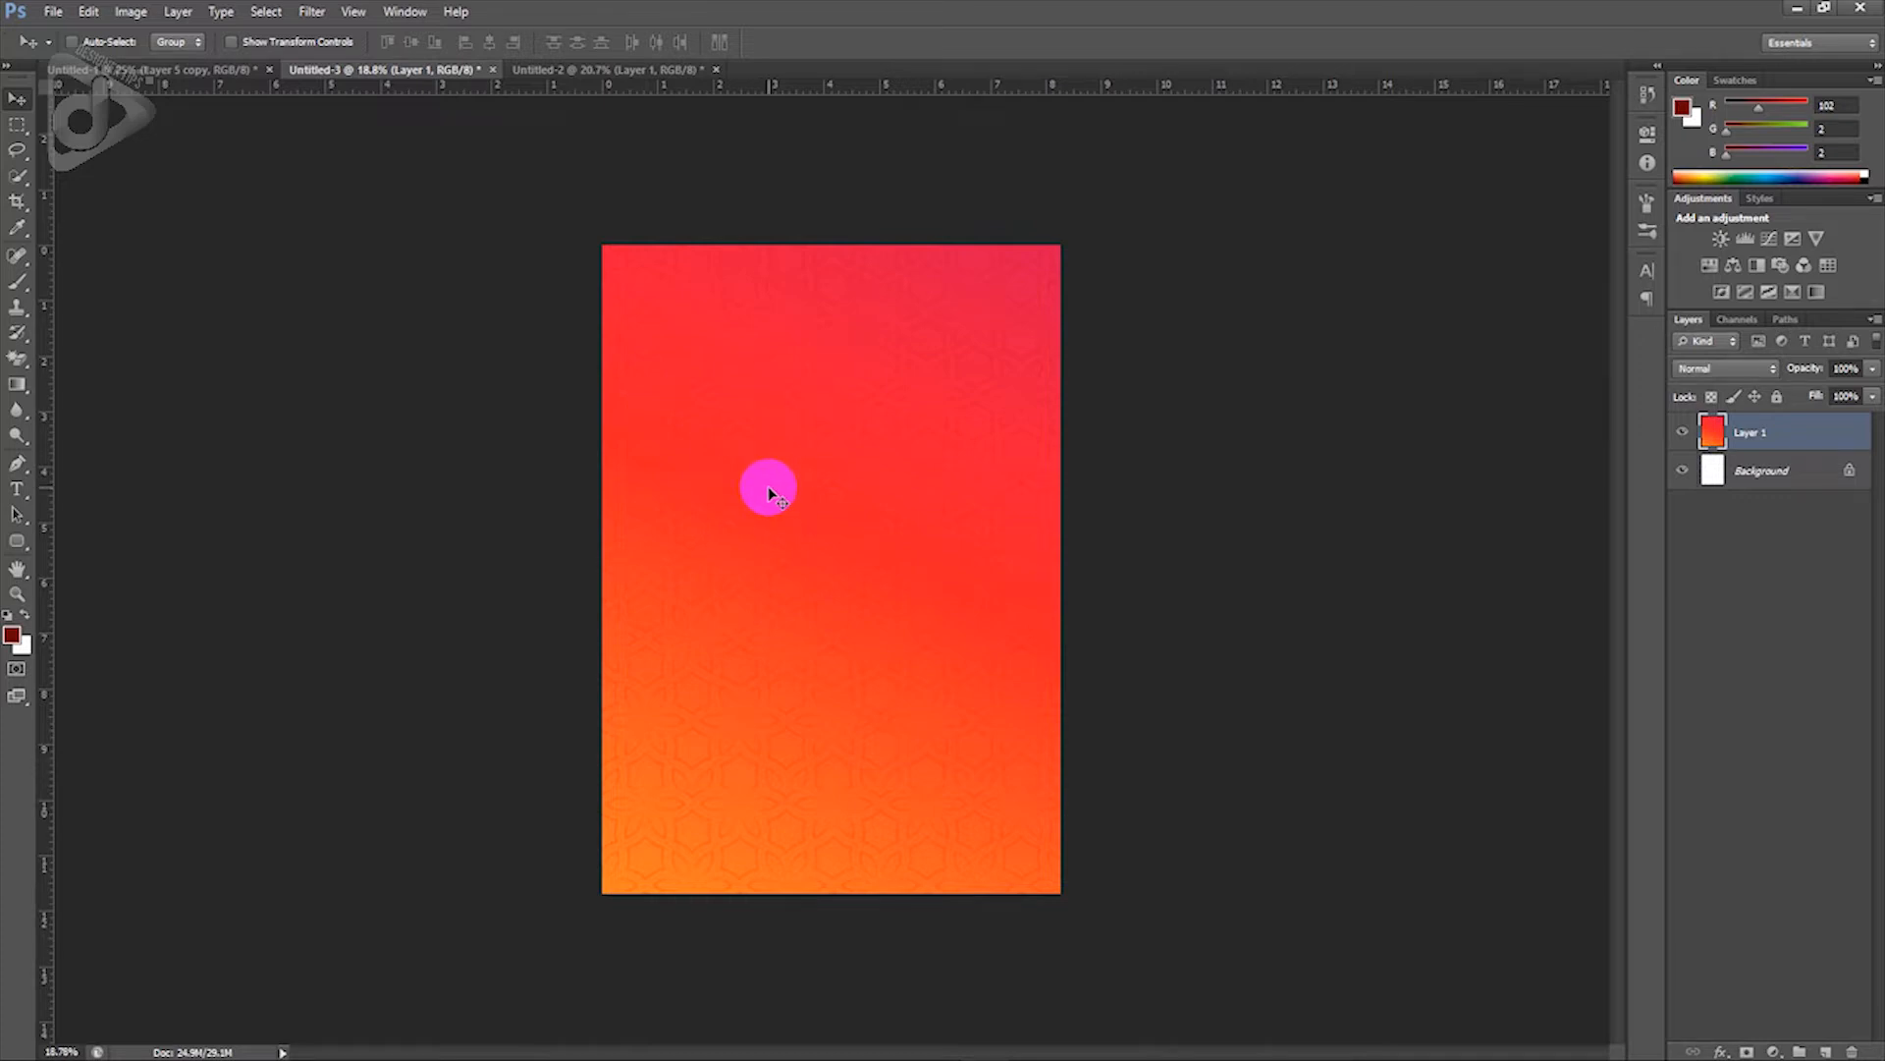
Step: Look through the ornamental frame and gradient designs, ending on the Untitled-1 Diwali smartphone poster
left_click(590, 70)
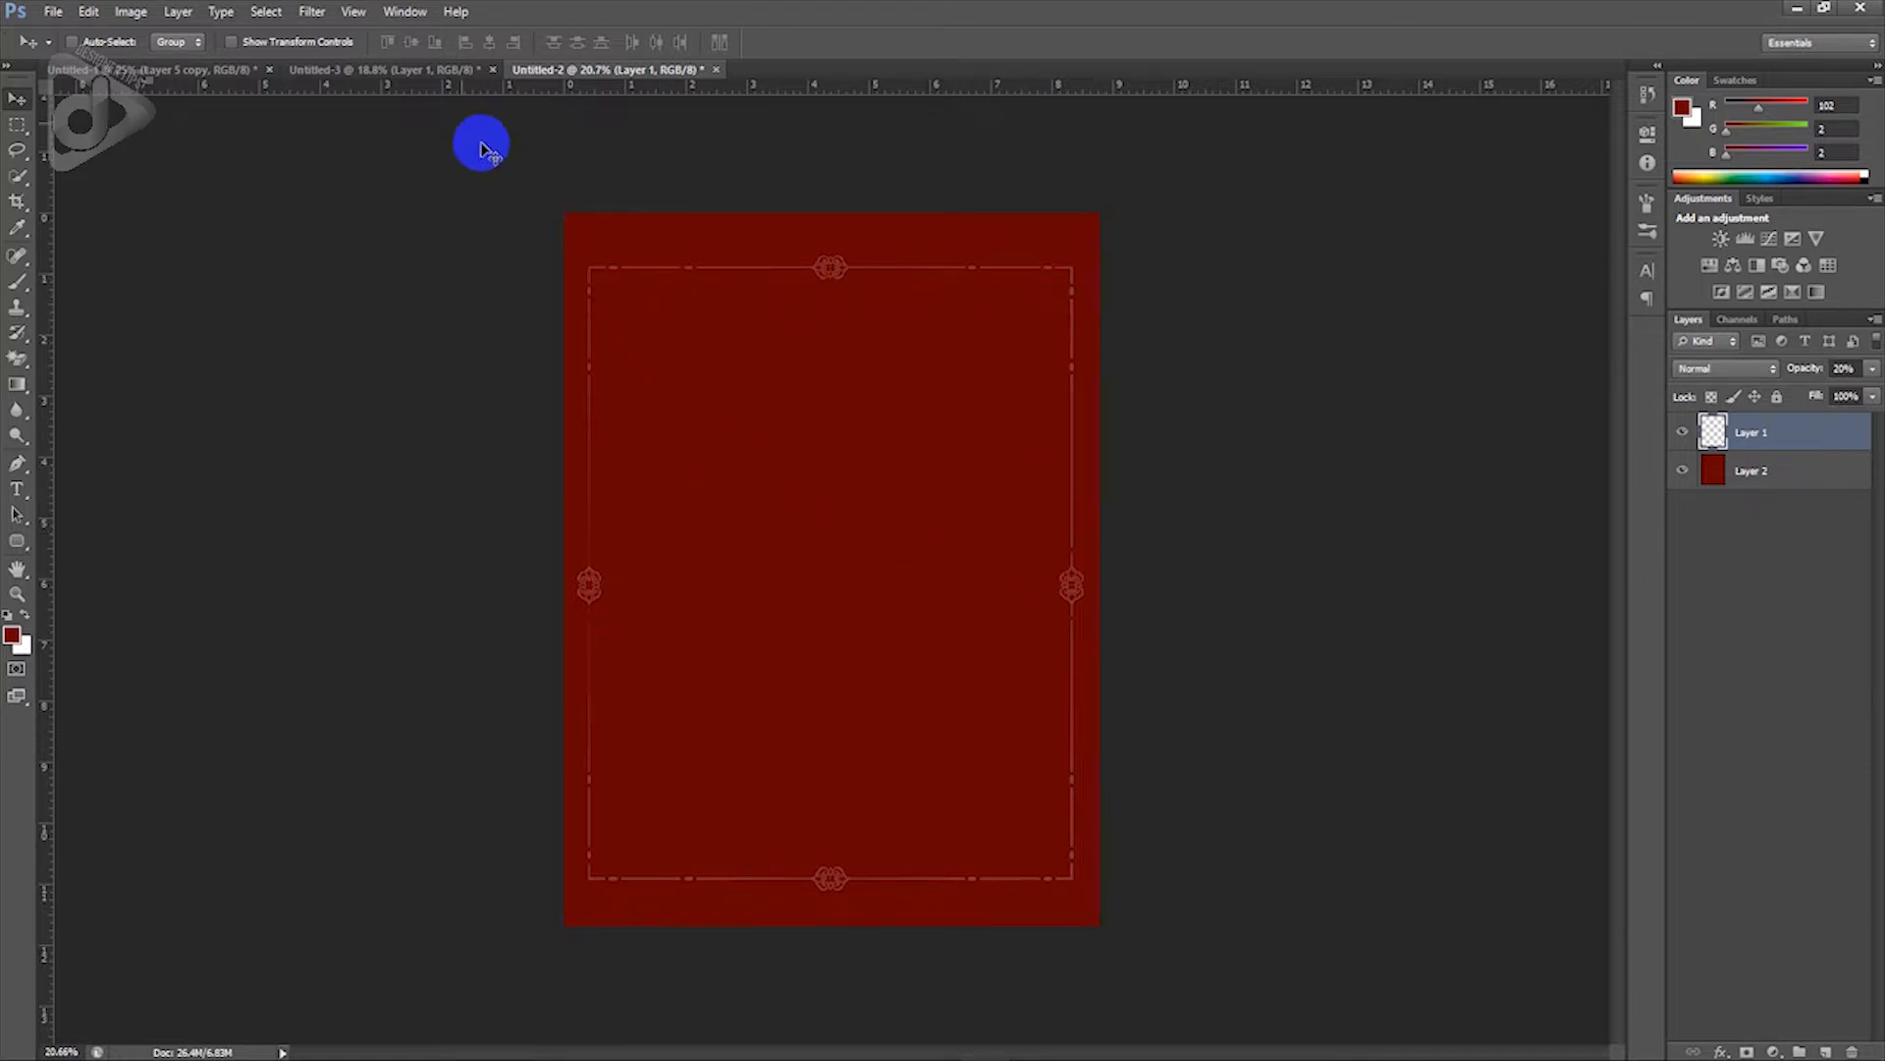
left_click(429, 74)
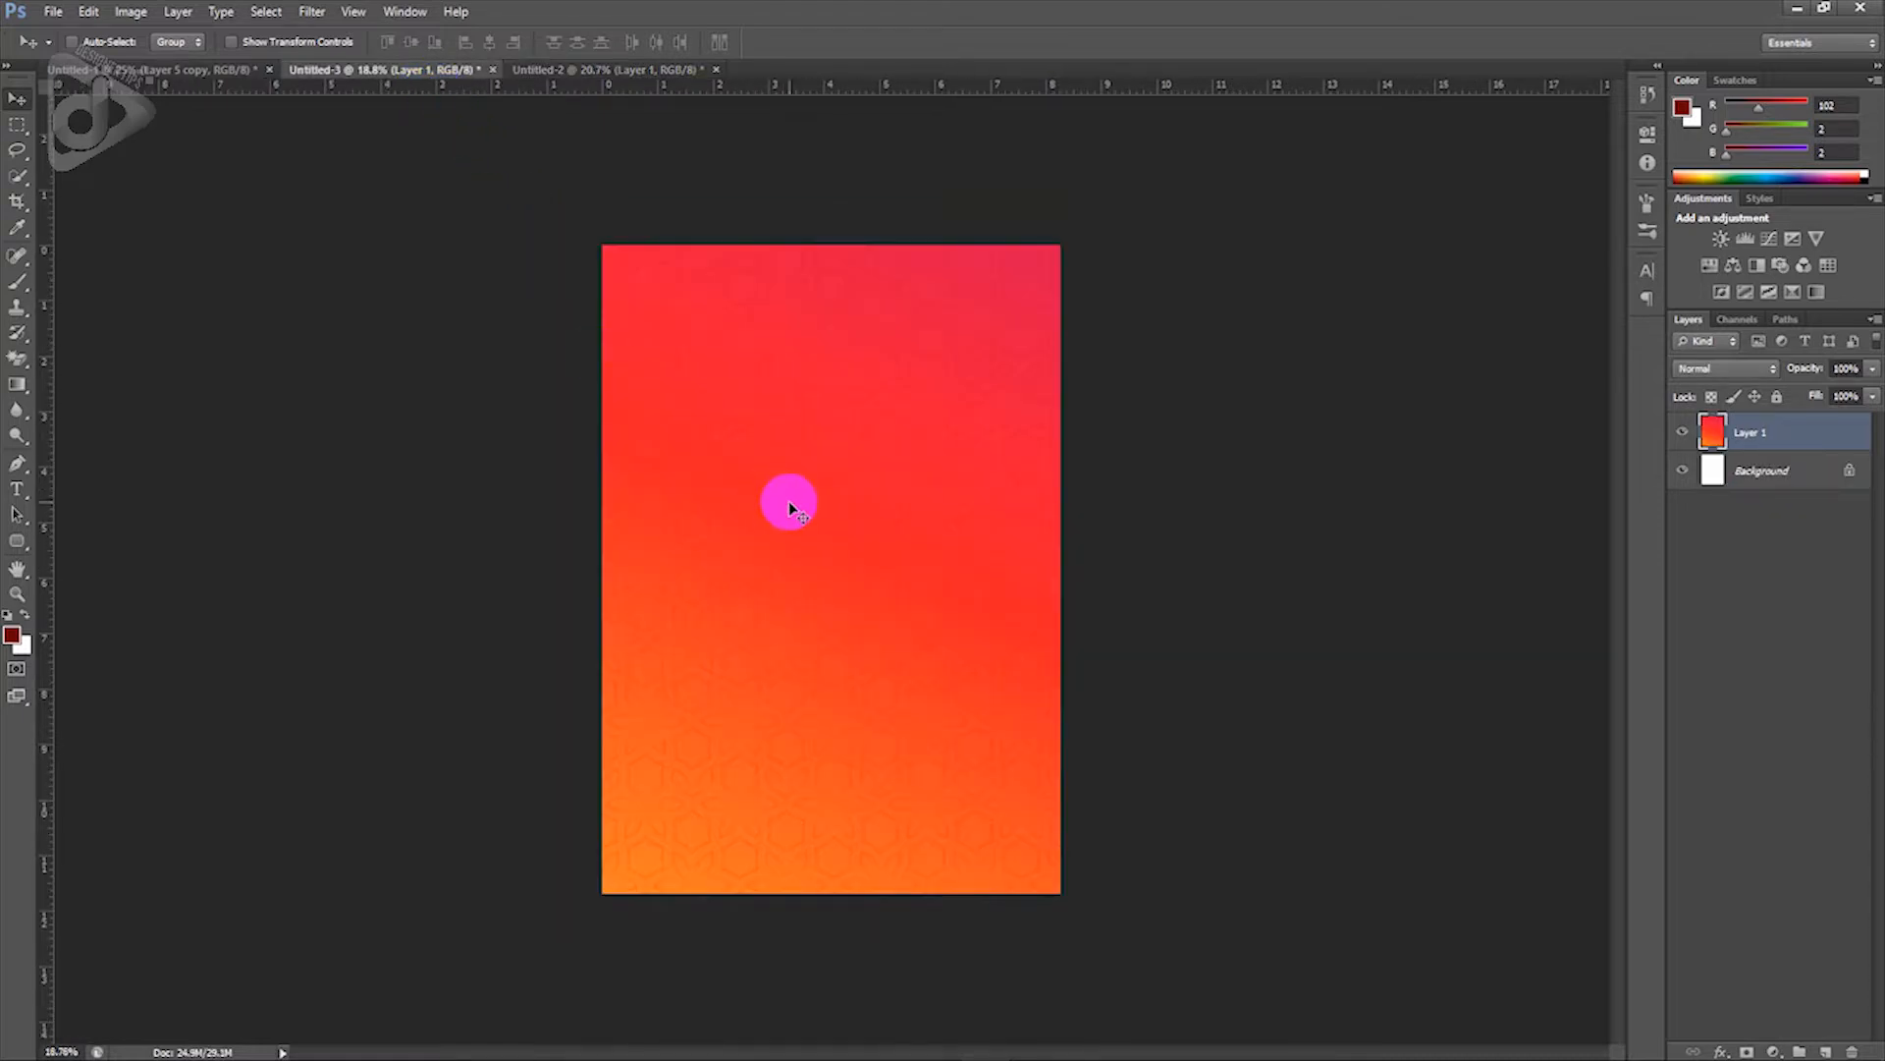
left_click(214, 78)
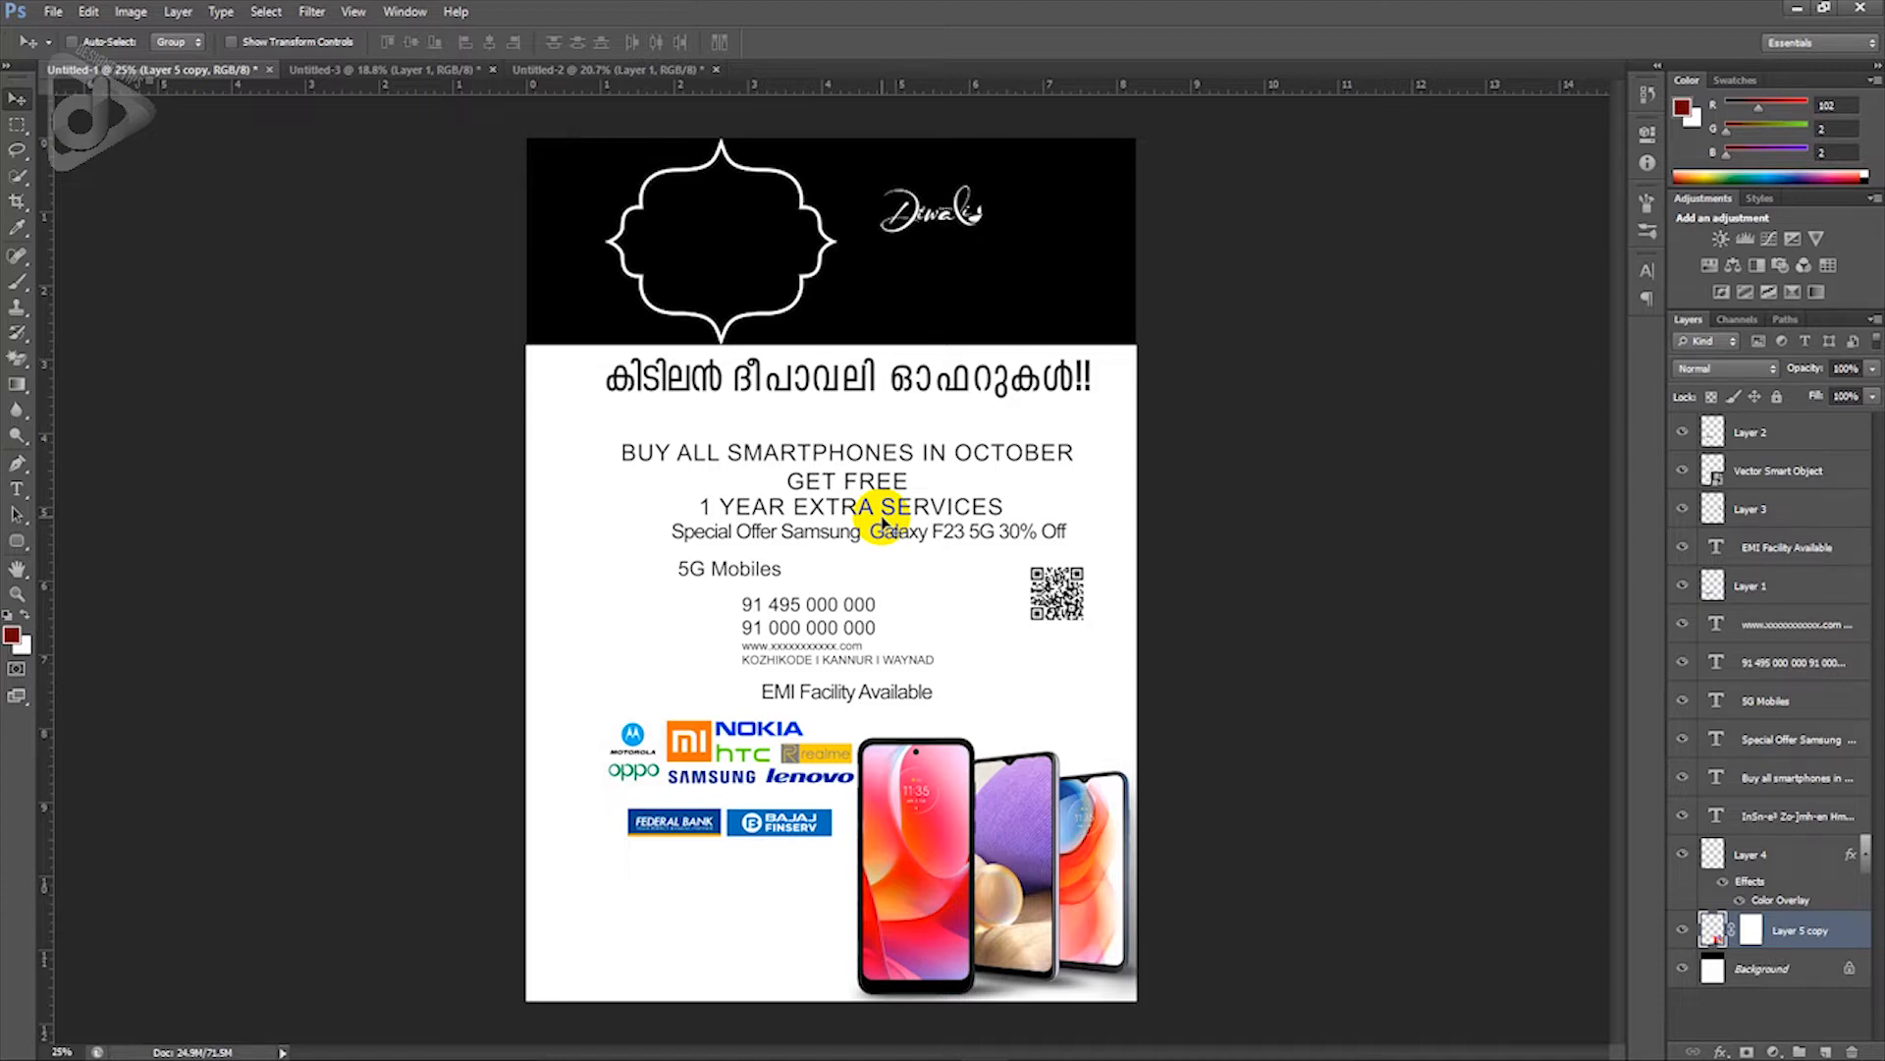
Step: Create an RGB document named 'Socialmedia poster', 8.323 × 10.393 in at 300 ppi
left_click(53, 12)
left_click(66, 33)
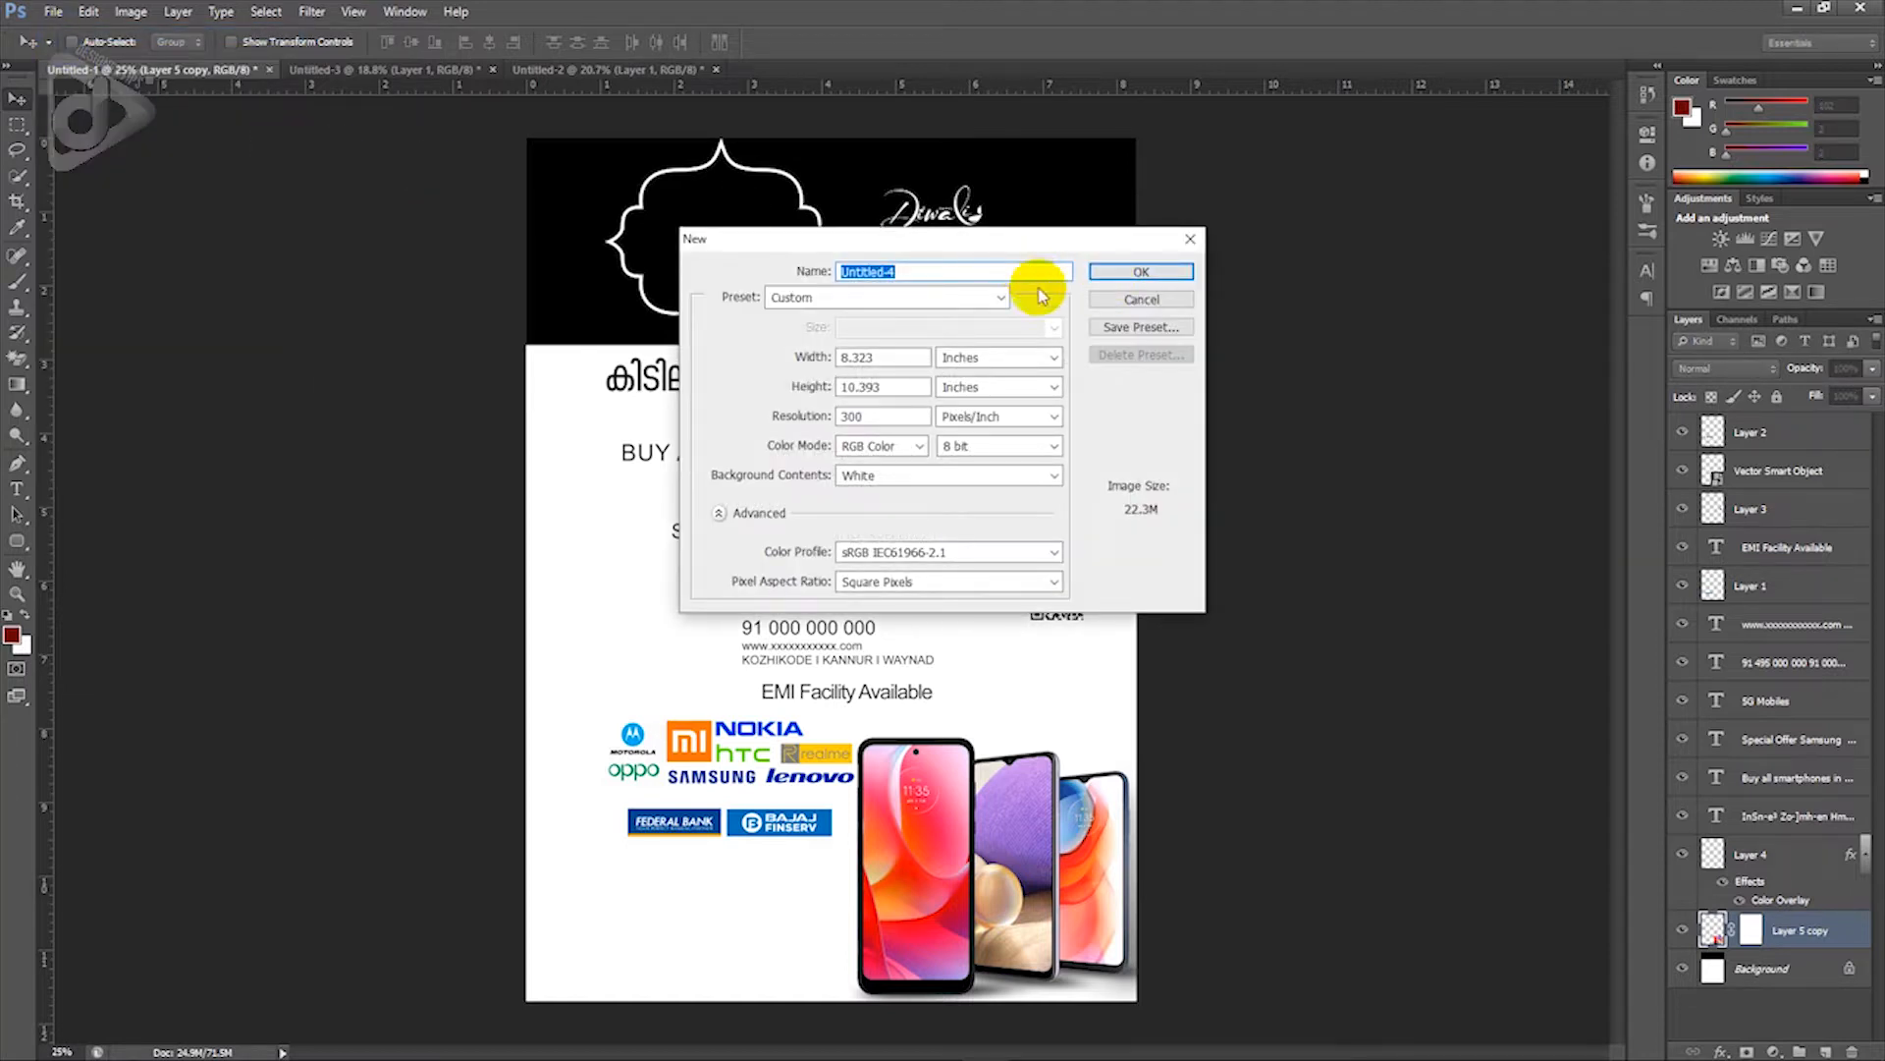
type("Socialmedia poster")
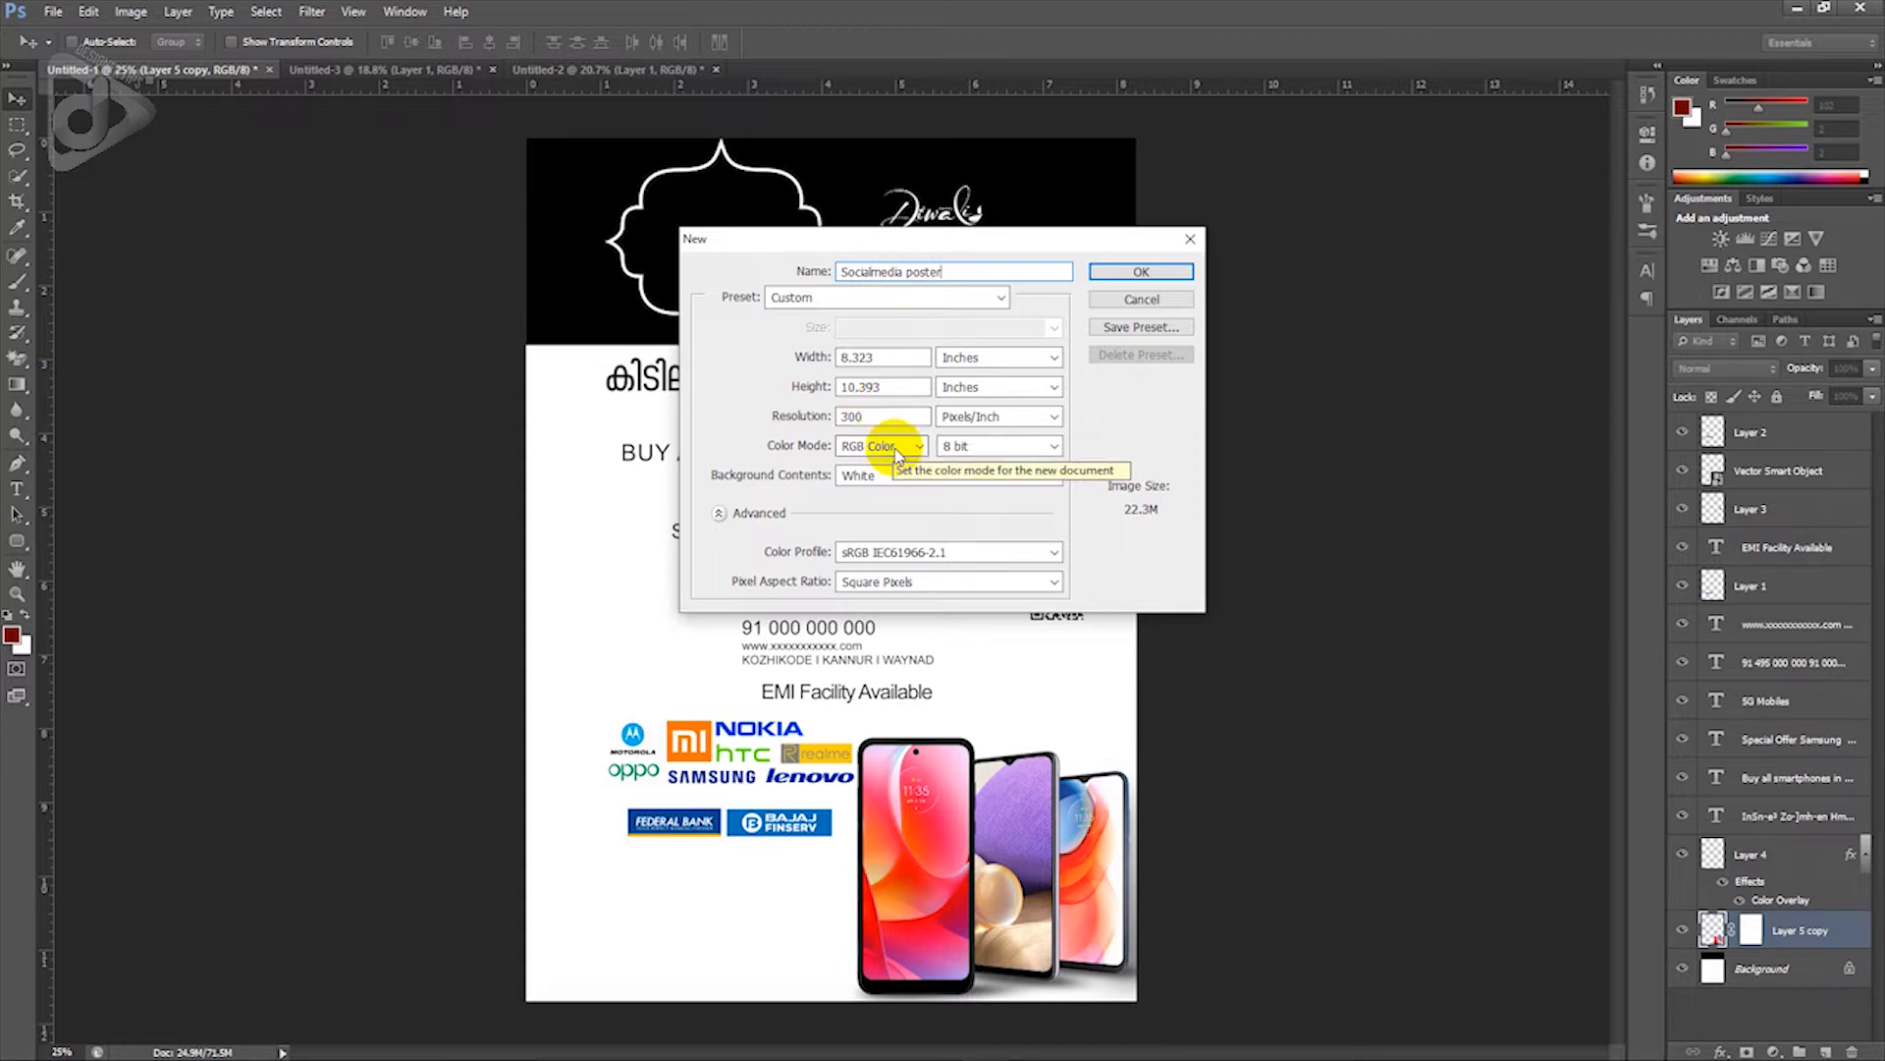
left_click(1124, 272)
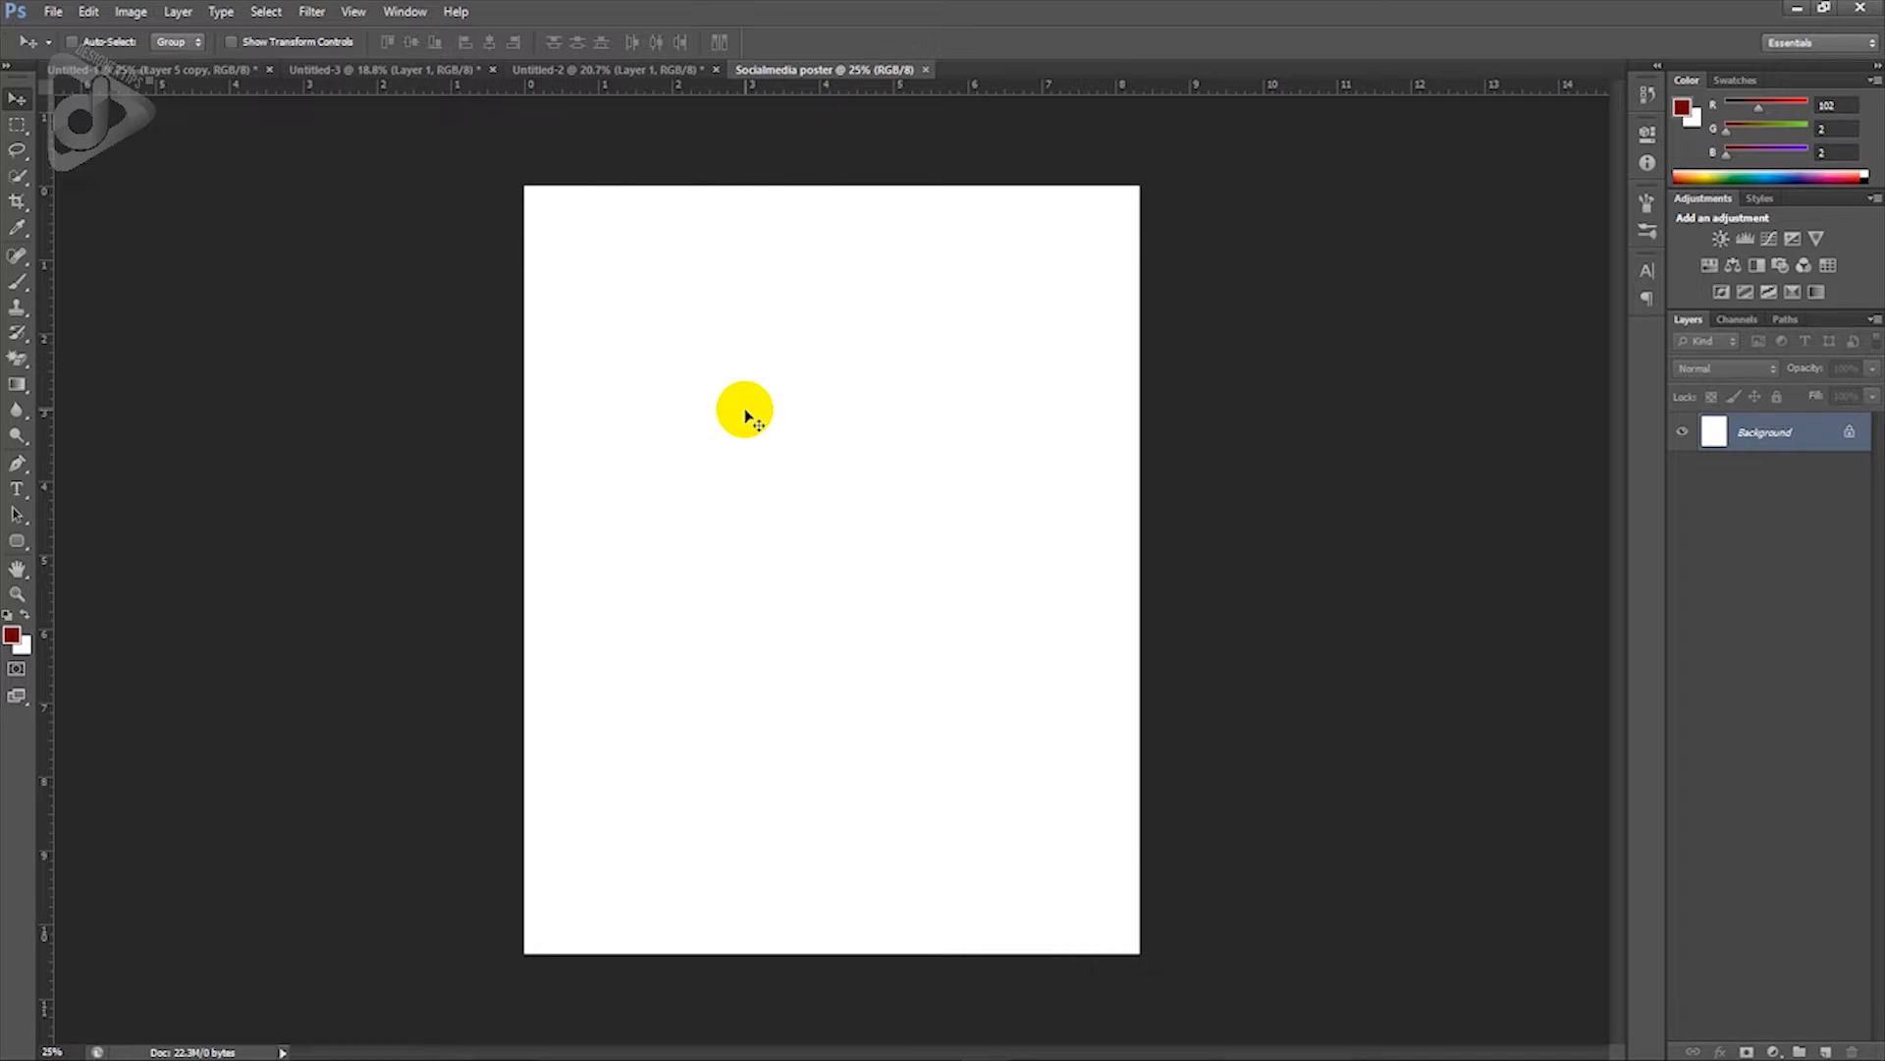
Step: Copy the red-to-orange hexagon gradient from Untitled-3 as Layer 1, scaled to fill the canvas
left_click(432, 72)
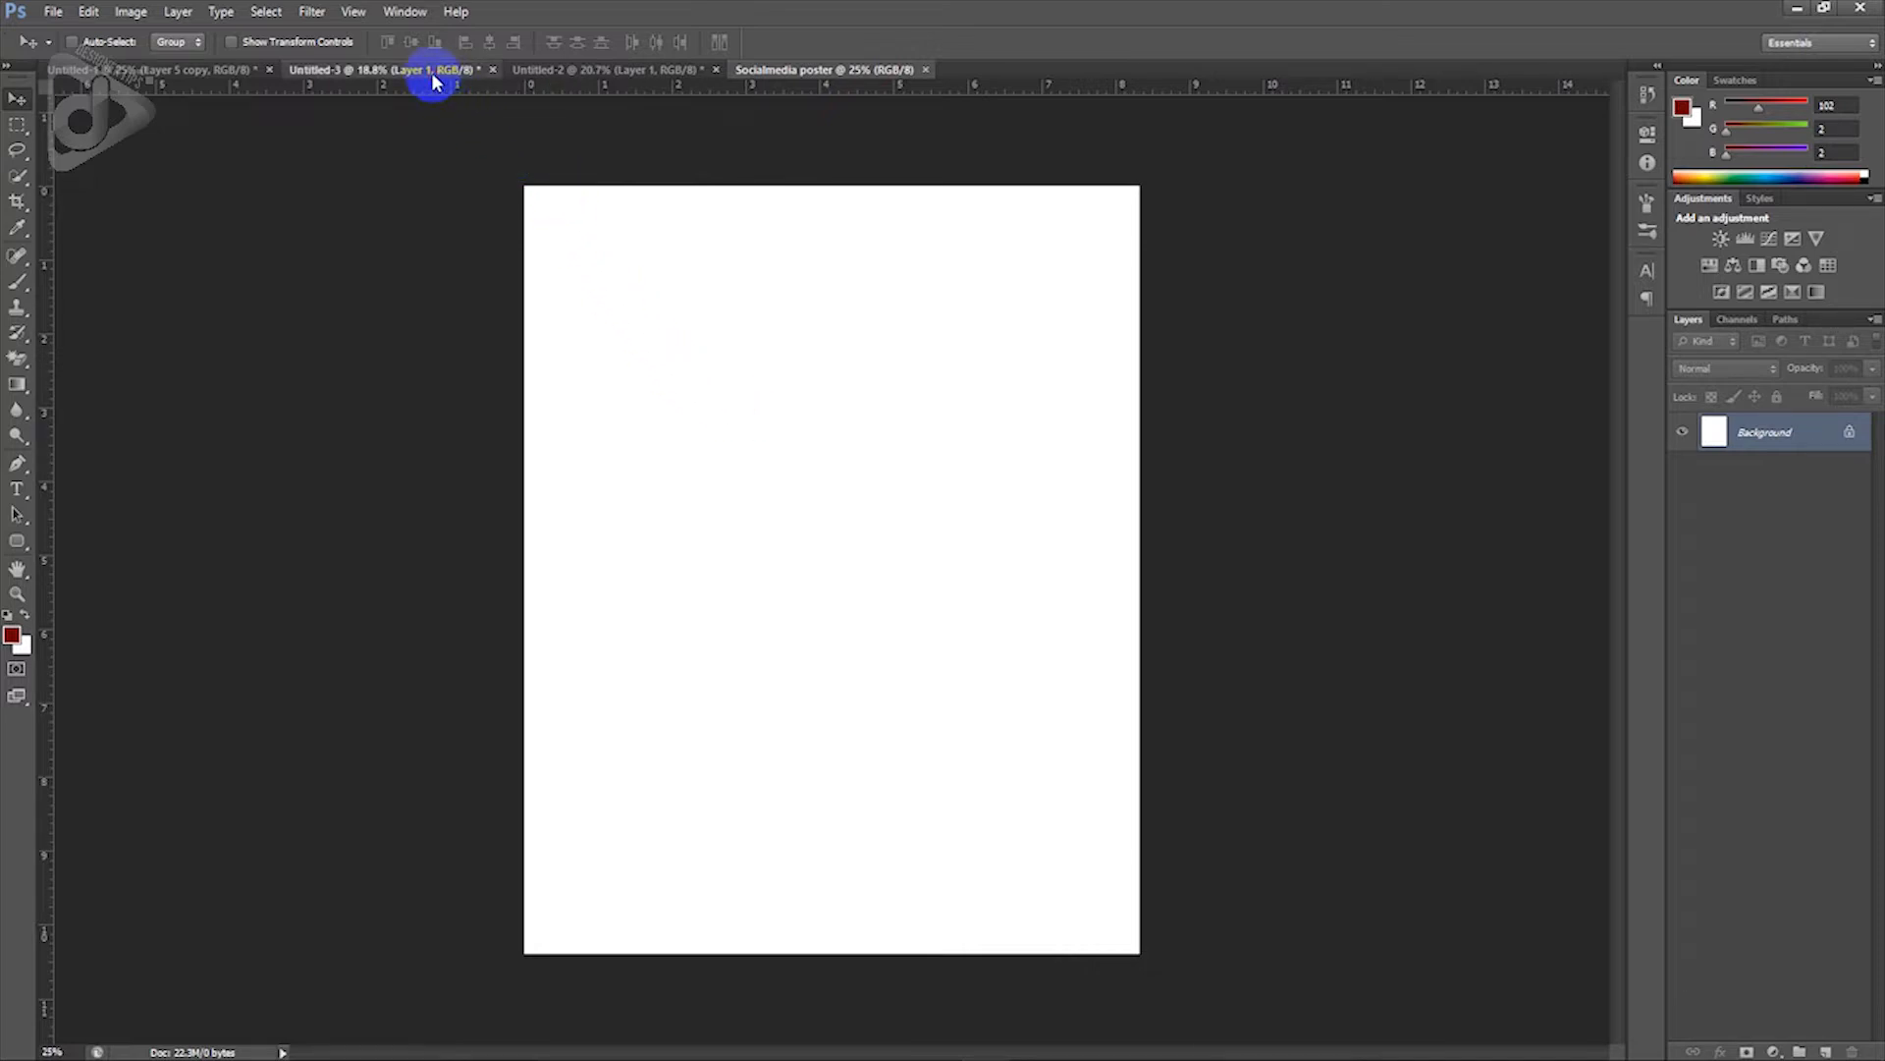
left_click_drag(594, 182, 850, 462)
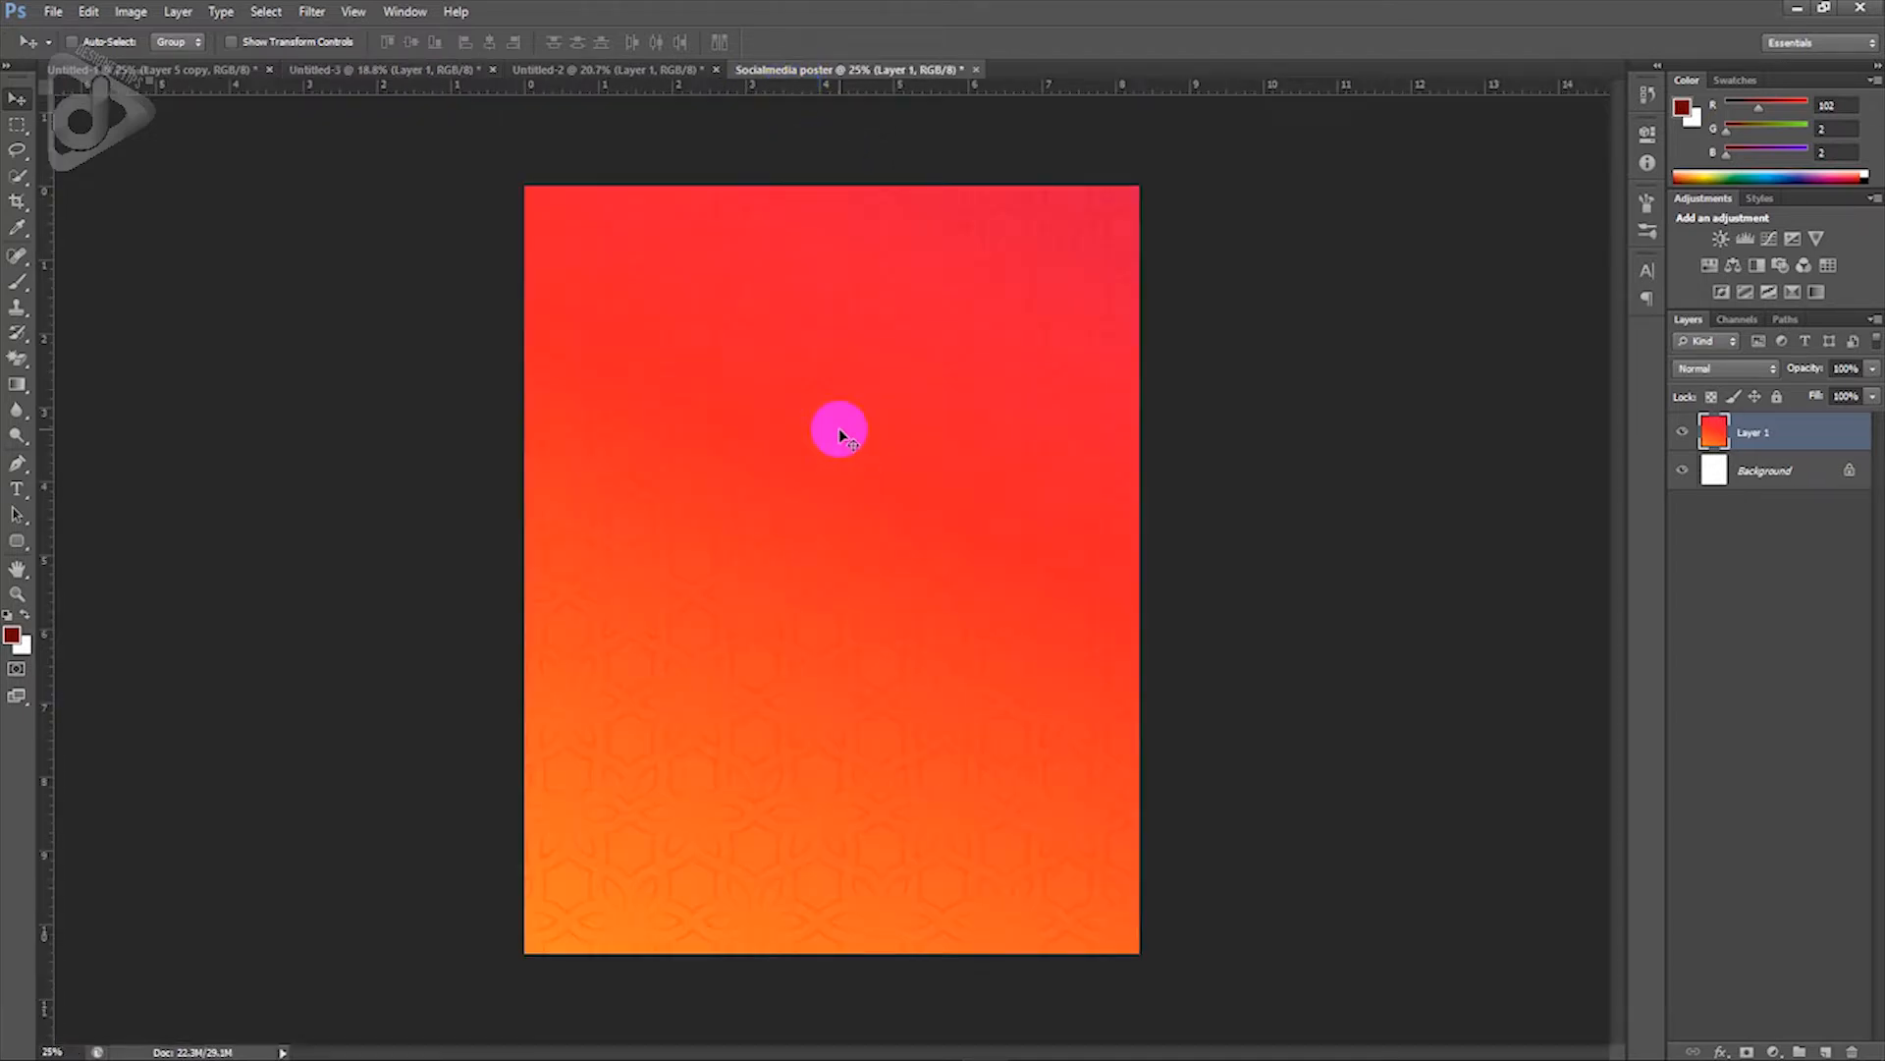
key("ctrl+t")
left_click_drag(1191, 972, 1161, 863)
left_click_drag(907, 693, 922, 764)
left_click_drag(1137, 968, 1128, 957)
key("Return")
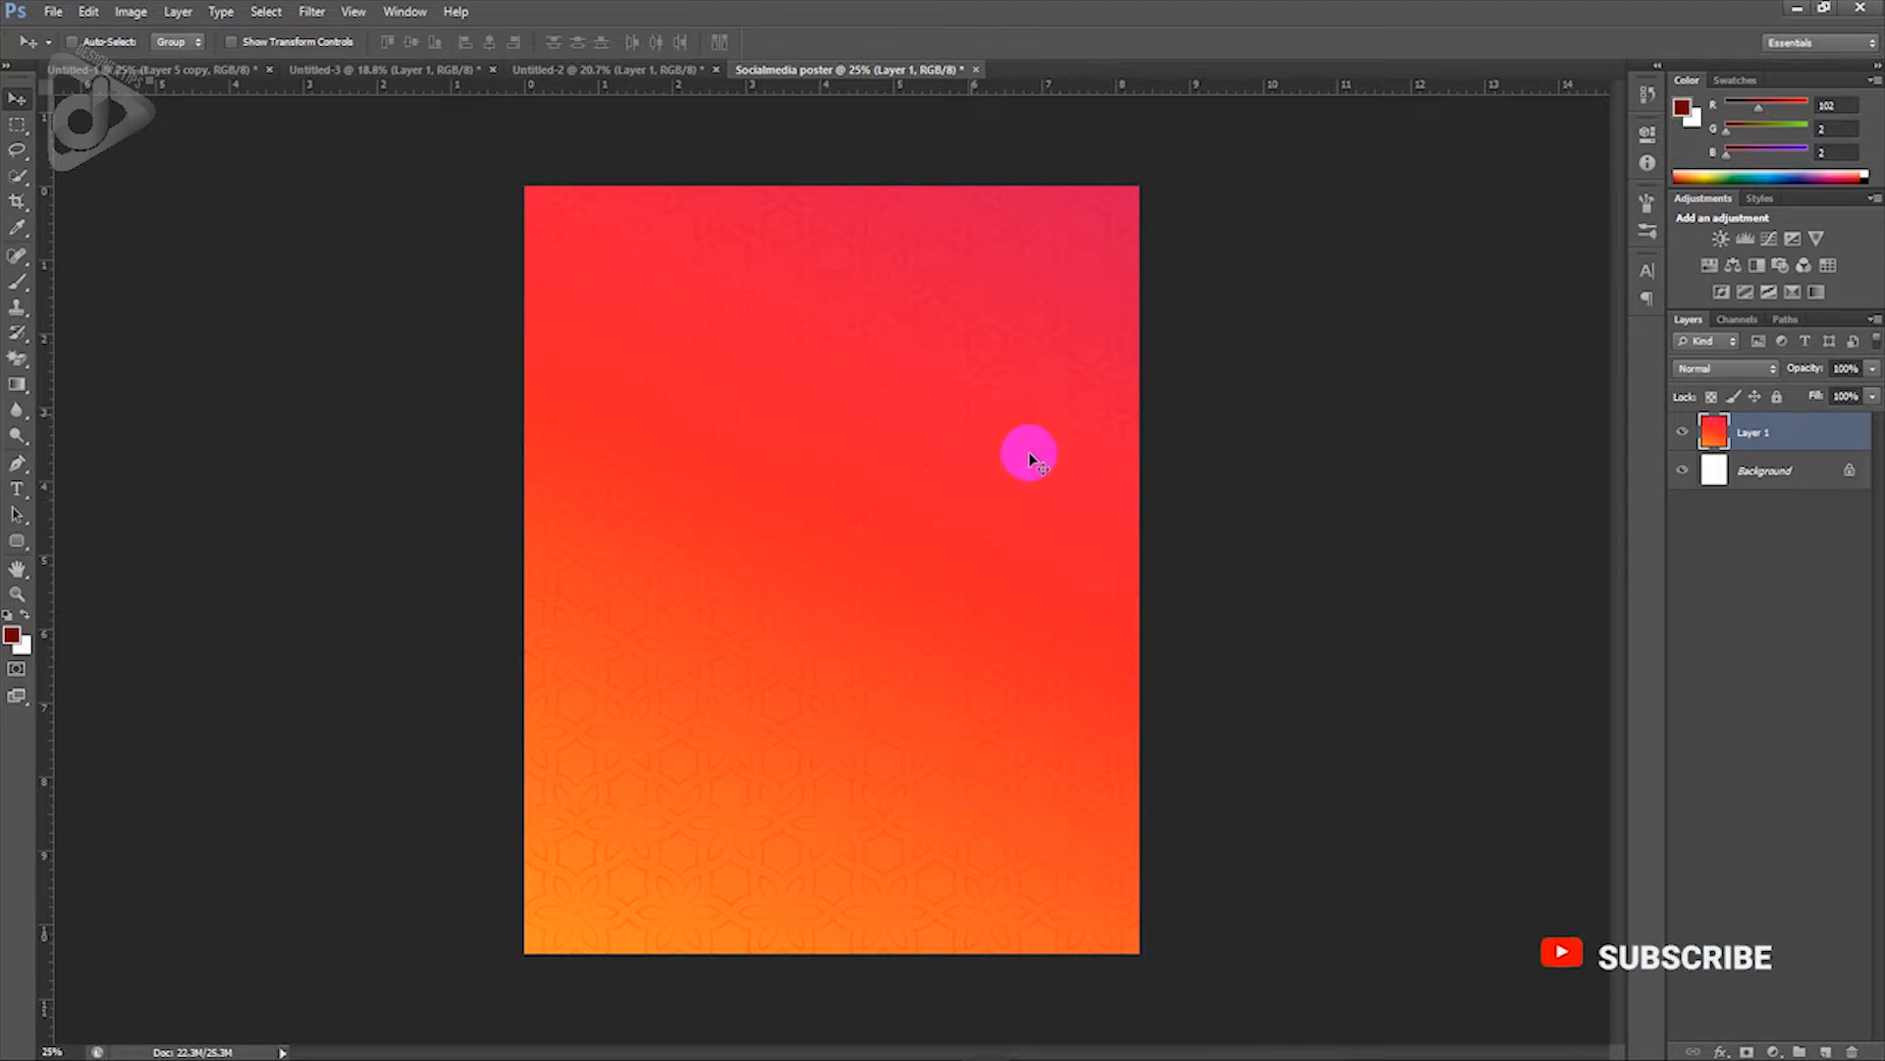
Step: Copy the ornamental frame border from Untitled-2 as Layer 2, align it, then return to Untitled-1
left_click(620, 69)
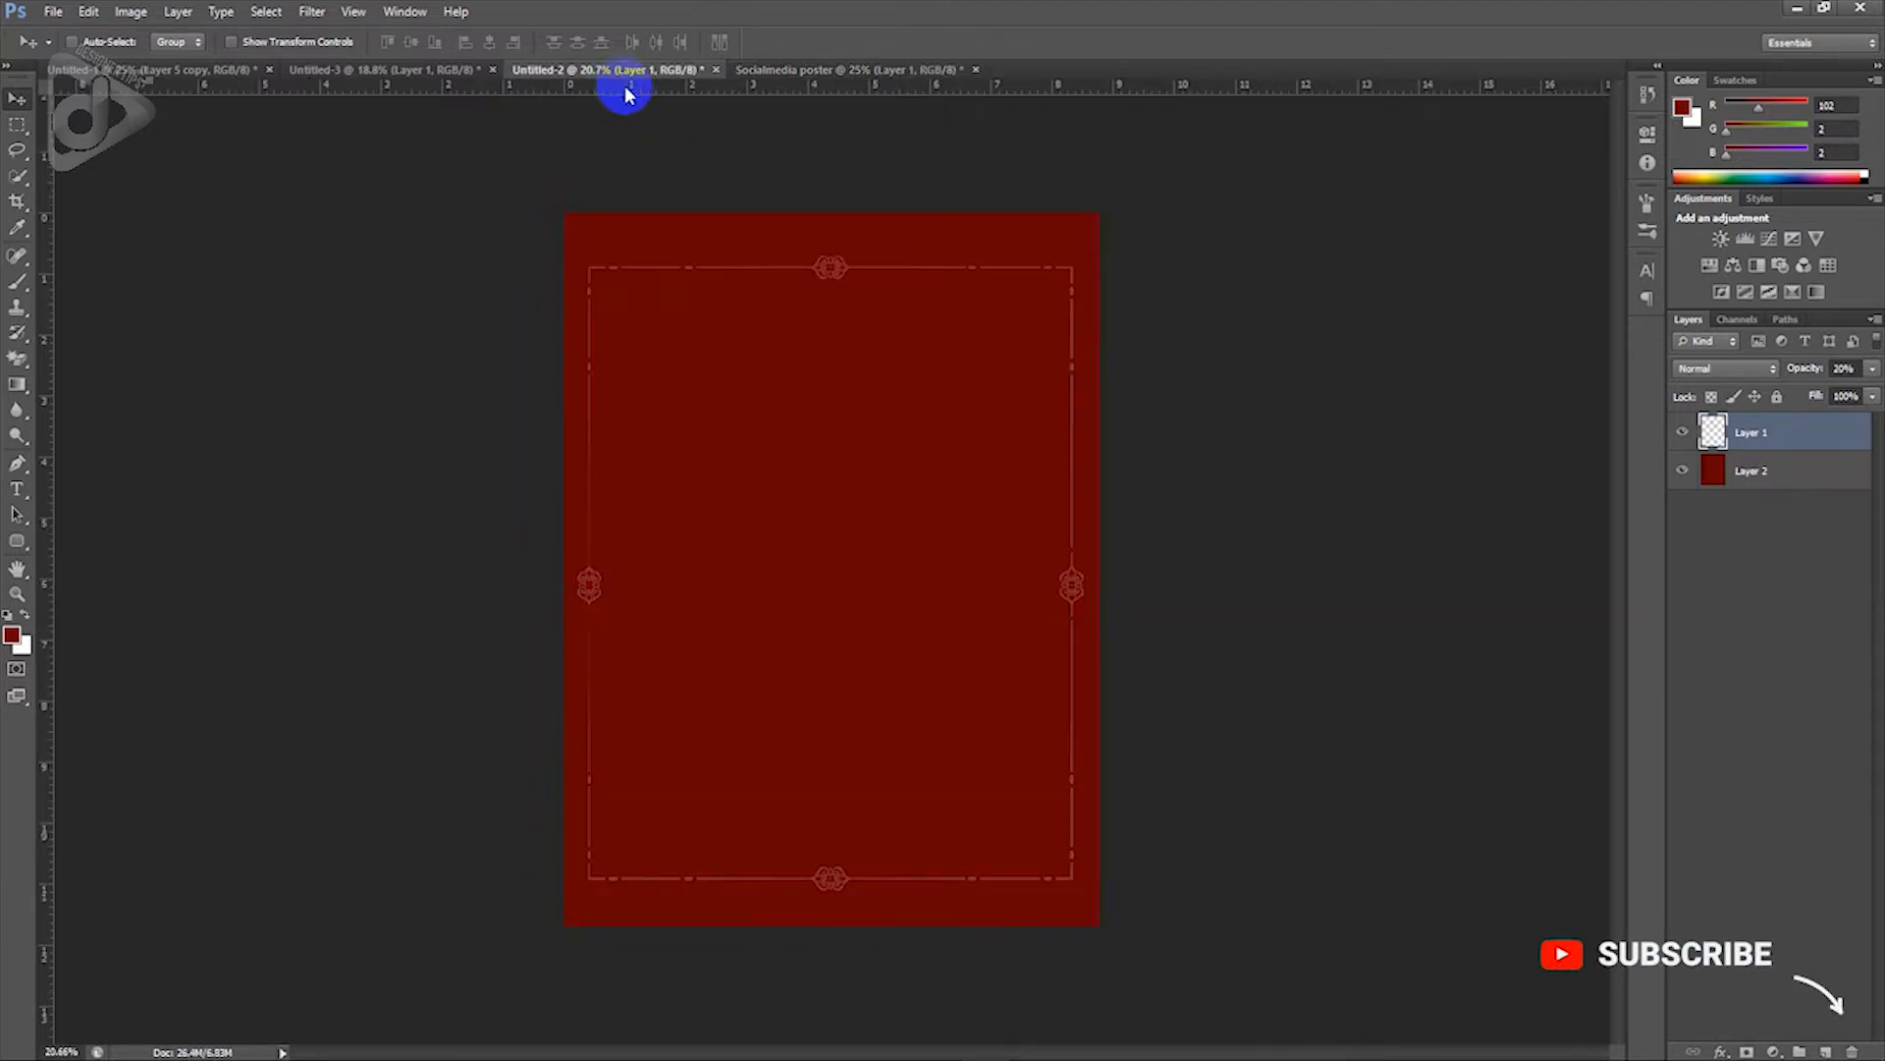
left_click_drag(799, 426, 904, 438)
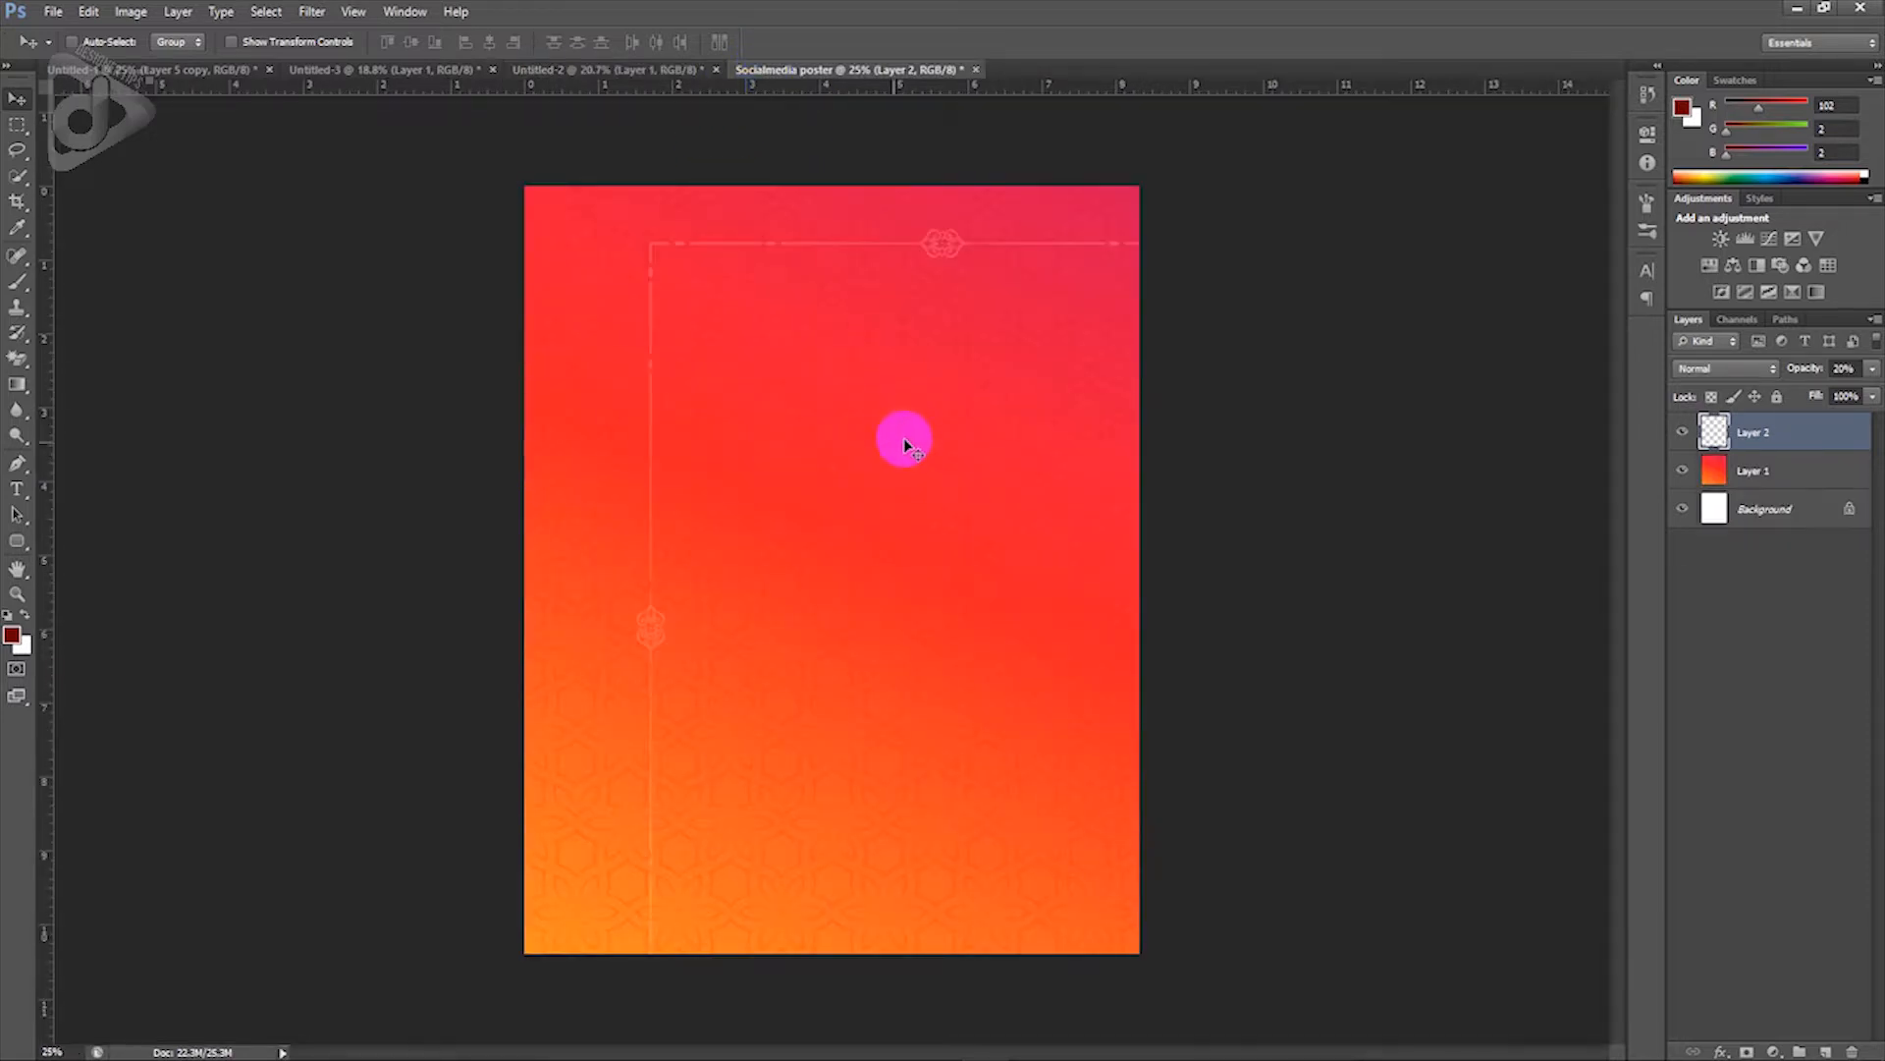
left_click_drag(856, 501, 757, 459)
key("ctrl+t")
key("shift+Left")
key("Return")
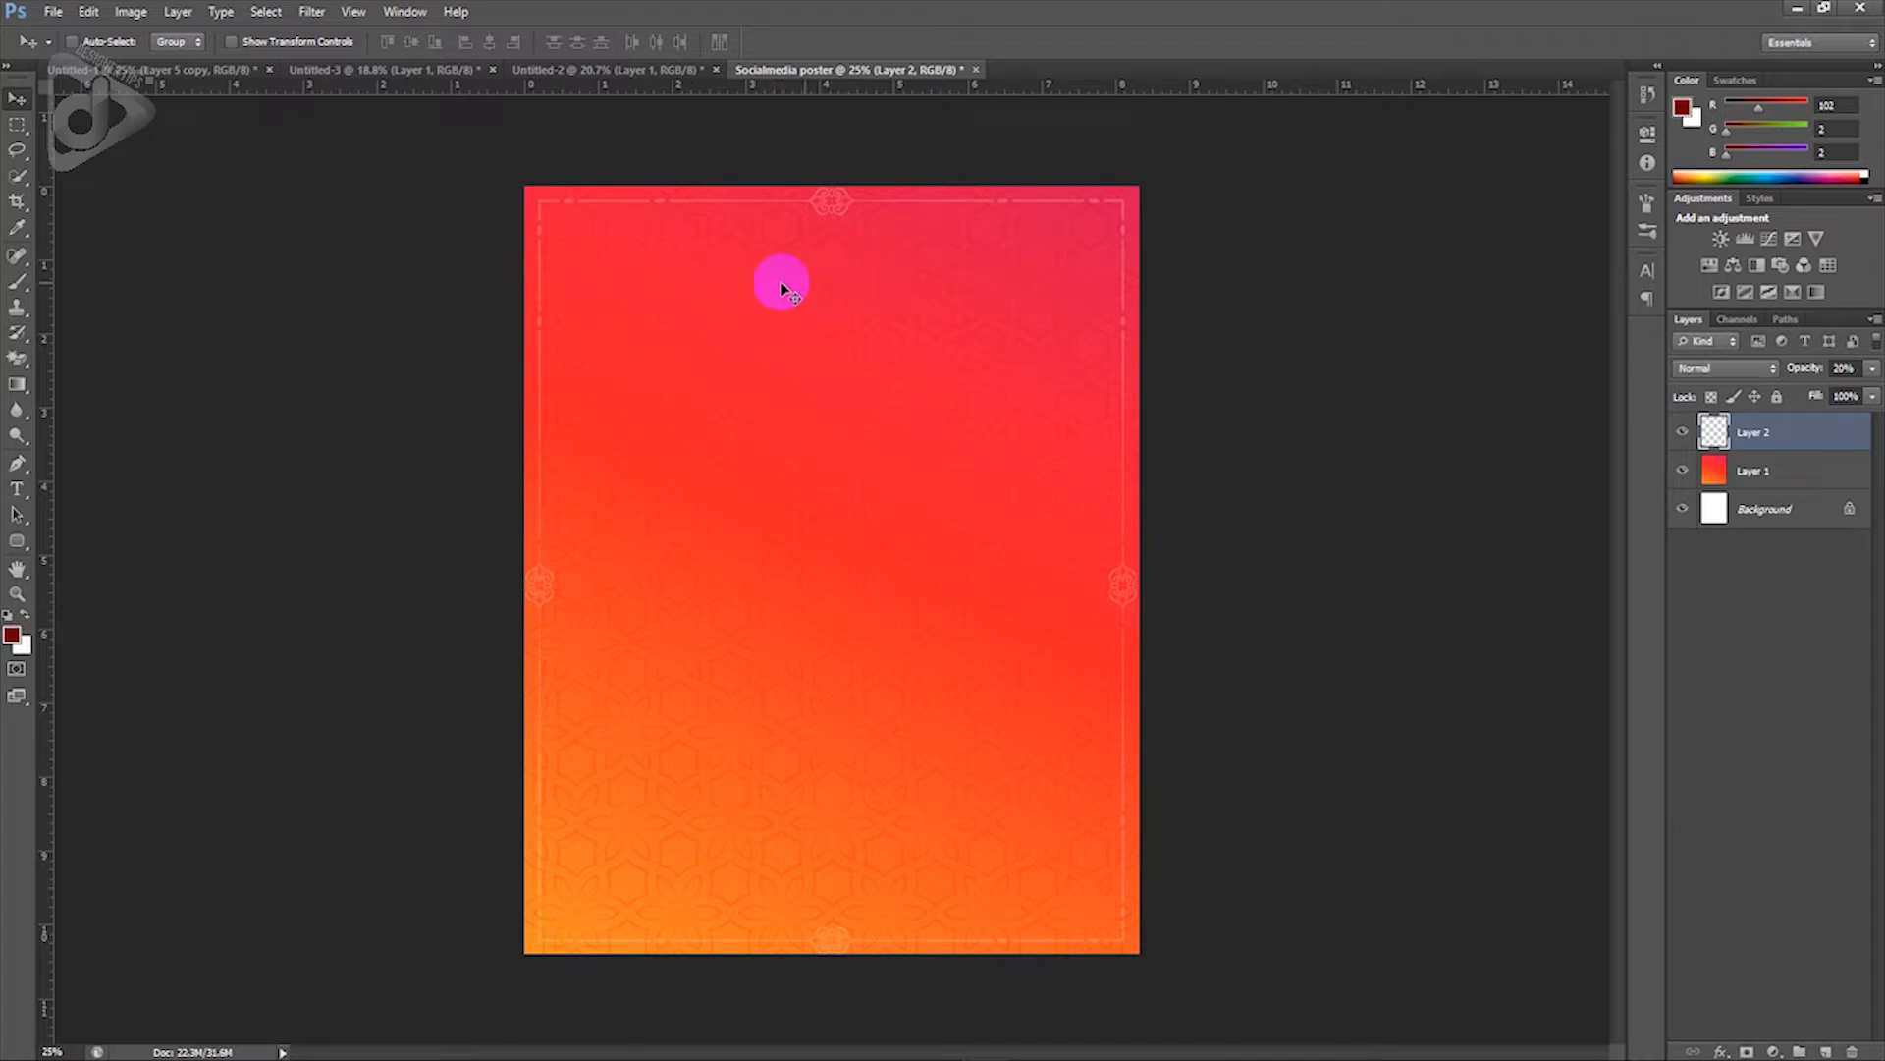
left_click(192, 69)
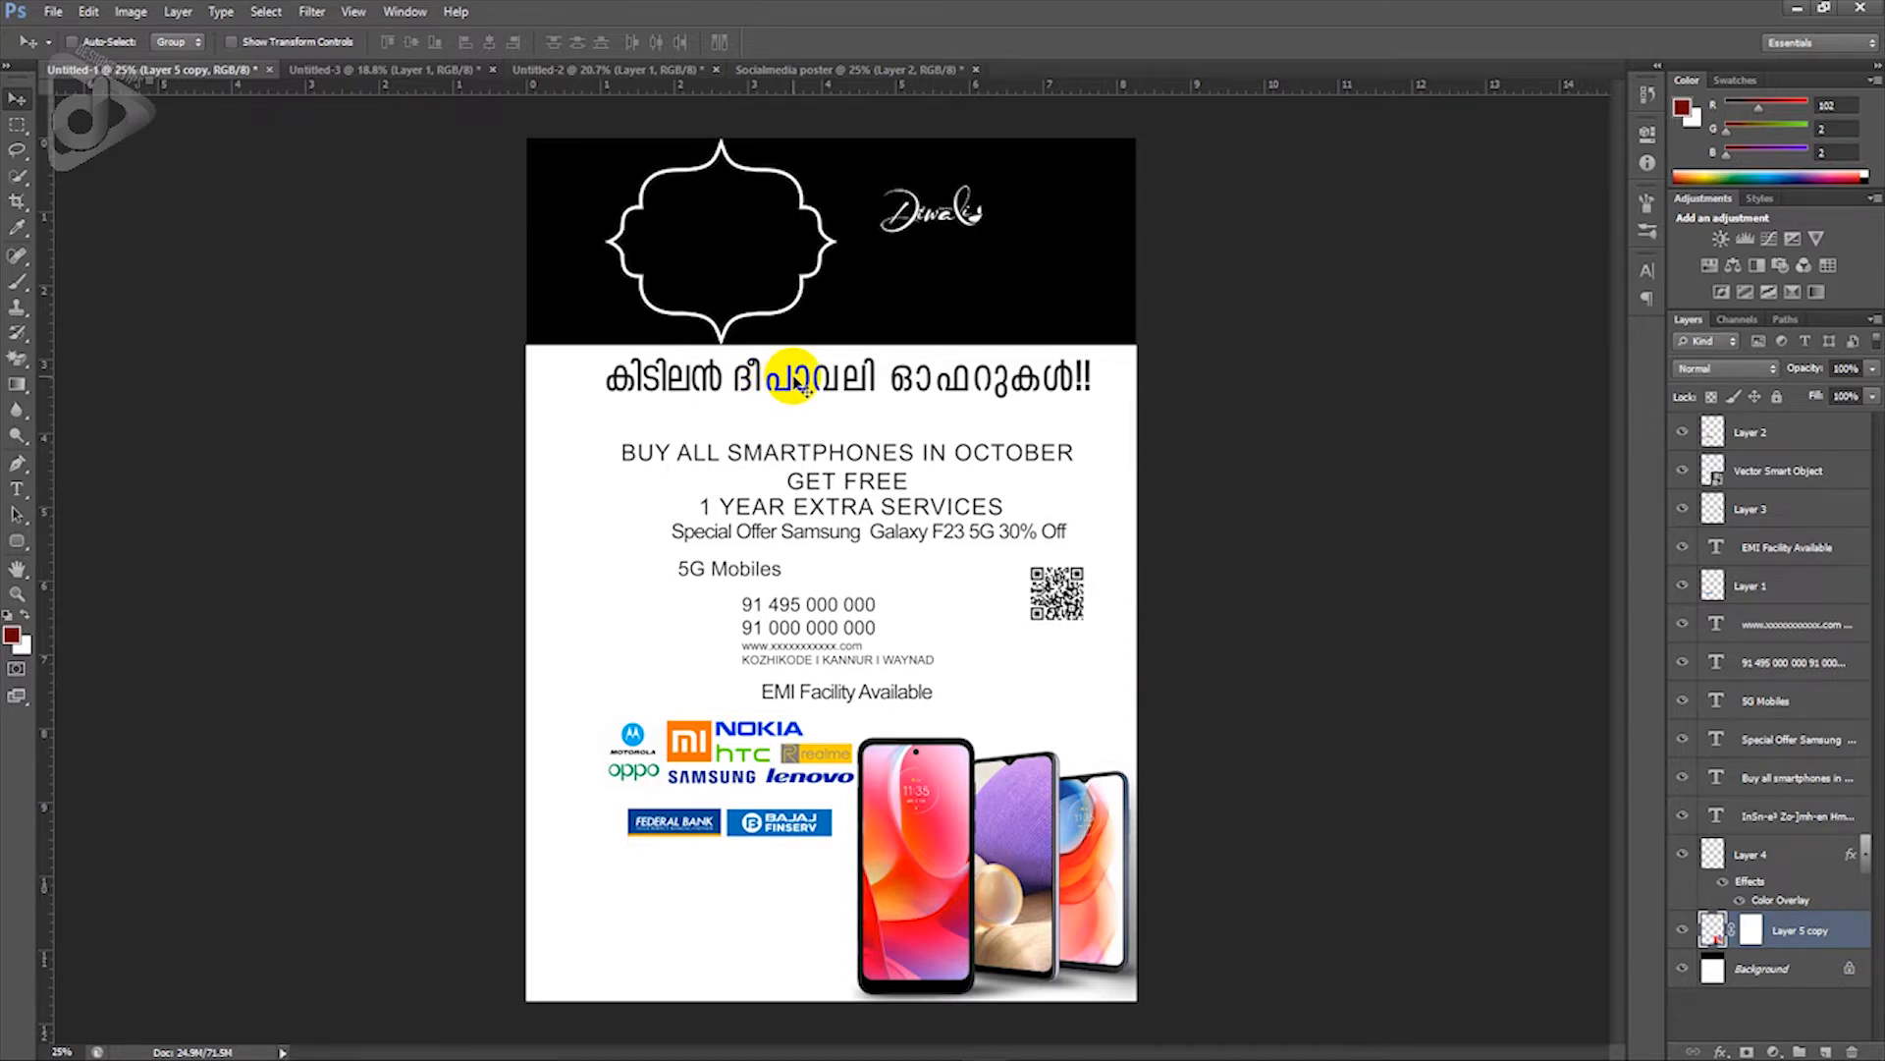
Step: Copy the Malayalam headline layer onto the Socialmedia poster and switch its text to a bolder font
left_click(791, 376, "ctrl")
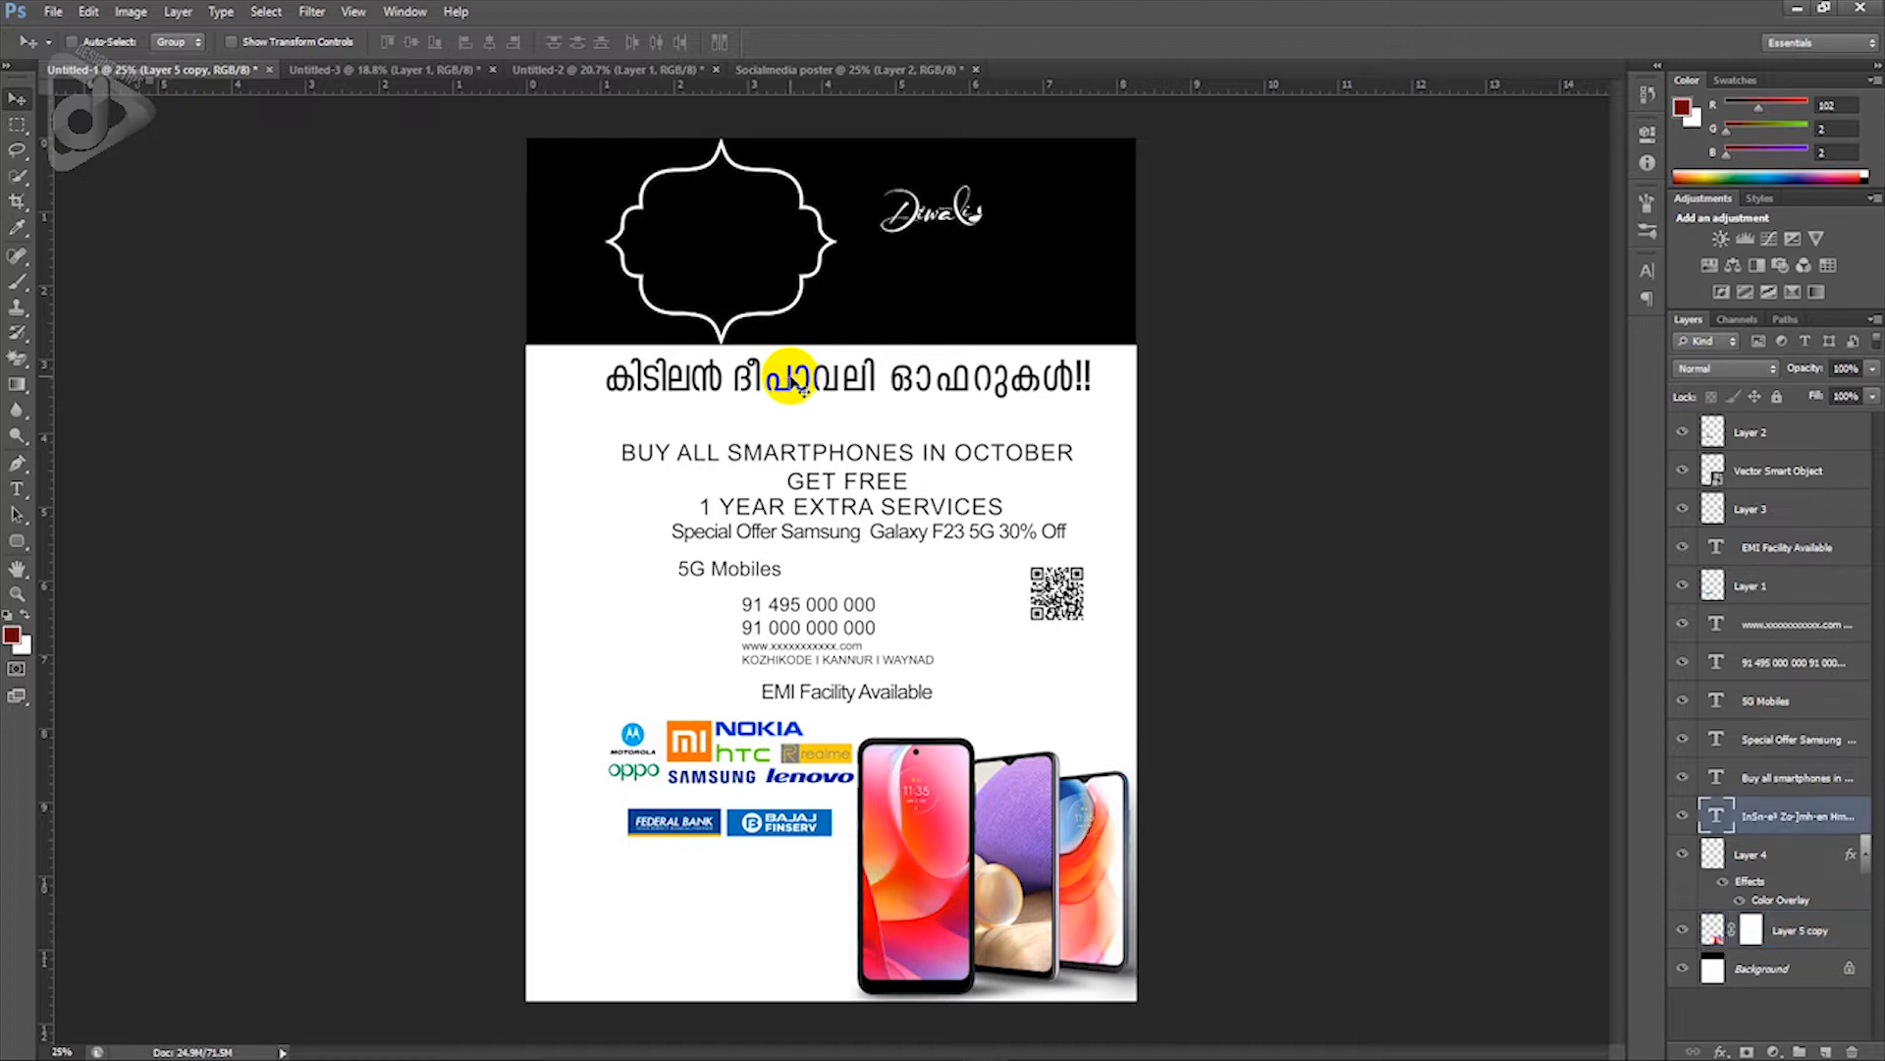
left_click_drag(826, 387, 883, 326)
scroll(855, 353, "up", 1)
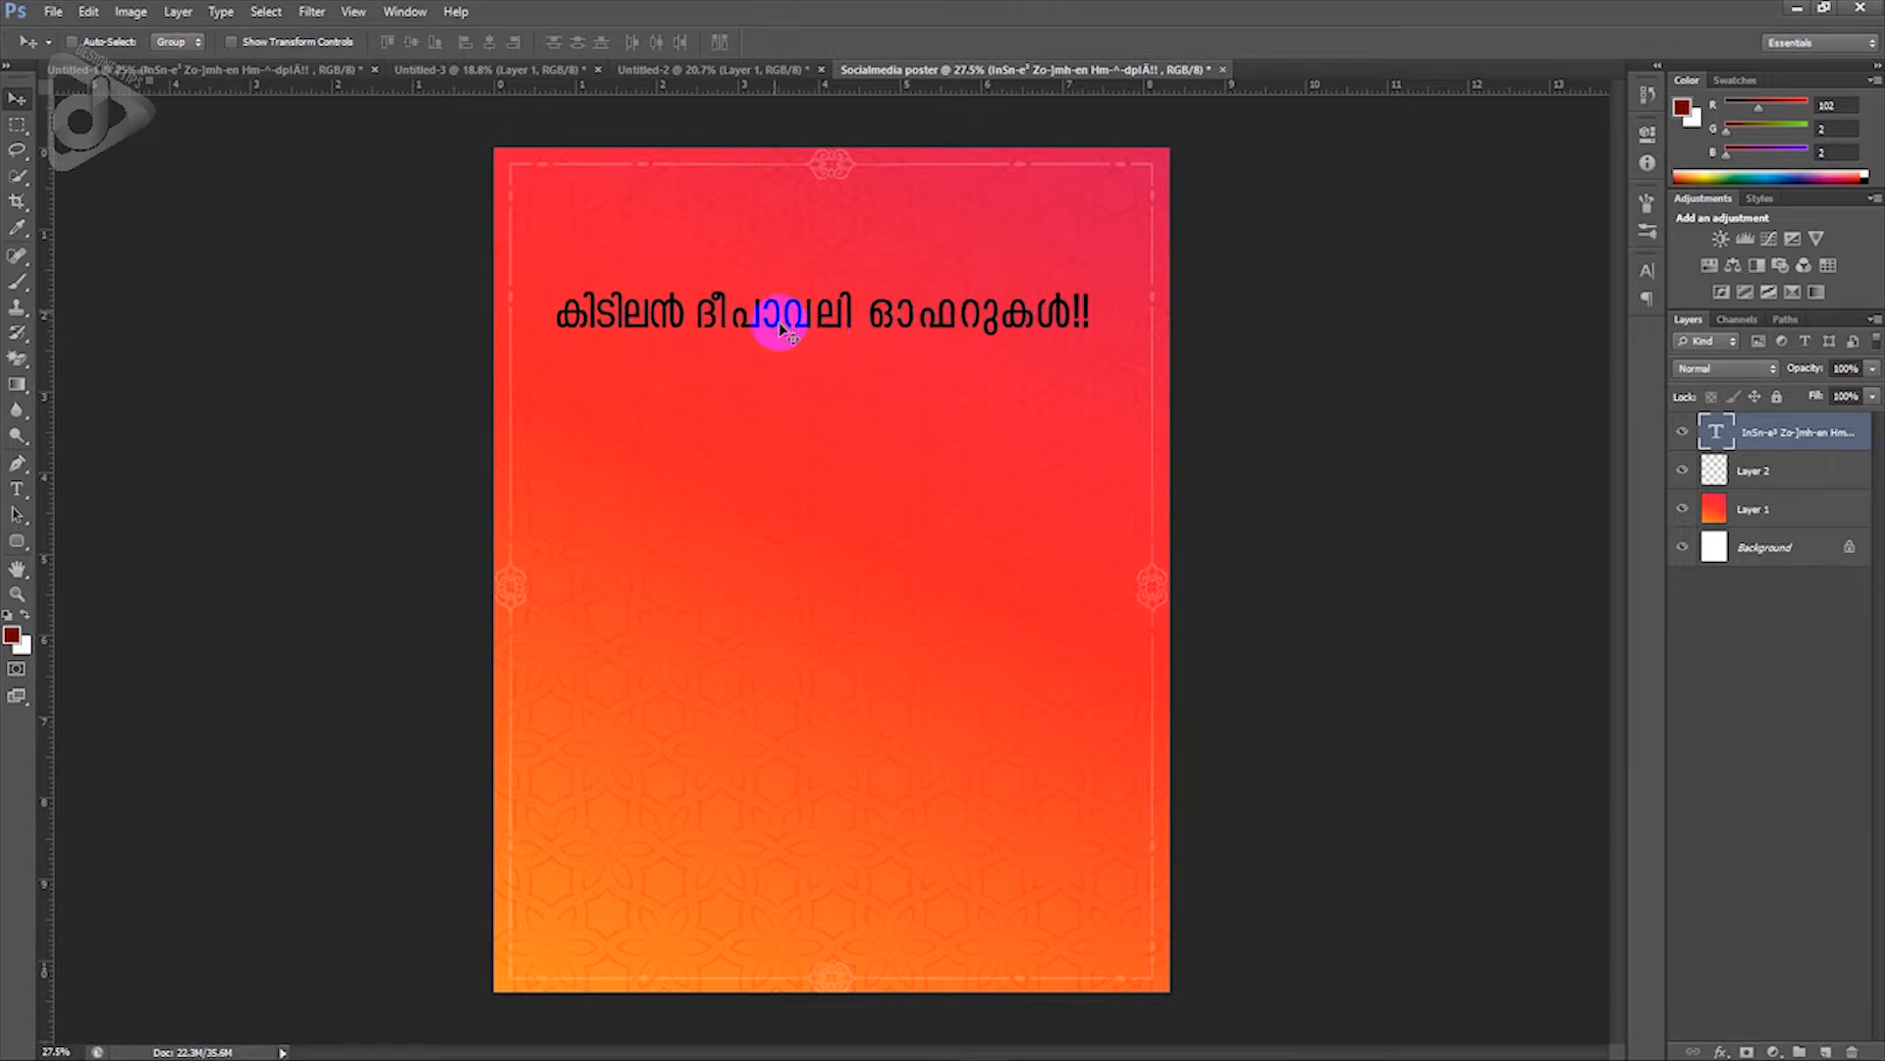
double_click(835, 314)
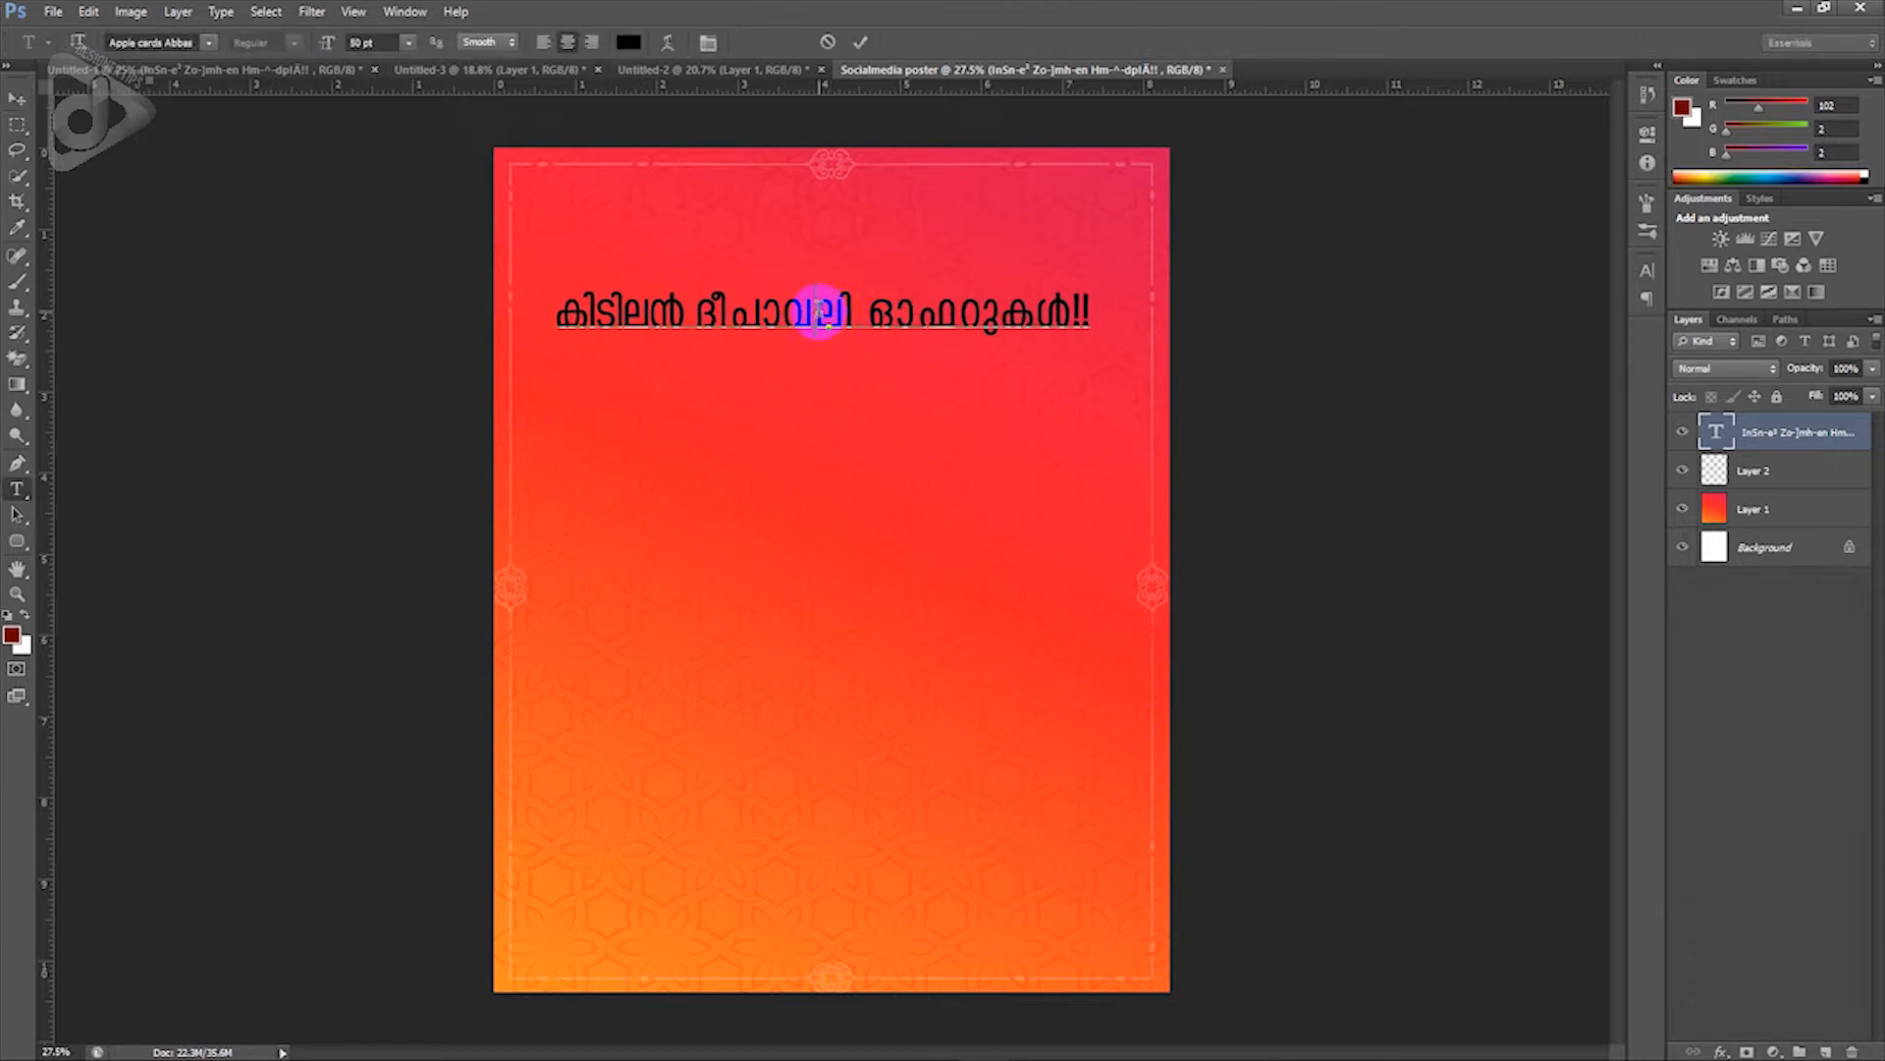
key("ctrl+a")
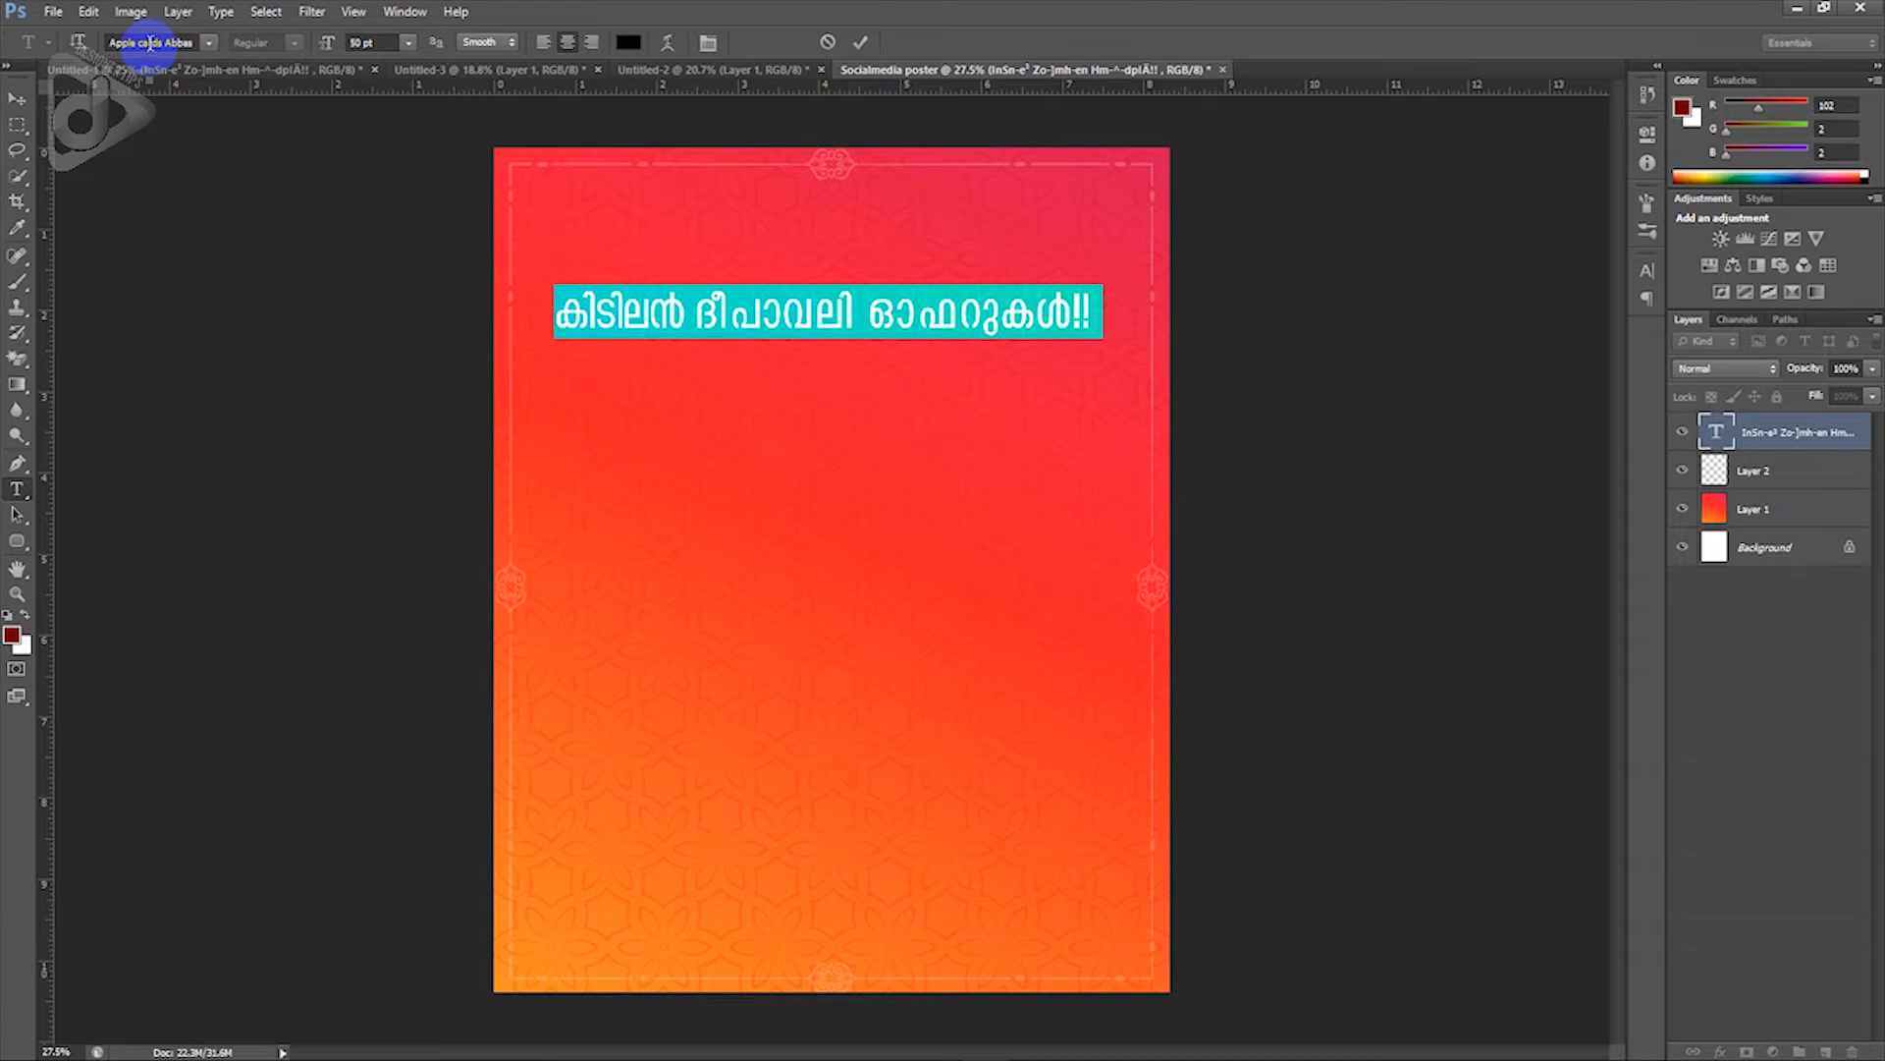
type("A")
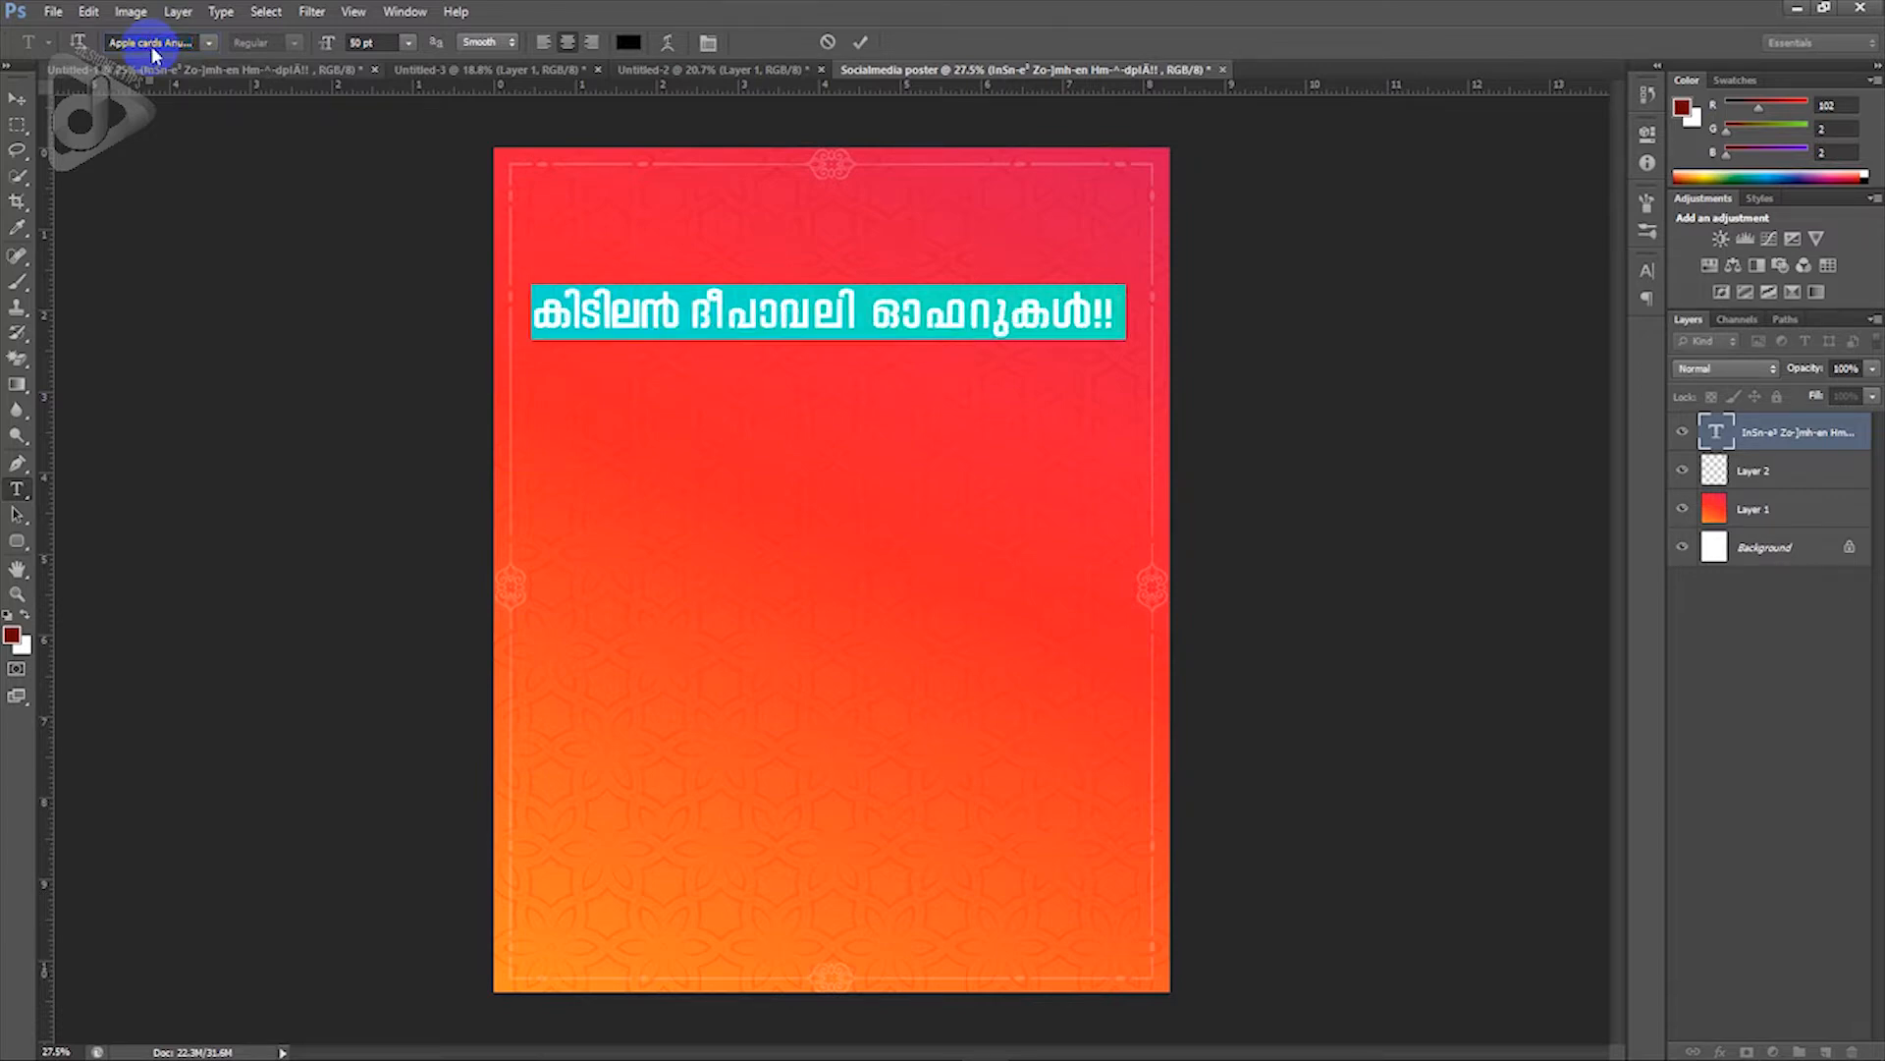
Step: Make the headline text white and break it onto two lines before ദീപാവലി
left_click(626, 42)
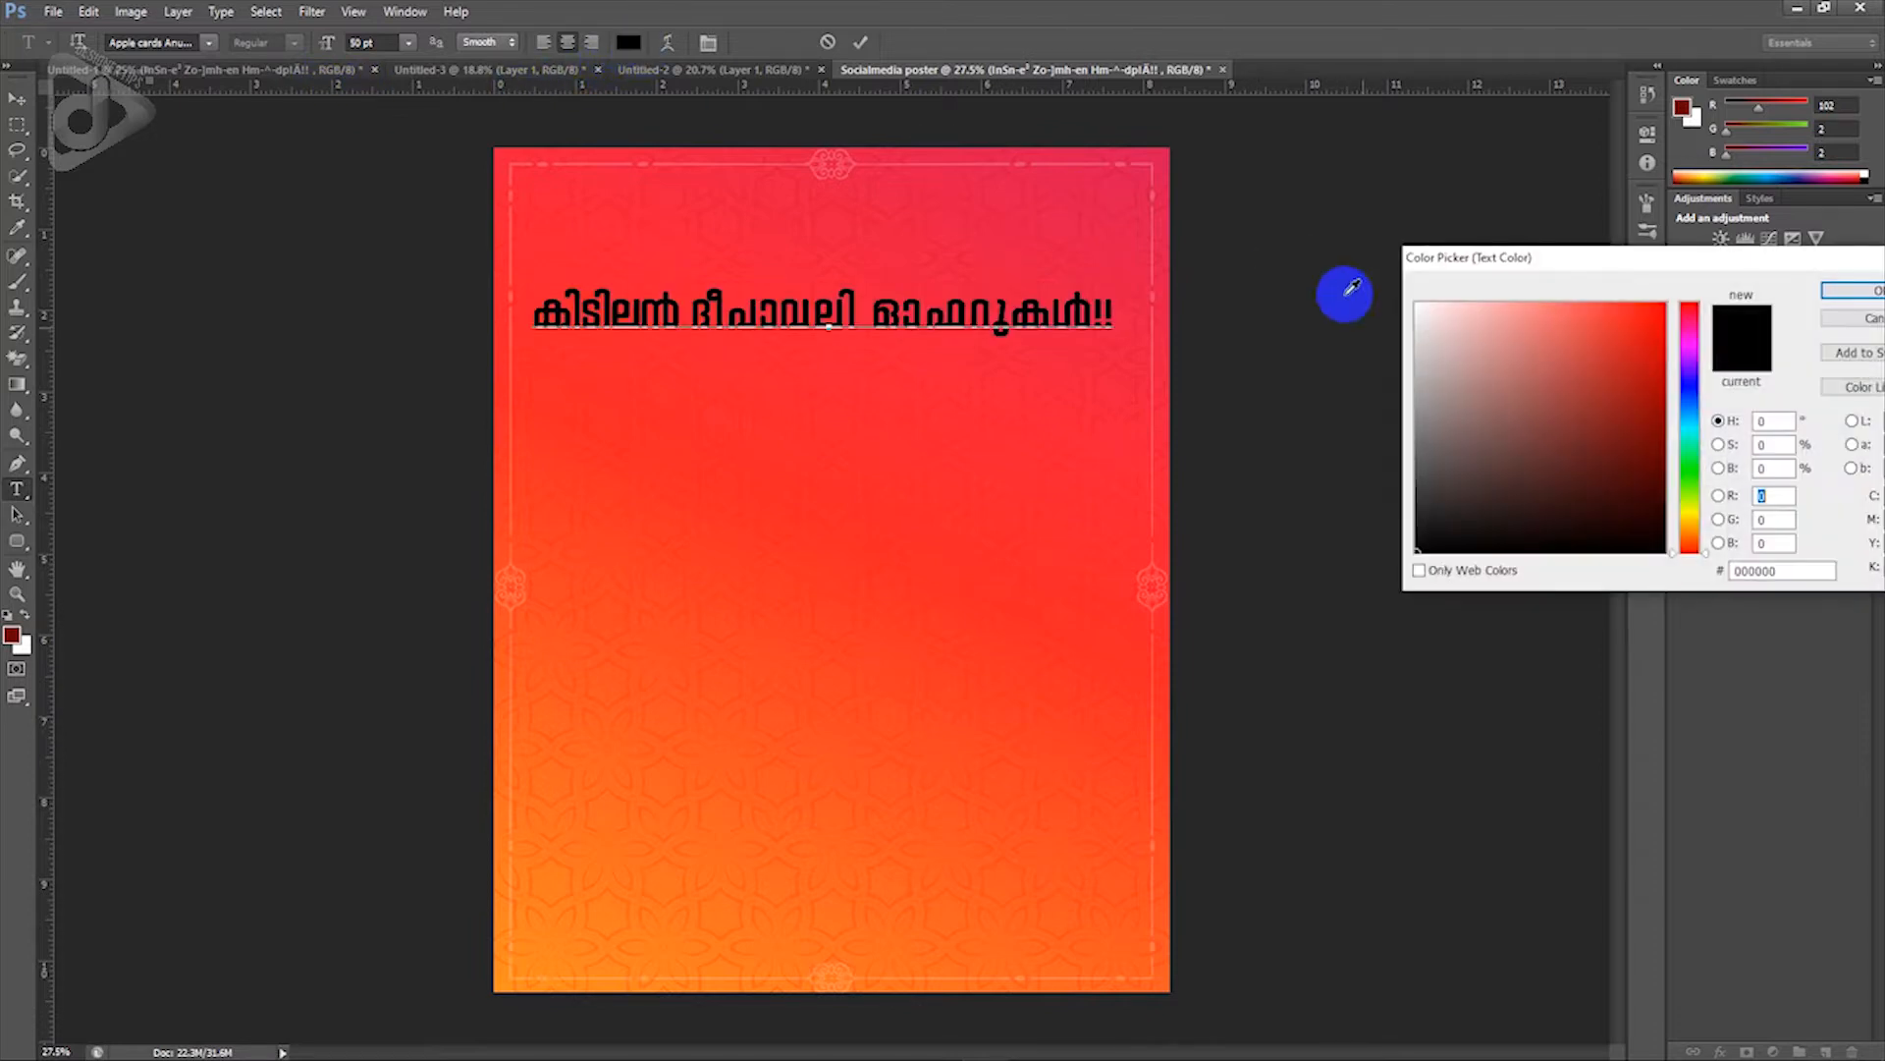
left_click_drag(1431, 355, 1410, 279)
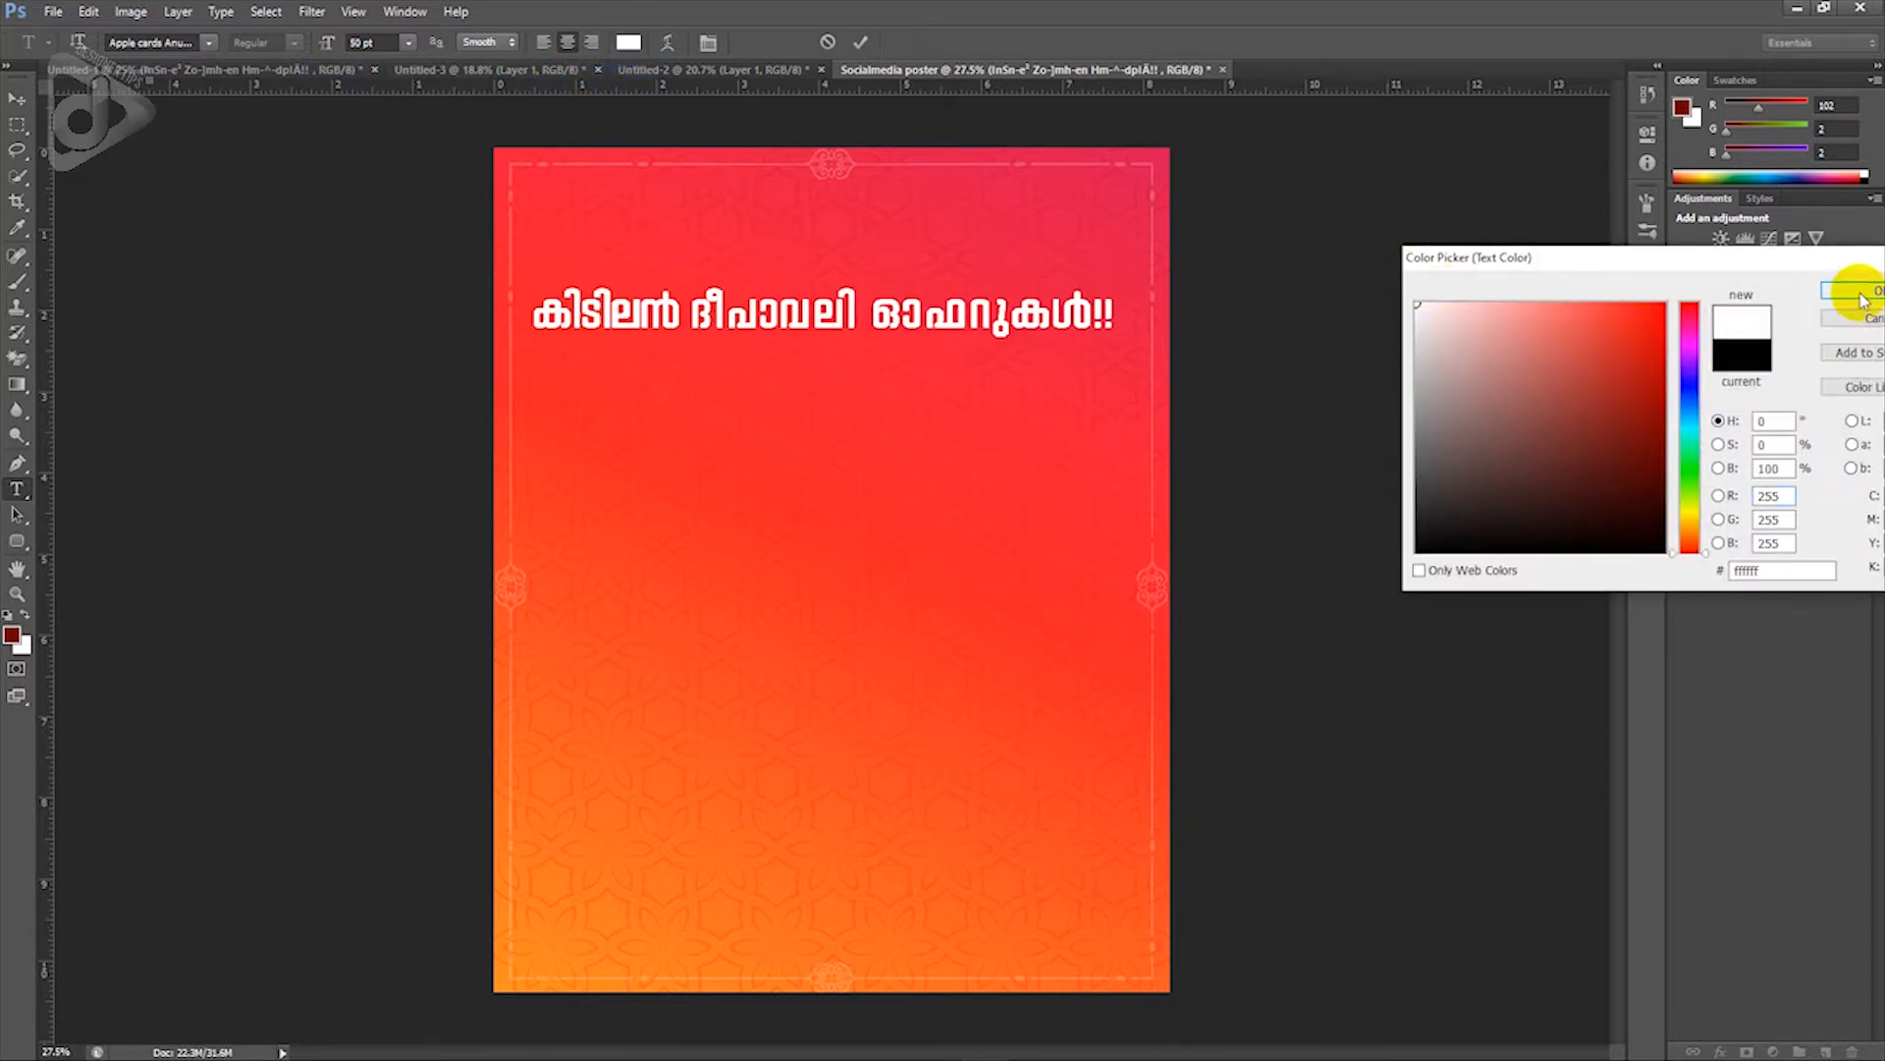
left_click(1852, 290)
left_click(697, 313)
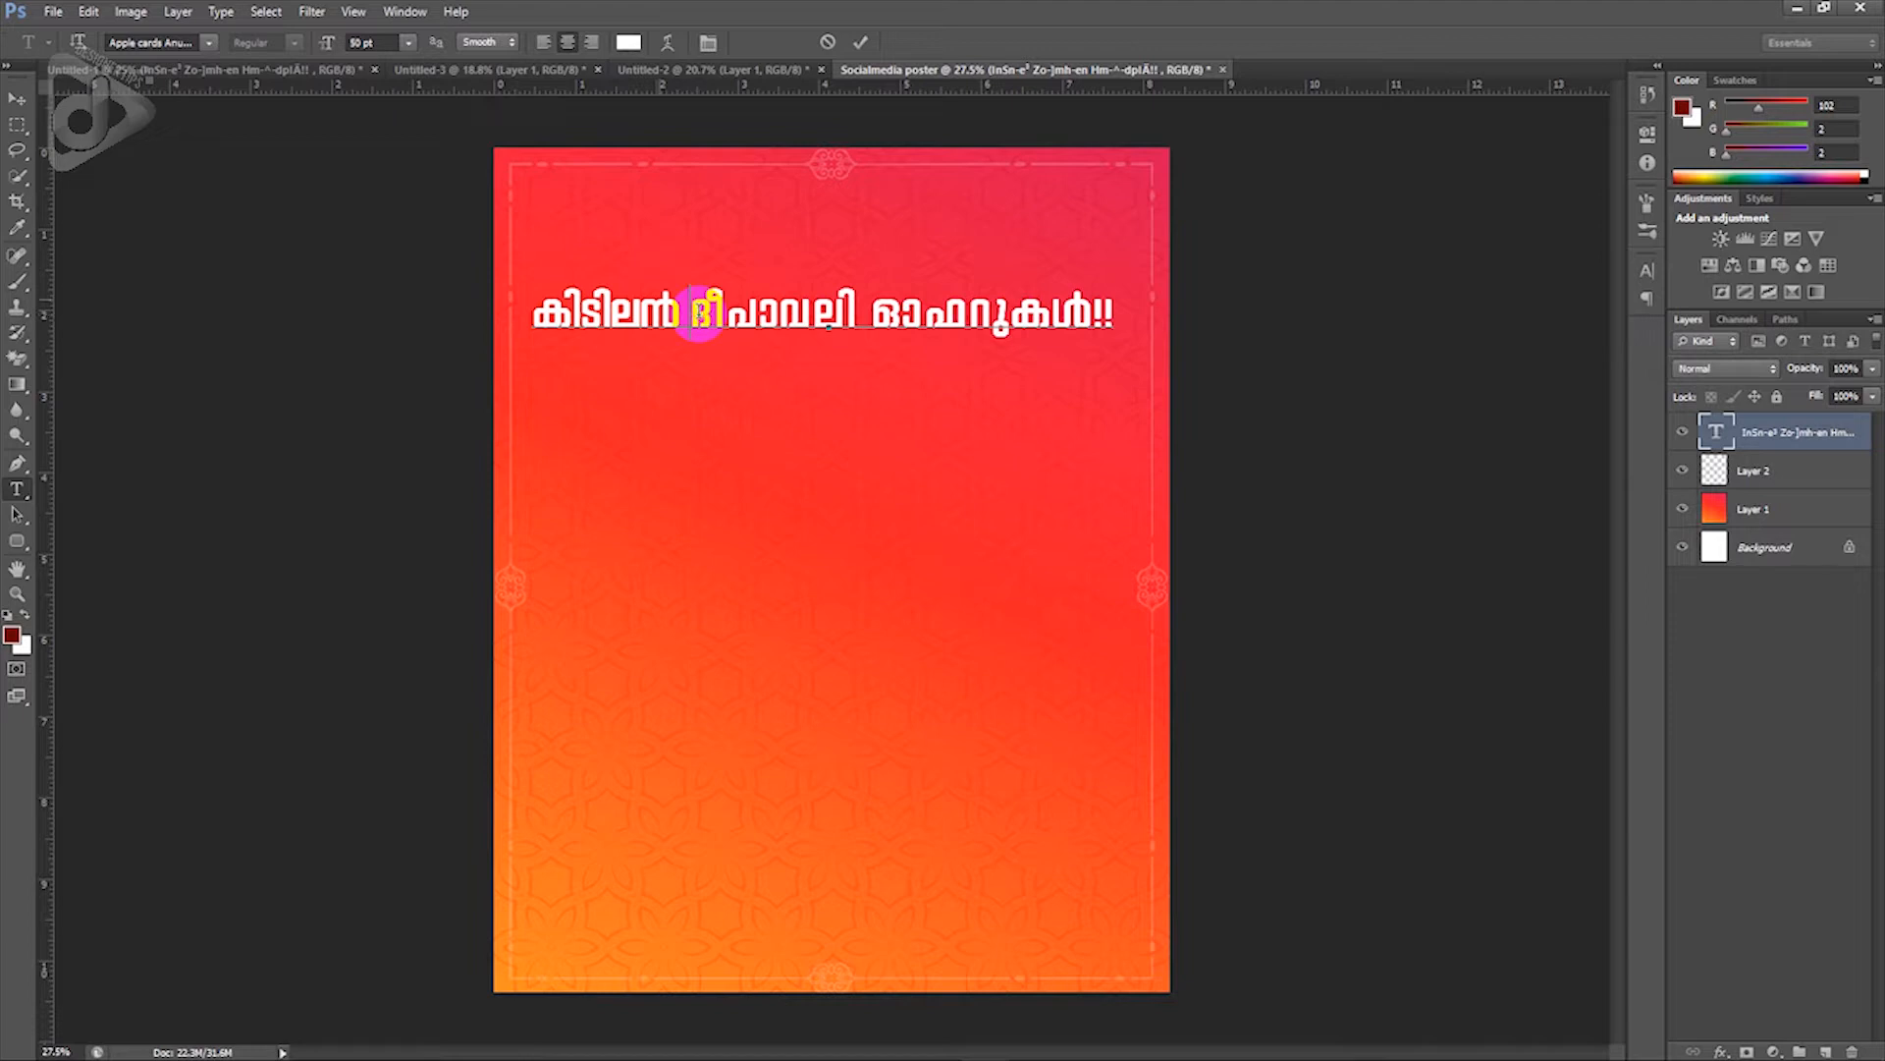
key("Return")
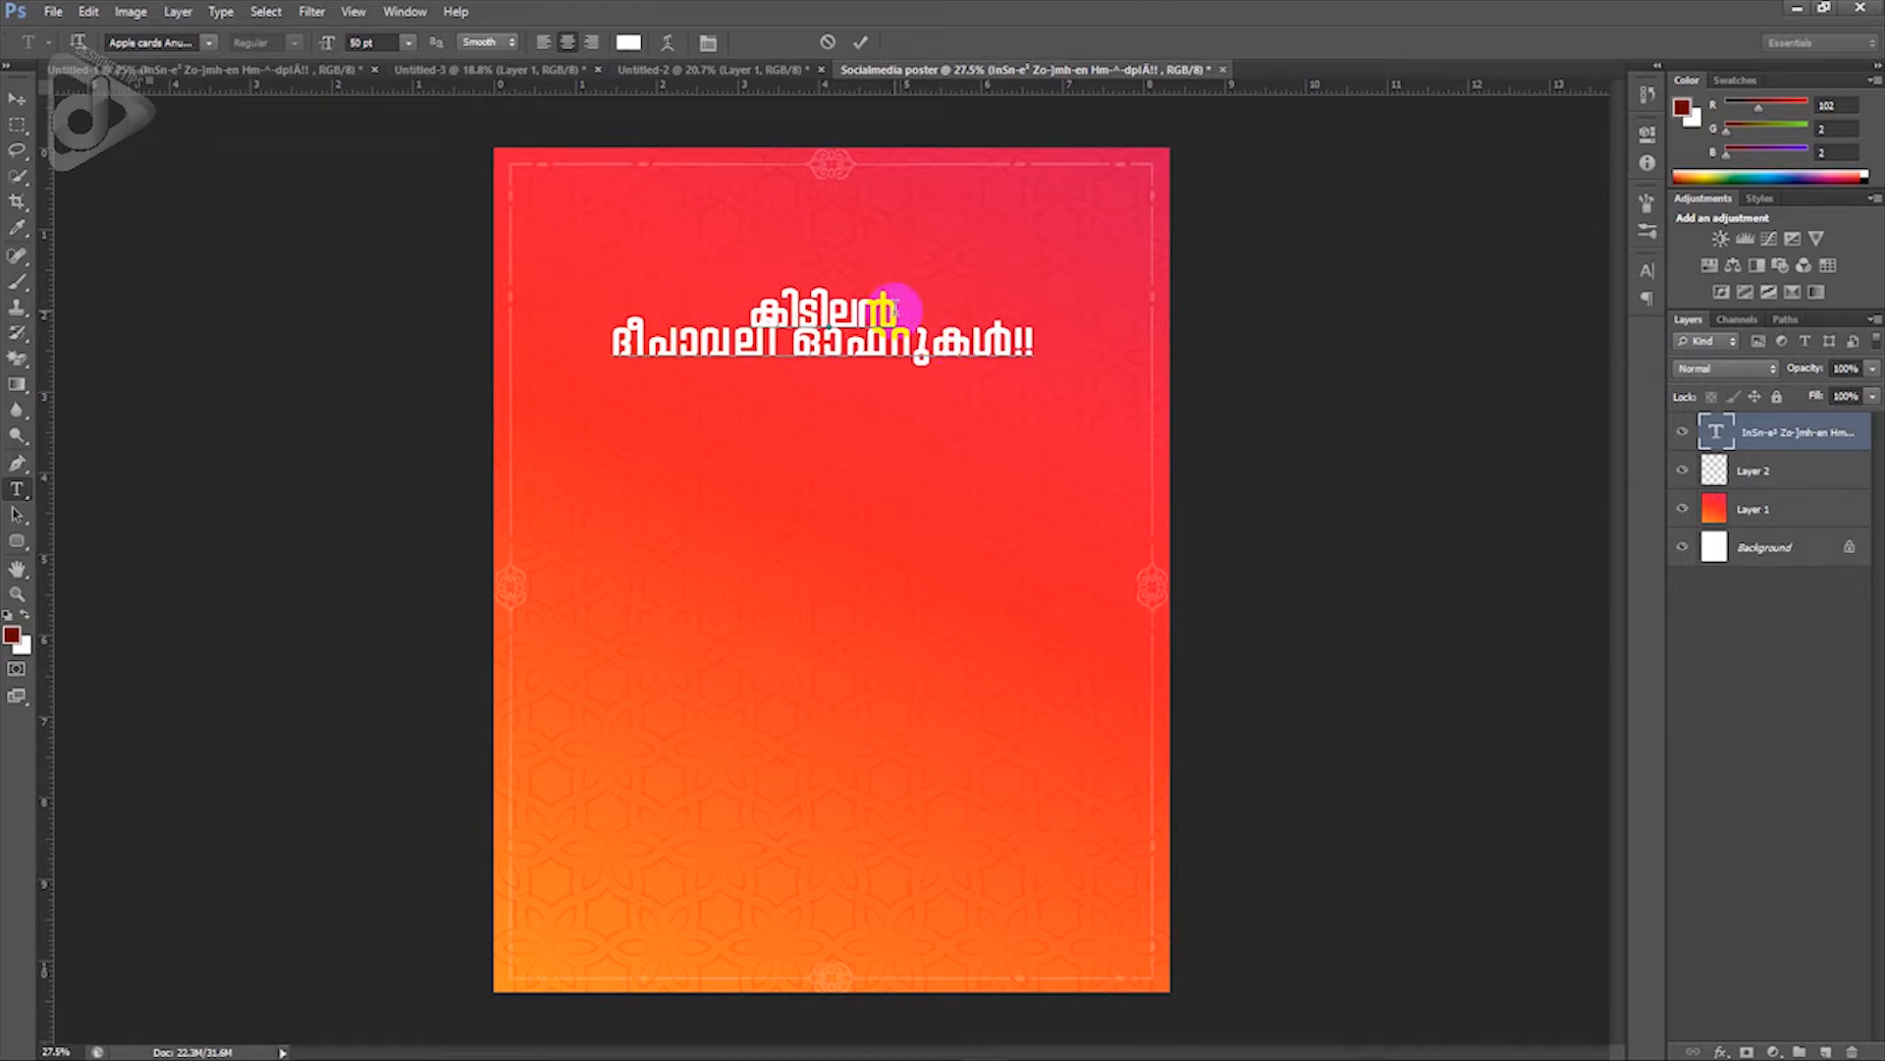
Step: Enlarge the word കിടിലൻ to 89 pt
left_click_drag(896, 305, 733, 297)
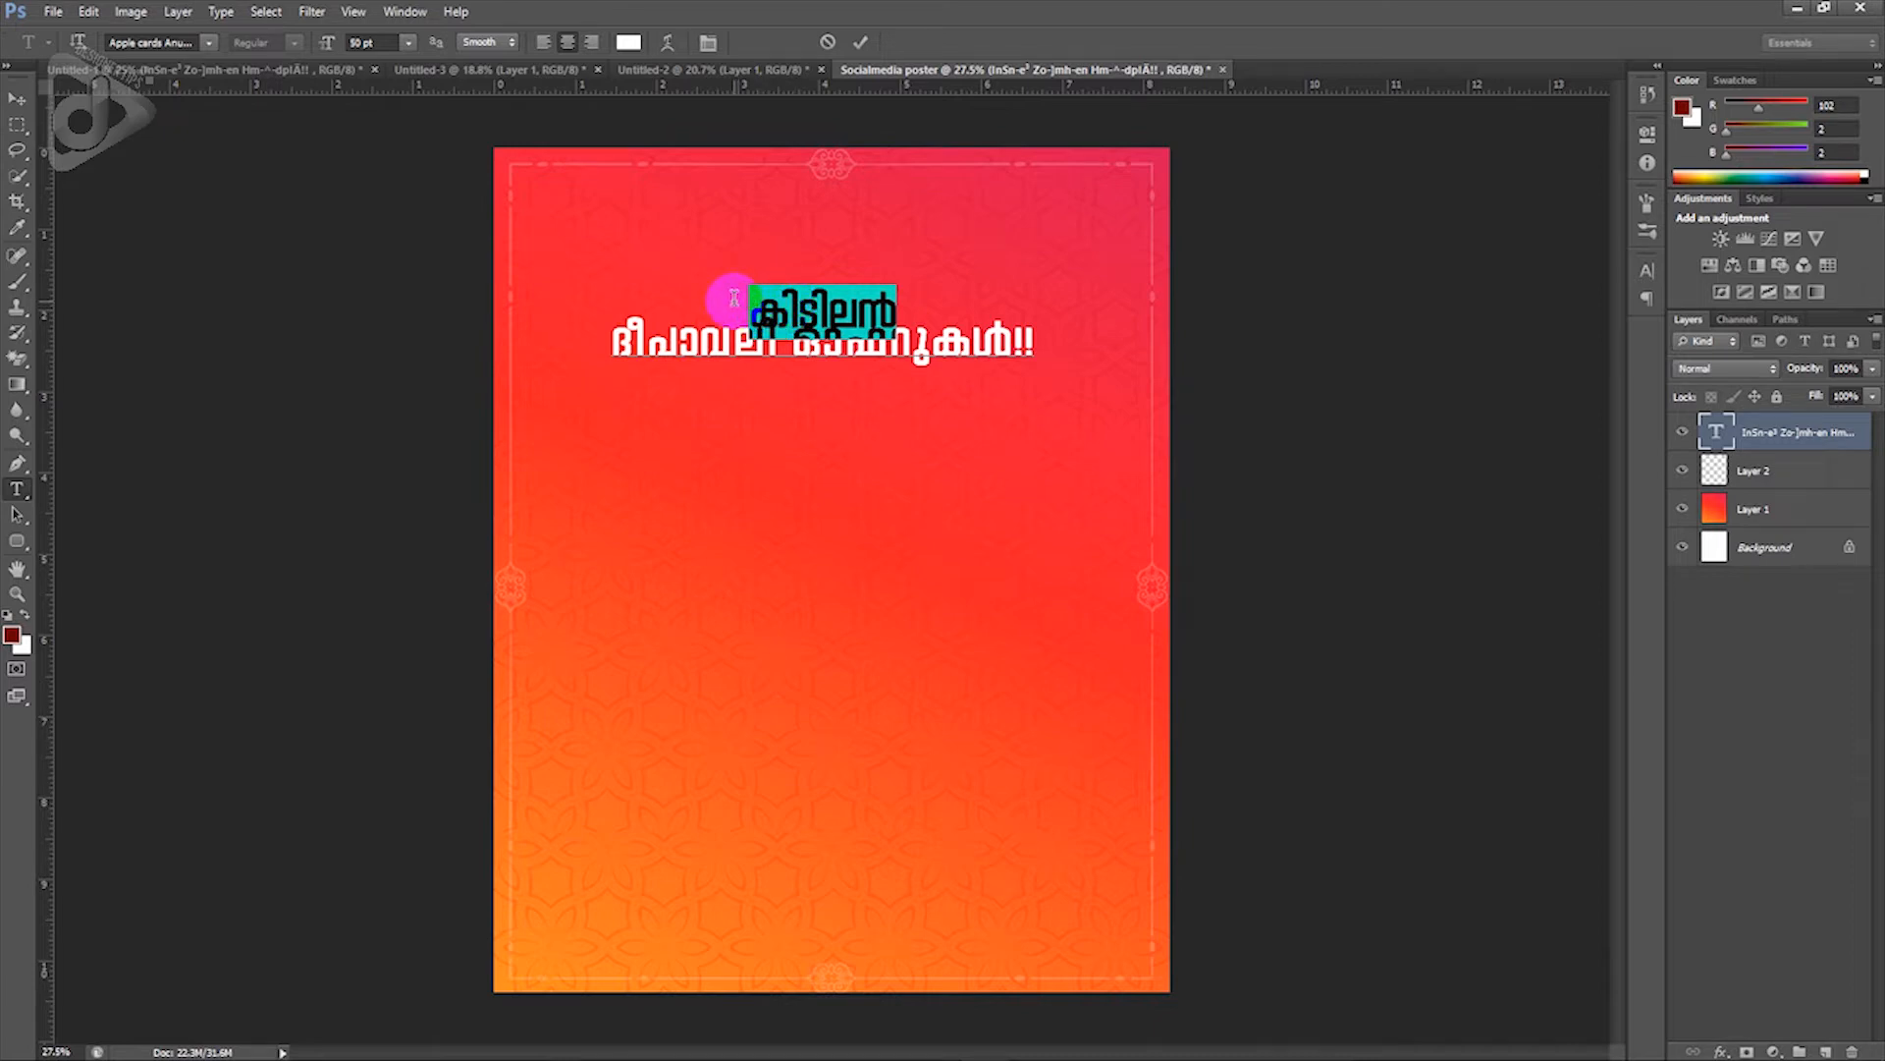
left_click(362, 42)
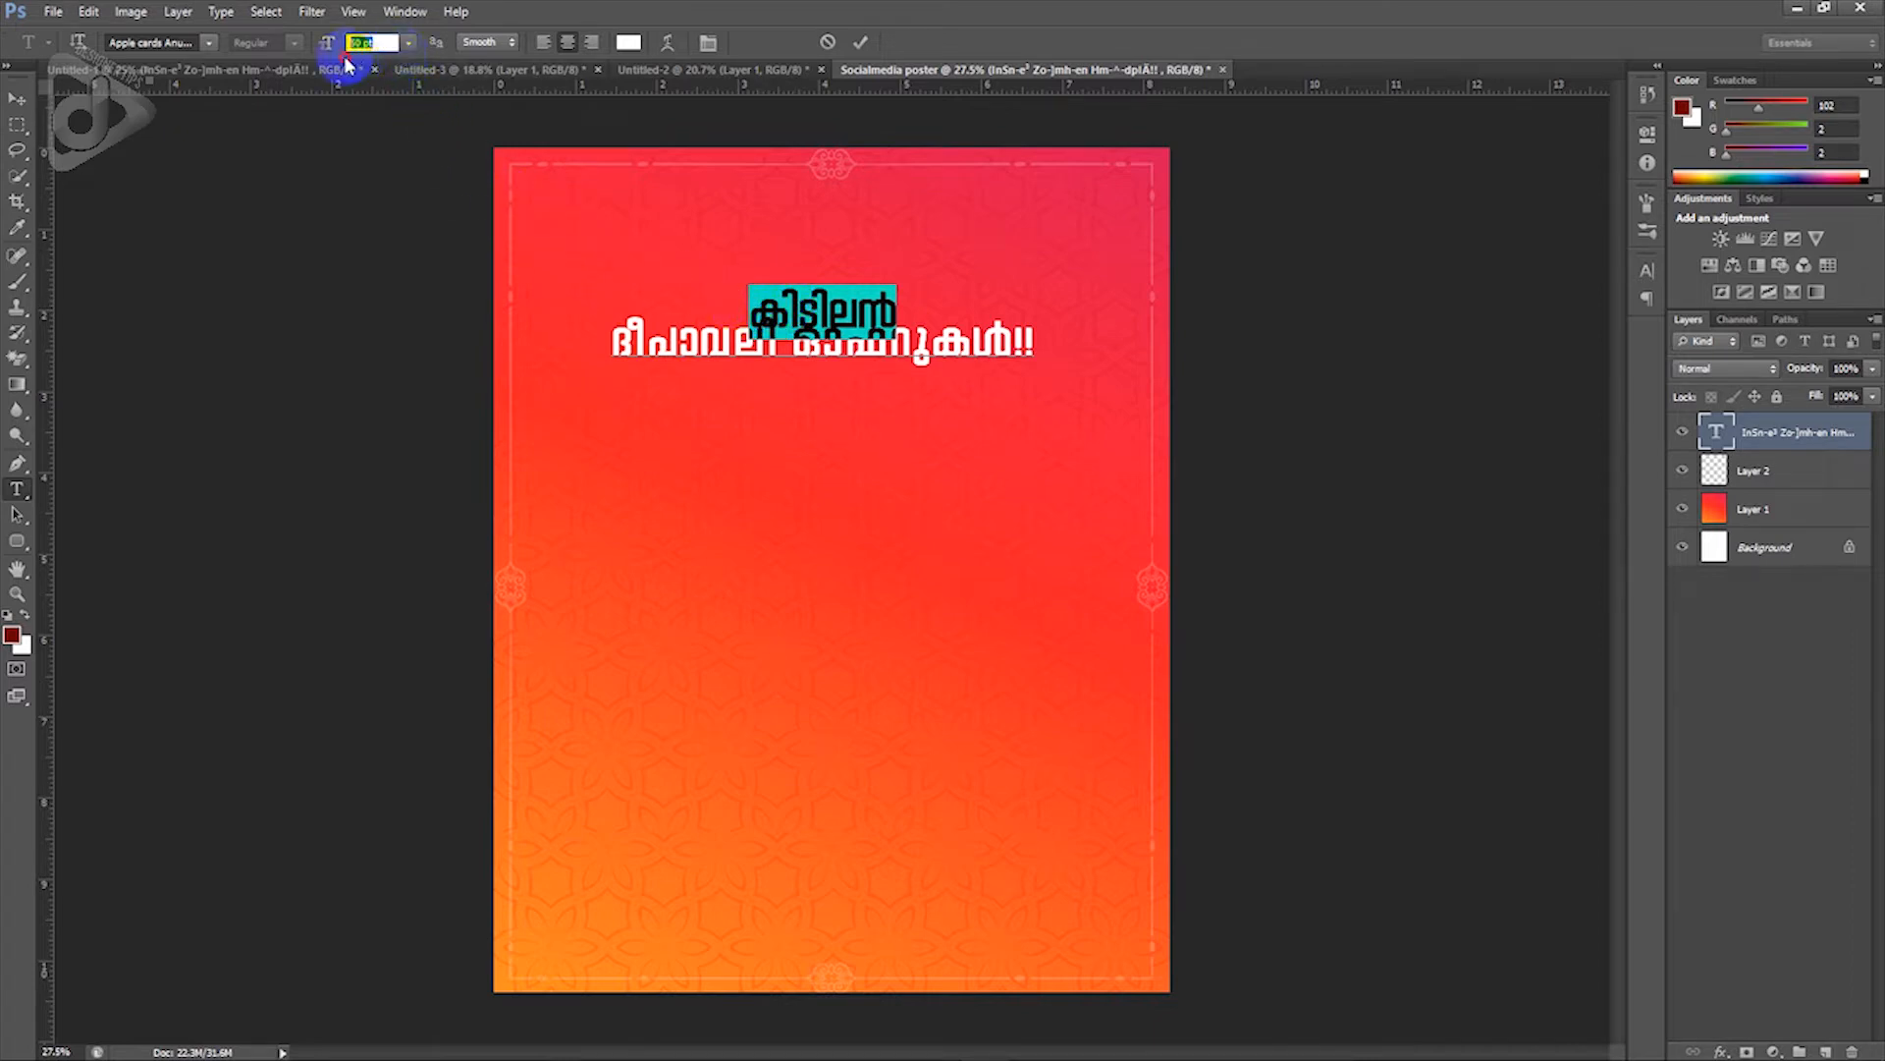
type("89")
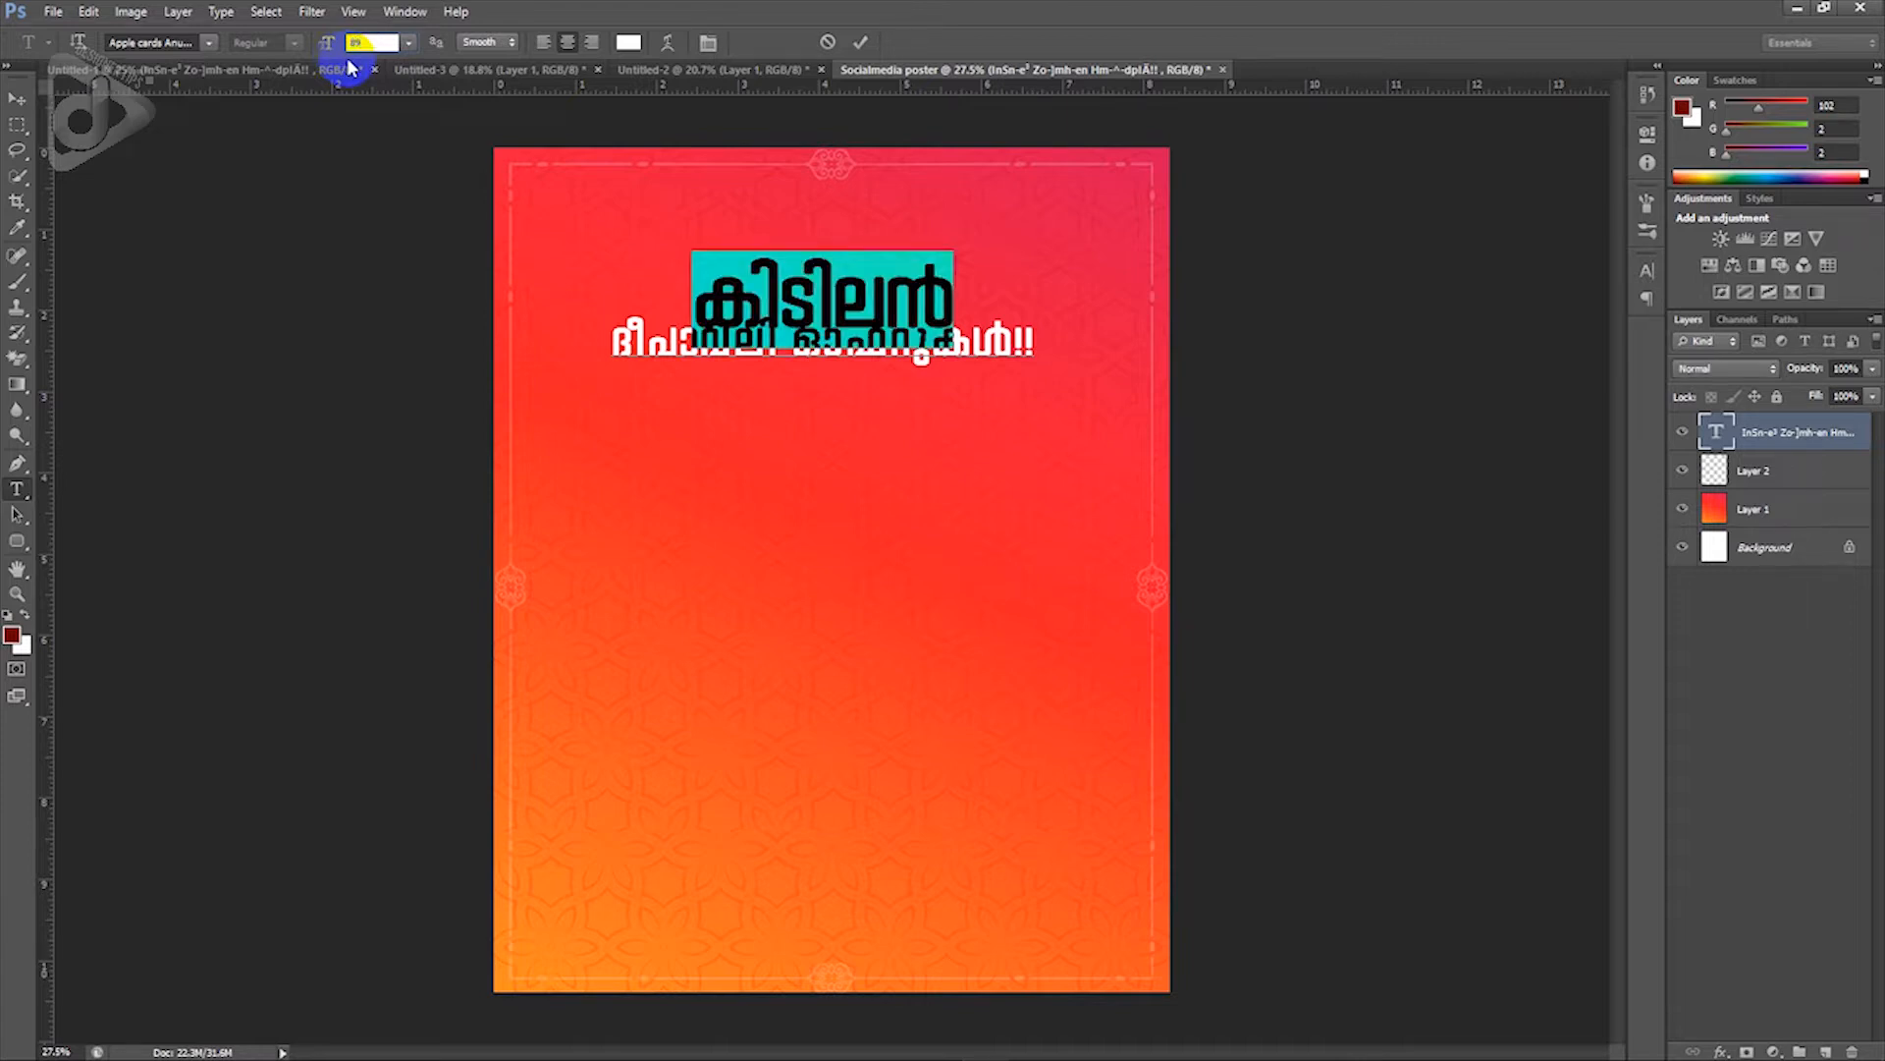
left_click(747, 332)
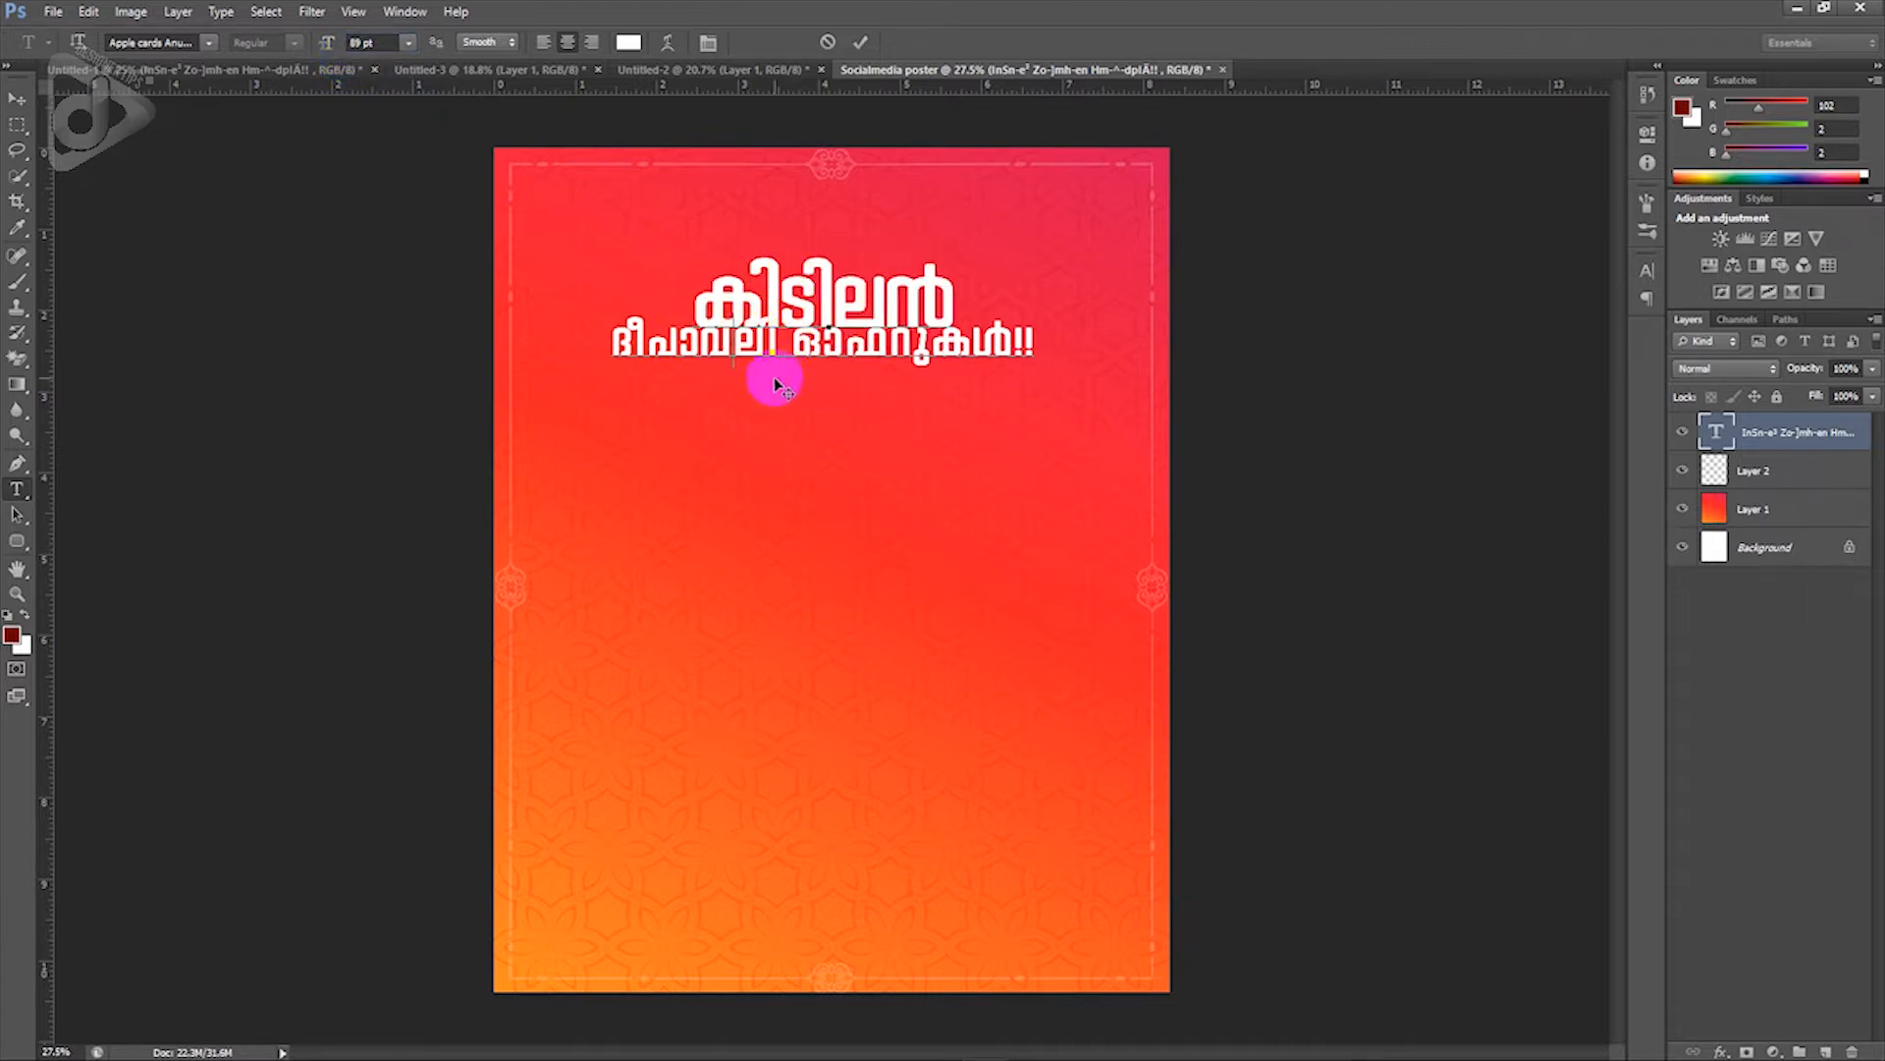
Step: Tighten the headline's leading to 44 pt in the Character panel and commit the text
key("ctrl+a")
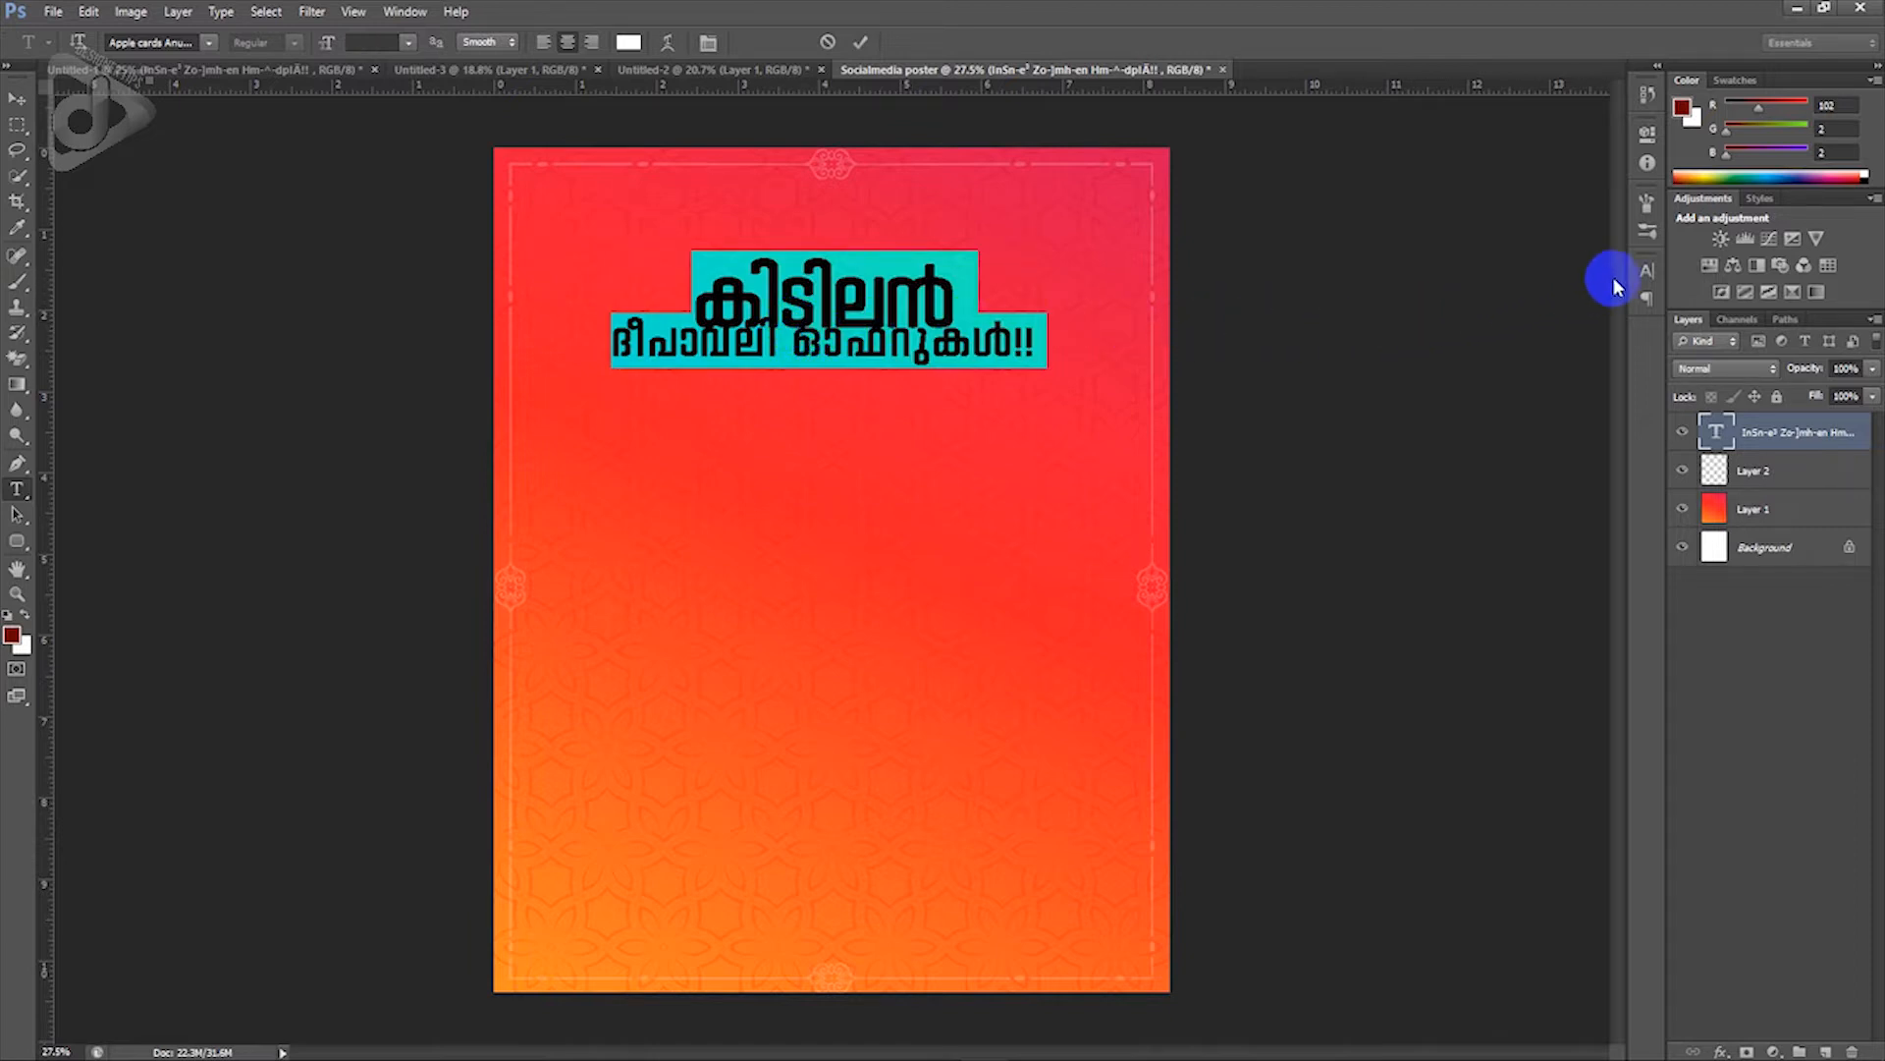
left_click(1647, 272)
left_click(1608, 312)
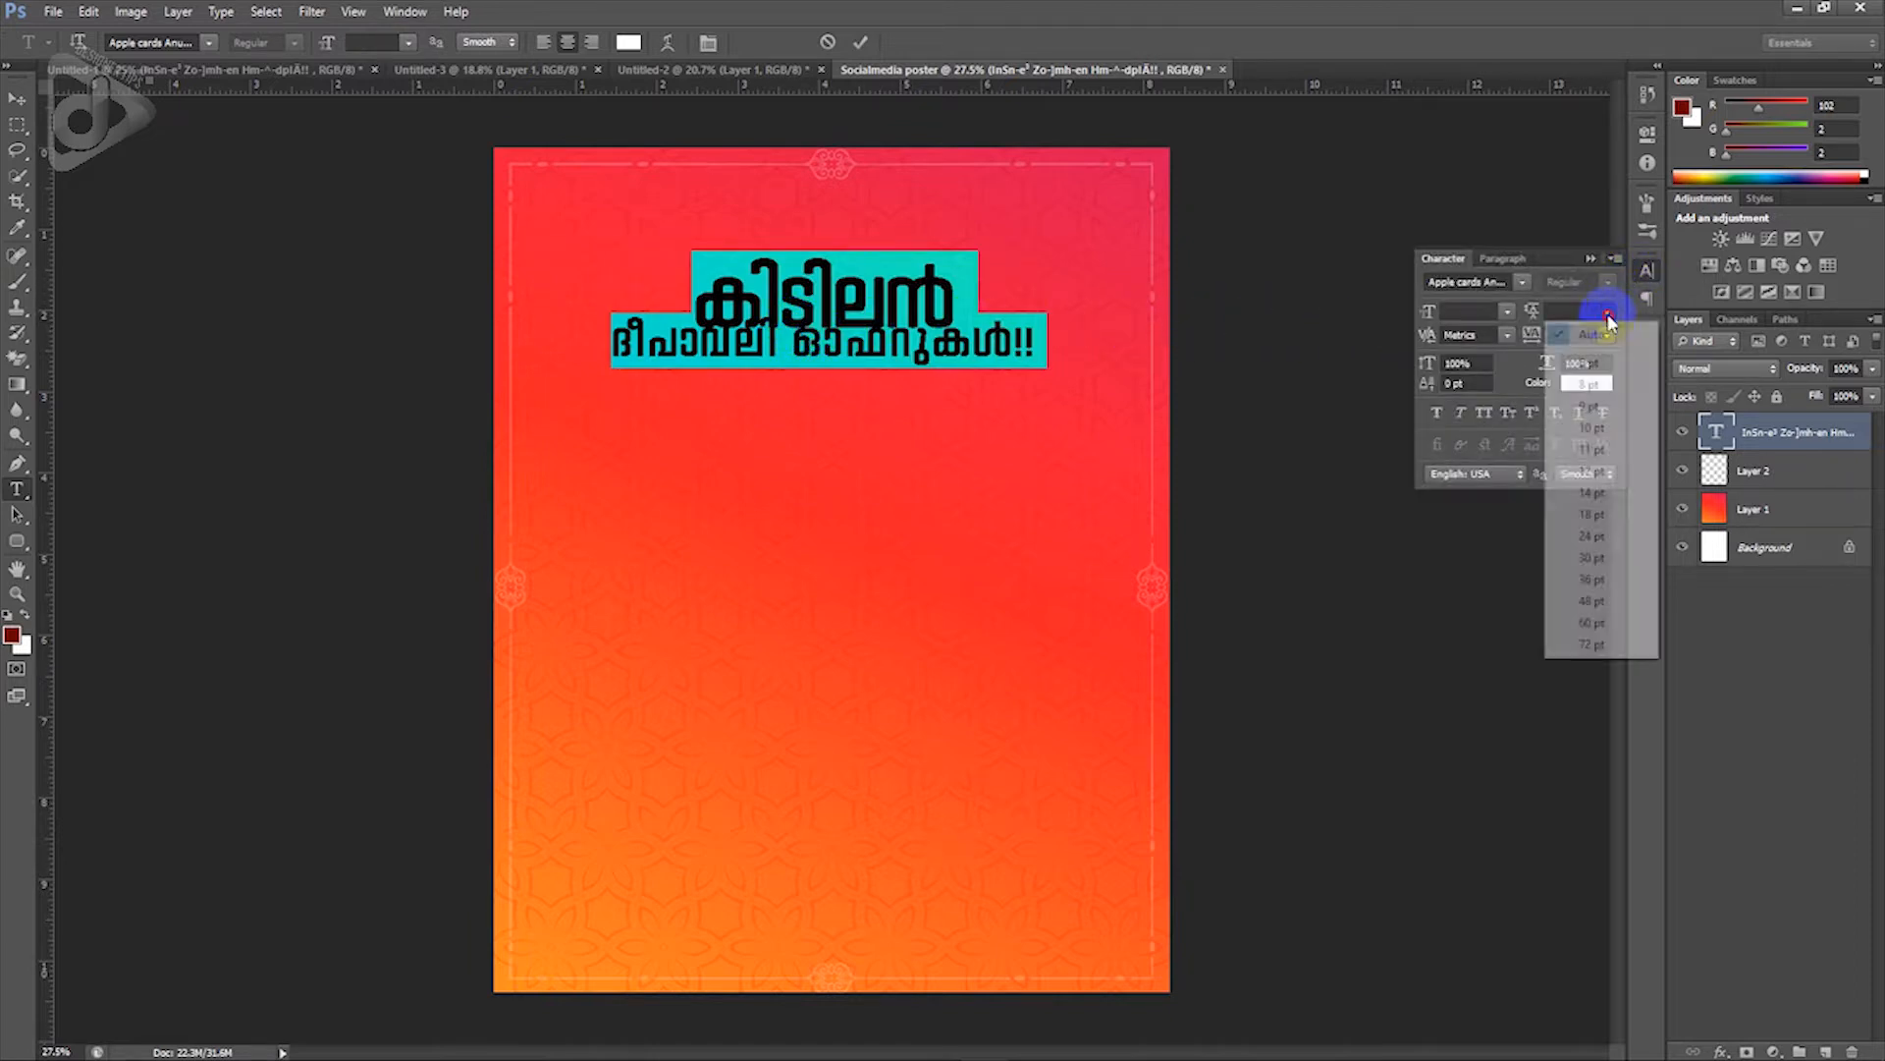
left_click(1581, 601)
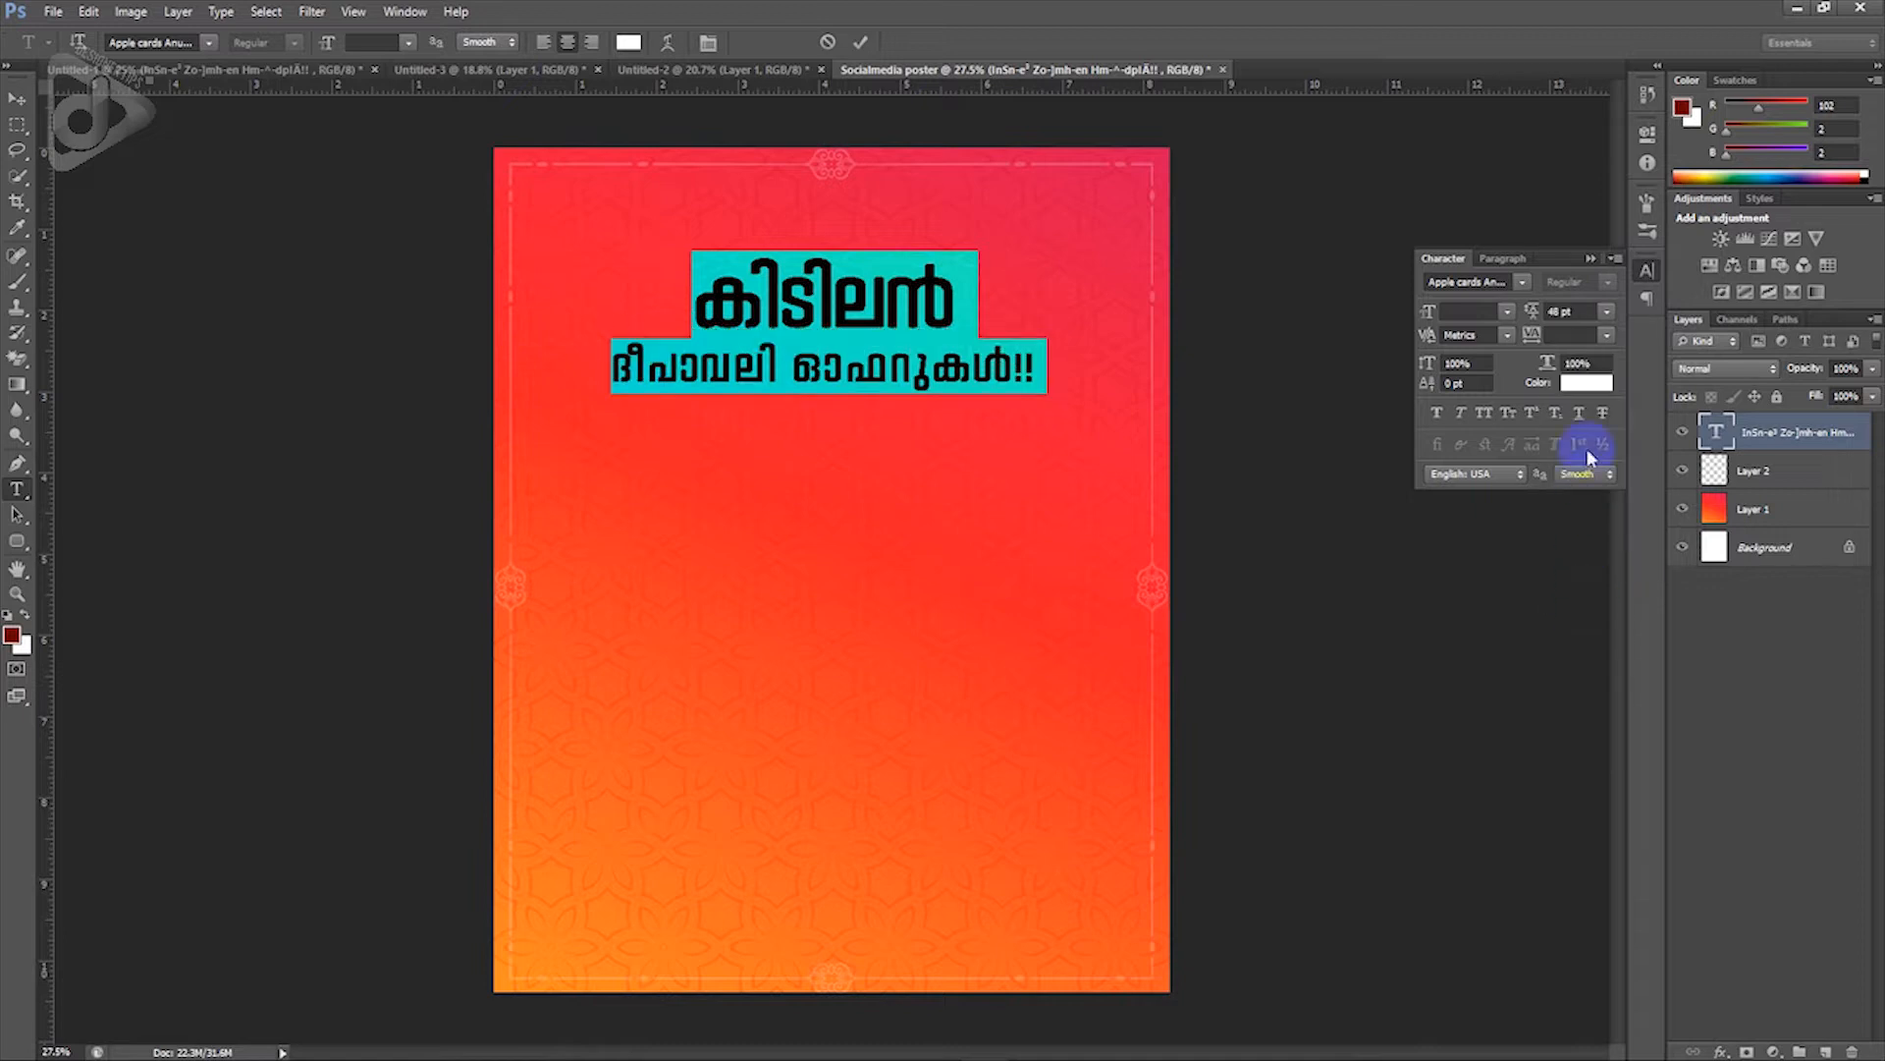
left_click_drag(1537, 319, 1534, 319)
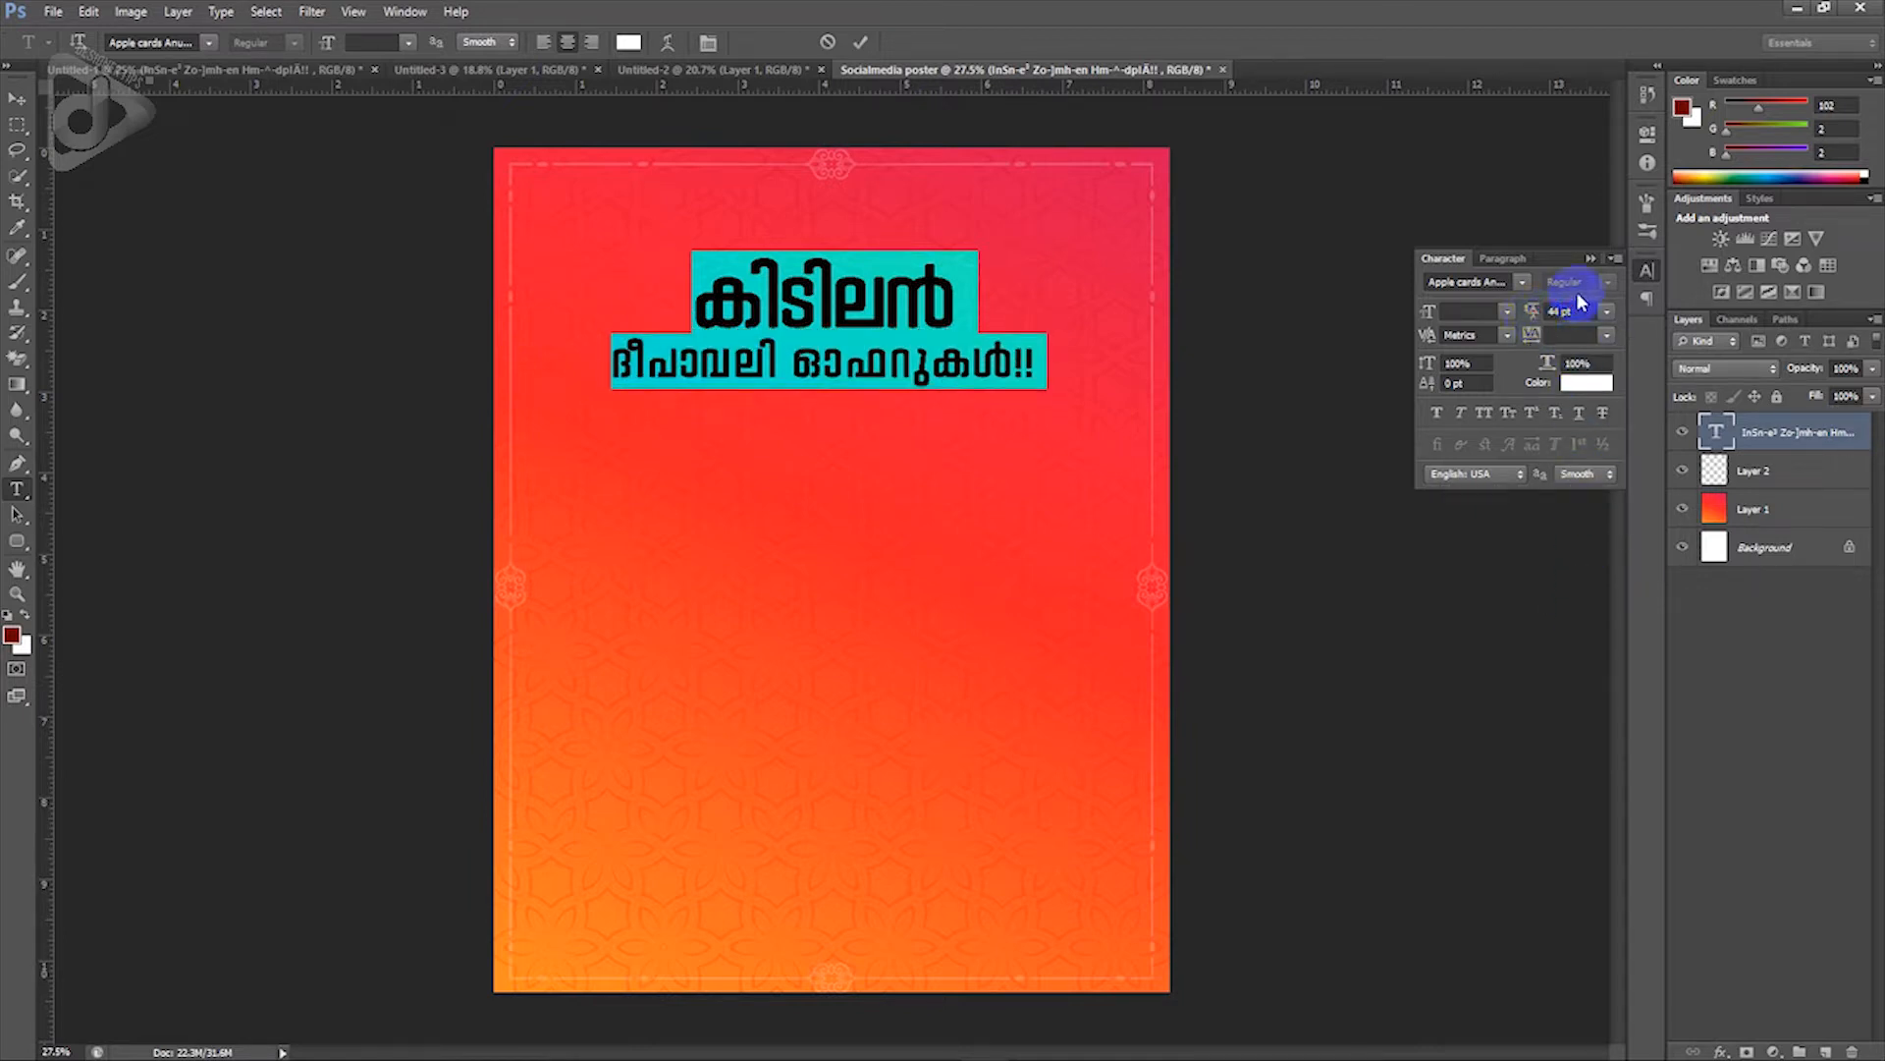
left_click(1590, 259)
left_click(891, 343)
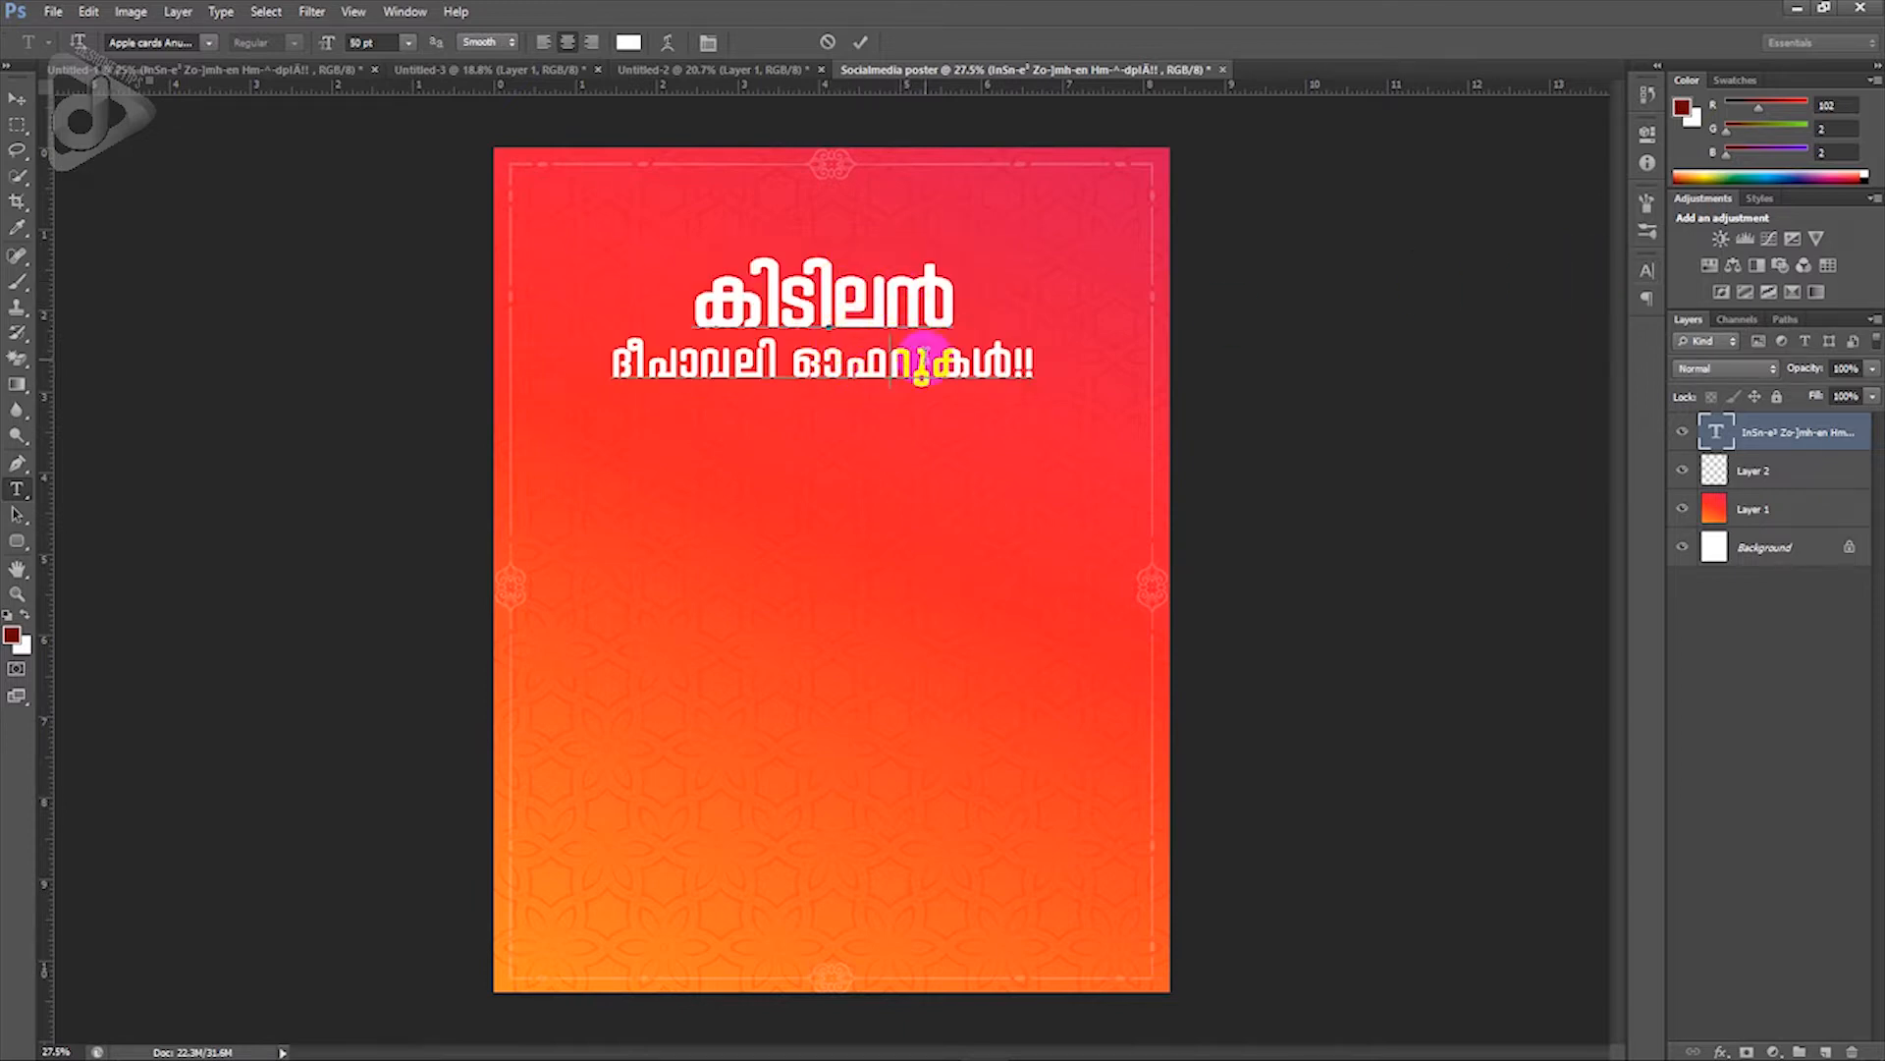
left_click(1855, 447)
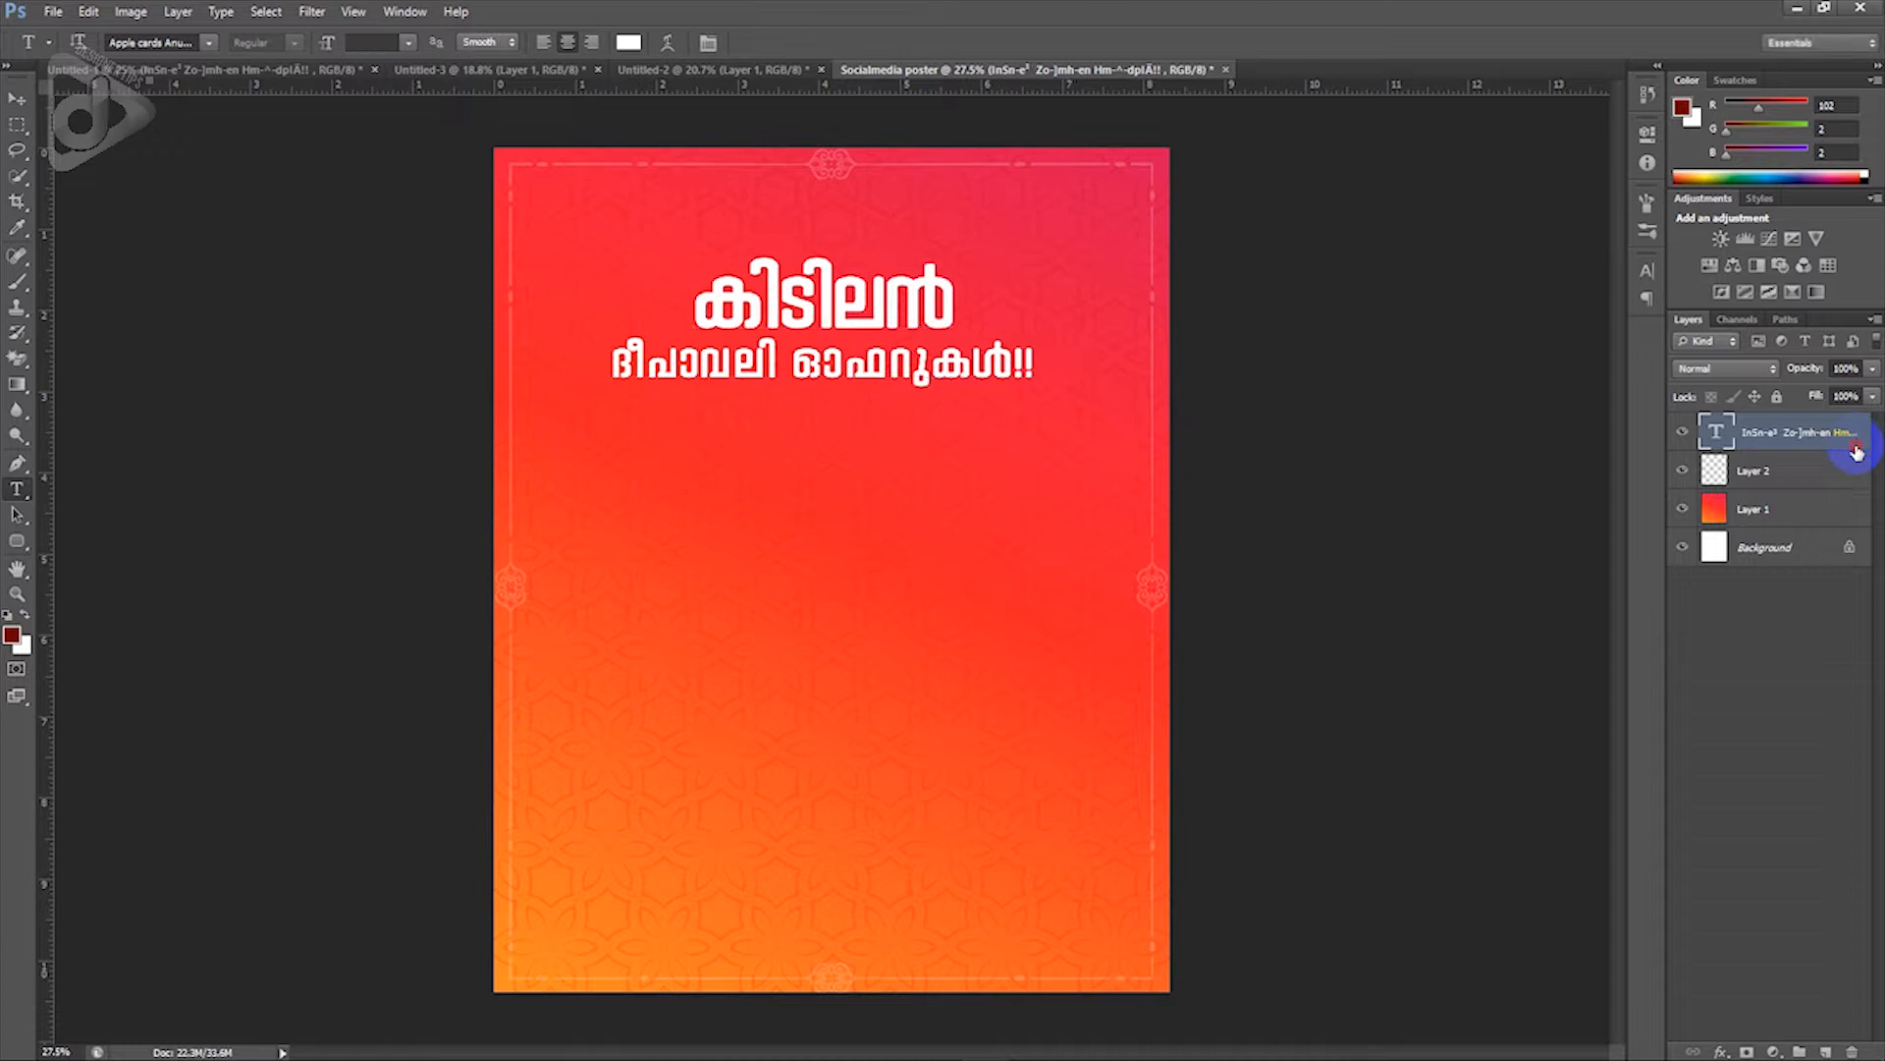
Step: Add a drop shadow to the headline with 28 px distance and a 139° angle
double_click(1857, 452)
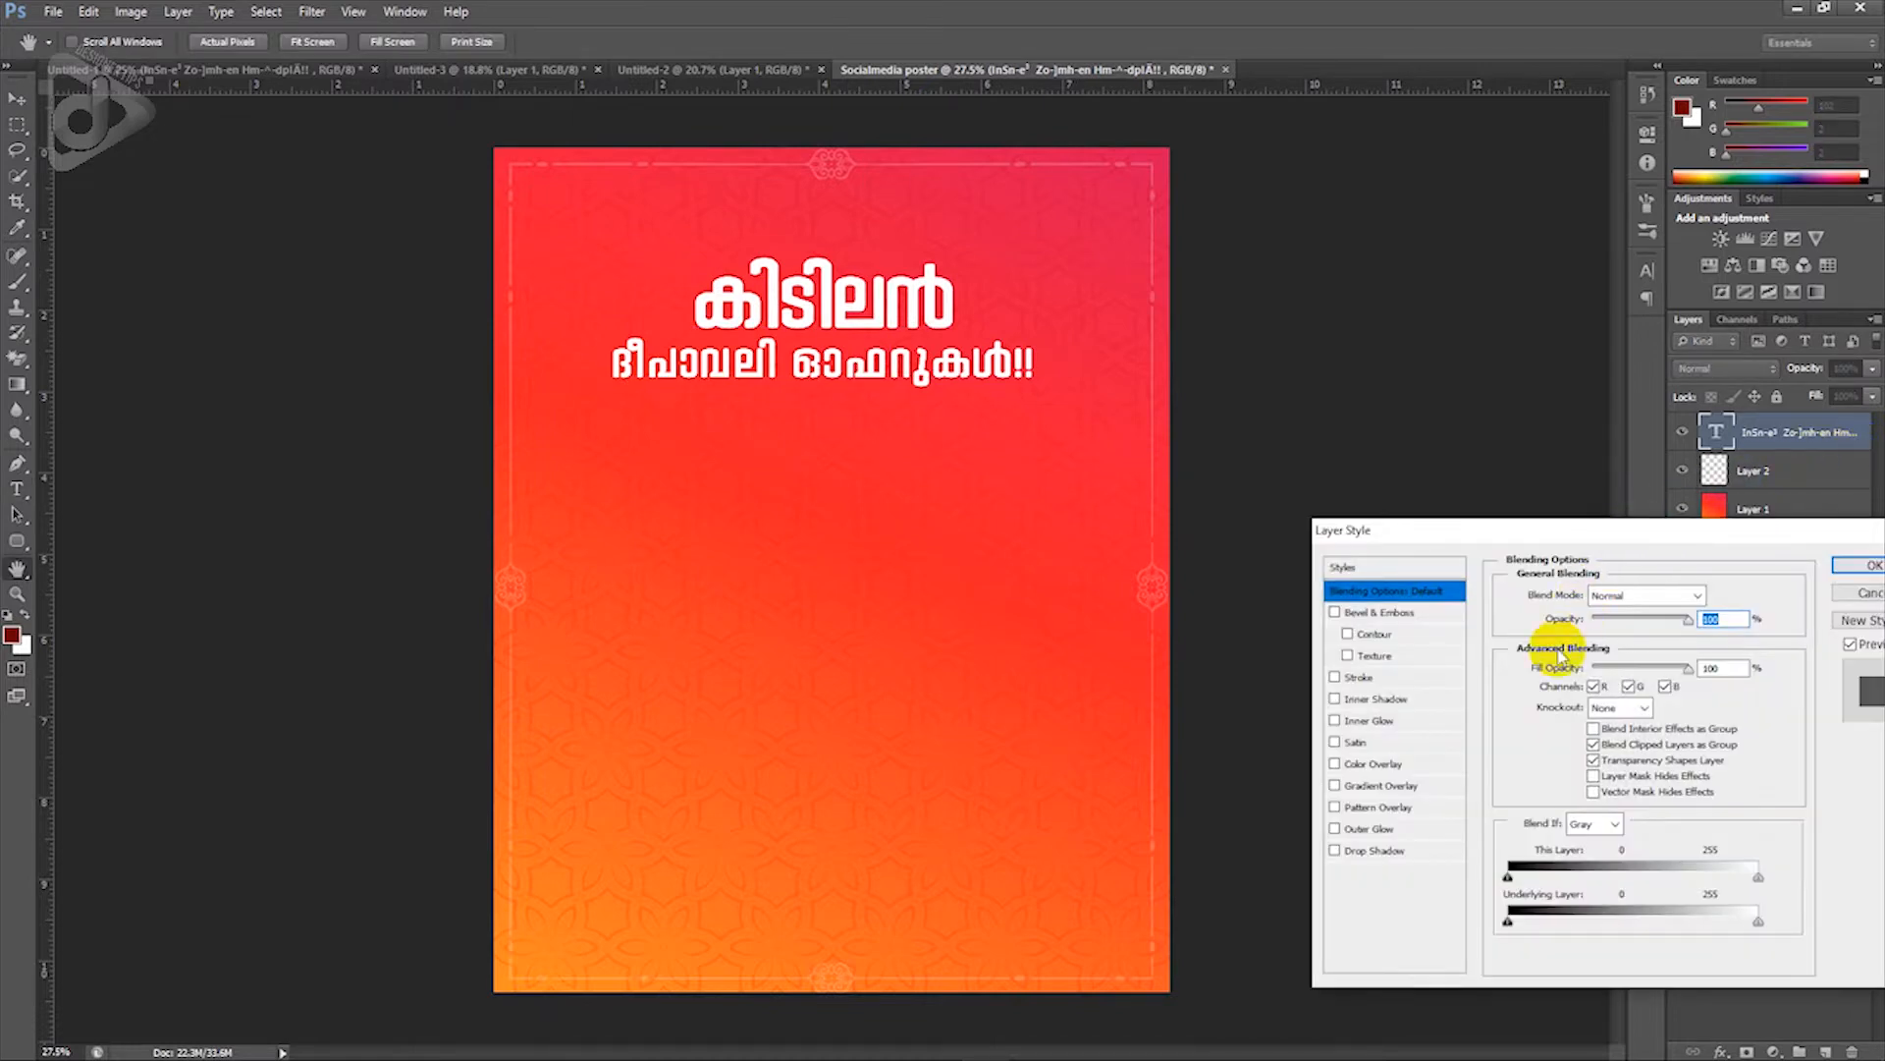
left_click(1414, 855)
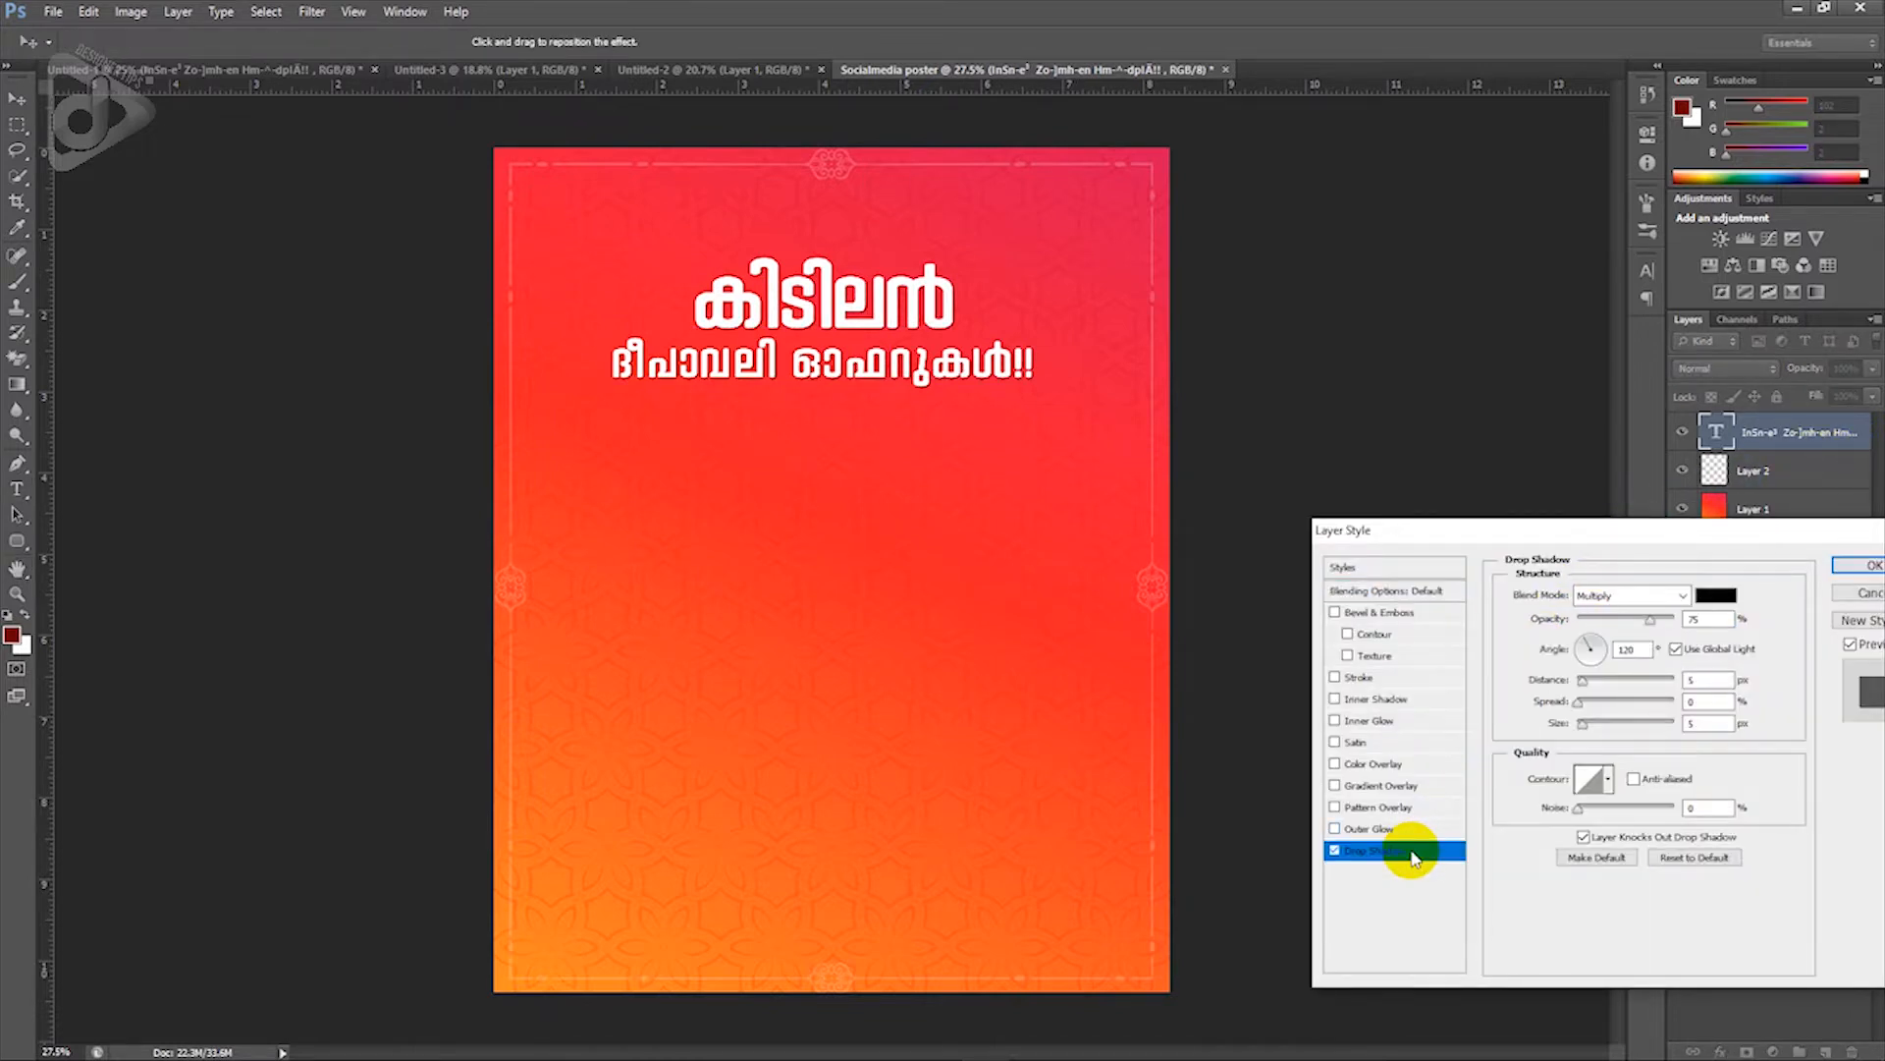
left_click_drag(1582, 679, 1606, 690)
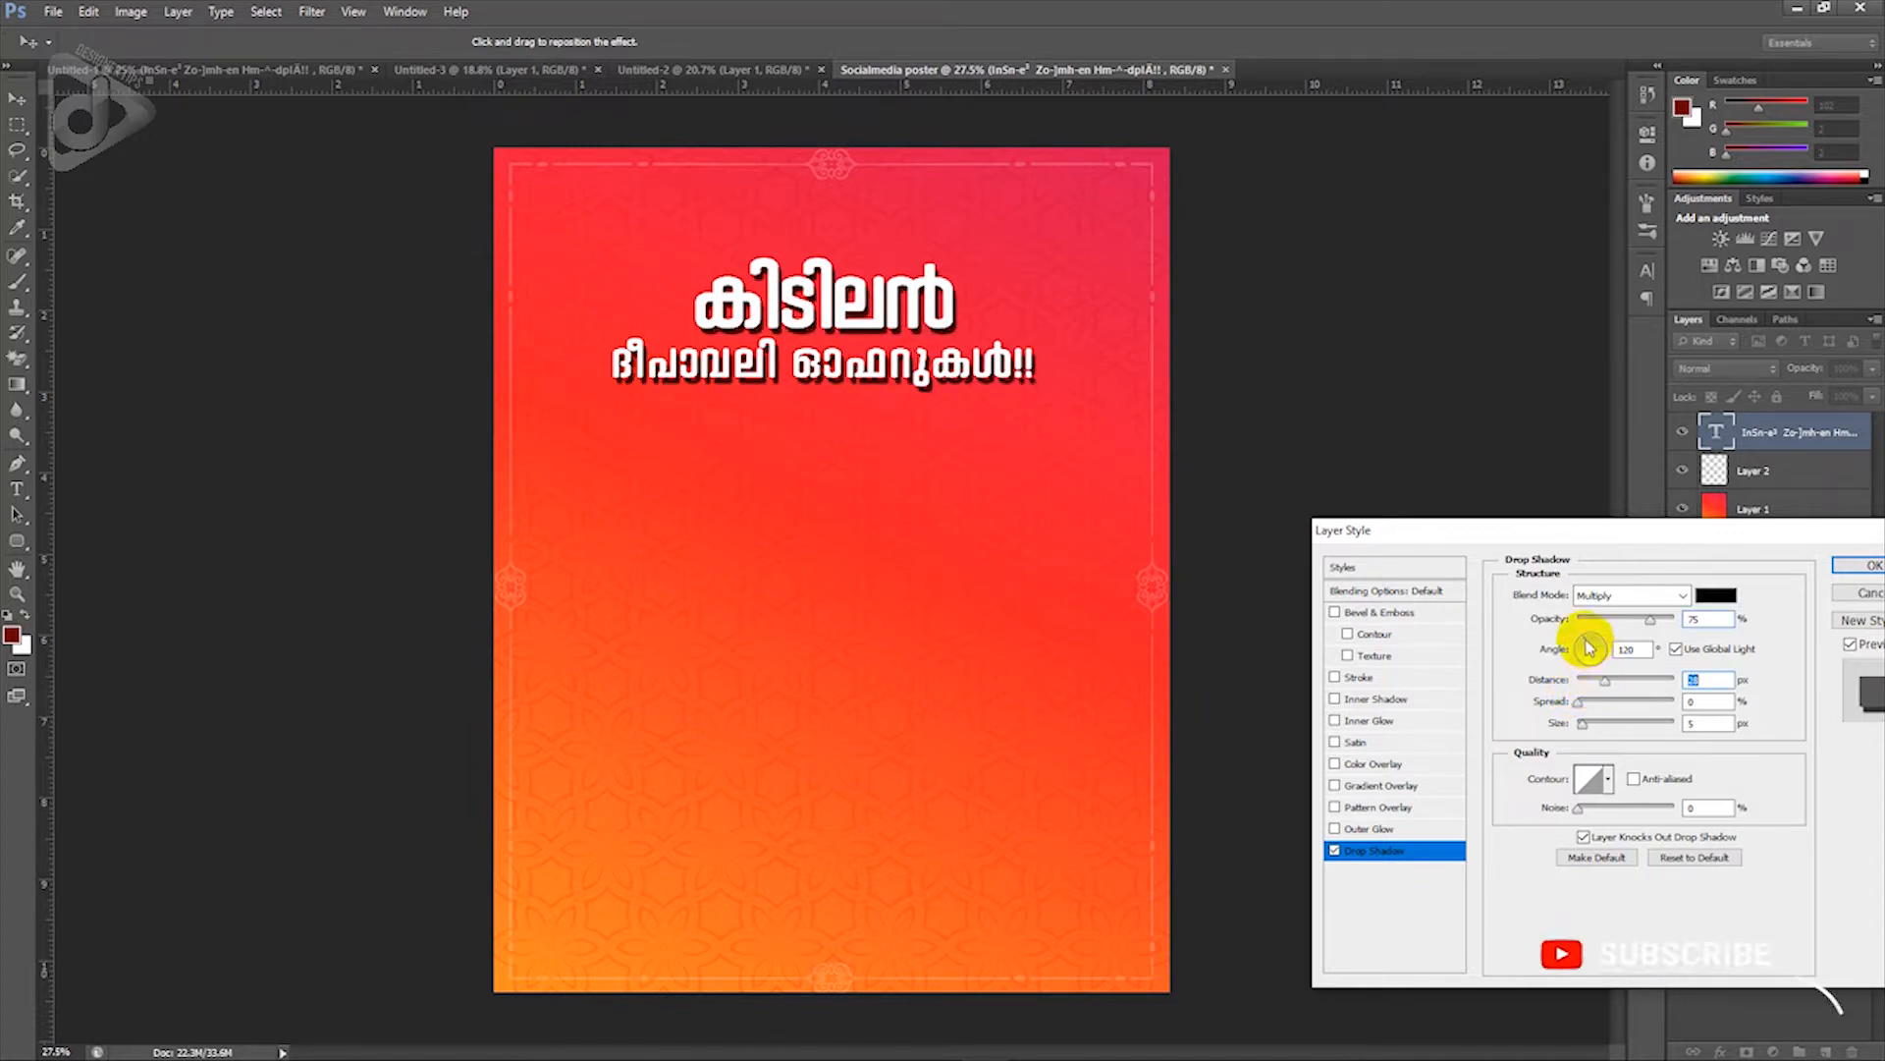
left_click_drag(1585, 644, 1583, 656)
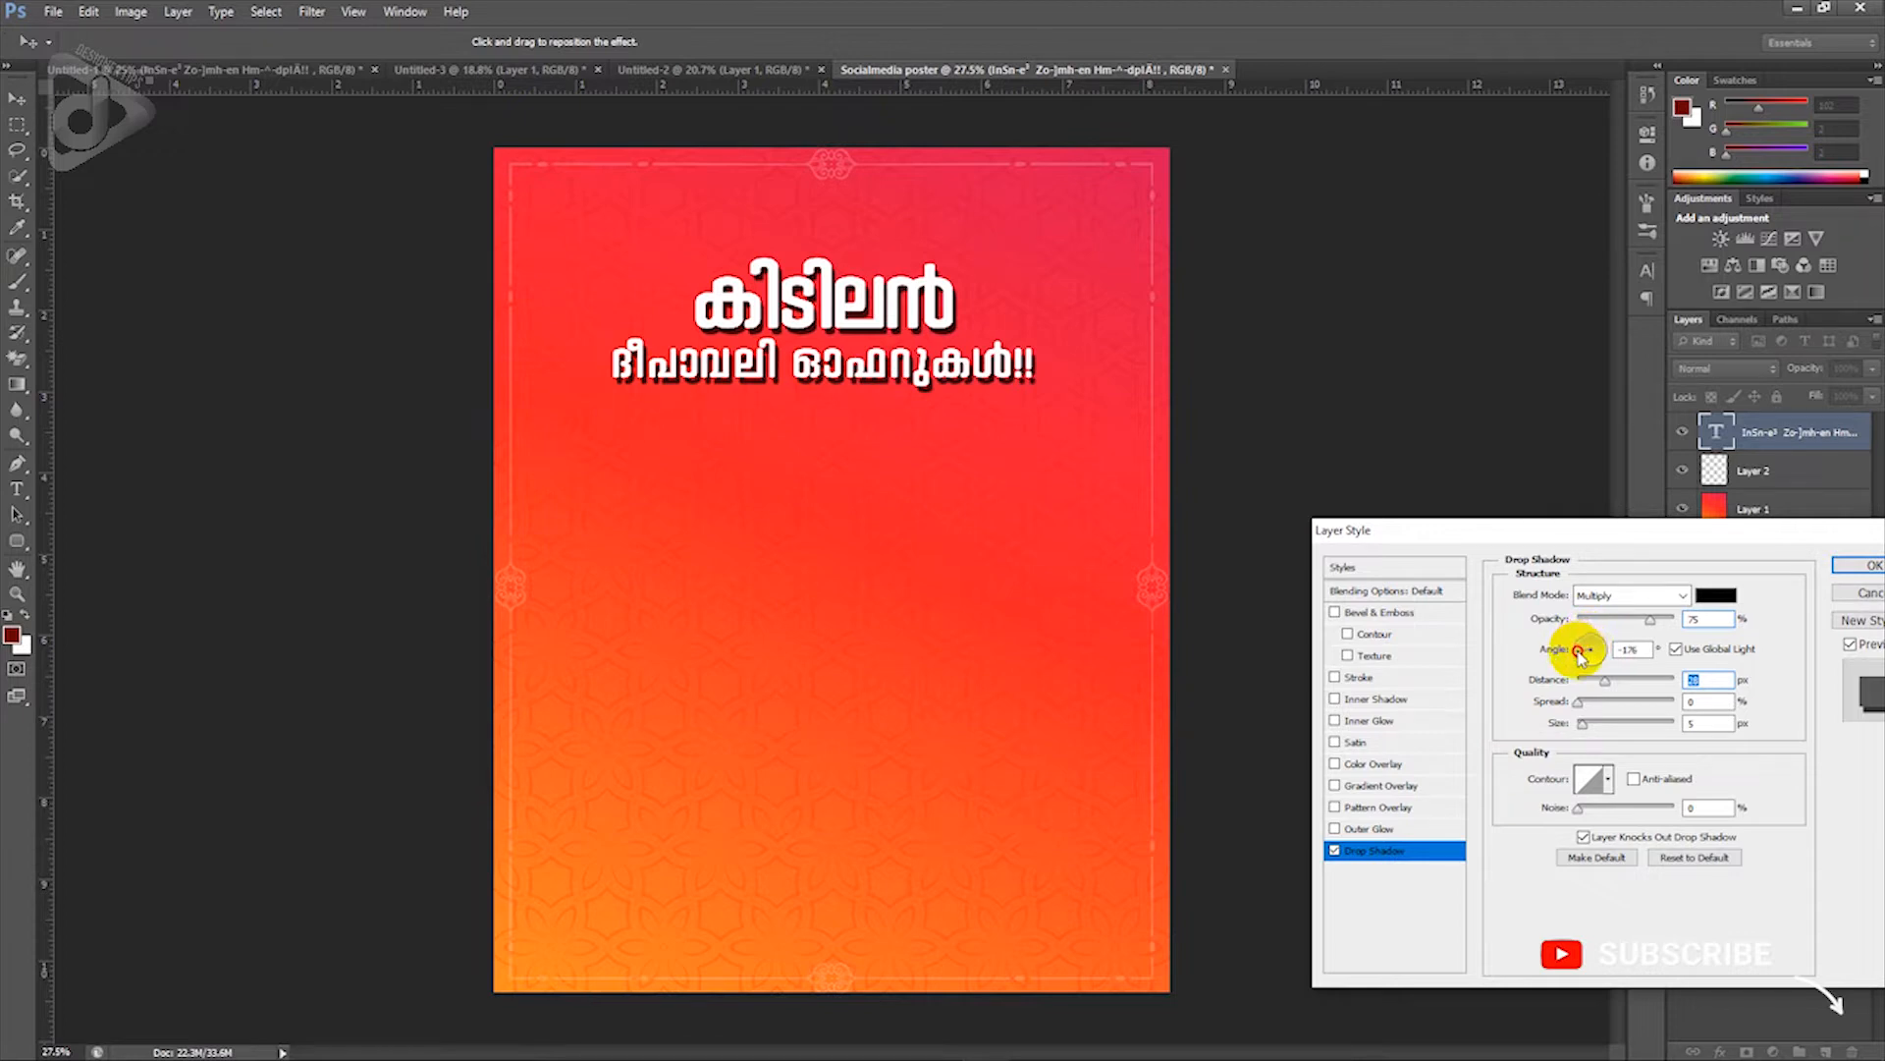
left_click_drag(1581, 651, 1576, 643)
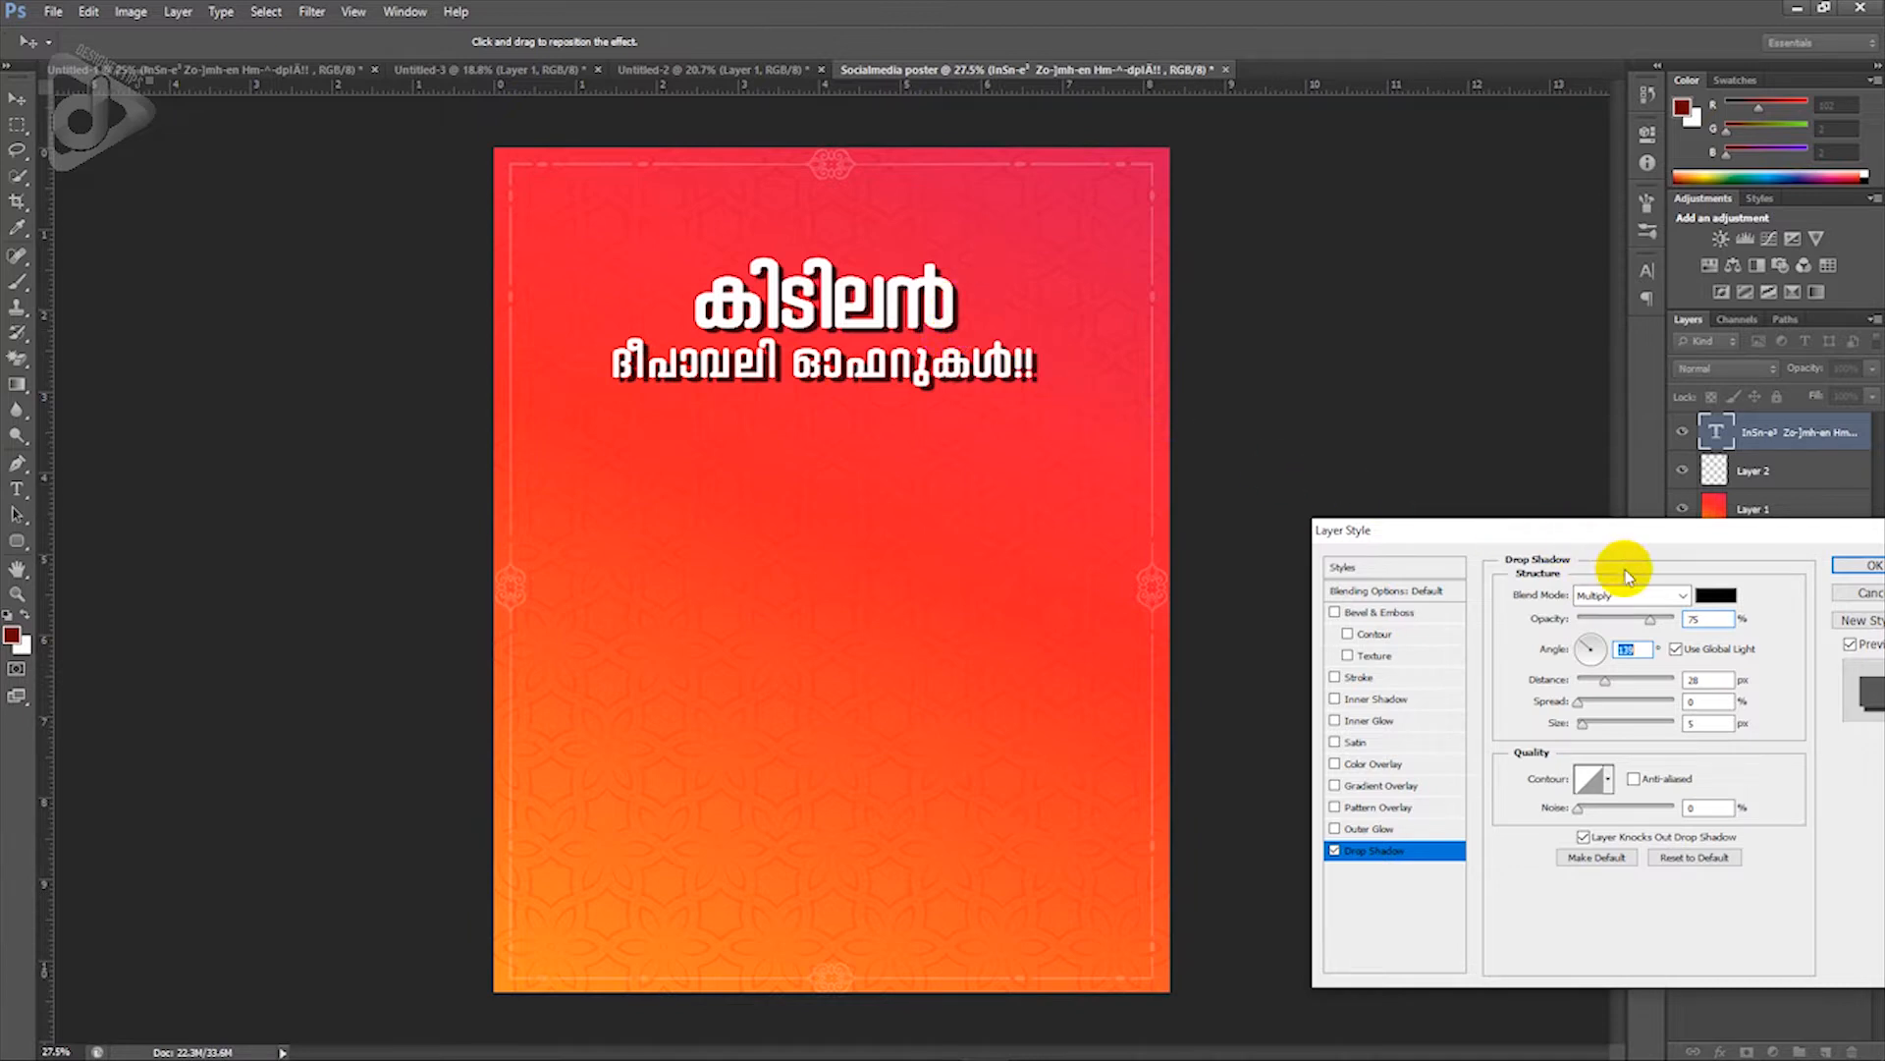
Step: Set the shadow colour to dark red bf0707 and apply the layer style
left_click(1716, 595)
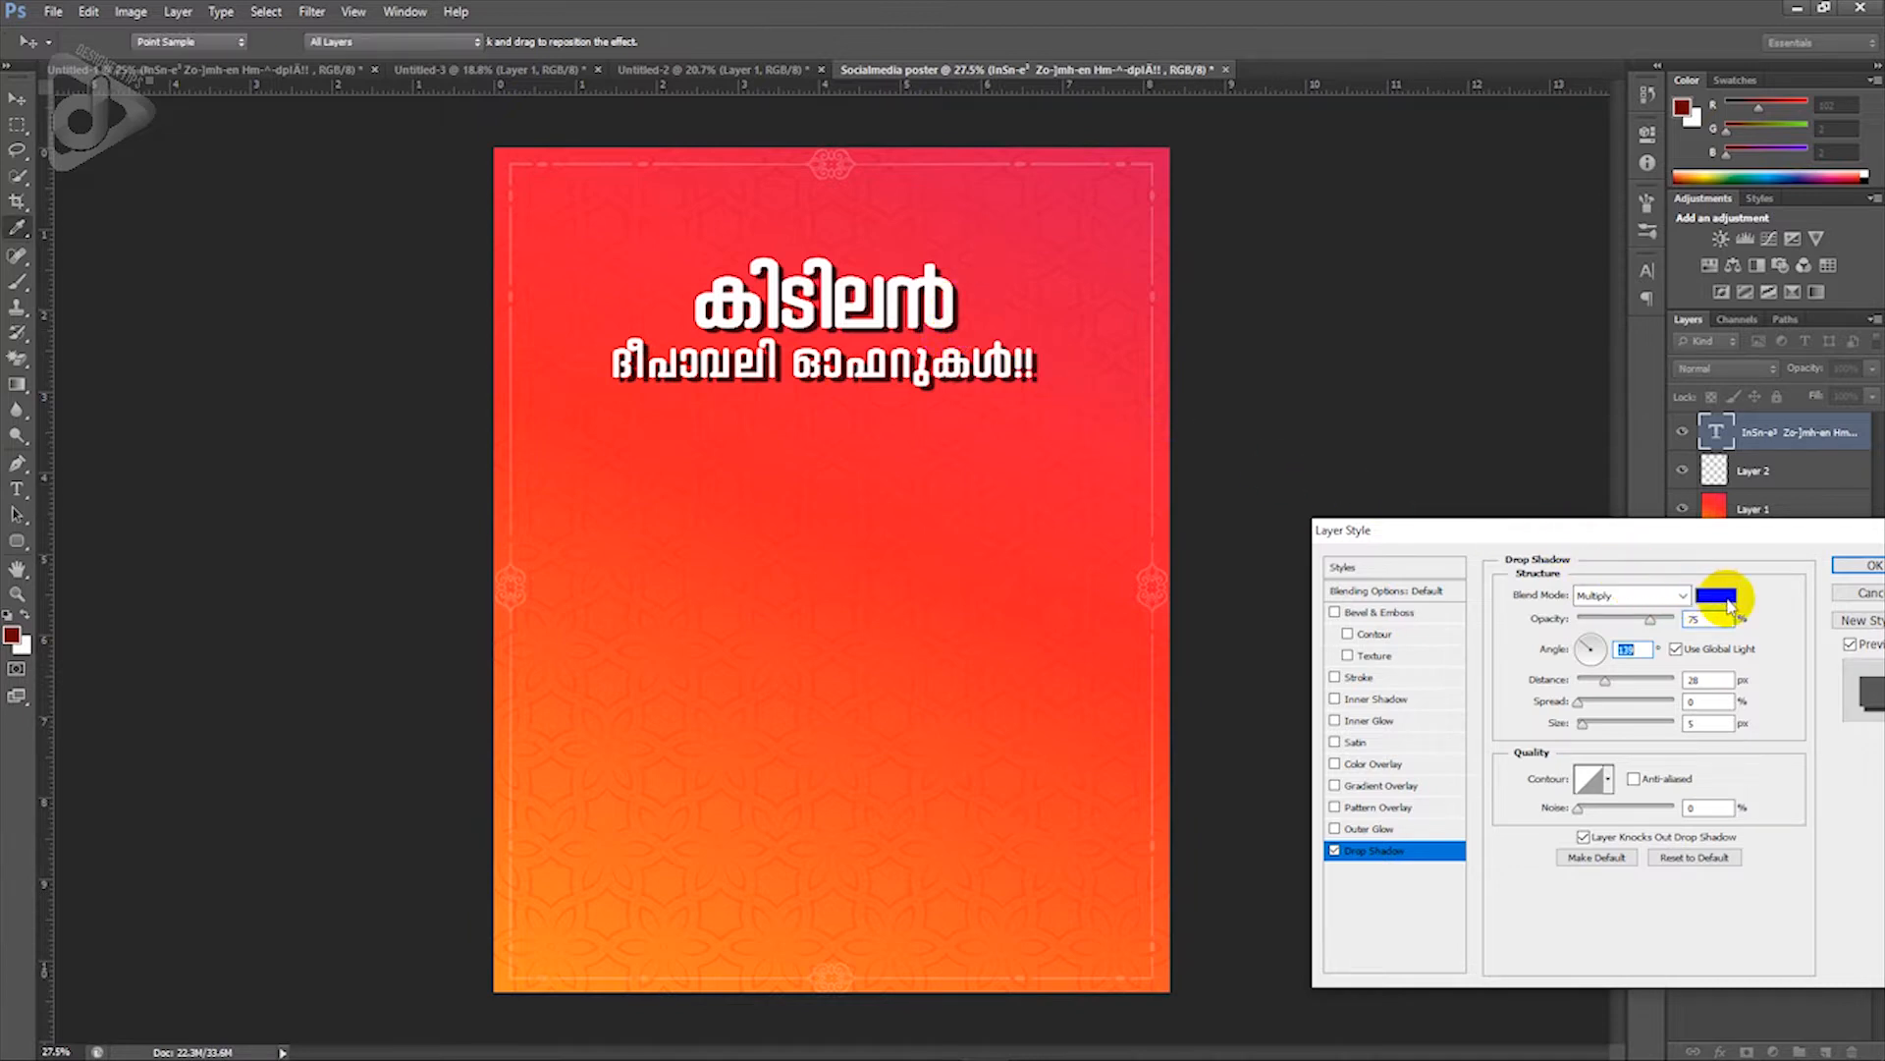
left_click(1059, 226)
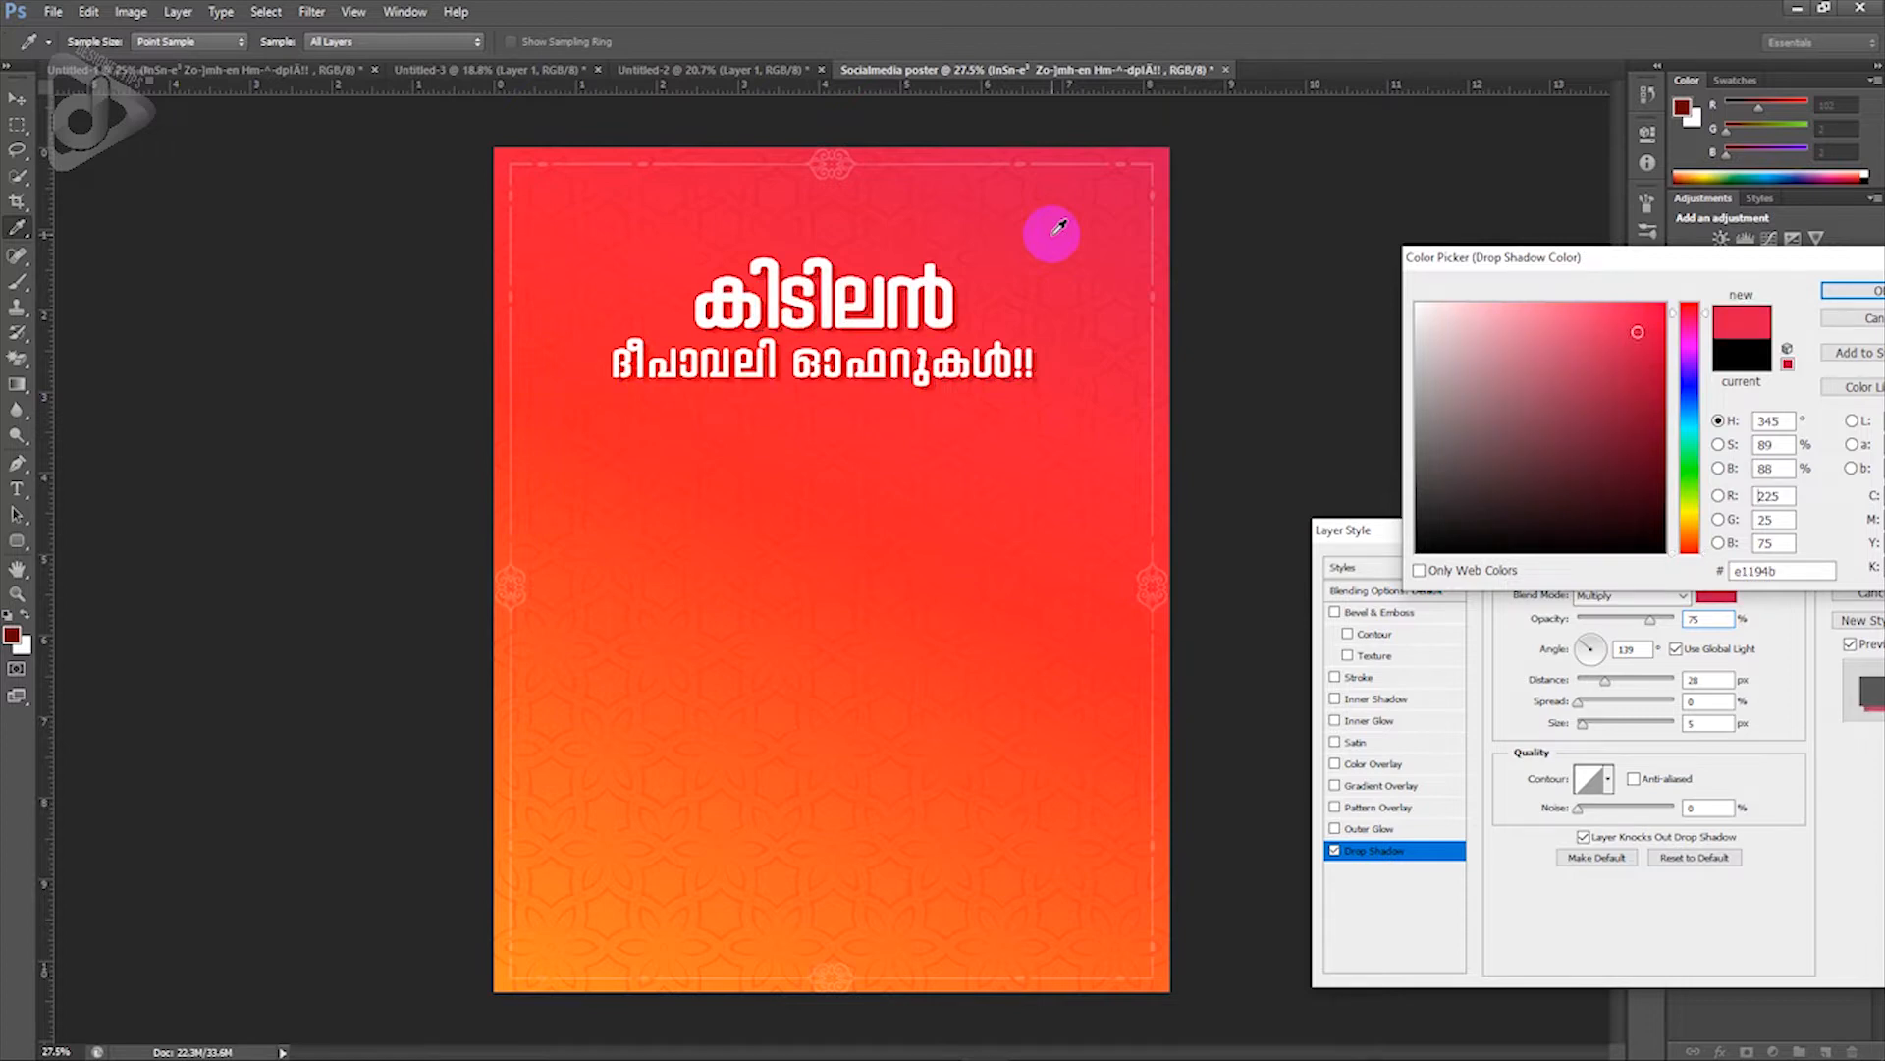
left_click_drag(1641, 390, 1677, 395)
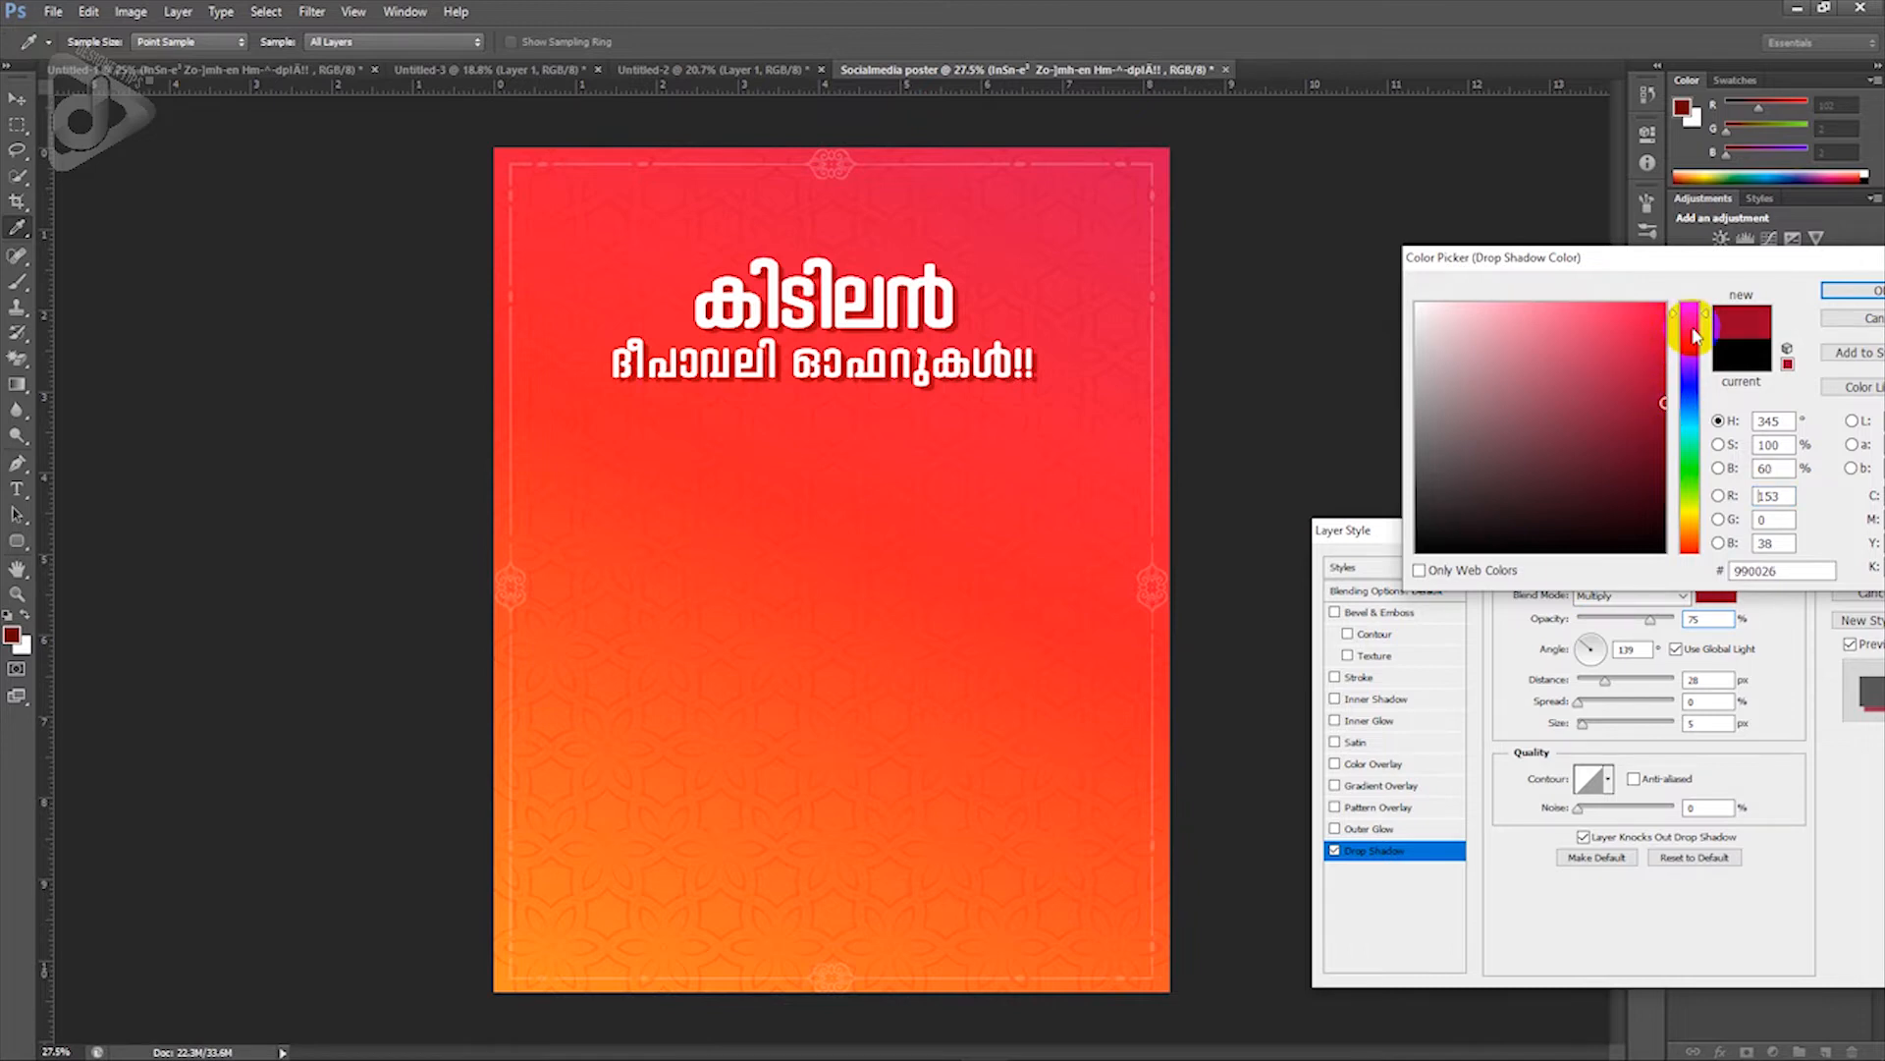
left_click_drag(1692, 335, 1689, 304)
left_click_drag(1600, 412, 1663, 375)
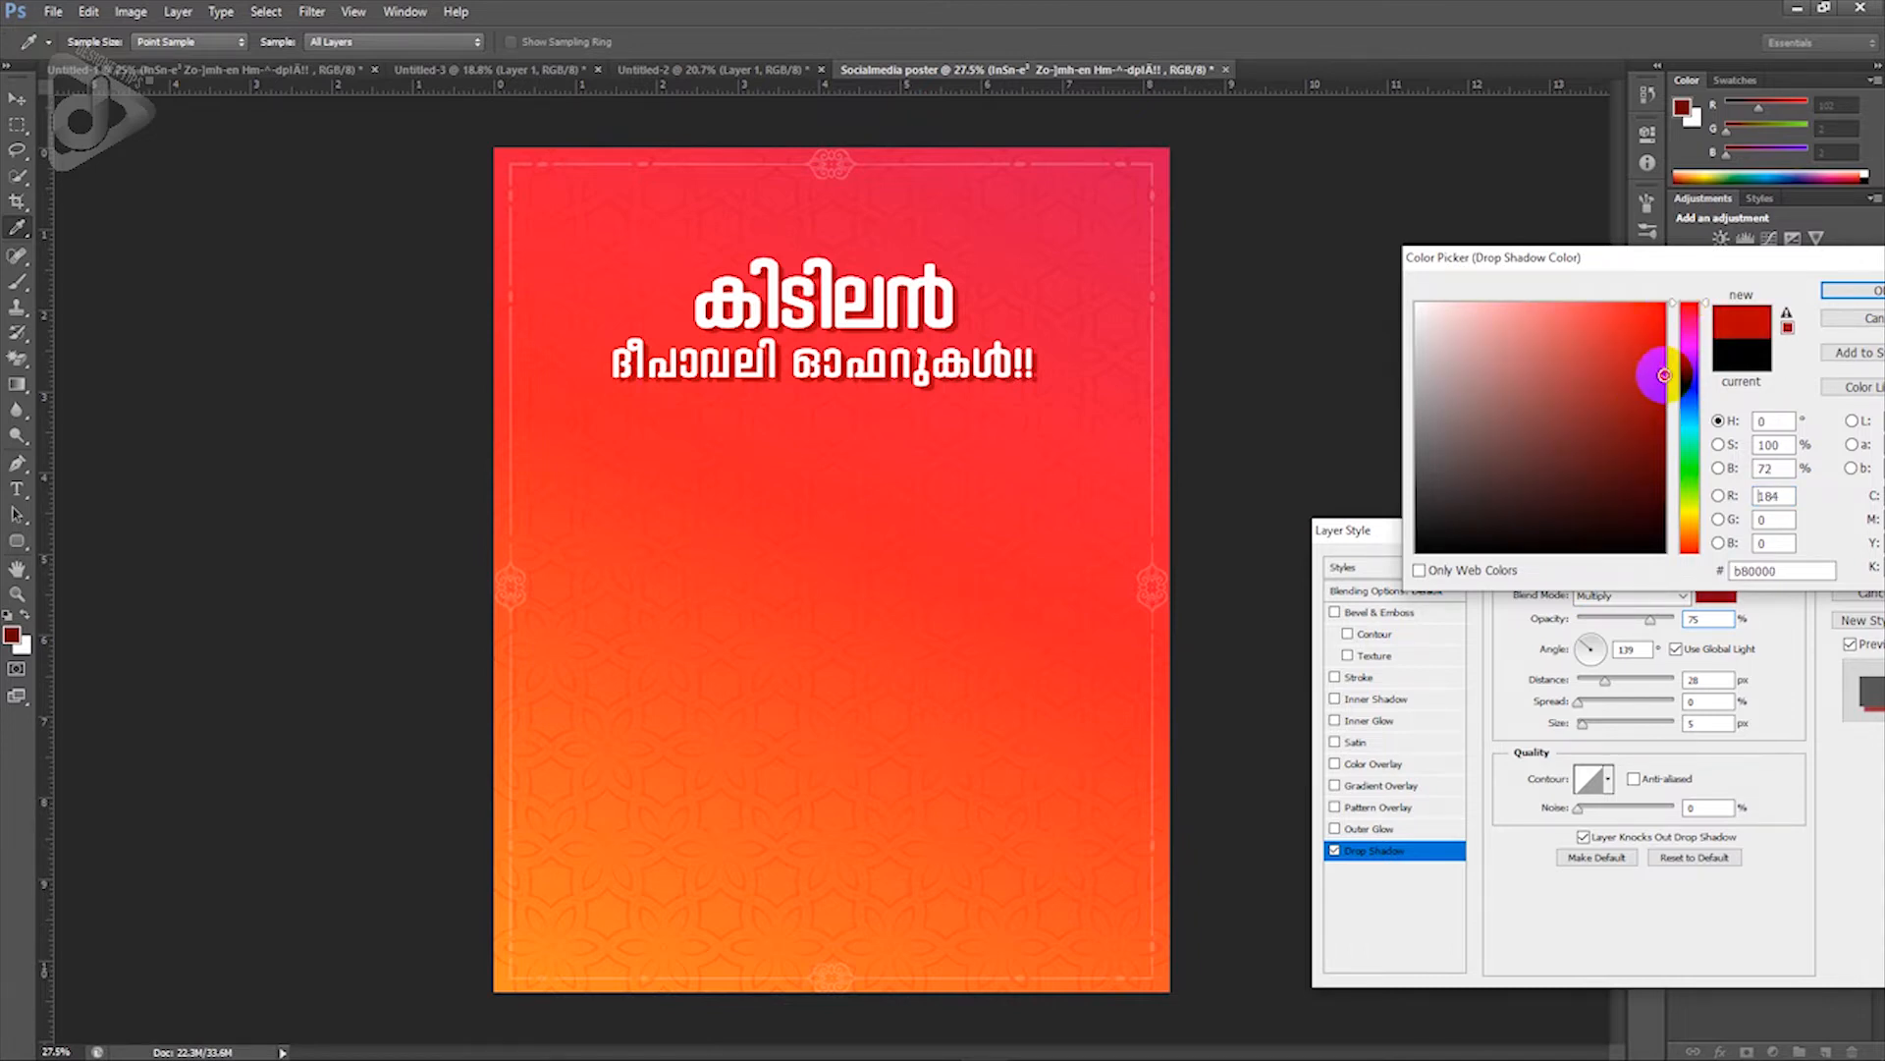
left_click(1854, 292)
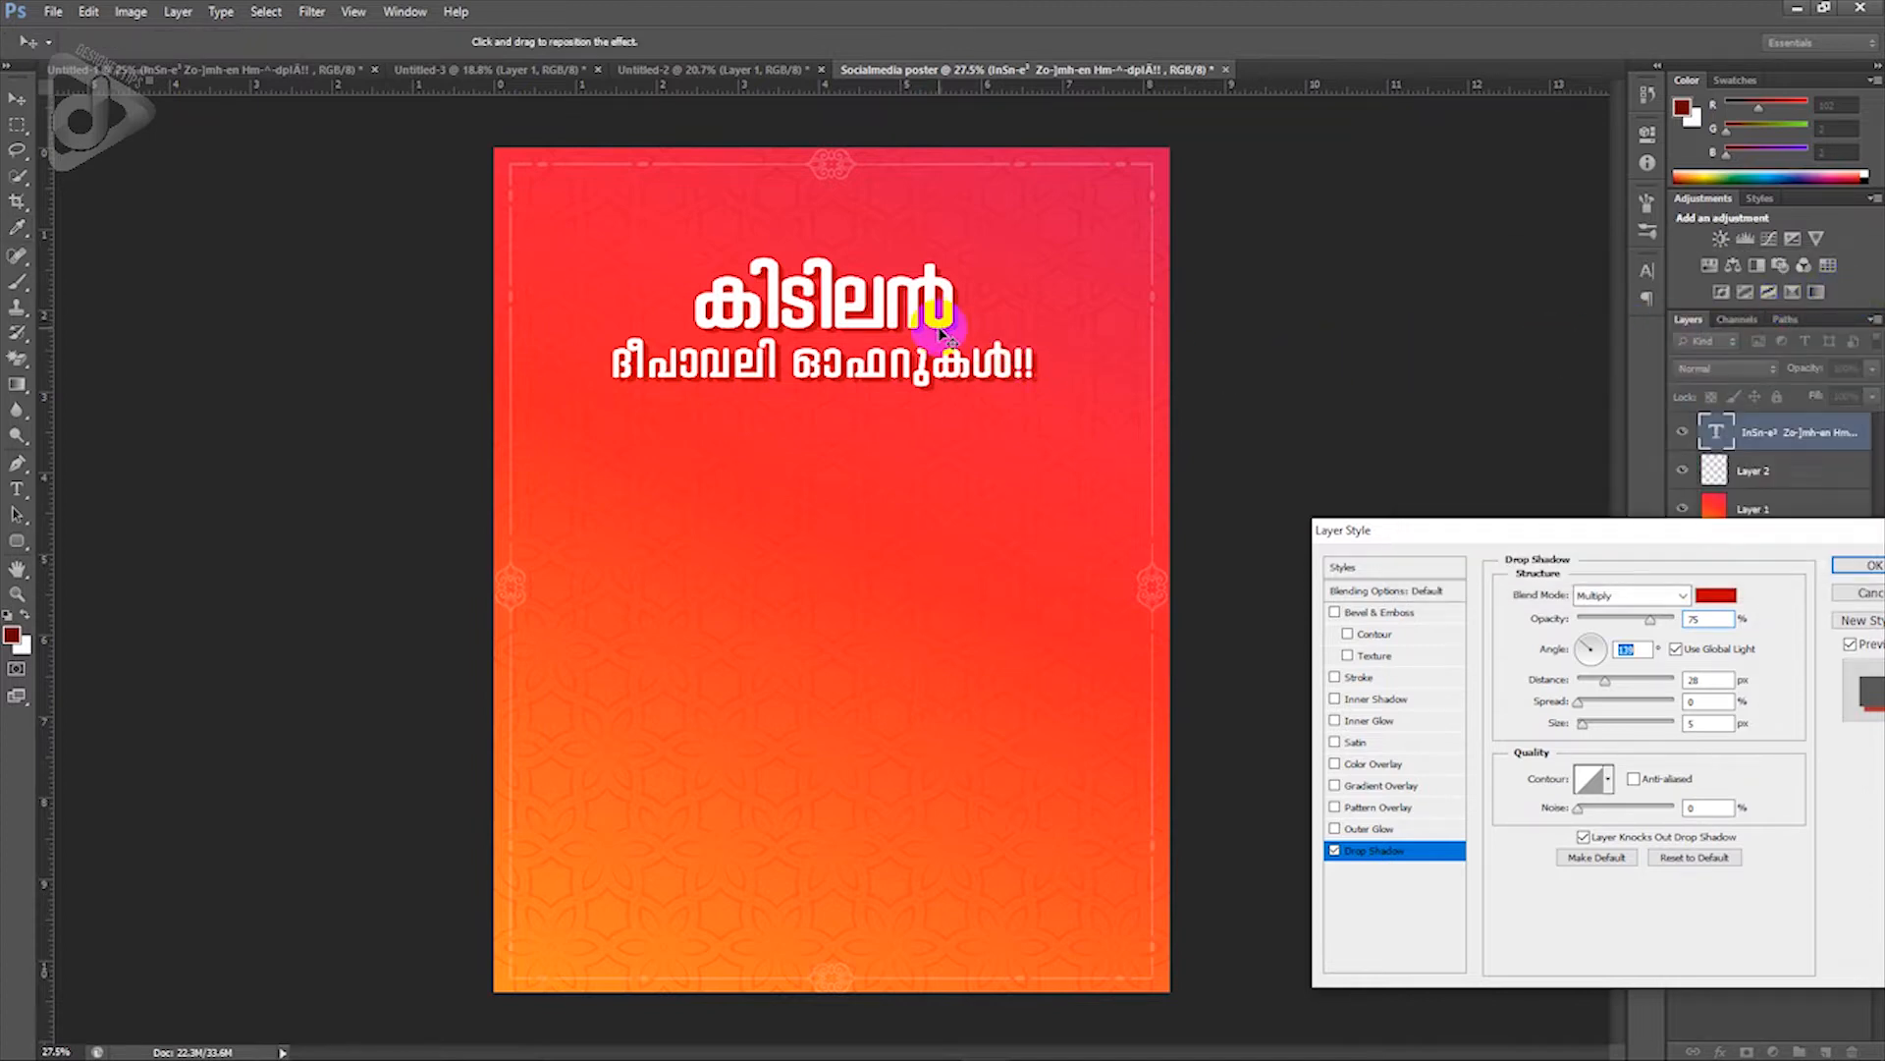
left_click(1854, 564)
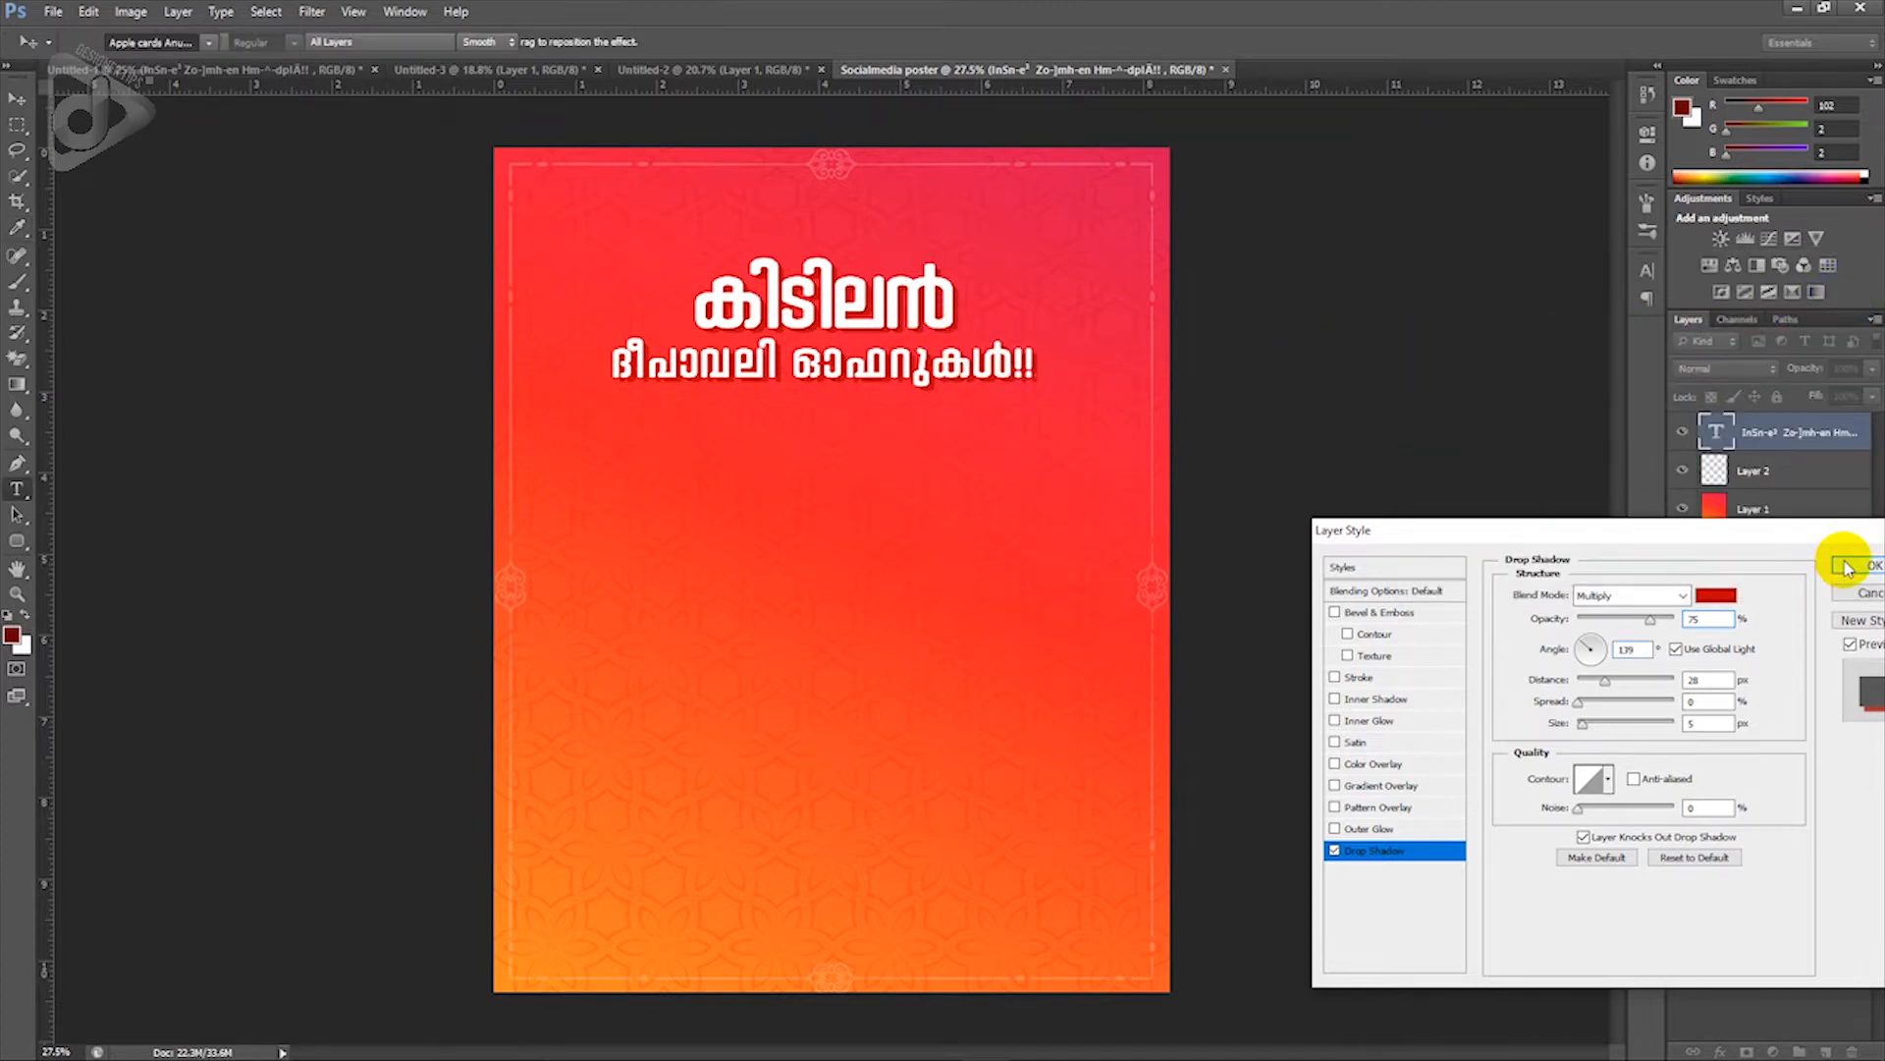
left_click(16, 98)
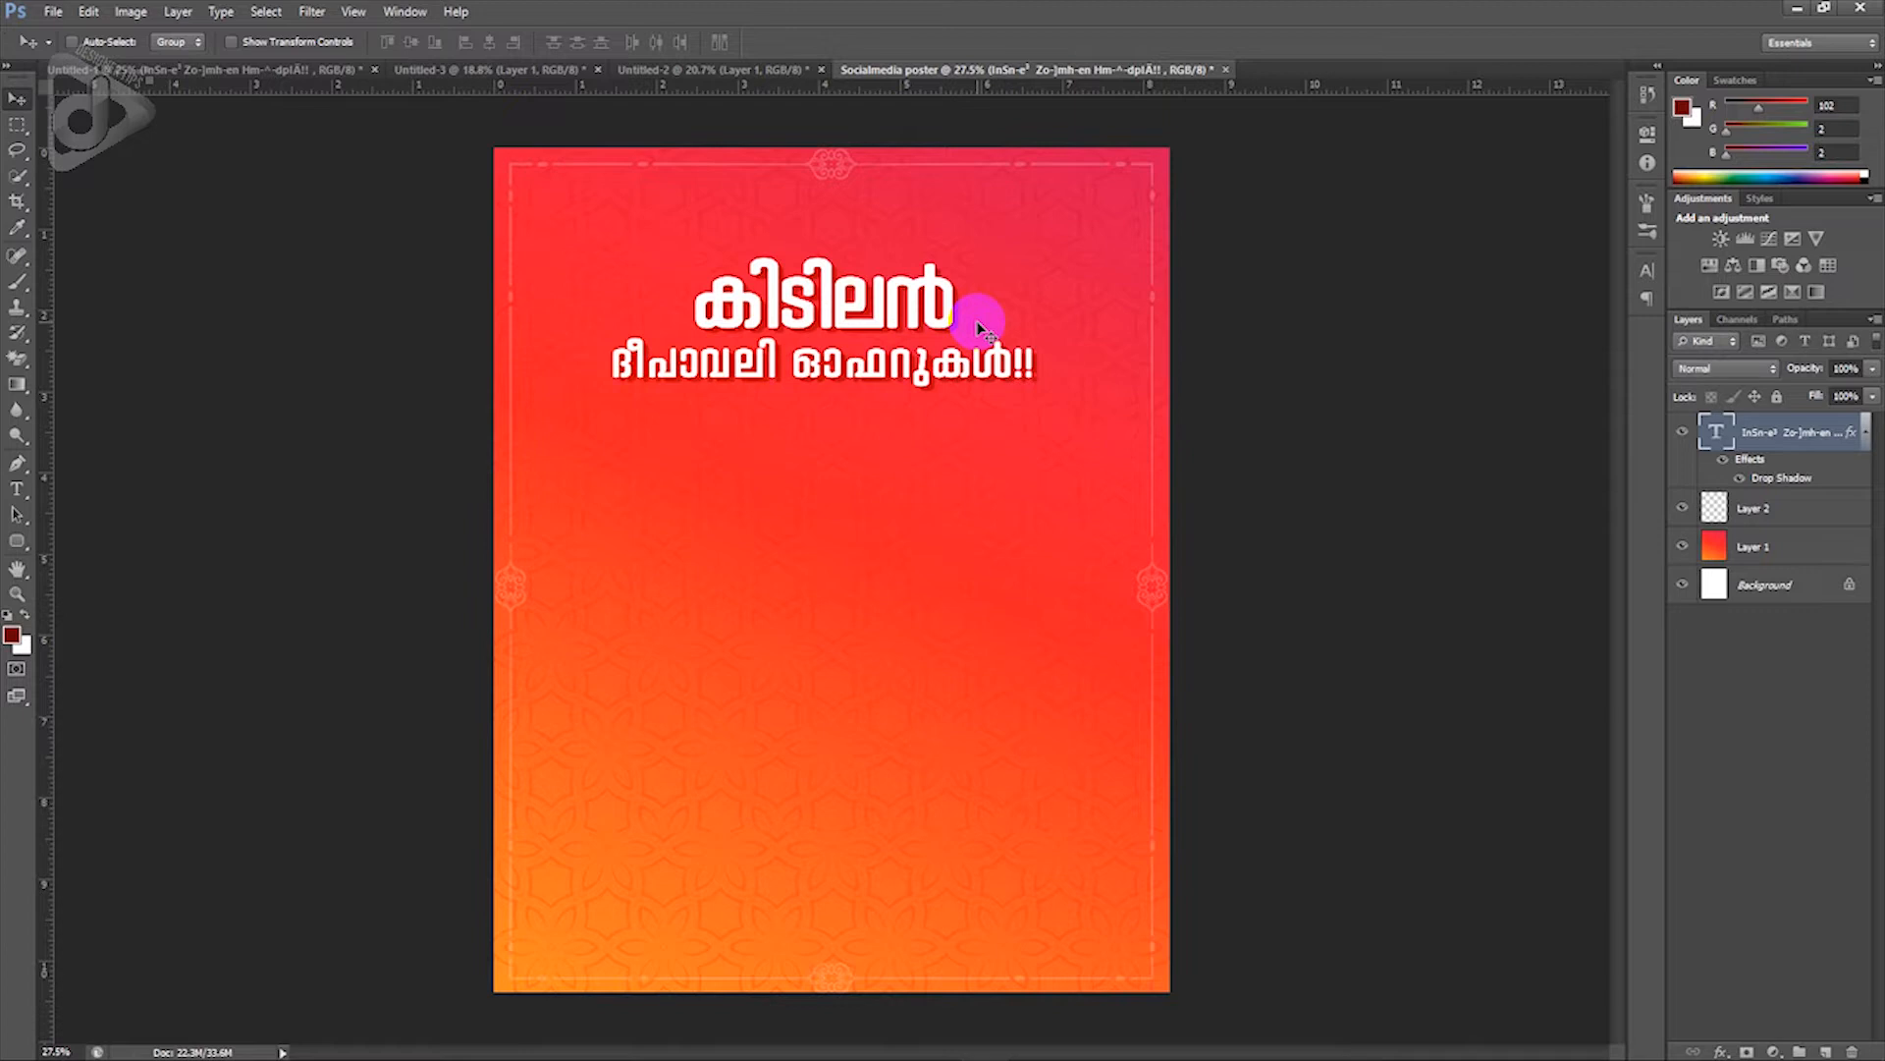
Step: Rotate the headline slightly anticlockwise and nudge it left near the top of the poster
key("ctrl+t")
left_click_drag(1081, 370, 1090, 295)
key("Return")
key("ctrl+t")
key("Return")
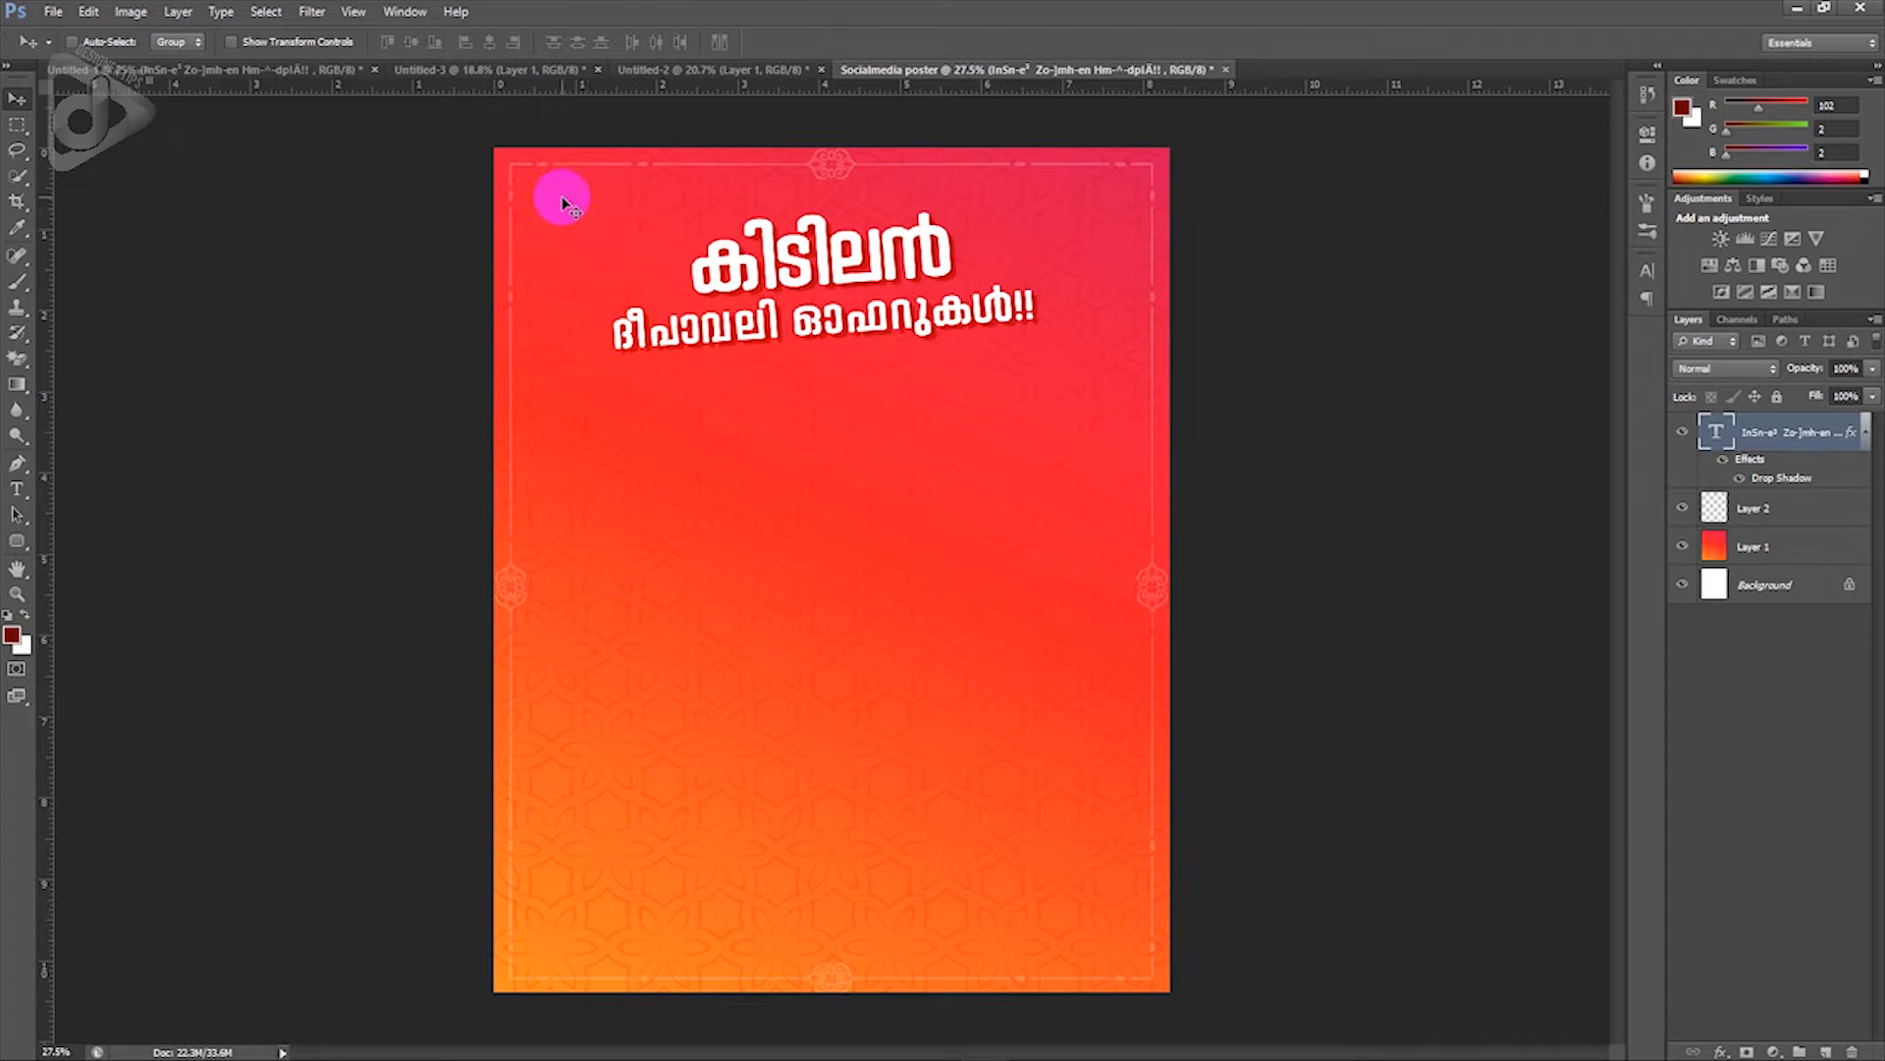
Step: Copy the Diwali script logo from Untitled-1 into the poster's top-left corner, scaled down slightly
left_click(284, 78)
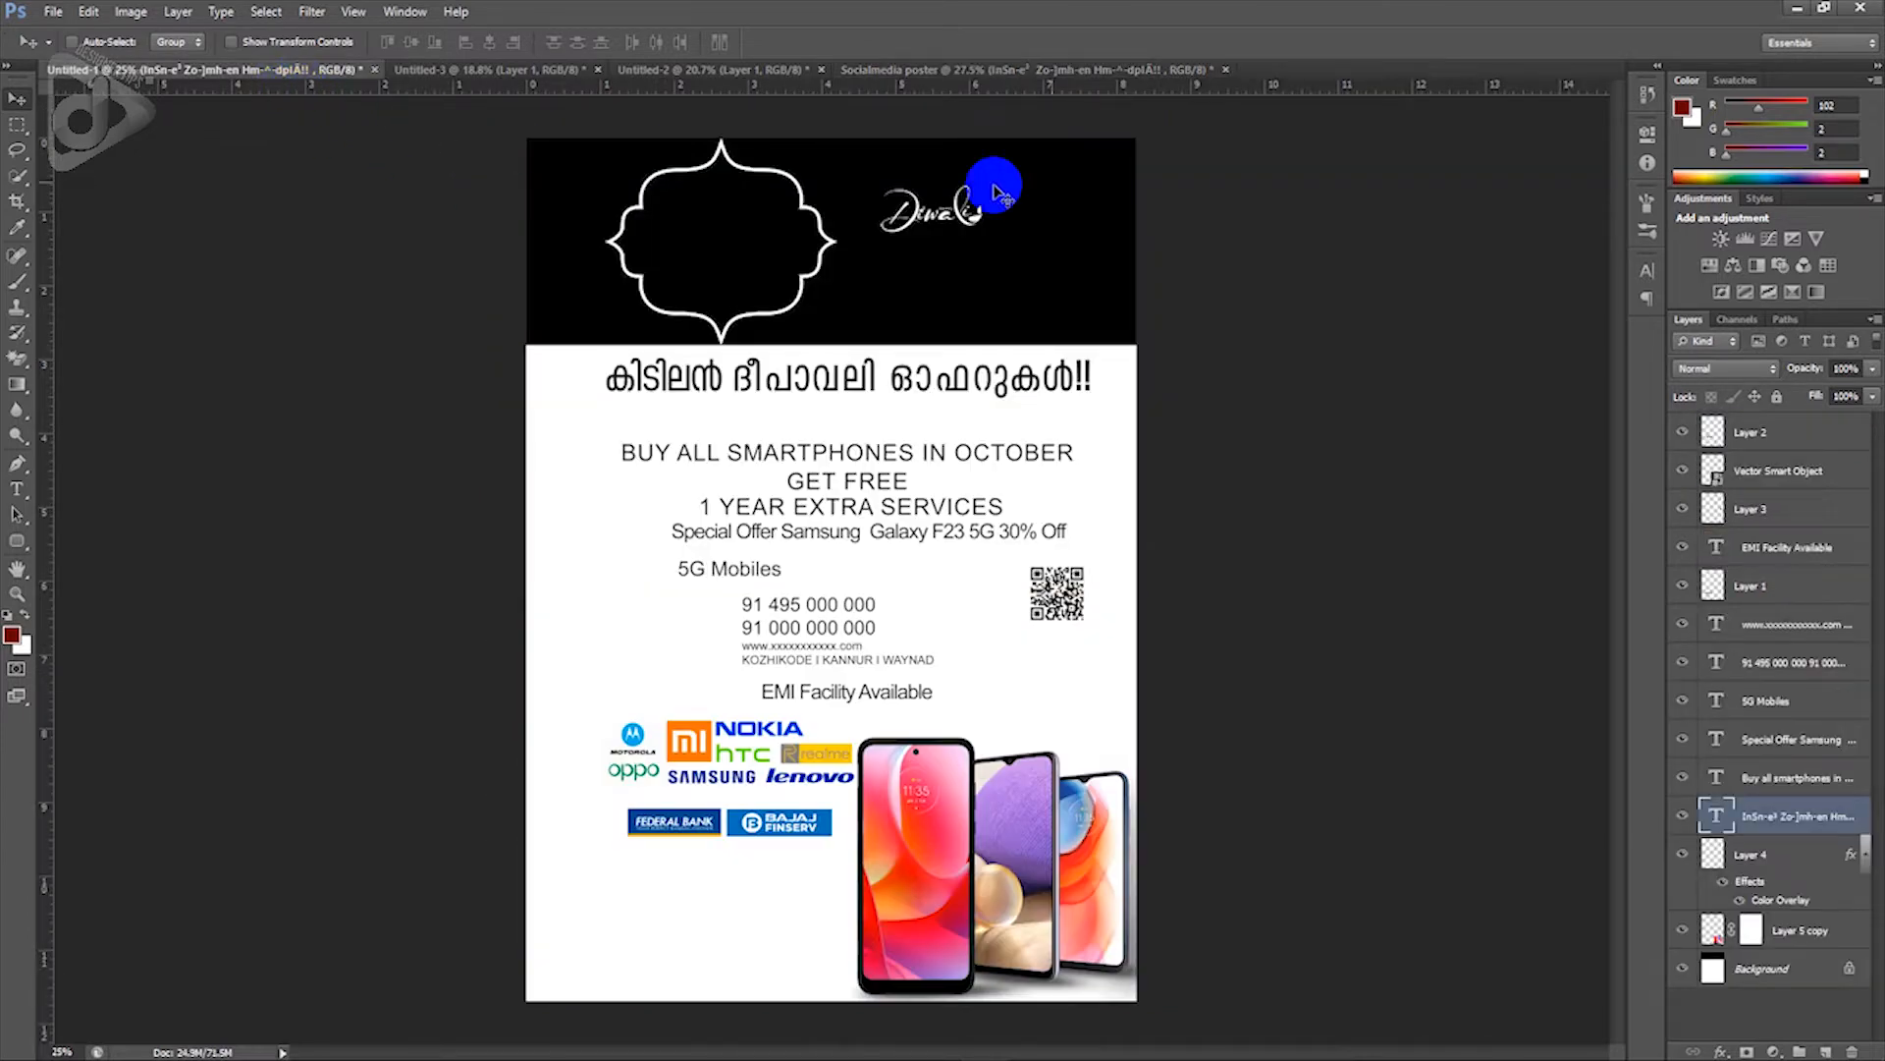
right_click(977, 223)
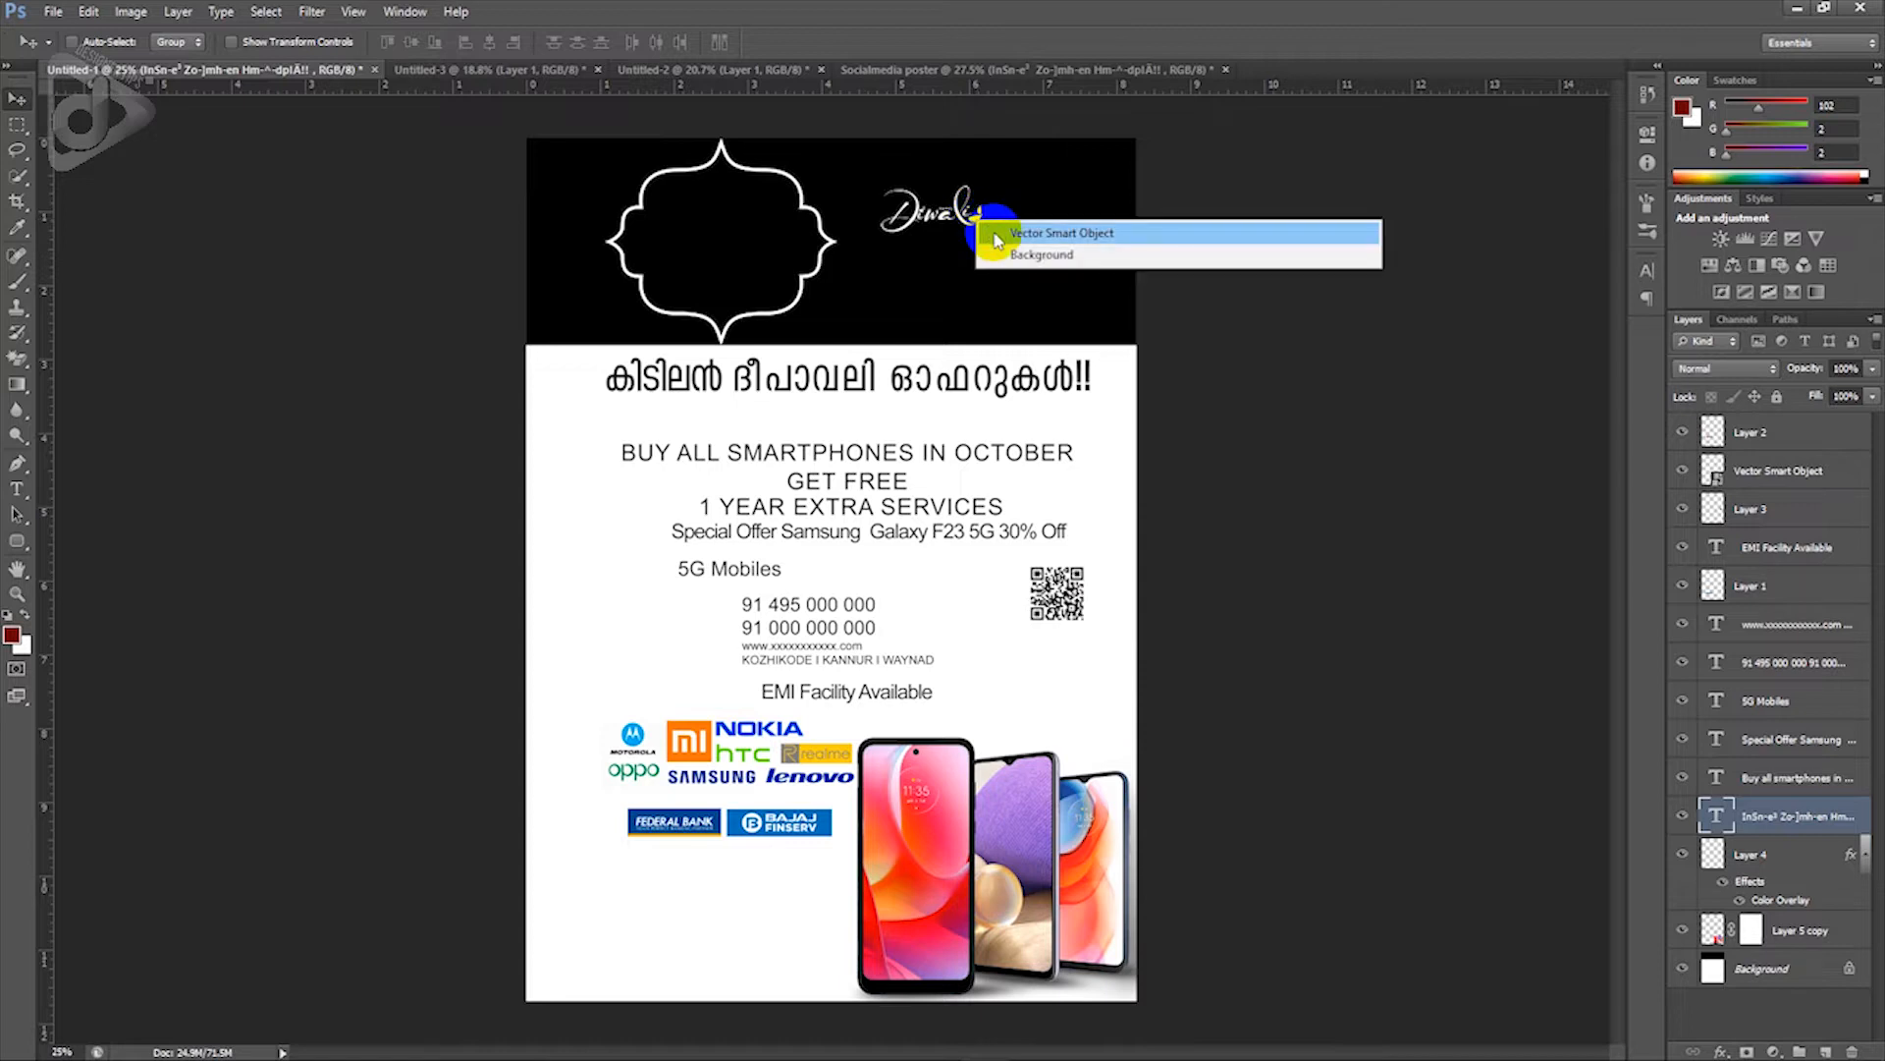
left_click(992, 233)
left_click_drag(984, 232, 632, 255)
key("ctrl+t")
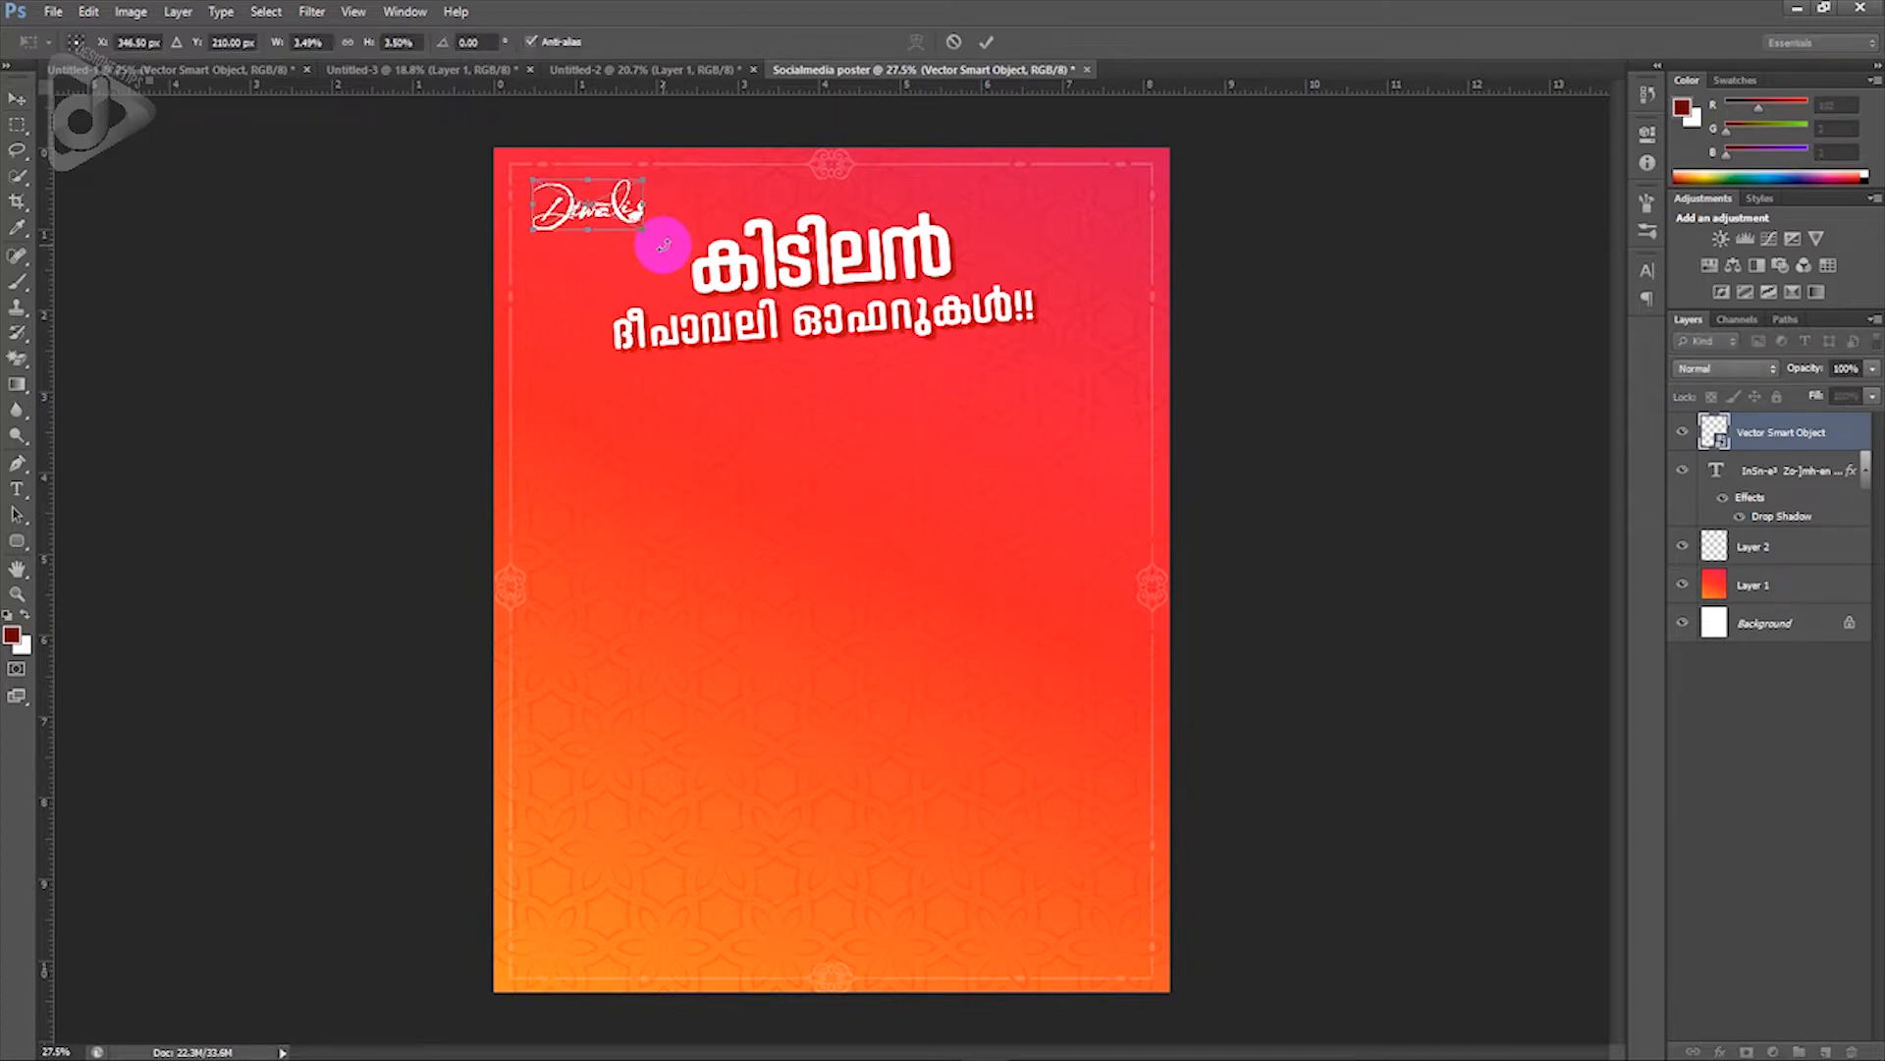
mouse_move(665, 244)
left_mouse_down()
mouse_move(636, 237)
mouse_move(664, 249)
left_mouse_up()
key("Return")
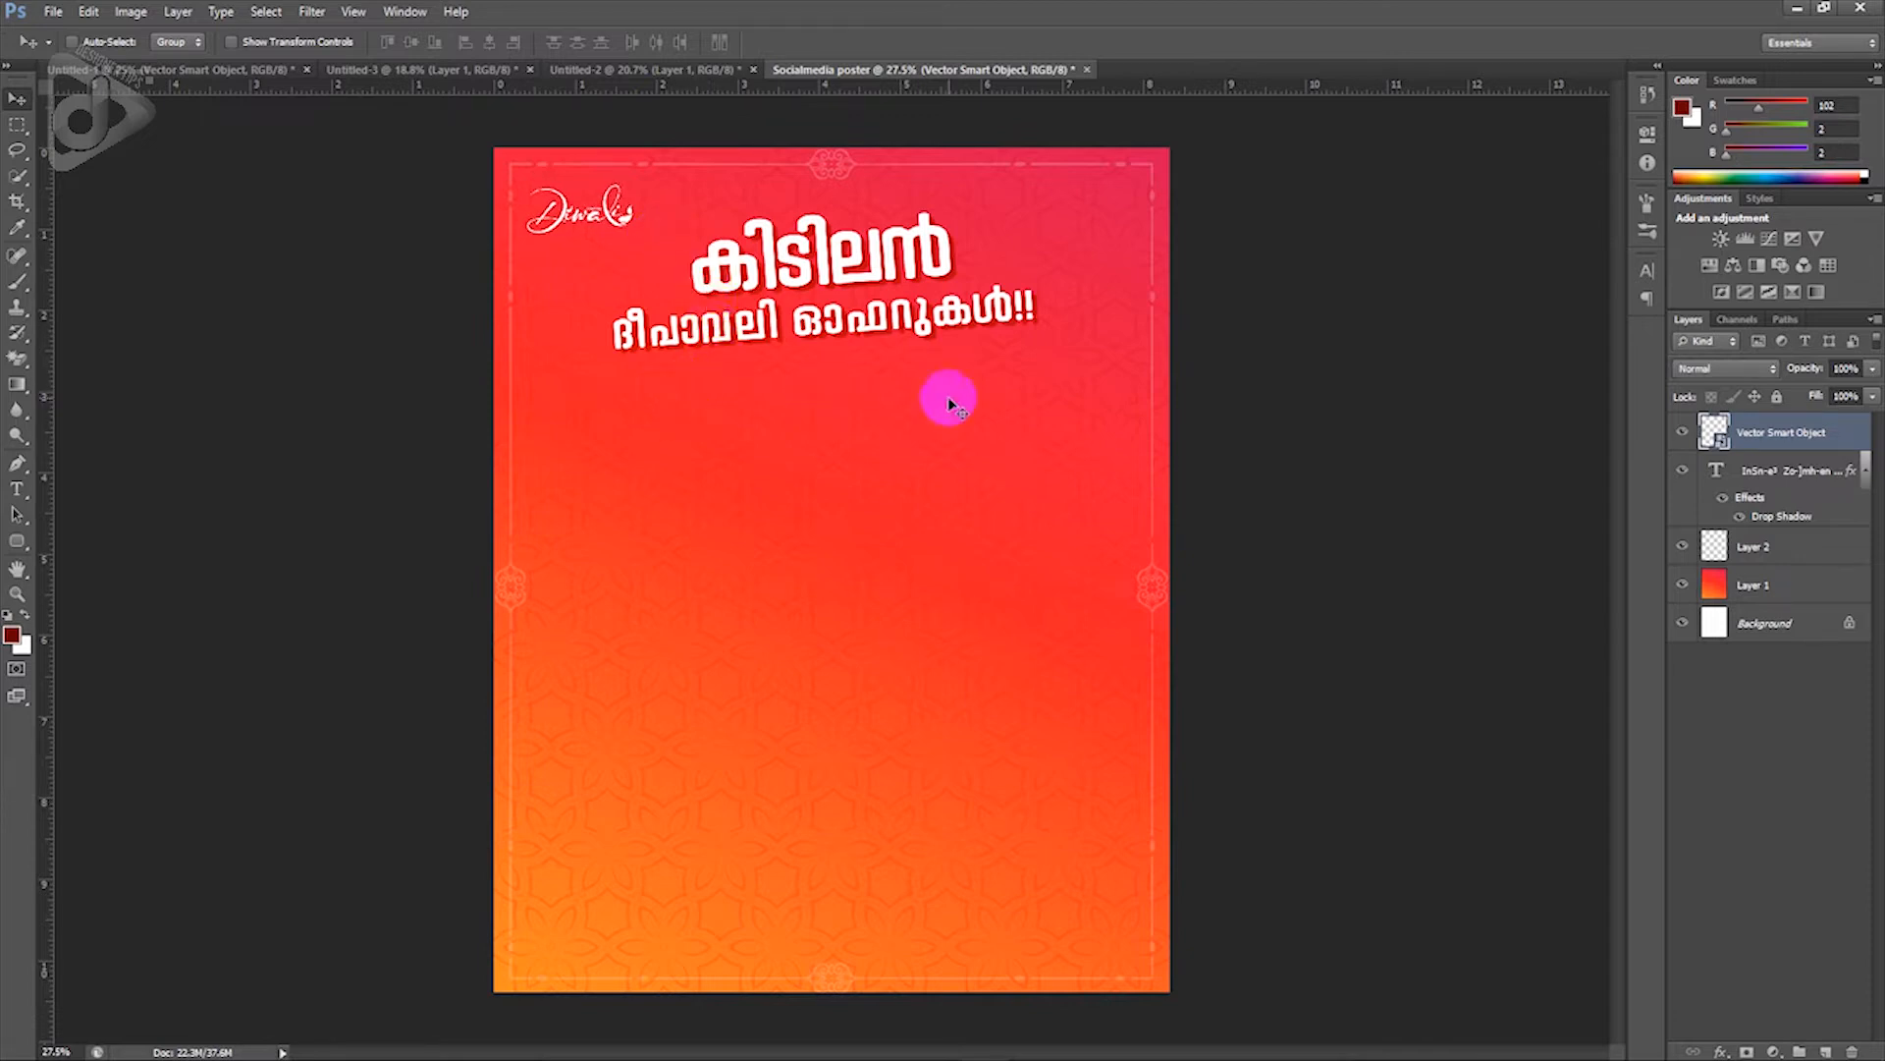
Step: Drag the 'BUY ALL SMARTPHONES IN OCTOBER' text layer from Untitled-1 onto the poster below the headline
left_click(211, 71)
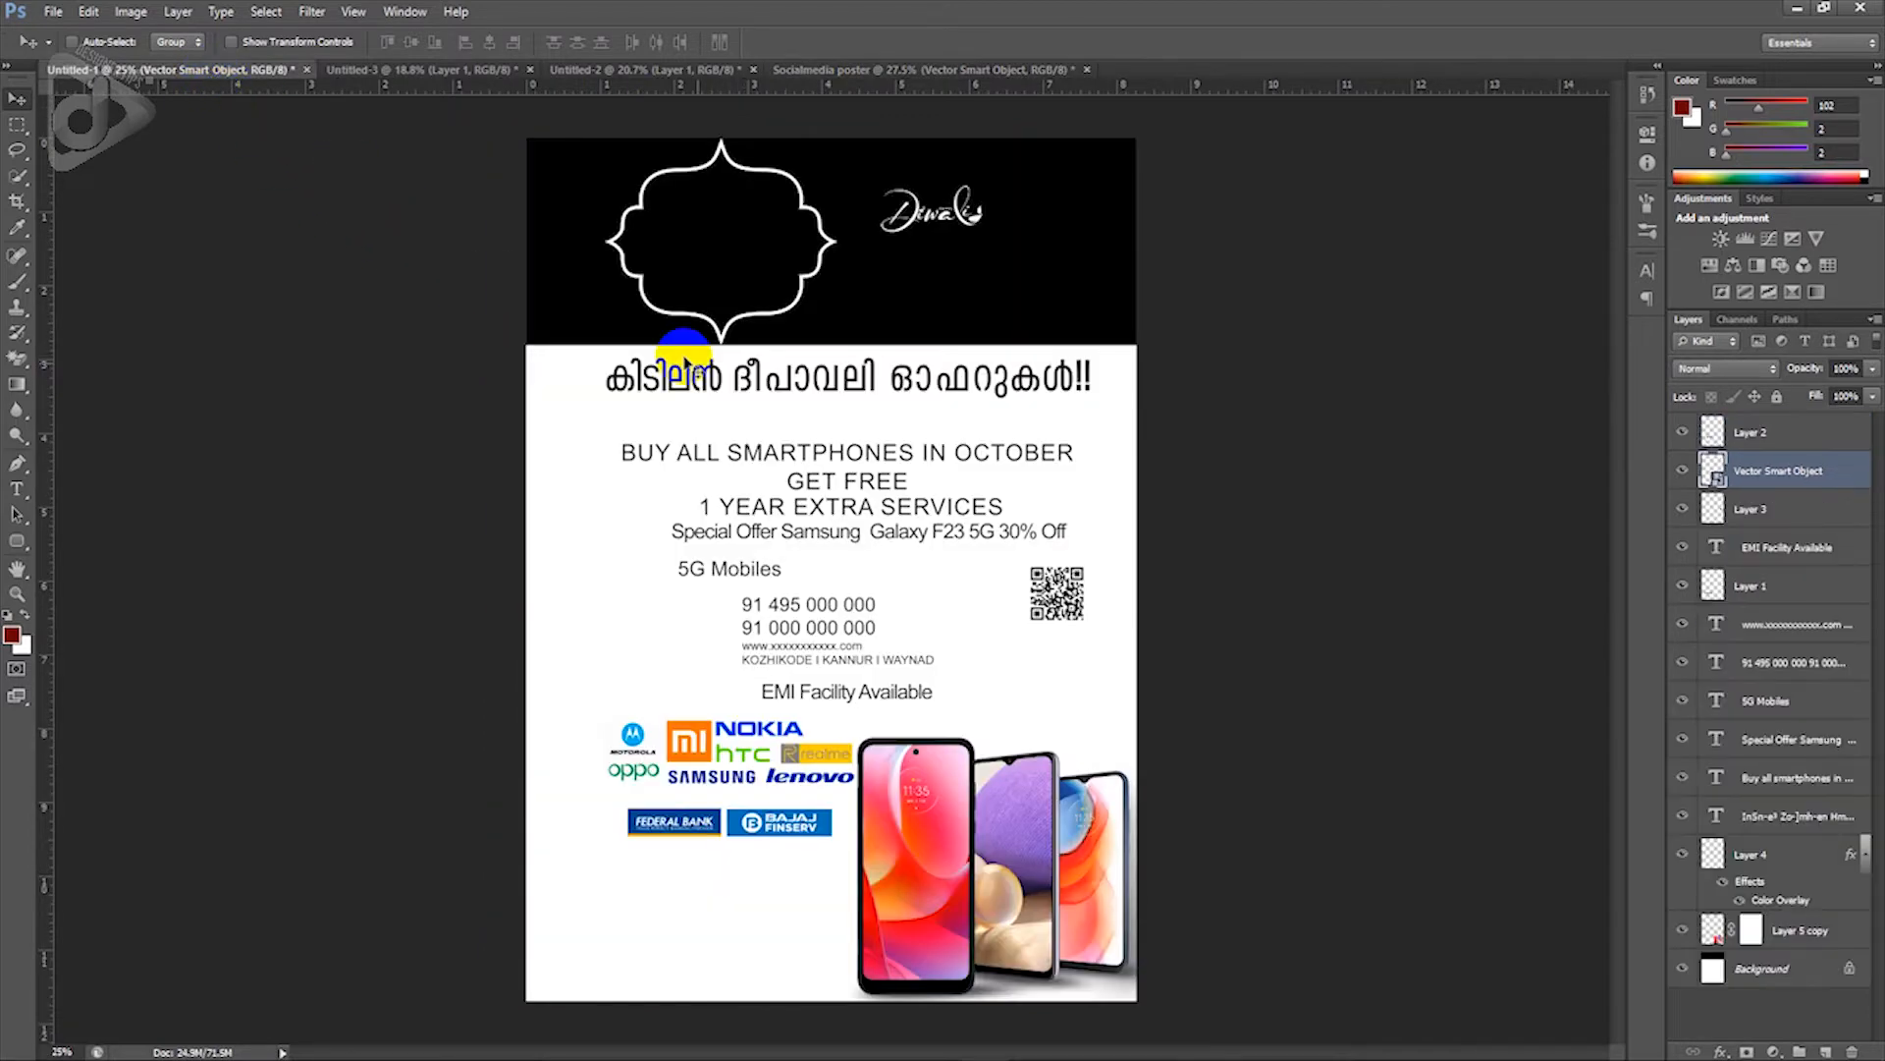
right_click(795, 459)
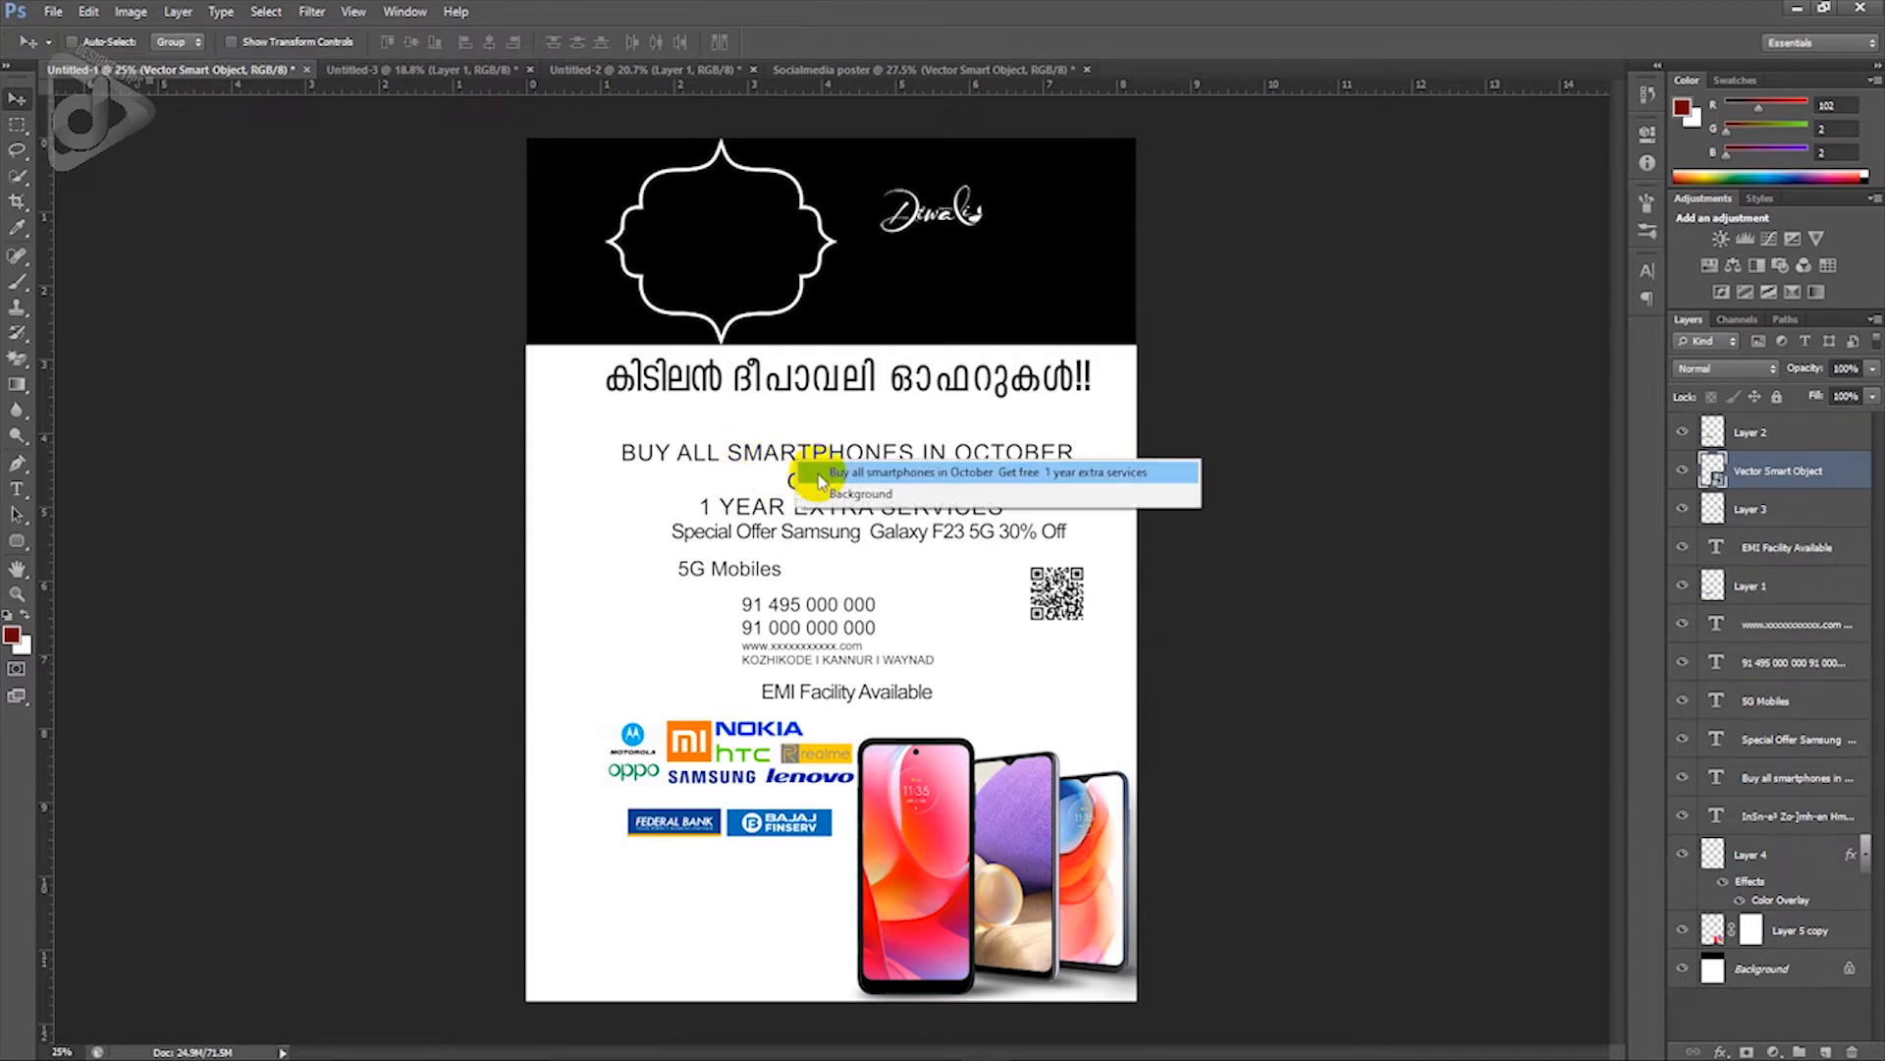
left_click(800, 472)
left_click_drag(801, 475, 900, 492)
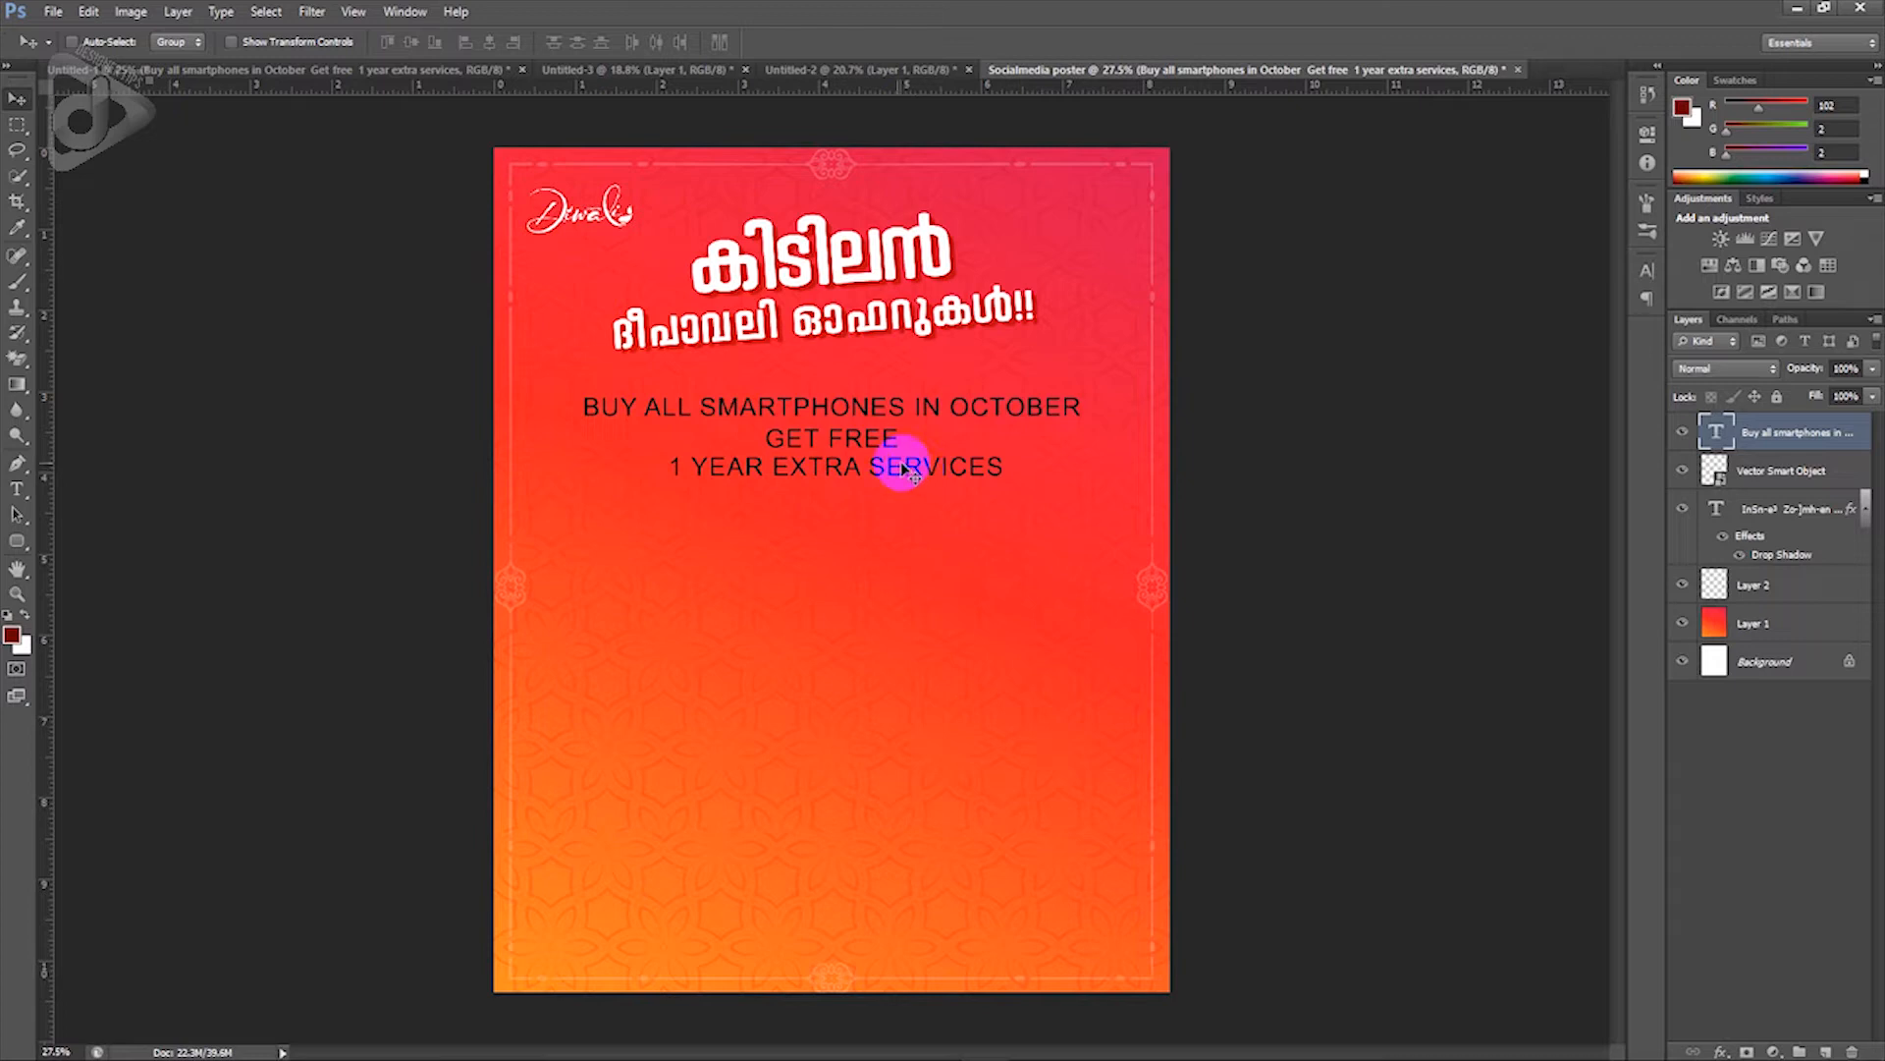
Step: Set the whole three-line offer text block in the Poppins font
key("t")
left_click(854, 461)
key("ctrl+a")
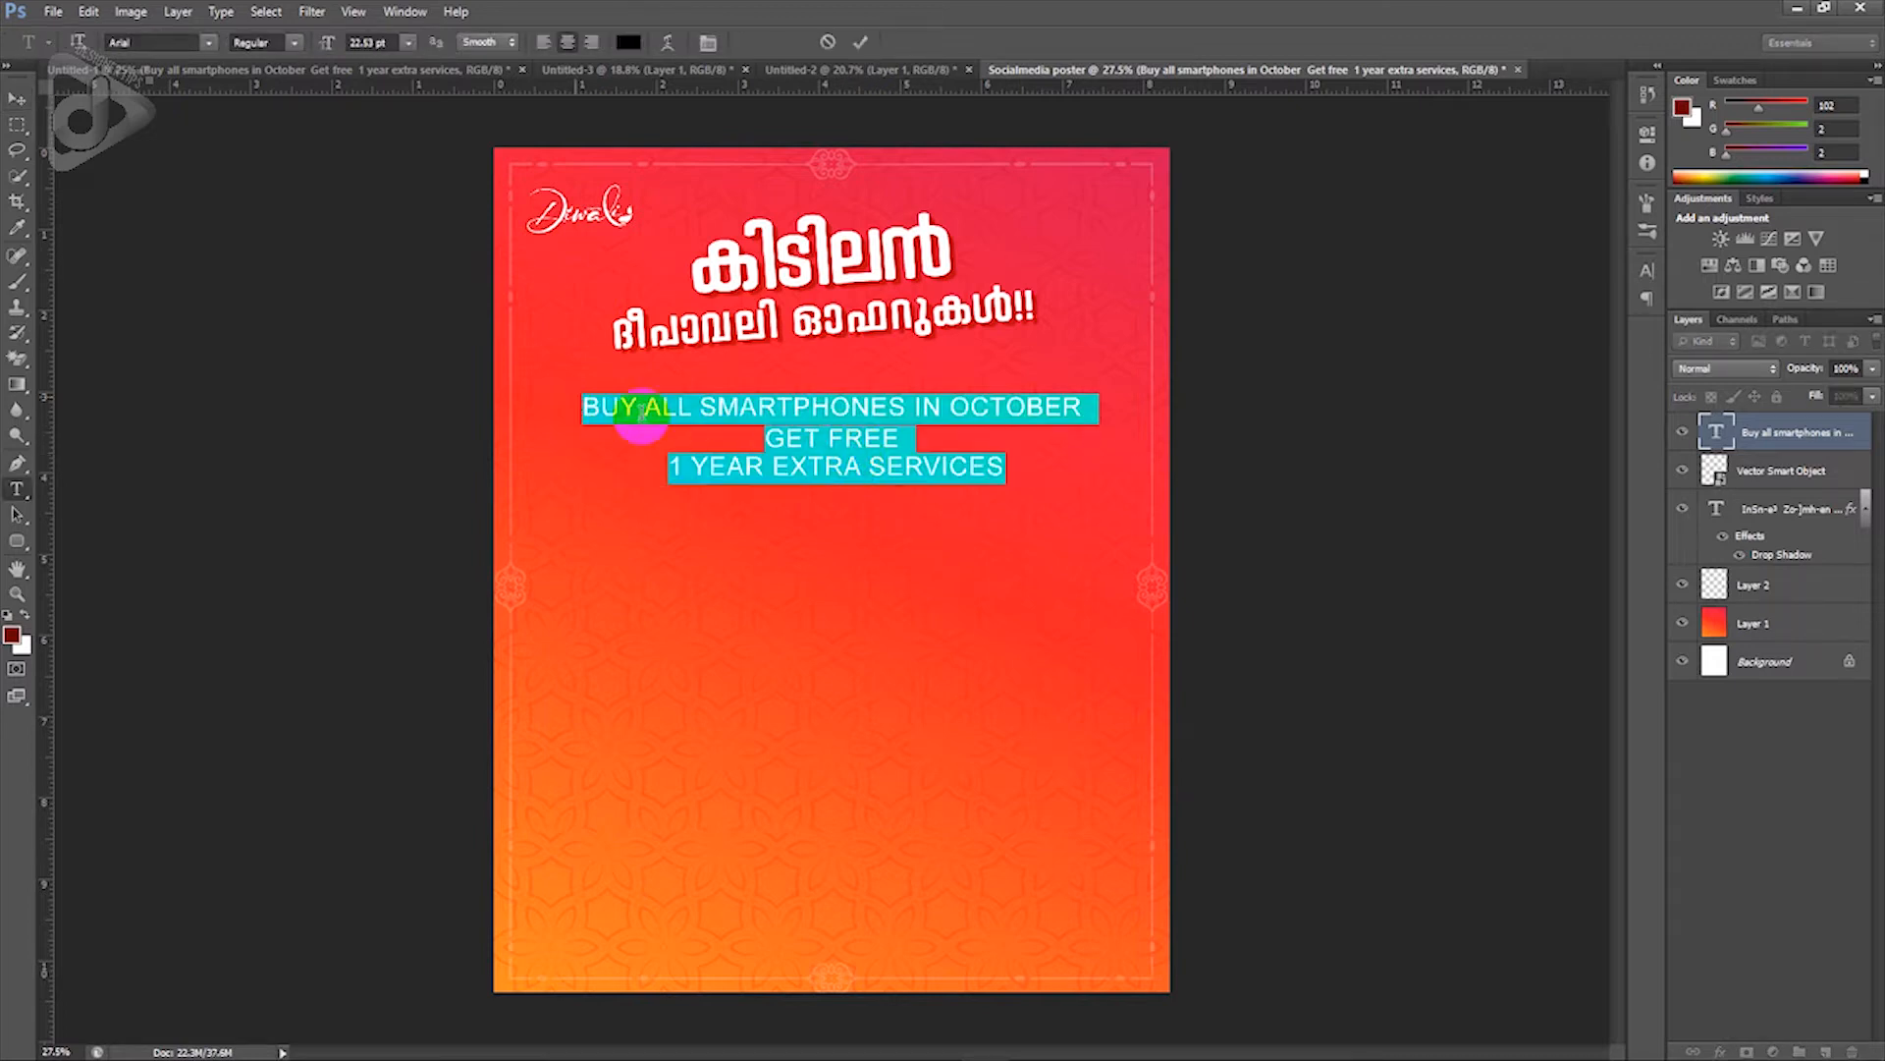
left_click(145, 44)
type("Pop")
key("Return")
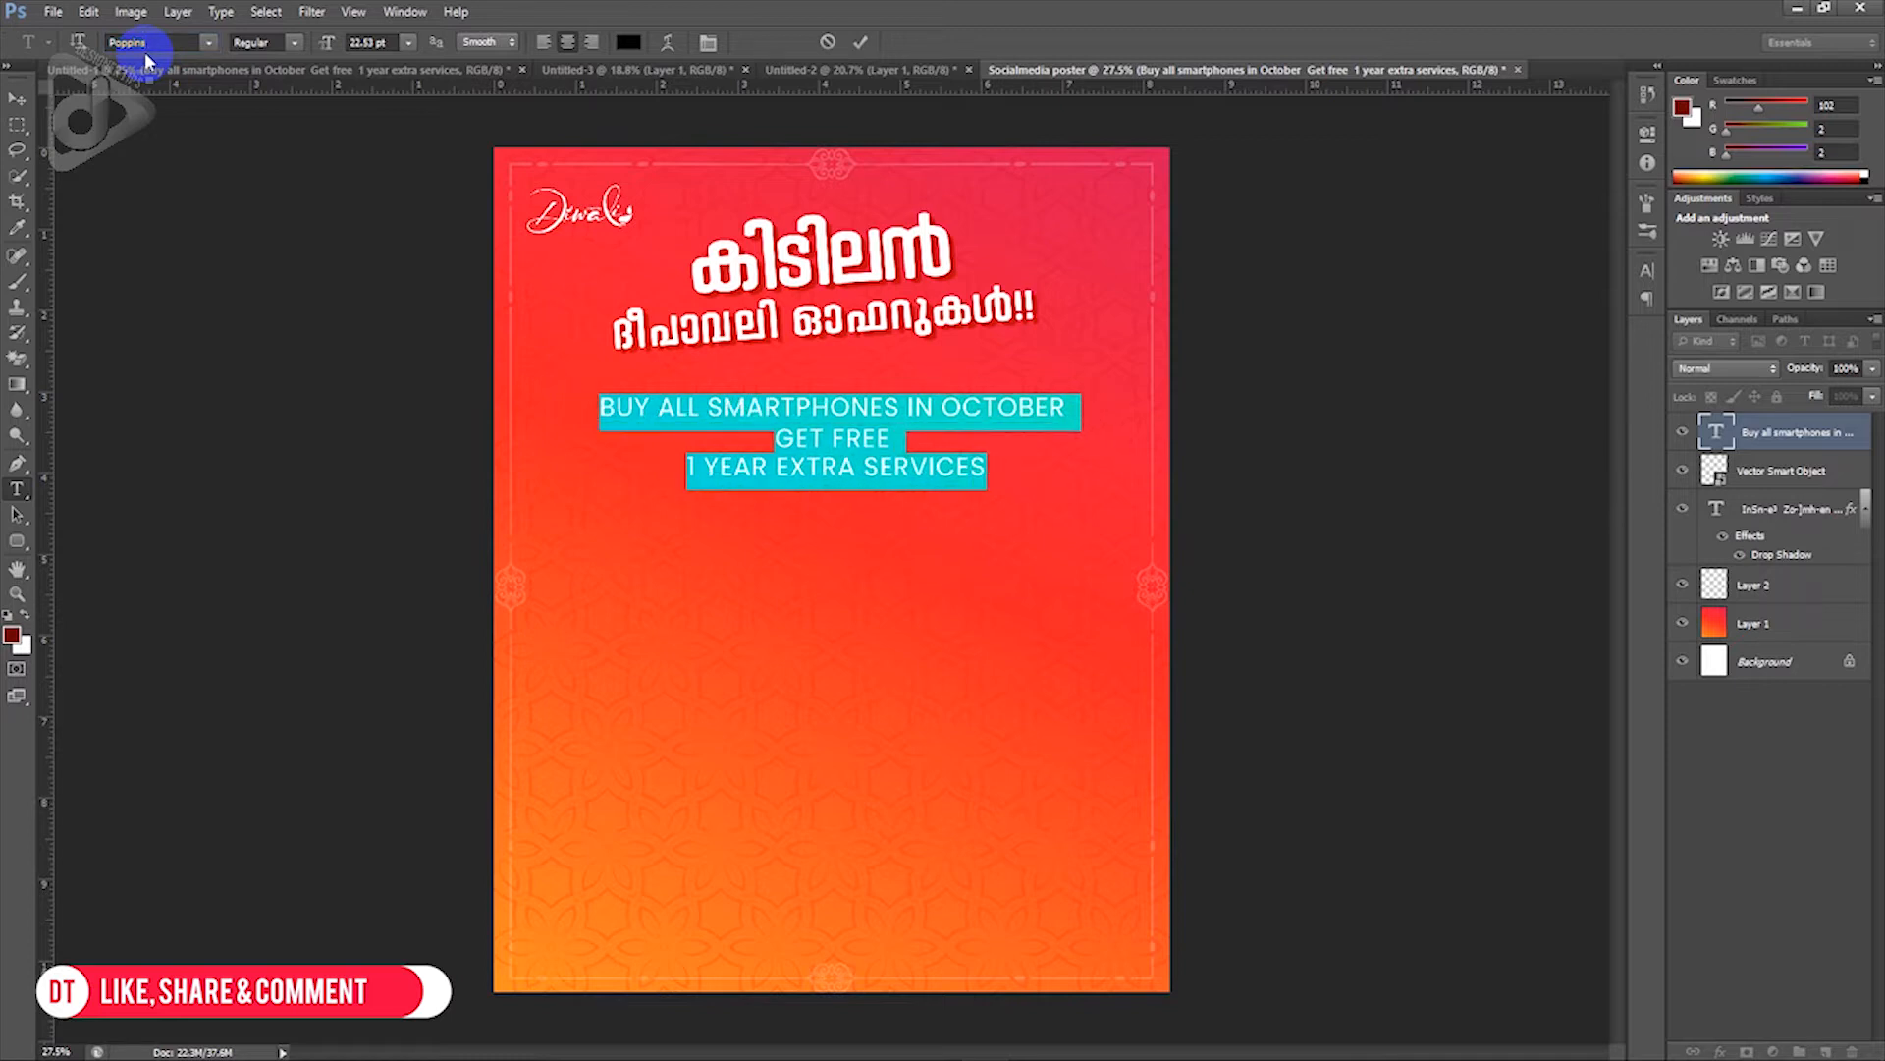
Step: Colour the offer text white and select the BUY ALL SMARTPHONES IN OCTOBER line
left_click(630, 43)
left_click_drag(1452, 336, 1388, 265)
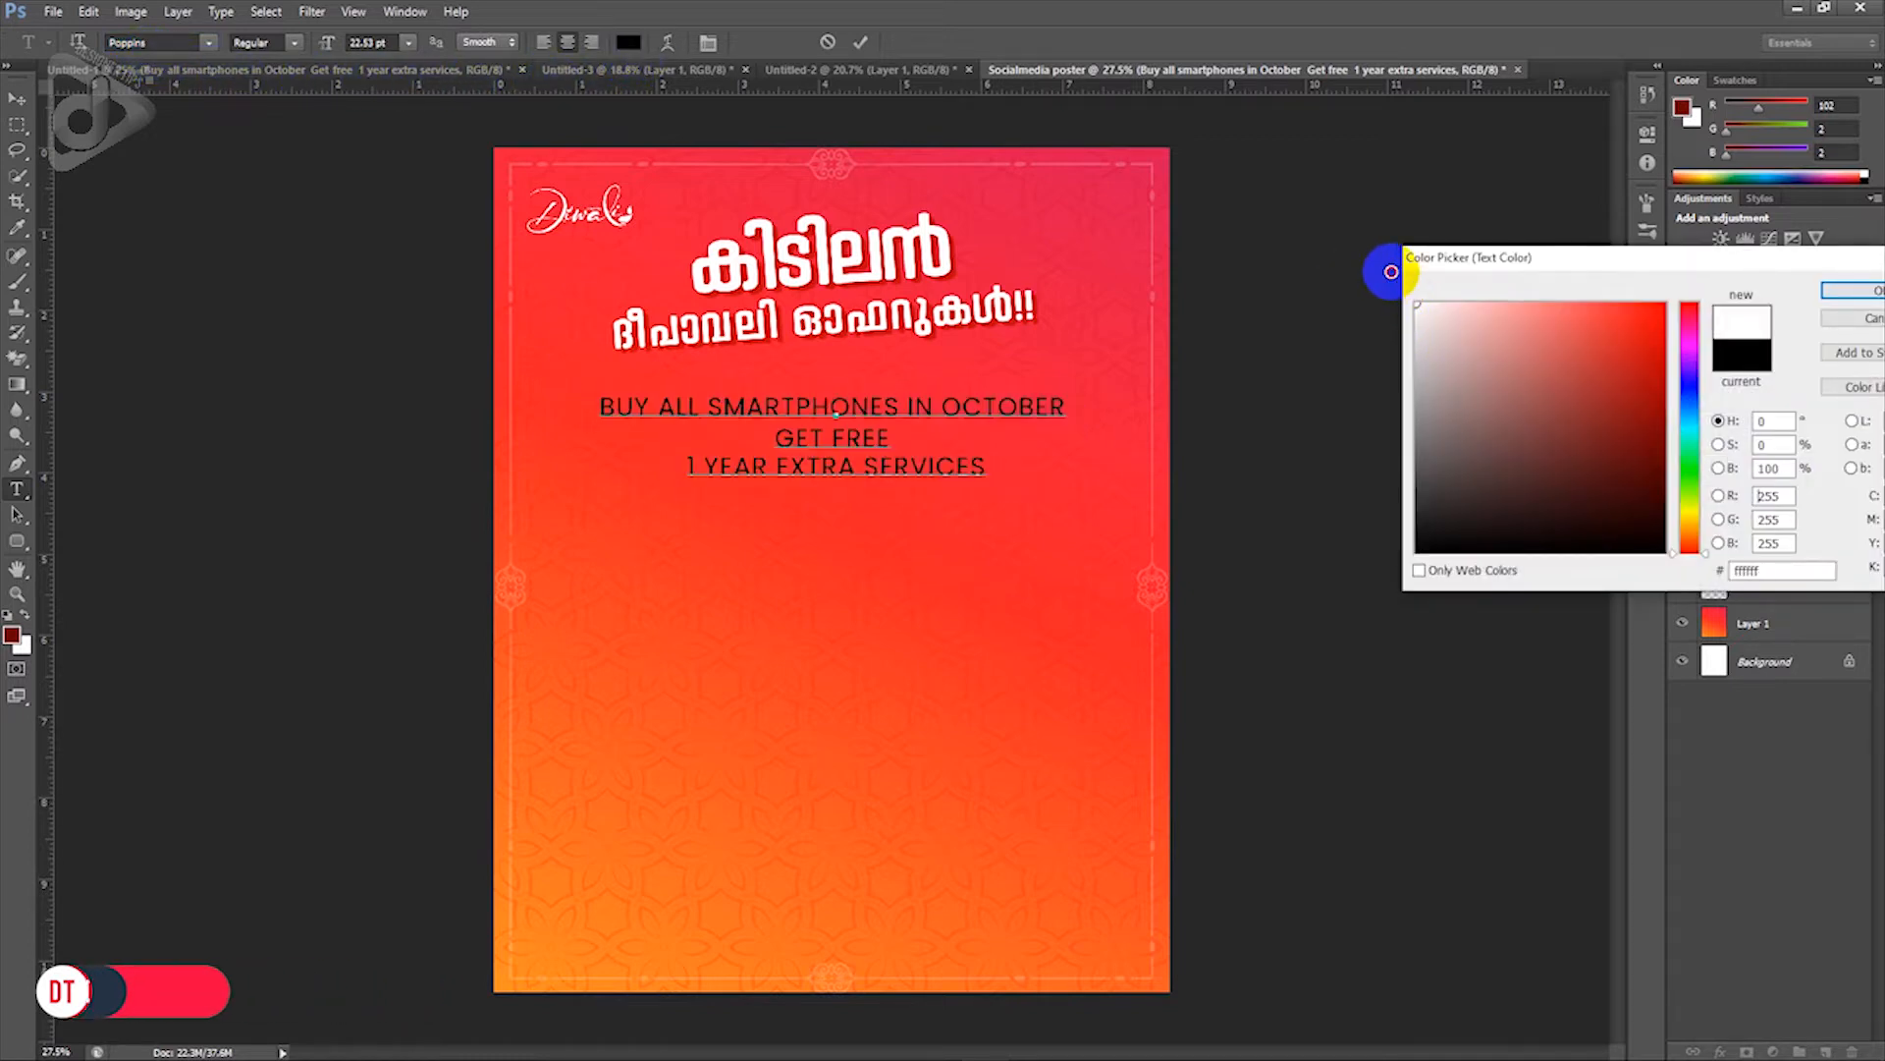
left_click(1852, 289)
left_click(1069, 409)
left_click_drag(1068, 409, 577, 409)
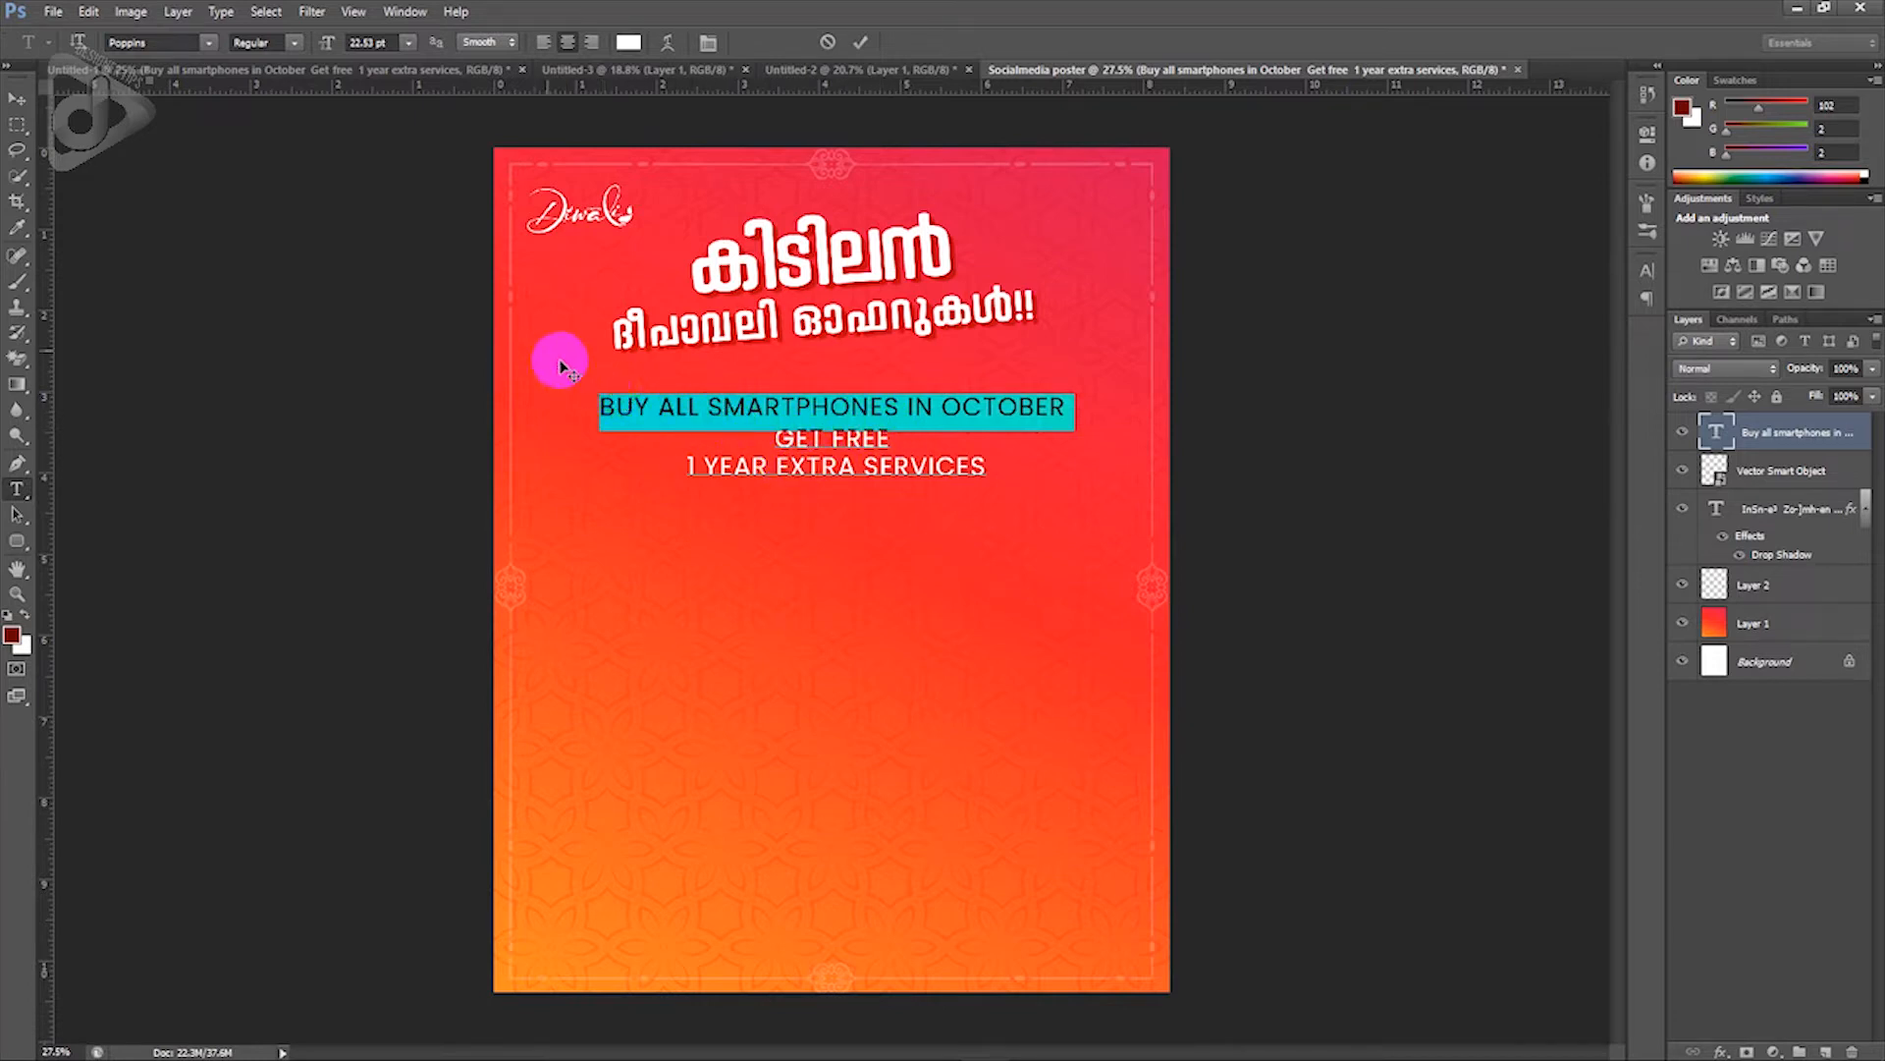
Step: Make the BUY ALL SMARTPHONES IN OCTOBER line Light Italic at 18 pt
left_click(294, 45)
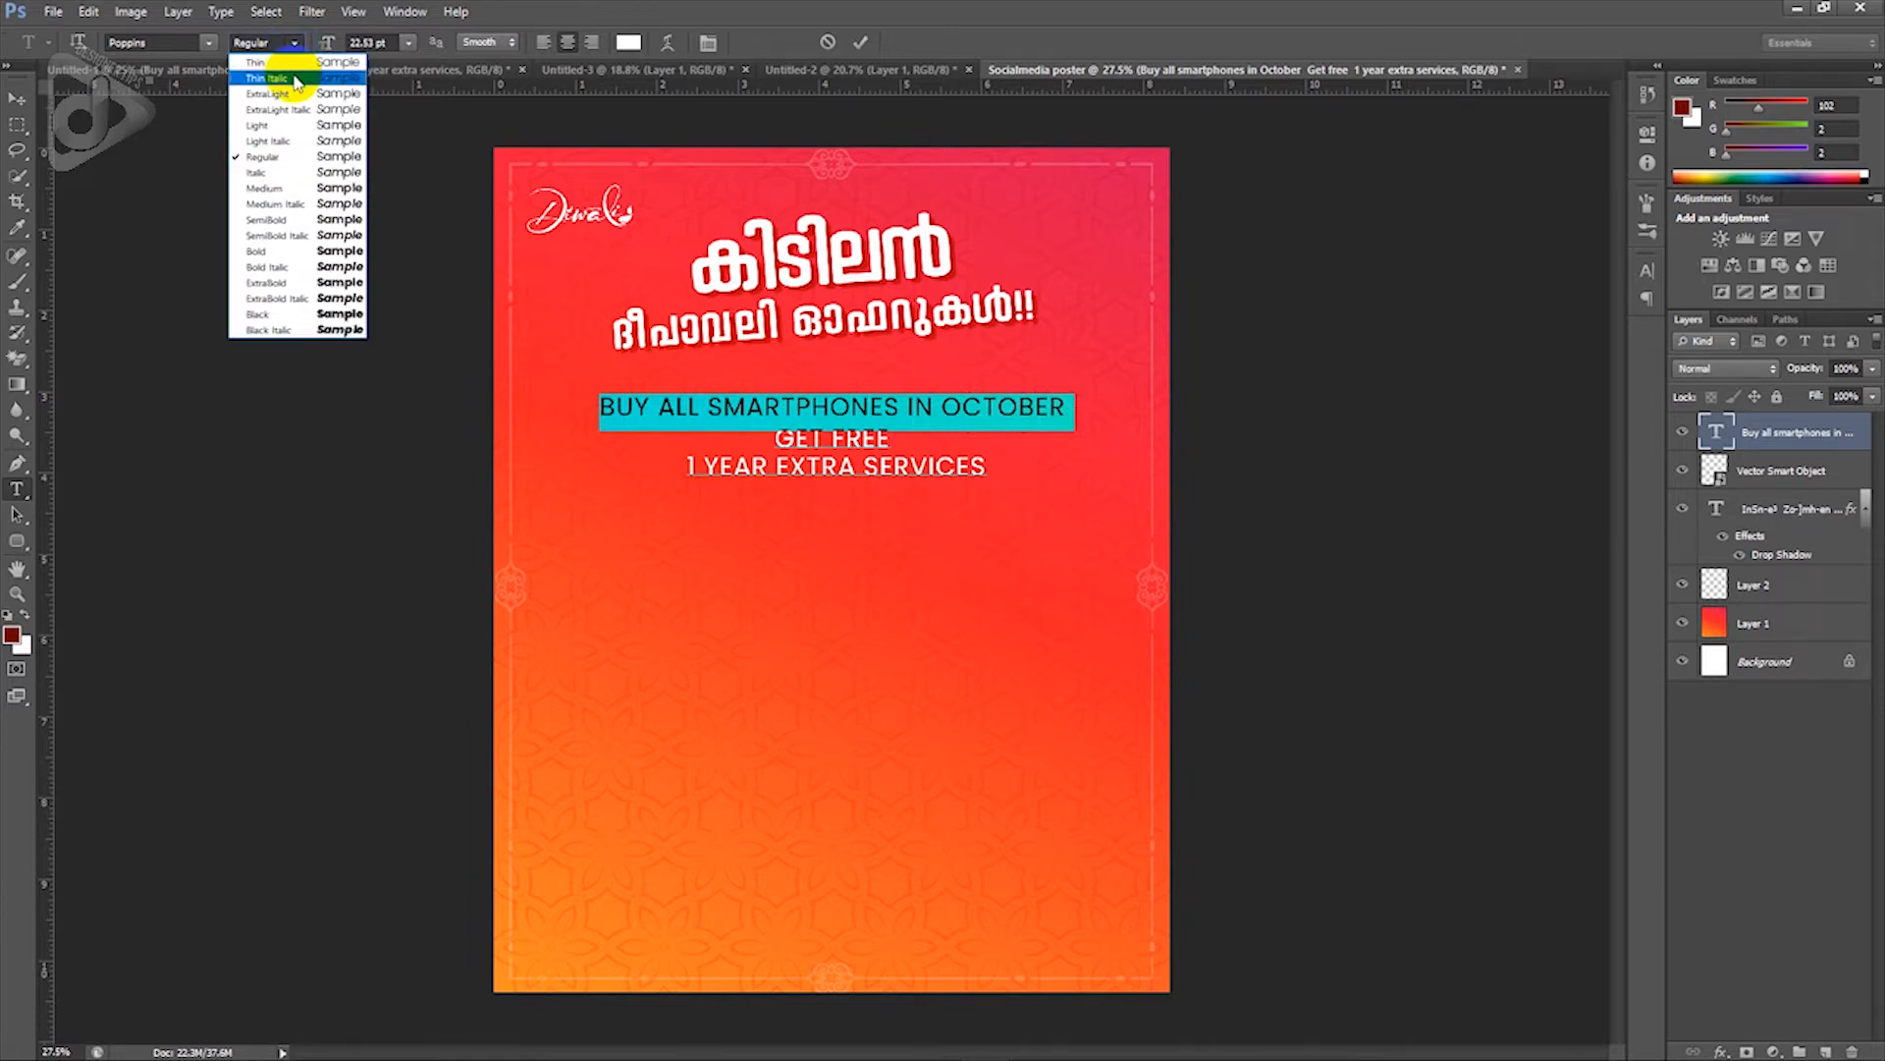
left_click(296, 148)
left_click(393, 43)
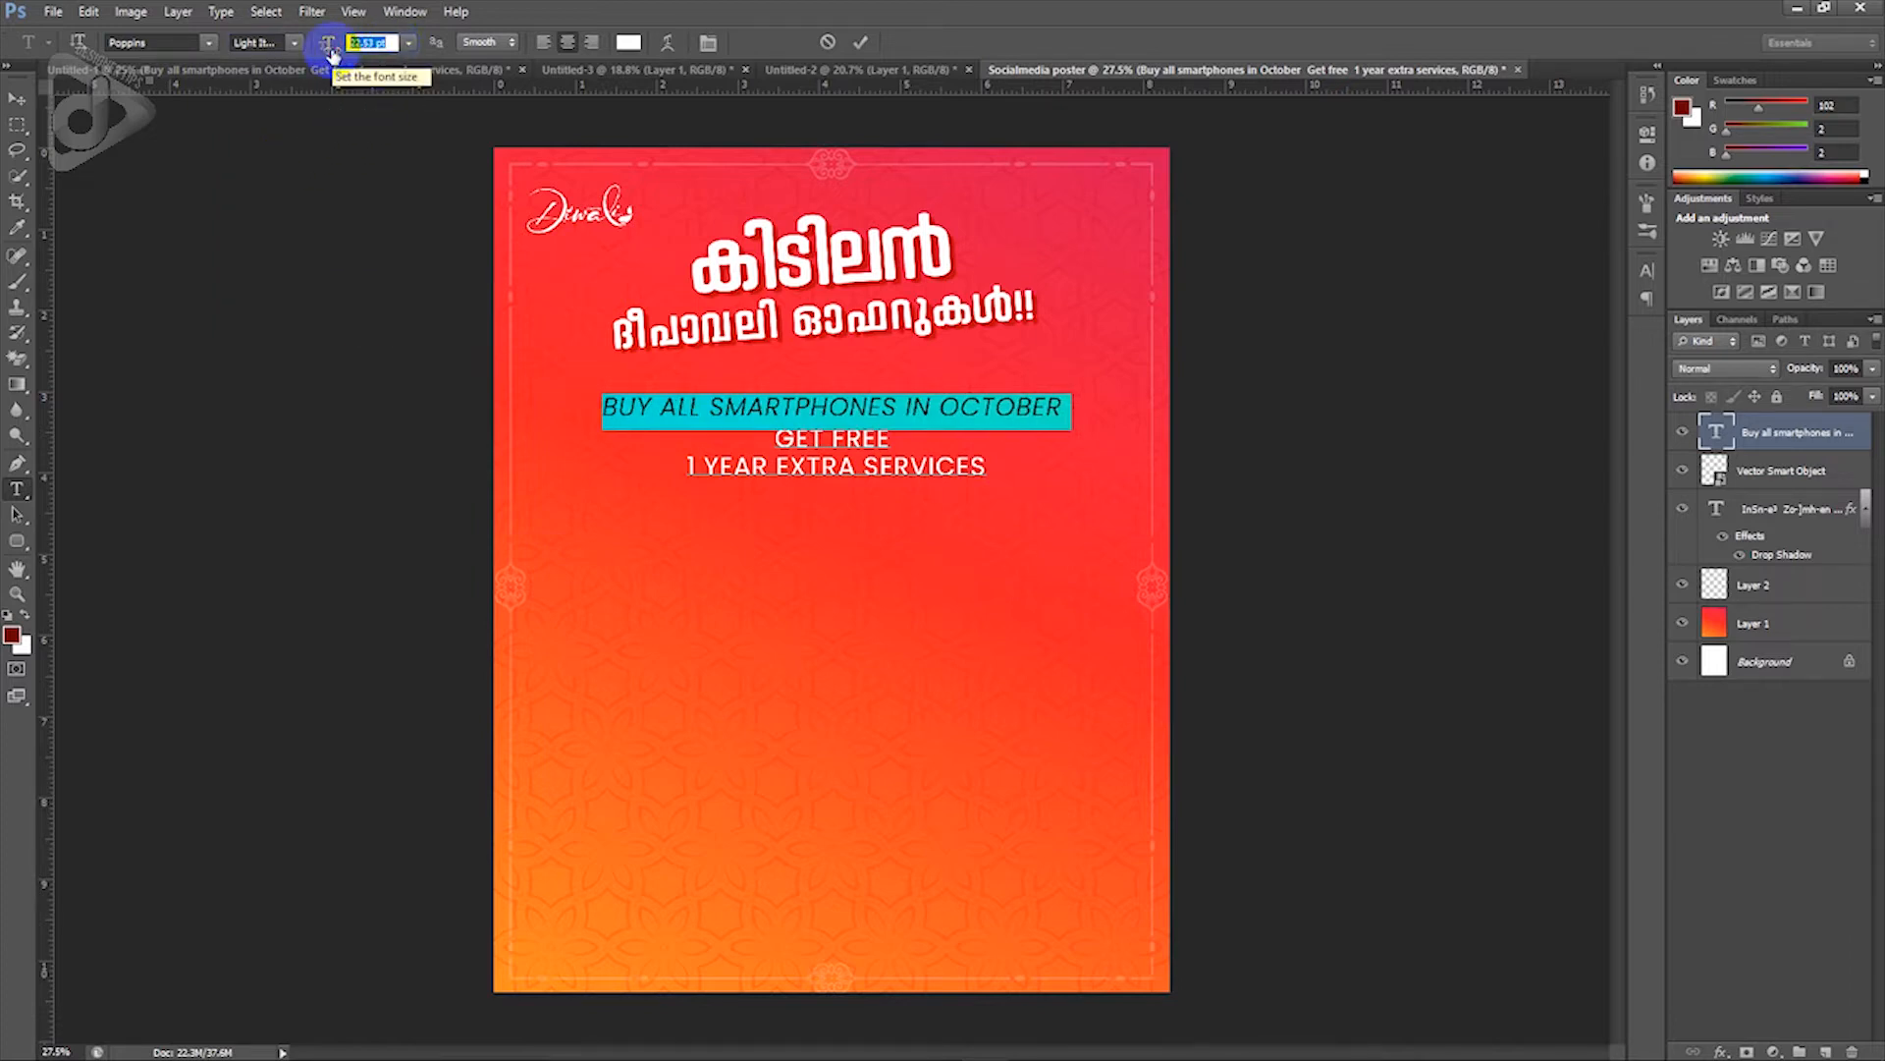
type("18")
key("Return")
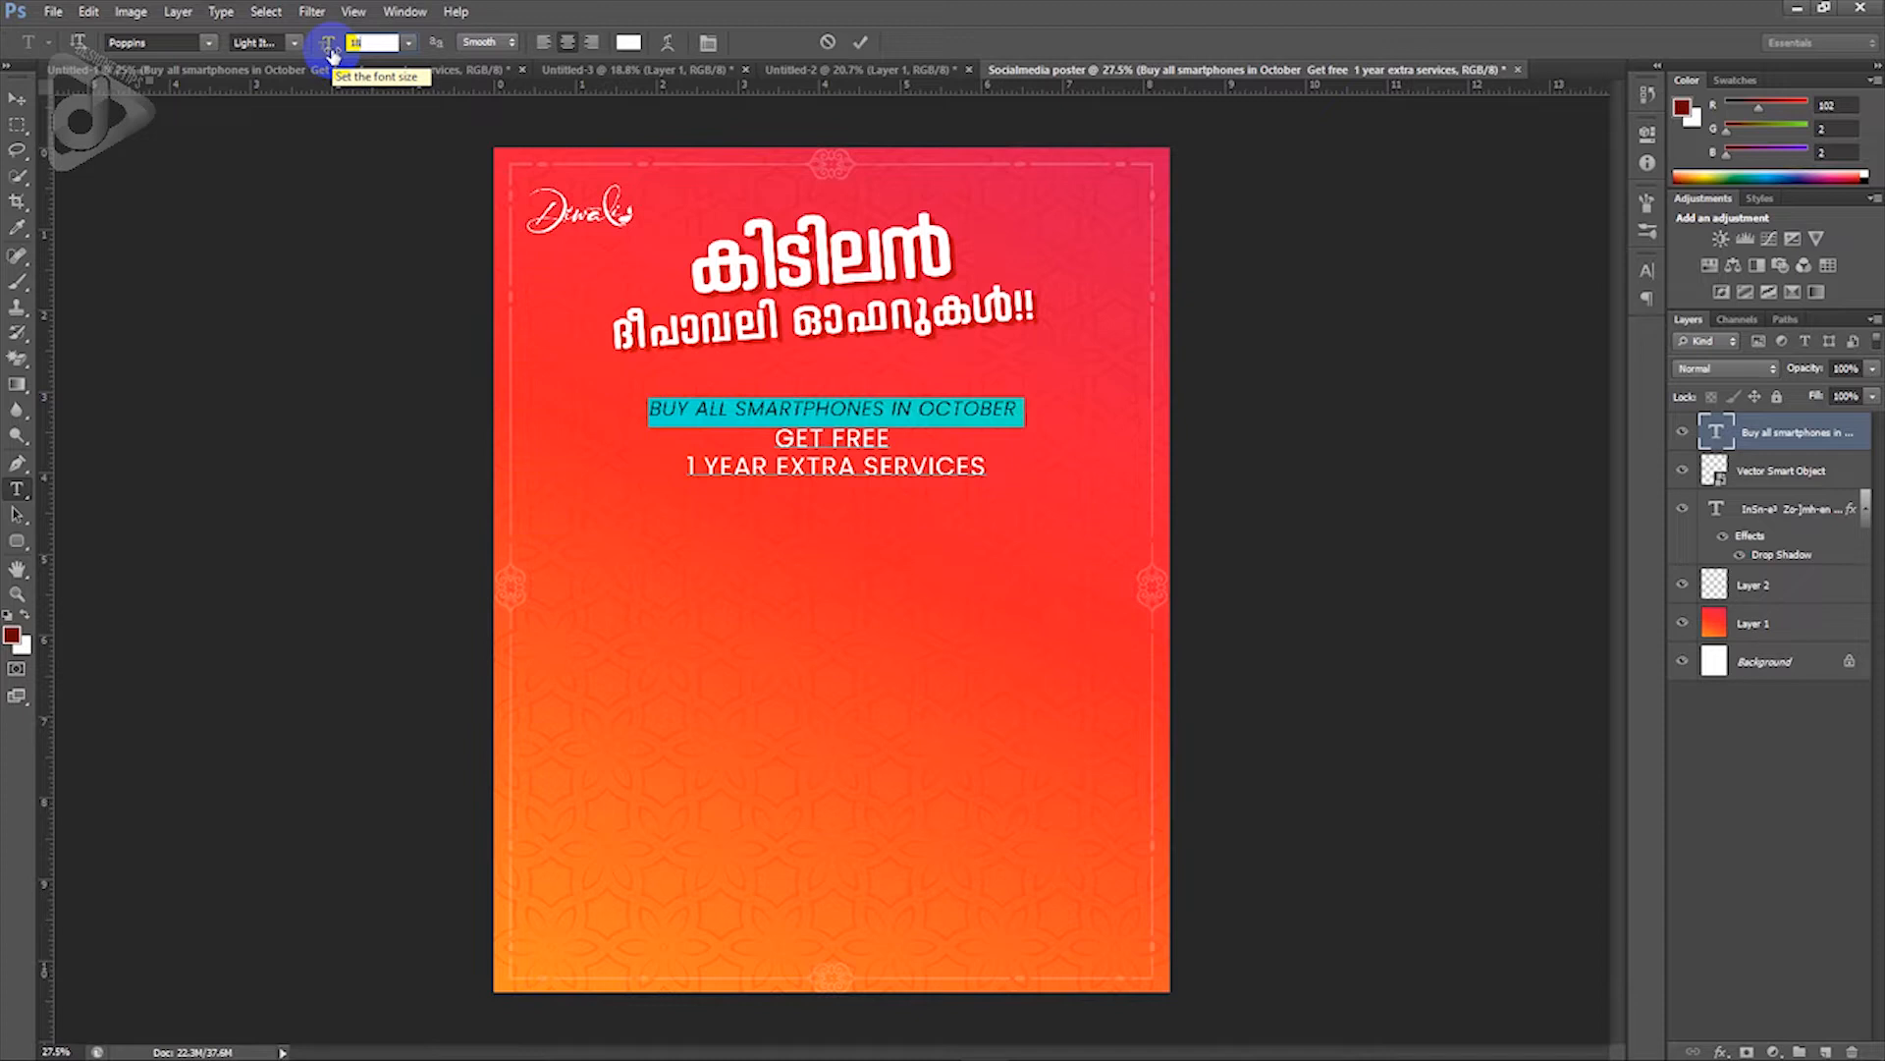
left_click(779, 436)
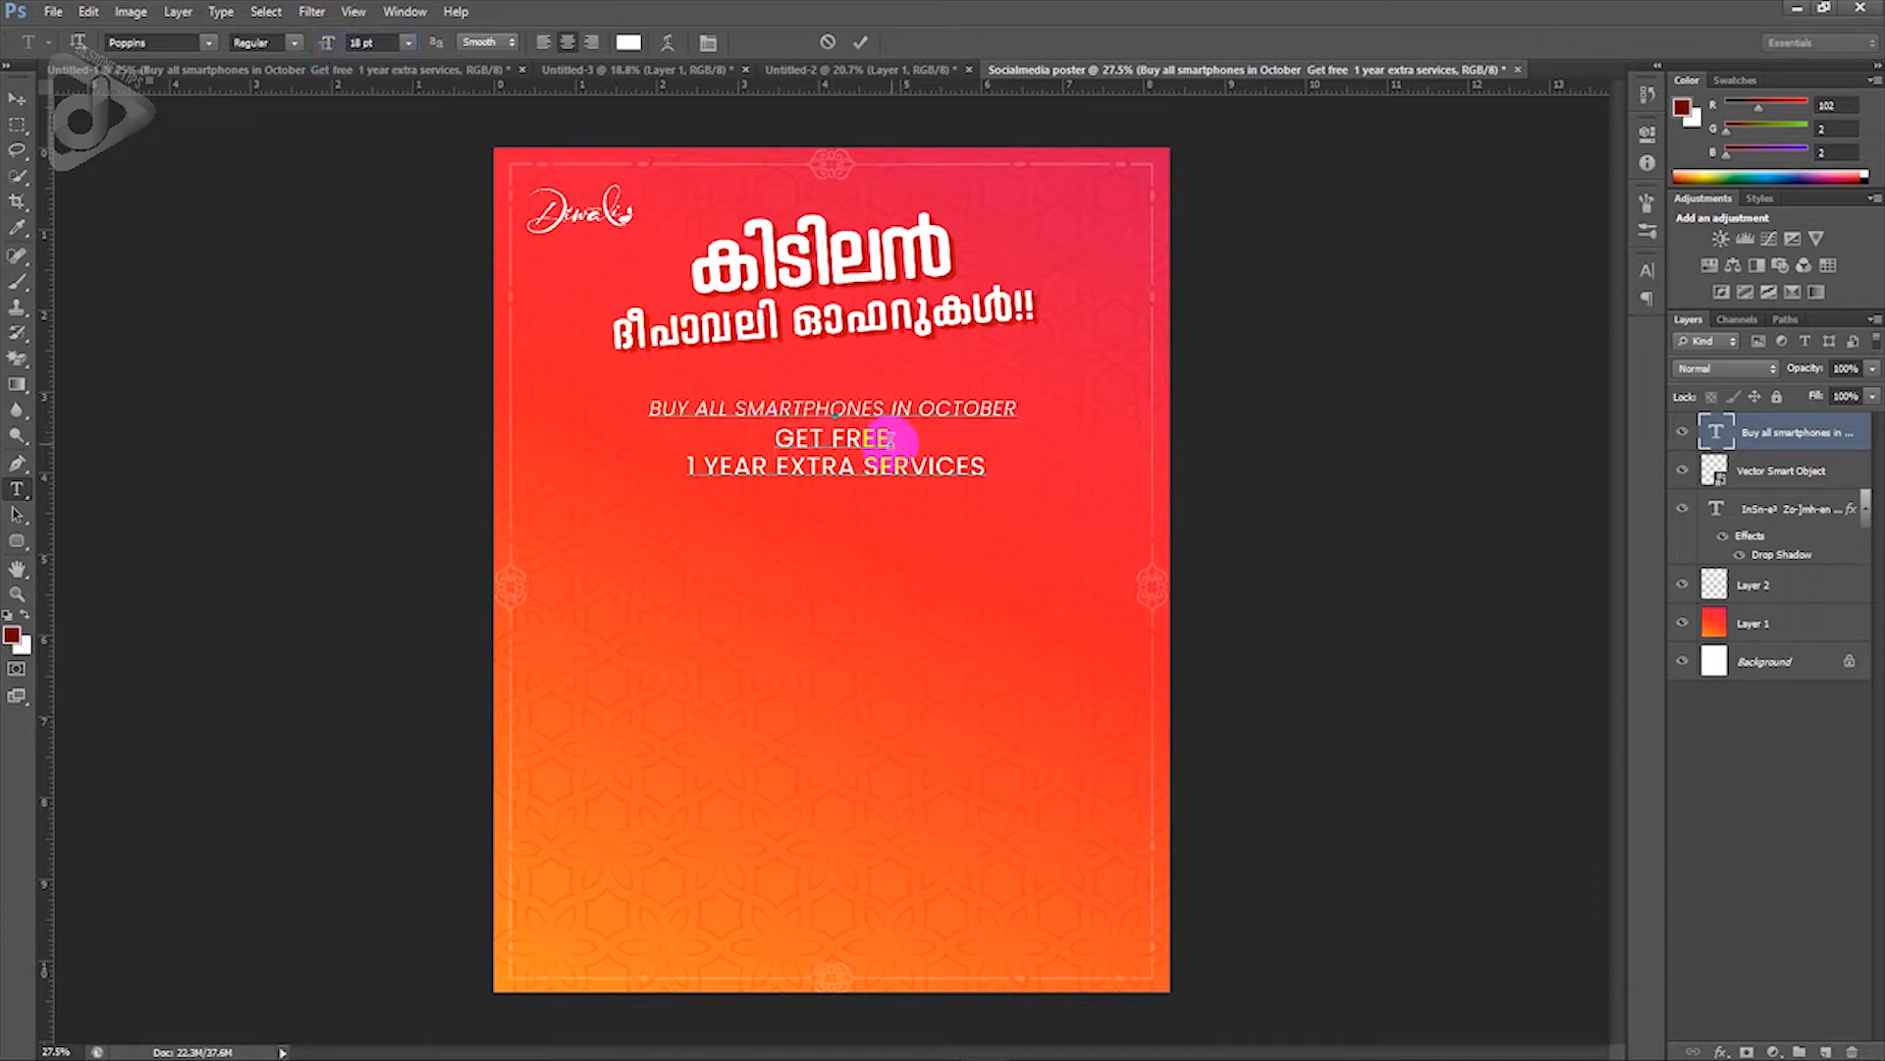
Step: Make the words GET FREE Bold Italic at 36 pt
left_click_drag(891, 440, 772, 439)
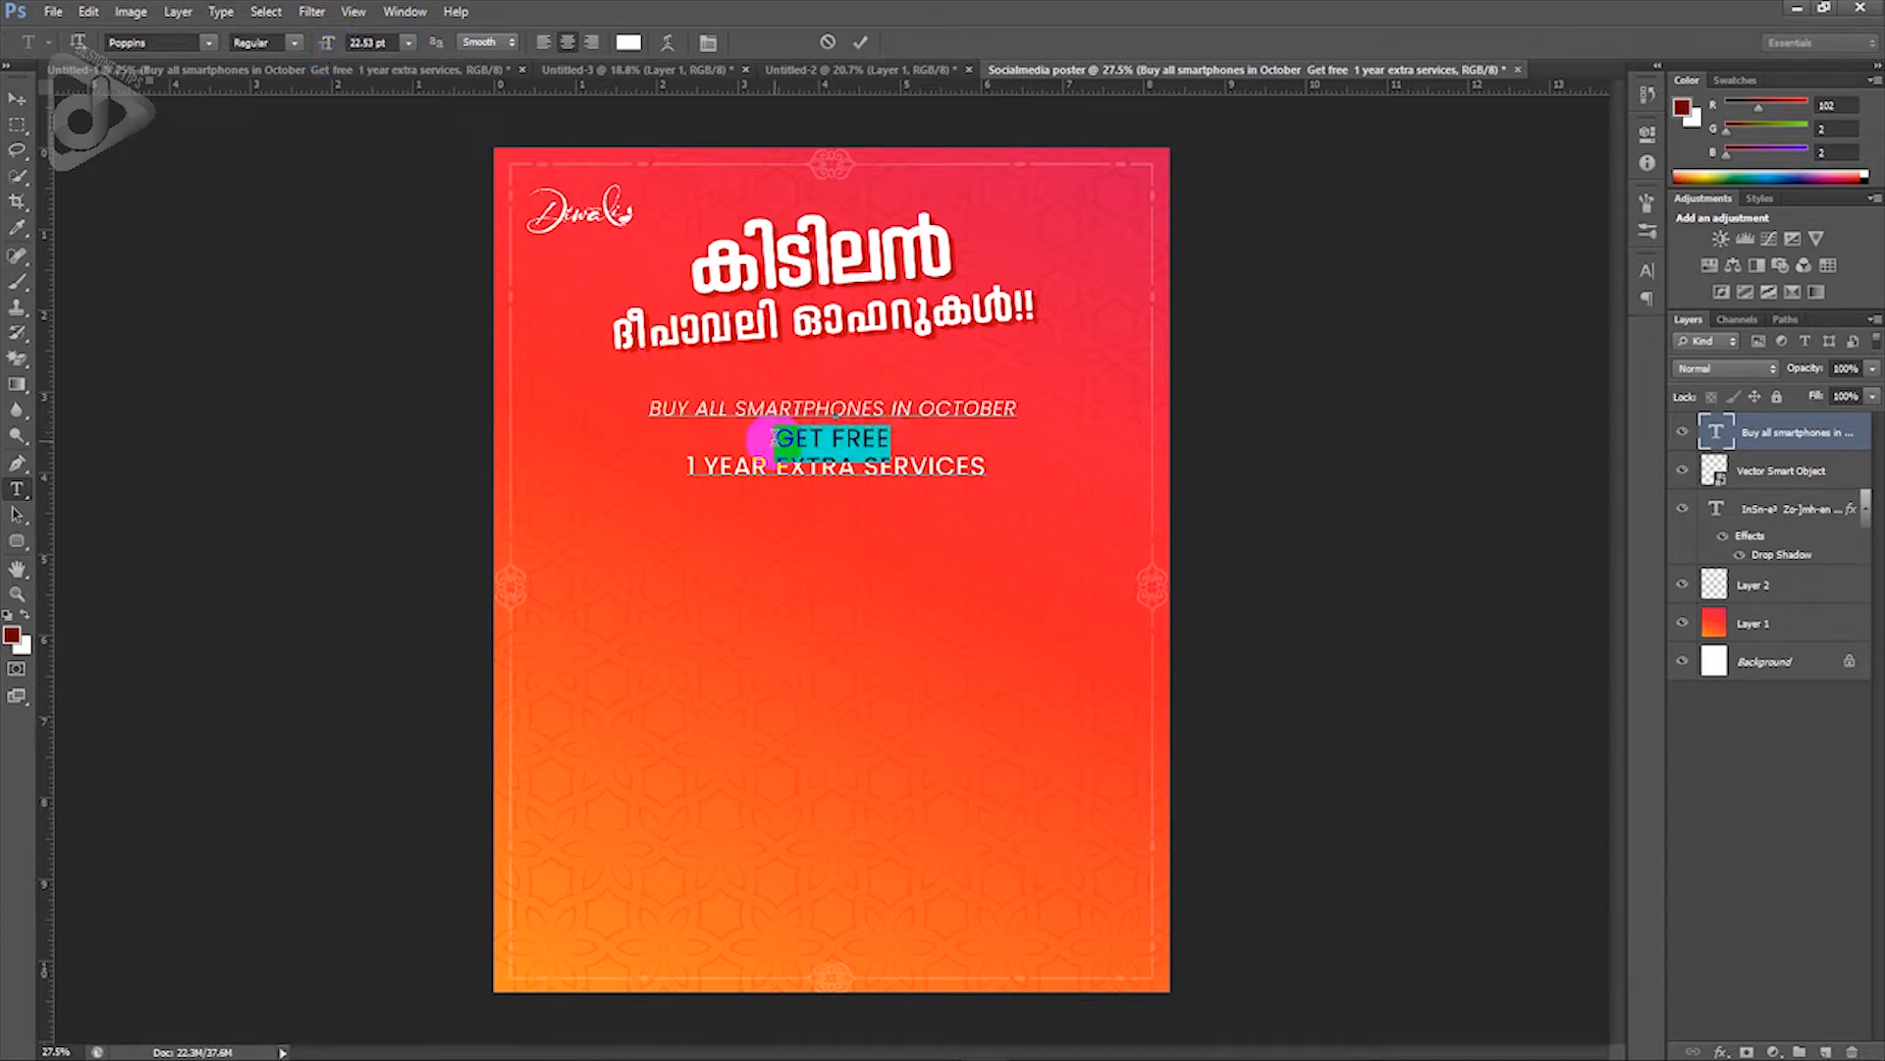
left_click(294, 44)
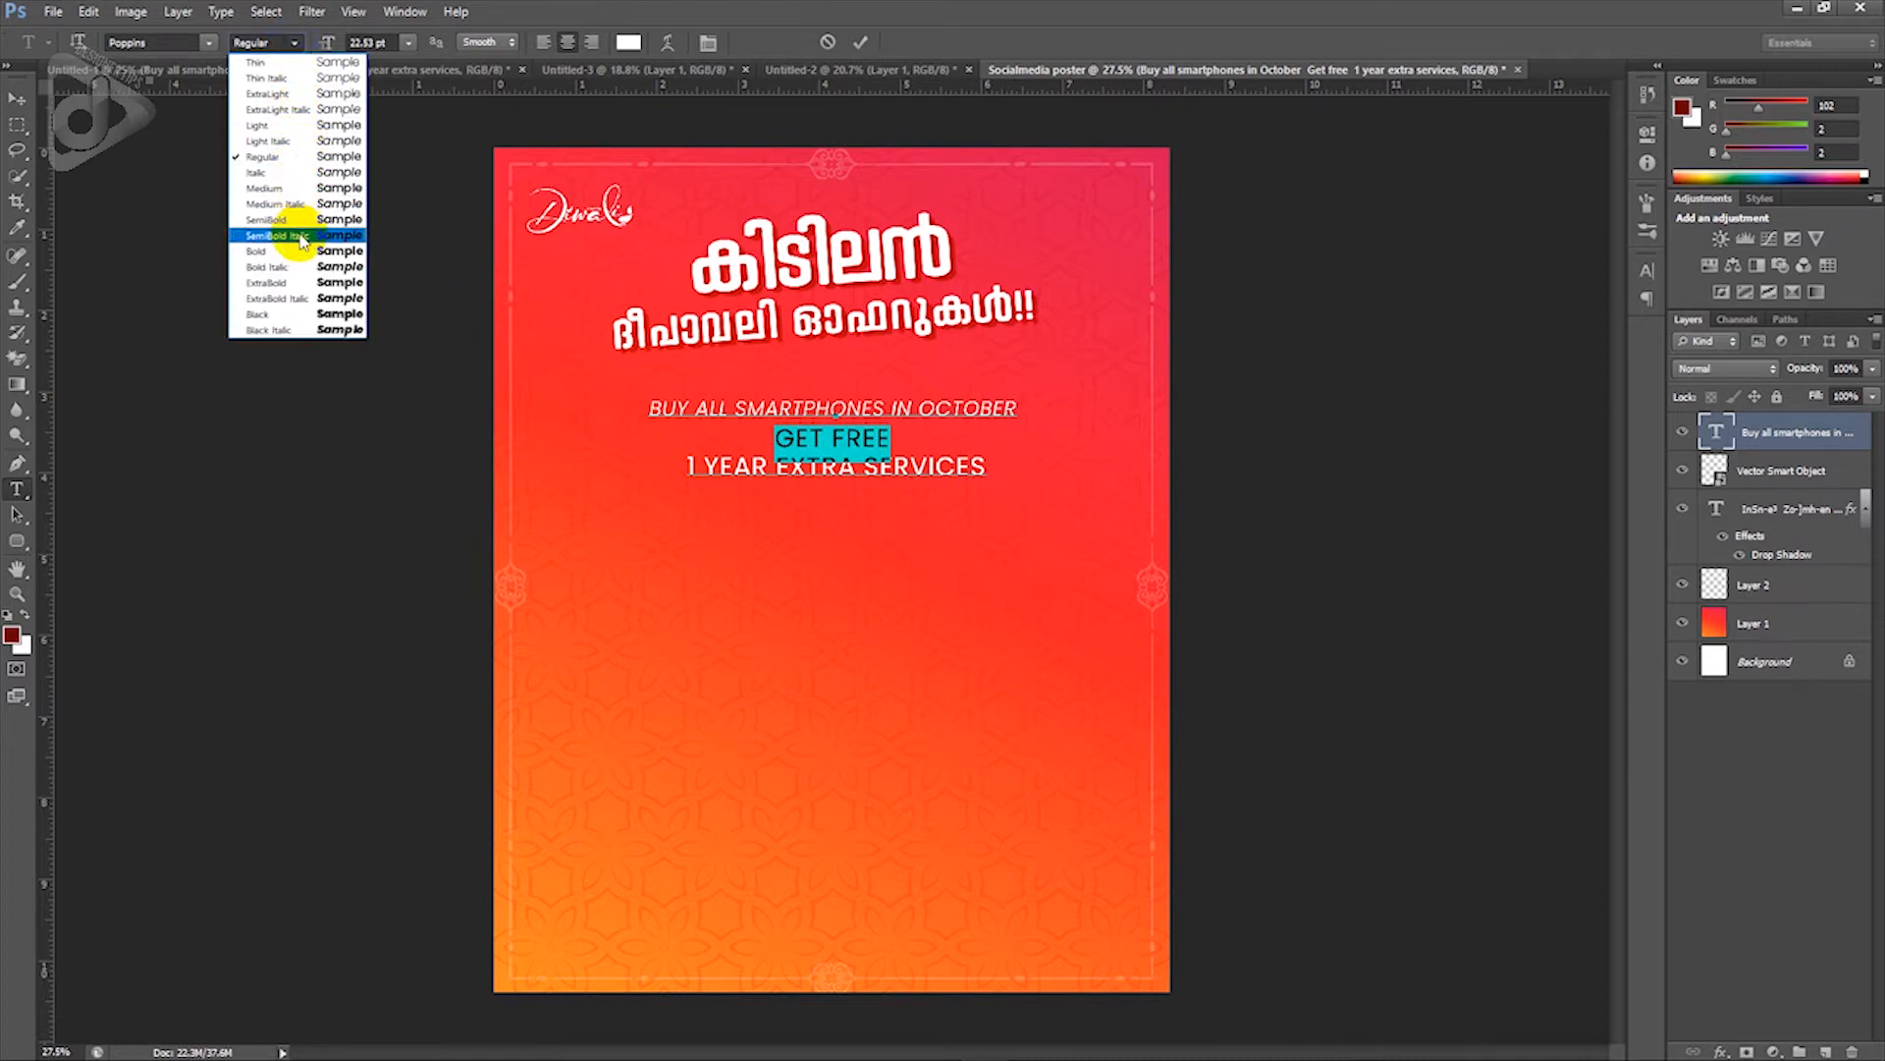
left_click(302, 268)
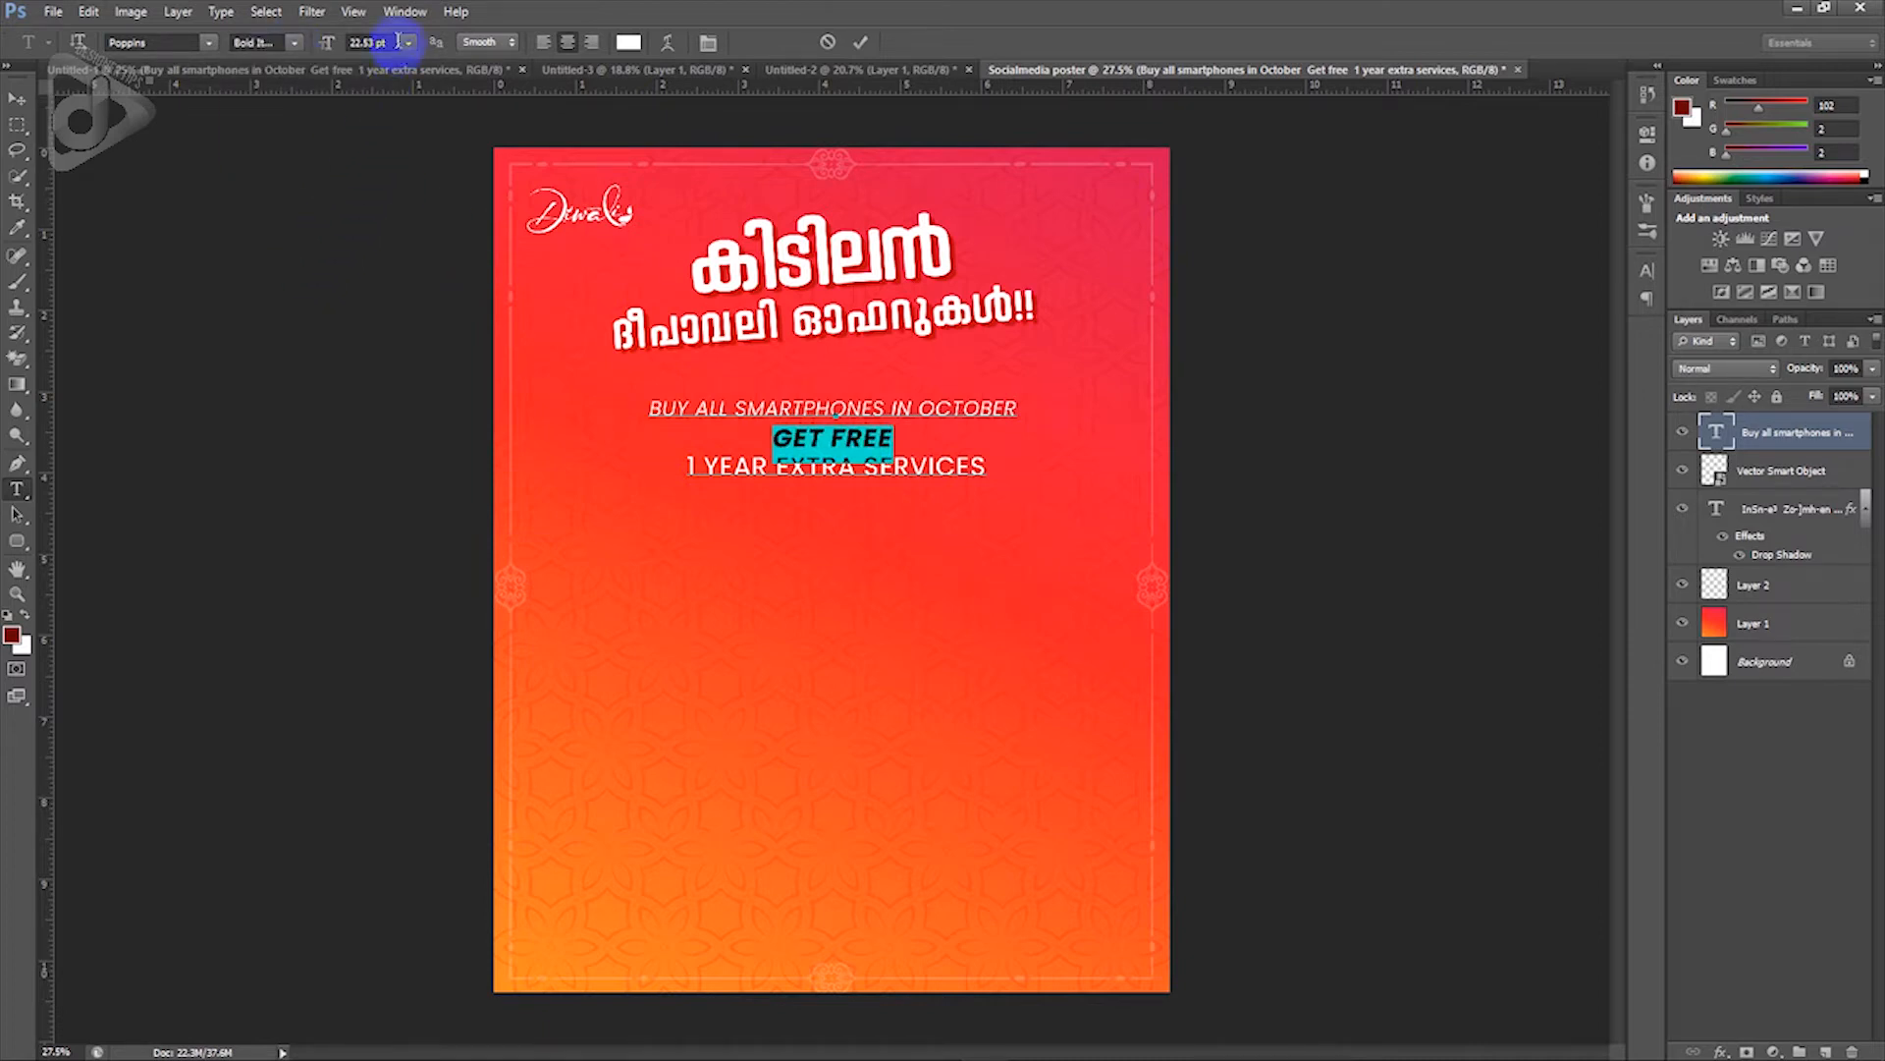
type("36")
key("Return")
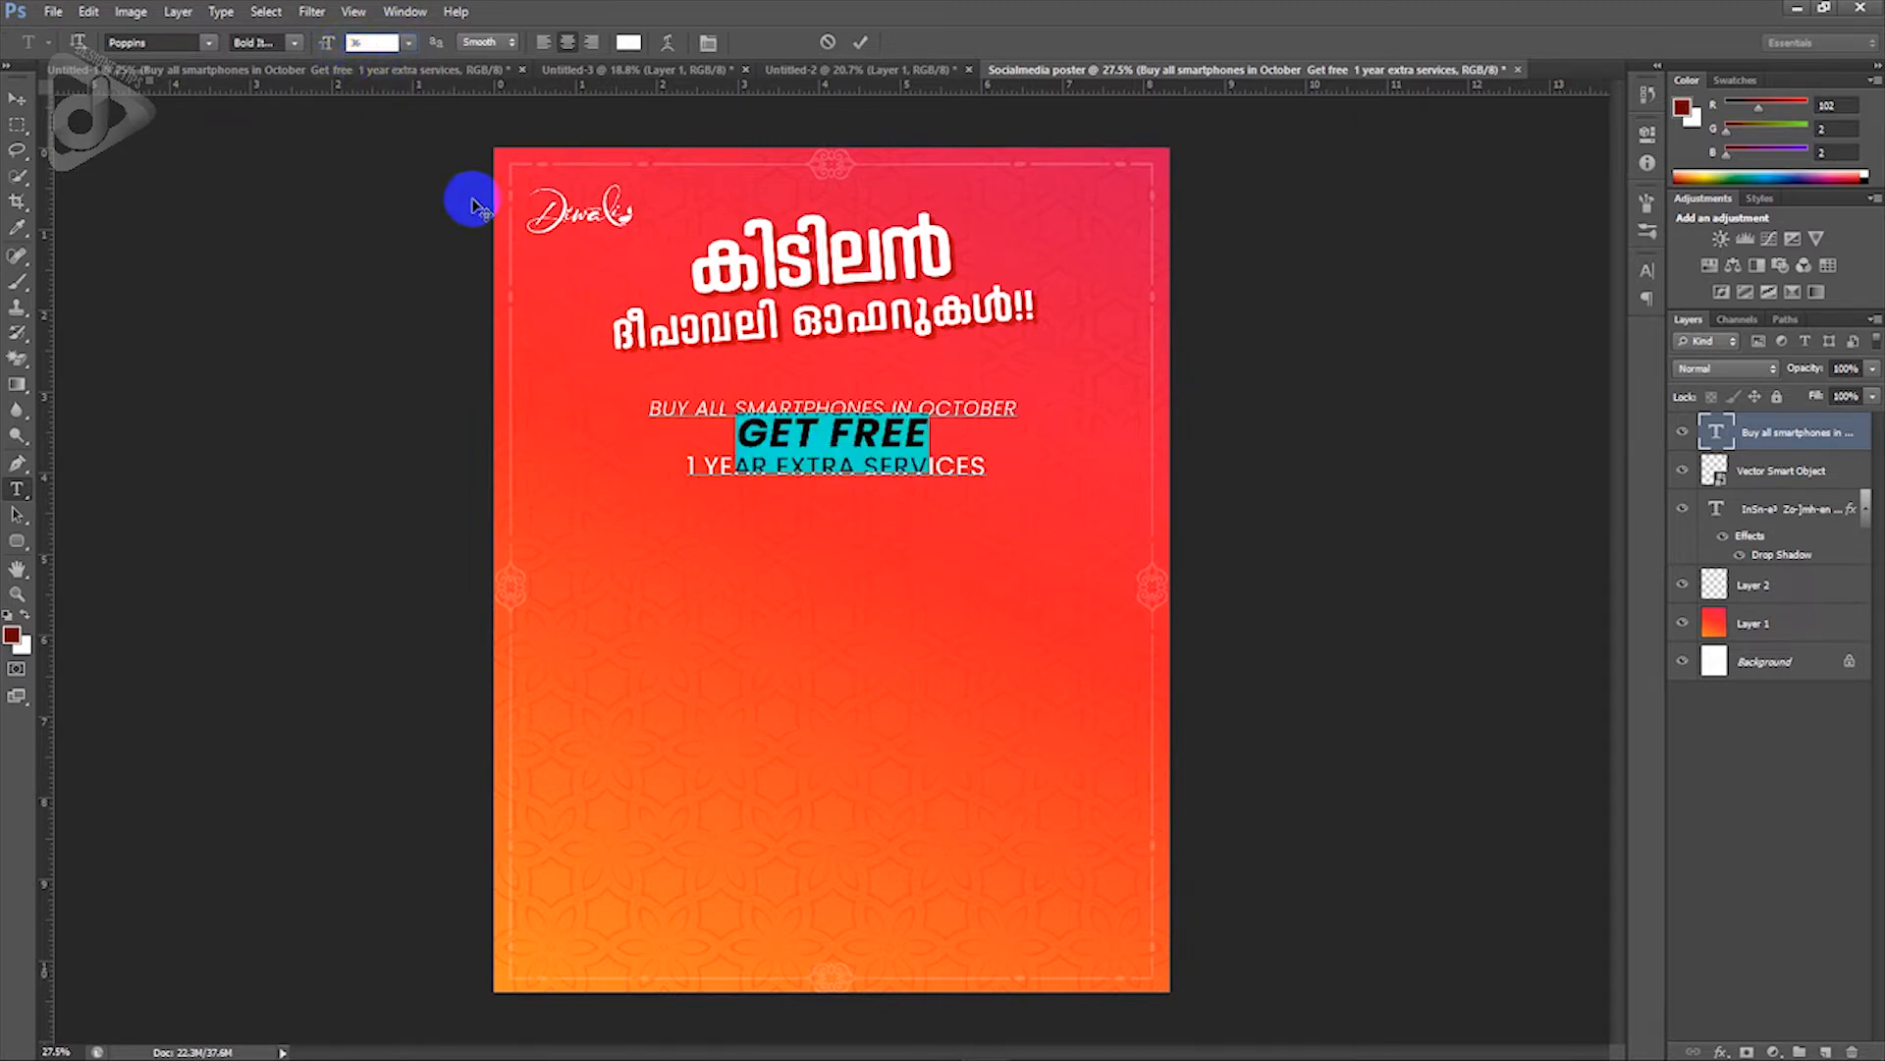
Step: Set the 1 YEAR EXTRA SERVICES line to ExtraBold at 27 pt
left_click(690, 464)
left_click_drag(687, 466, 982, 481)
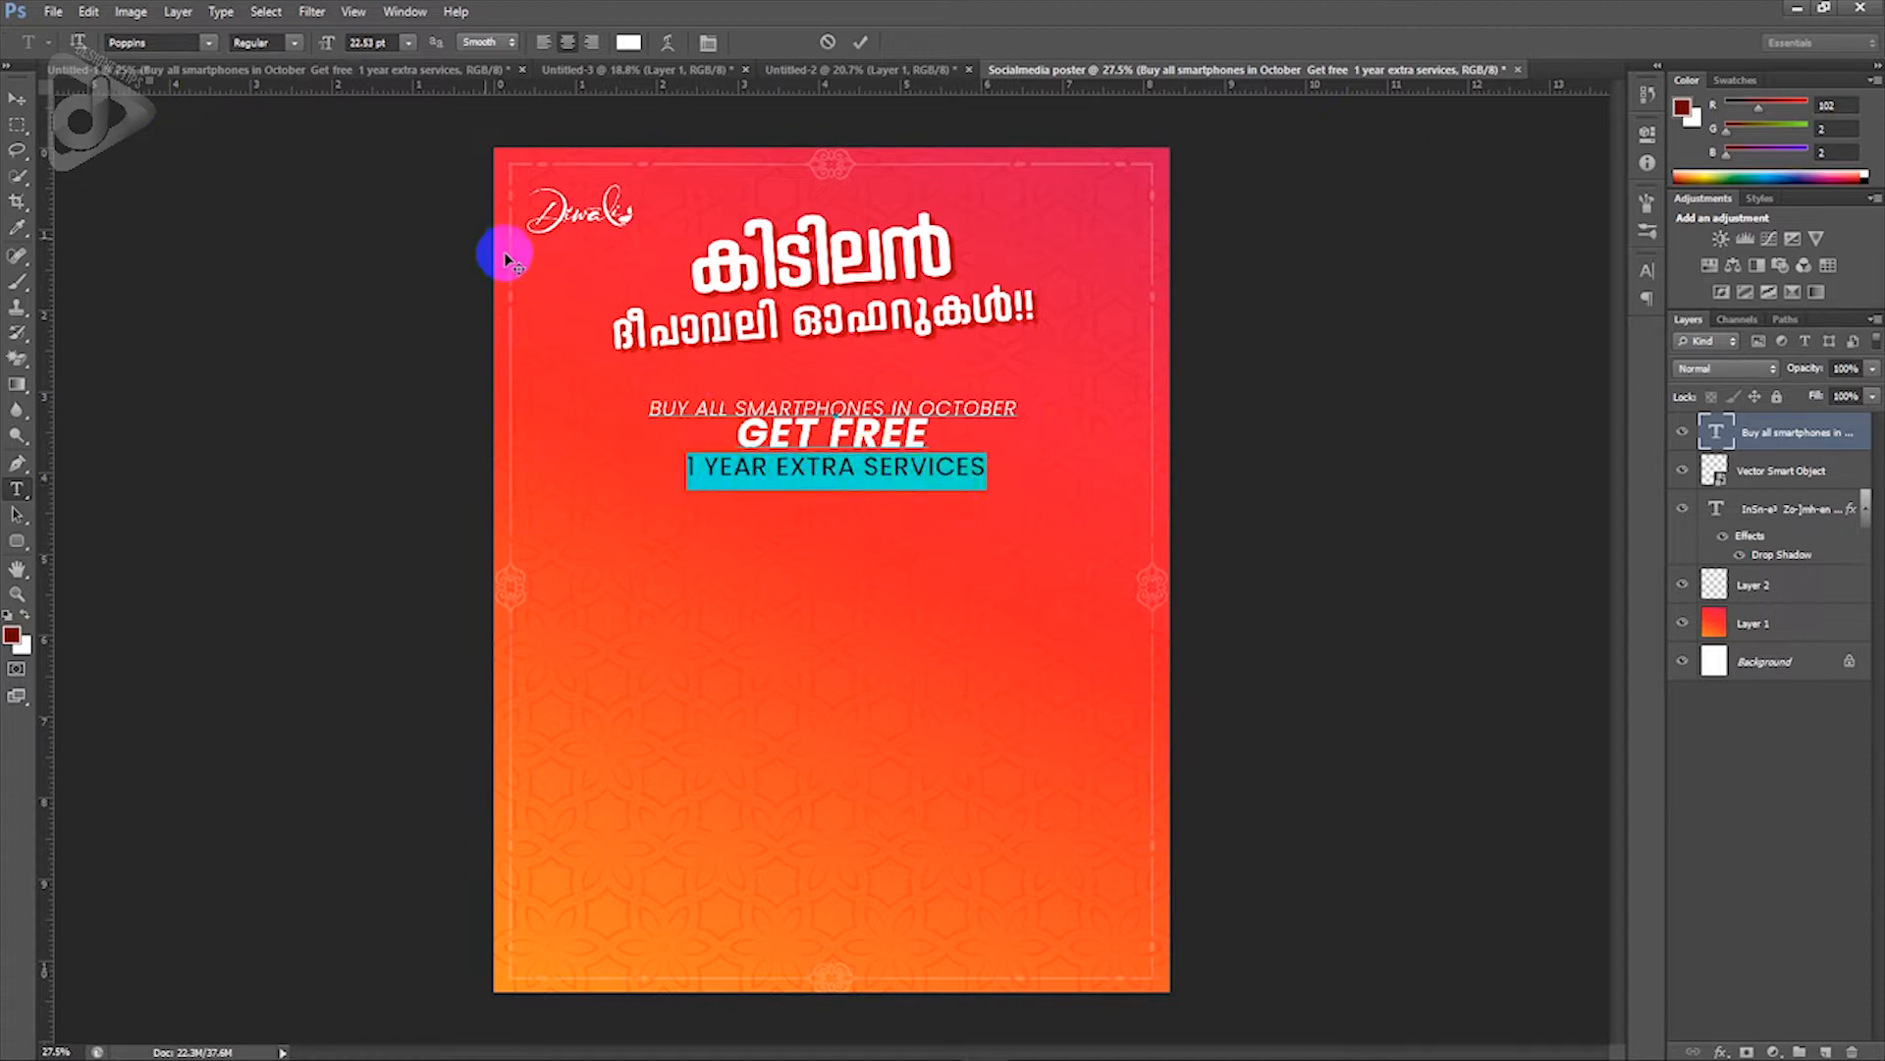
left_click(294, 42)
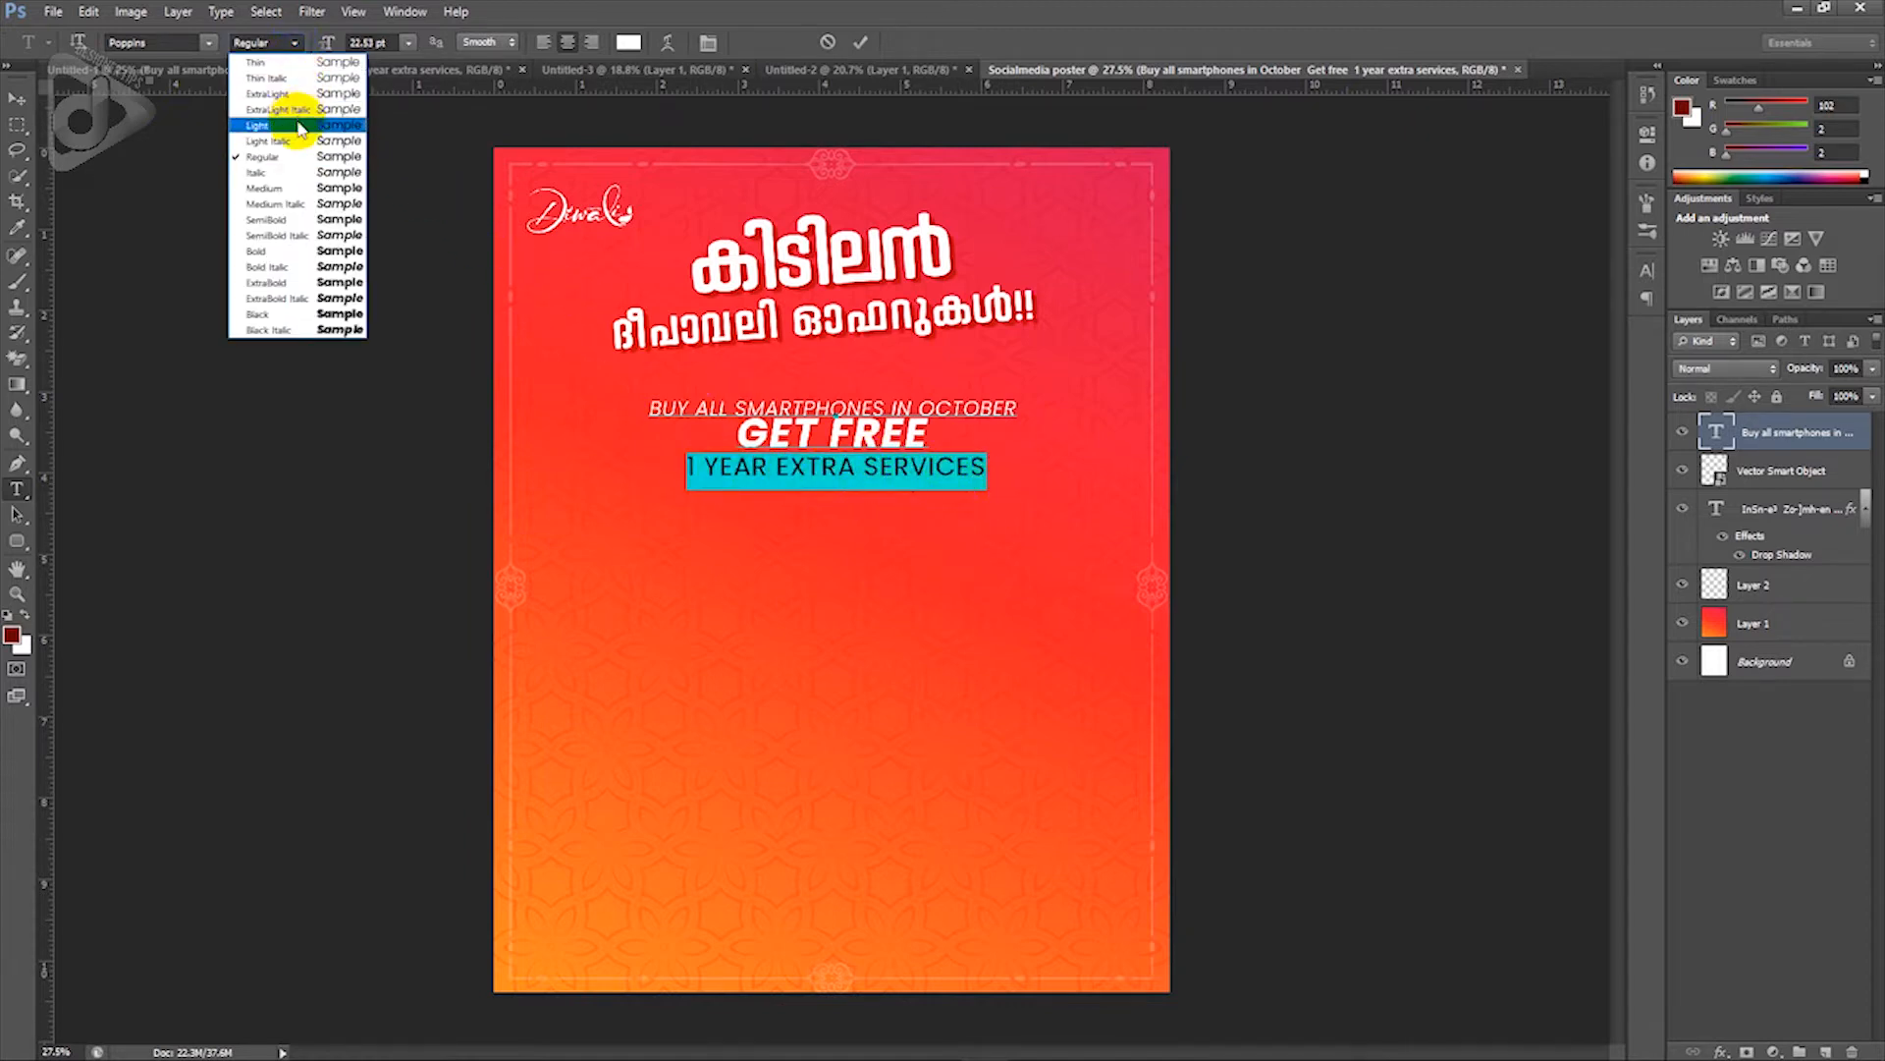
left_click(295, 283)
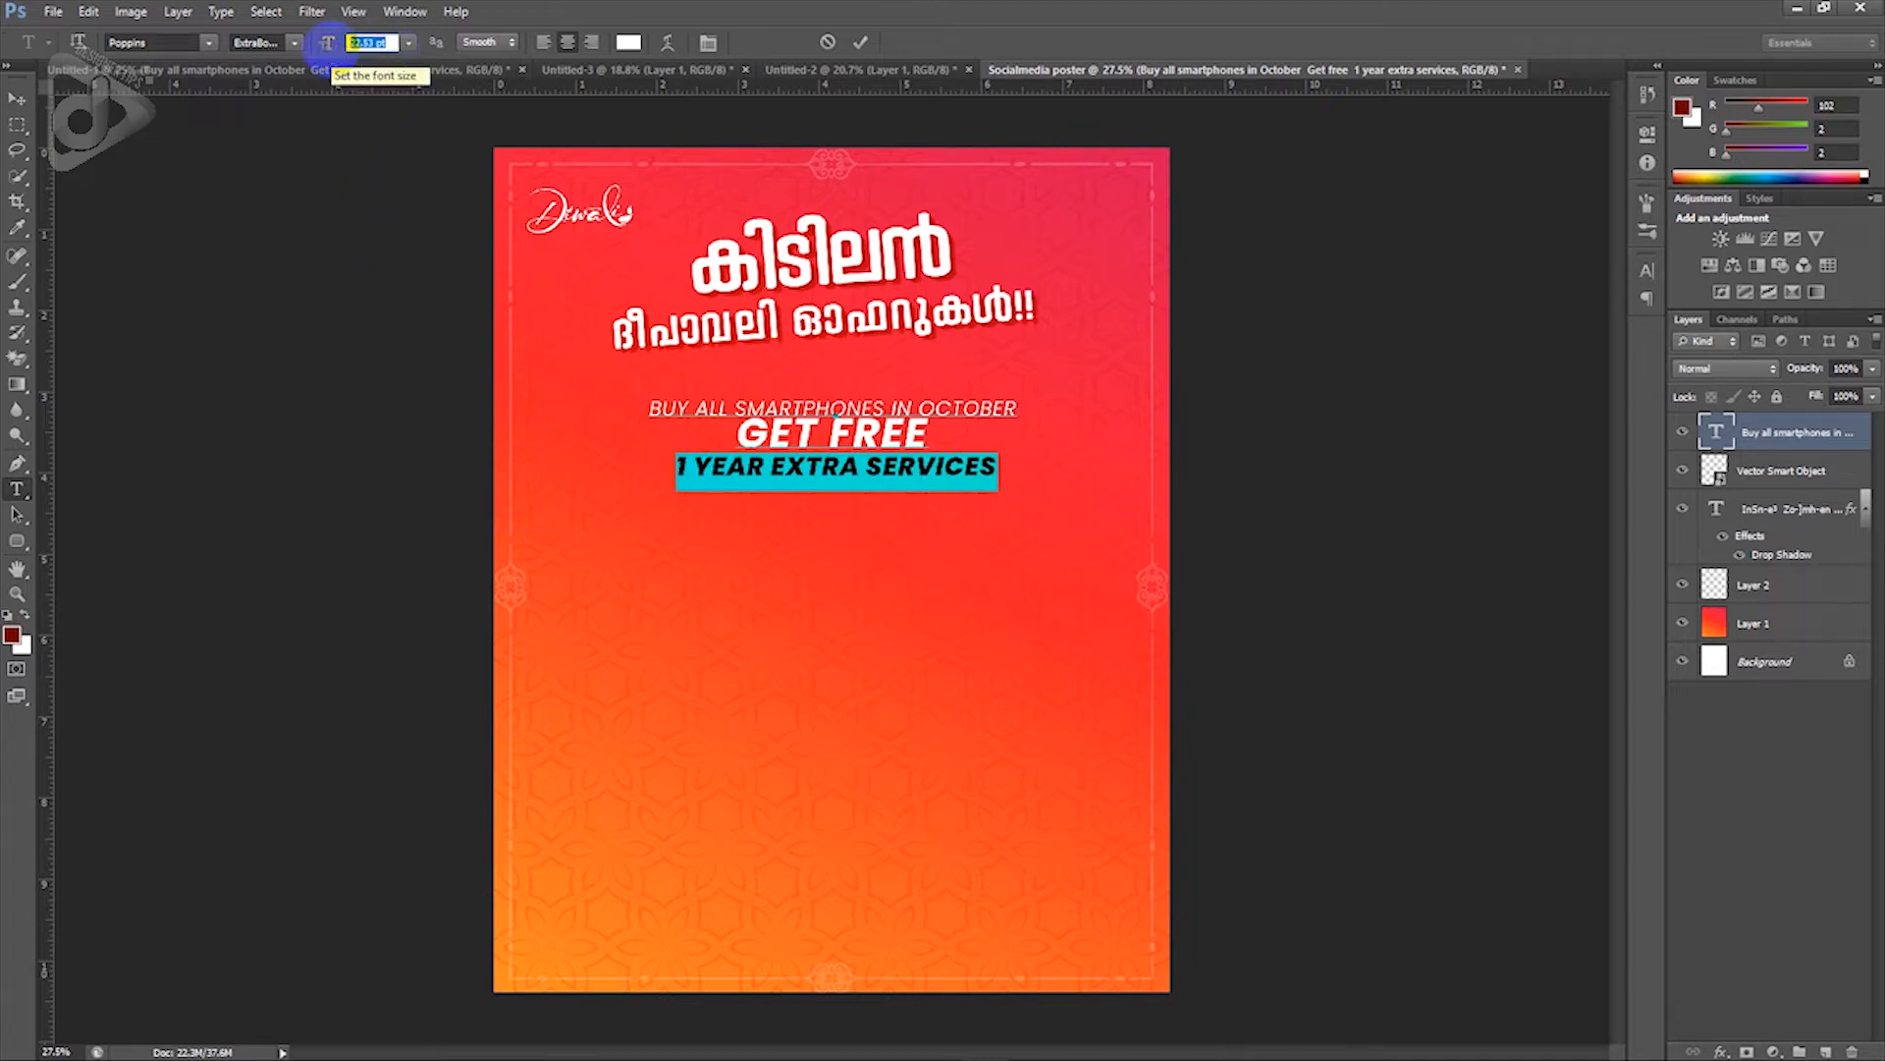
type("27")
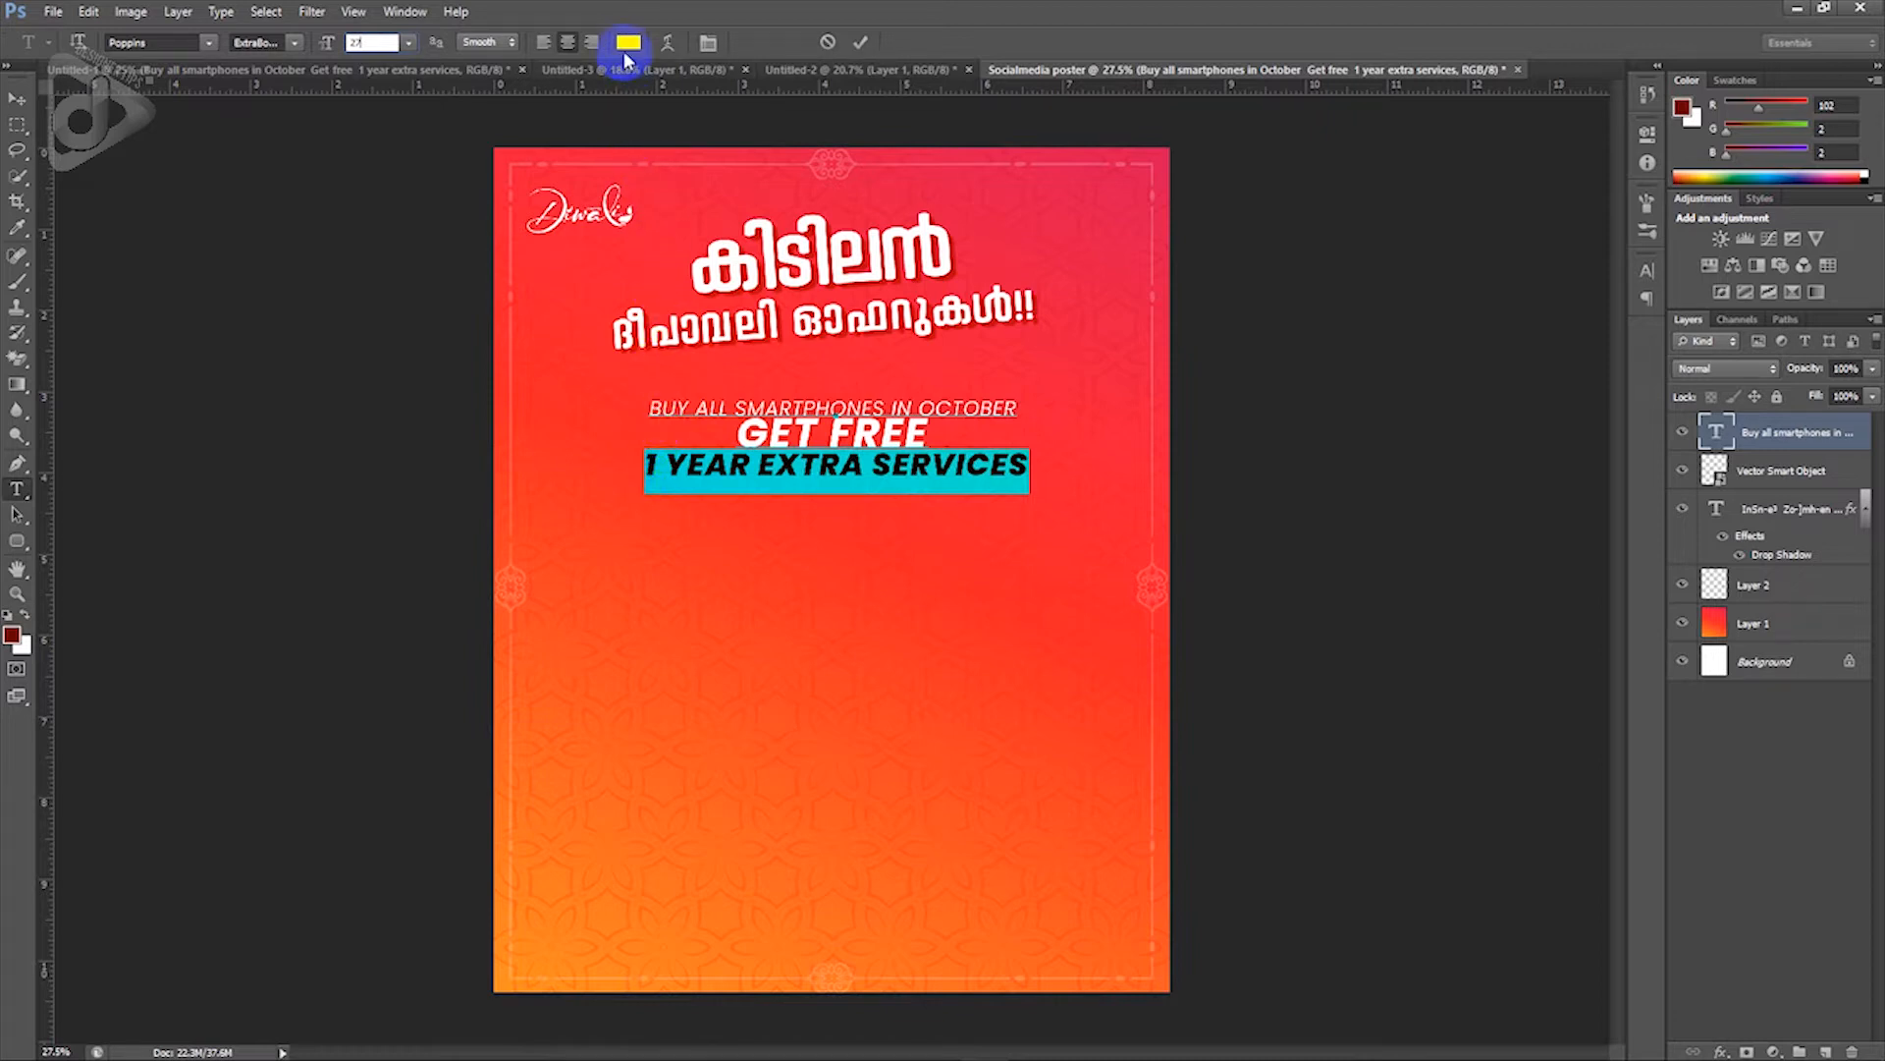
Step: Colour the 1 YEAR EXTRA SERVICES line bright yellow (ffea00)
left_click(628, 42)
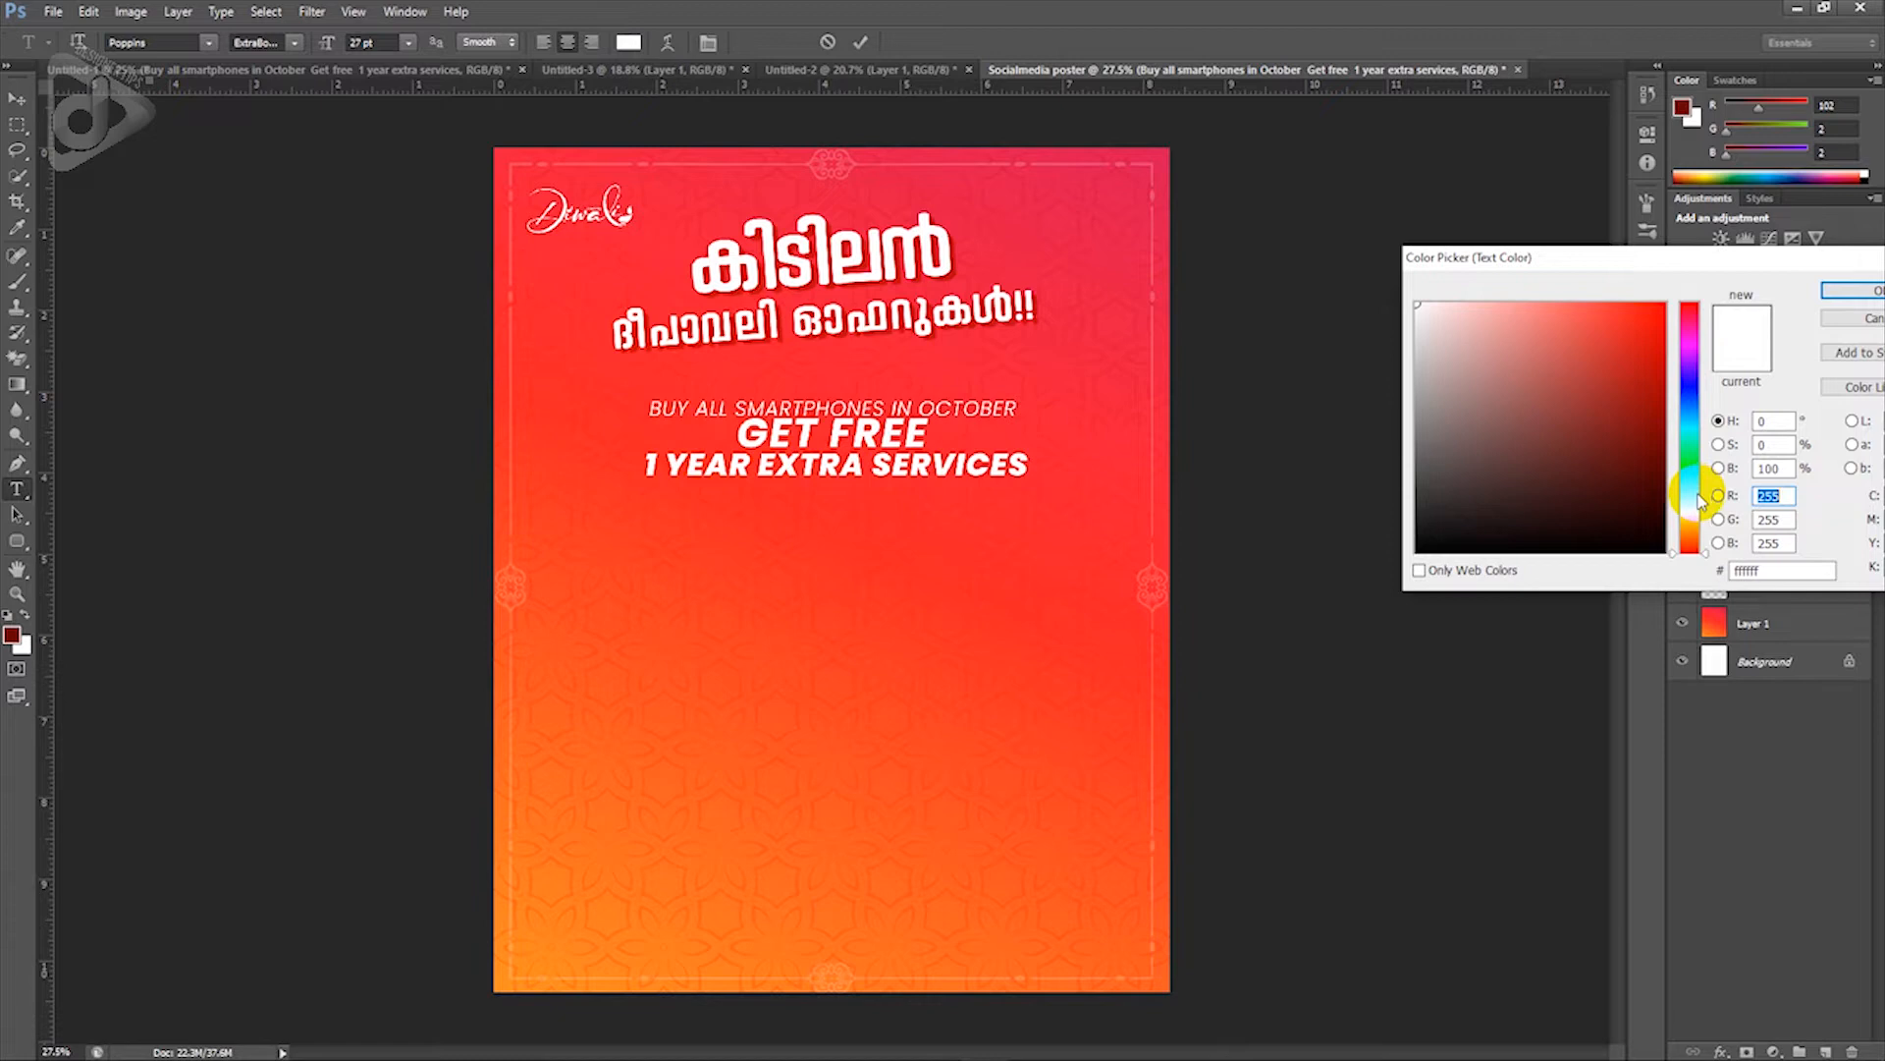
left_click(1690, 509)
left_click(1664, 303)
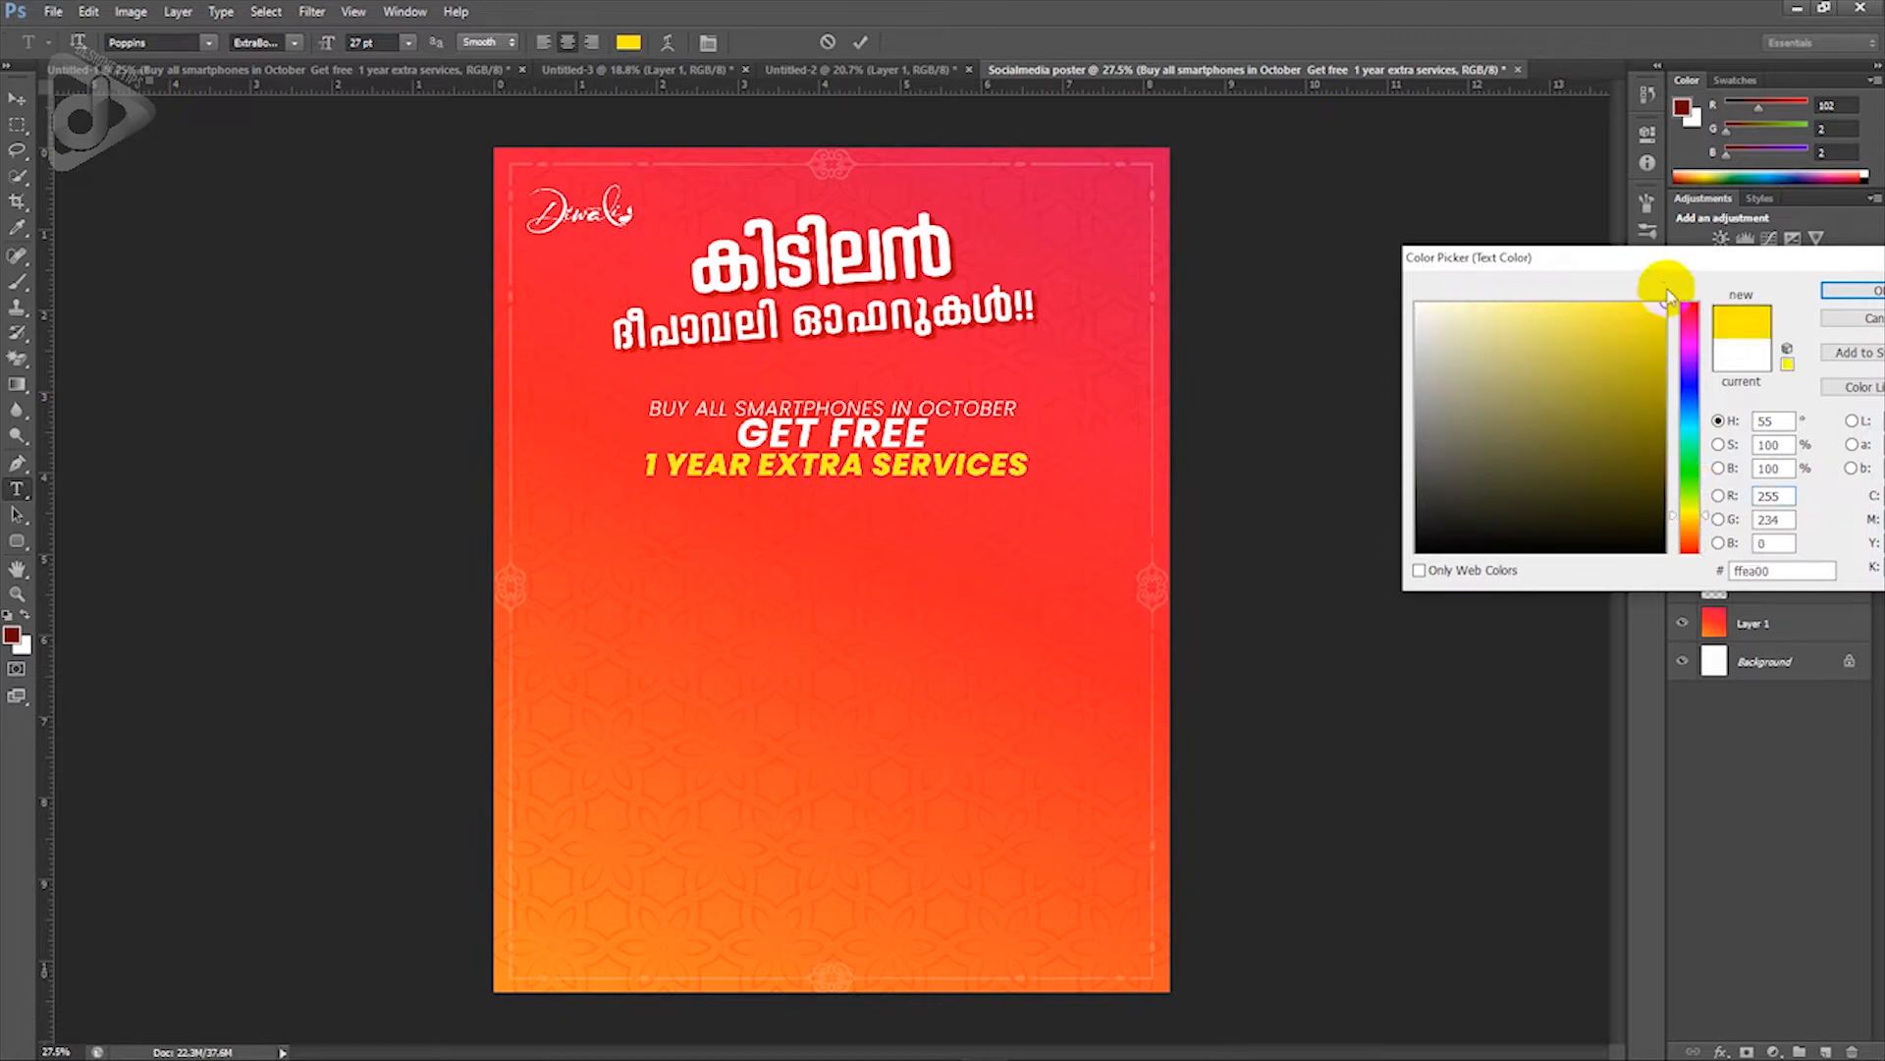
left_click(1848, 295)
left_click(841, 463)
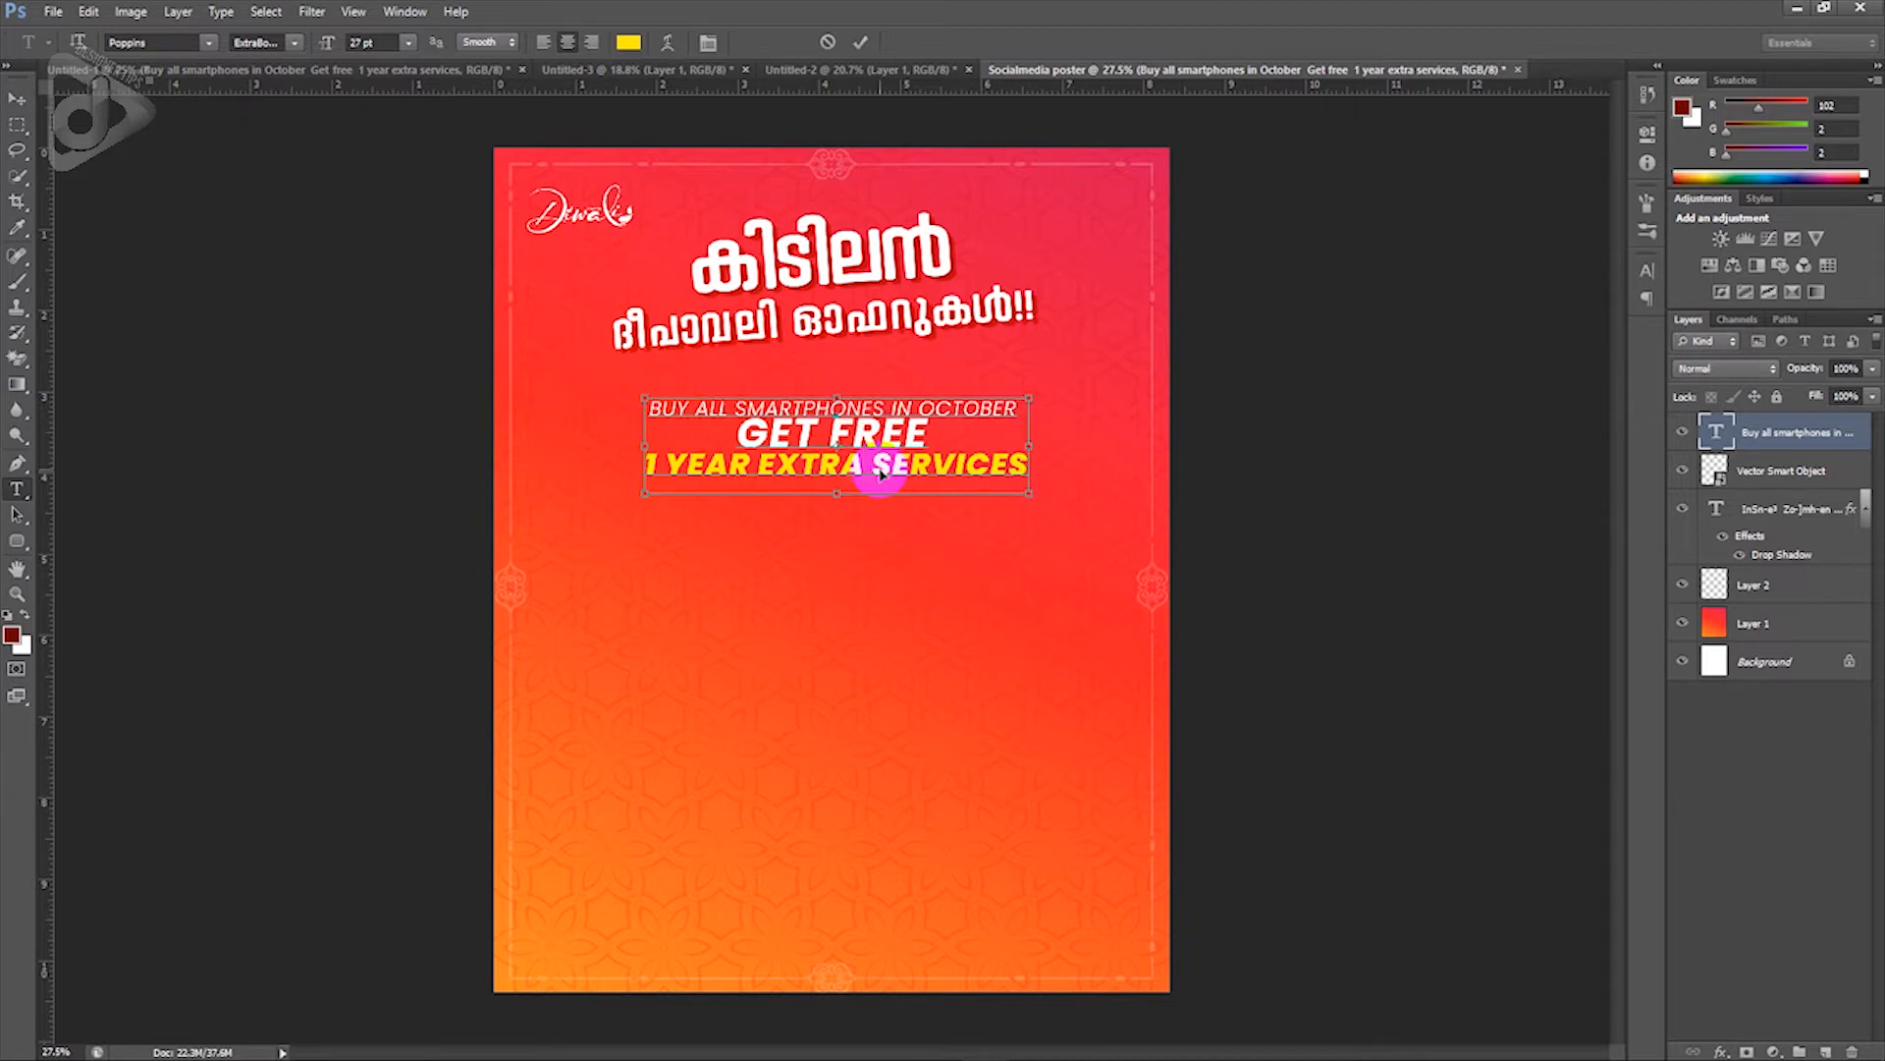
Step: Adjust the leading of all three offer lines, trying 12 pt then spreading them apart
key("ctrl+a")
key("ctrl+t")
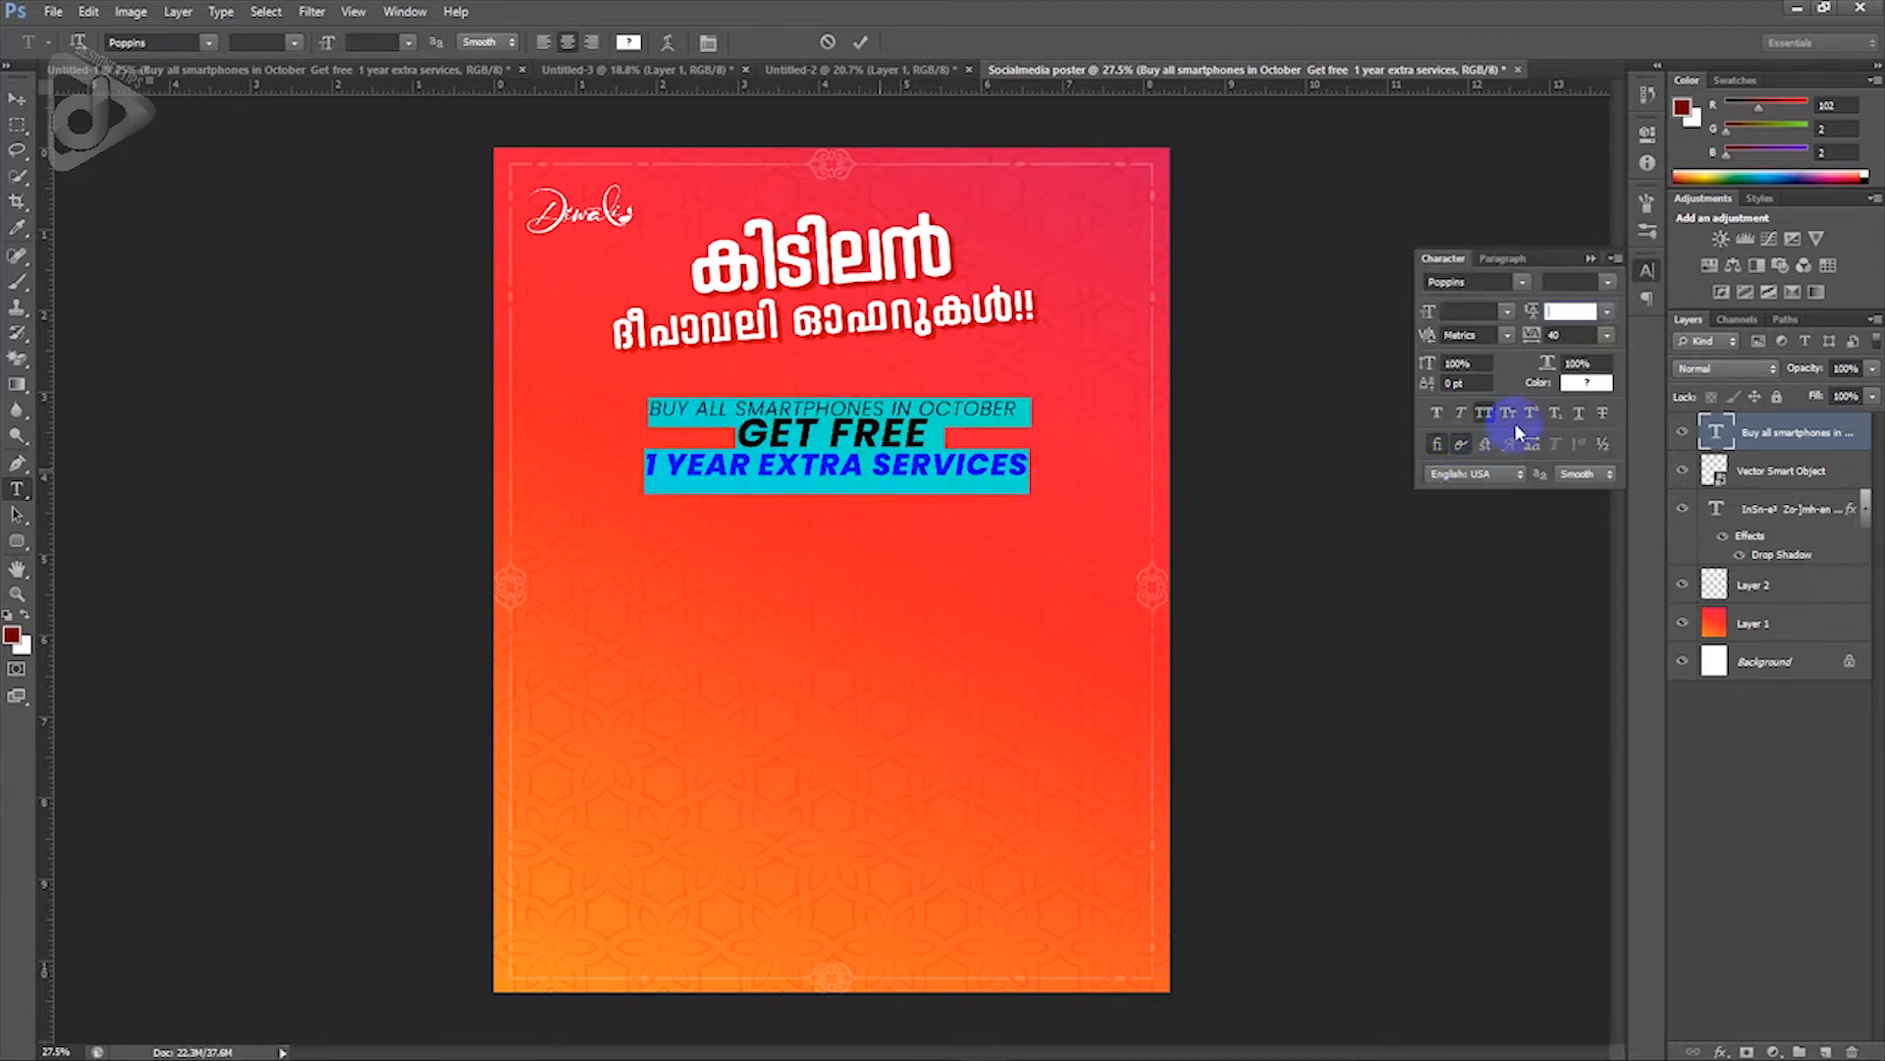
left_click(1607, 312)
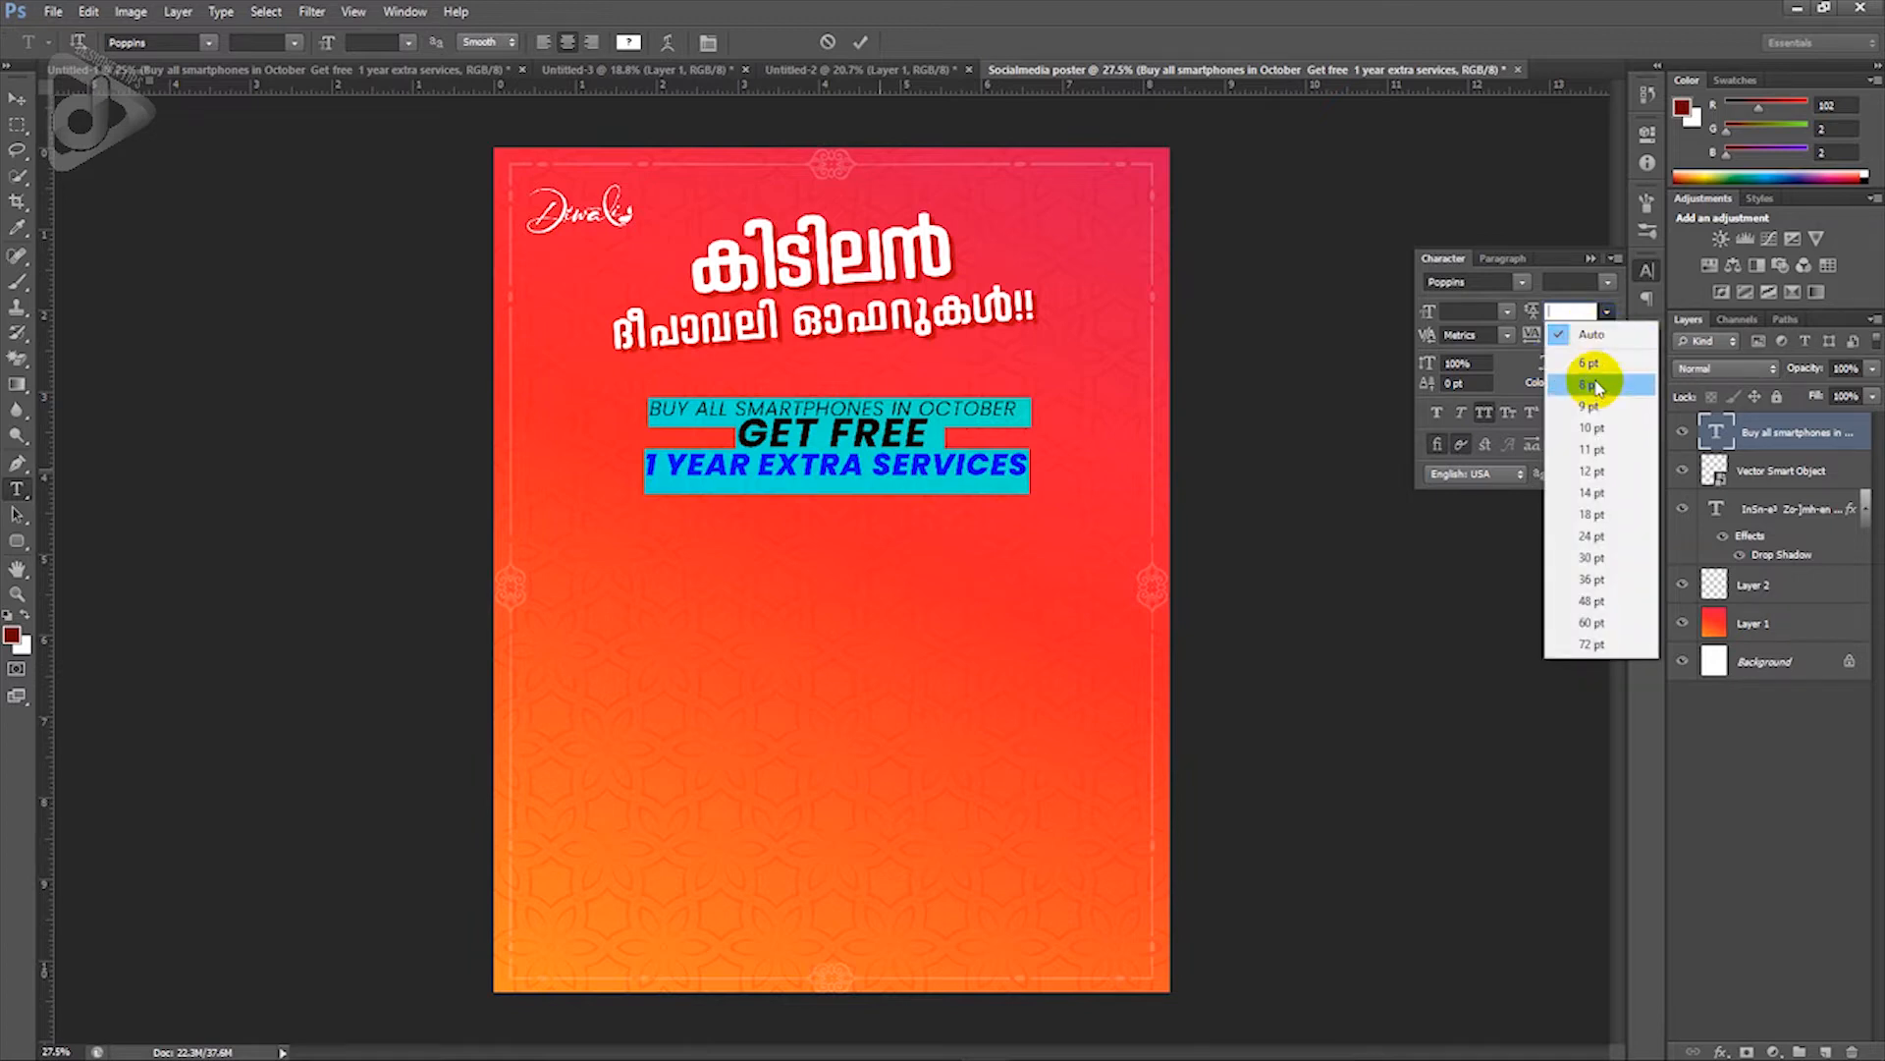
left_click(1597, 472)
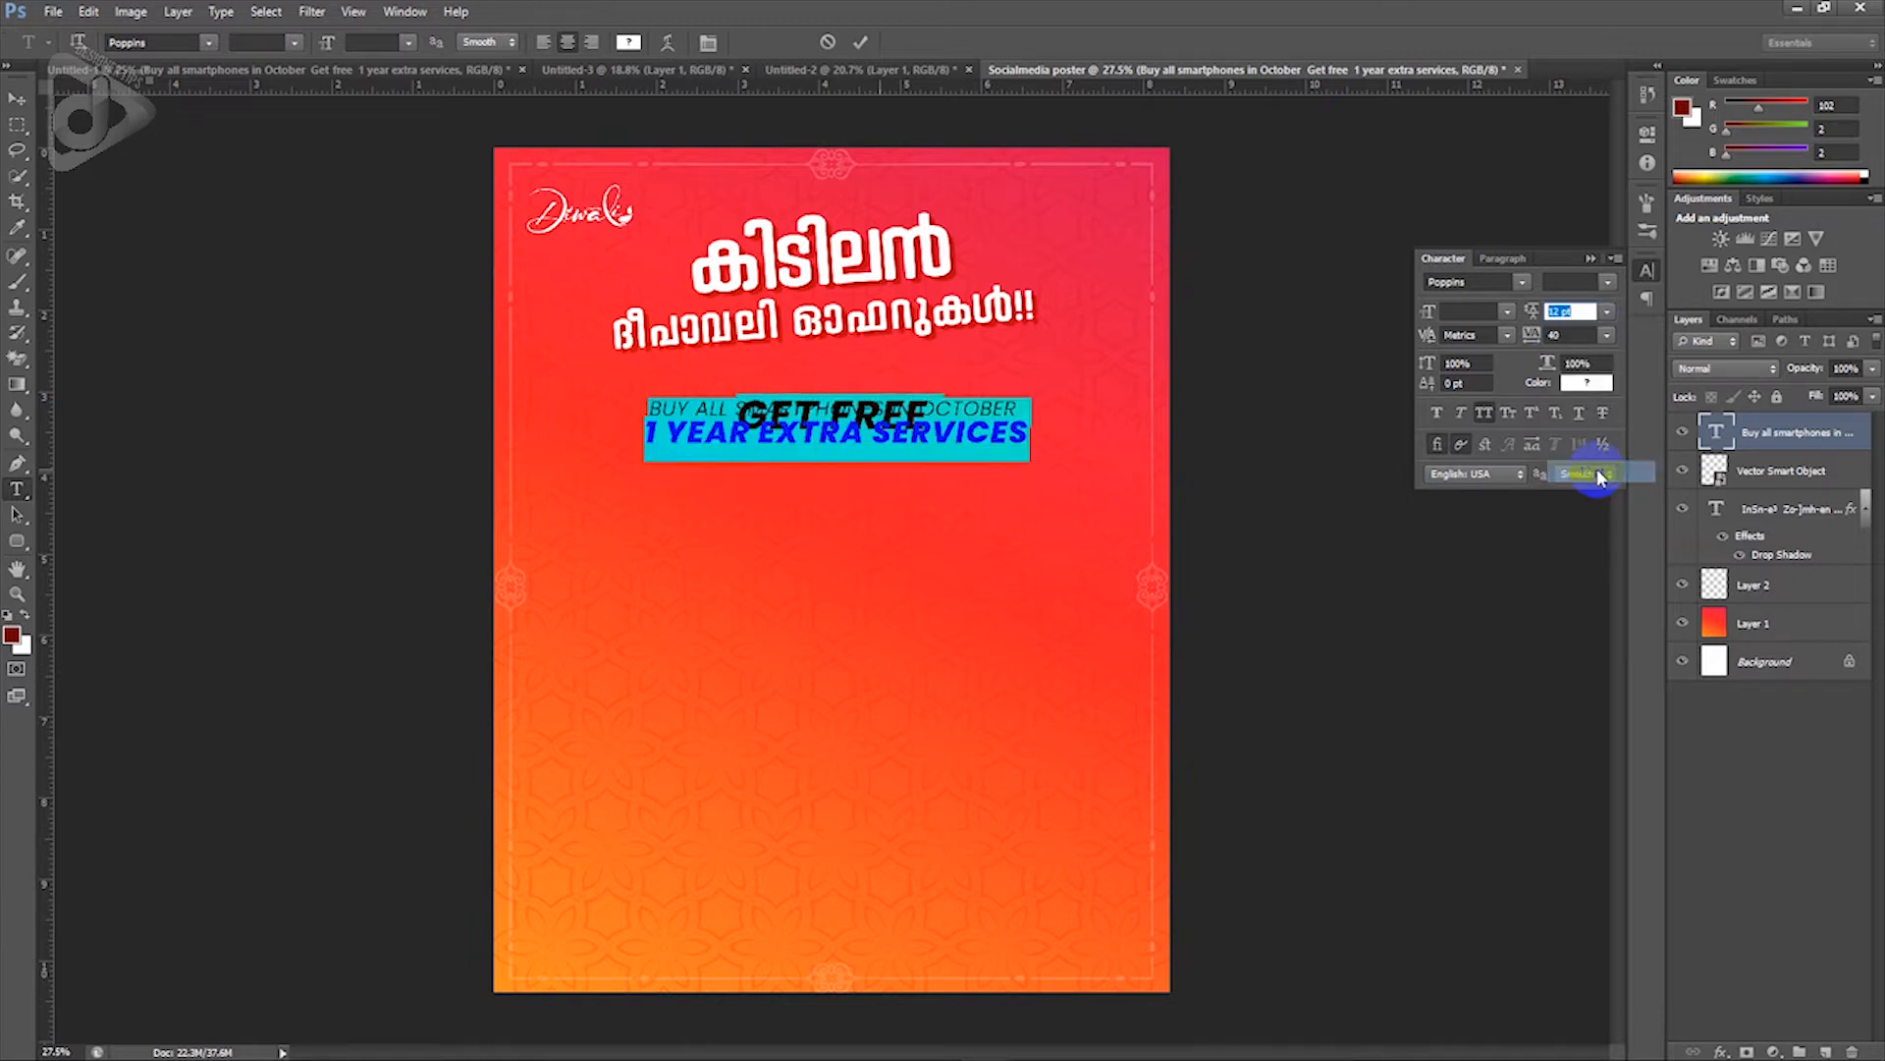
left_click_drag(1534, 319, 1559, 314)
Step: Tighten the 1 YEAR line's leading to 28 pt, then shift the text block up and left
left_click_drag(1027, 486, 636, 494)
left_click(1532, 316)
left_click_drag(1532, 316, 1526, 321)
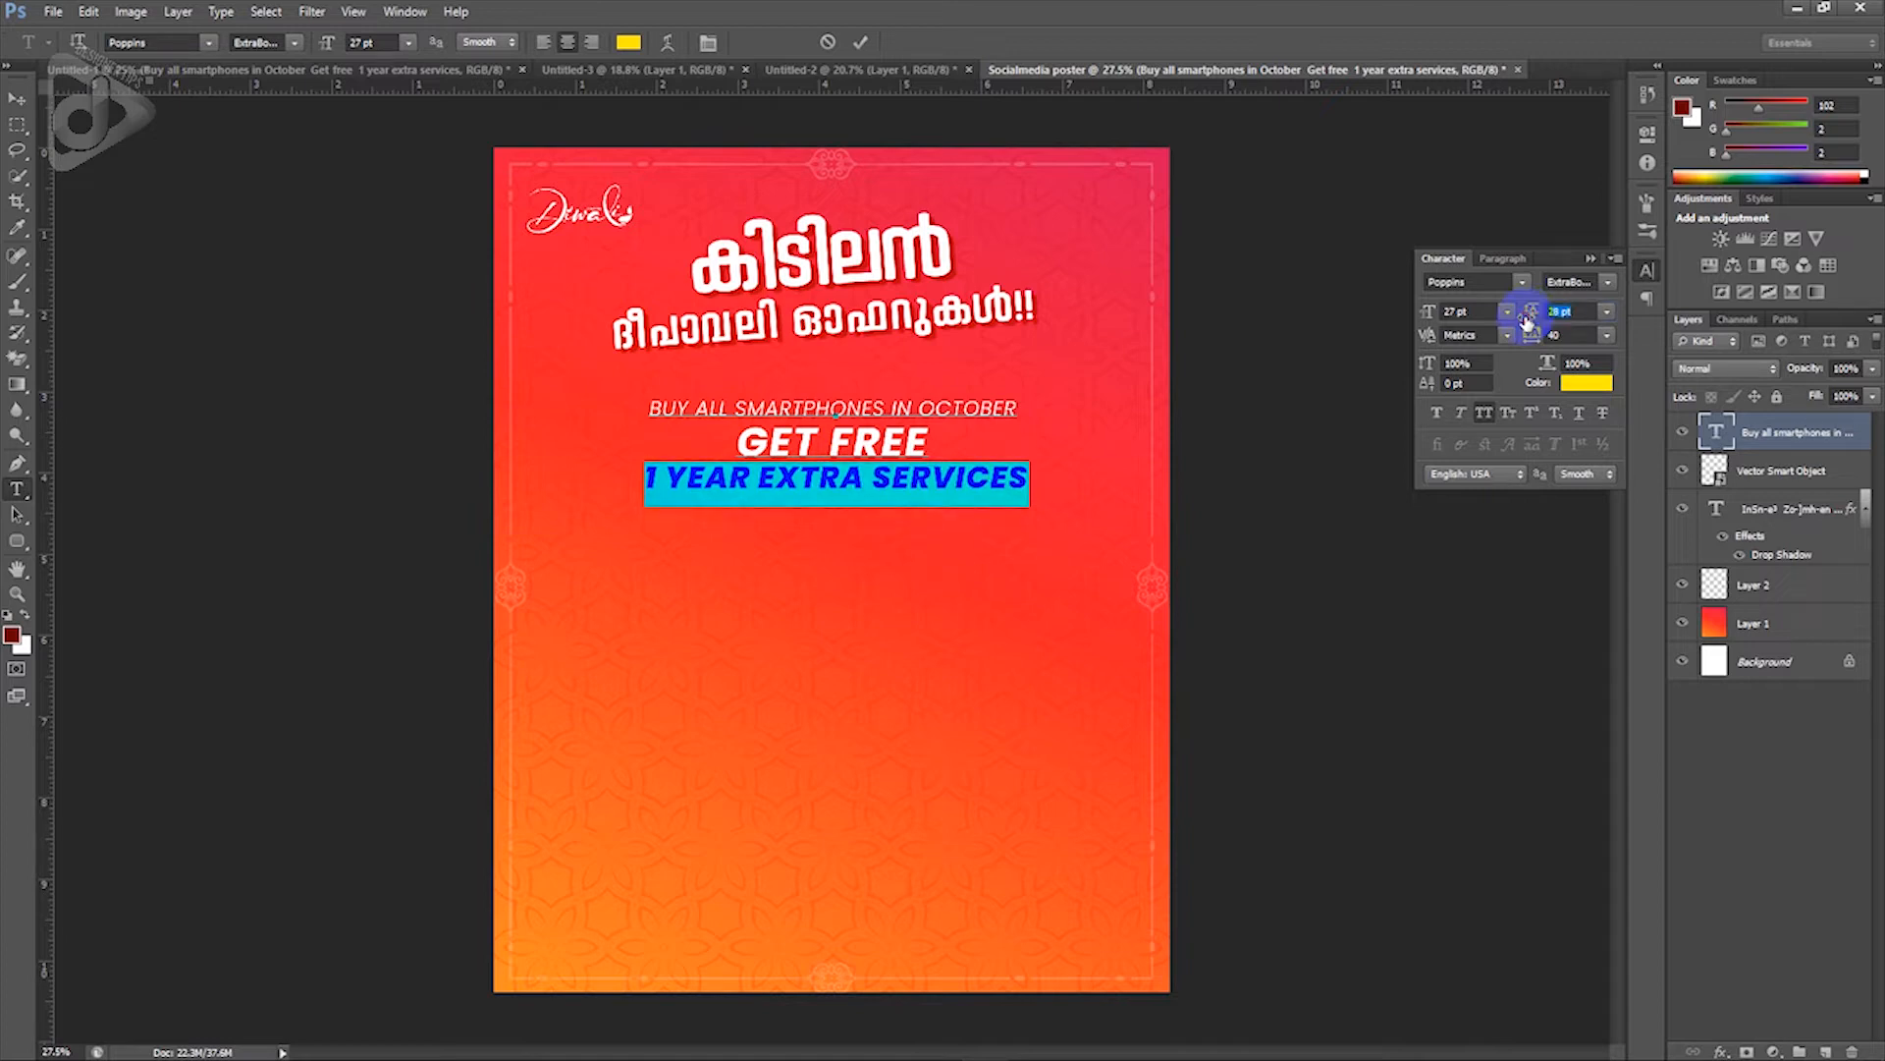
left_click(1590, 260)
left_click(842, 475)
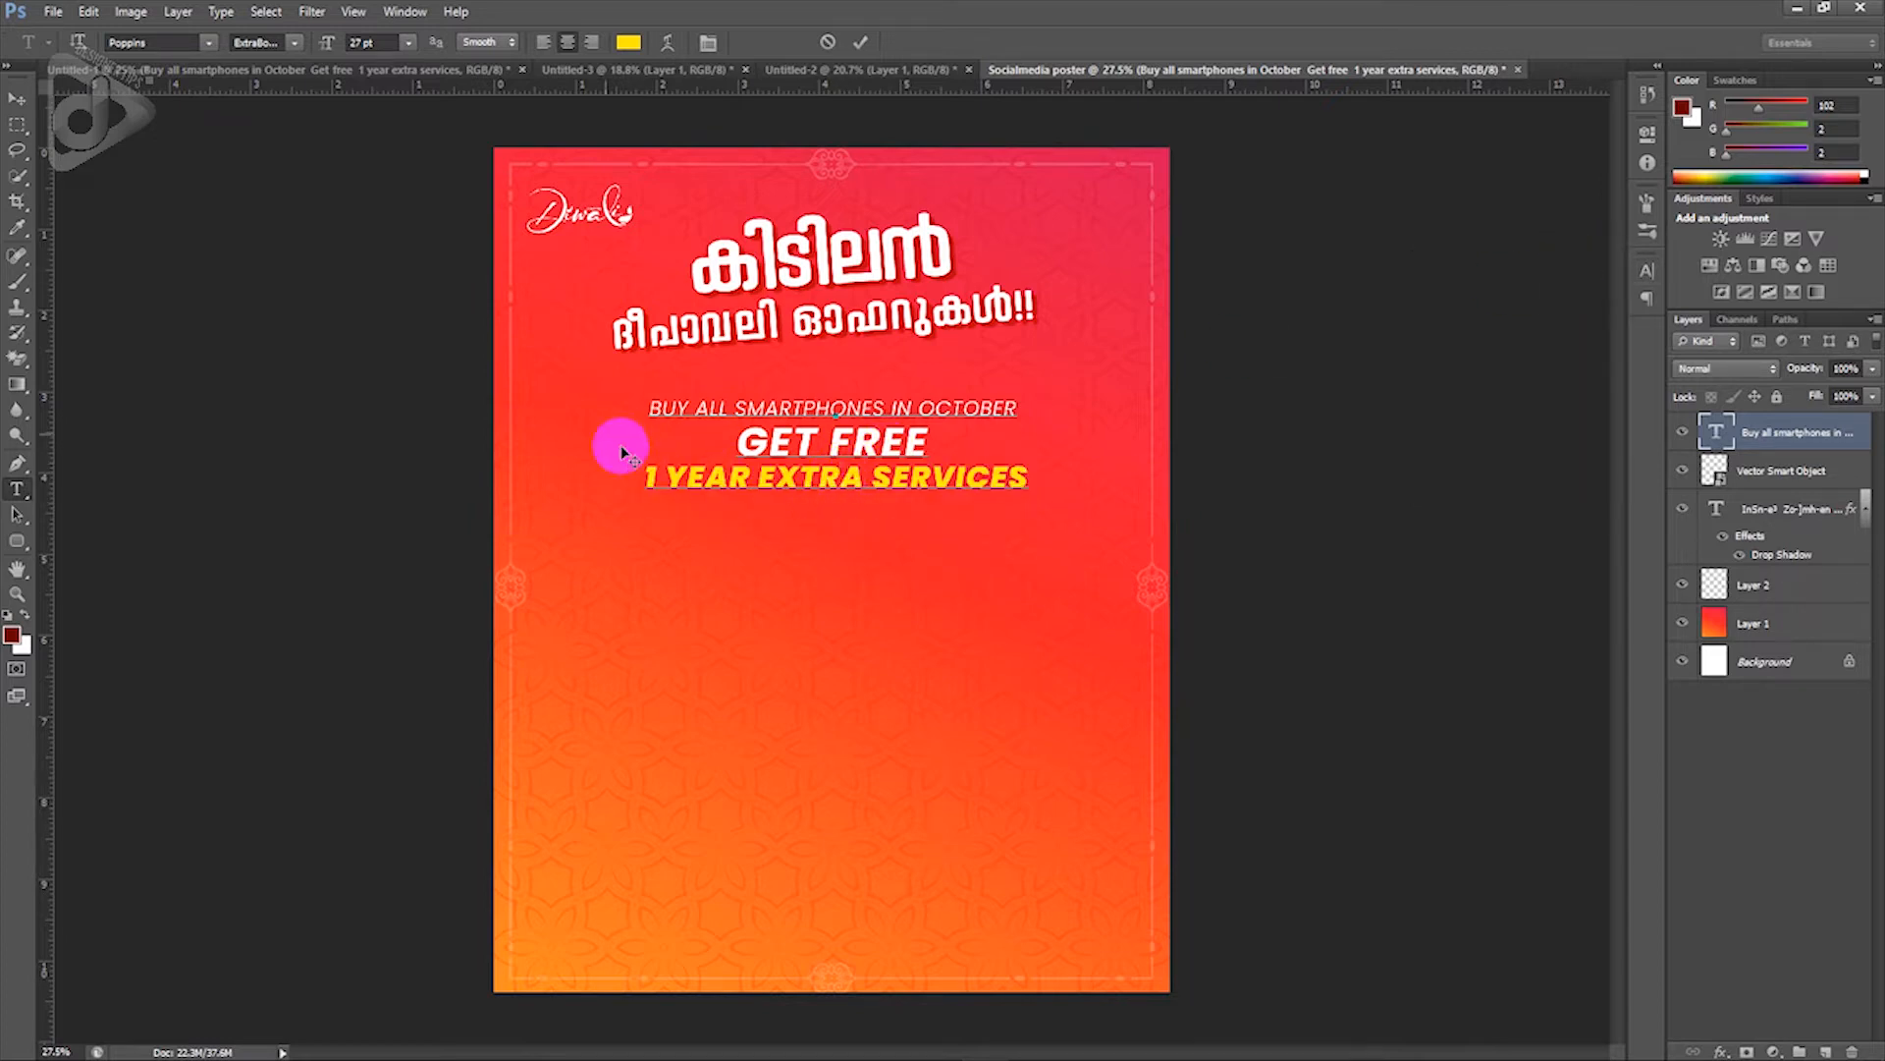
left_click(17, 98)
mouse_move(944, 496)
left_mouse_down()
mouse_move(959, 492)
mouse_move(897, 475)
mouse_move(883, 492)
mouse_move(913, 489)
left_mouse_up()
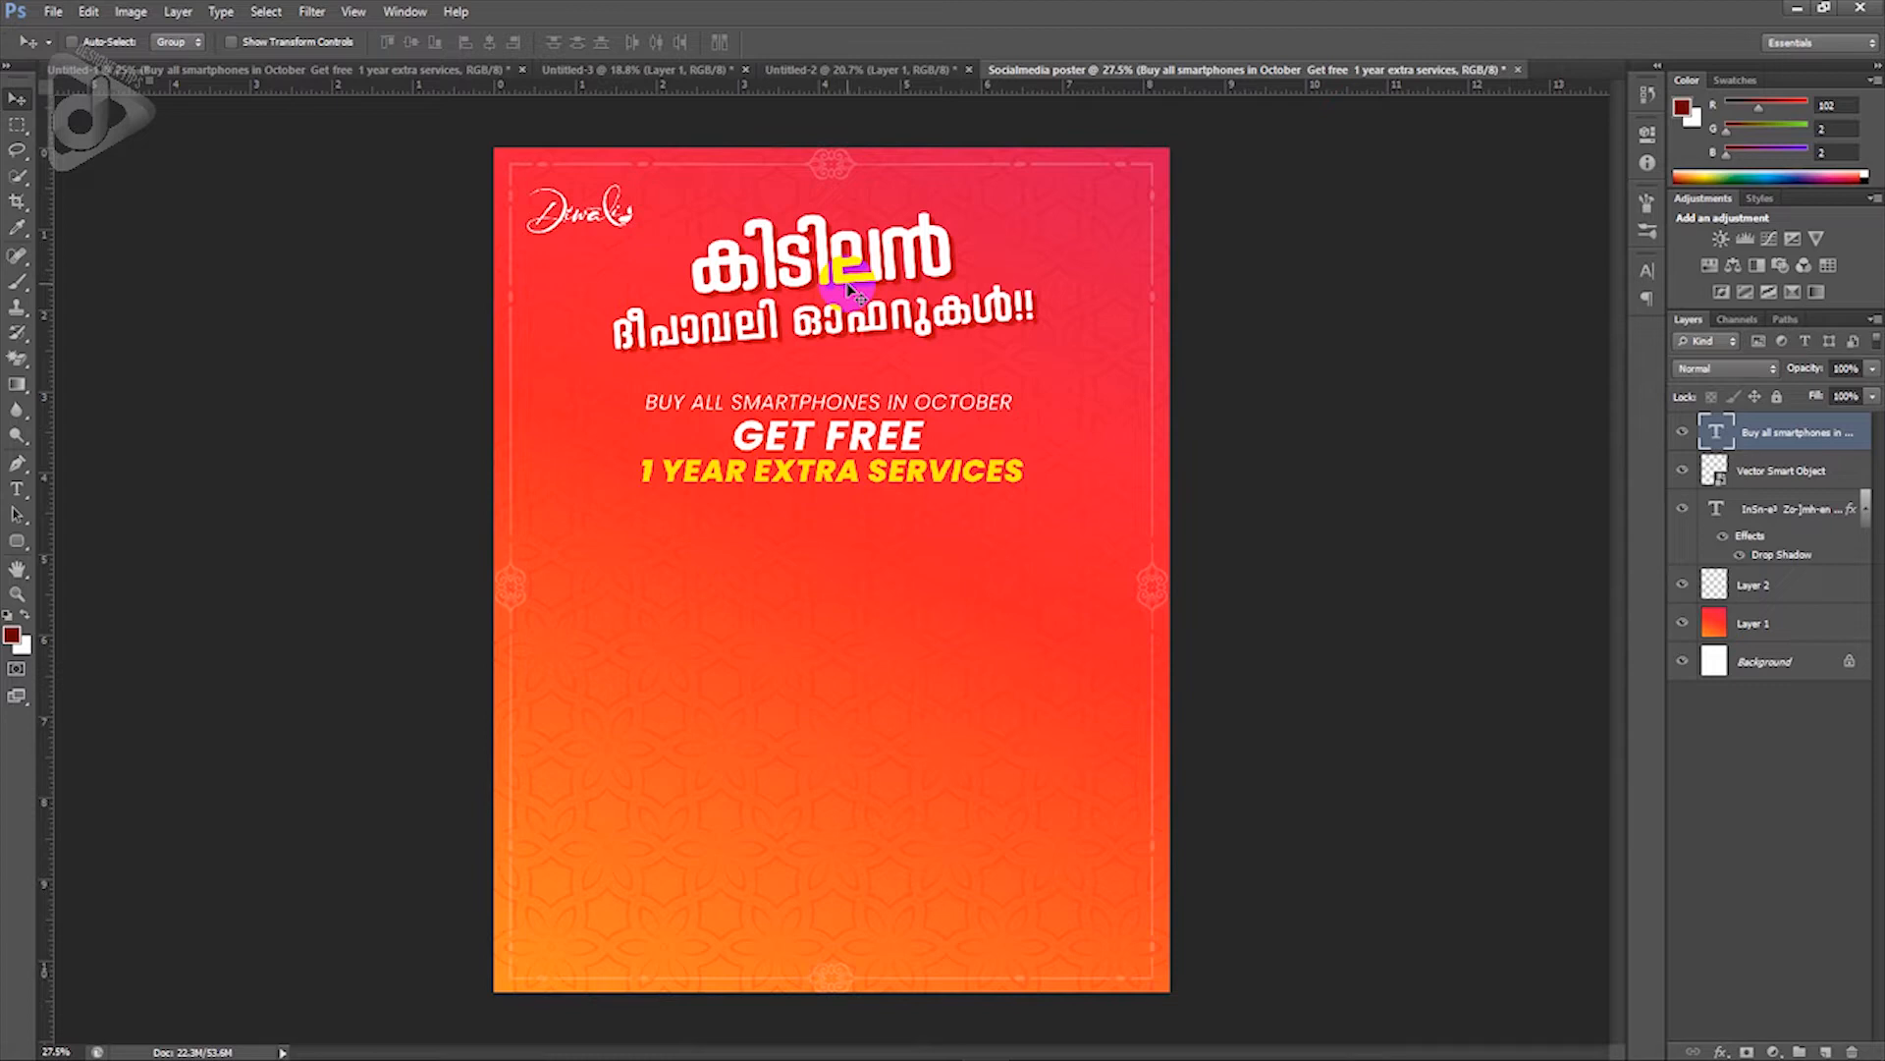
Step: Copy the Malayalam headline's layer style and paste it onto the English offer text layer
left_click(1789, 505)
right_click(1789, 503)
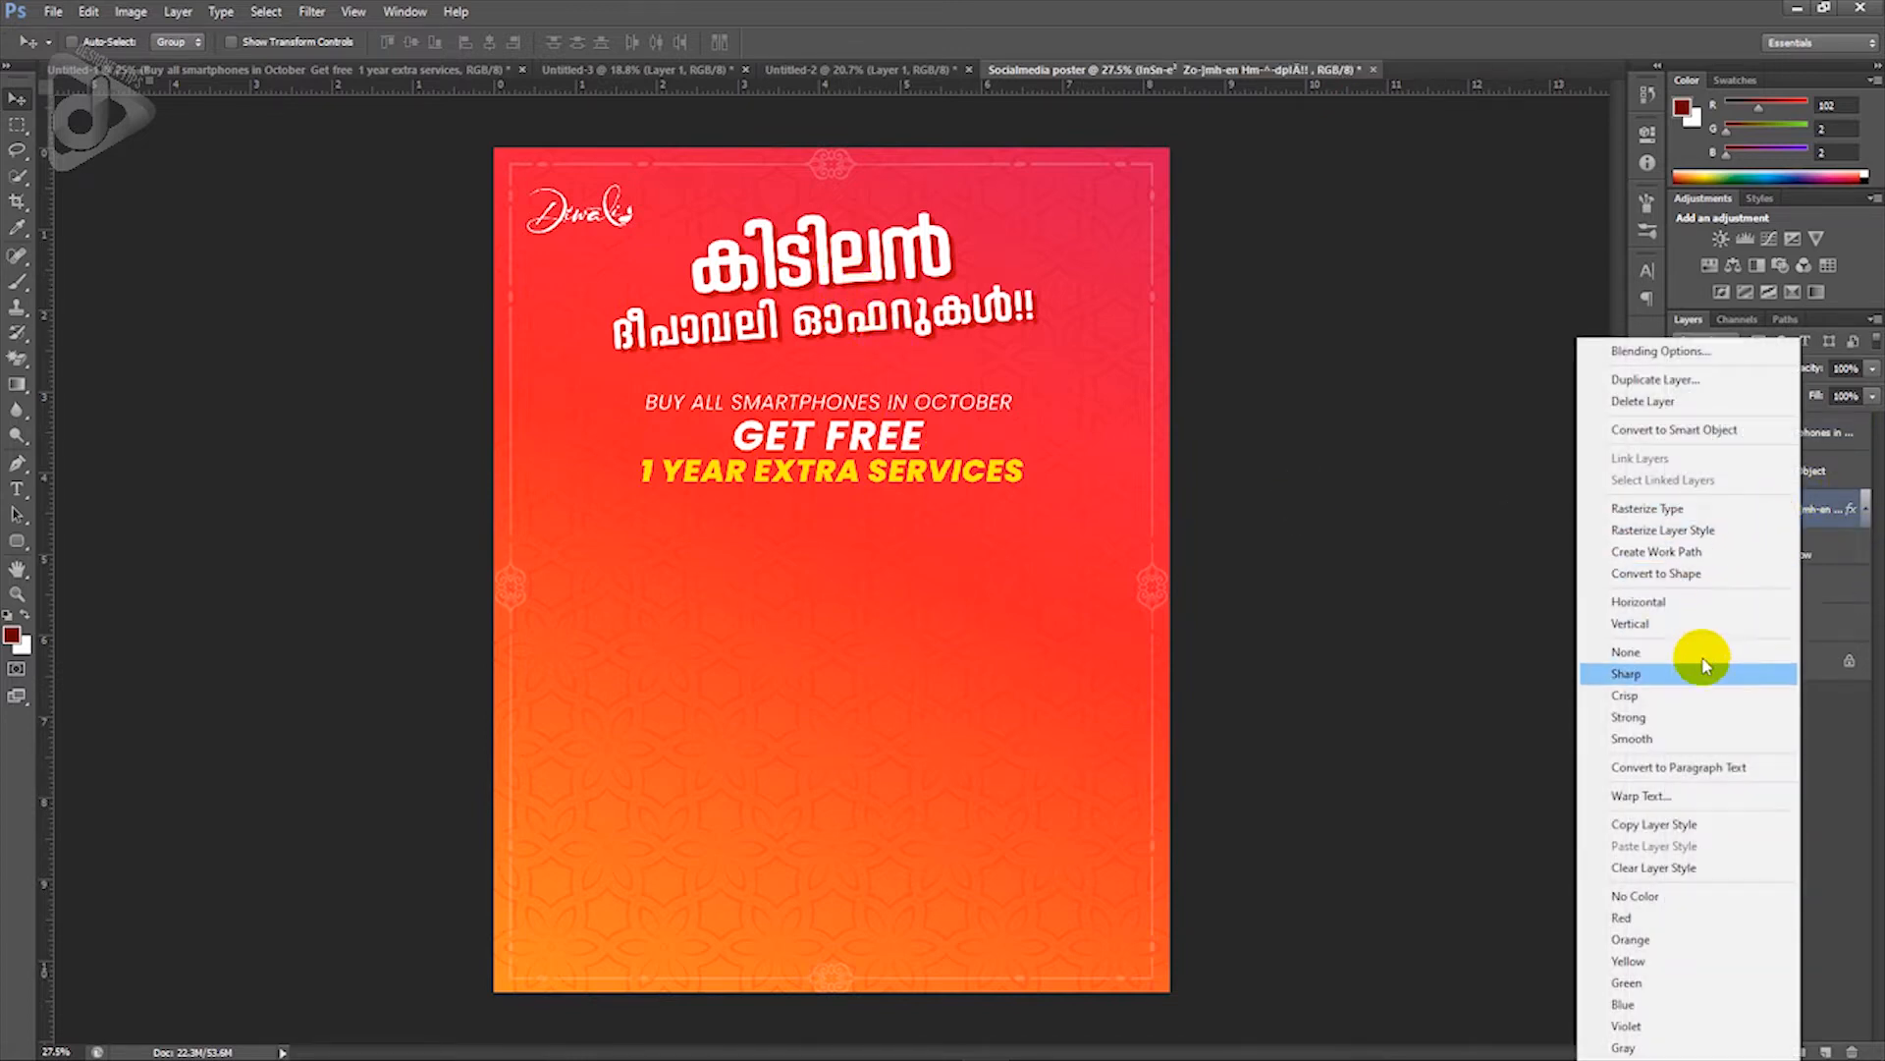
left_click(1683, 823)
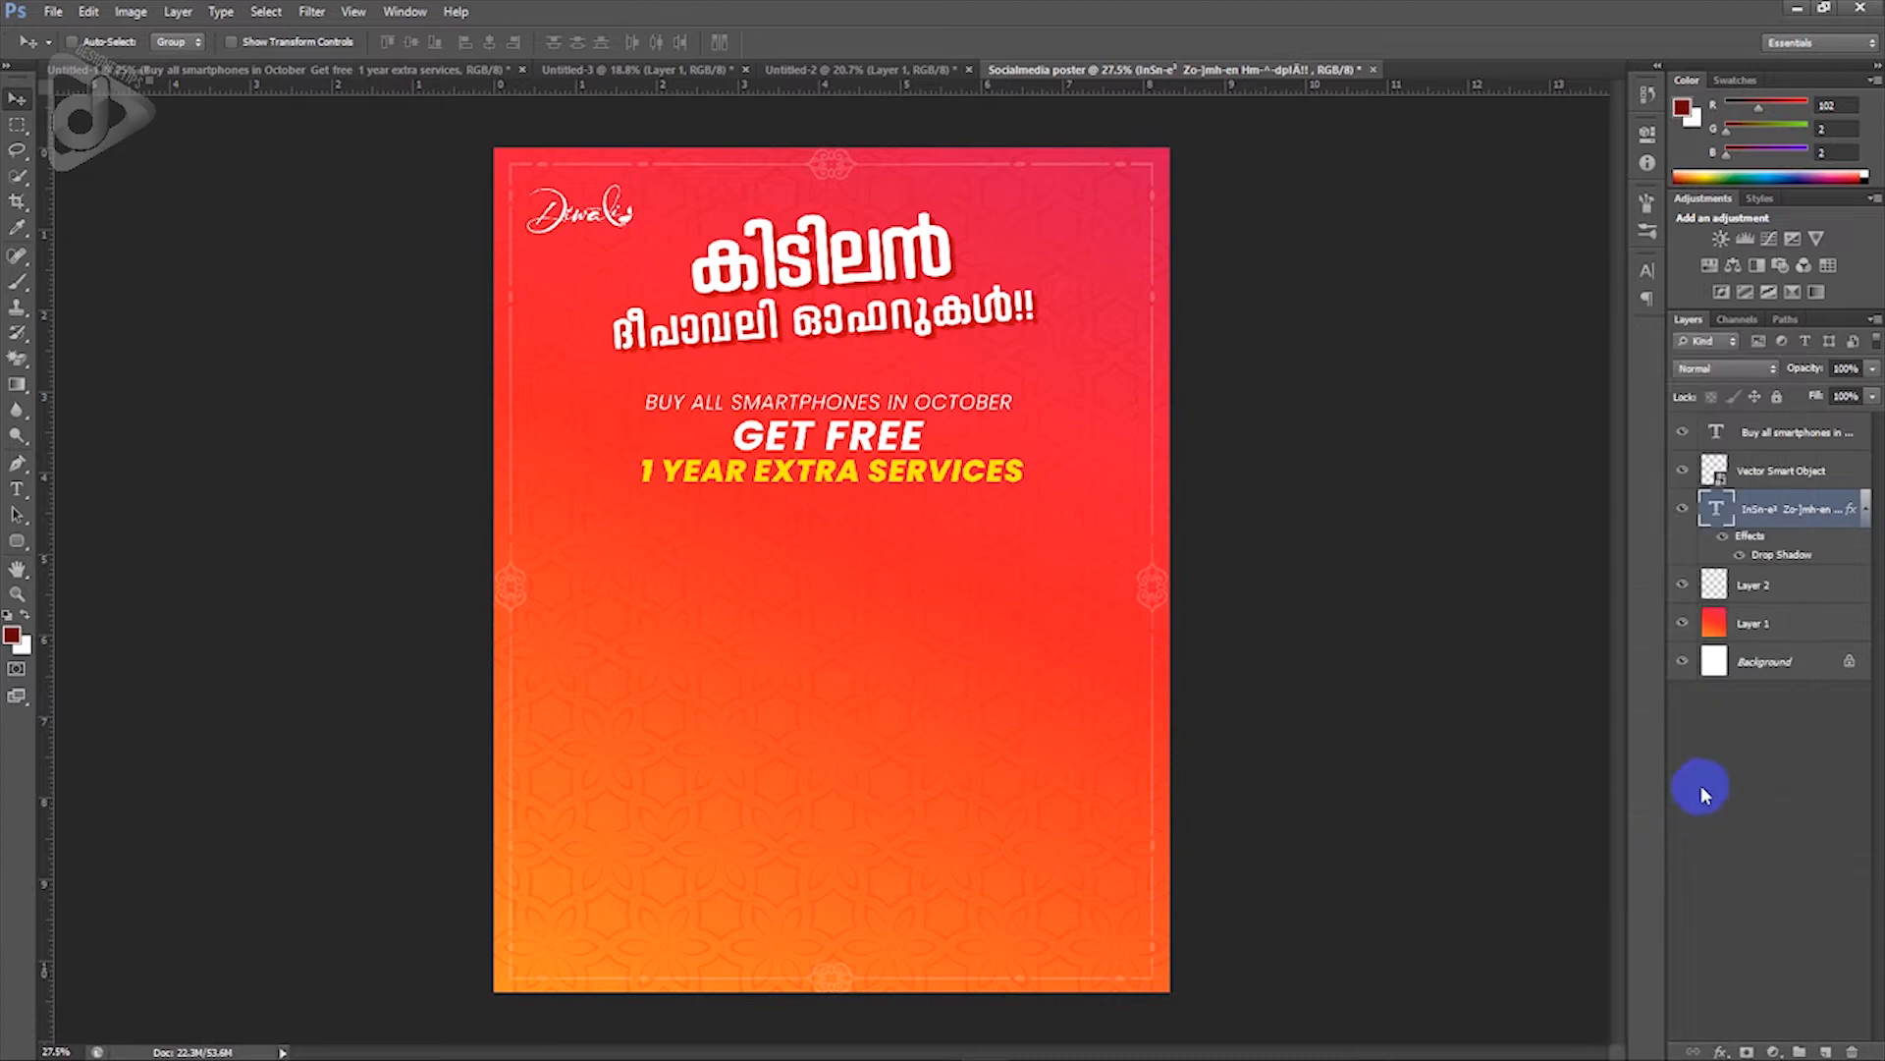
left_click(1785, 437)
right_click(1786, 439)
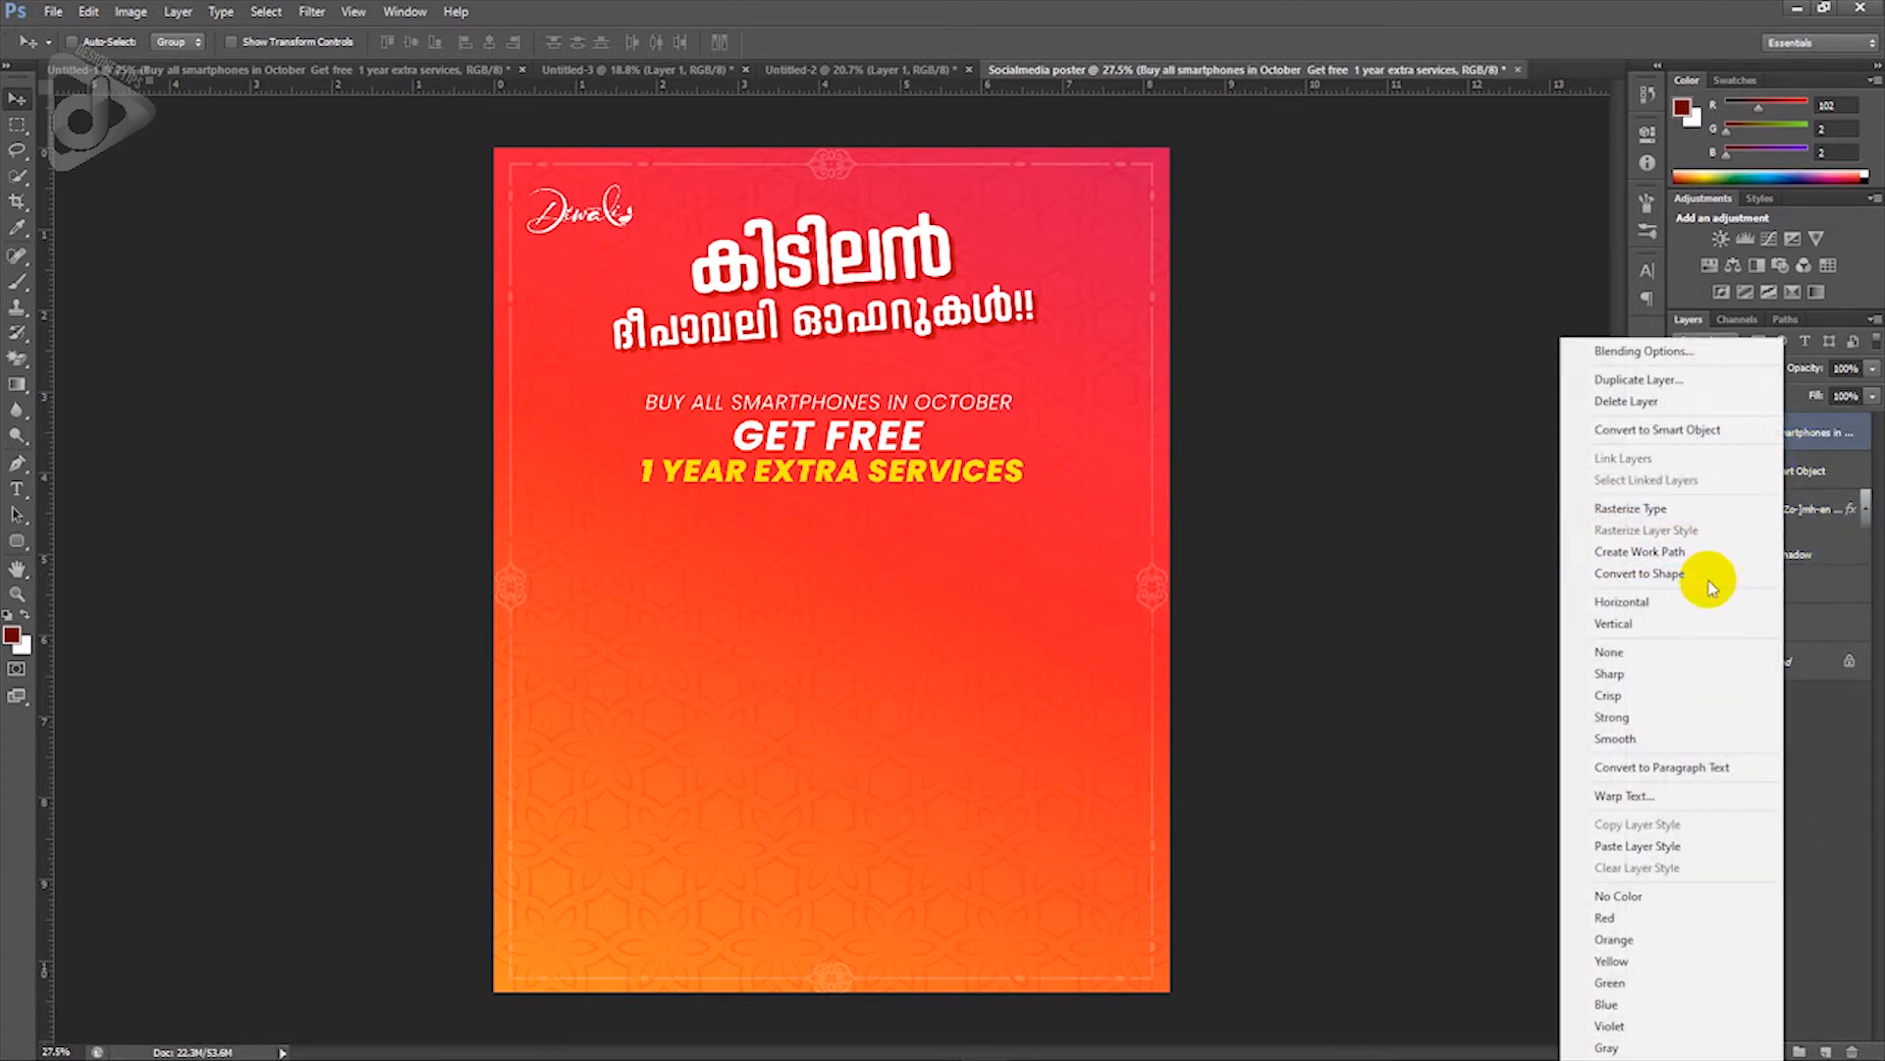
left_click(1669, 847)
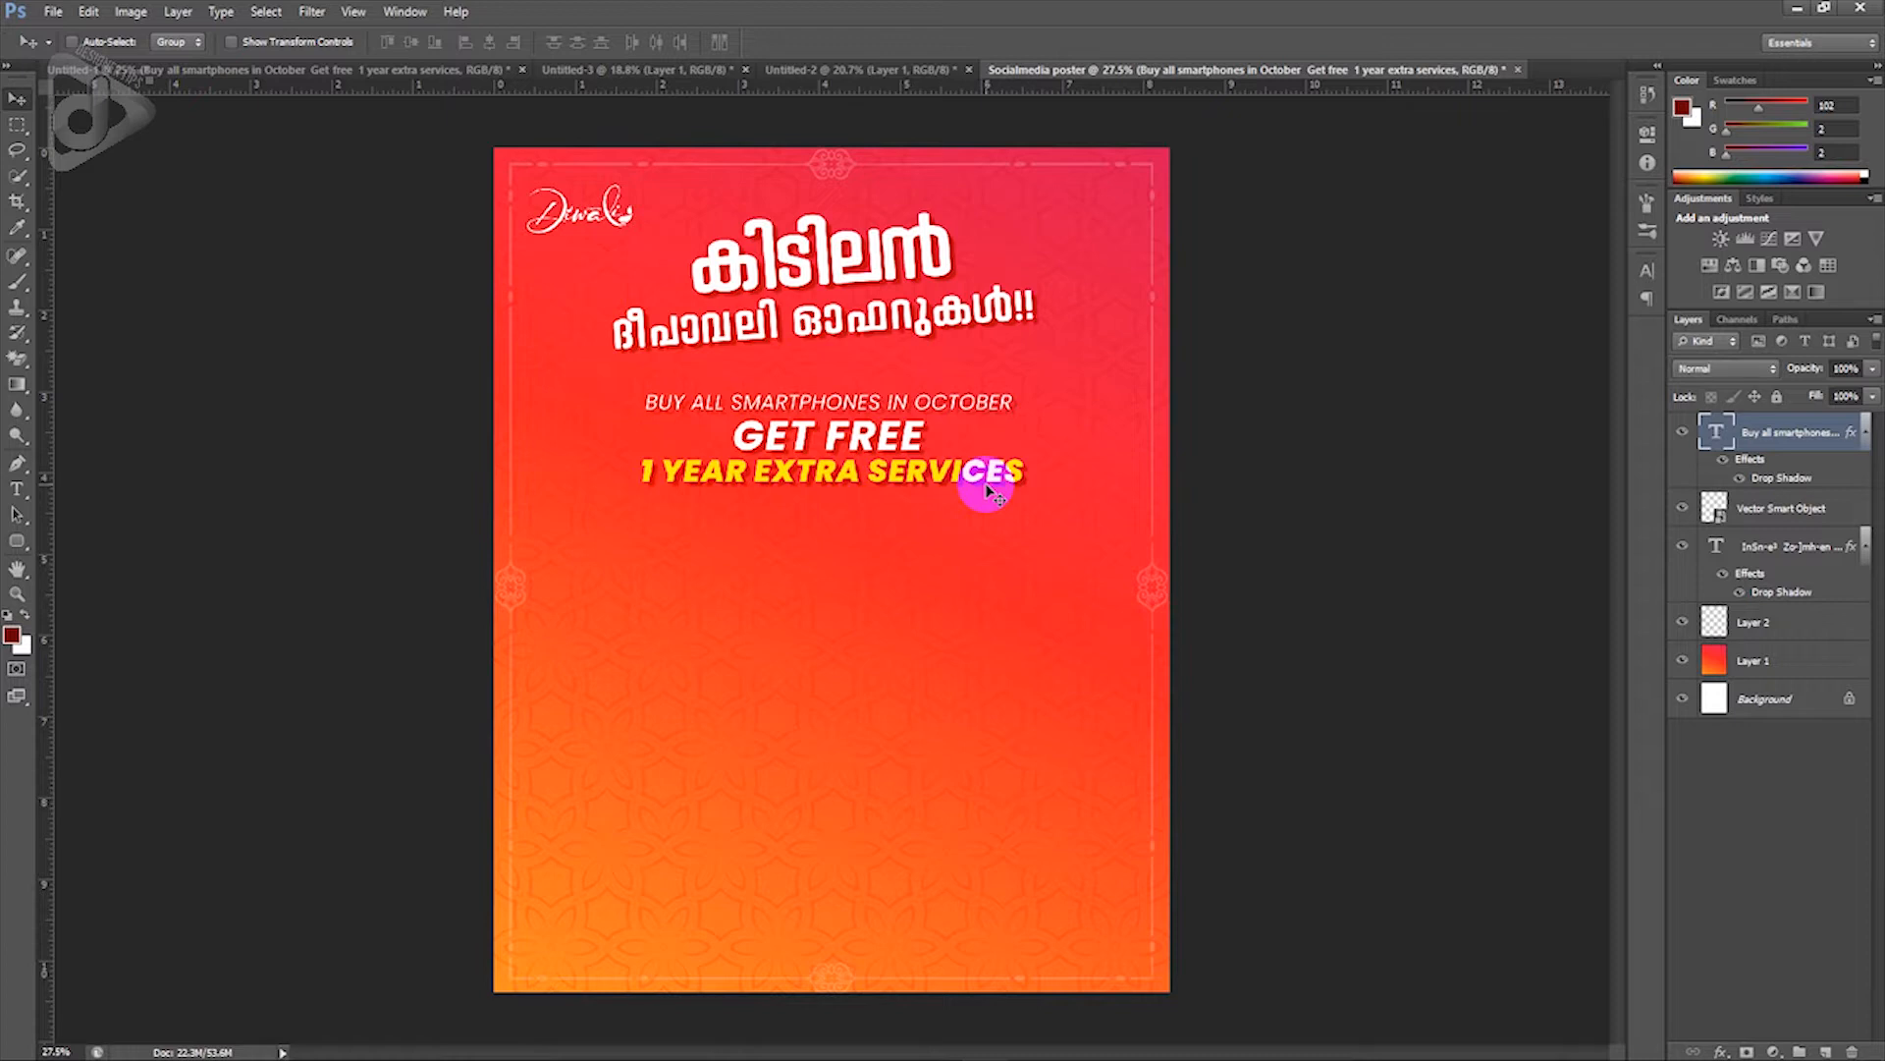
Step: Review the offer text's drop shadow settings and nudge the block one pixel up, two left
double_click(1786, 479)
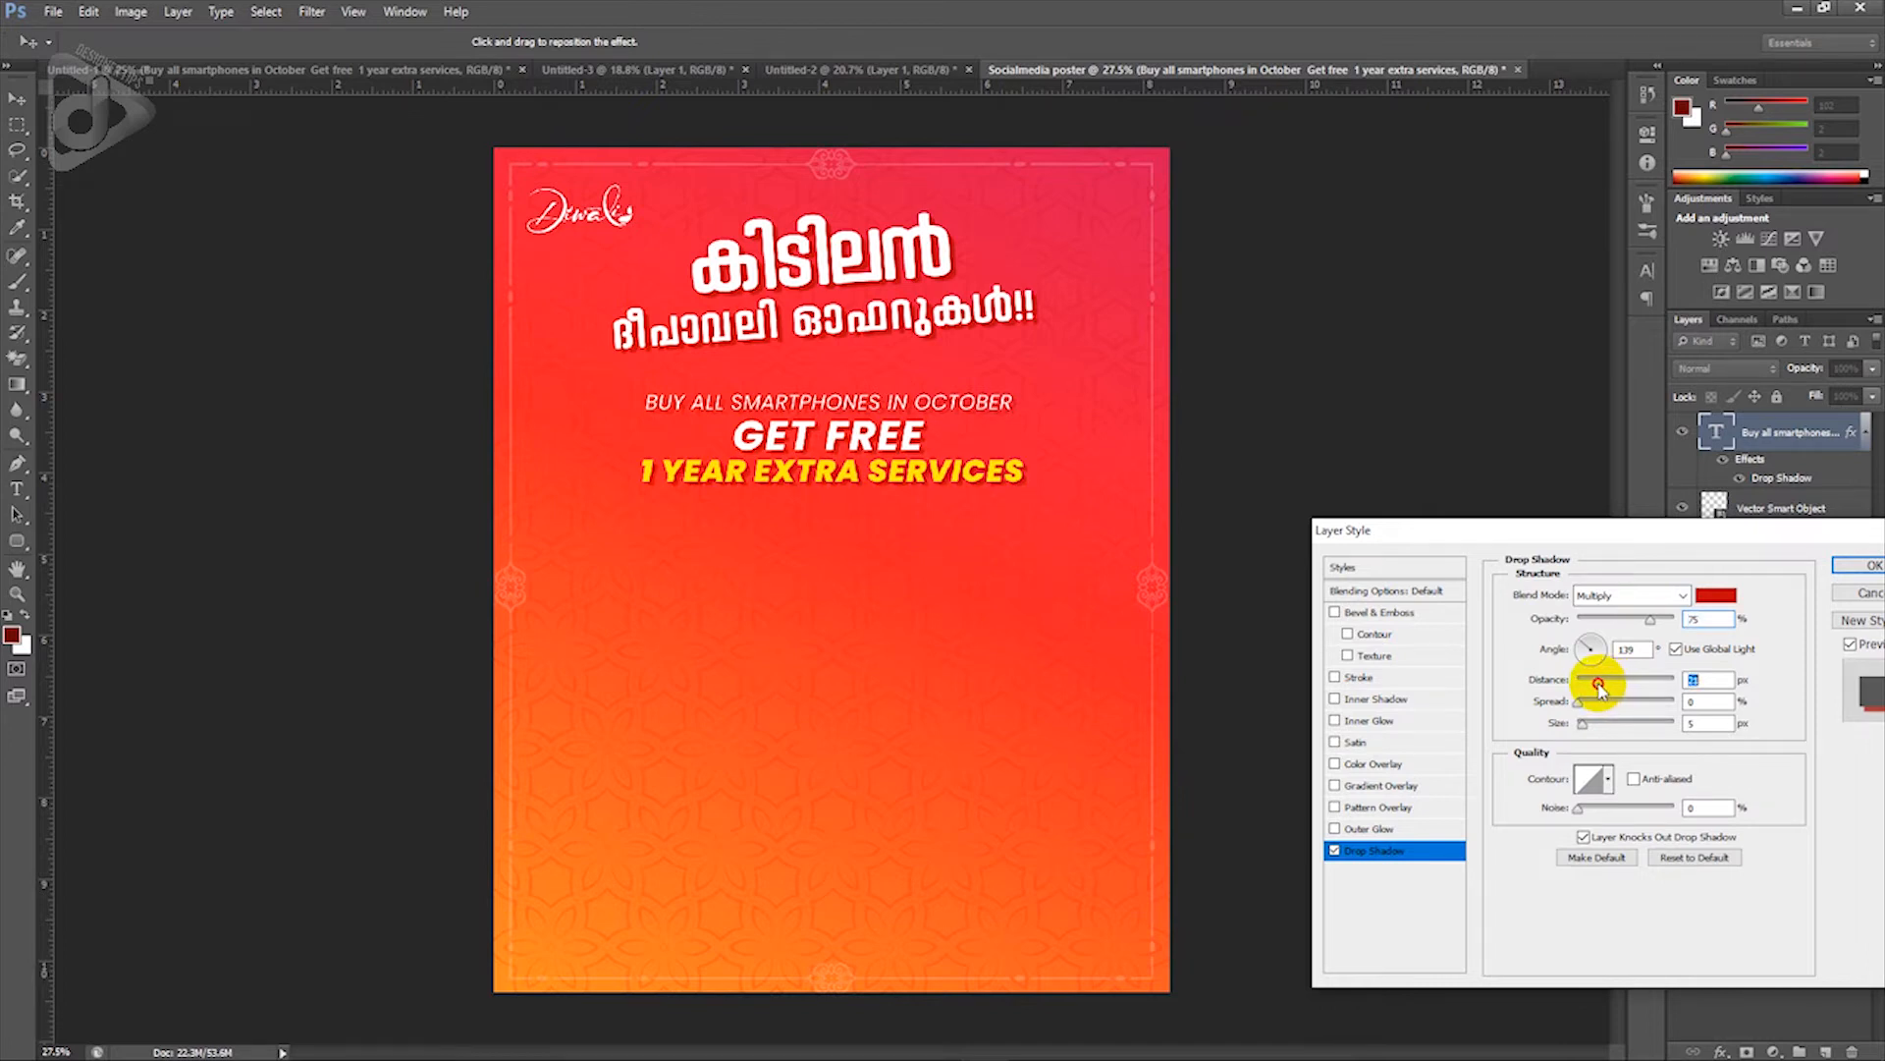
left_click(1854, 567)
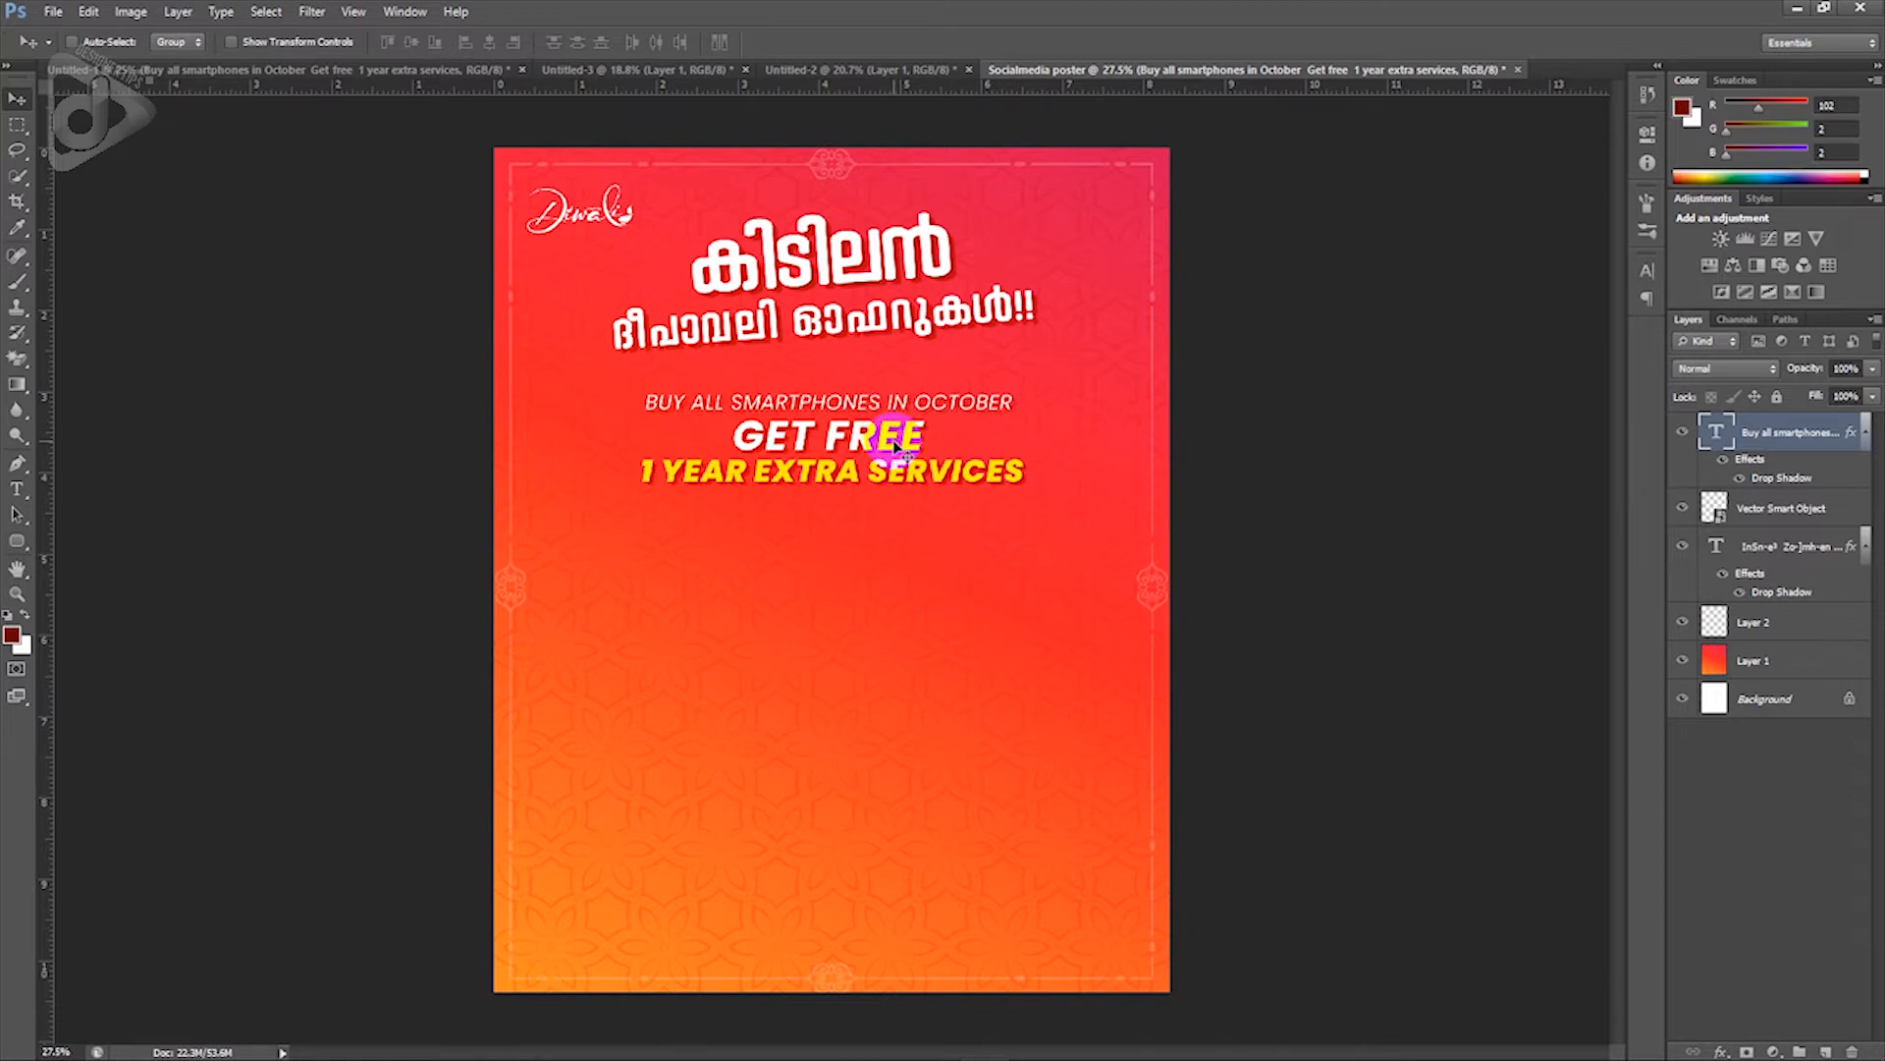
key("Up")
key("Up")
key("Left")
key("Left")
key("Left")
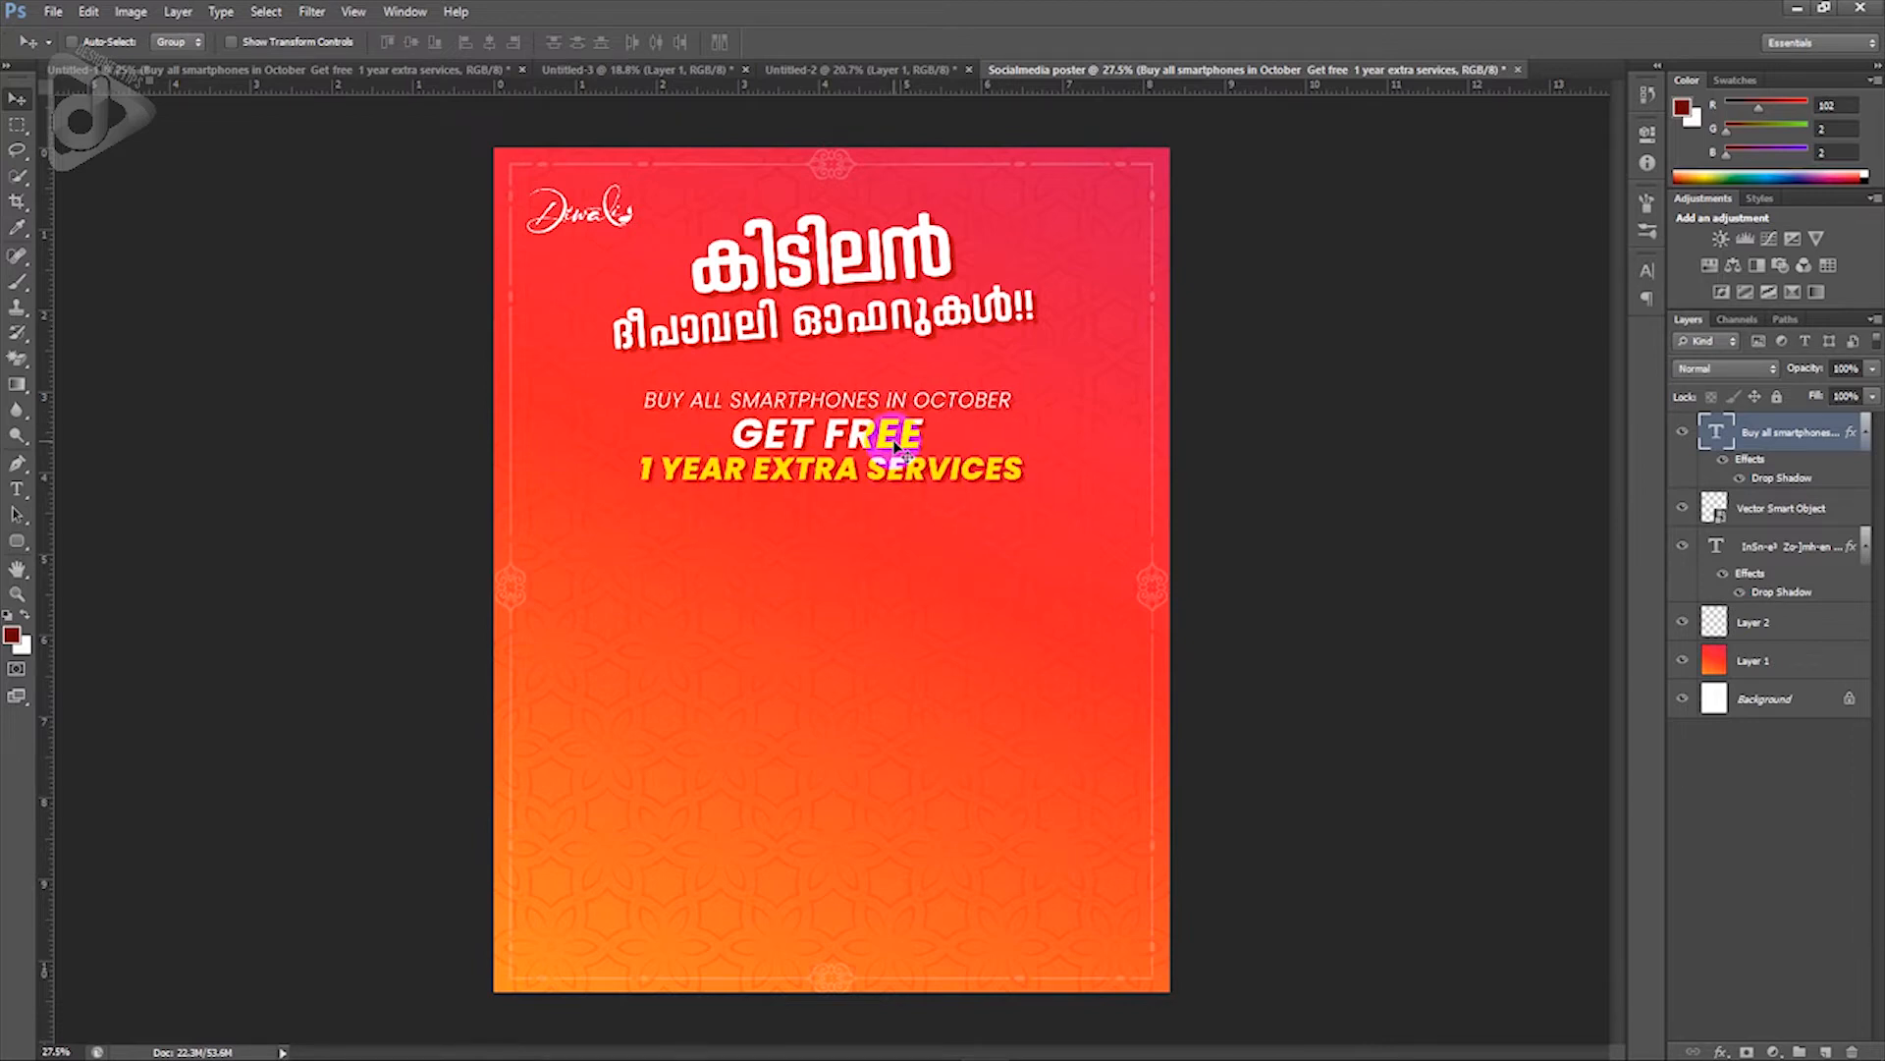
key("Left")
key("Left")
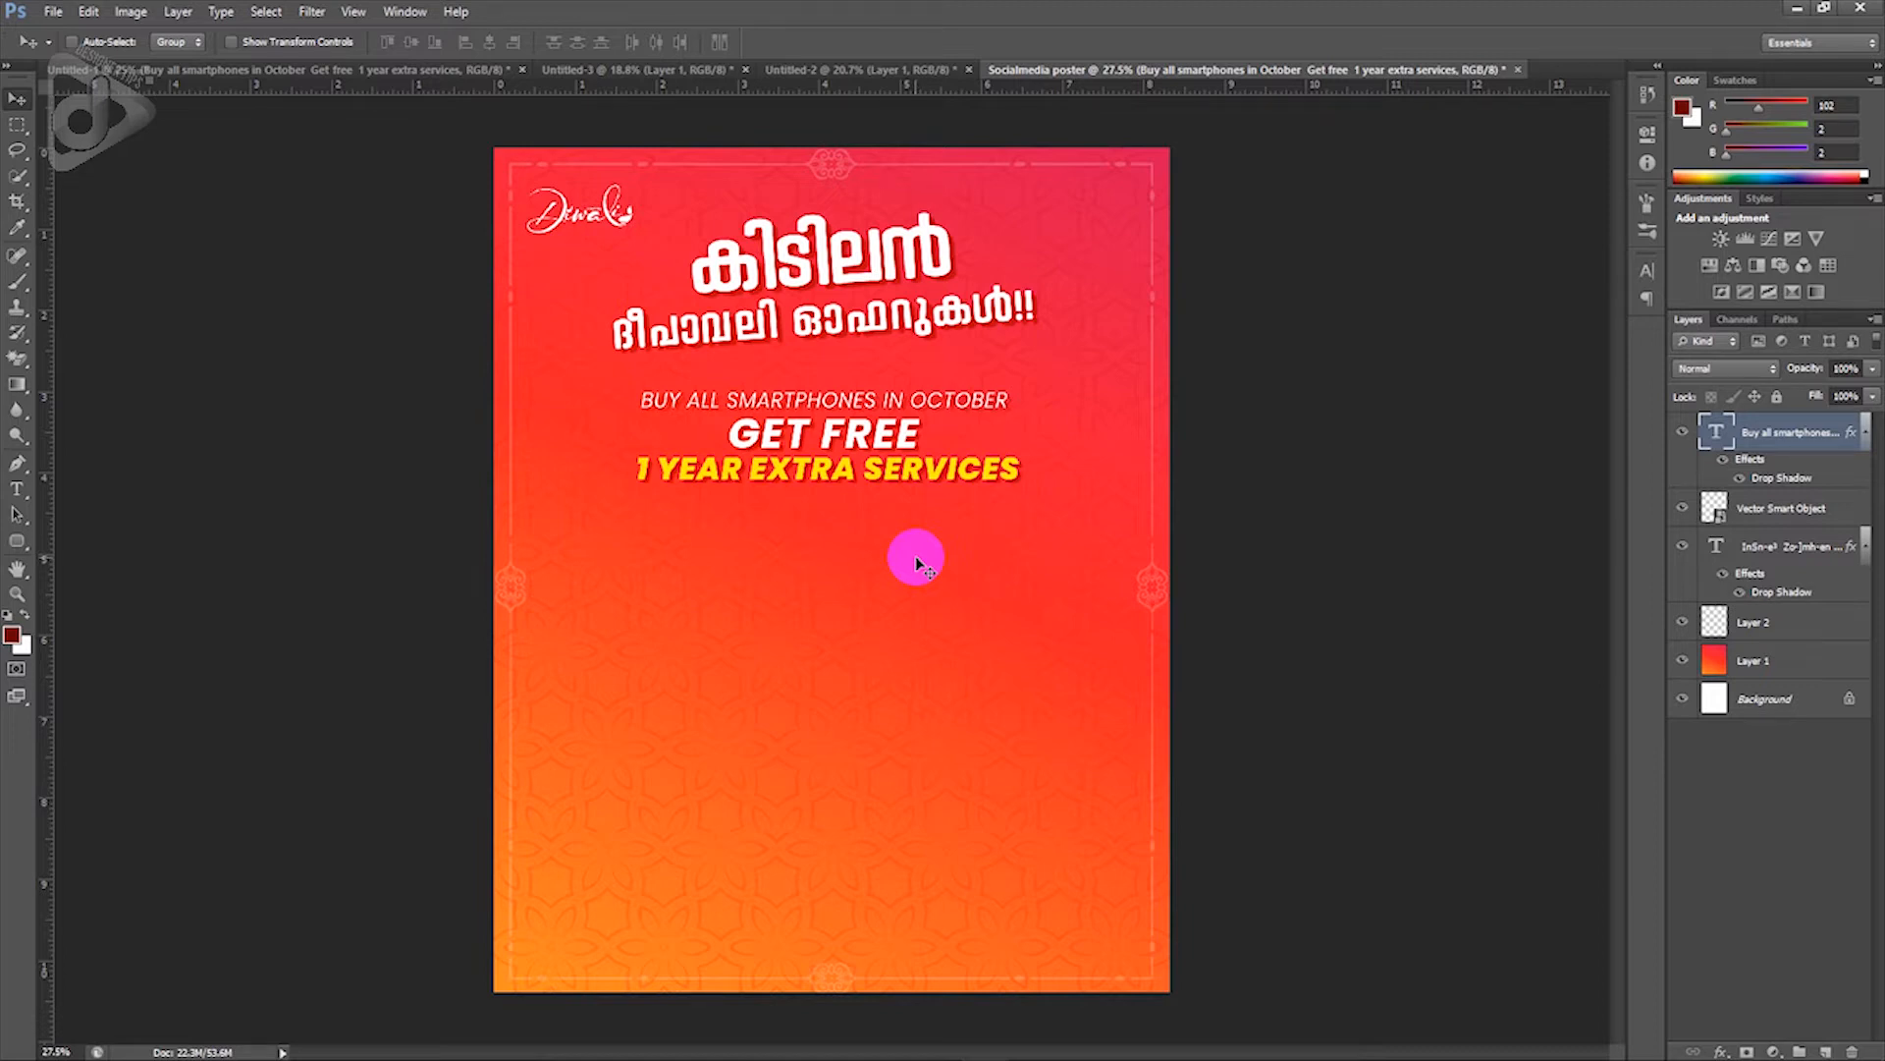
Step: Copy the three-phone layer from Untitled-1 into the red poster, enlarge it slightly, place it below the offer
left_click(341, 74)
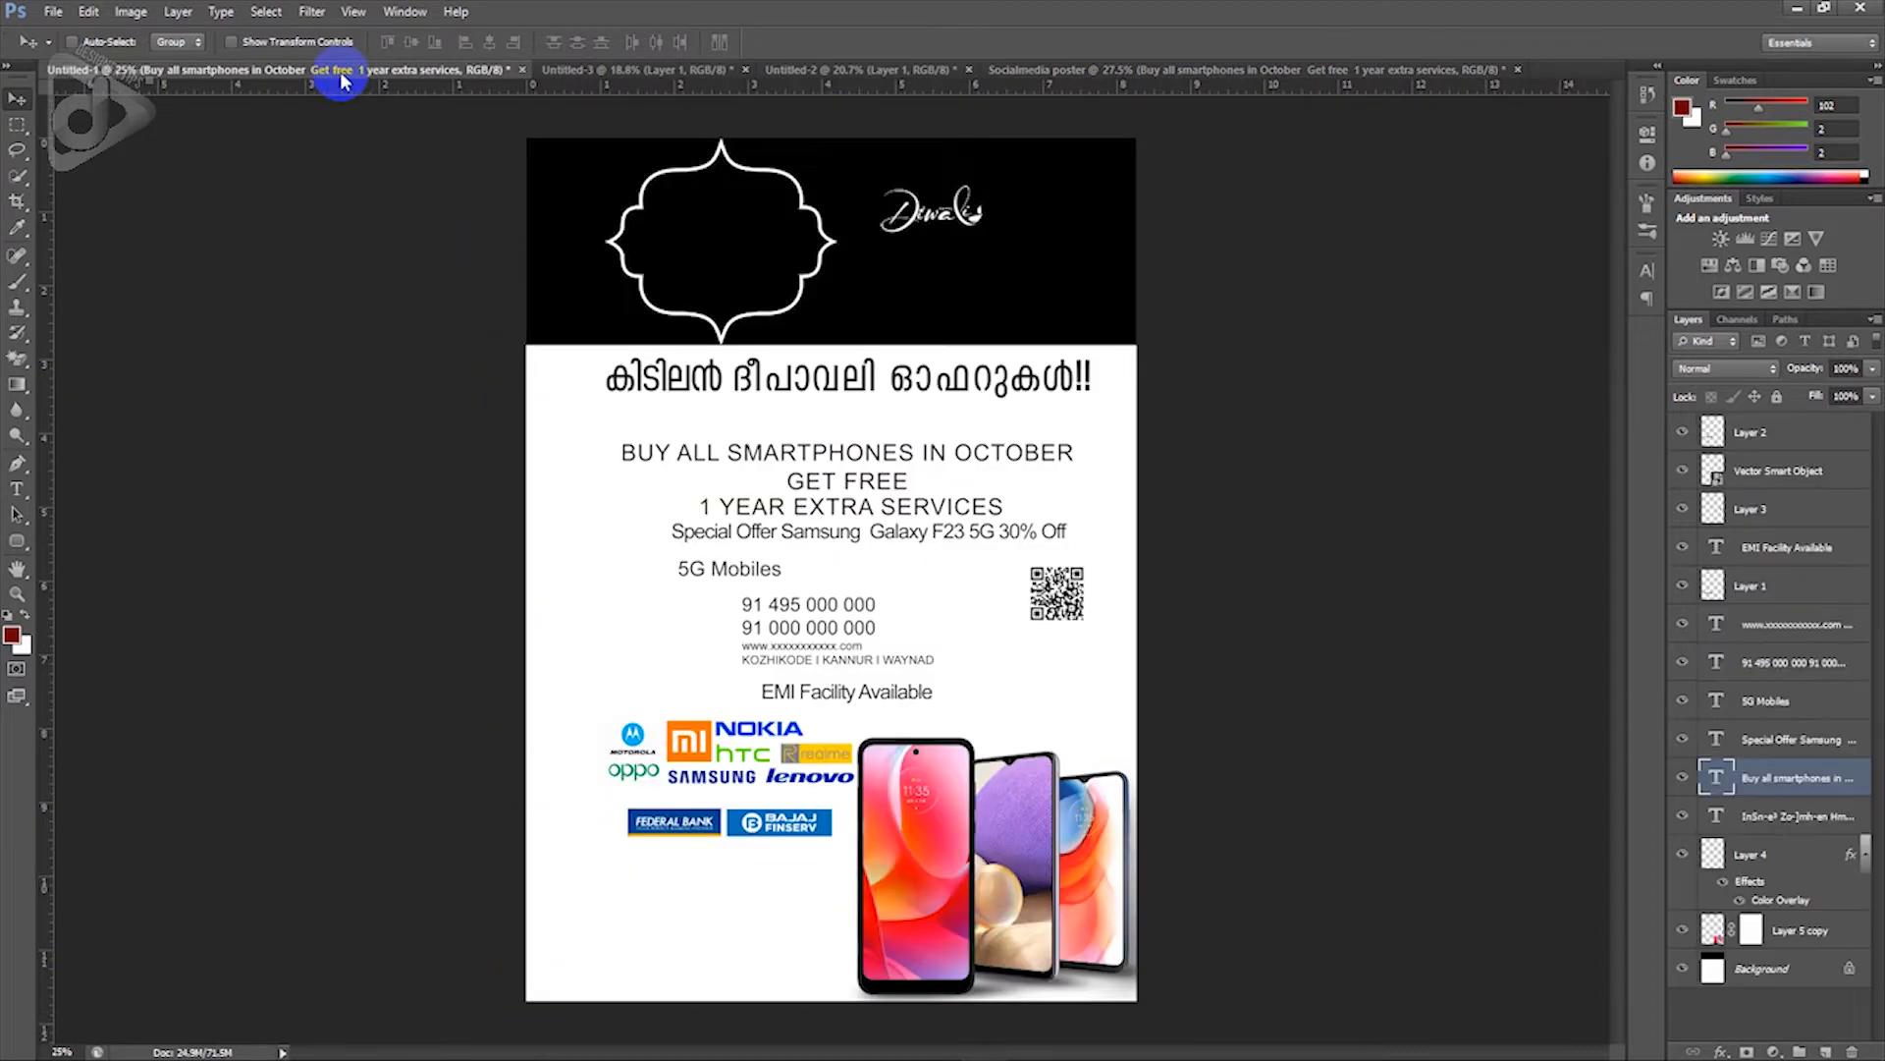
left_click_drag(950, 815, 924, 696)
left_click_drag(1062, 702, 1030, 705)
key("ctrl+t")
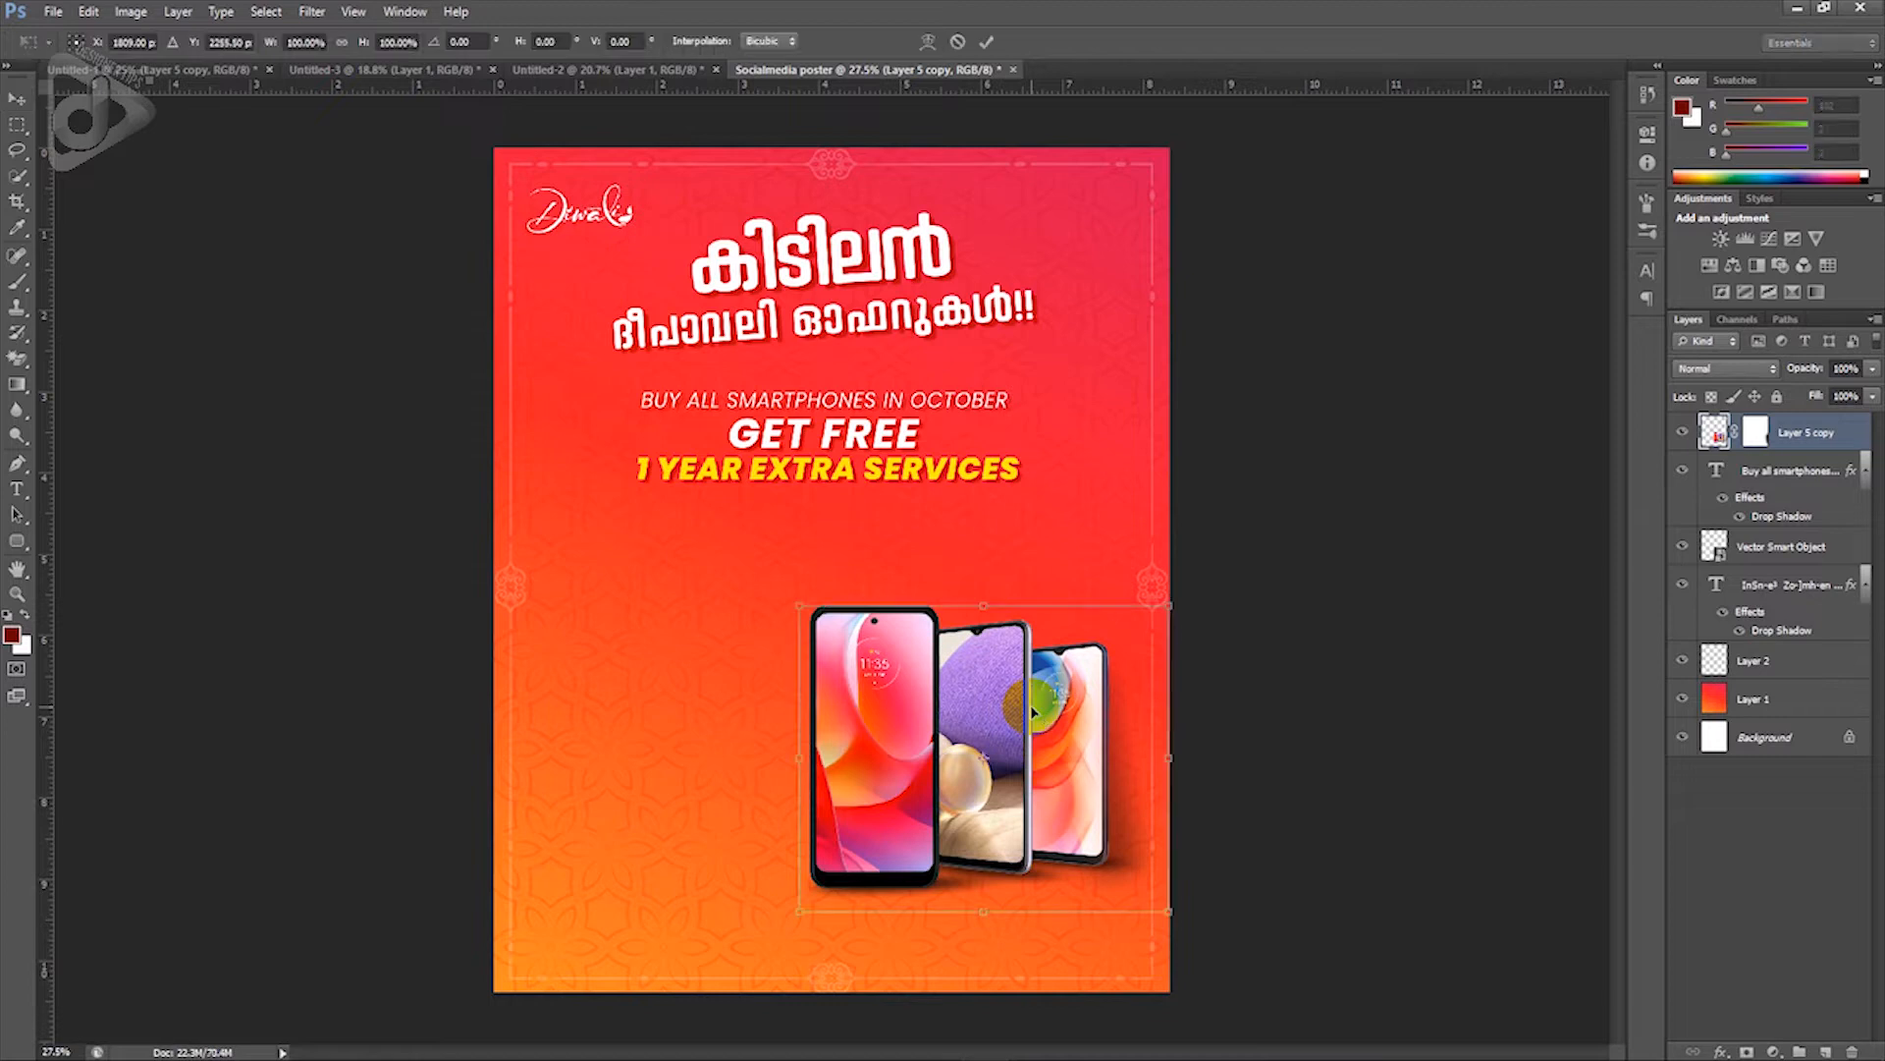
left_click_drag(1167, 606, 1188, 599)
key("Return")
left_click_drag(1041, 747, 1049, 702)
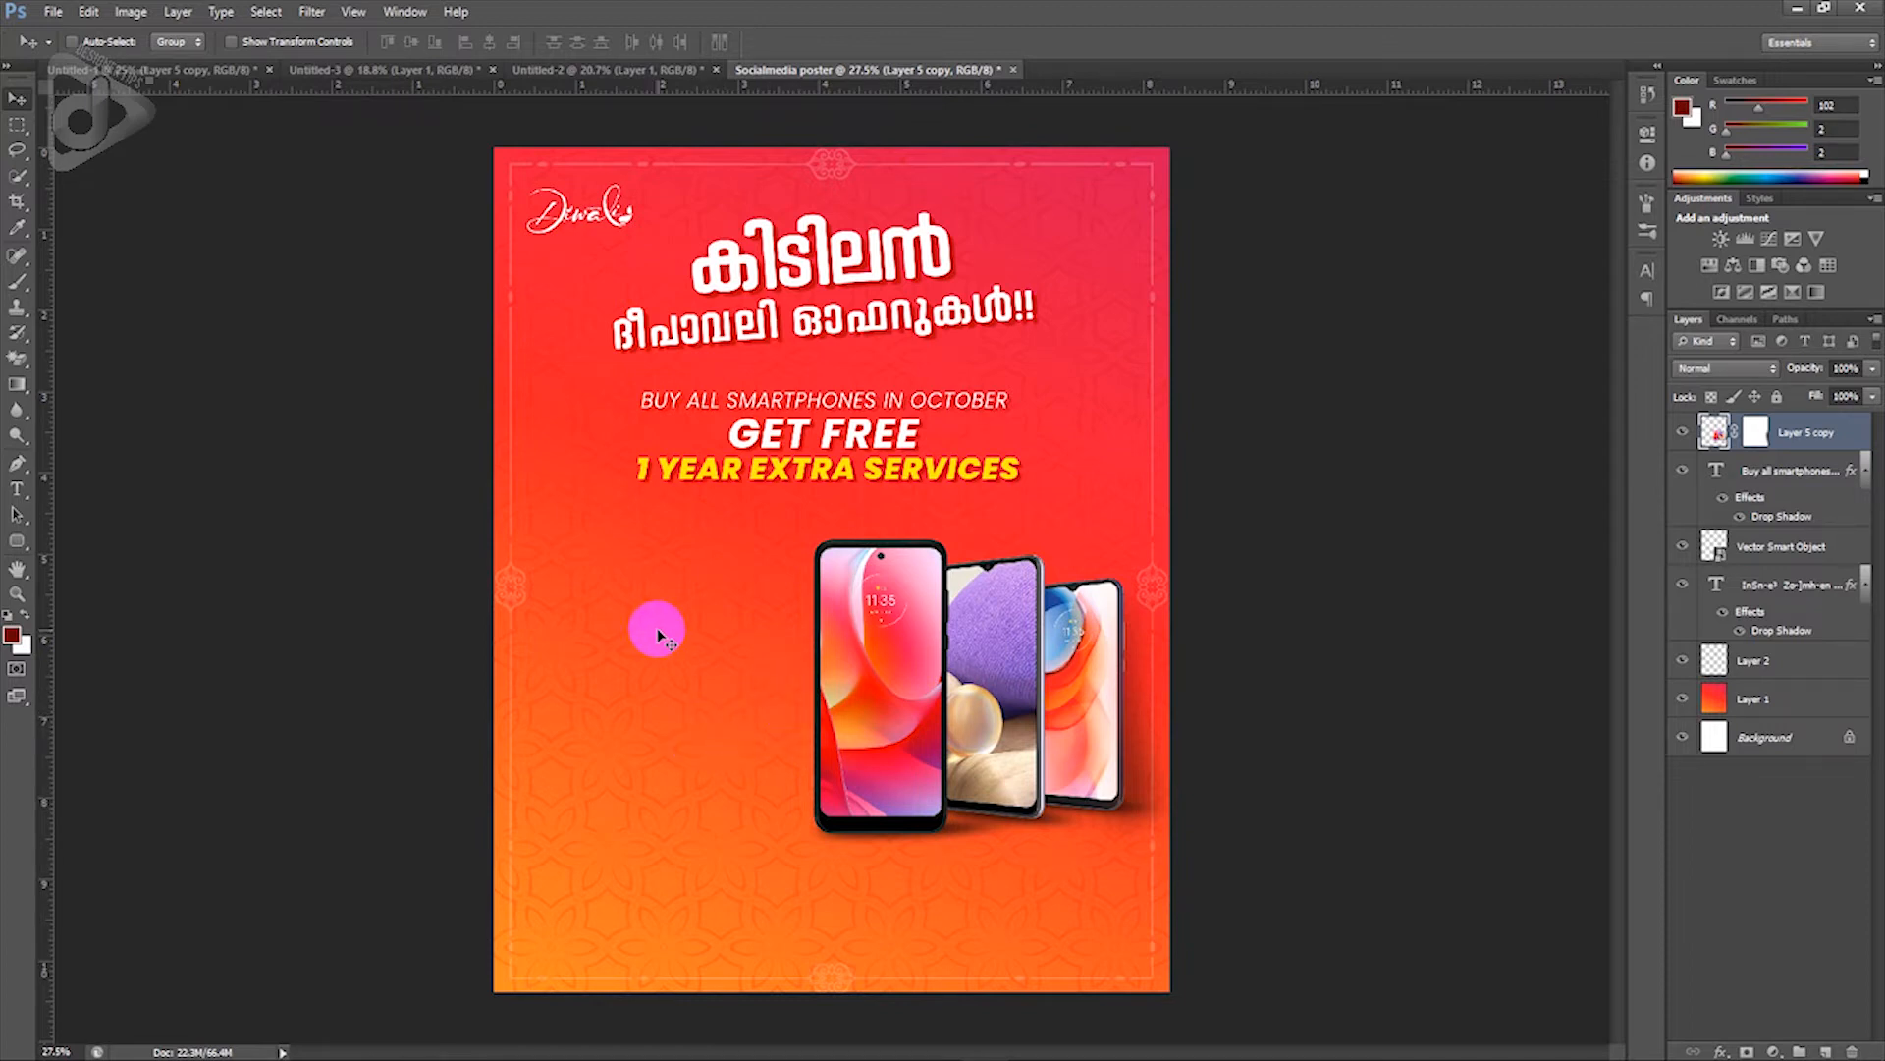
Step: Bring the Special Offer text from Untitled-1 into the red poster and break it into four lines
left_click(138, 71)
right_click(715, 536)
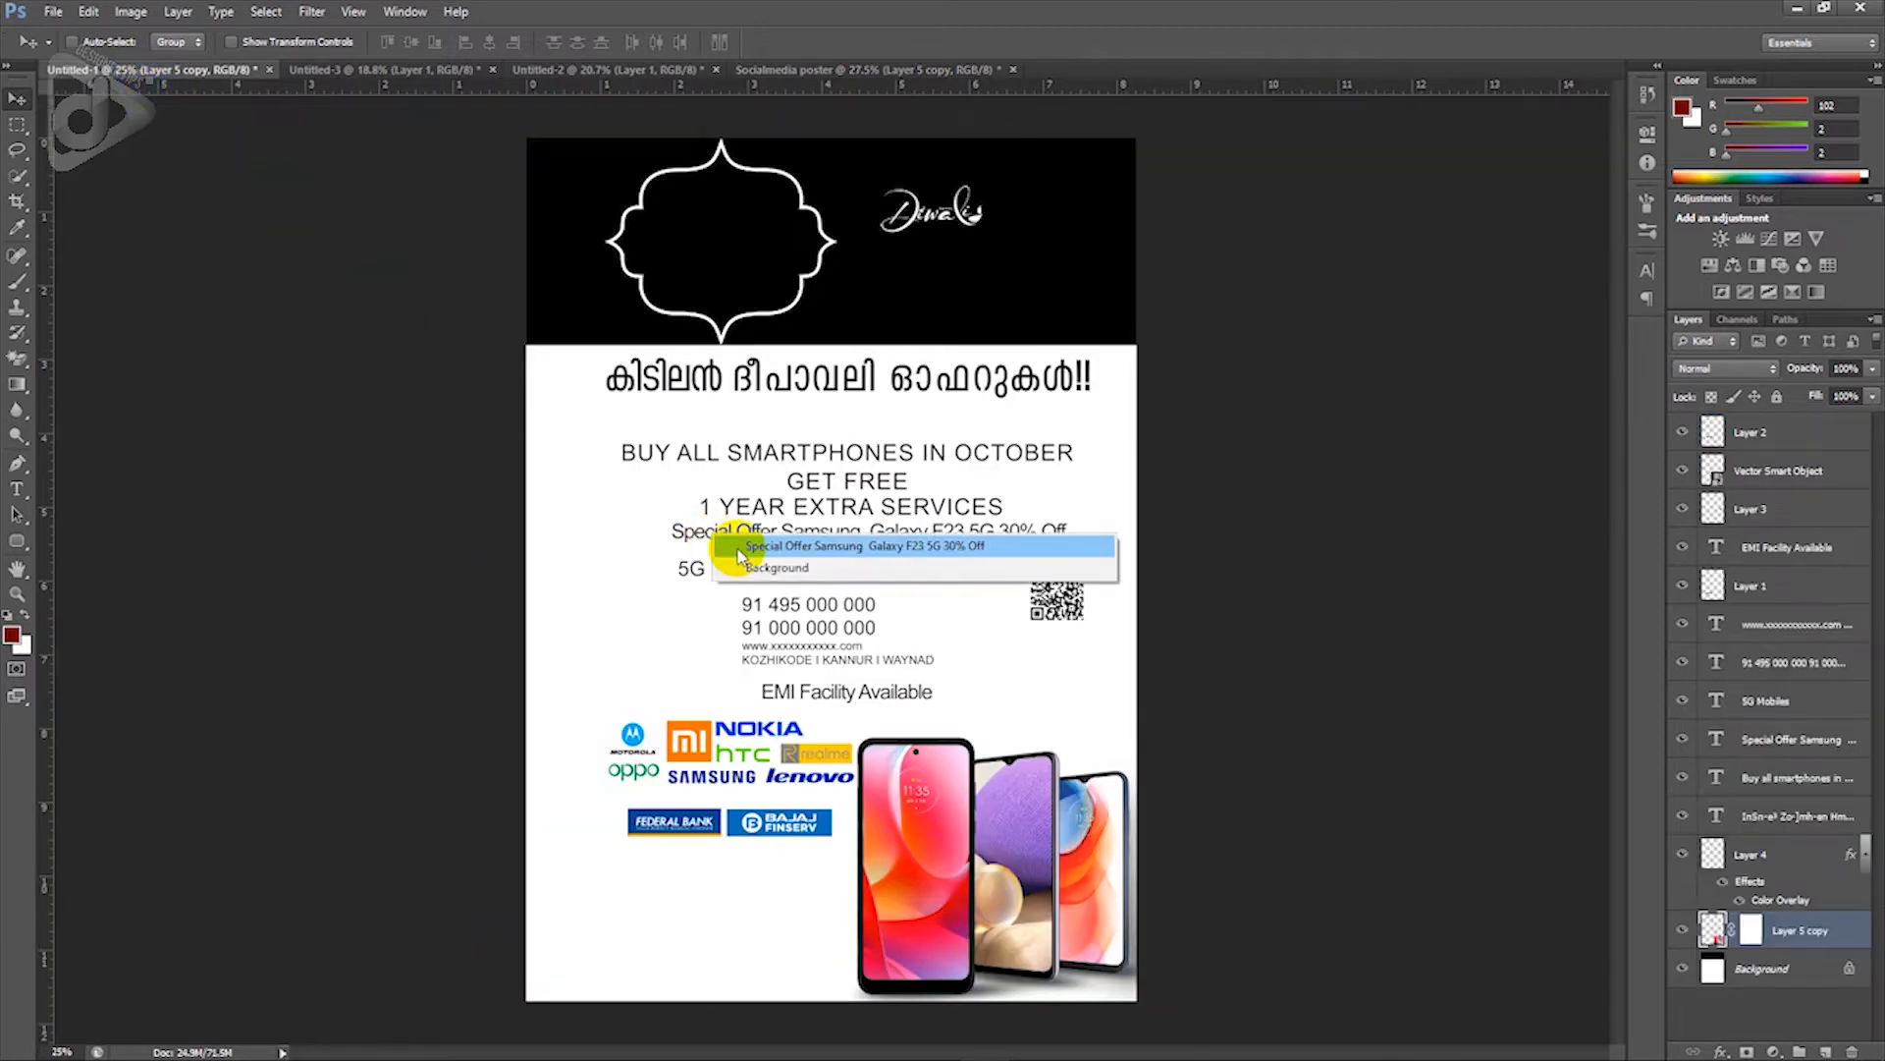
left_click(738, 548)
left_click_drag(738, 550, 670, 634)
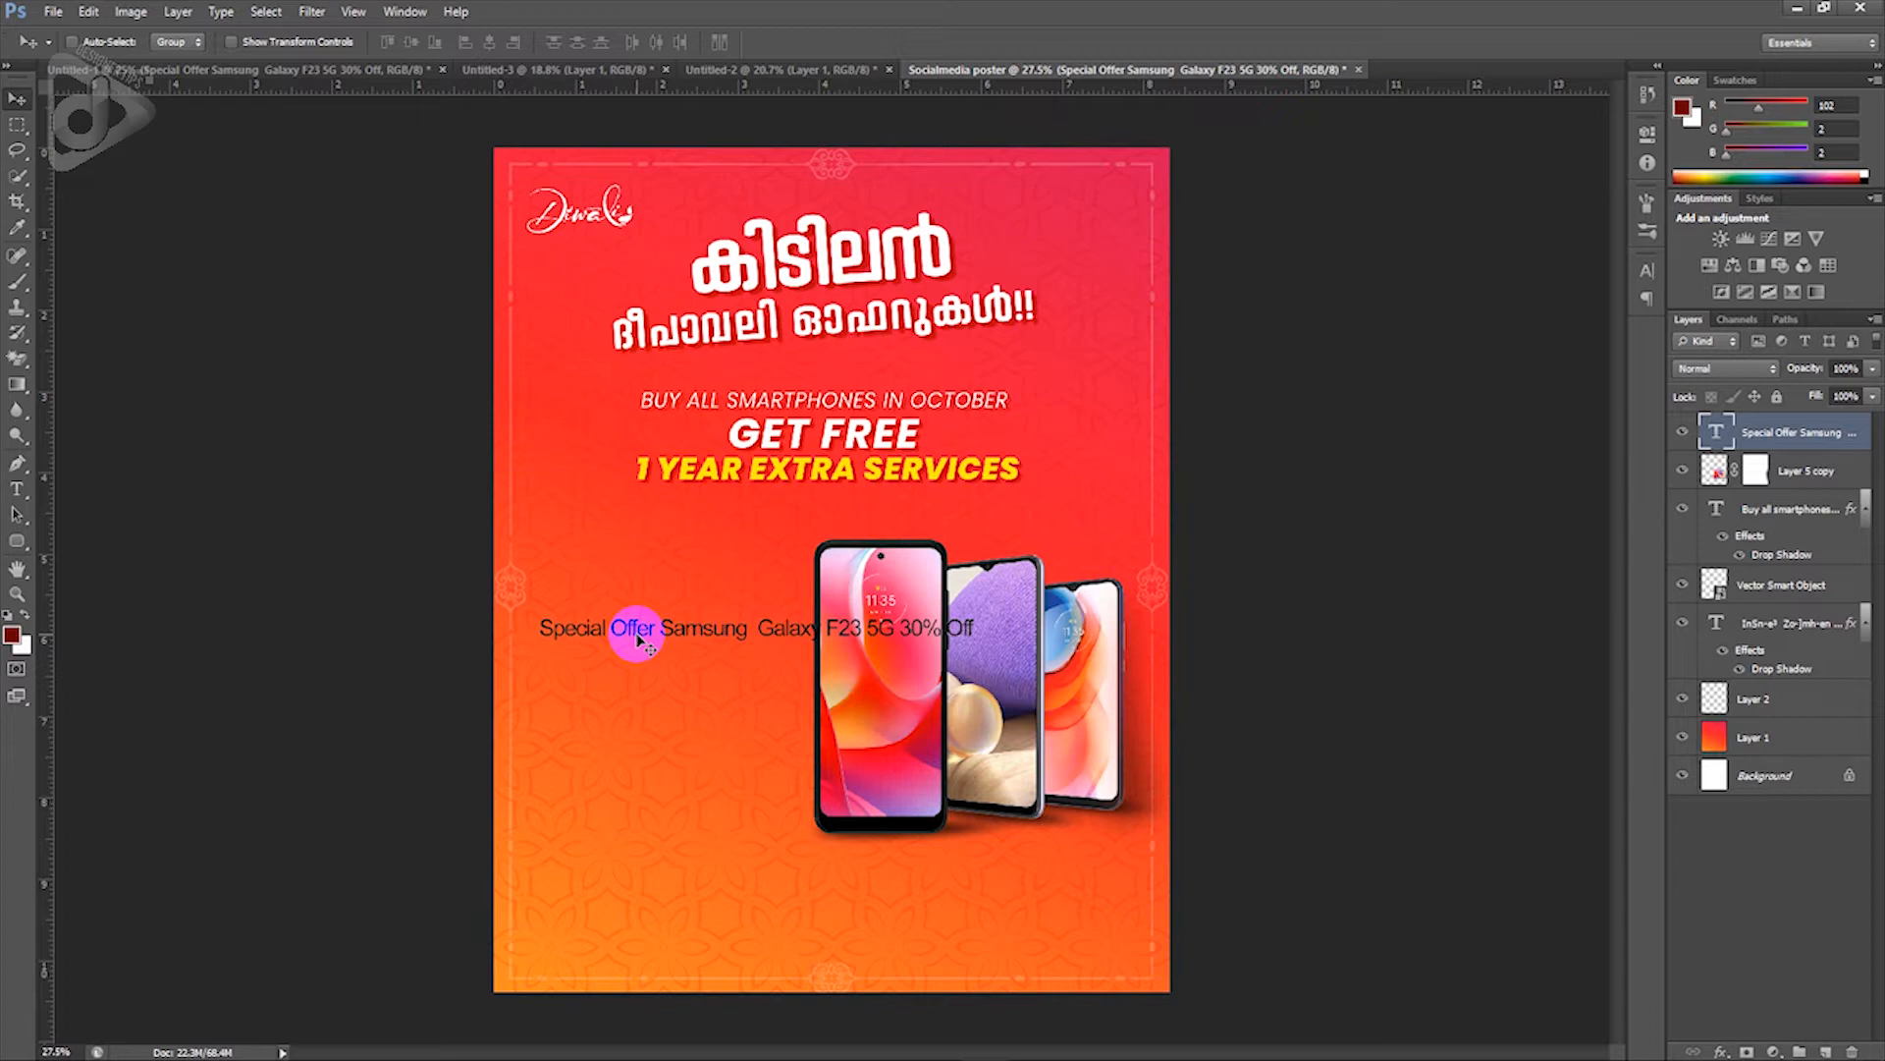
key("t")
left_click(659, 627)
key("Return")
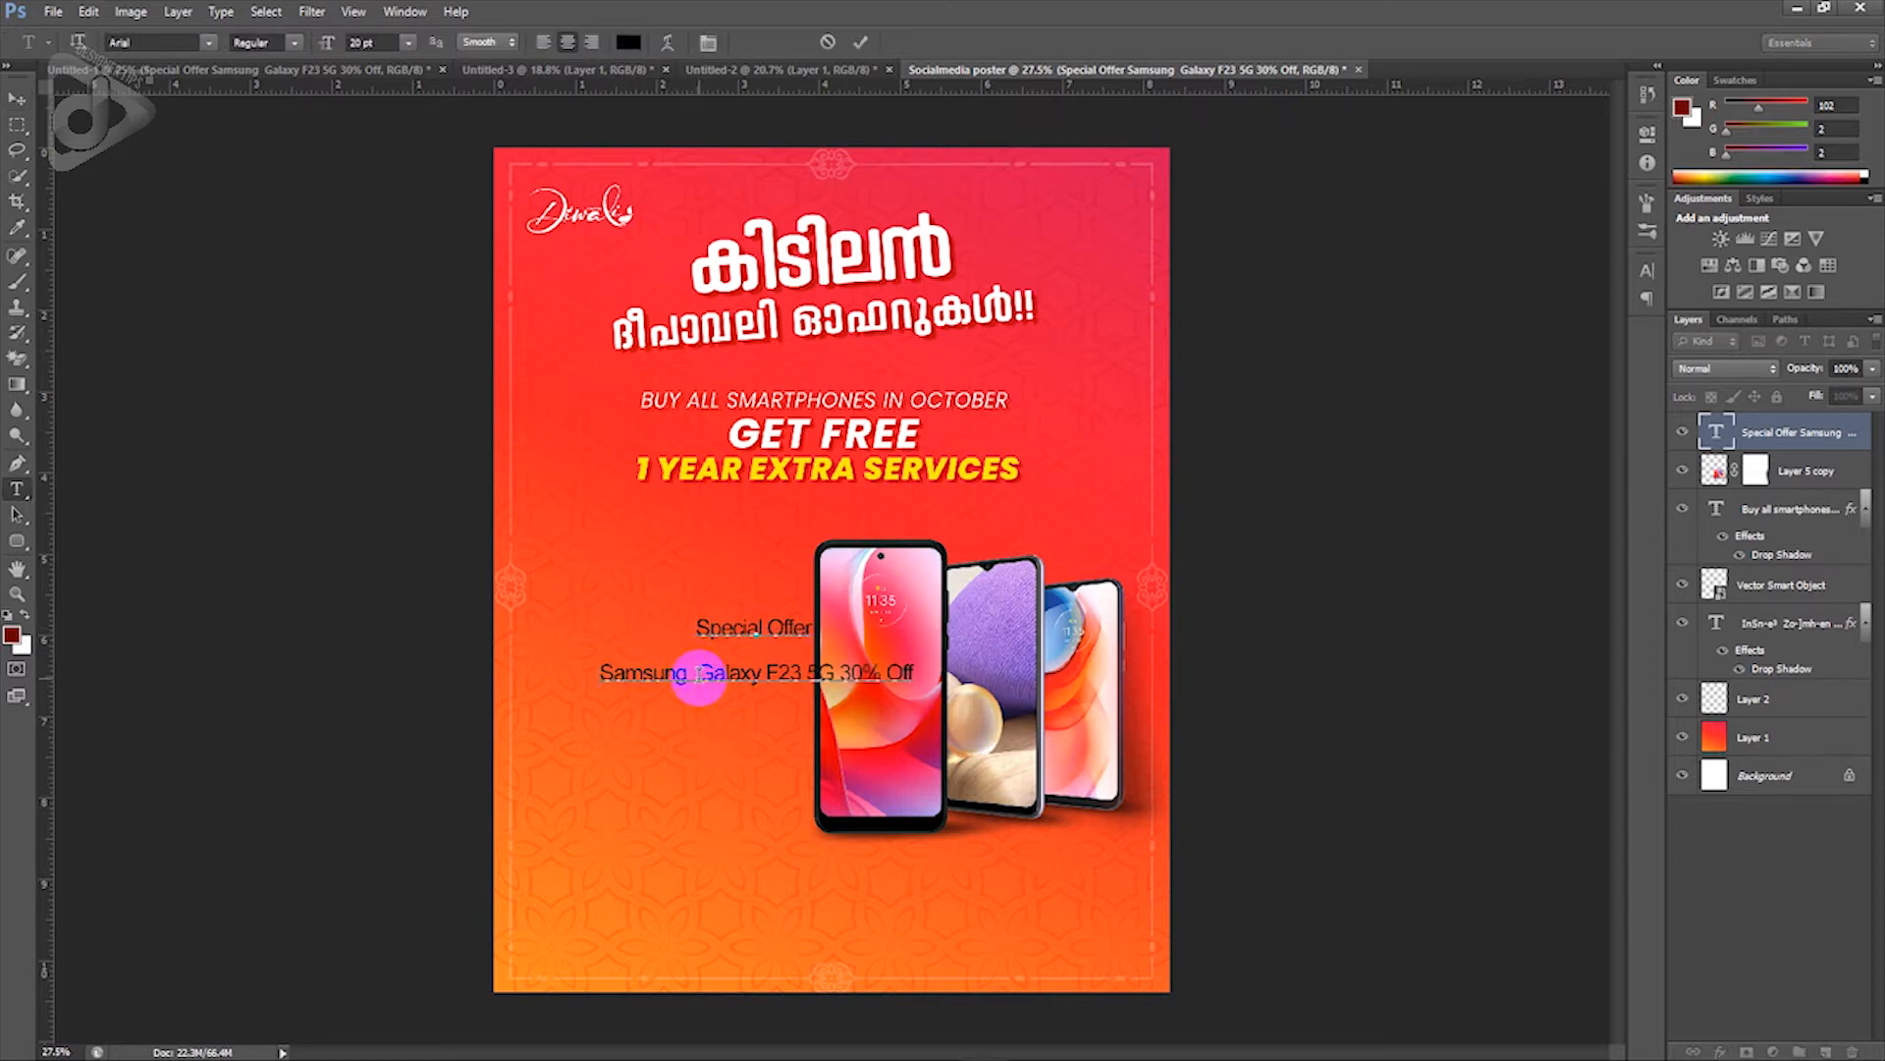
left_click(696, 674)
key("Return")
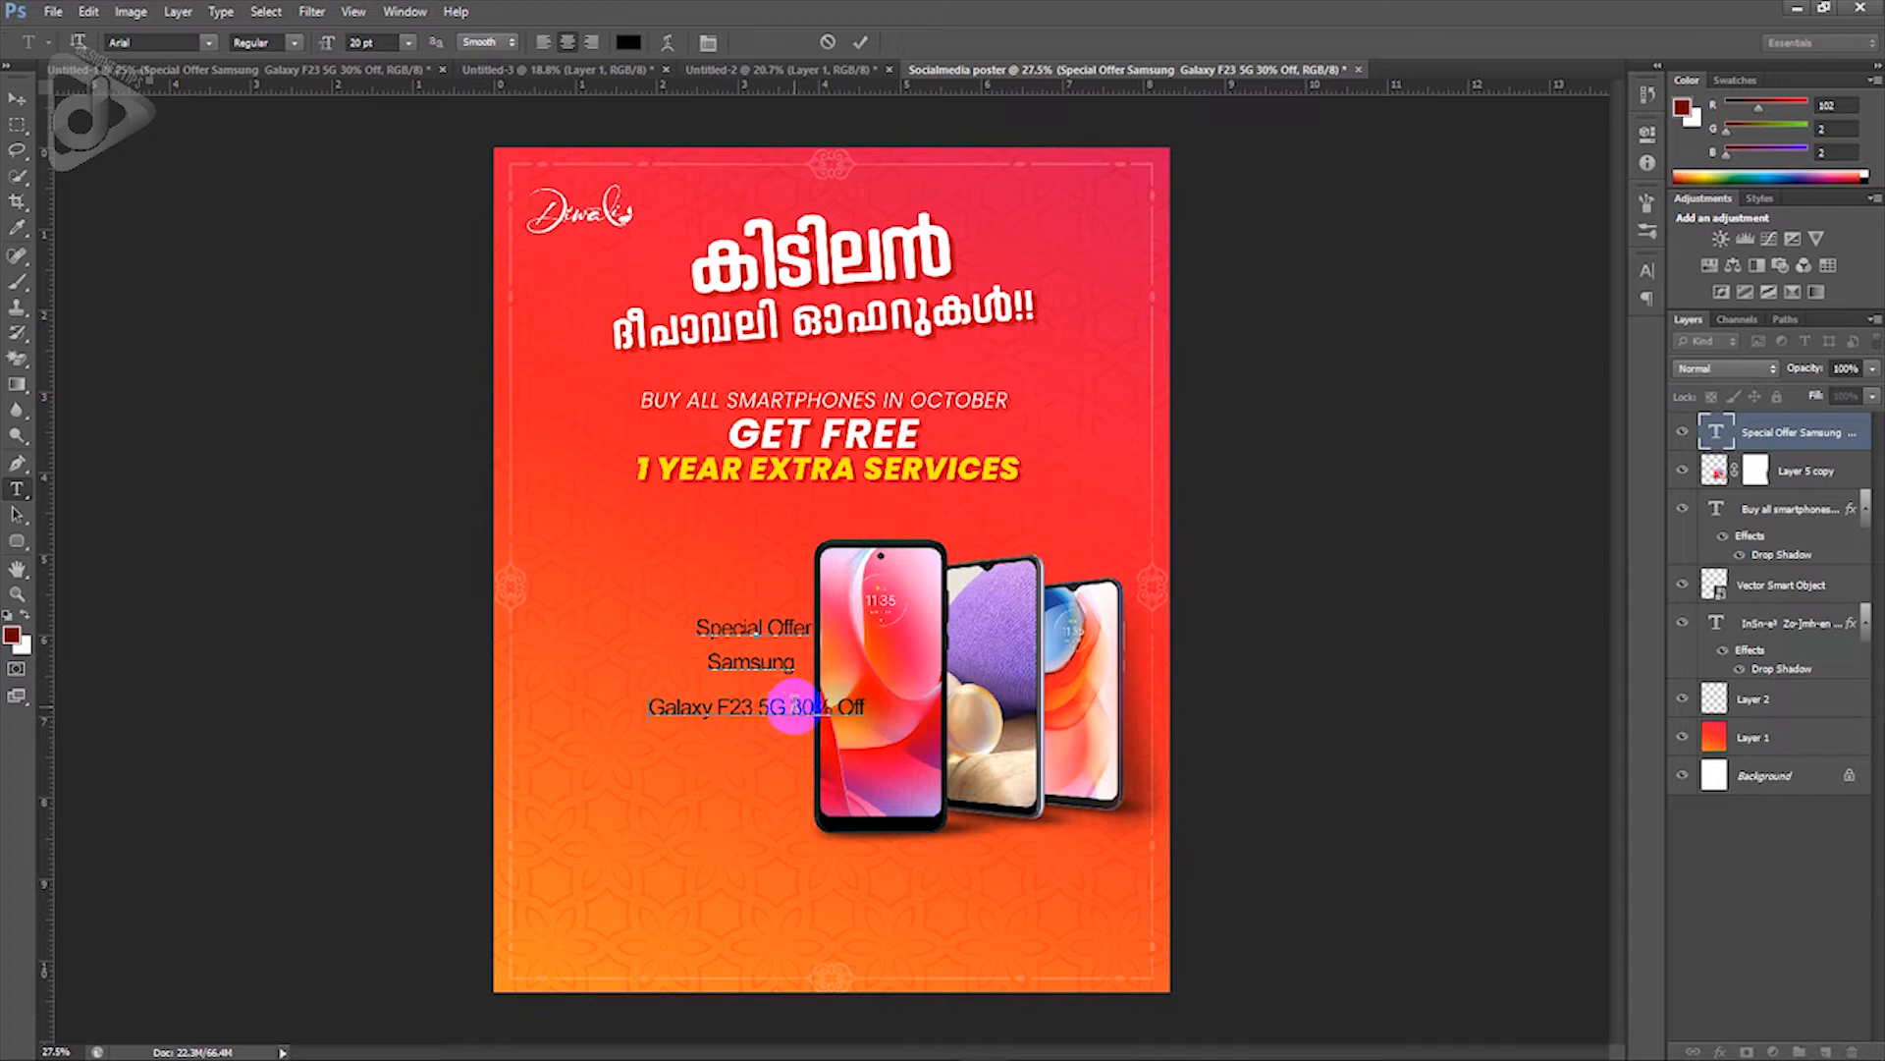
key("Return")
Step: Set the whole Special Offer text block in Poppins and white
key("ctrl+a")
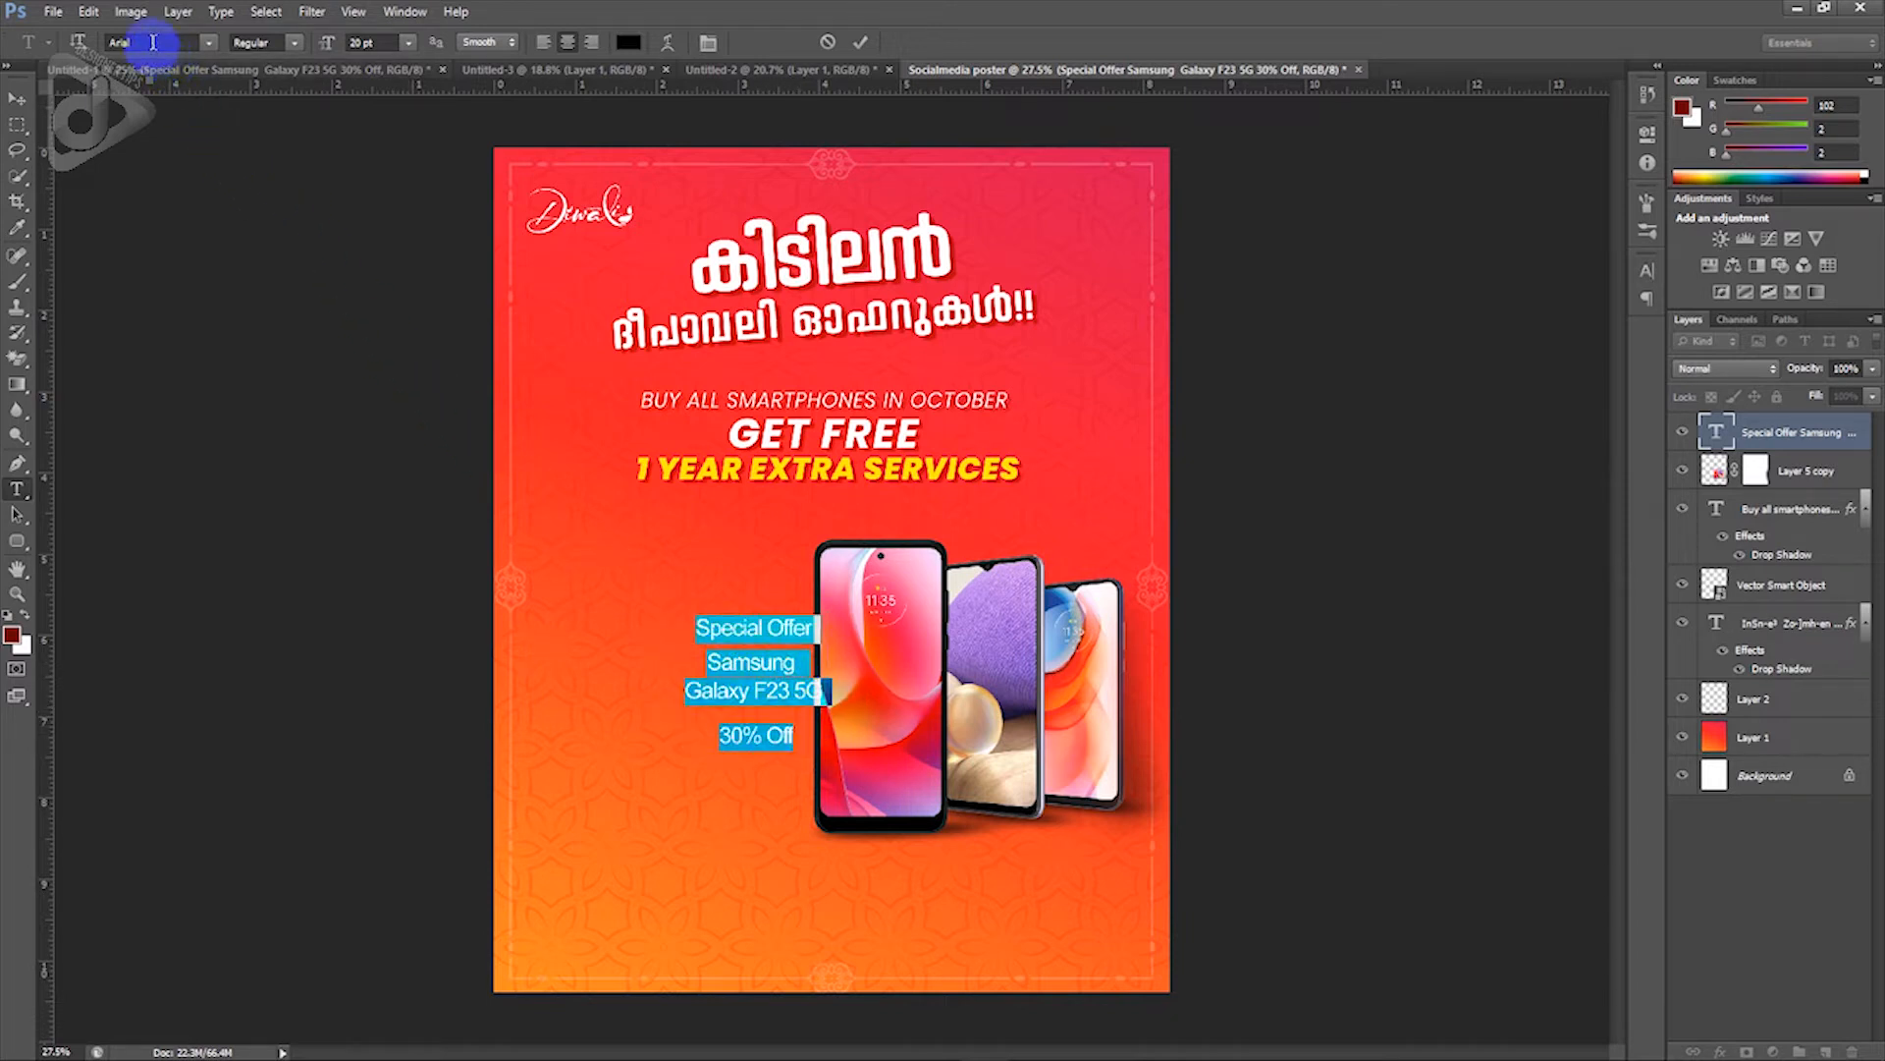
key("Return")
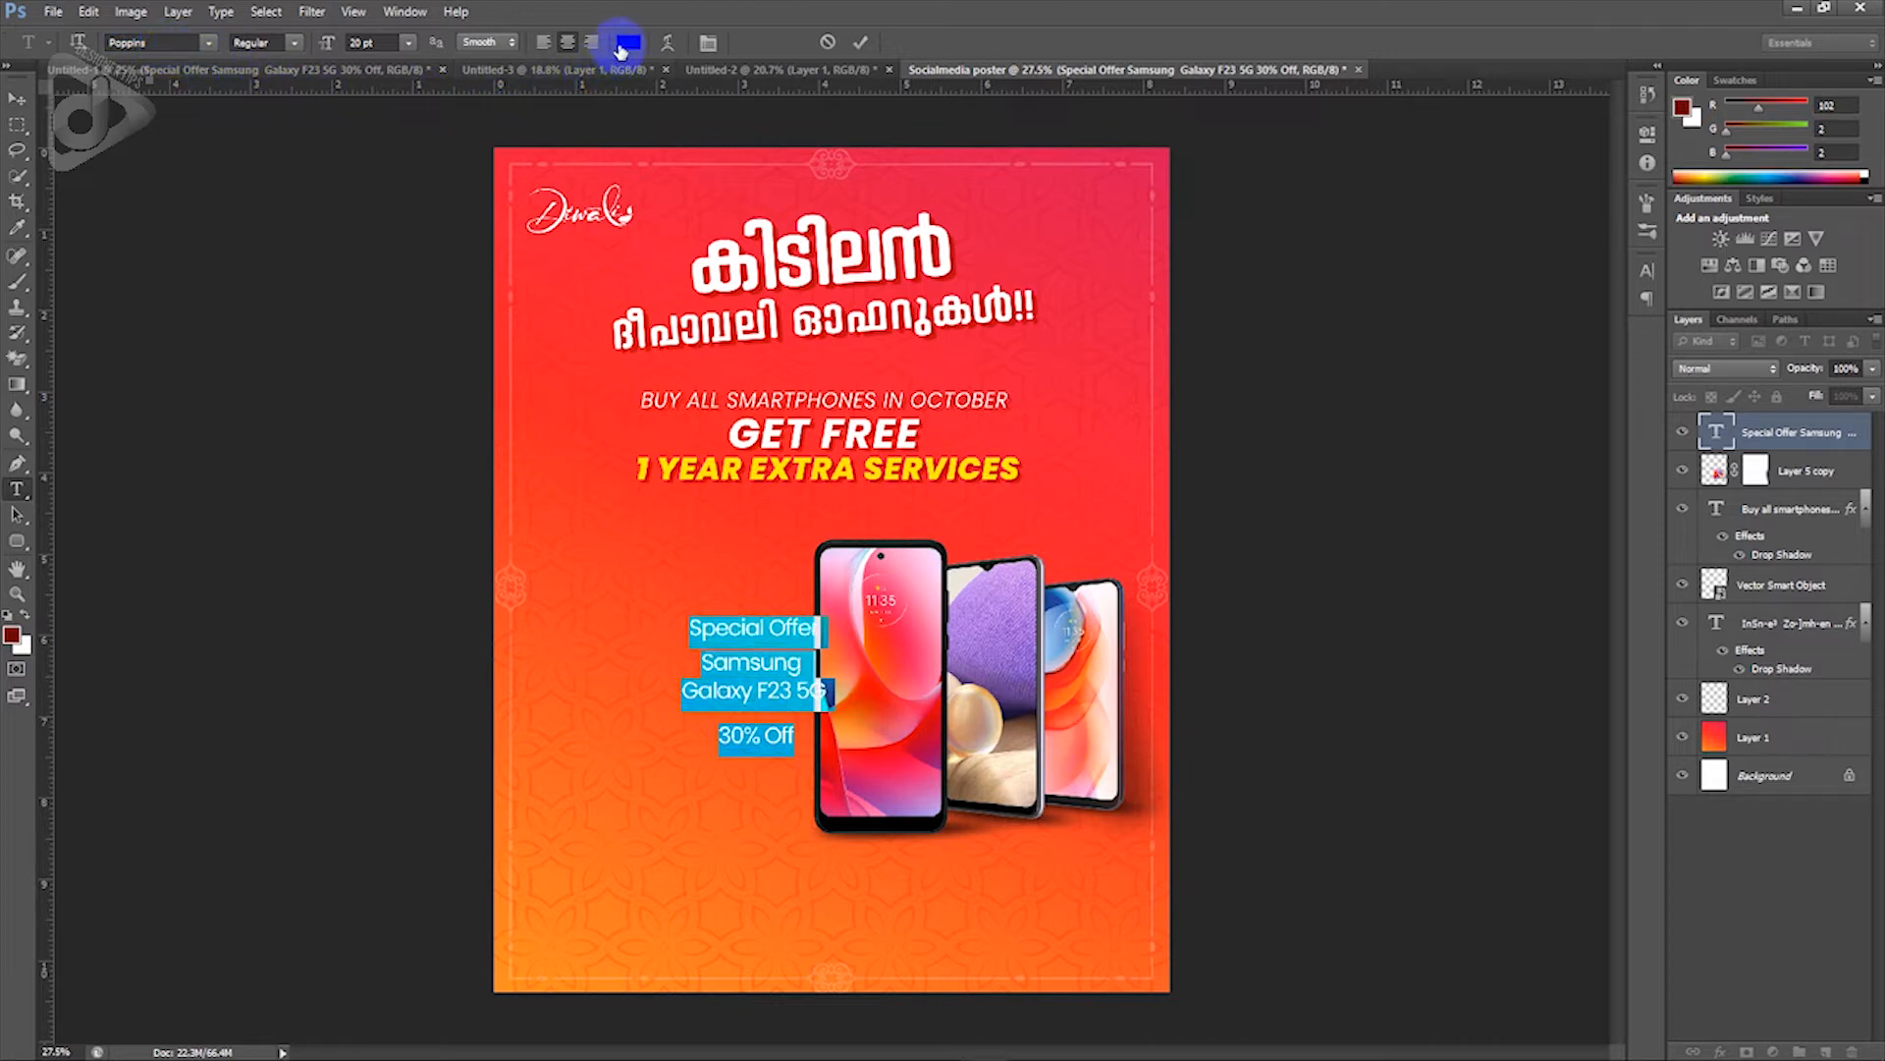
left_click(622, 45)
left_click_drag(1453, 462, 1414, 279)
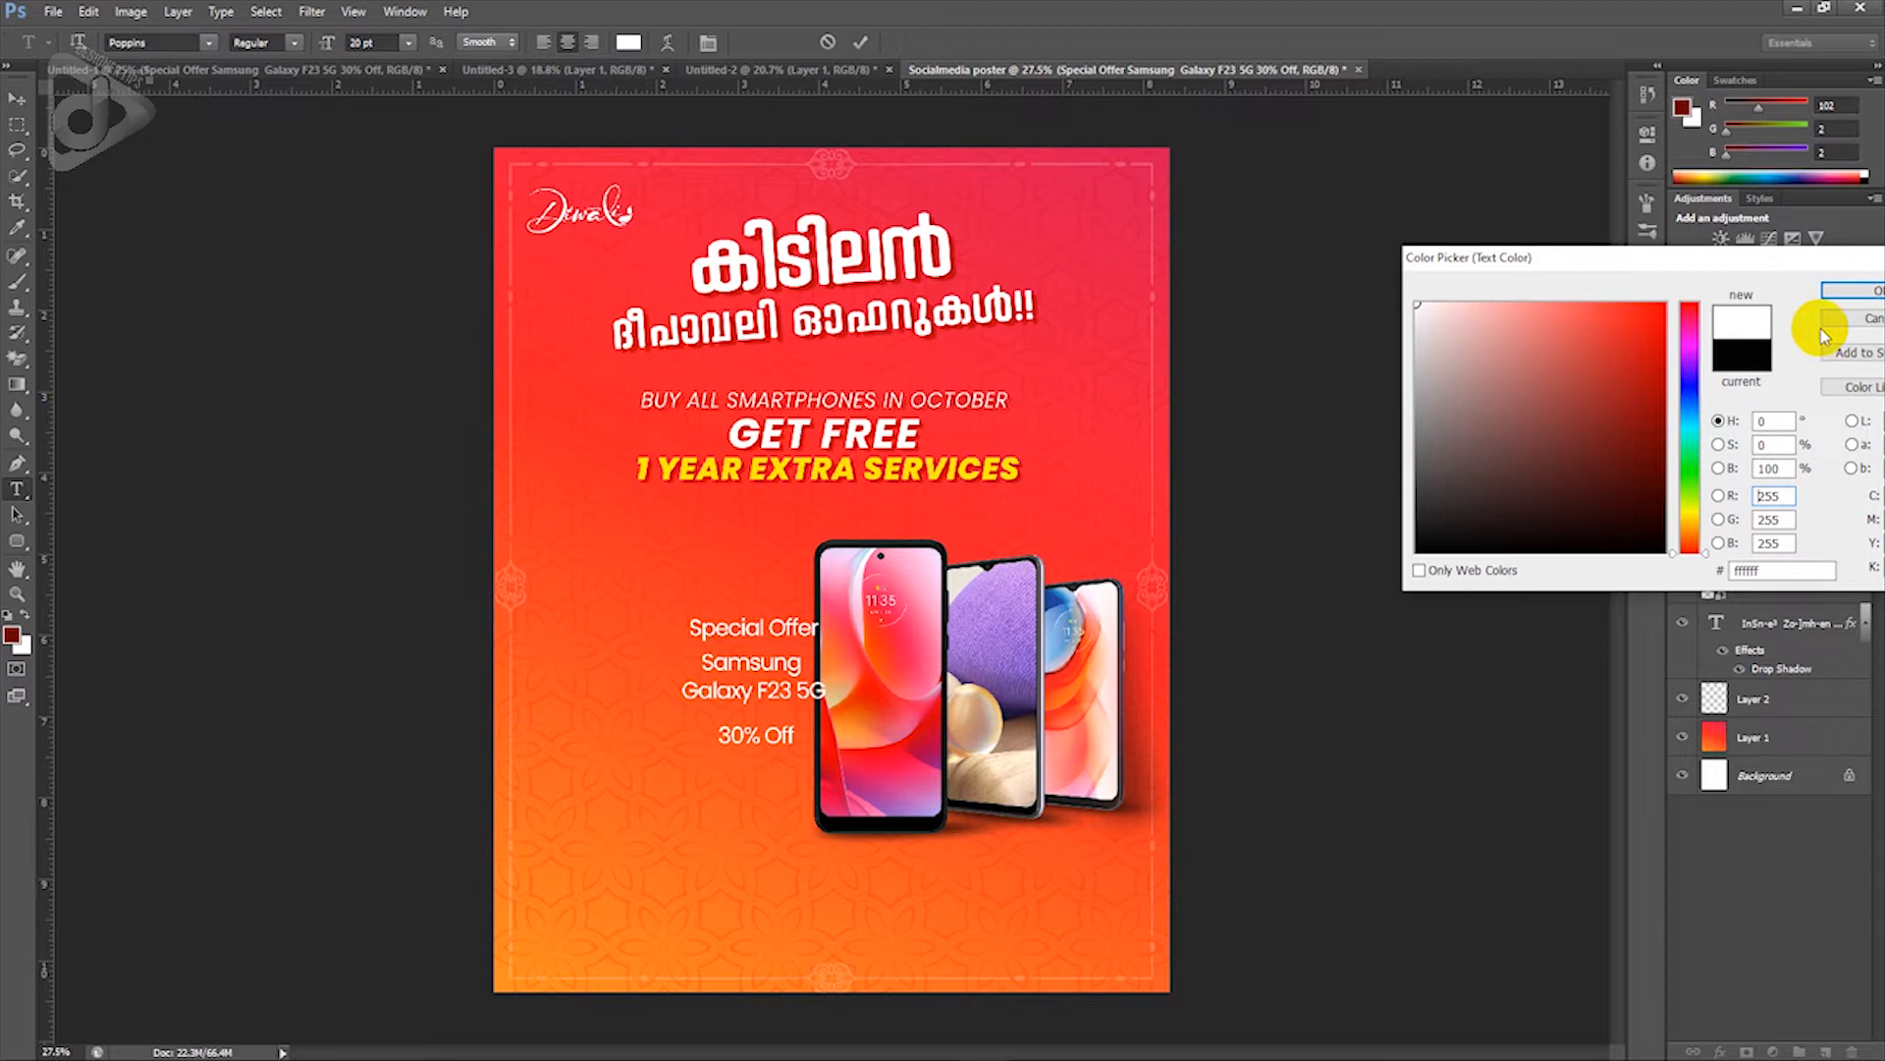
left_click(1851, 290)
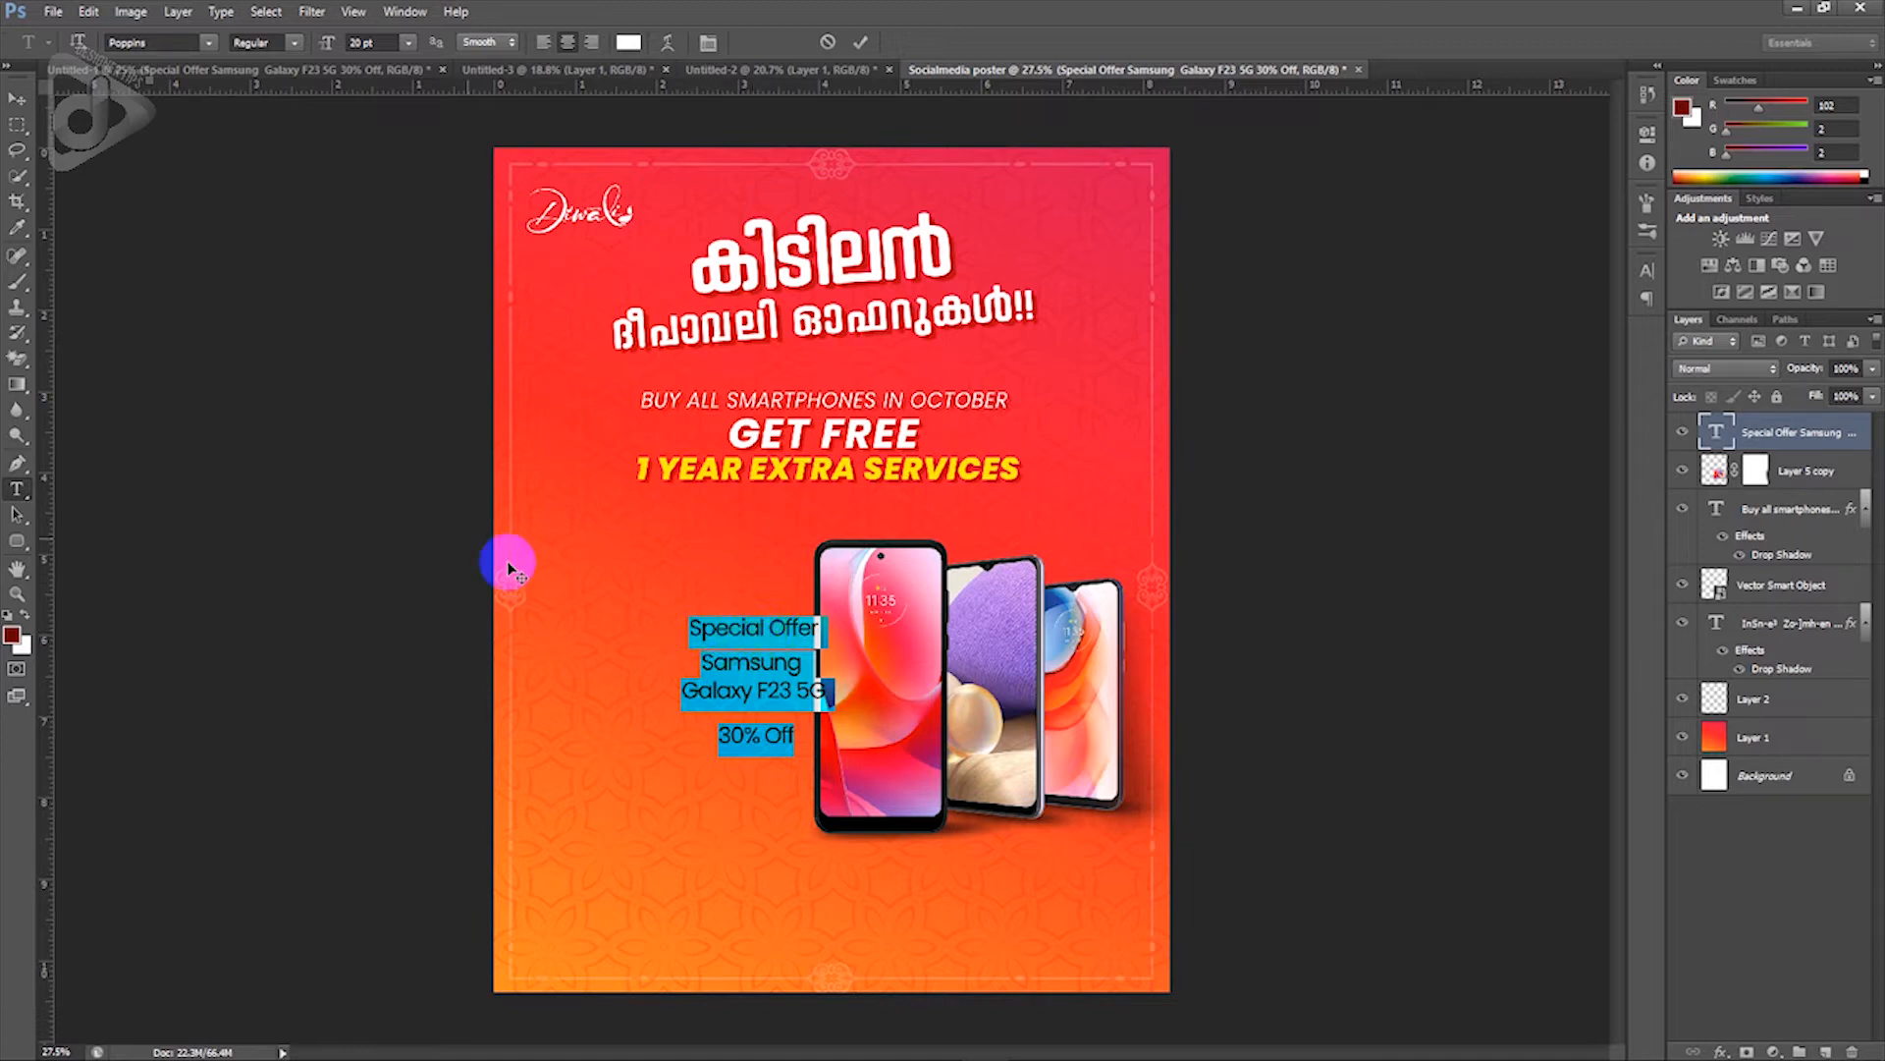
Step: Move the offer block left and up and make Special Offer Light at 18 pt
left_click(17, 98)
left_click_drag(739, 679, 577, 588)
key("t")
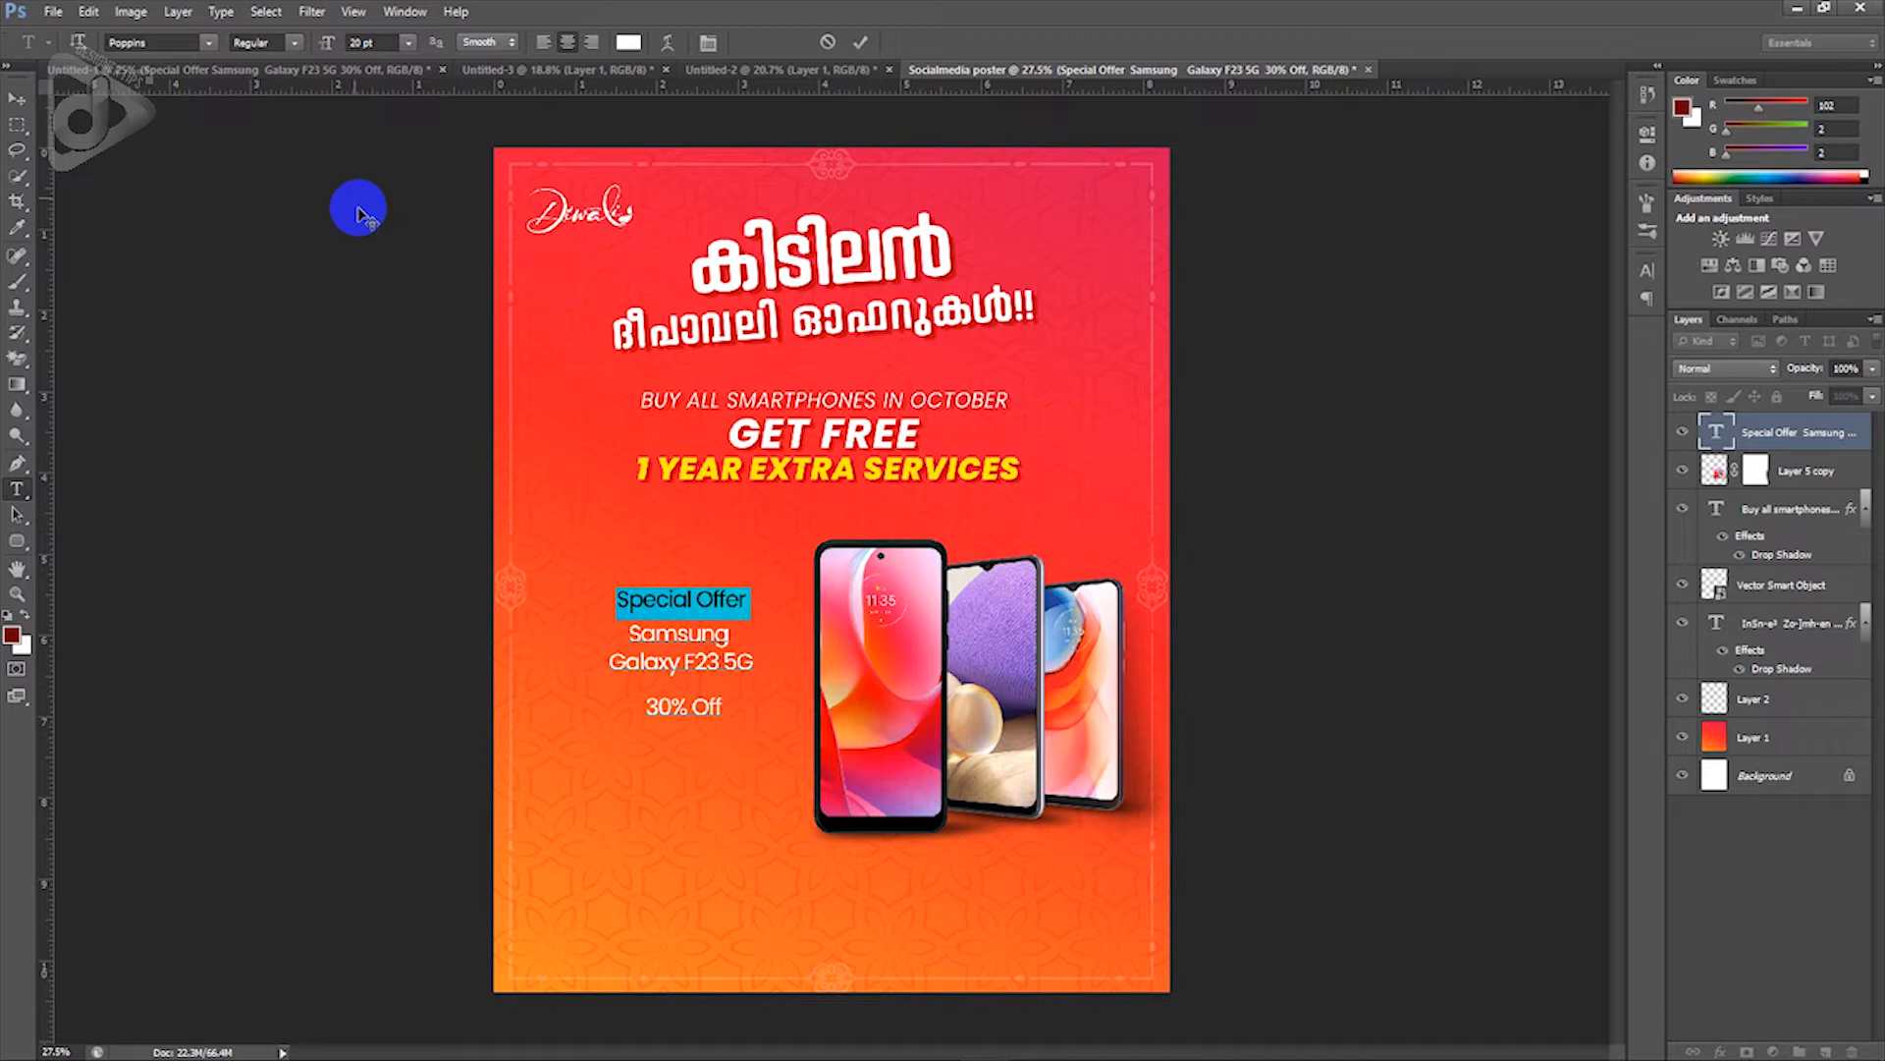
left_click(294, 43)
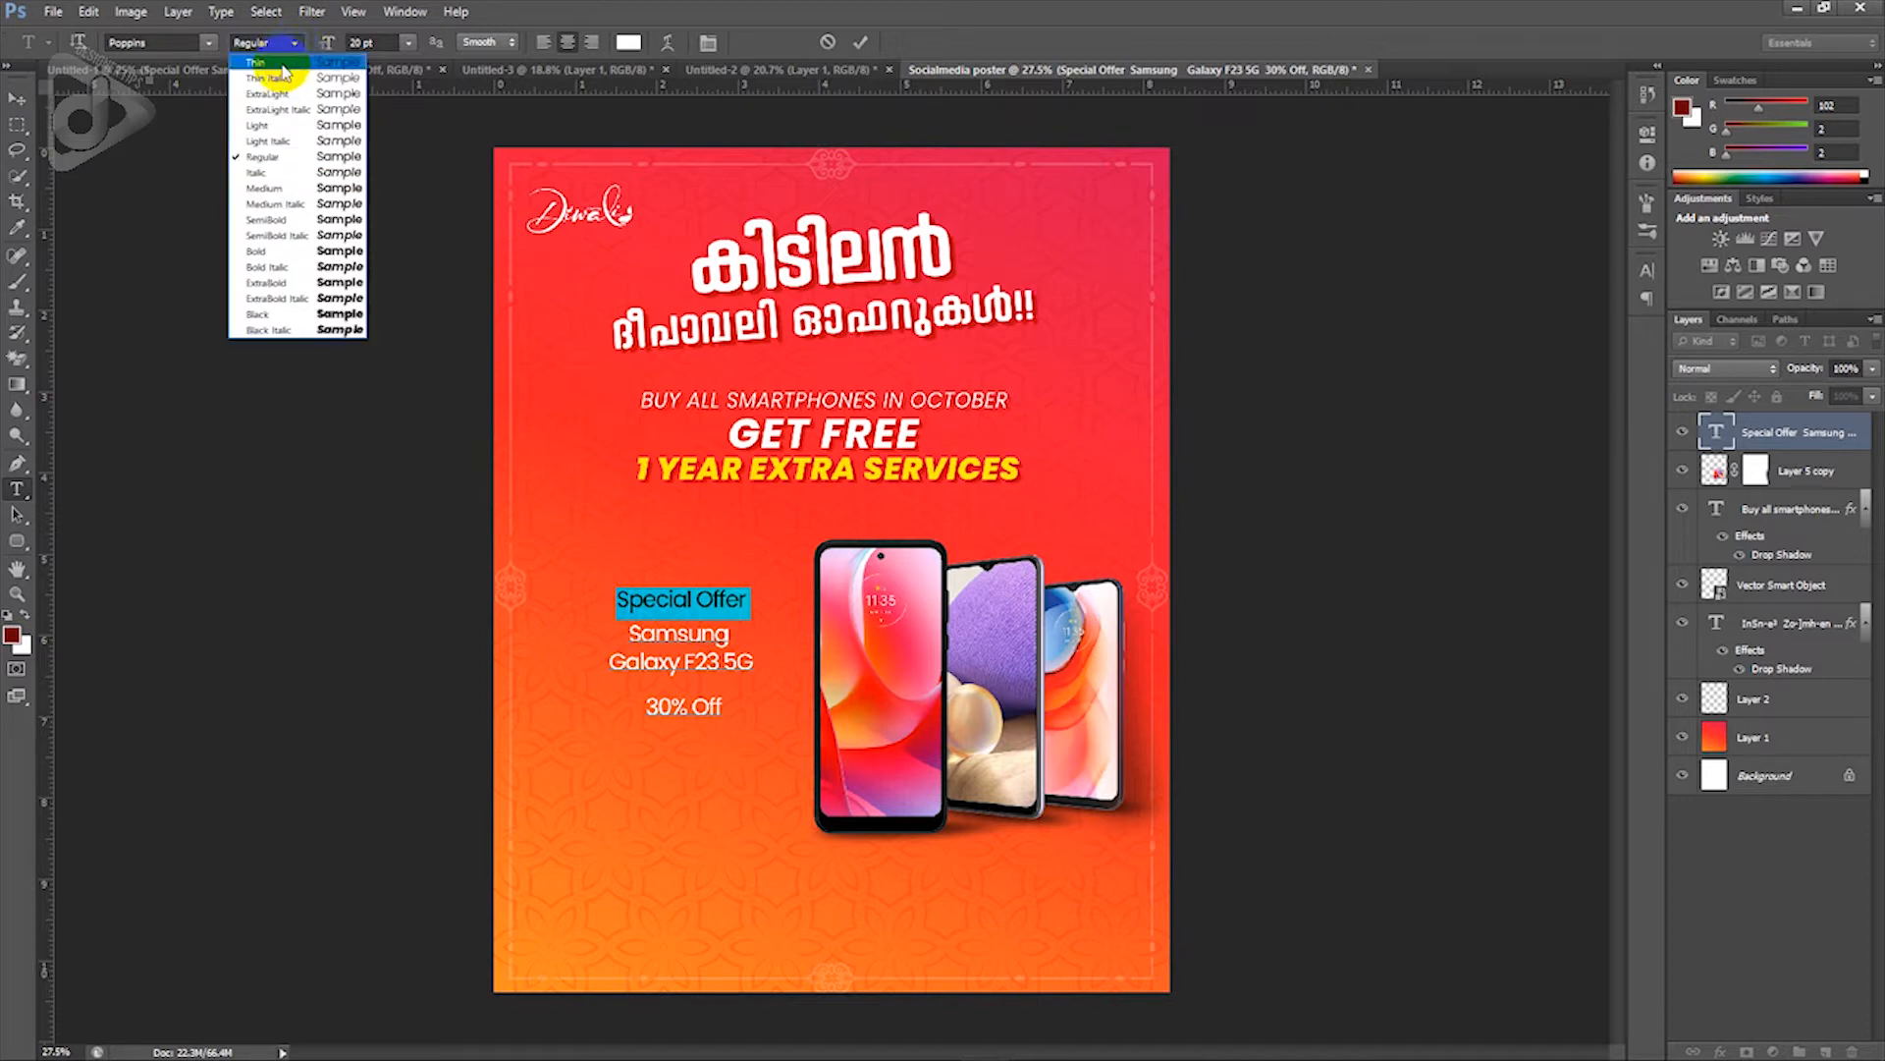
left_click(283, 131)
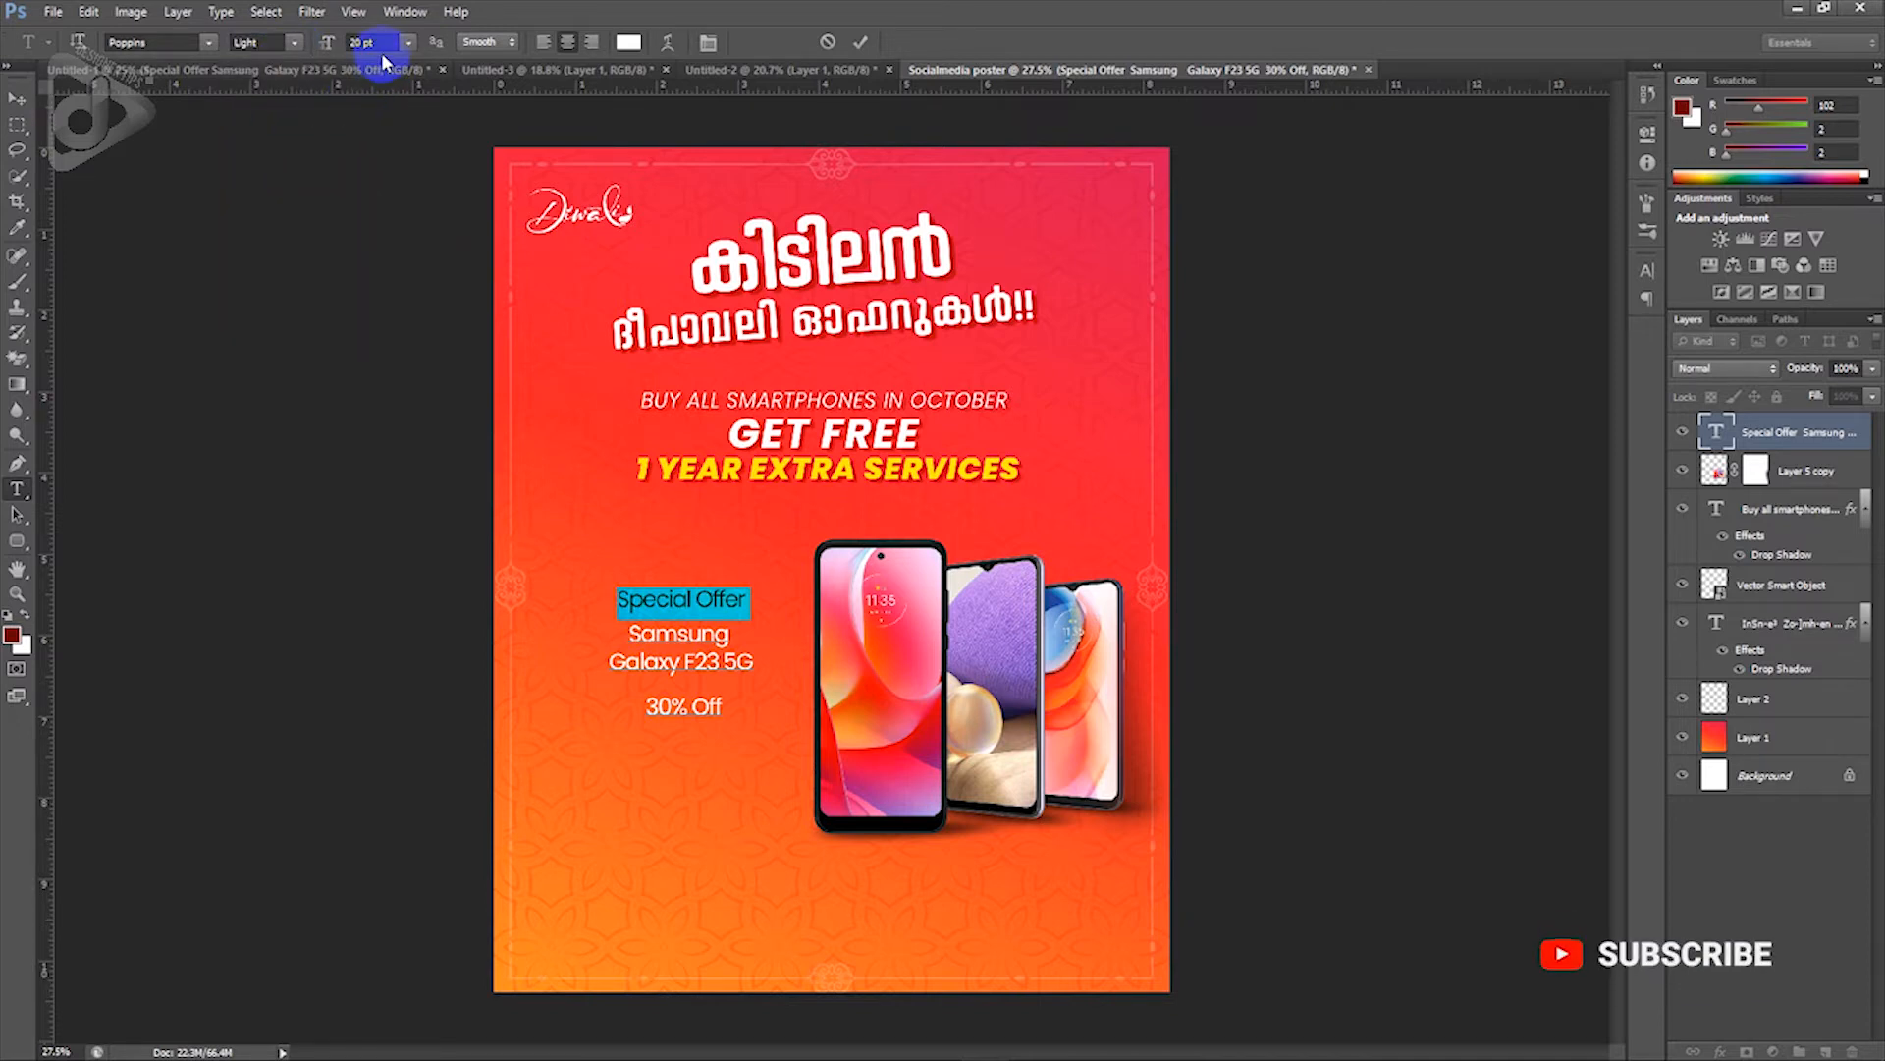
left_click(327, 49)
type("18")
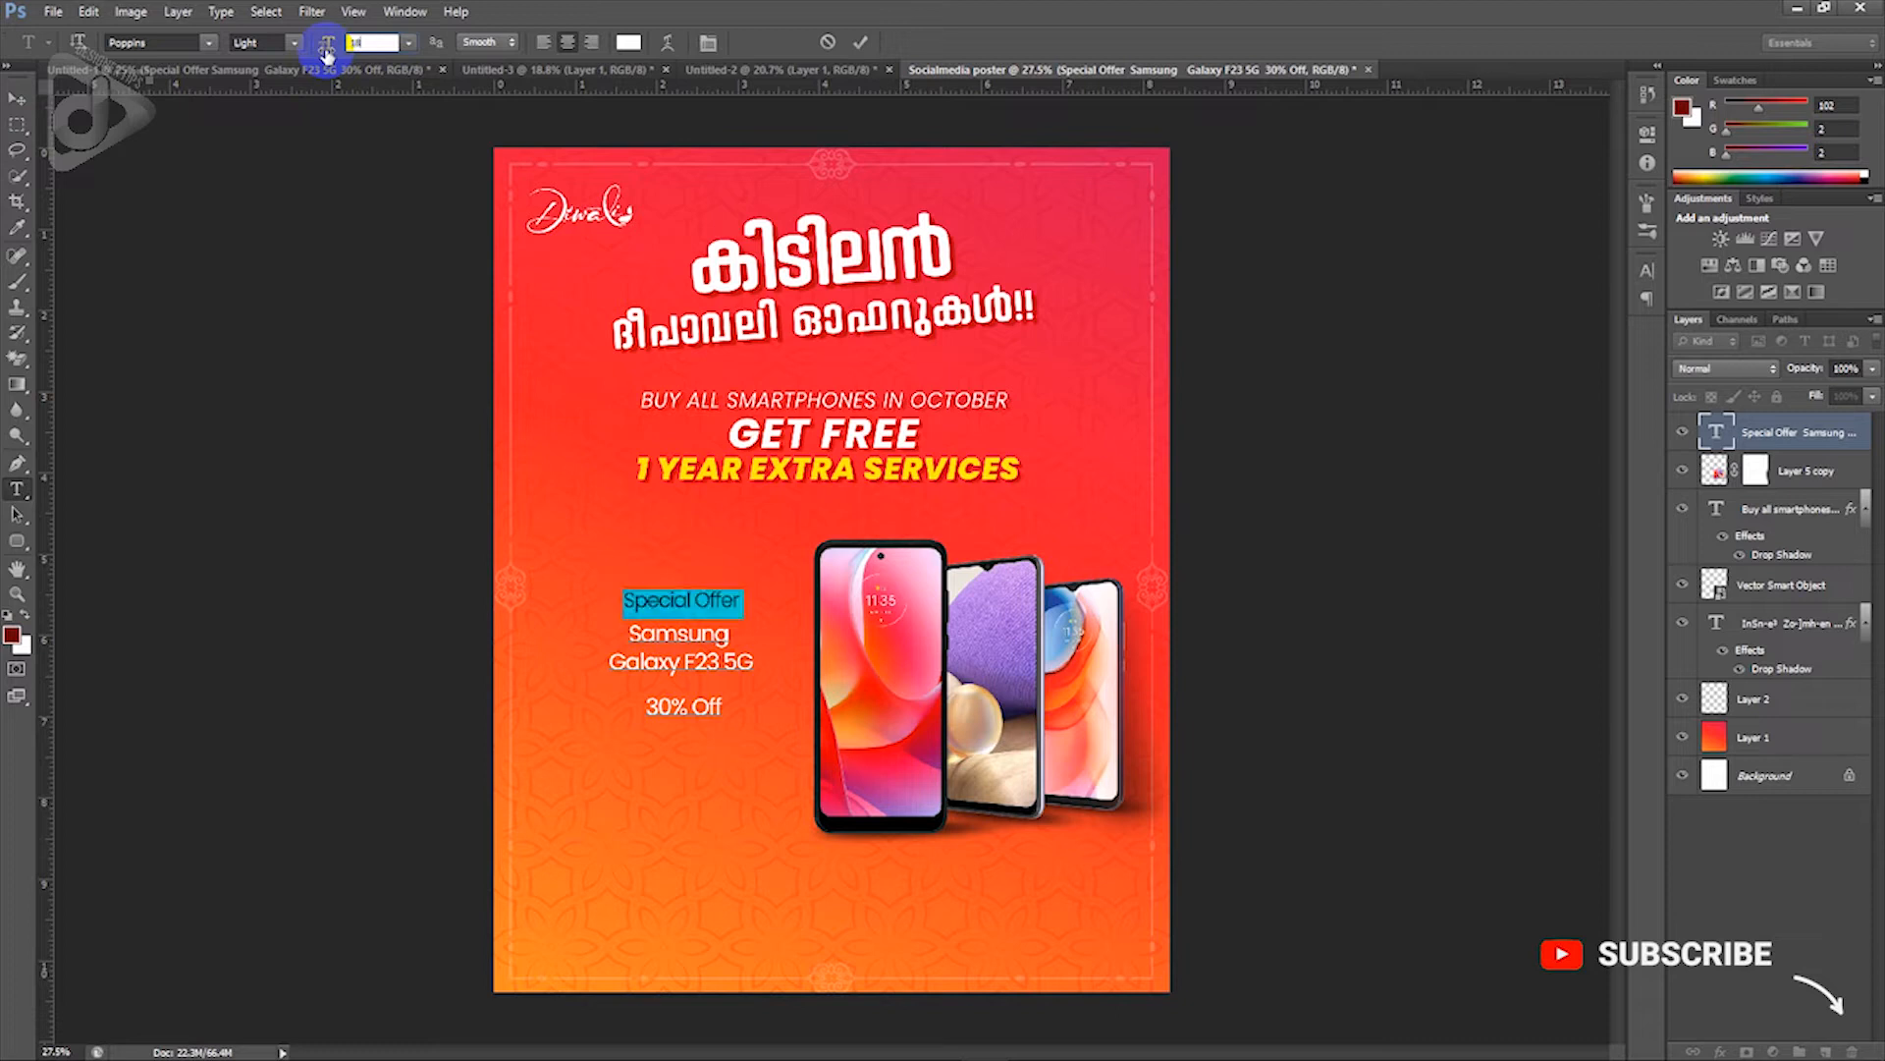
left_click(668, 658)
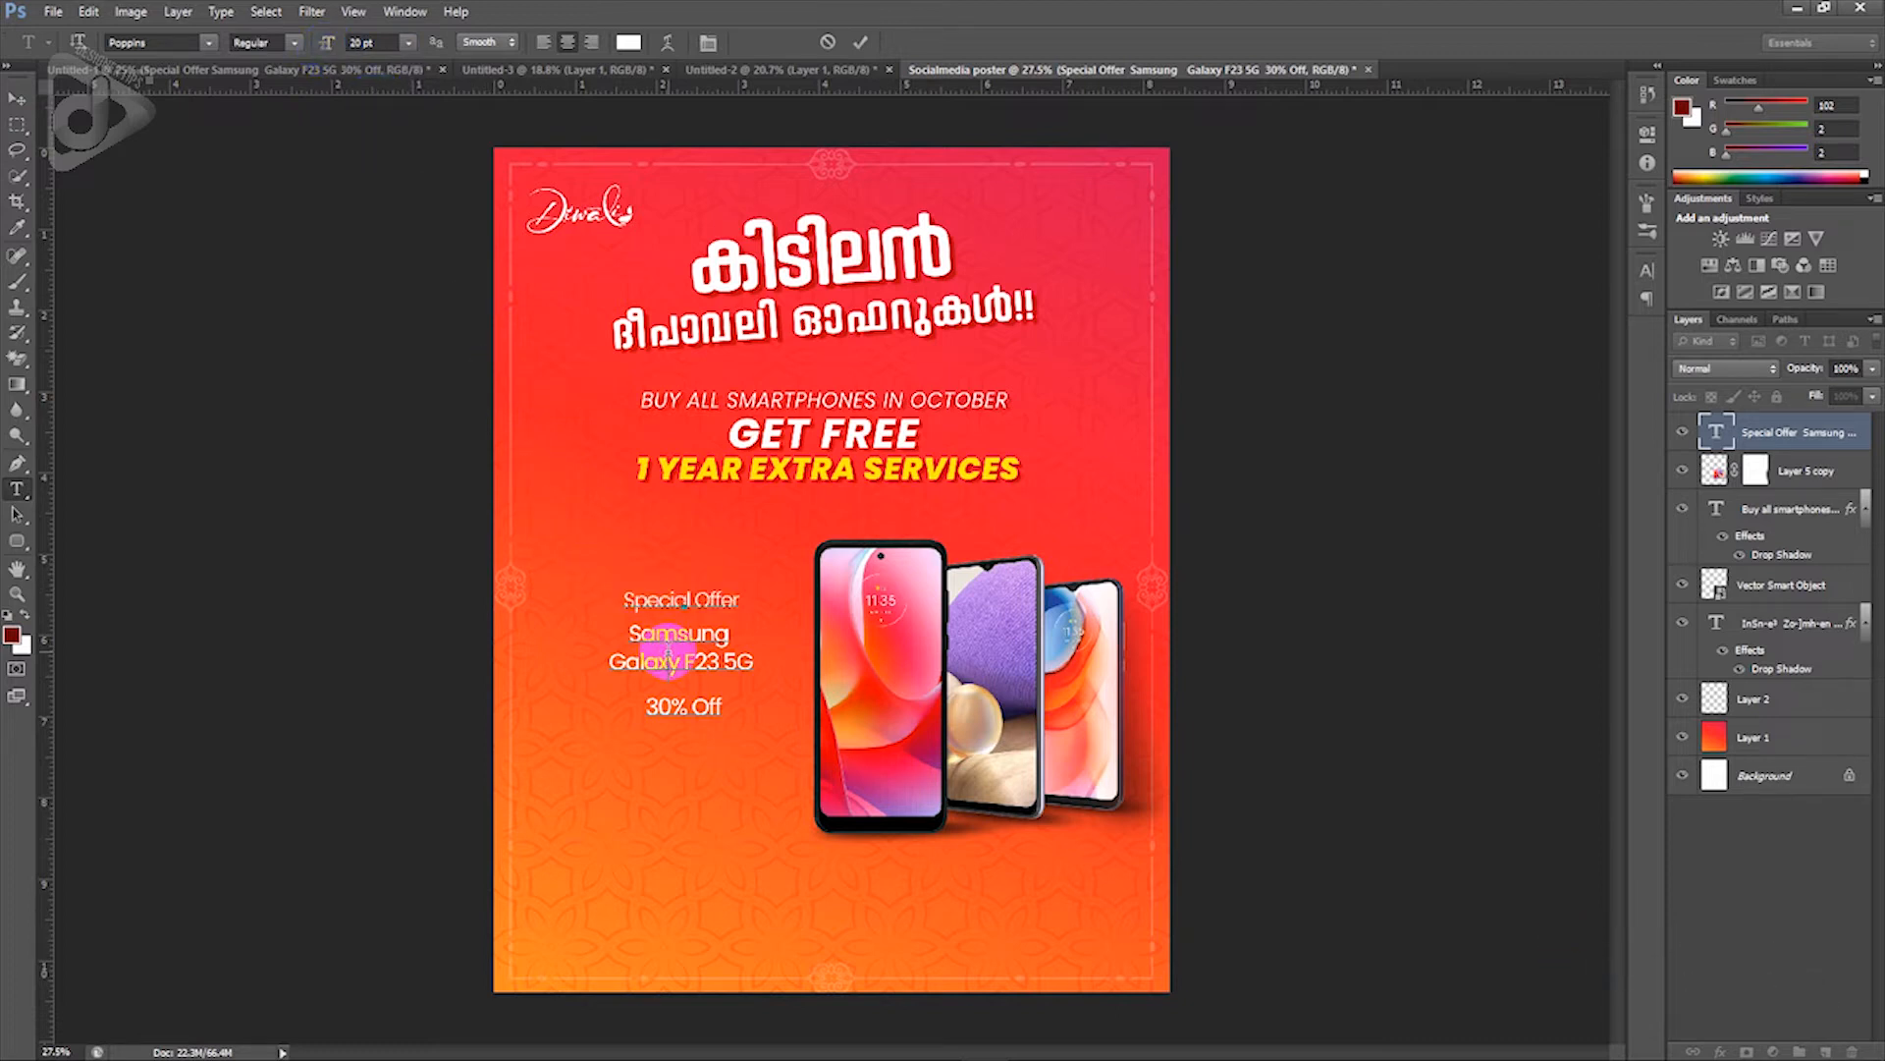
Step: Turn the Samsung, Galaxy F23 5G and 30% Off lines into All Caps
left_click_drag(728, 706, 615, 648)
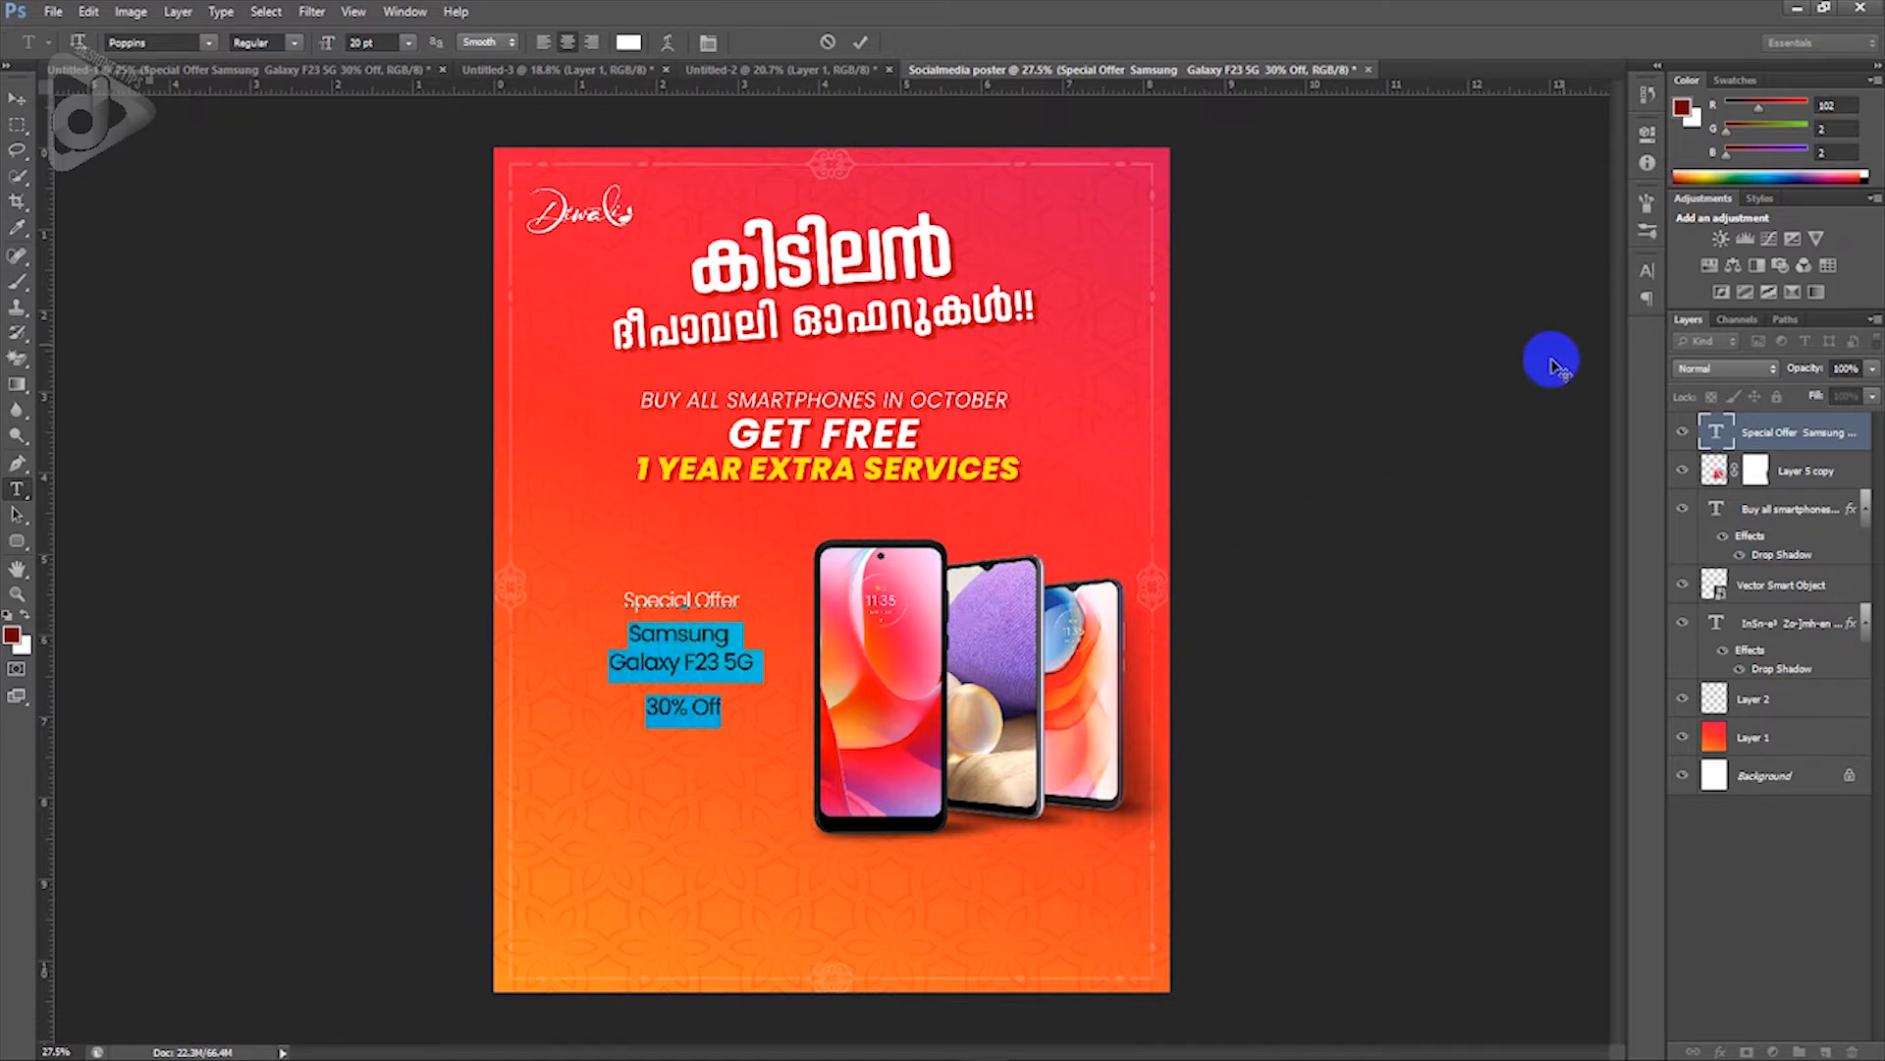
left_click(1646, 271)
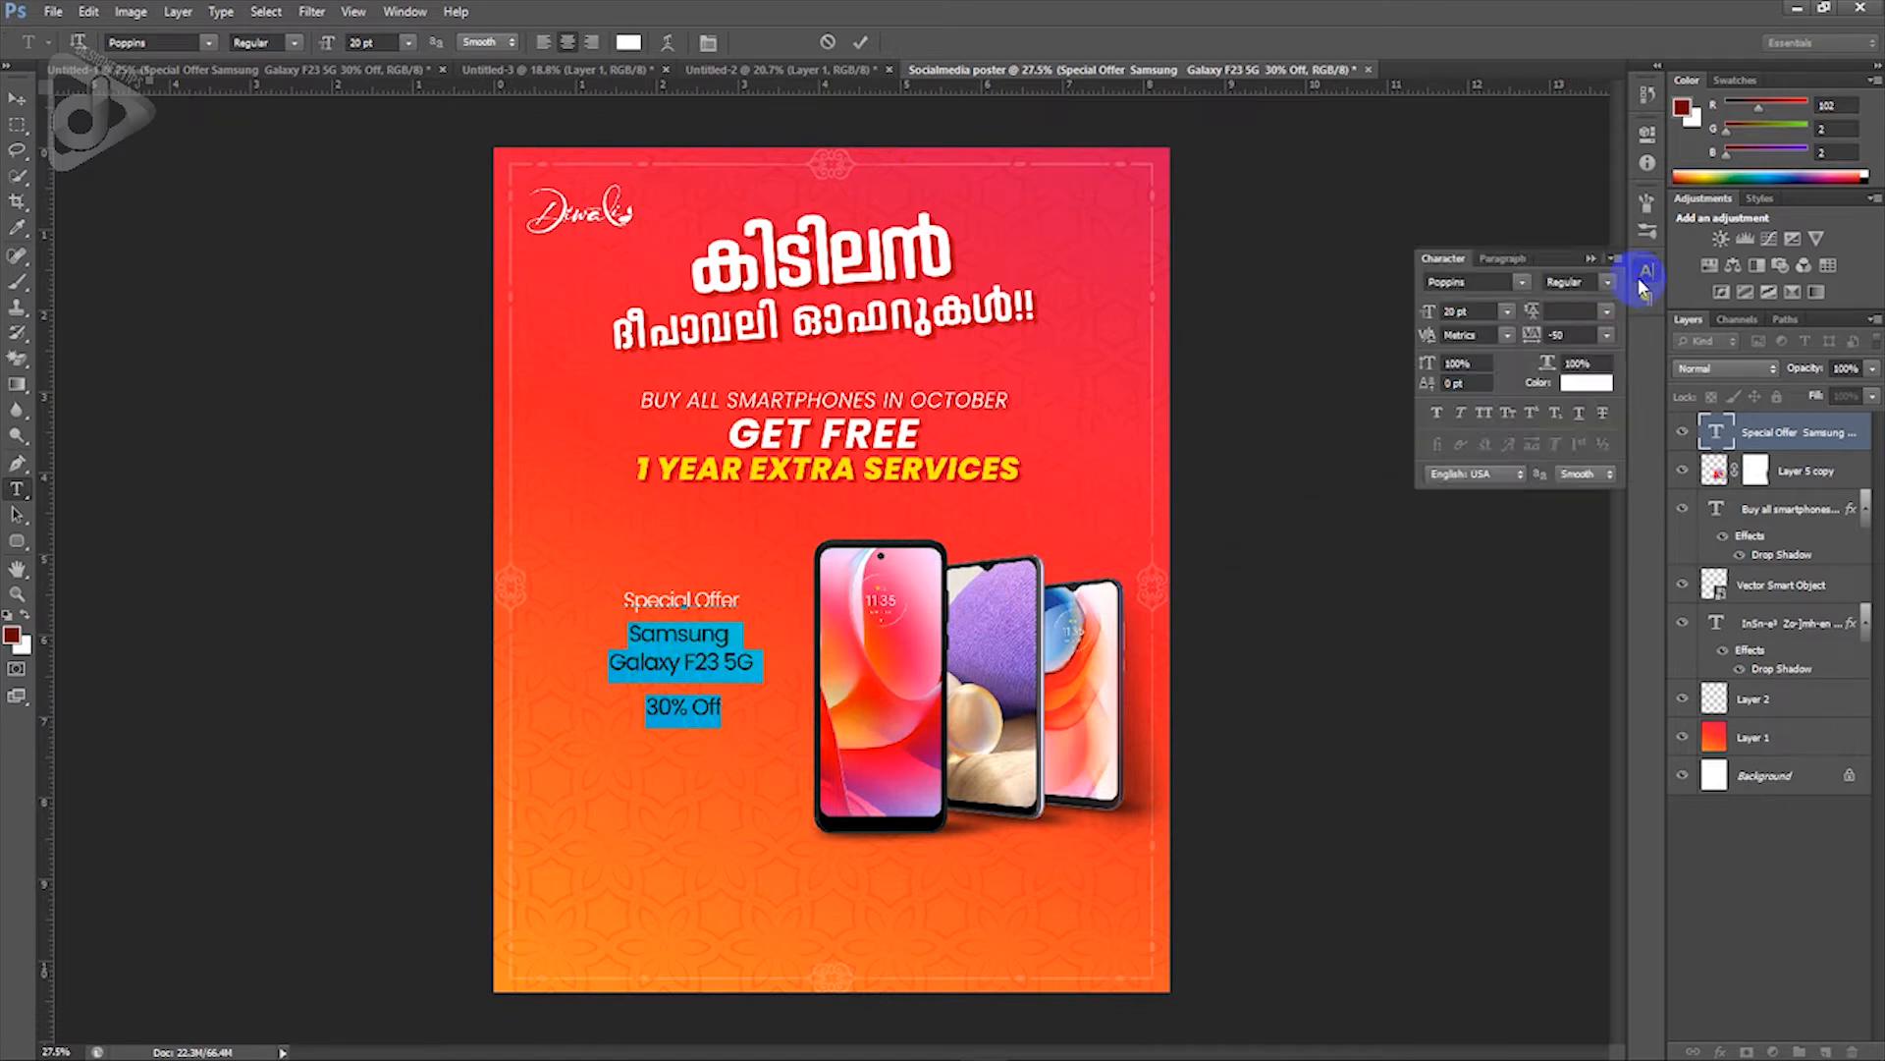
left_click(1487, 414)
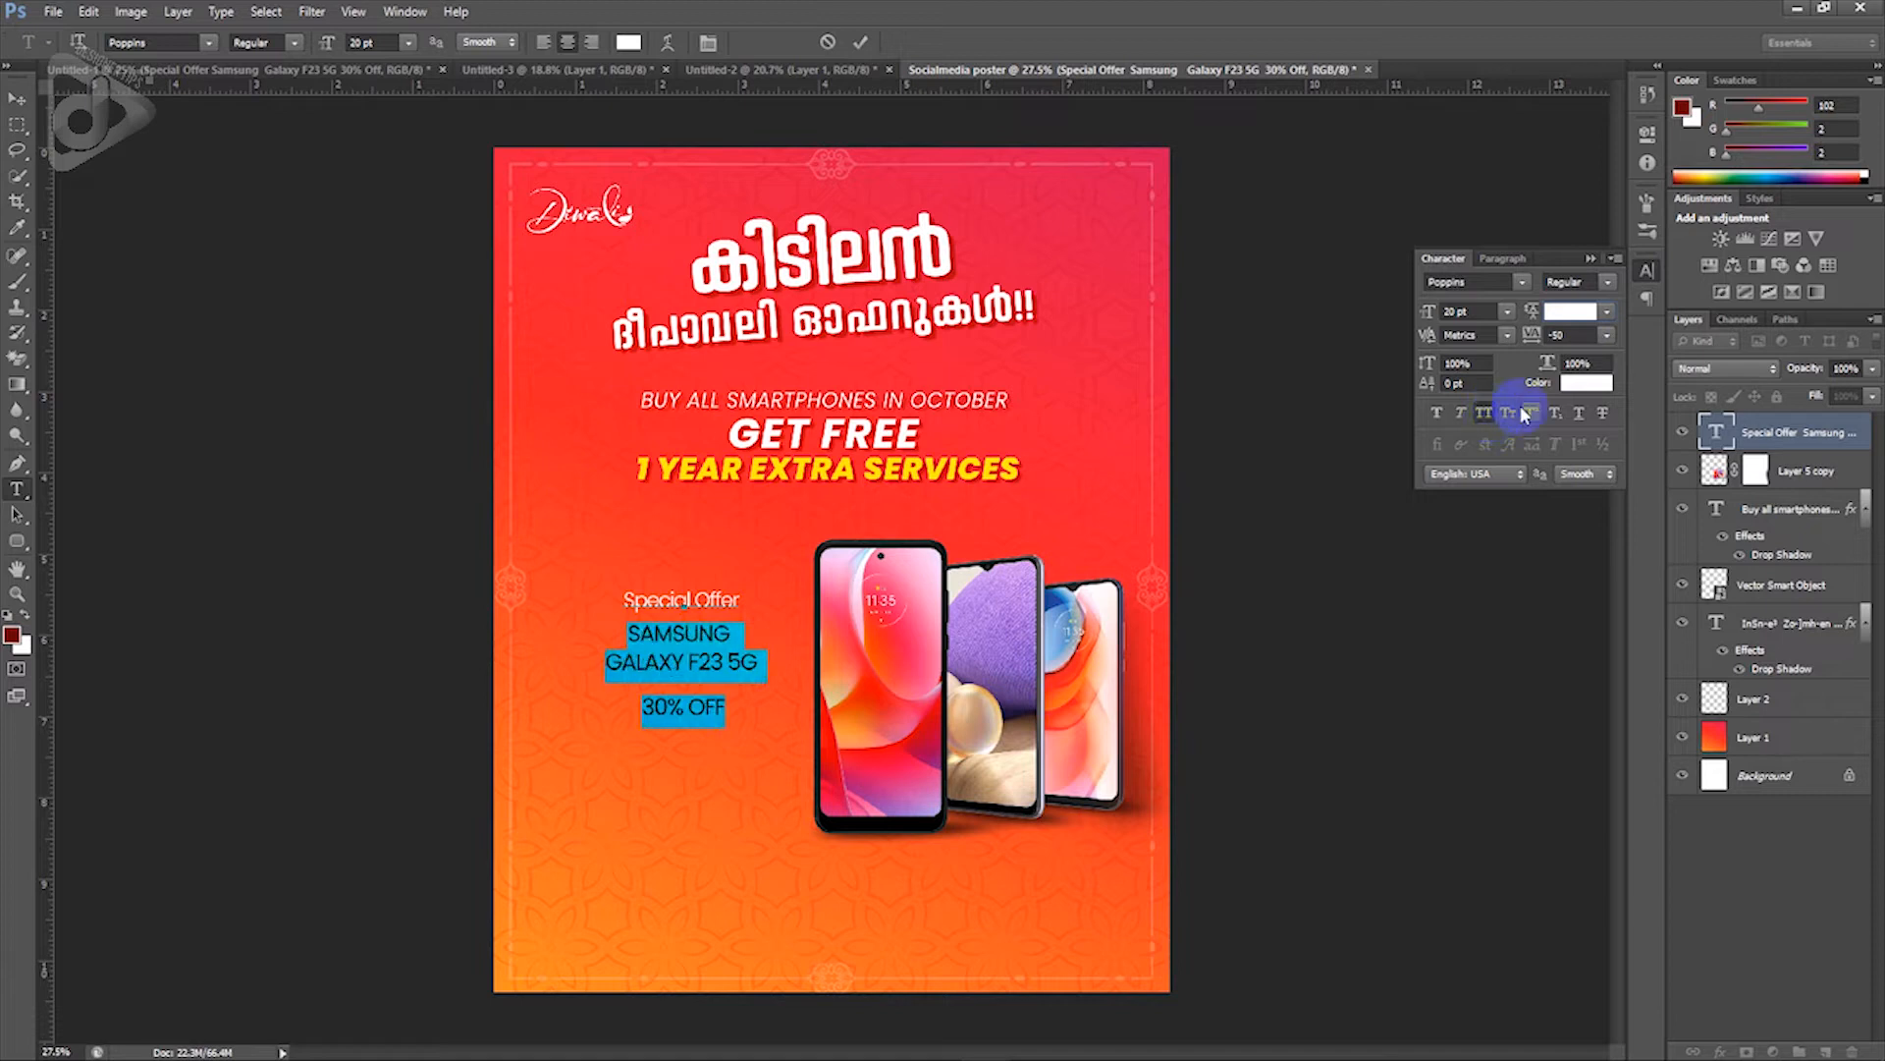
left_click(1588, 262)
left_click(756, 660)
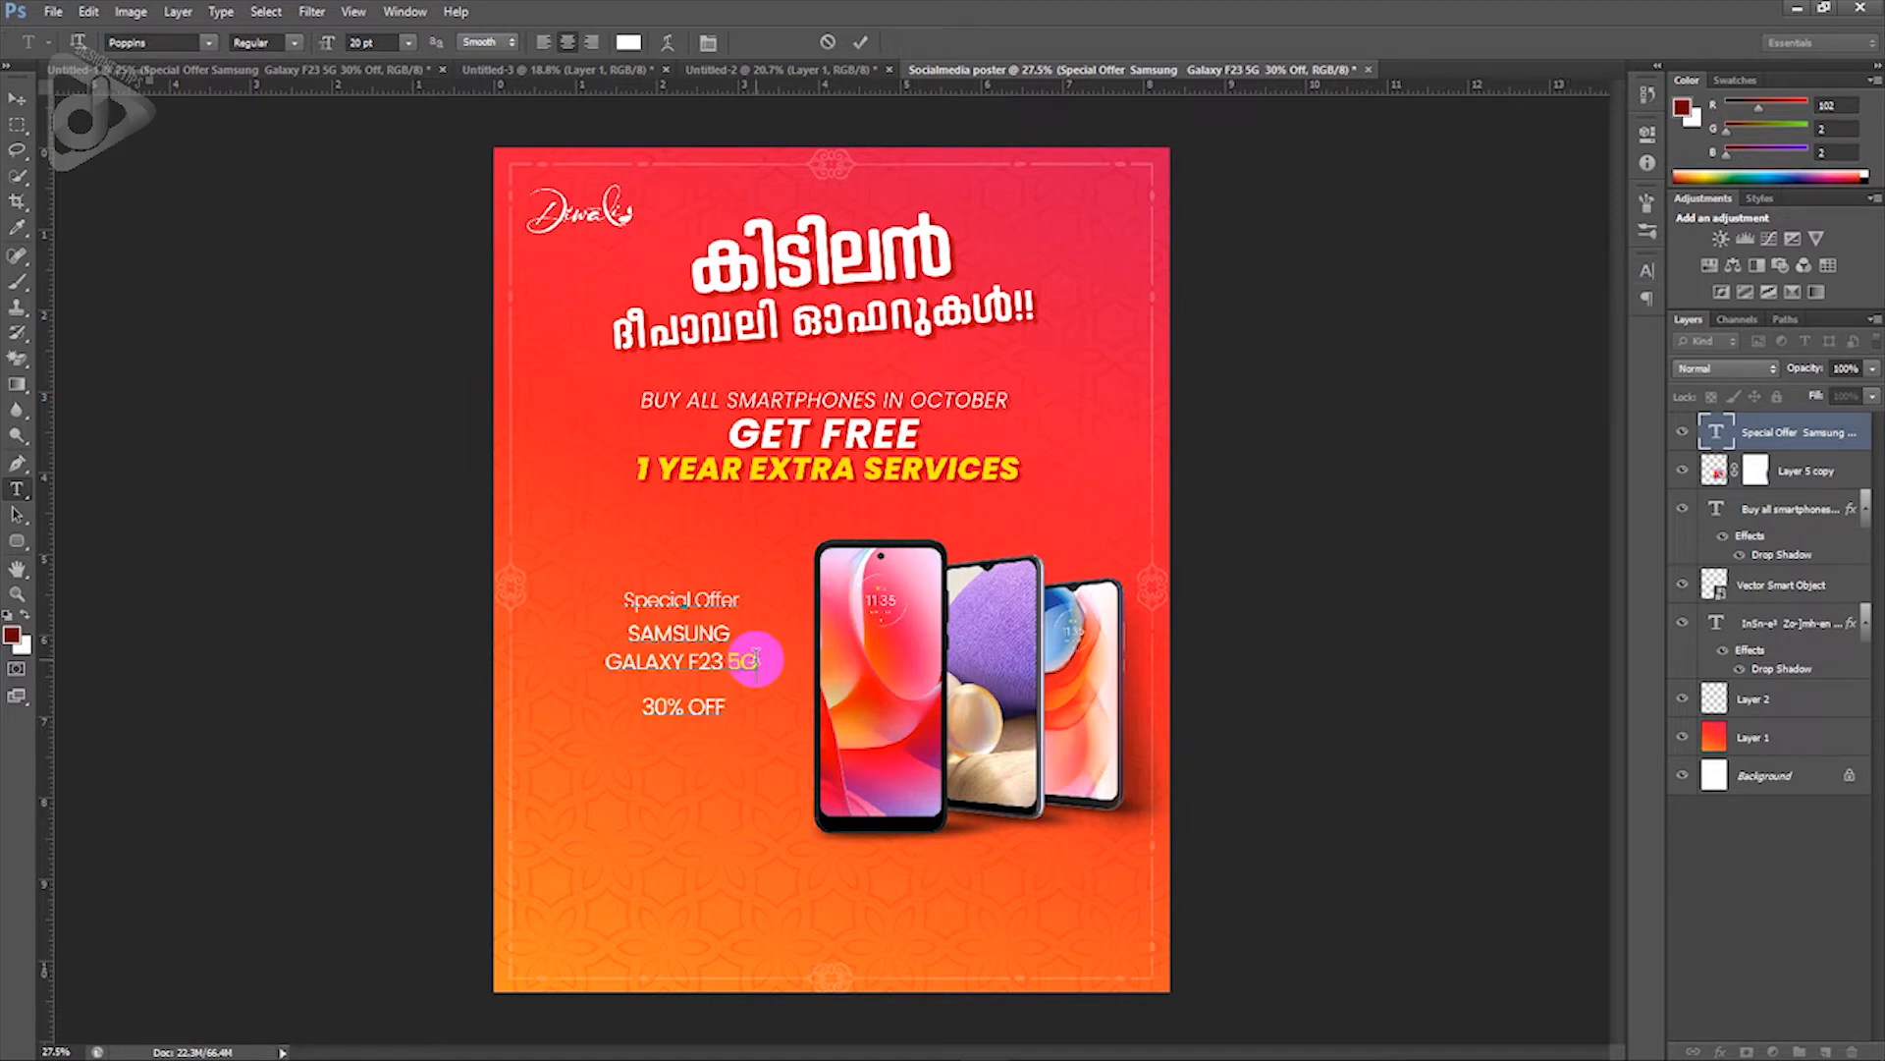
Step: Make SAMSUNG a Light weight
left_click_drag(732, 634, 581, 640)
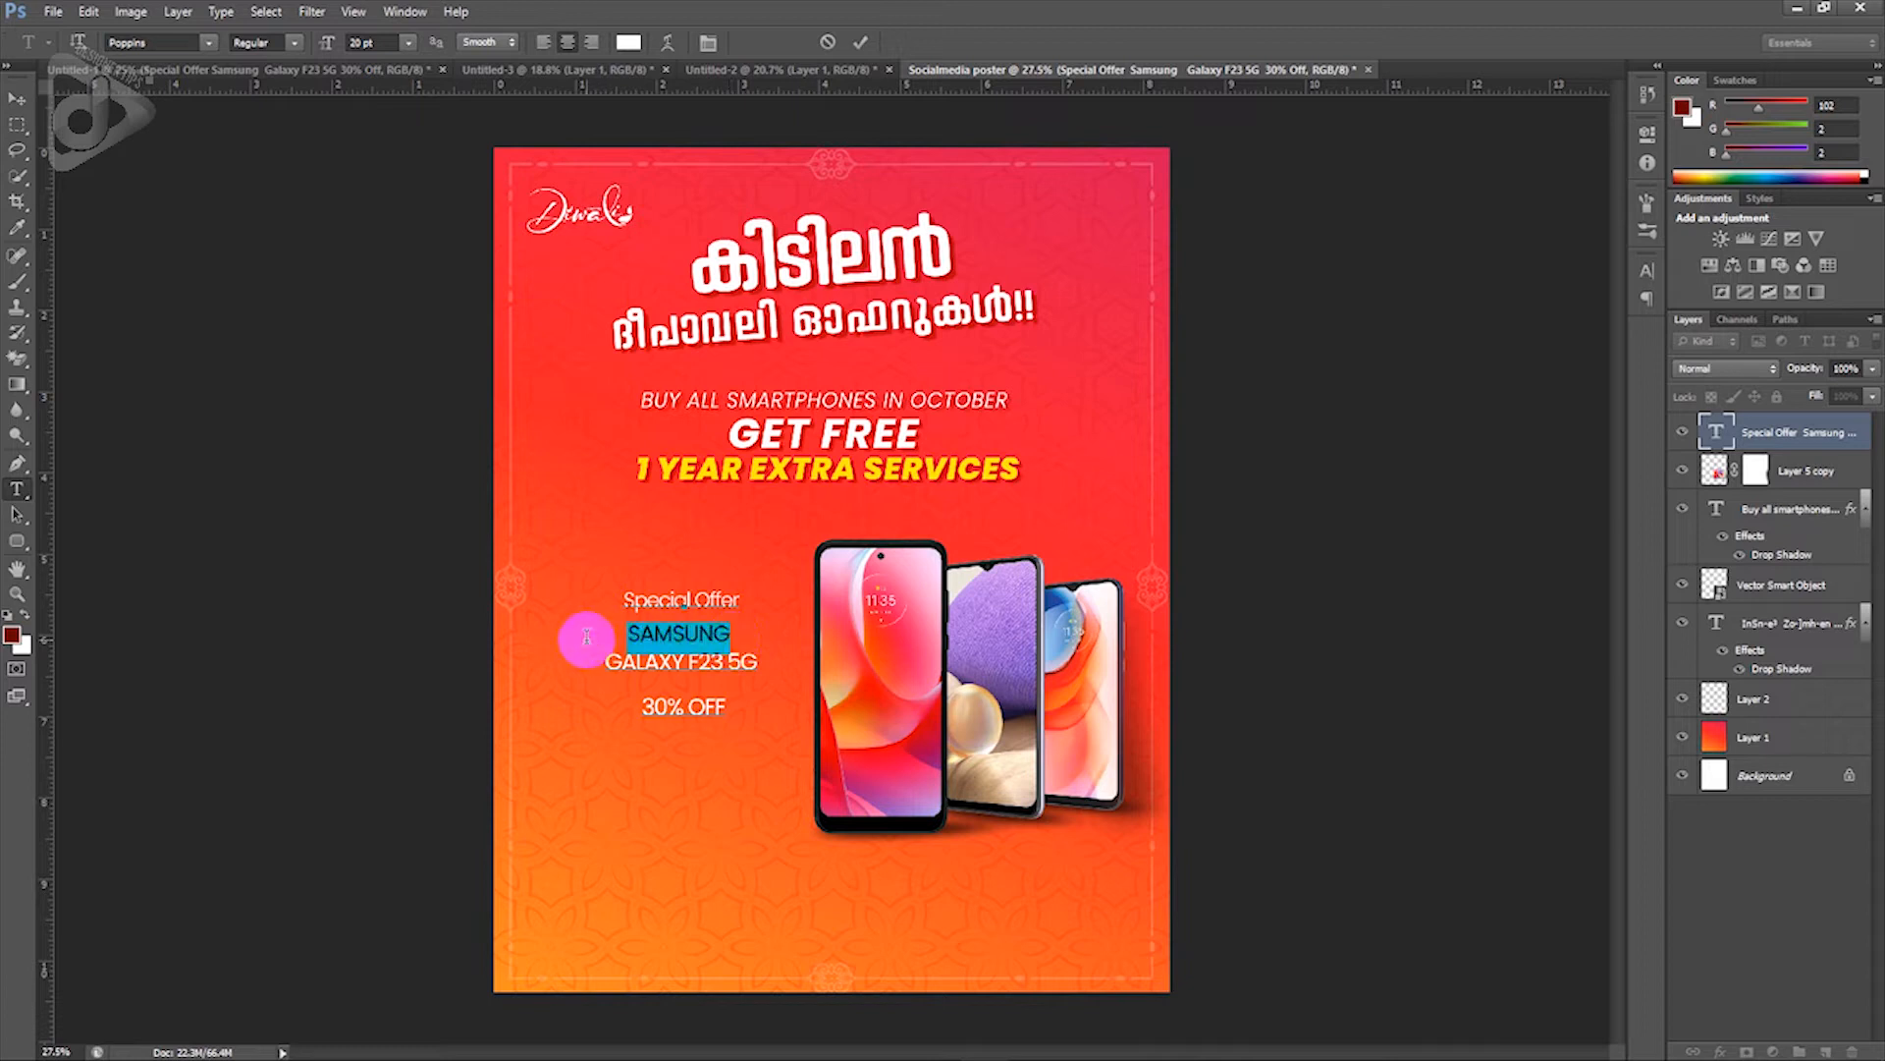
left_click(295, 45)
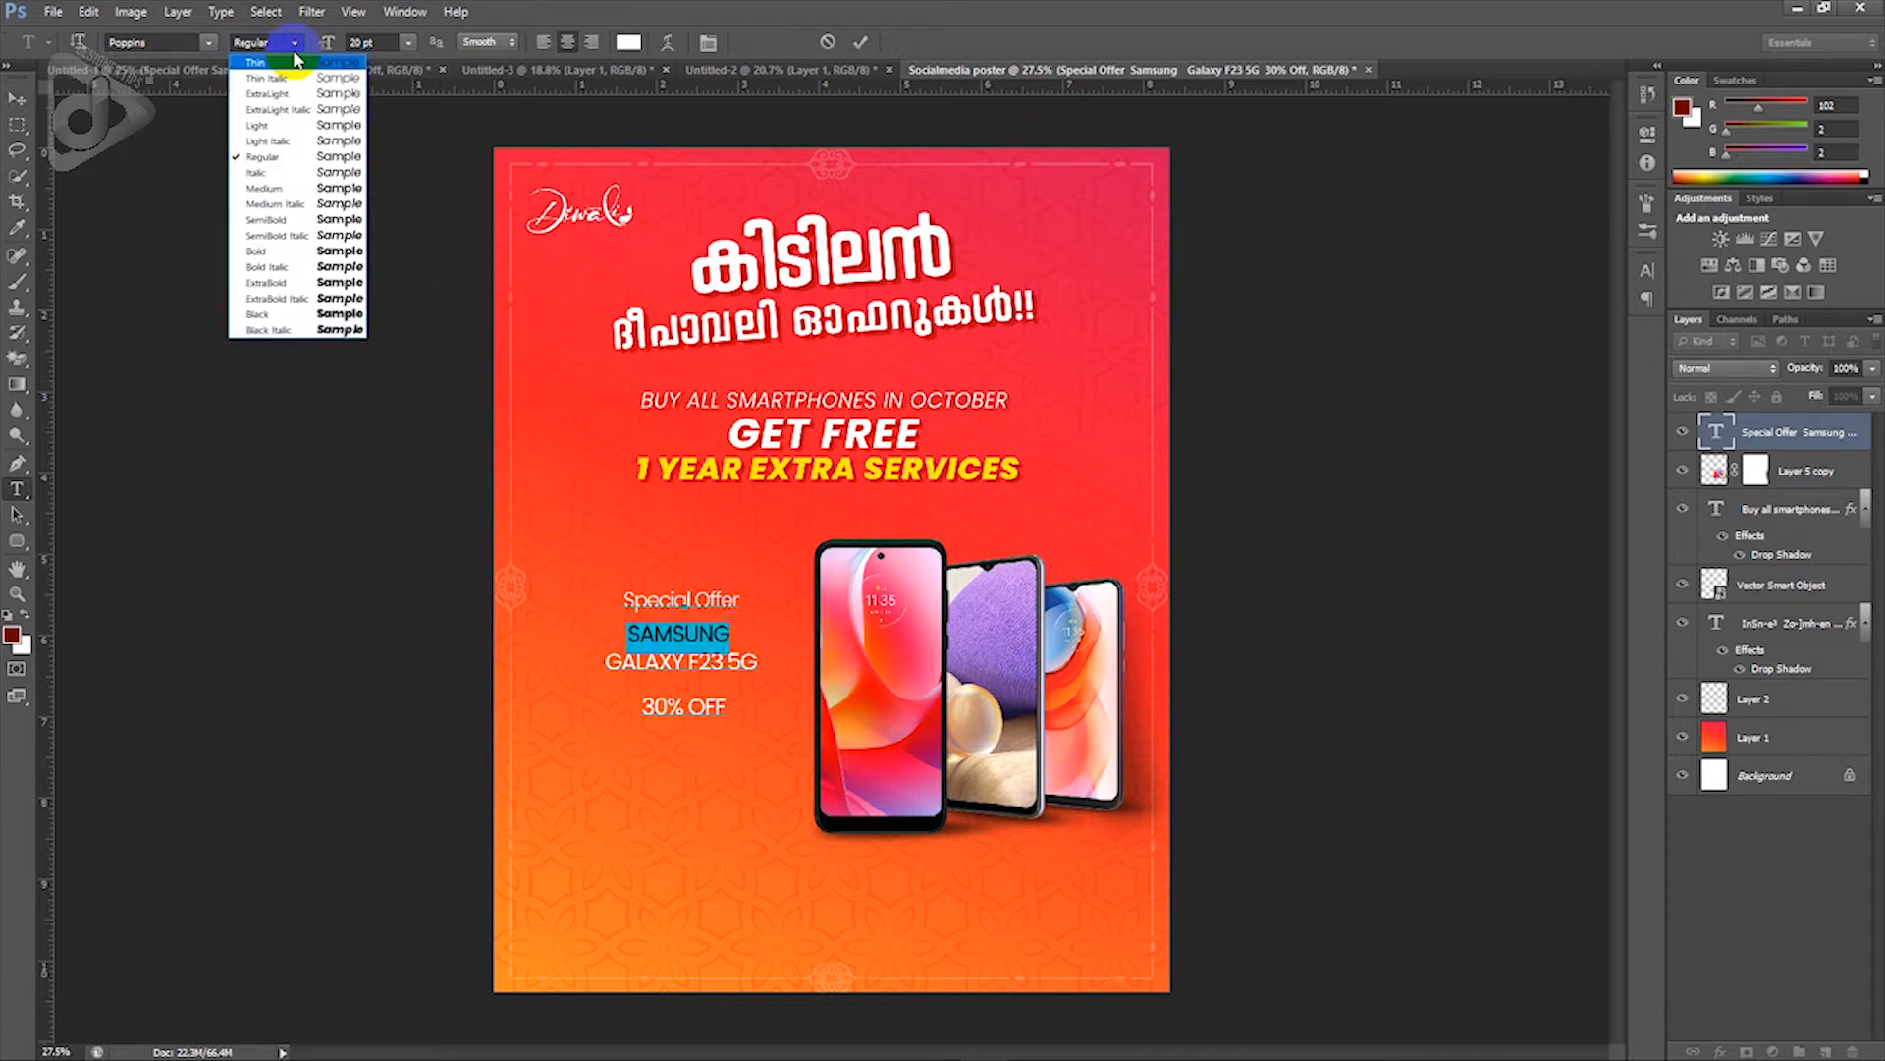
left_click(283, 132)
left_click(372, 45)
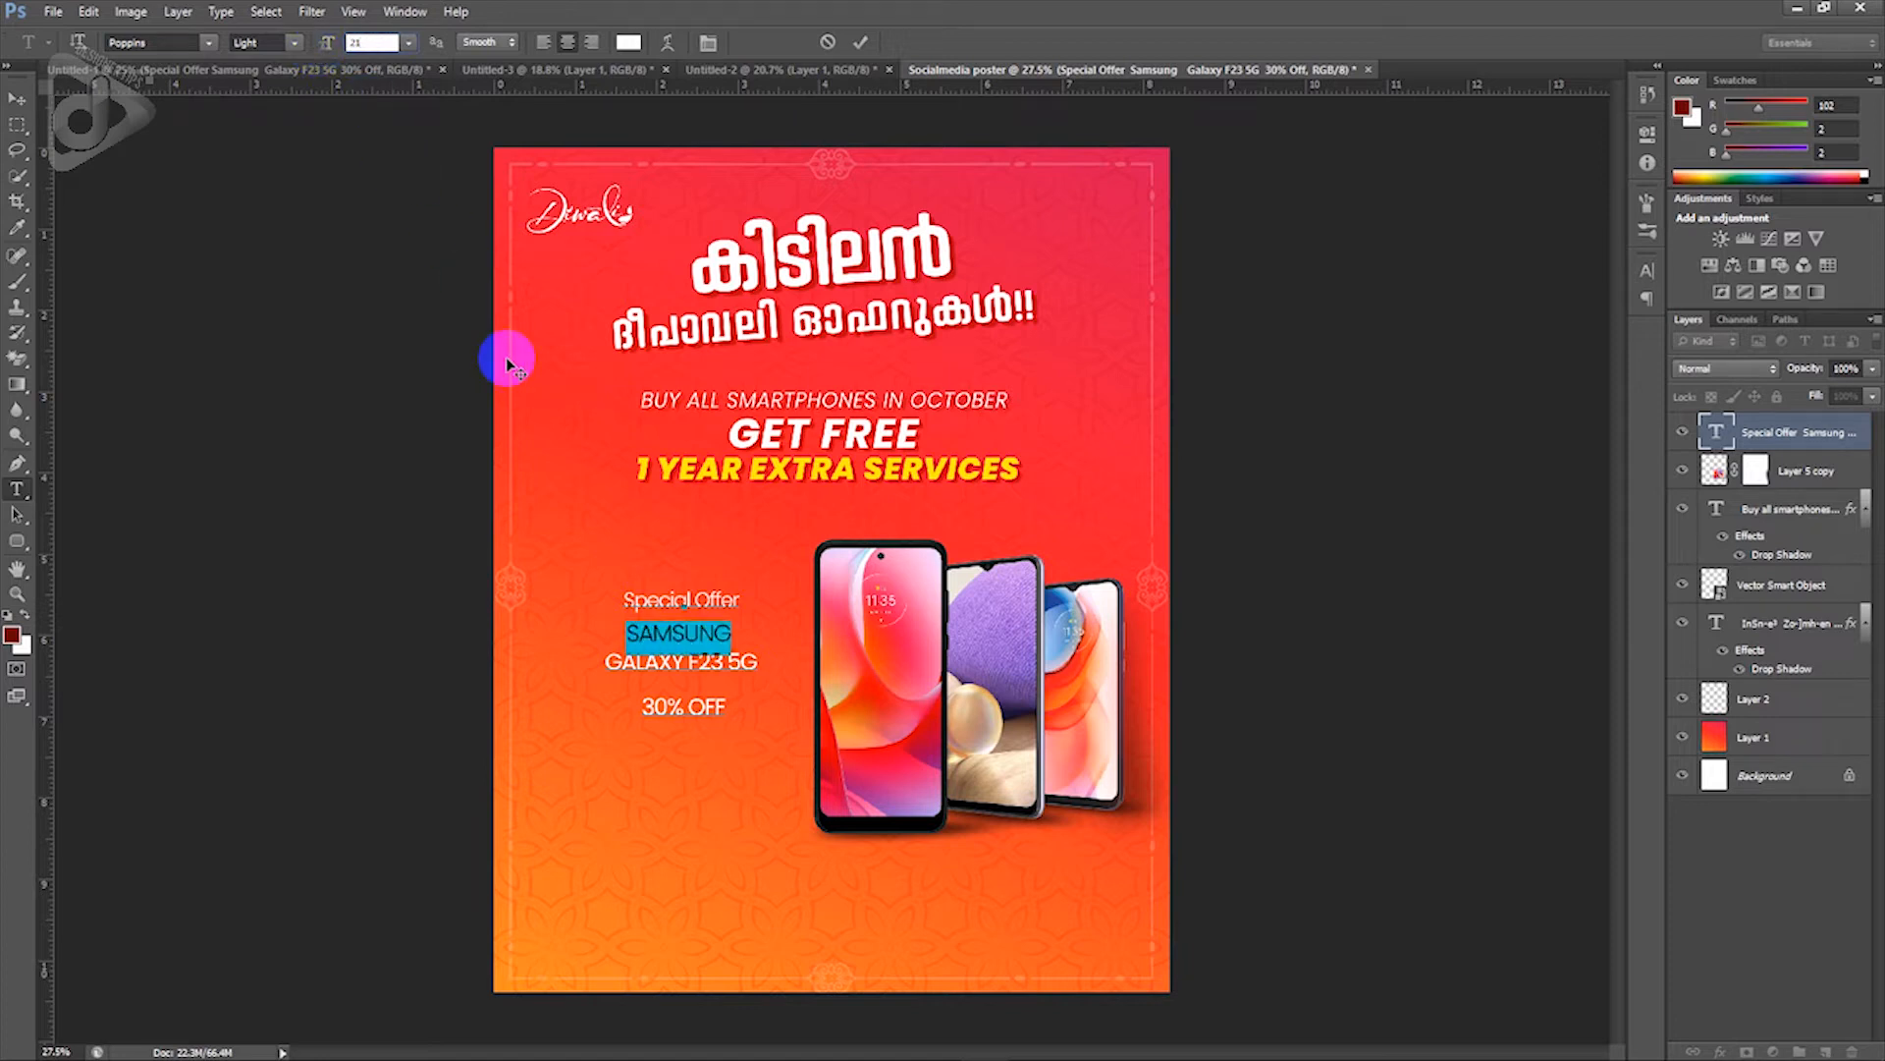
left_click(646, 658)
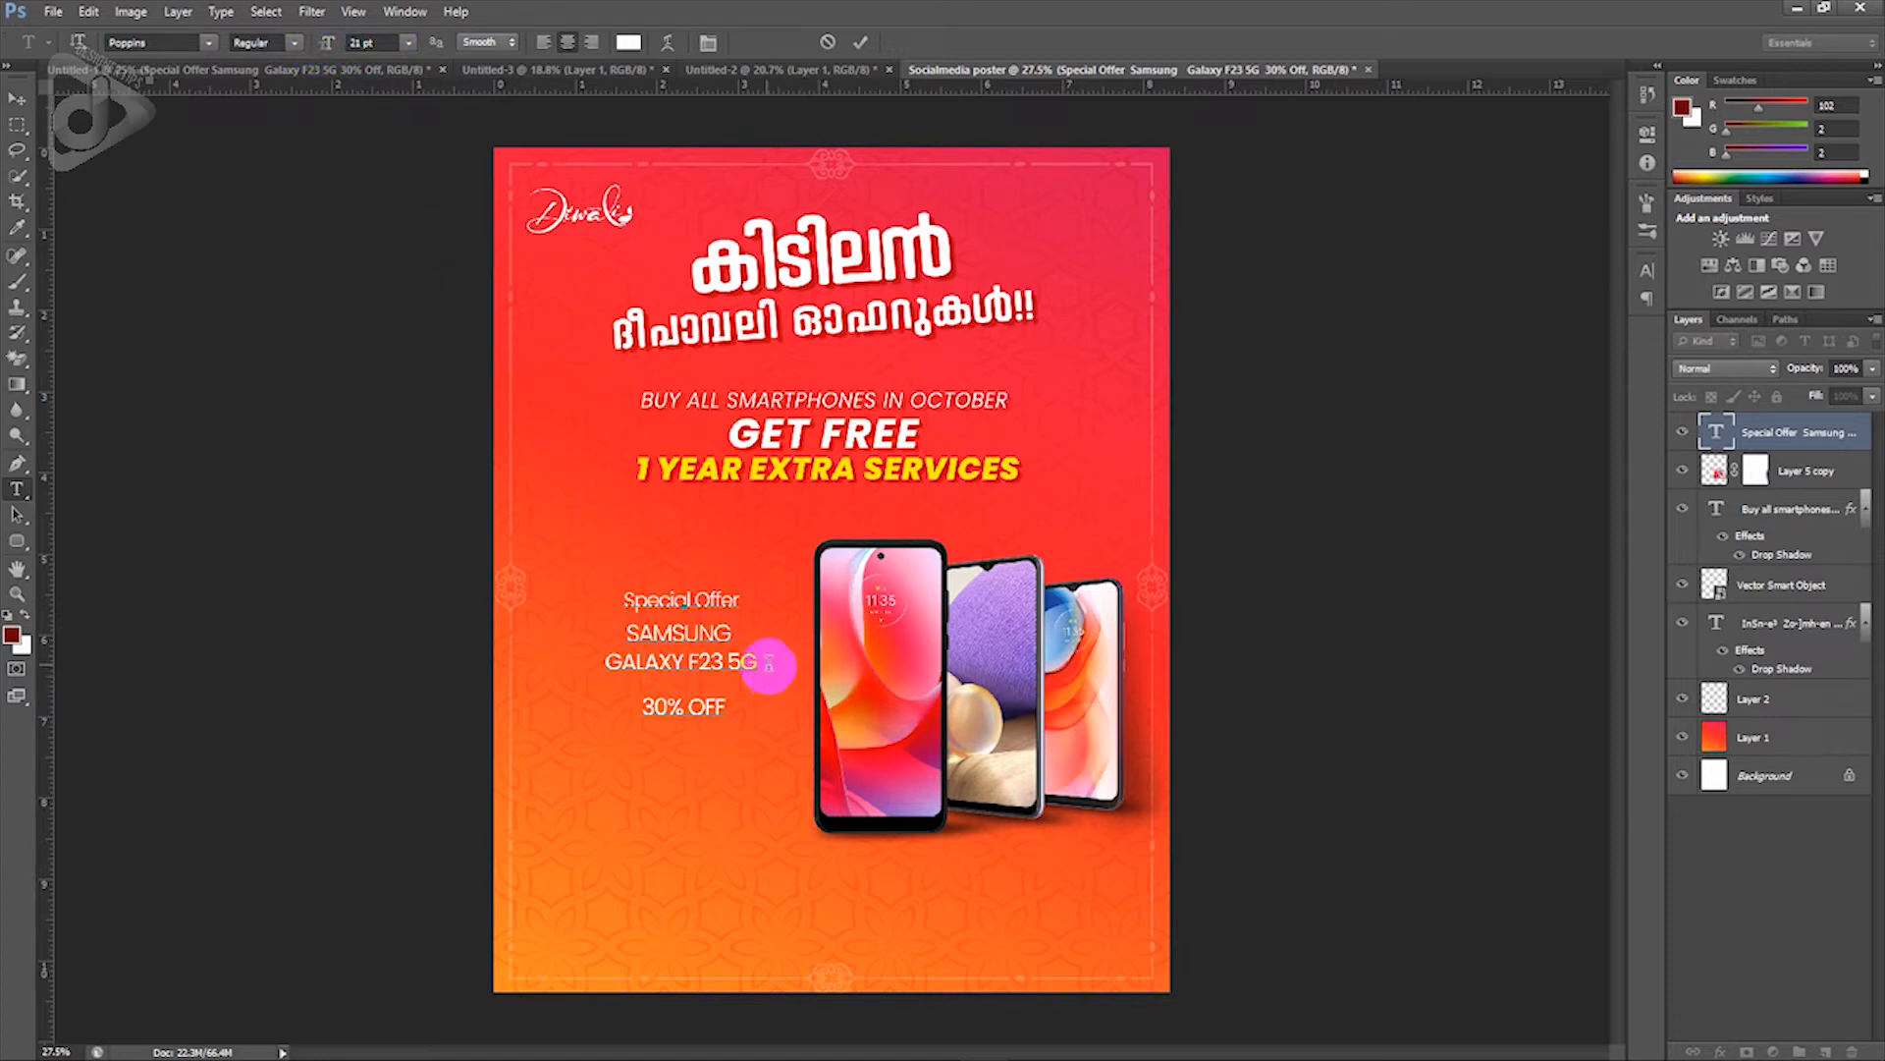
Step: Make GALAXY F23 5G Bold at 21 pt
left_click_drag(764, 660, 599, 656)
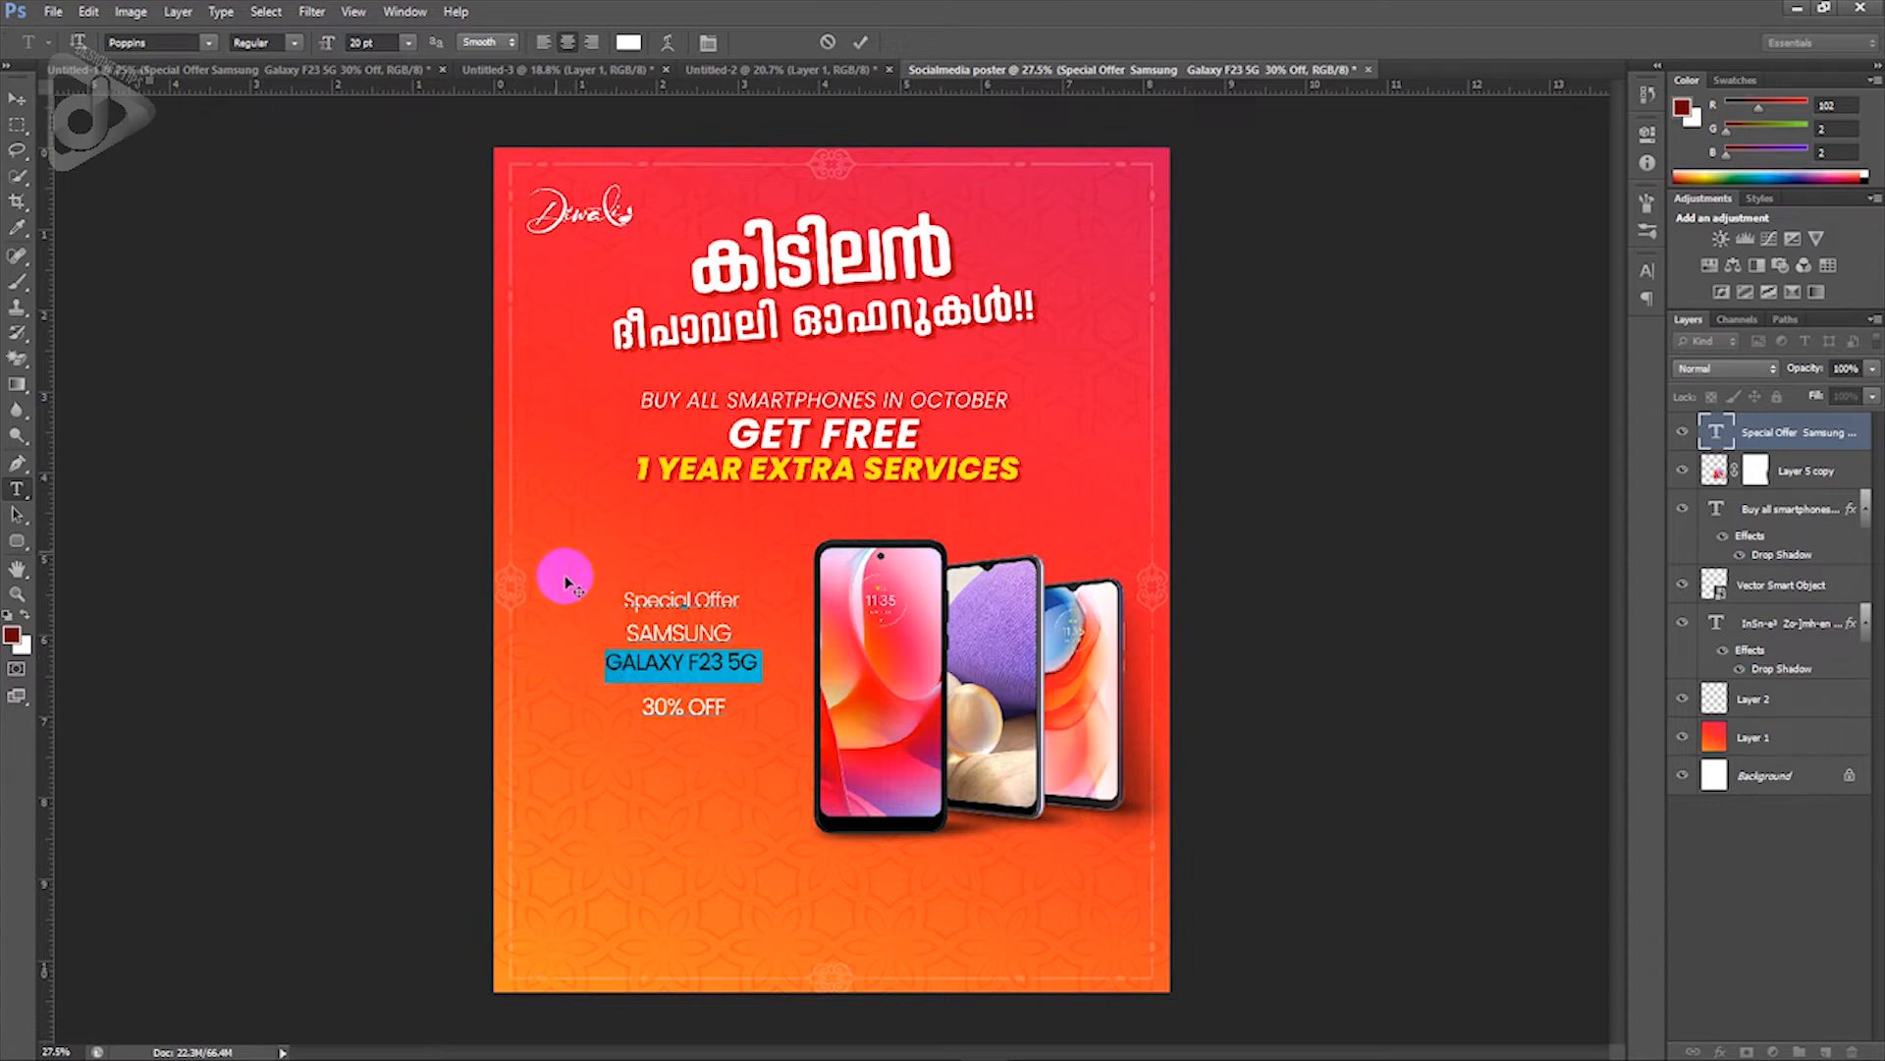
left_click(294, 42)
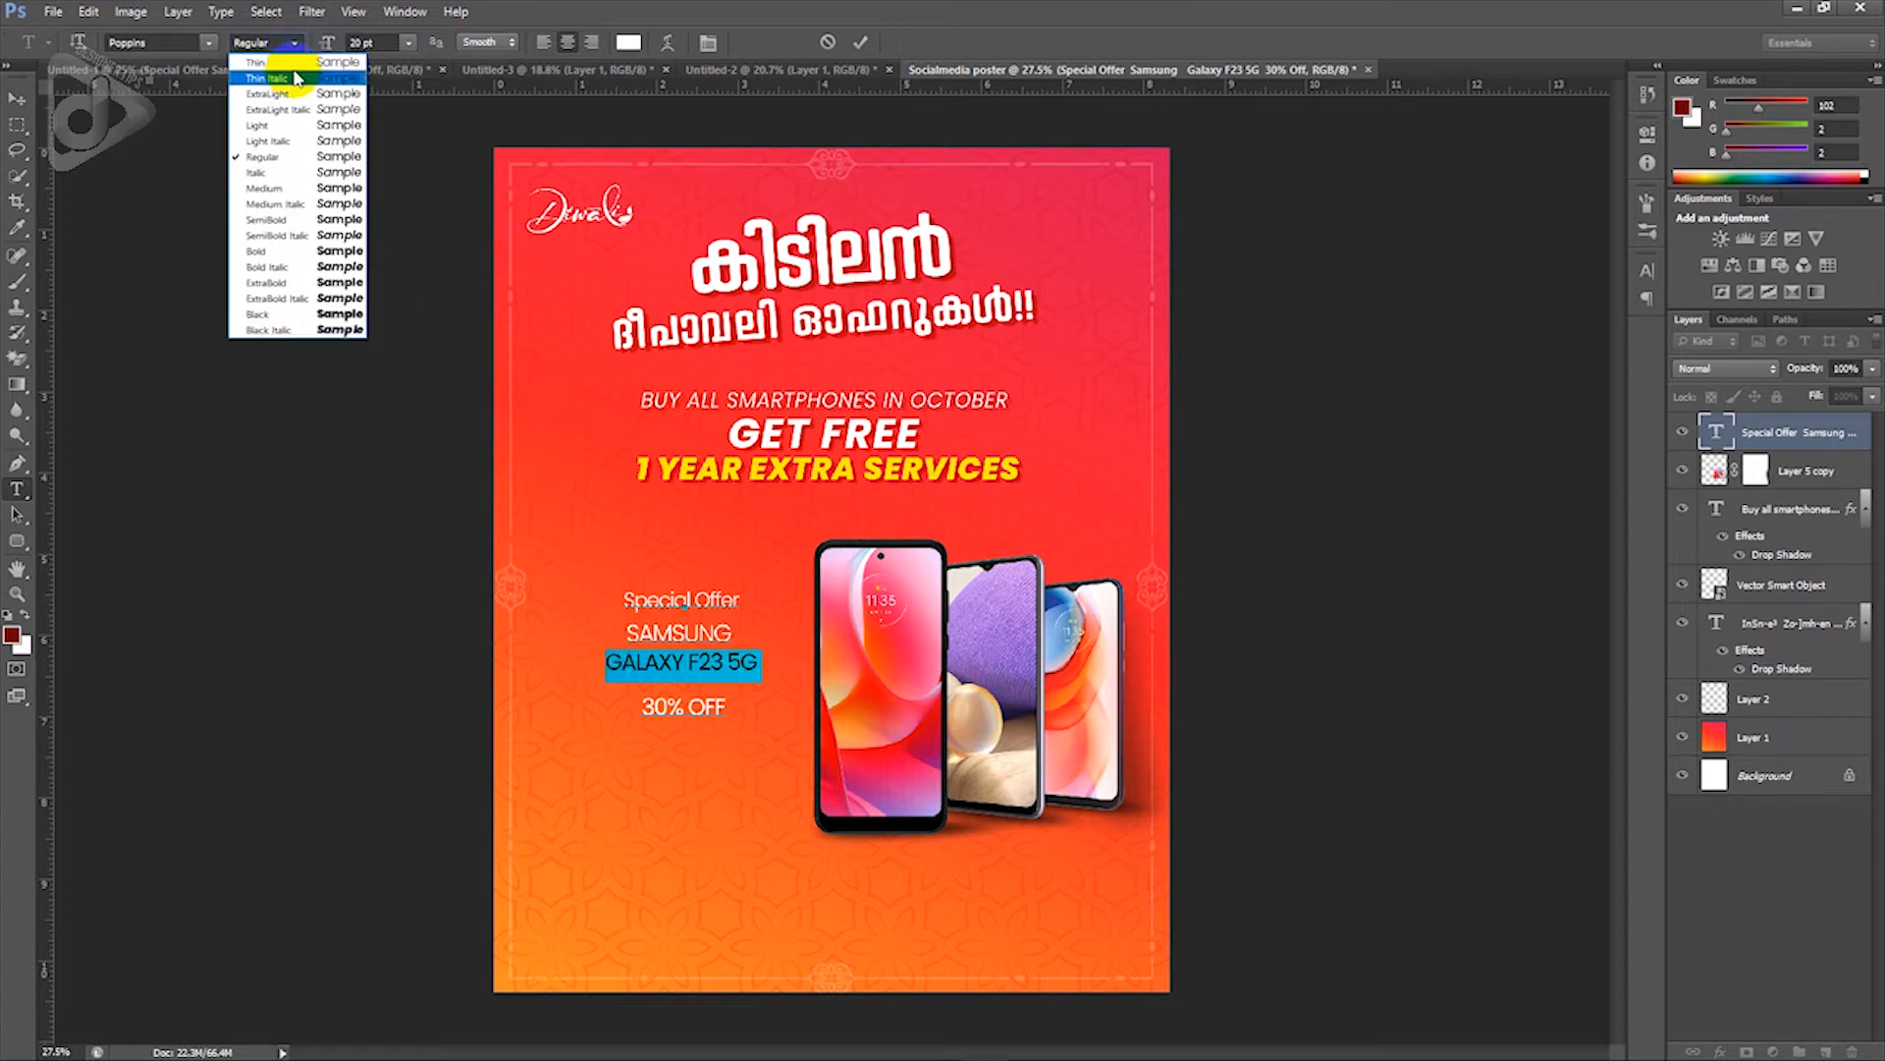
left_click(280, 251)
left_click(389, 44)
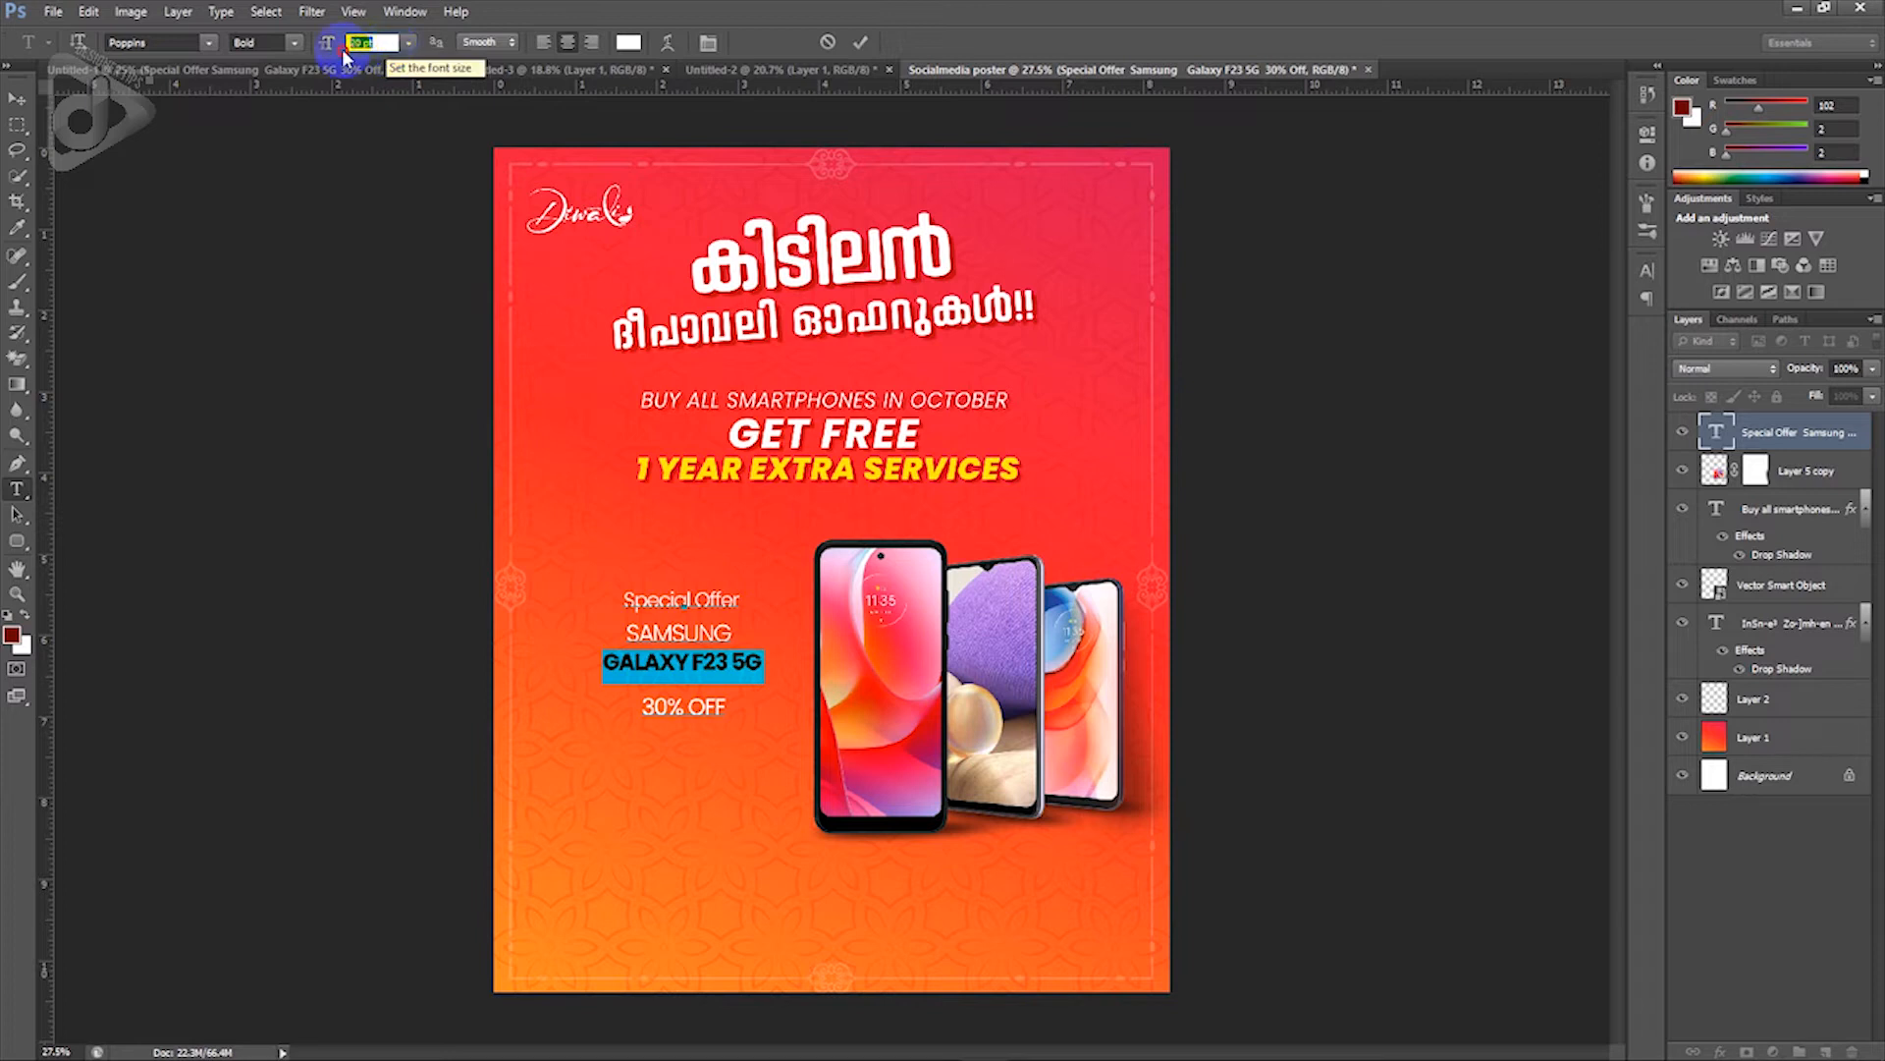
type("21")
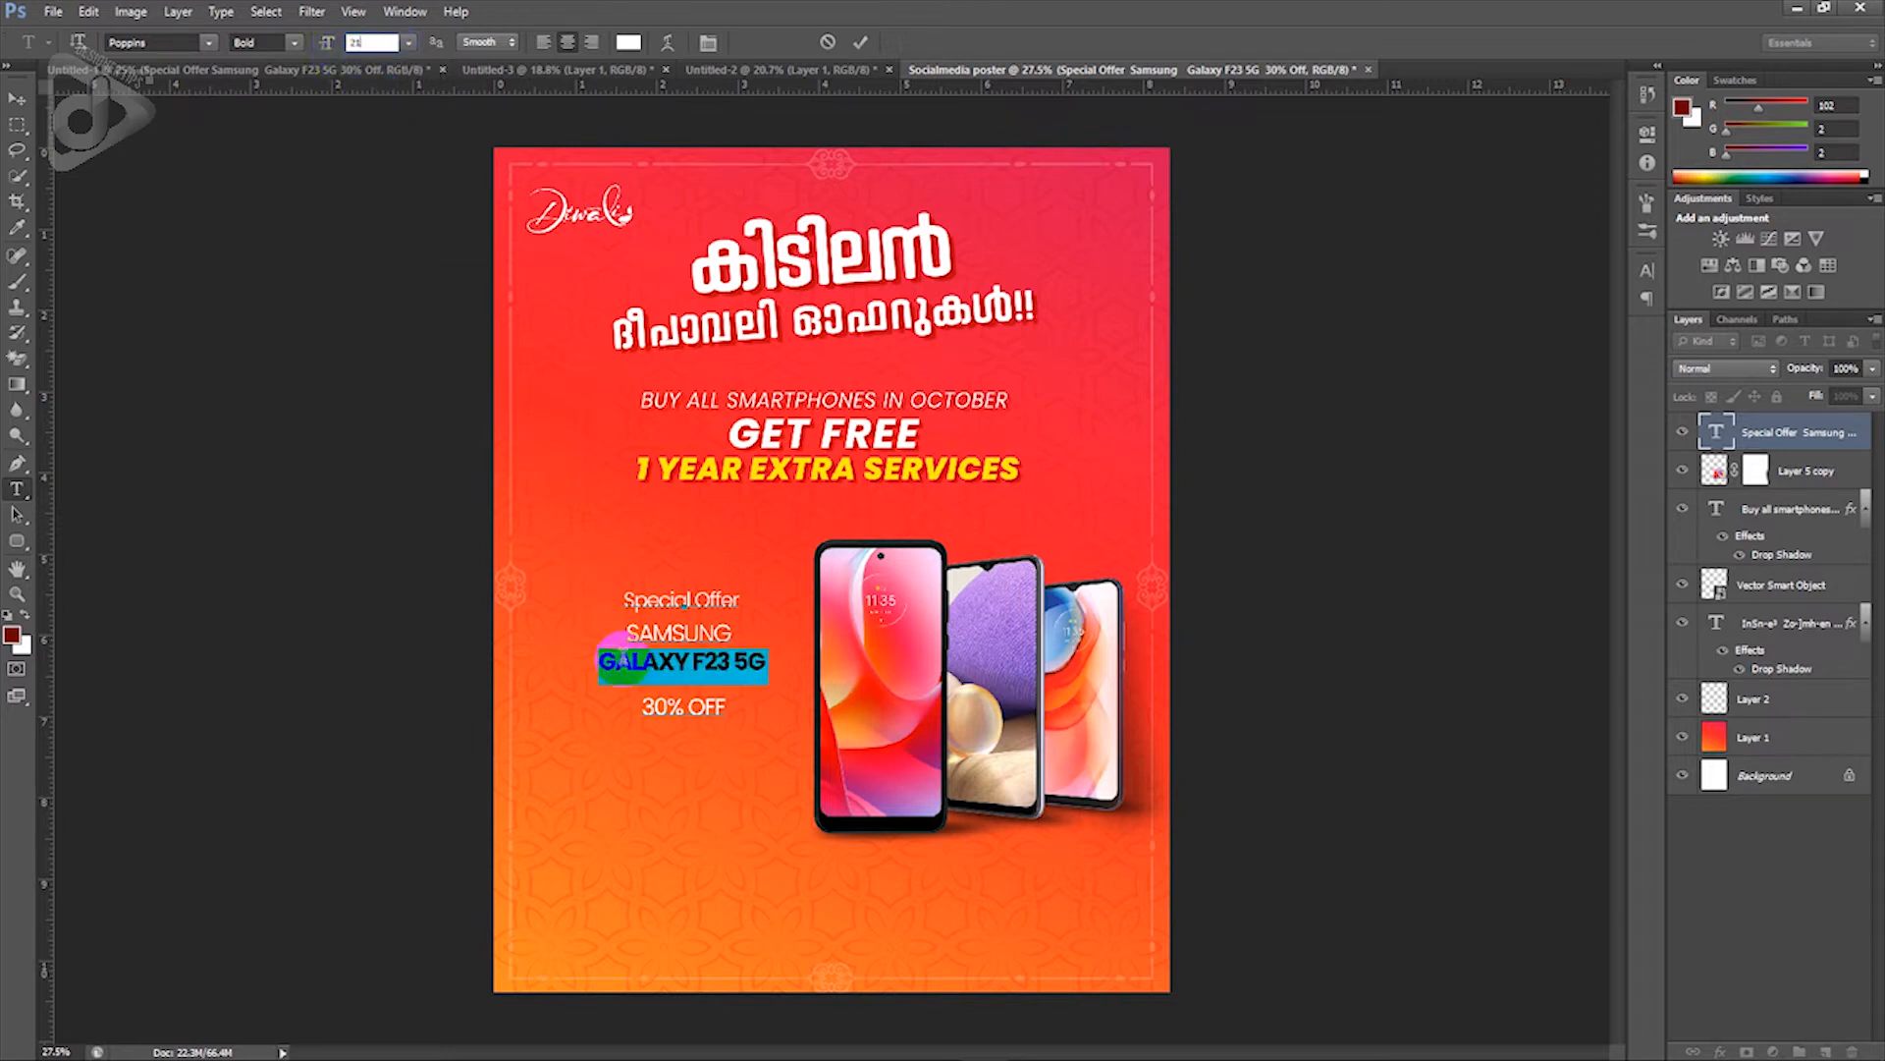
left_click(703, 715)
Step: Enlarge 30% OFF to 34 pt Bold and shift the block slightly left and down
left_click_drag(727, 707, 634, 709)
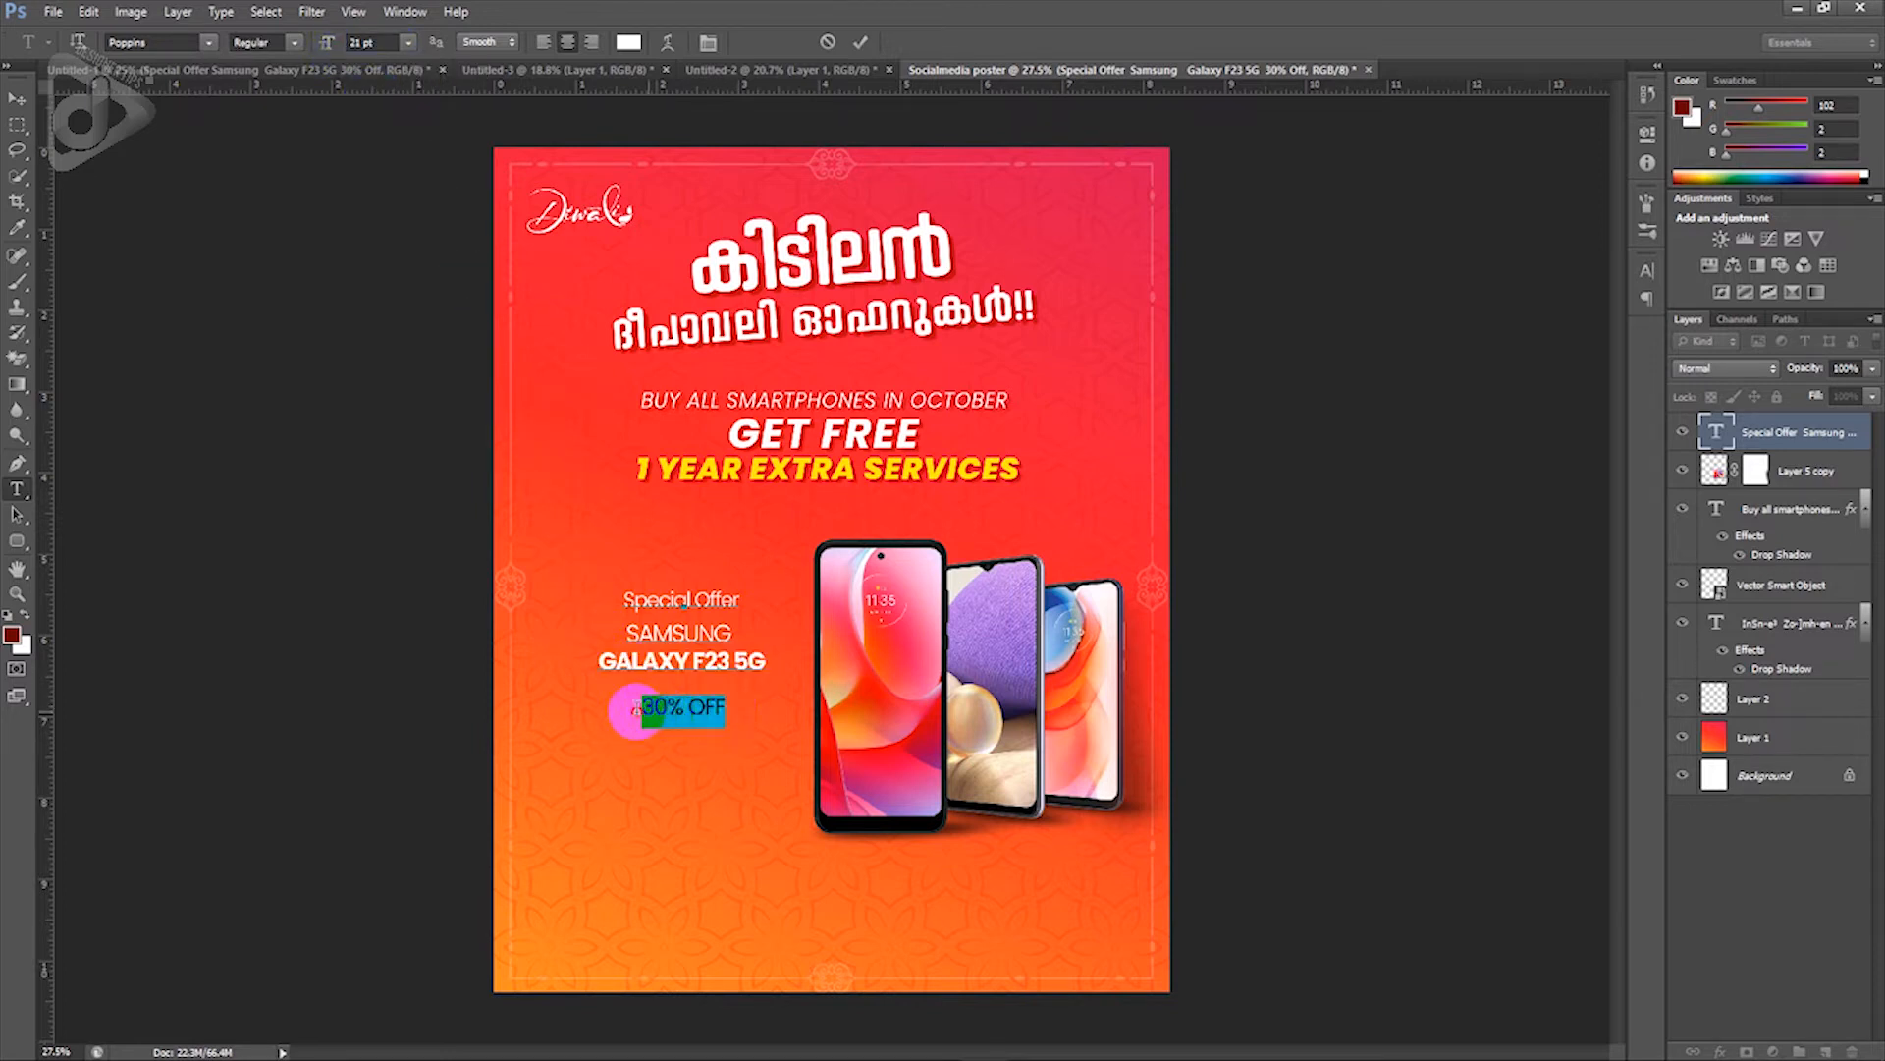
key("ctrl+shift+period")
key("ctrl+shift+period")
key("ctrl+shift+period")
key("ctrl+shift+period")
key("ctrl+shift+period")
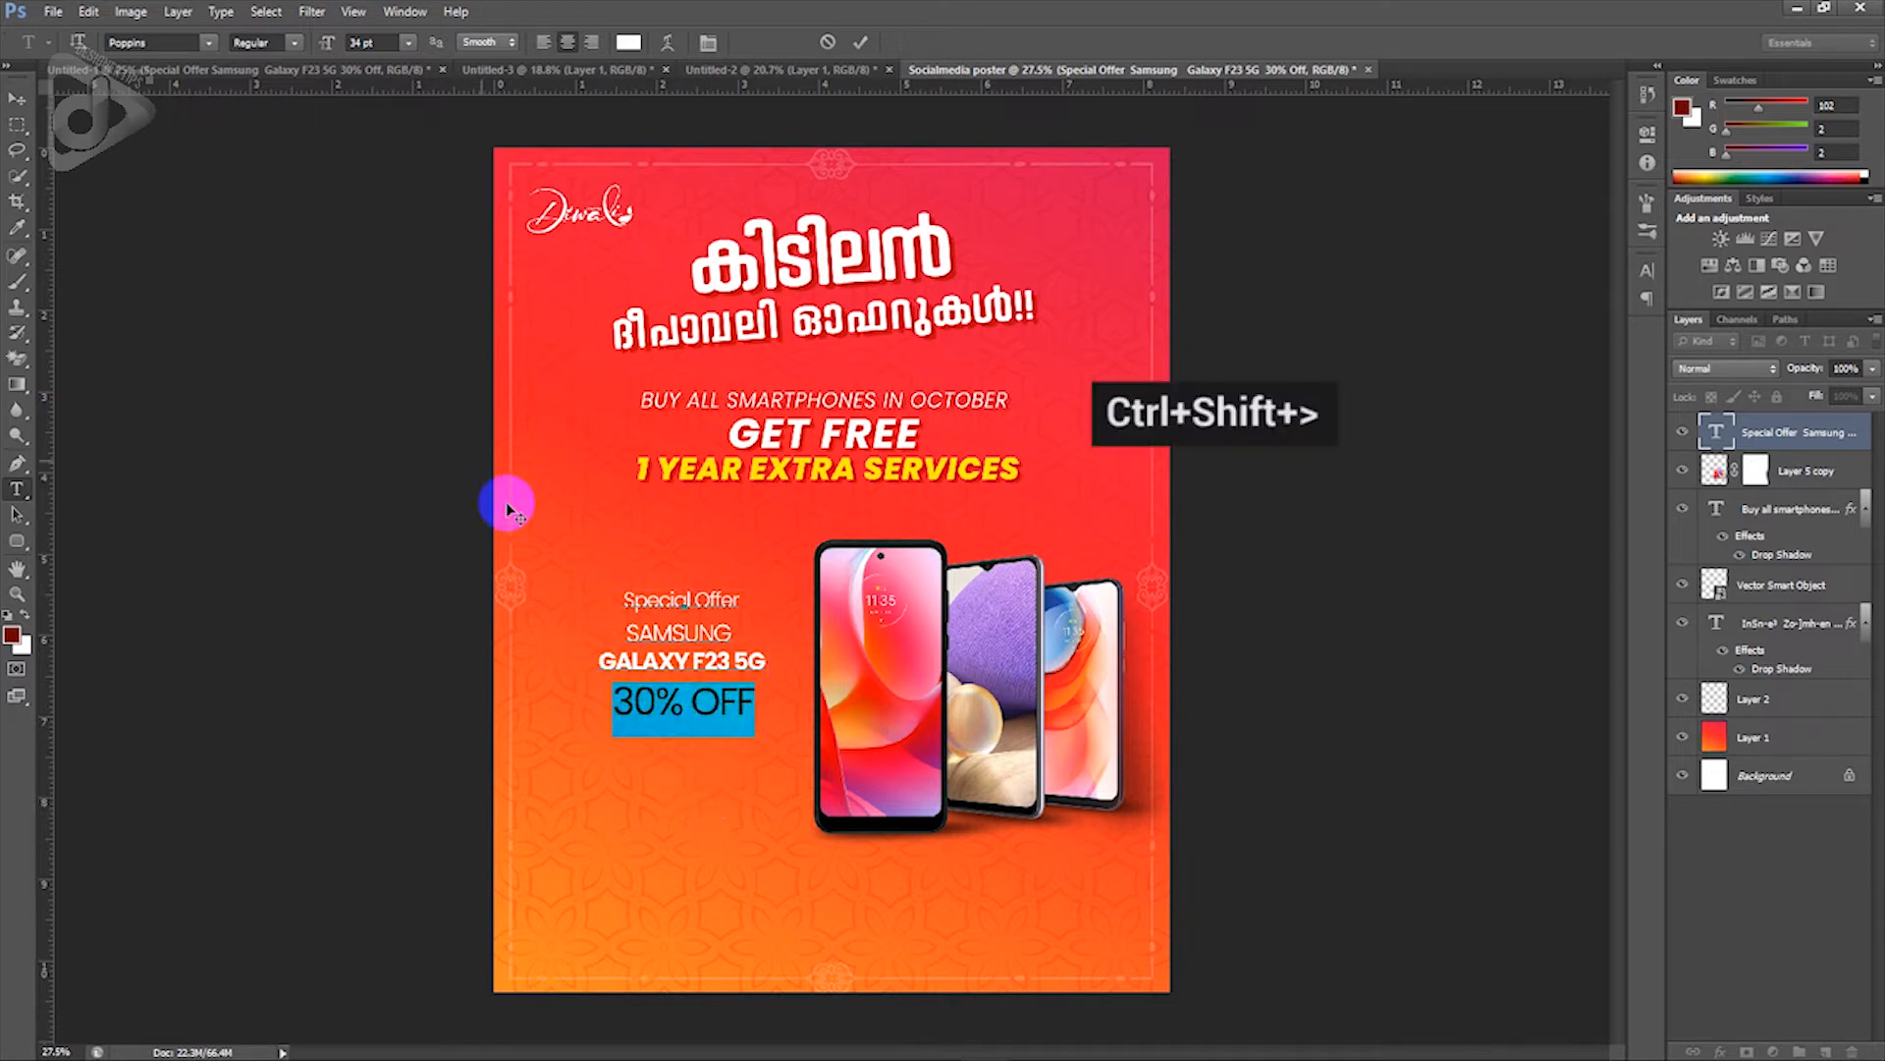
left_click(291, 42)
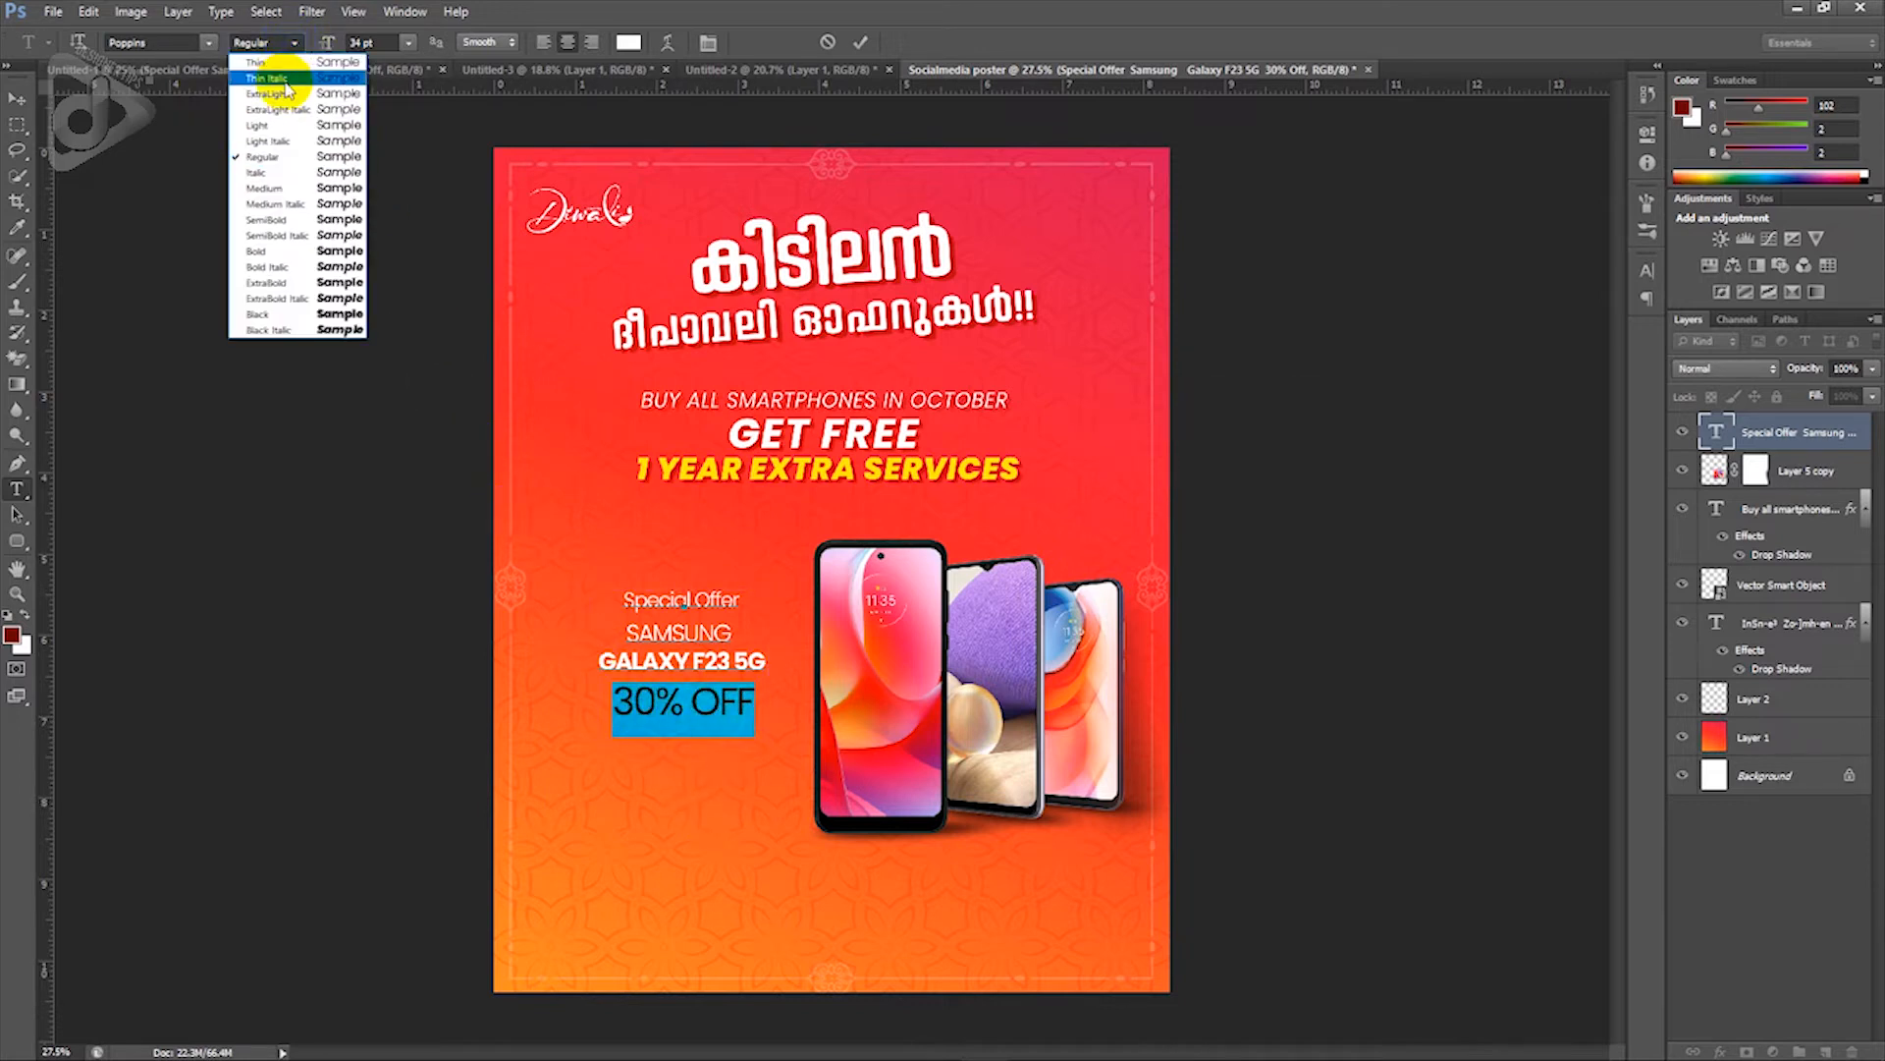
left_click(288, 251)
left_click(16, 99)
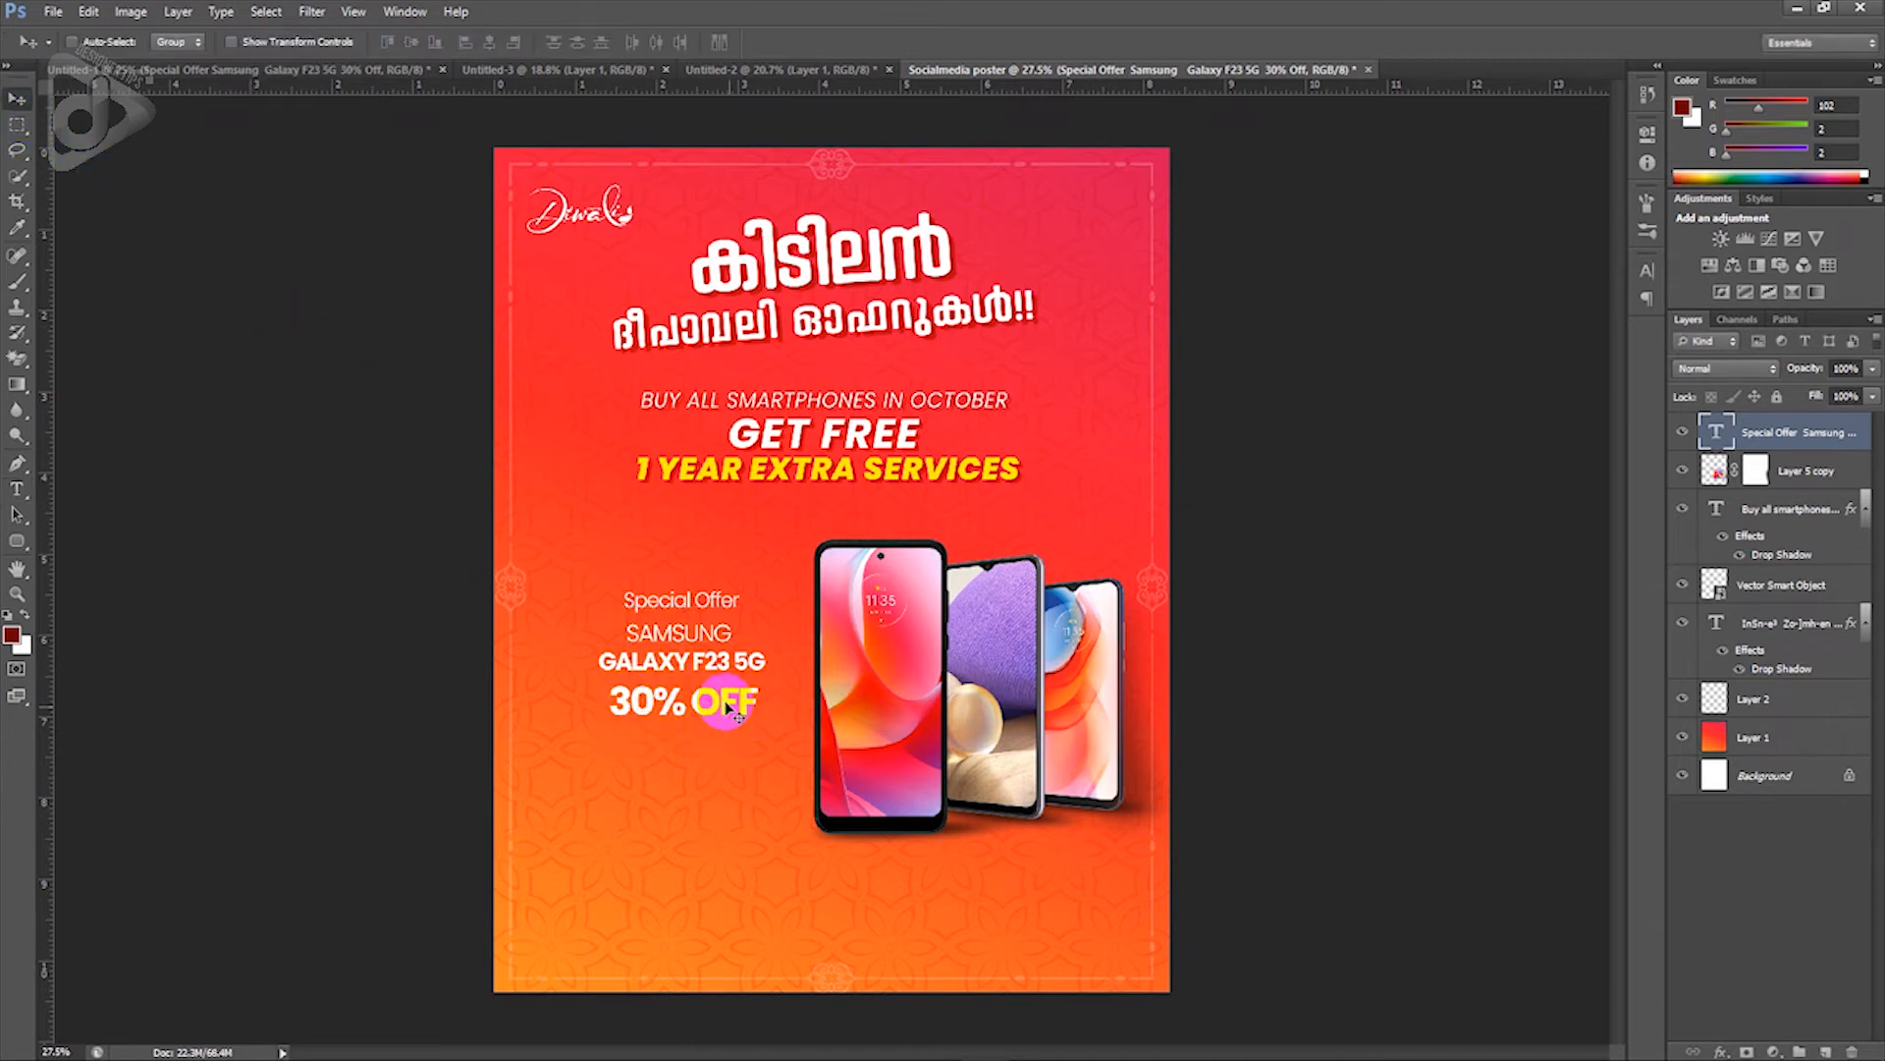
left_click_drag(727, 707, 699, 716)
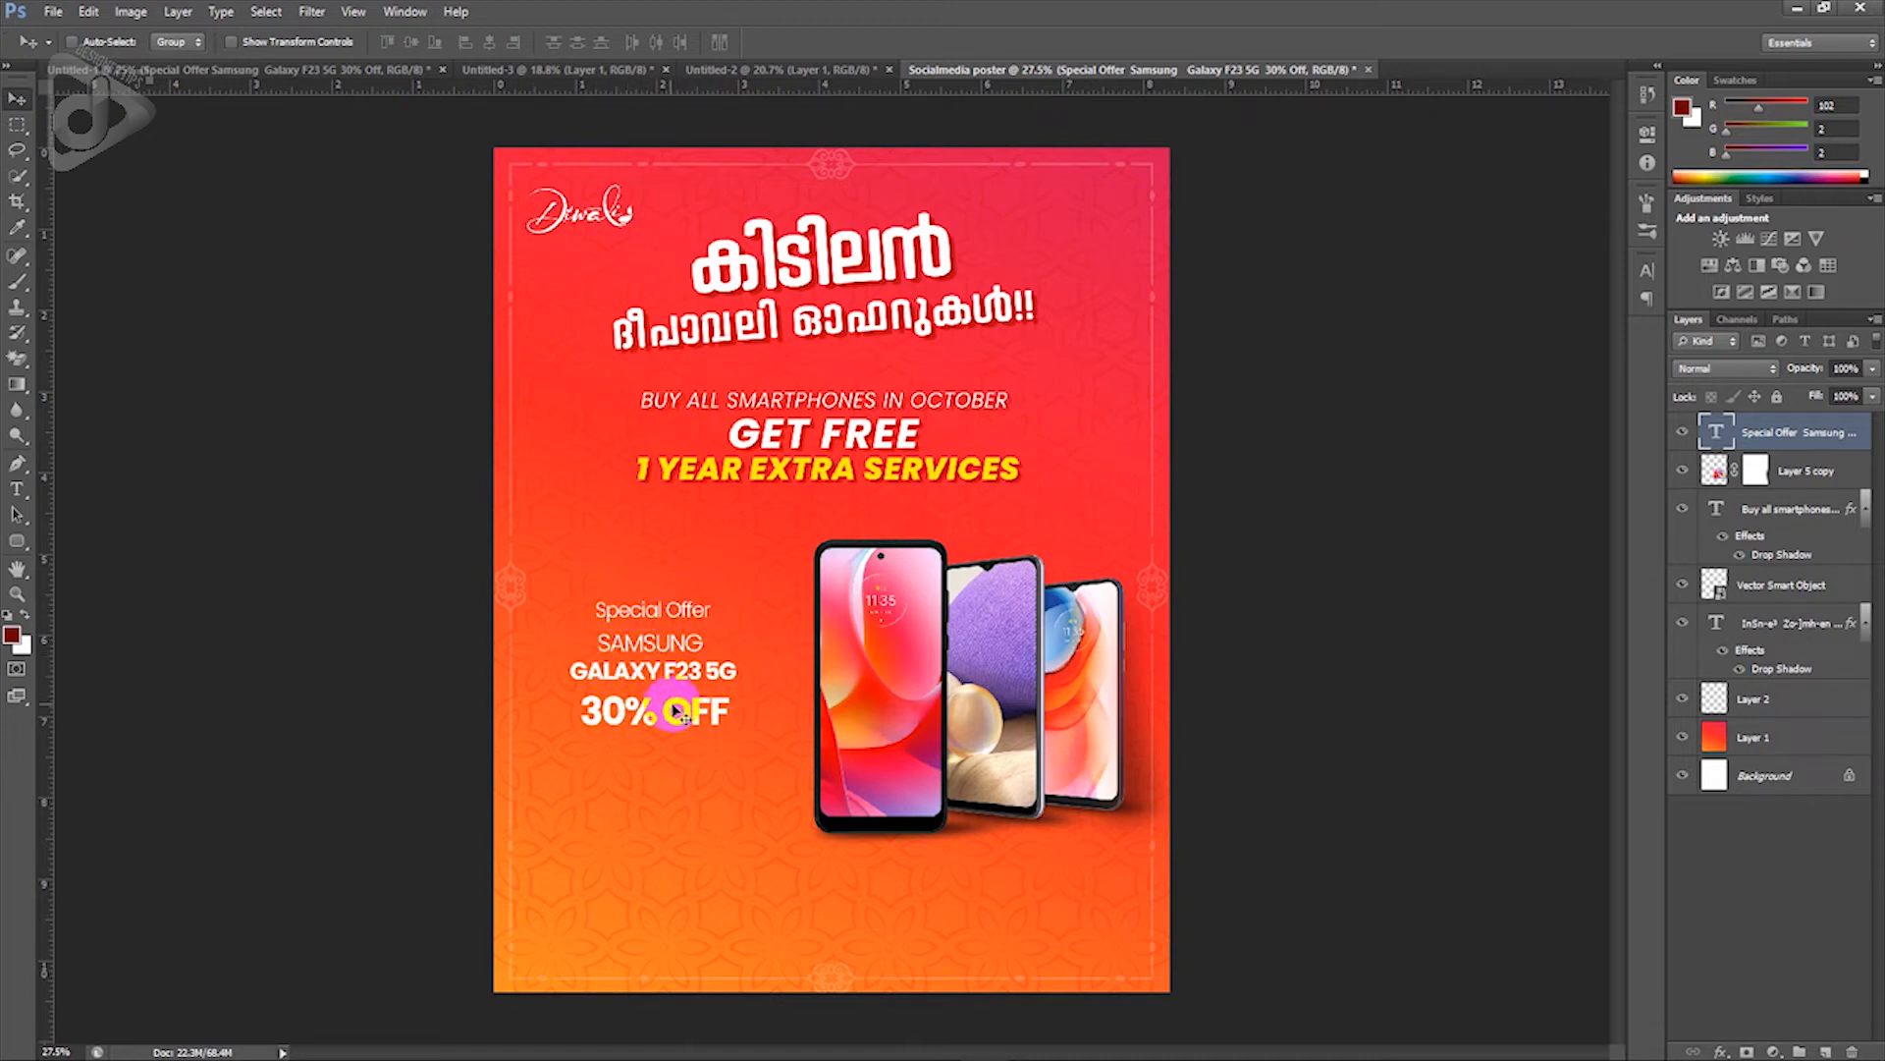
Step: Bring the white ornamental frame from Untitled-1 and position it around the offer text
left_click(290, 76)
left_click(722, 147)
left_click_drag(722, 147, 711, 623)
key("Down")
key("Down")
key("Down")
key("Down")
key("Down")
key("Down")
key("Down")
key("Down")
key("Down")
key("Down")
key("Down")
key("Down")
key("Down")
key("Down")
key("Down")
key("Down")
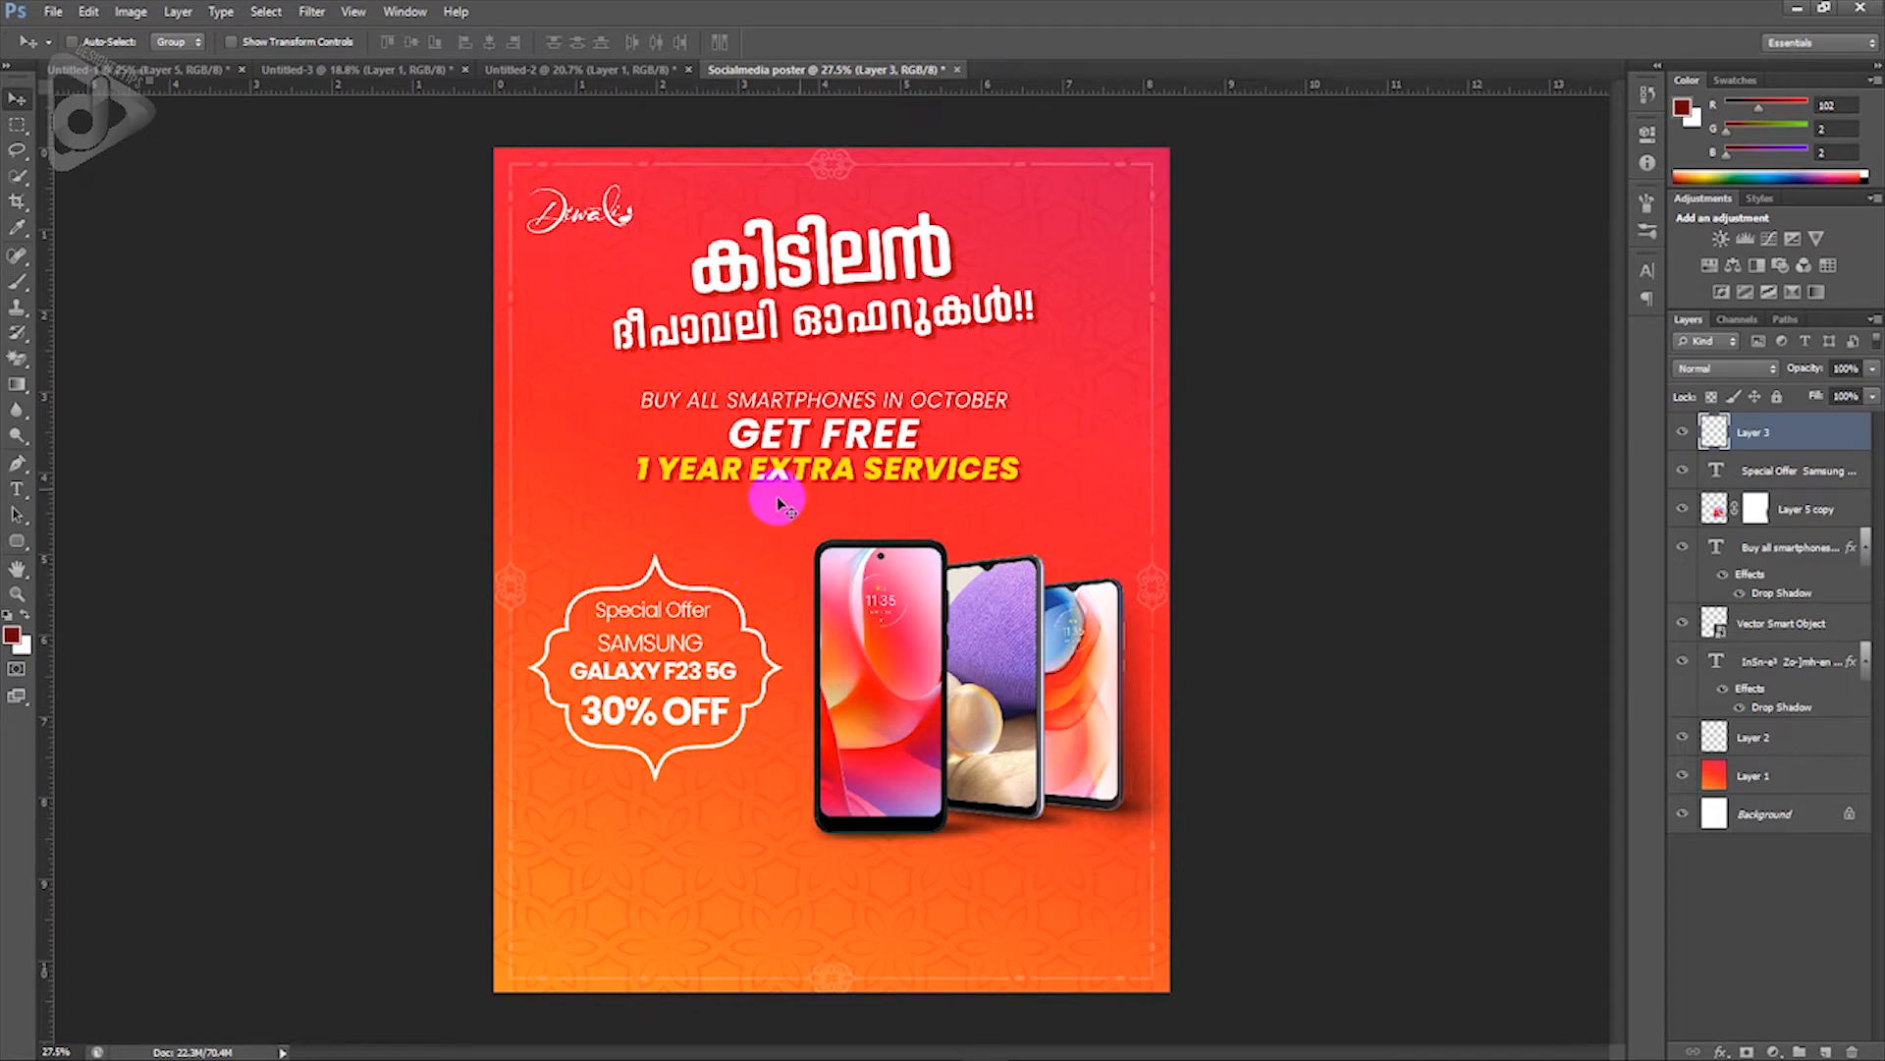
Step: Paste the headline's drop shadow style onto the frame layer and confirm its settings
right_click(1838, 448)
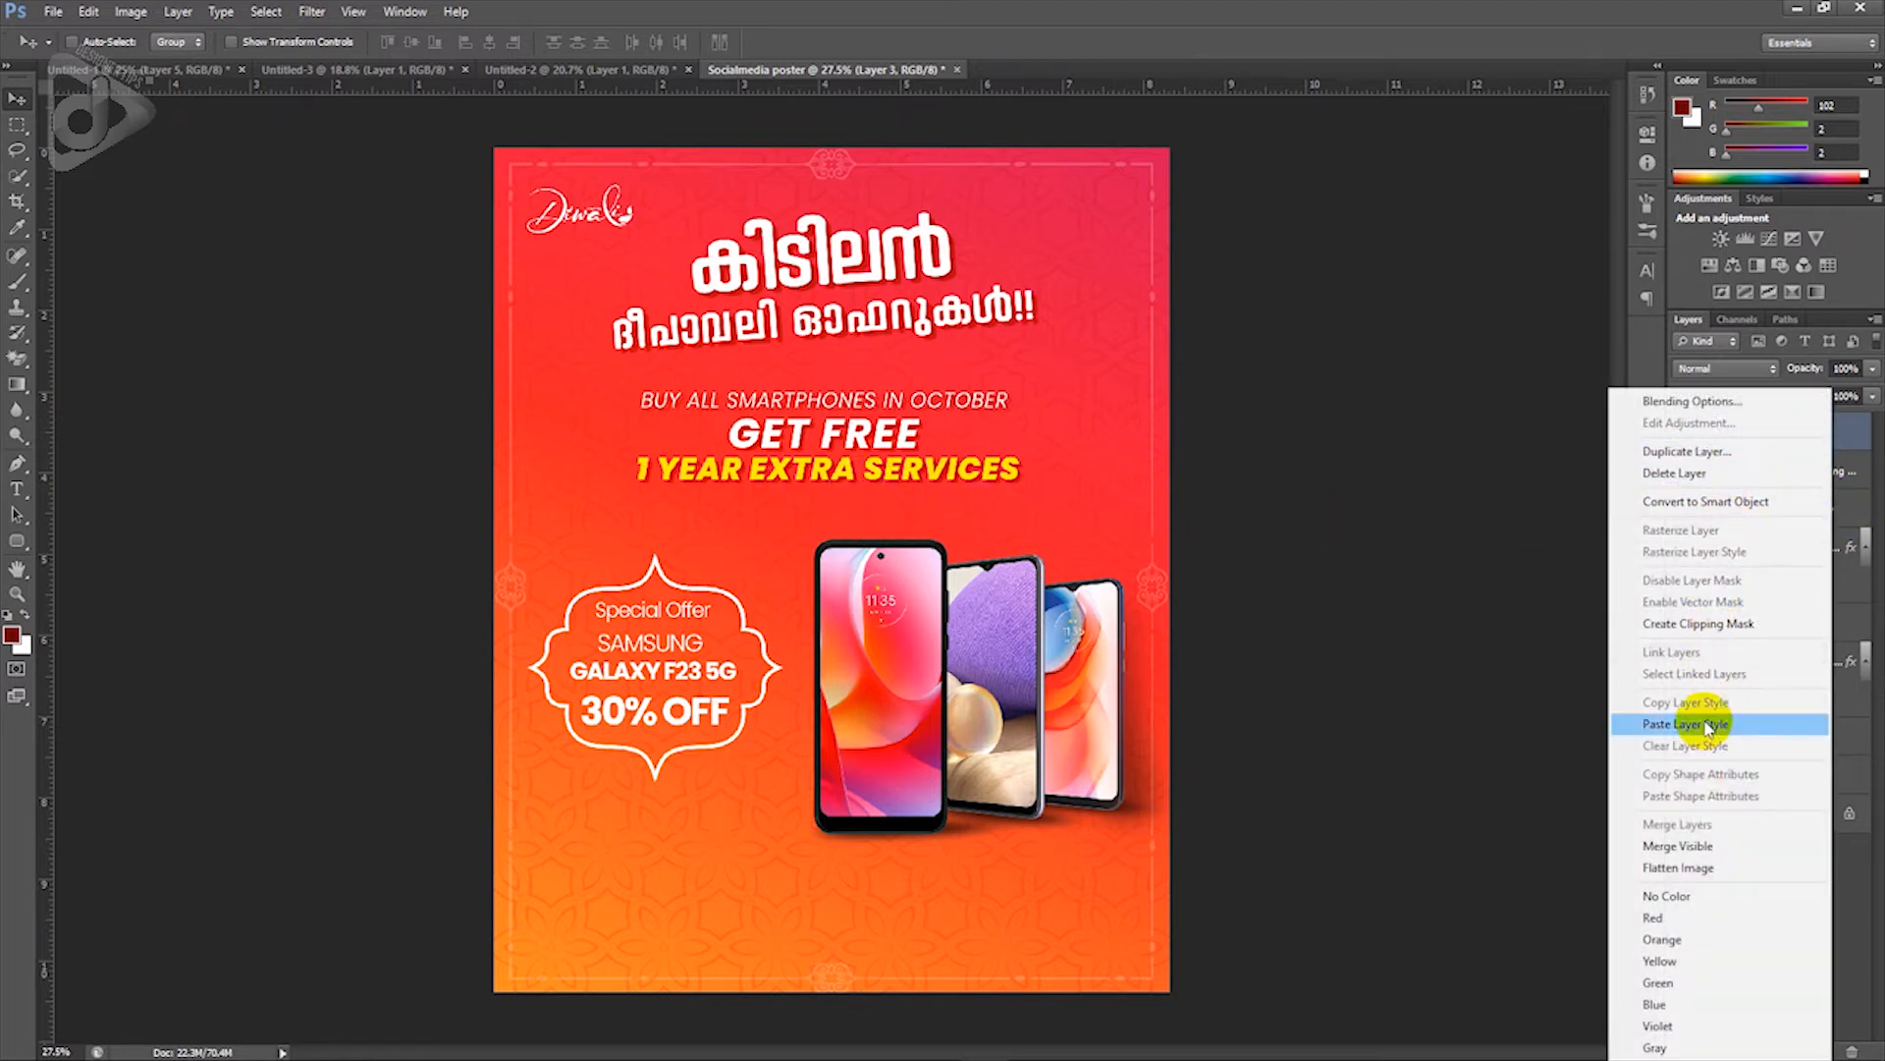
left_click(1706, 727)
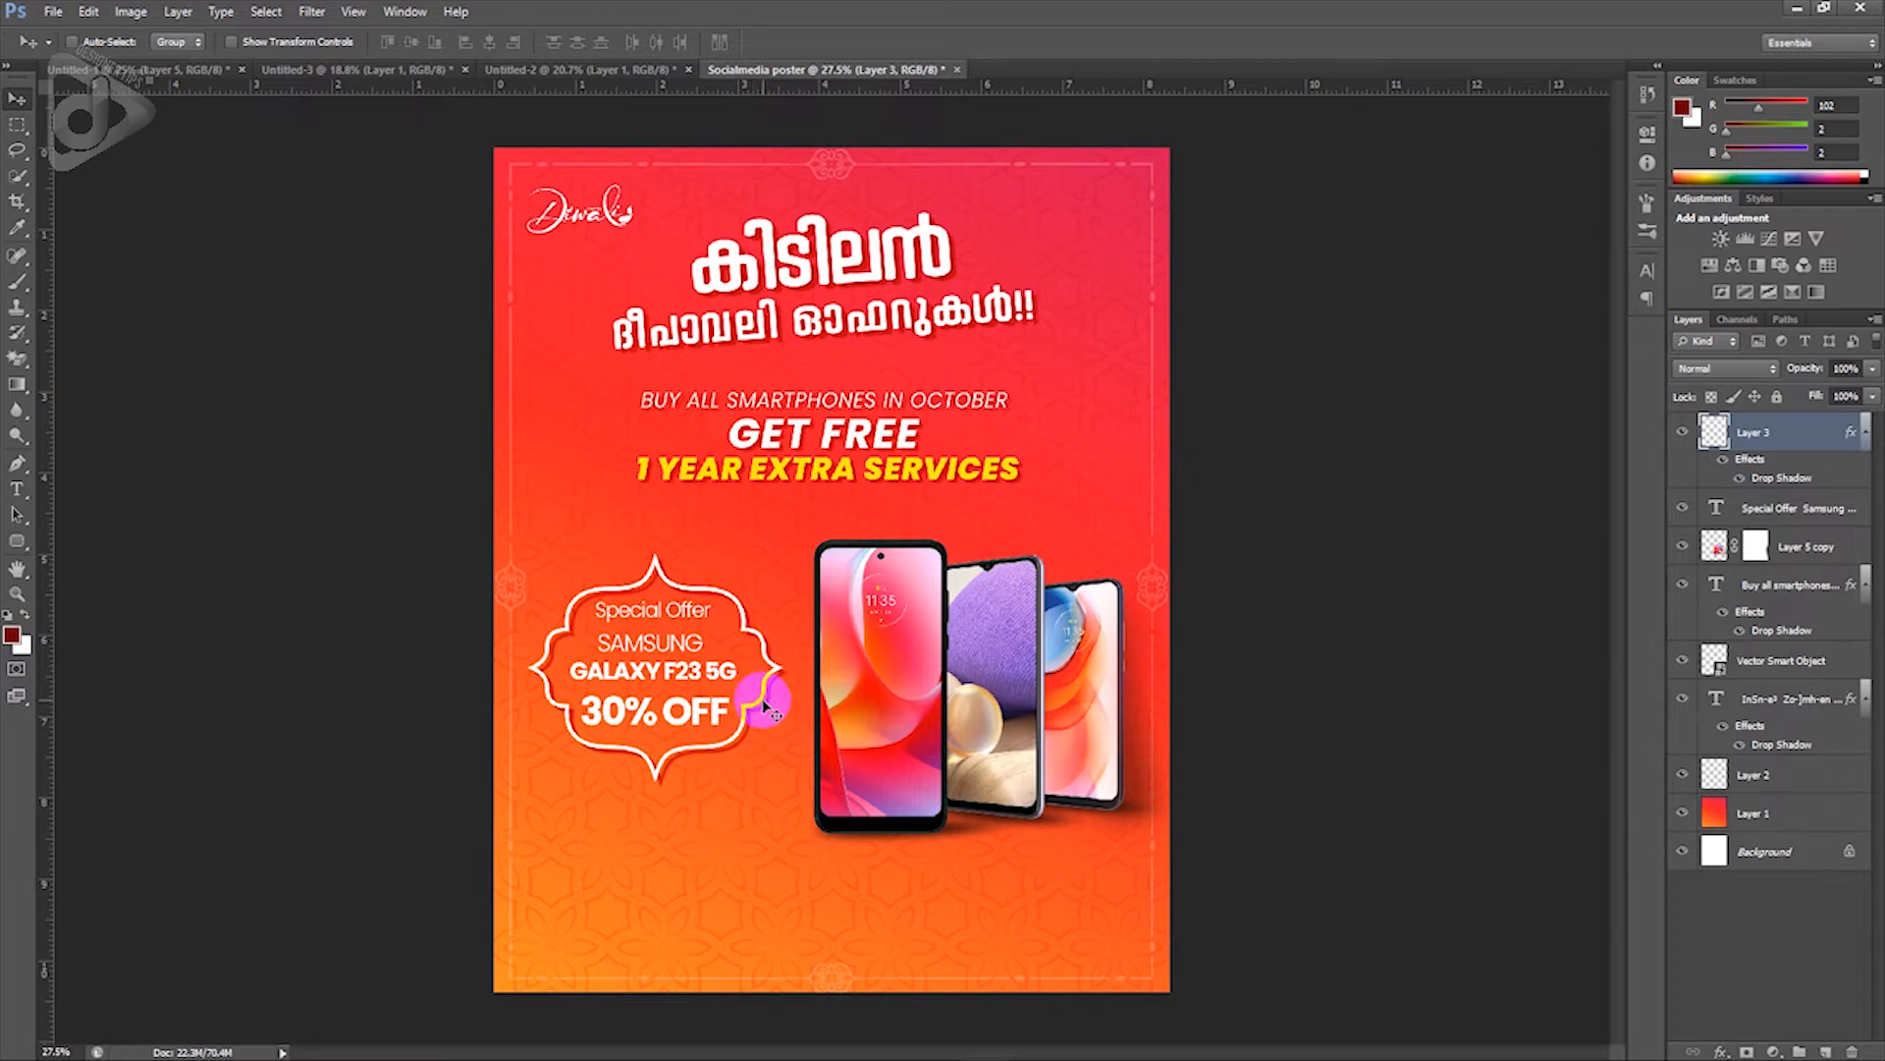
double_click(1800, 479)
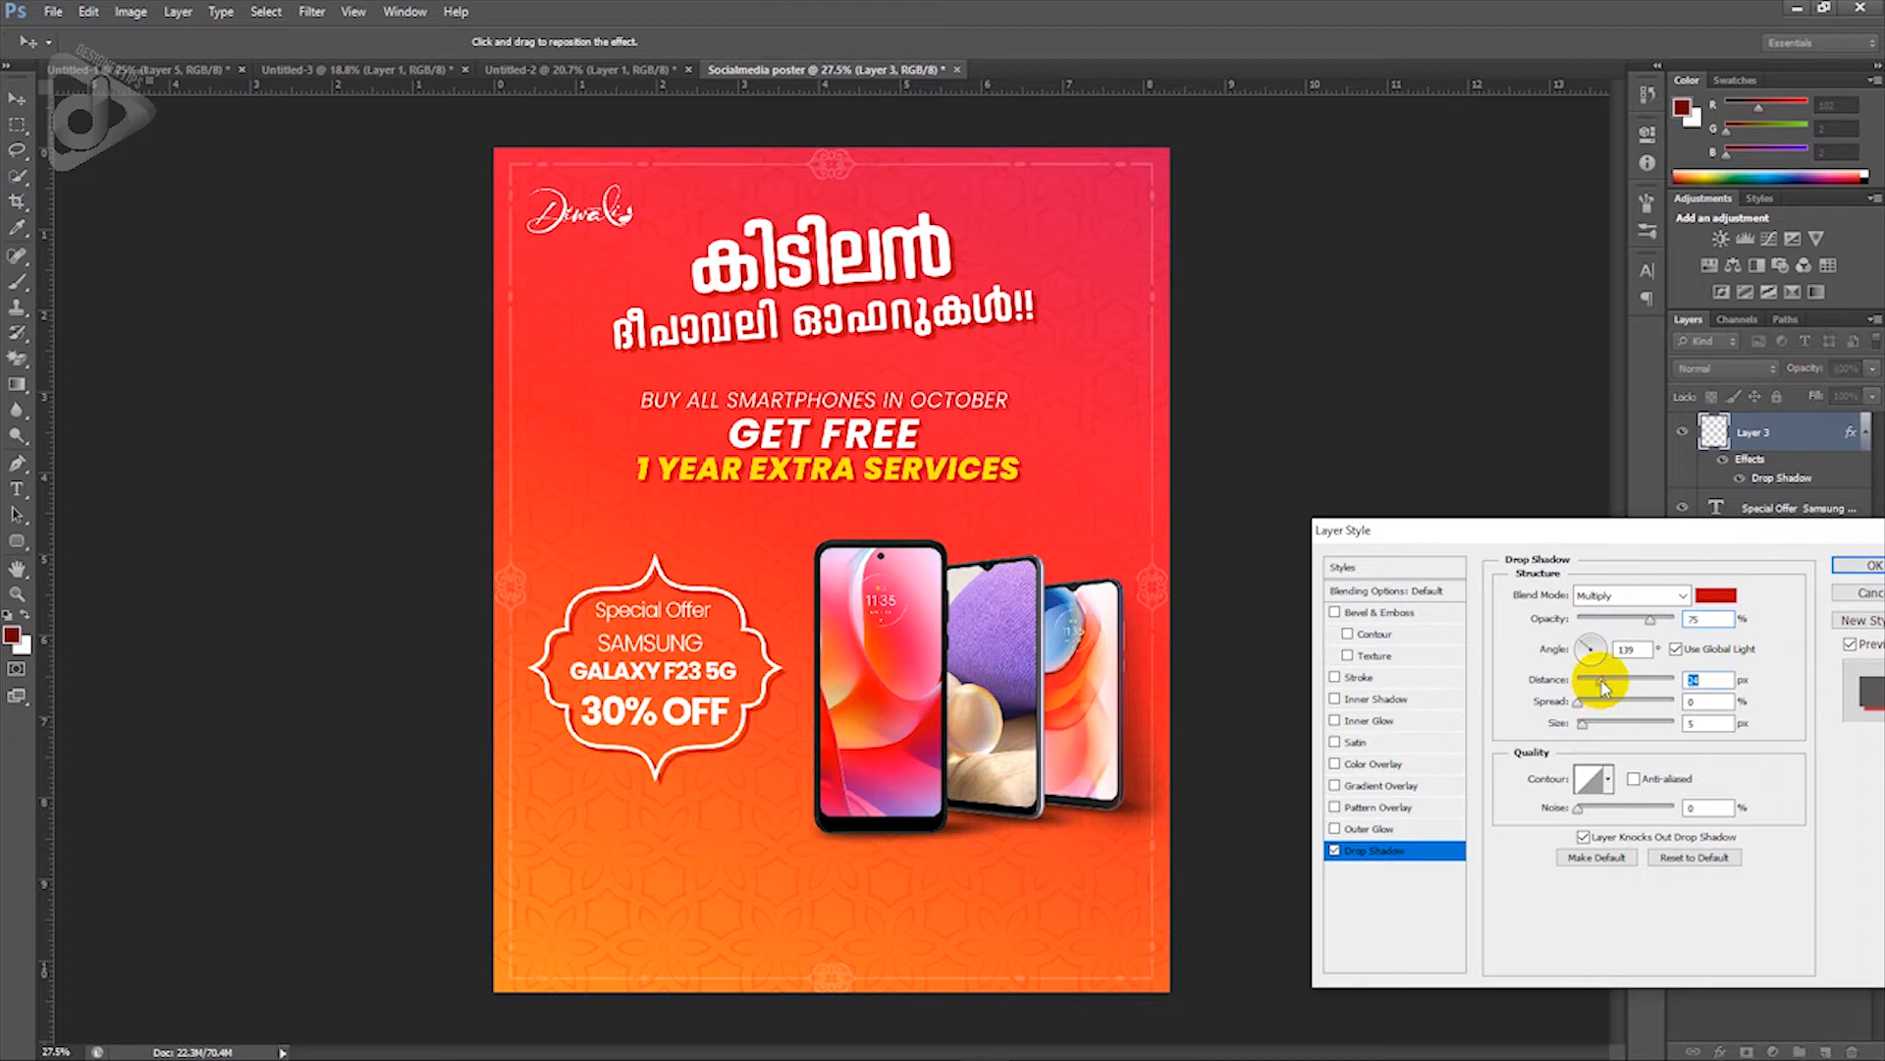
key("Return")
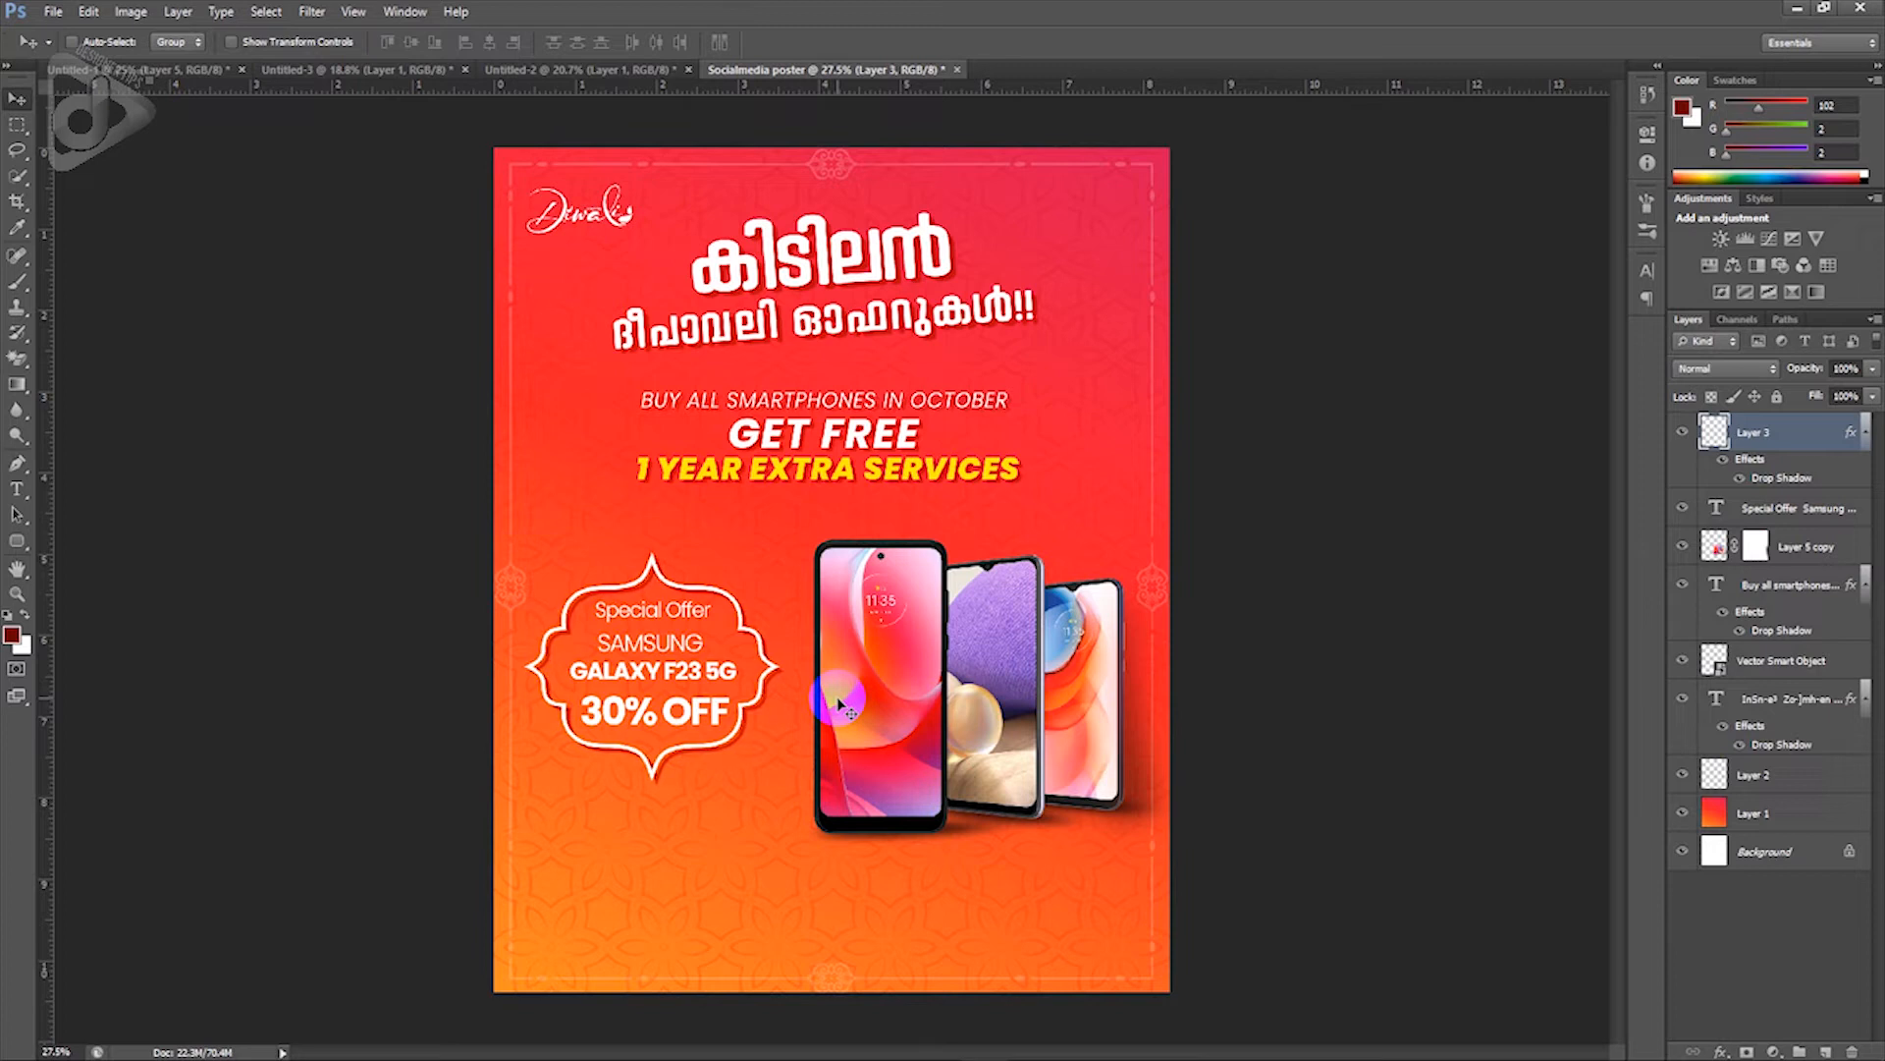
Step: Colour SAMSUNG and GALAXY F23 5G with the yellow sampled from 1 YEAR EXTRA SERVICES, then nudge right
double_click(730, 672)
left_click_drag(736, 672, 596, 640)
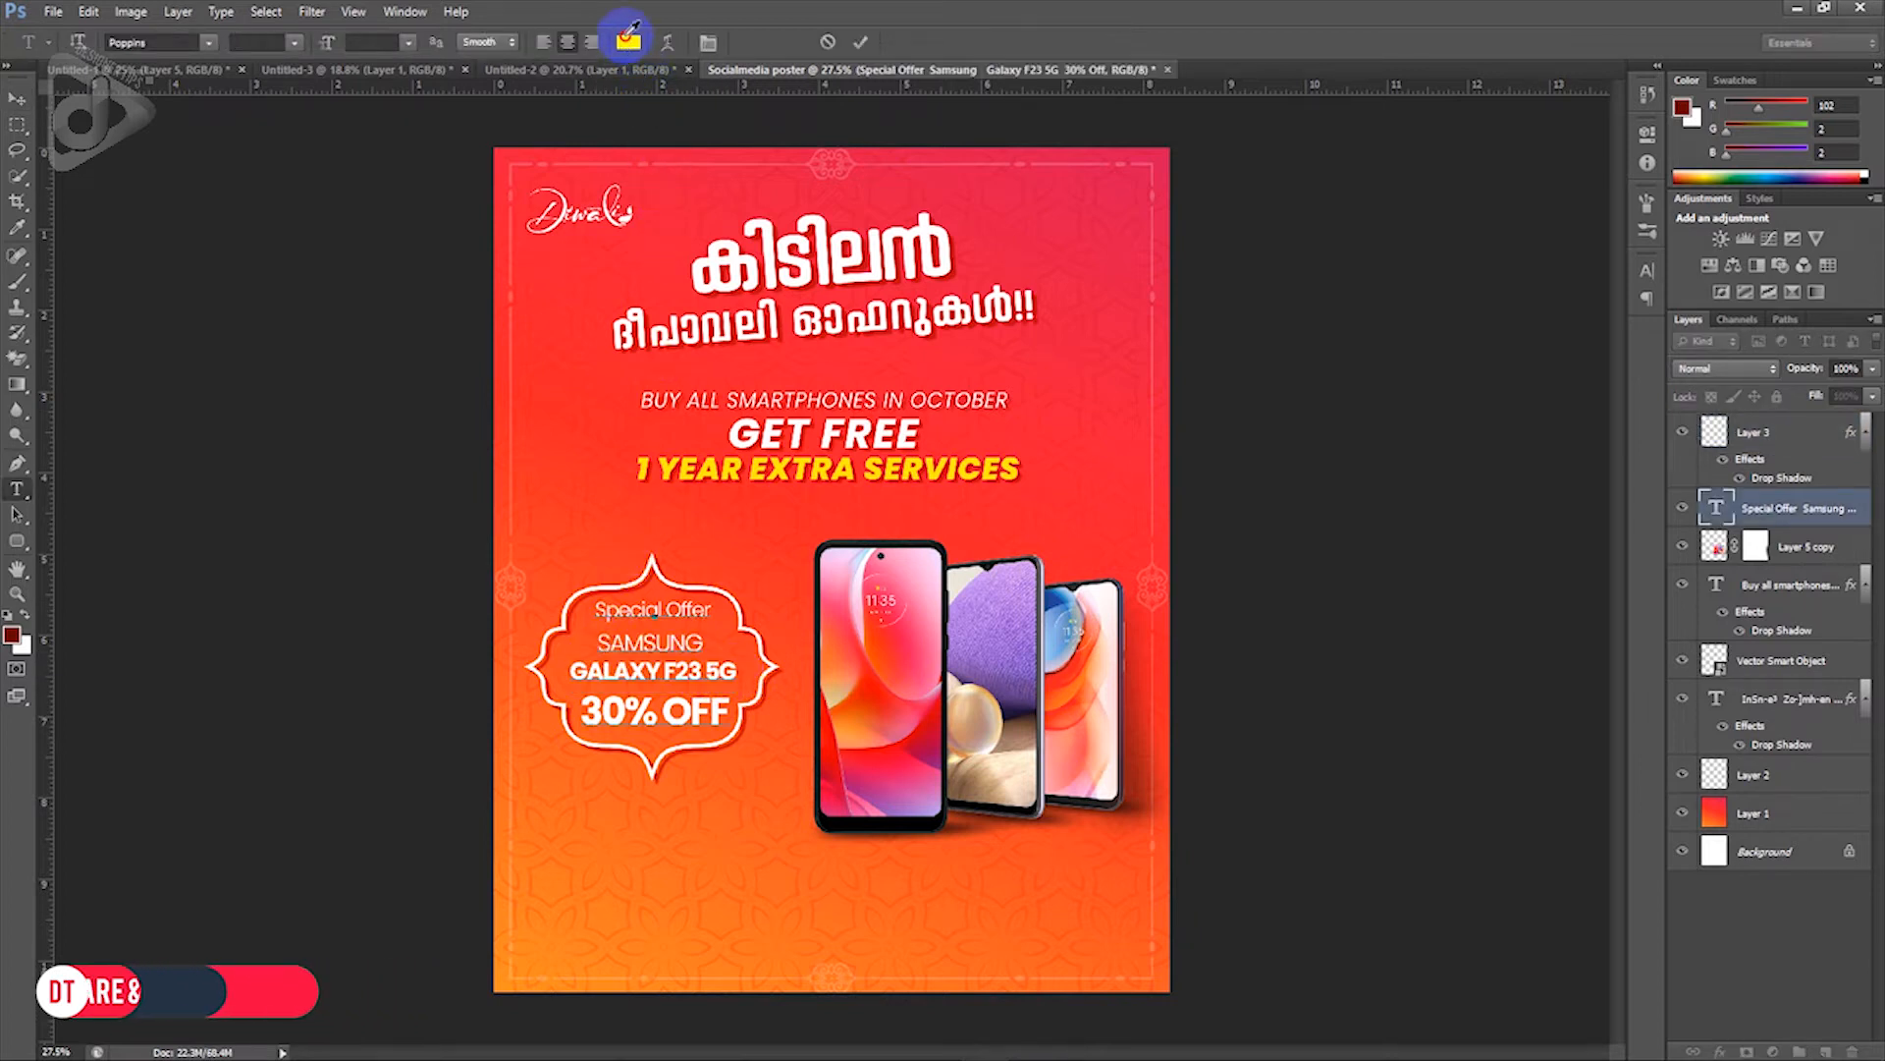
left_click(628, 42)
left_click(720, 466)
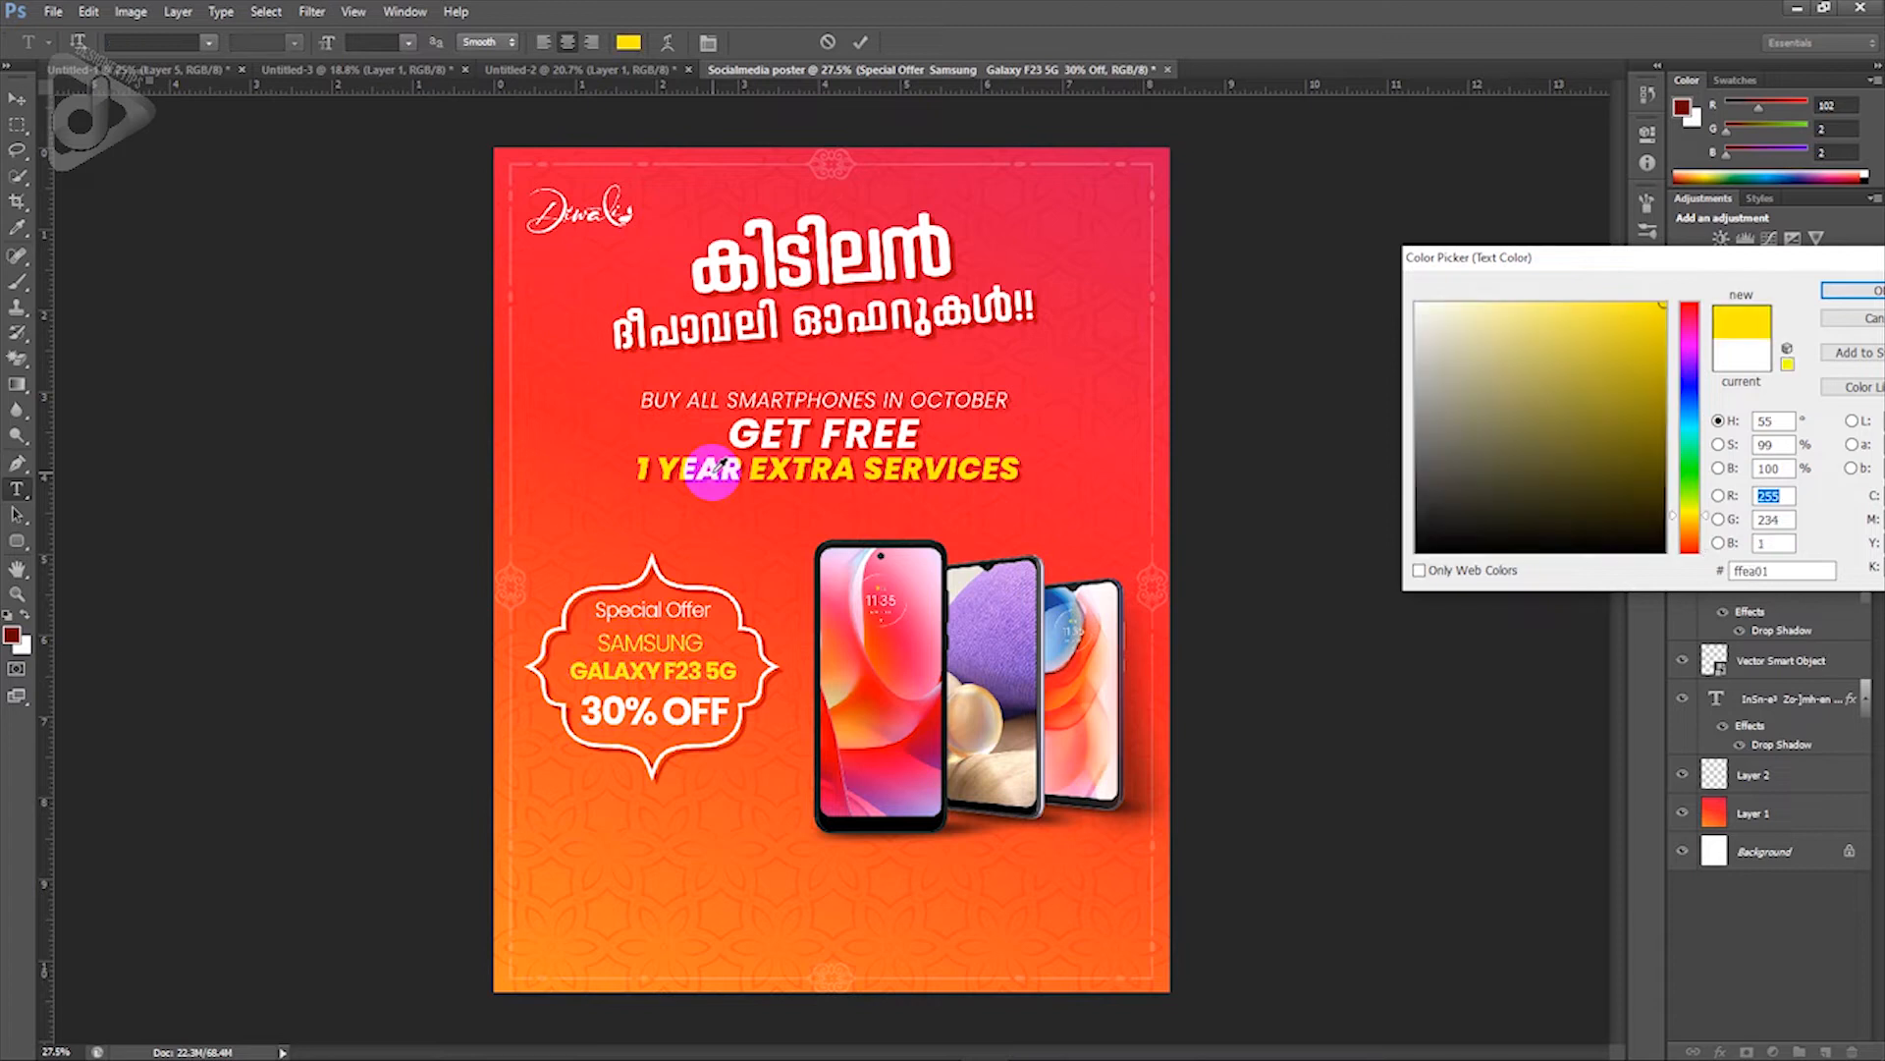
left_click(1852, 303)
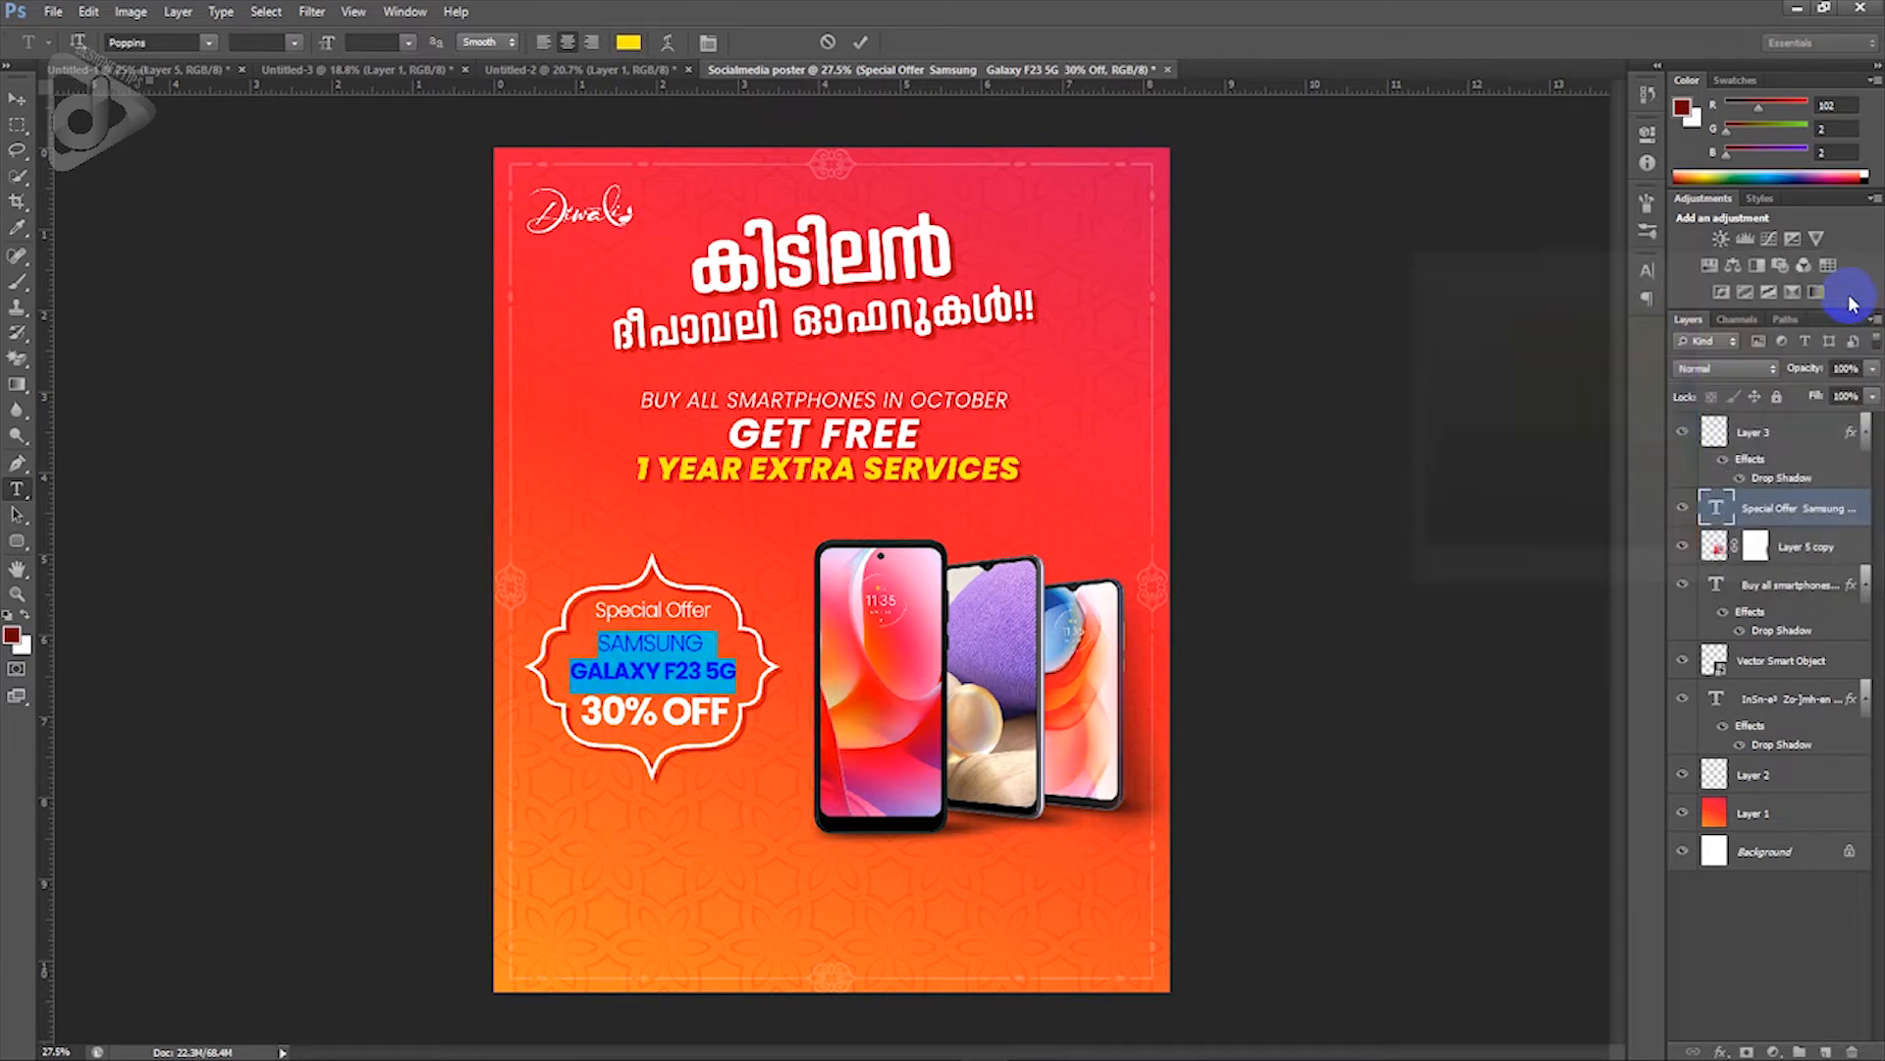
left_click(16, 99)
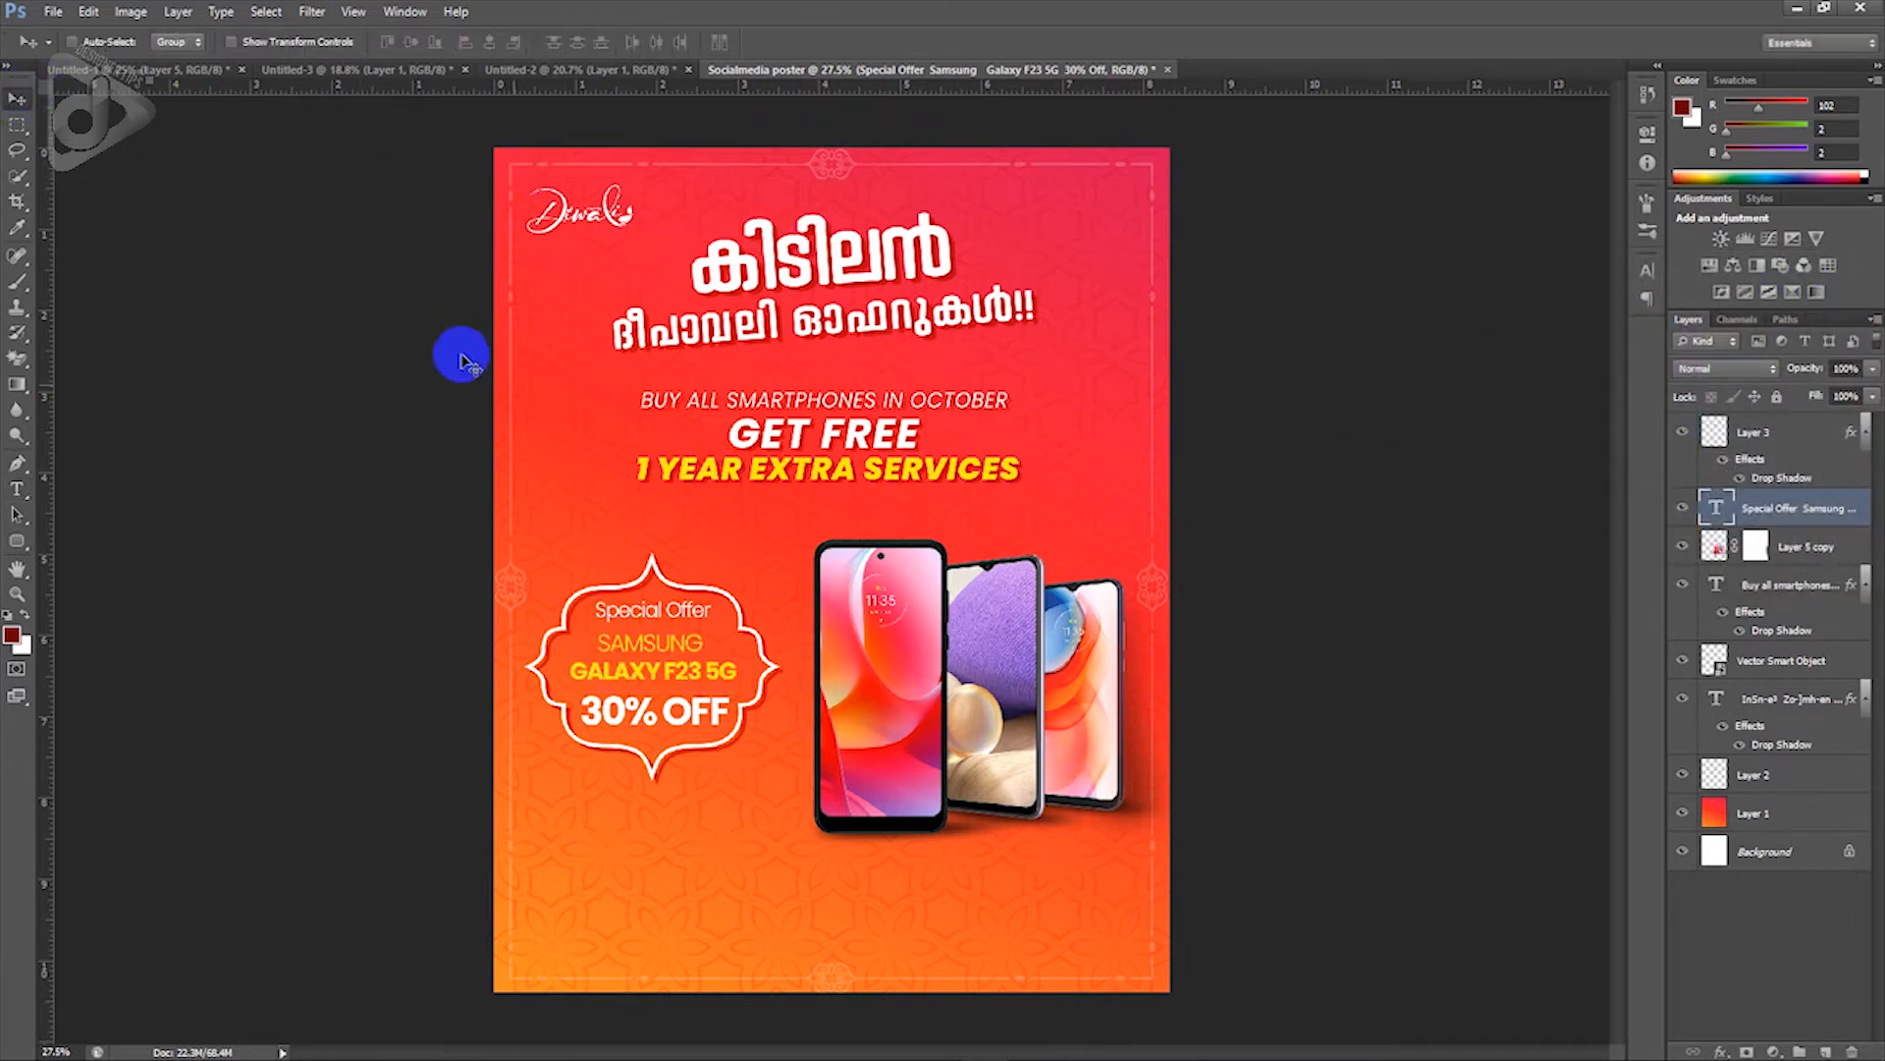
key("Right")
key("Right")
key("Right")
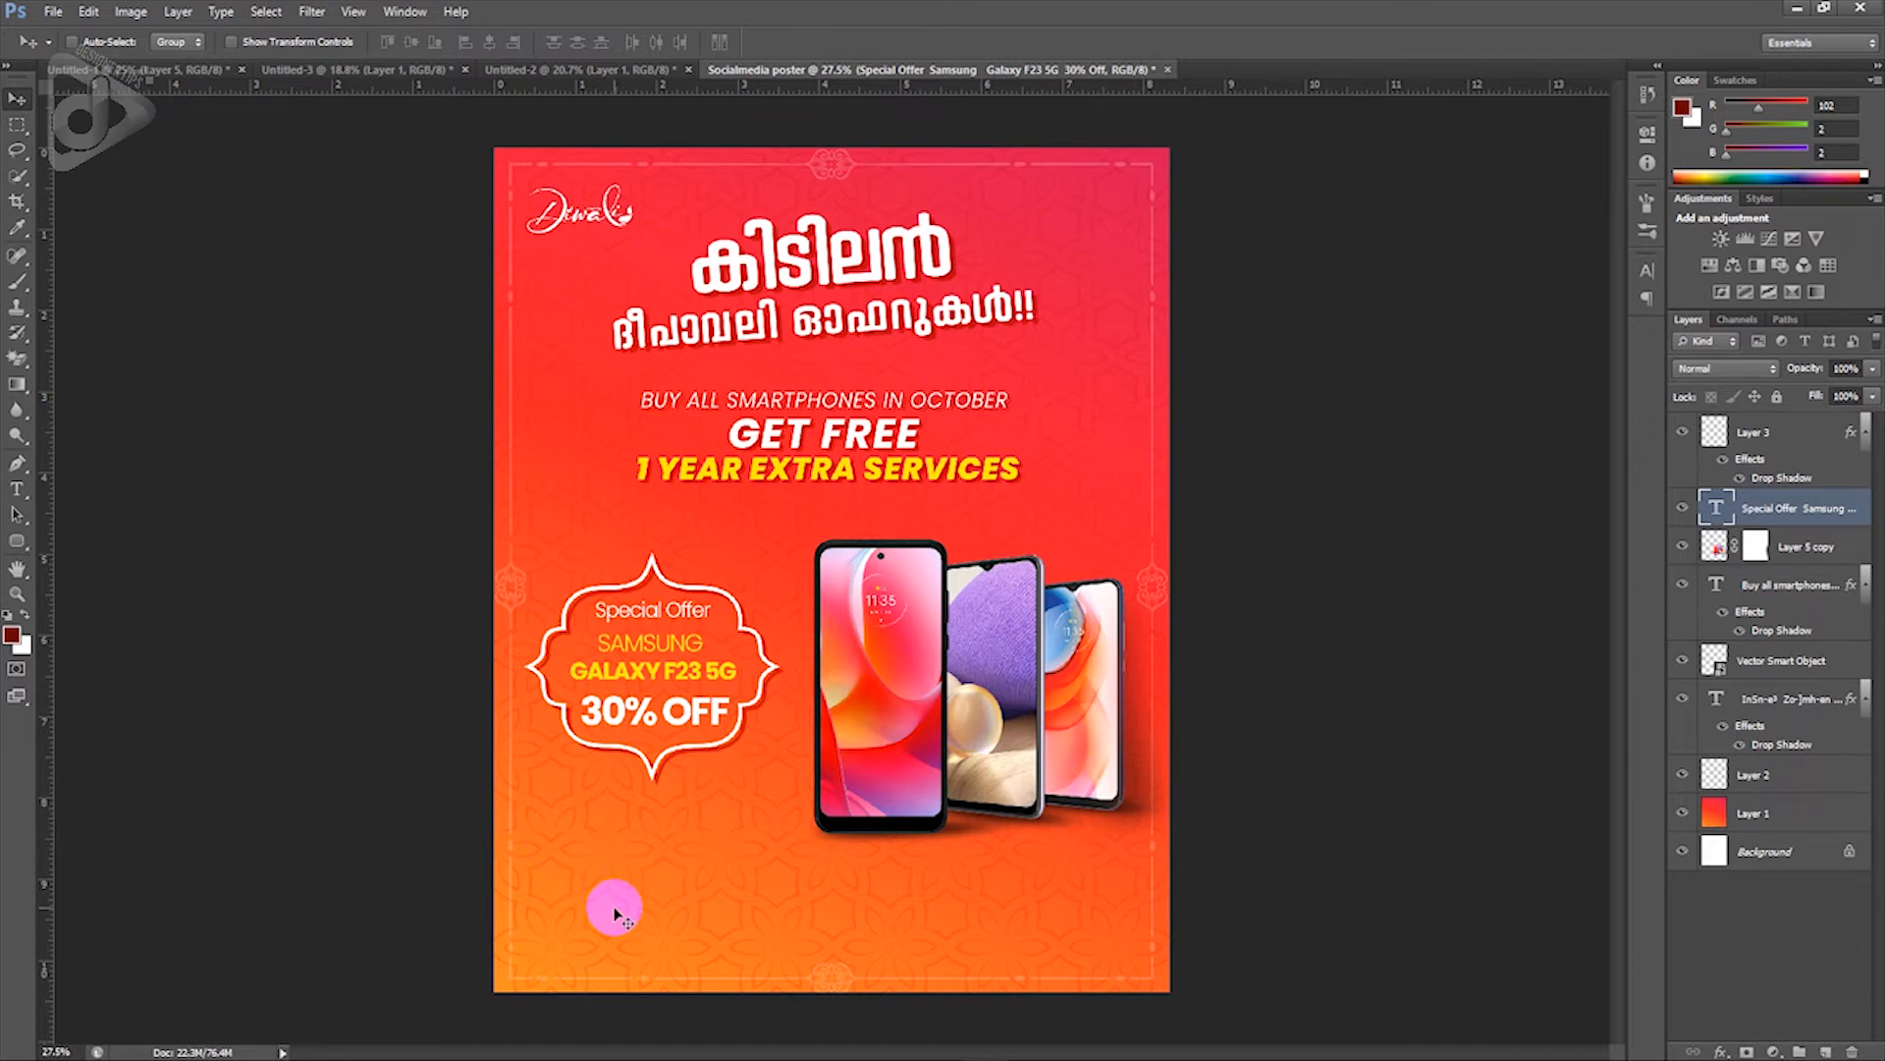
Step: Drag the brand logo strip from Untitled-1 to the poster's bottom-left corner as Layer 4
left_click(180, 71)
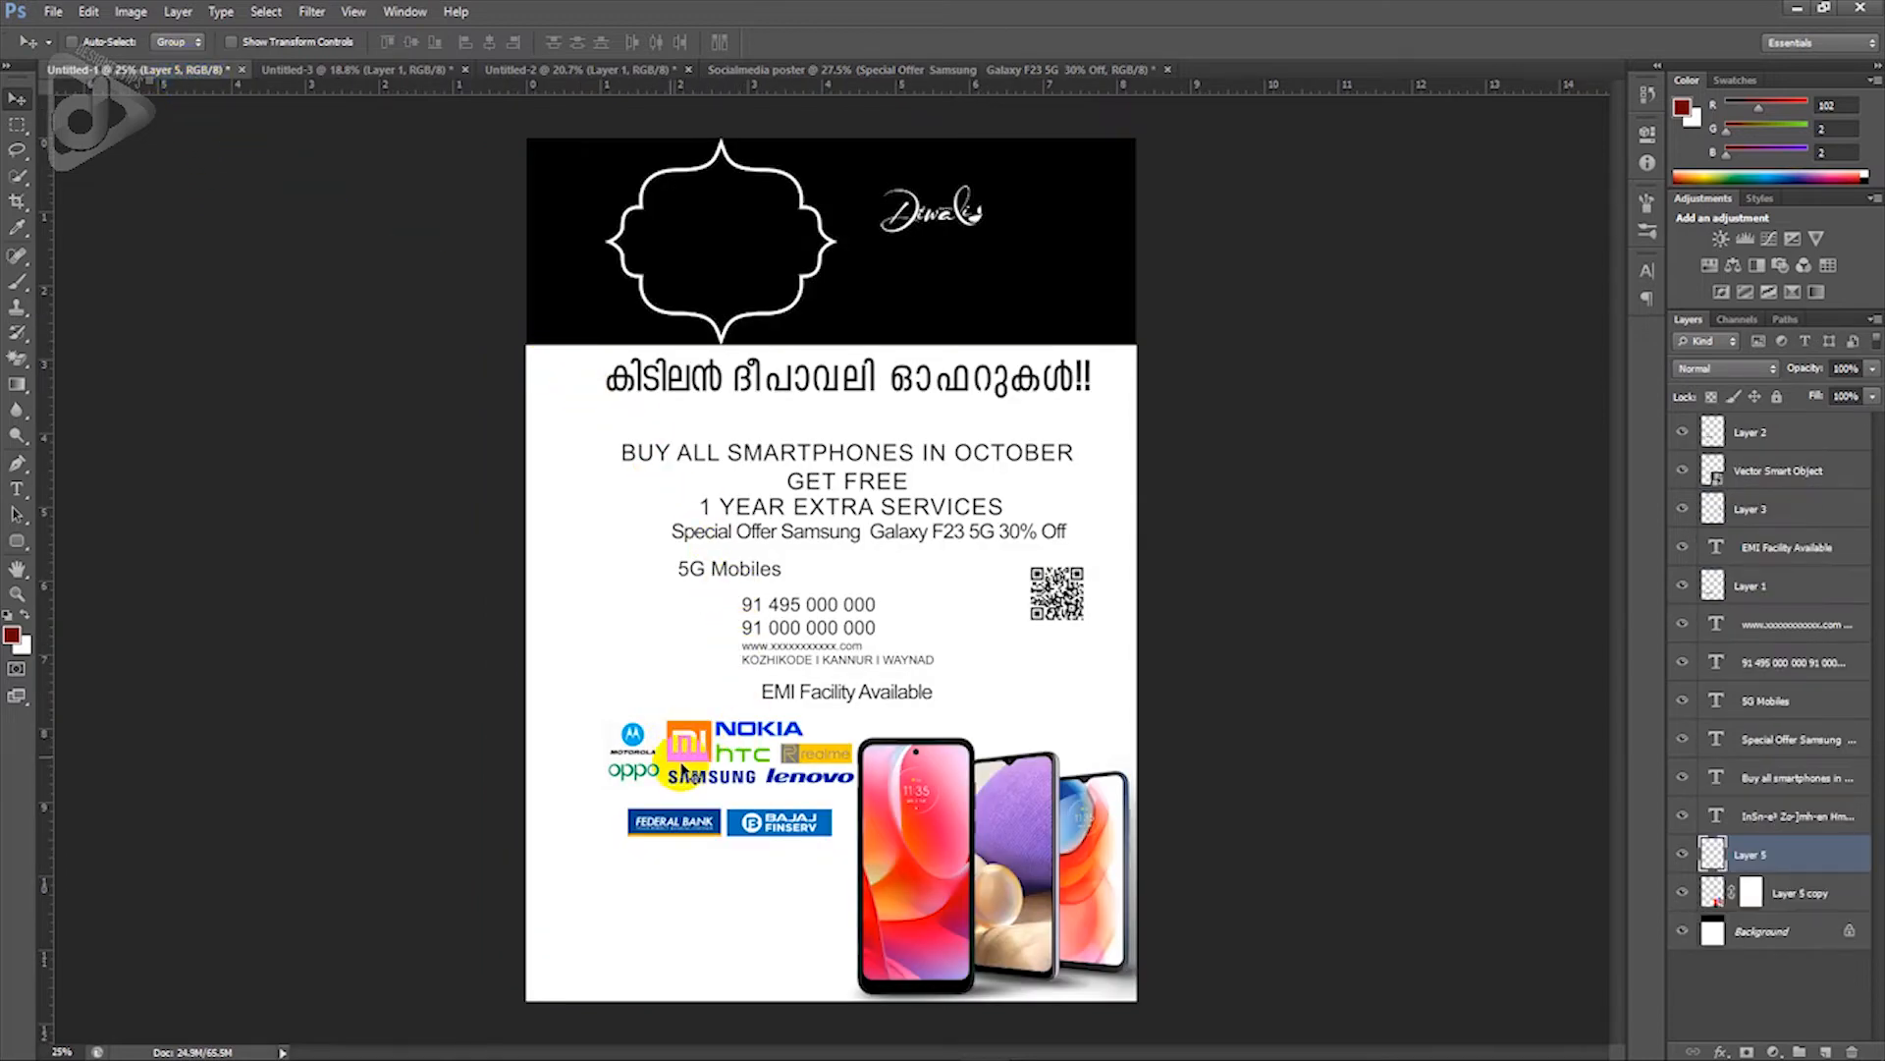
left_click_drag(707, 749, 502, 894)
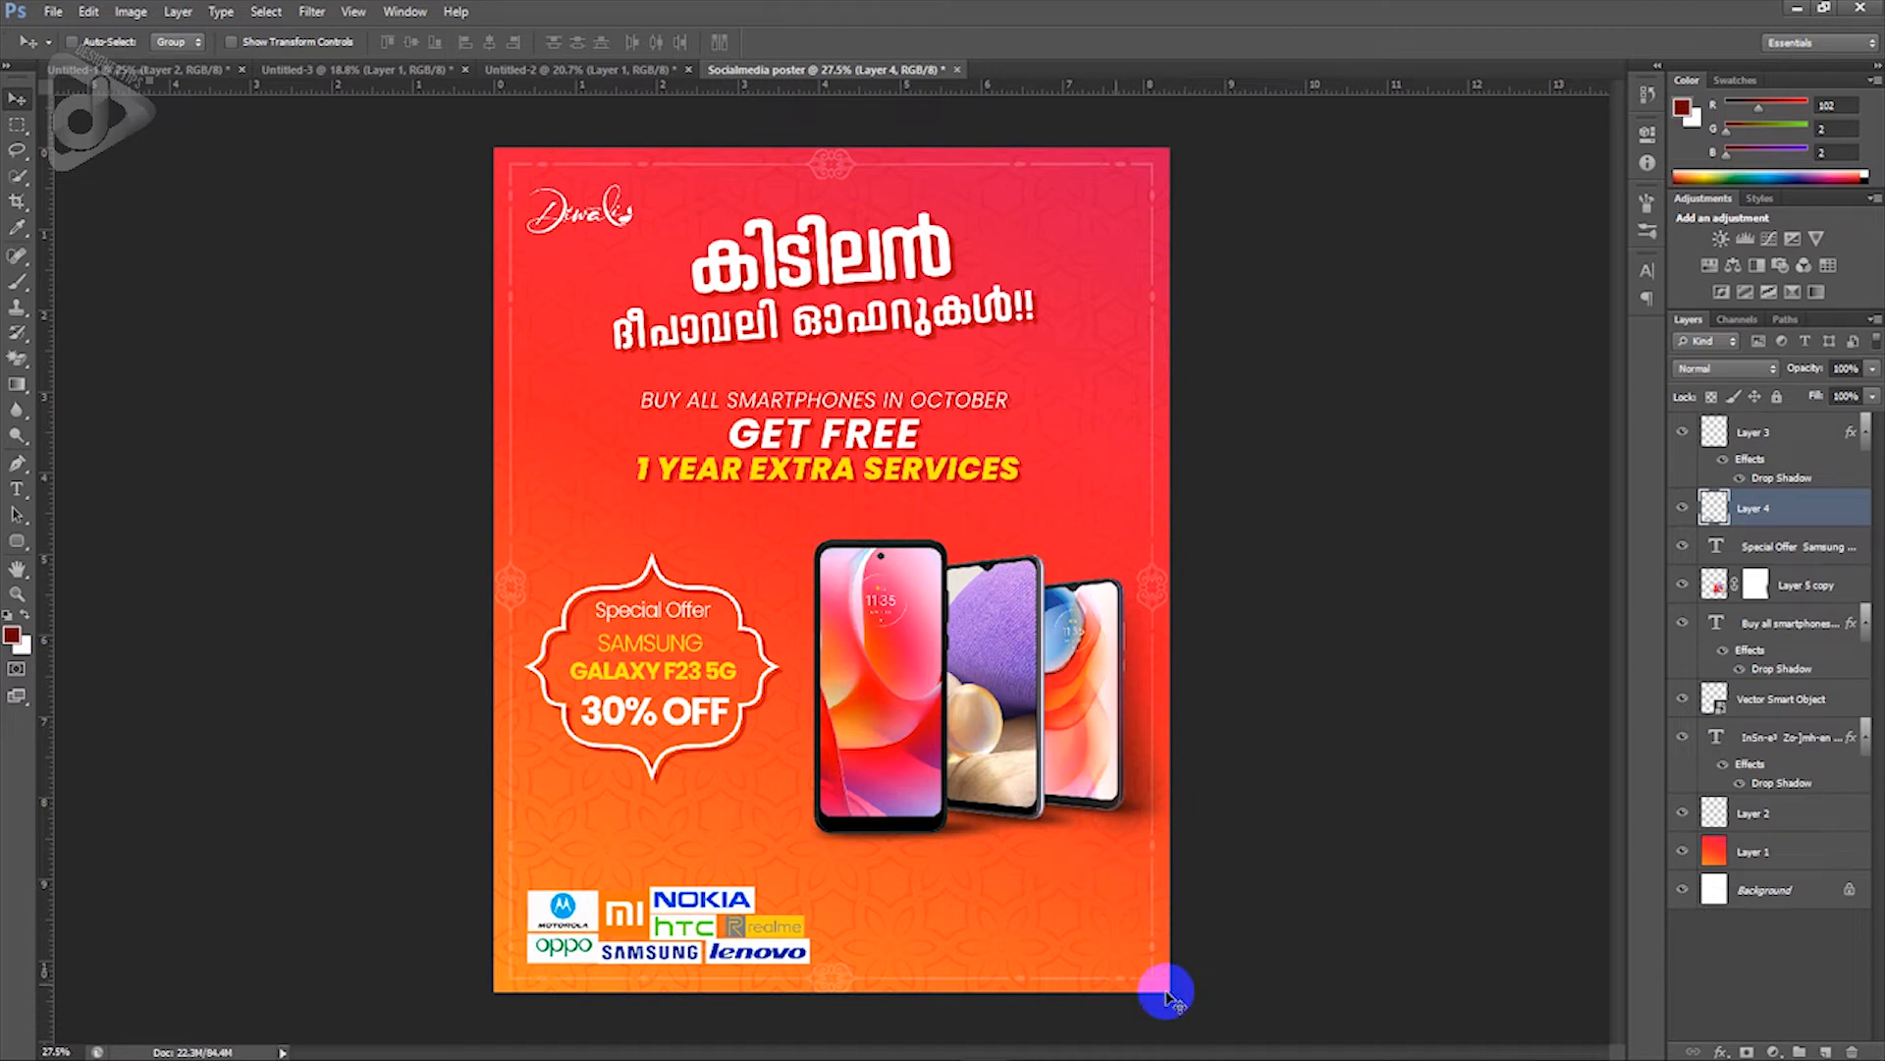
left_click_drag(18, 540, 51, 536)
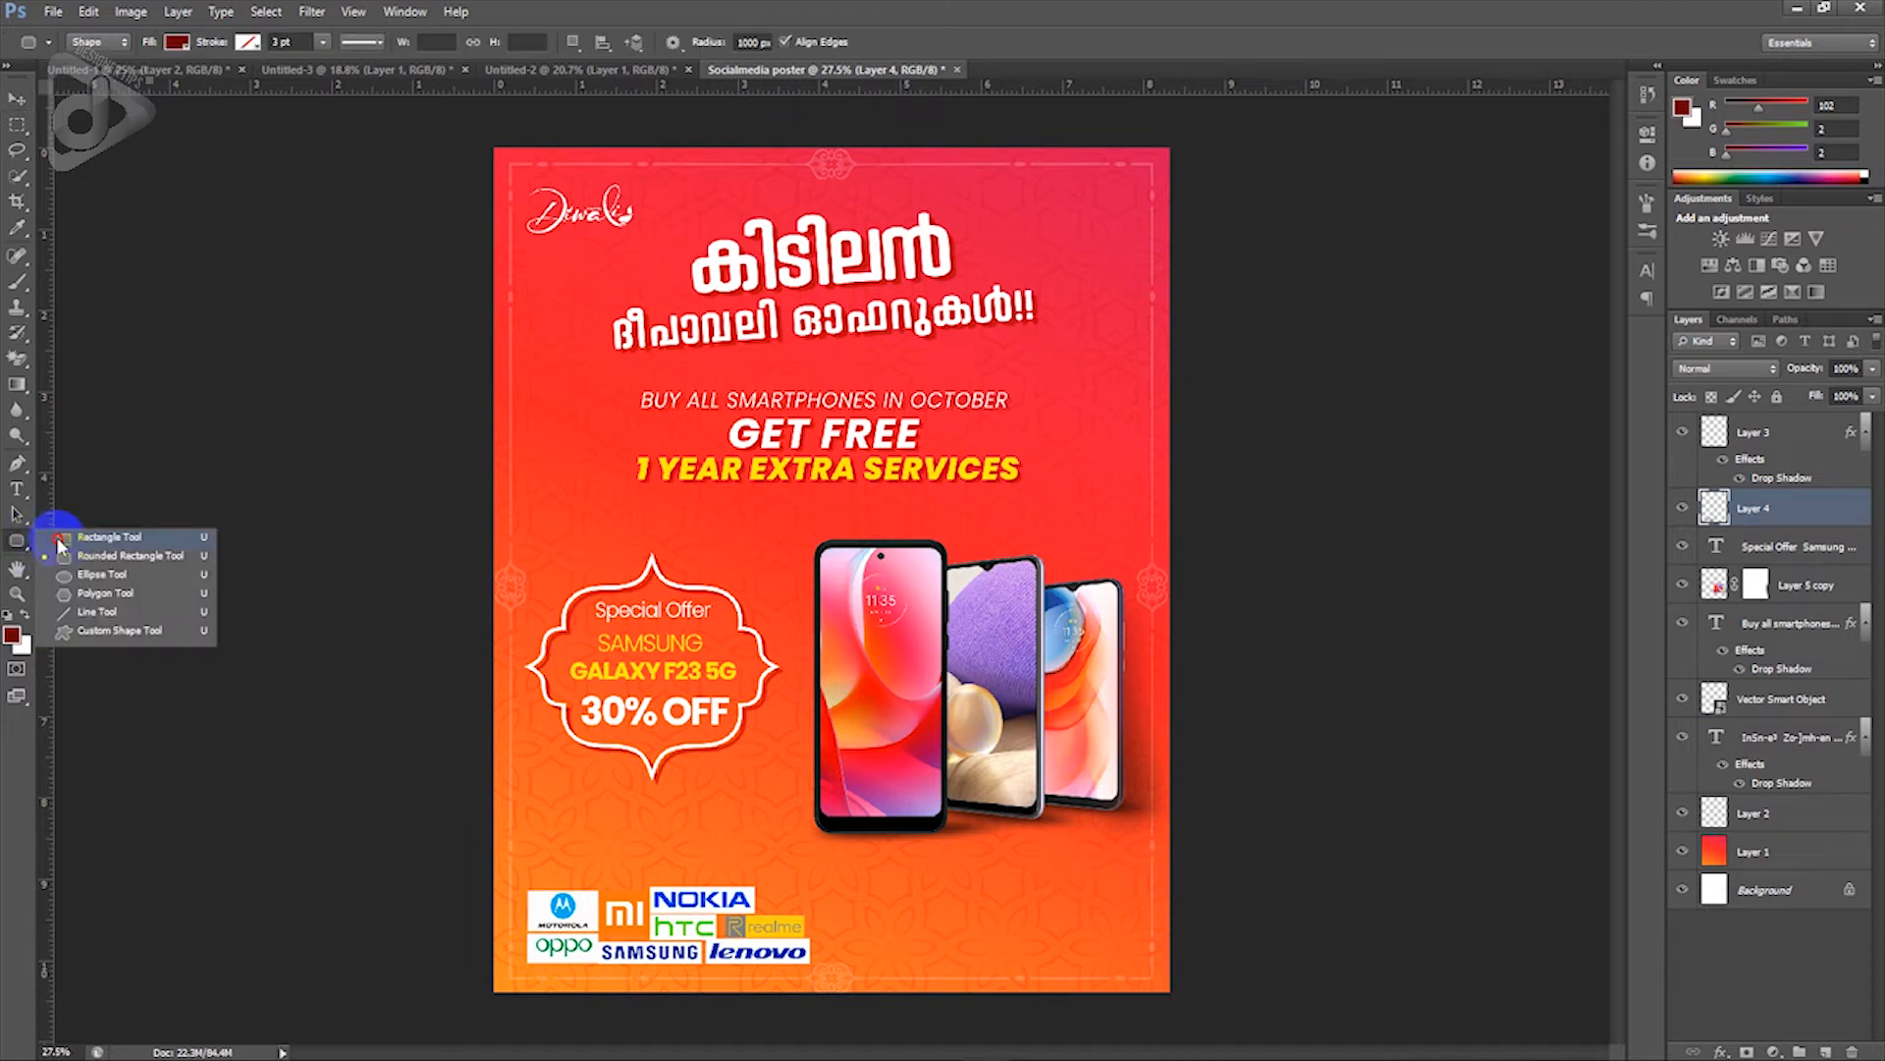
Step: Draw a white-filled rectangle across the bottom of the poster
left_click(72, 538)
left_click_drag(494, 863, 1199, 1003)
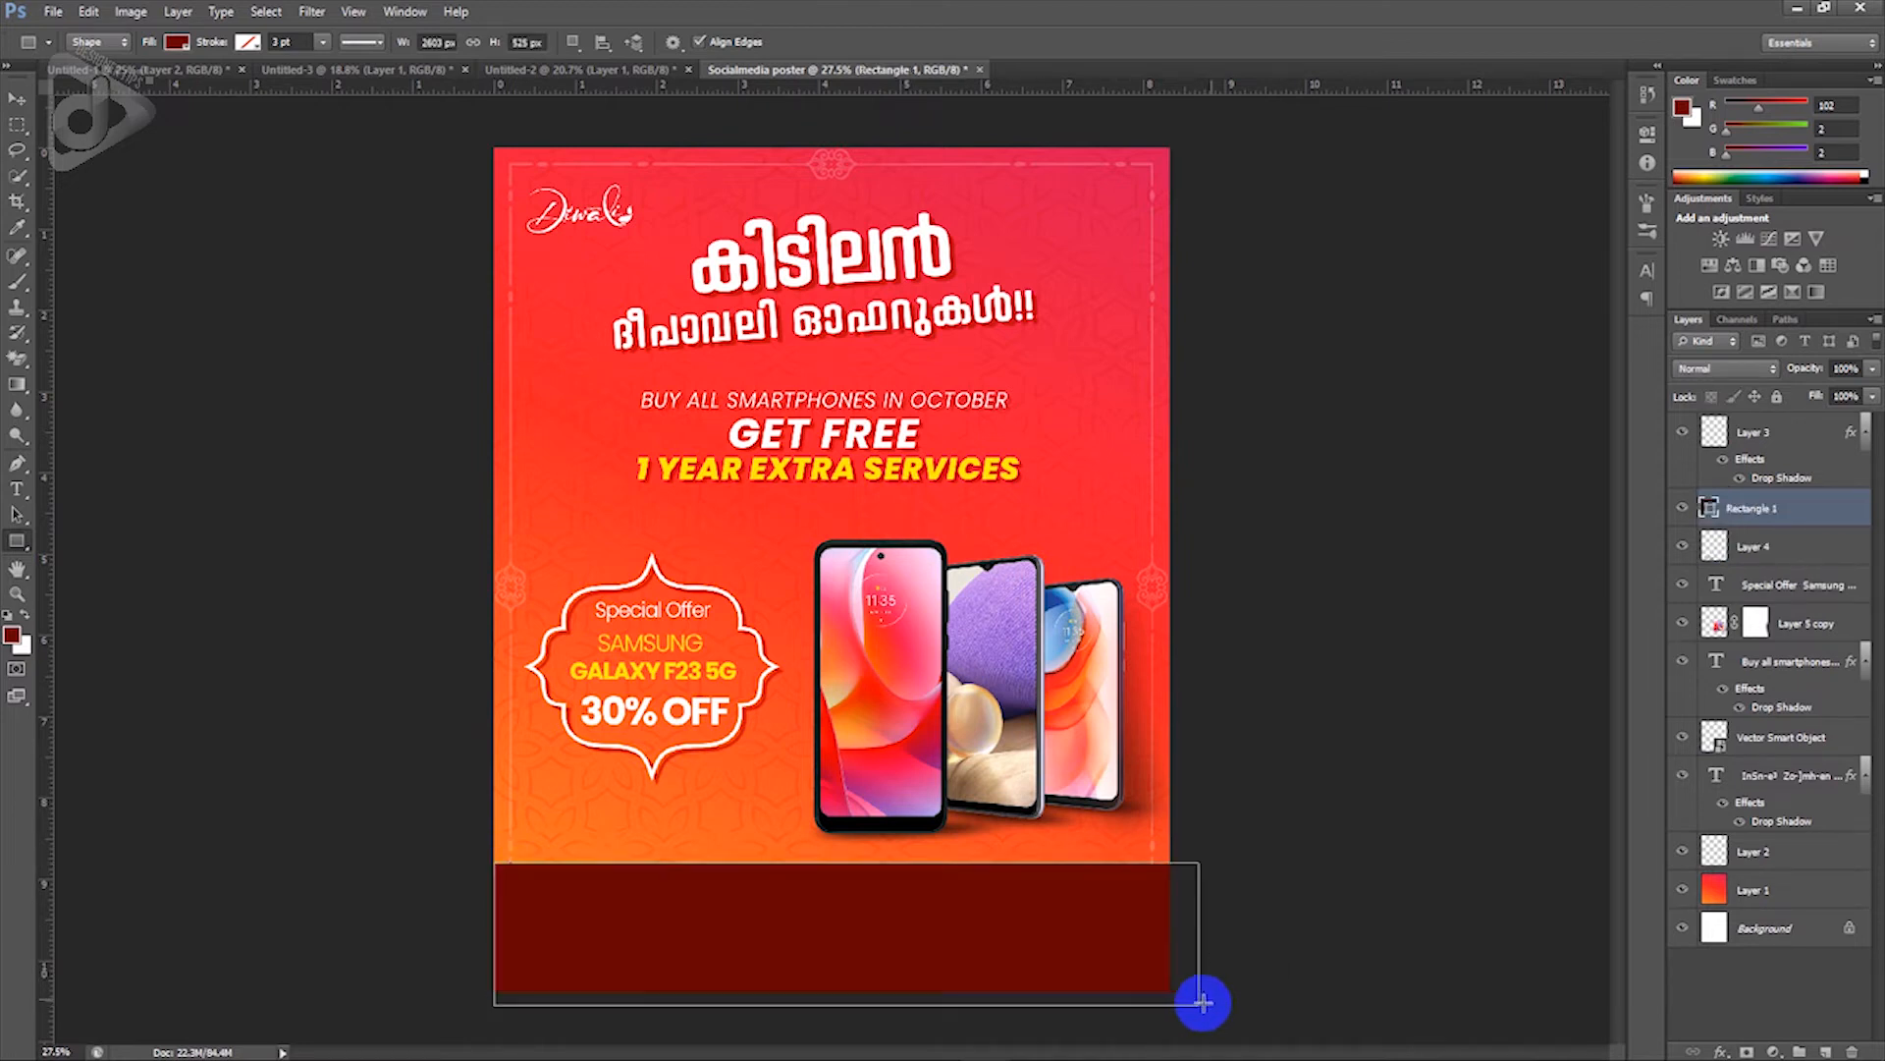
double_click(1710, 508)
left_click_drag(1636, 491, 1423, 303)
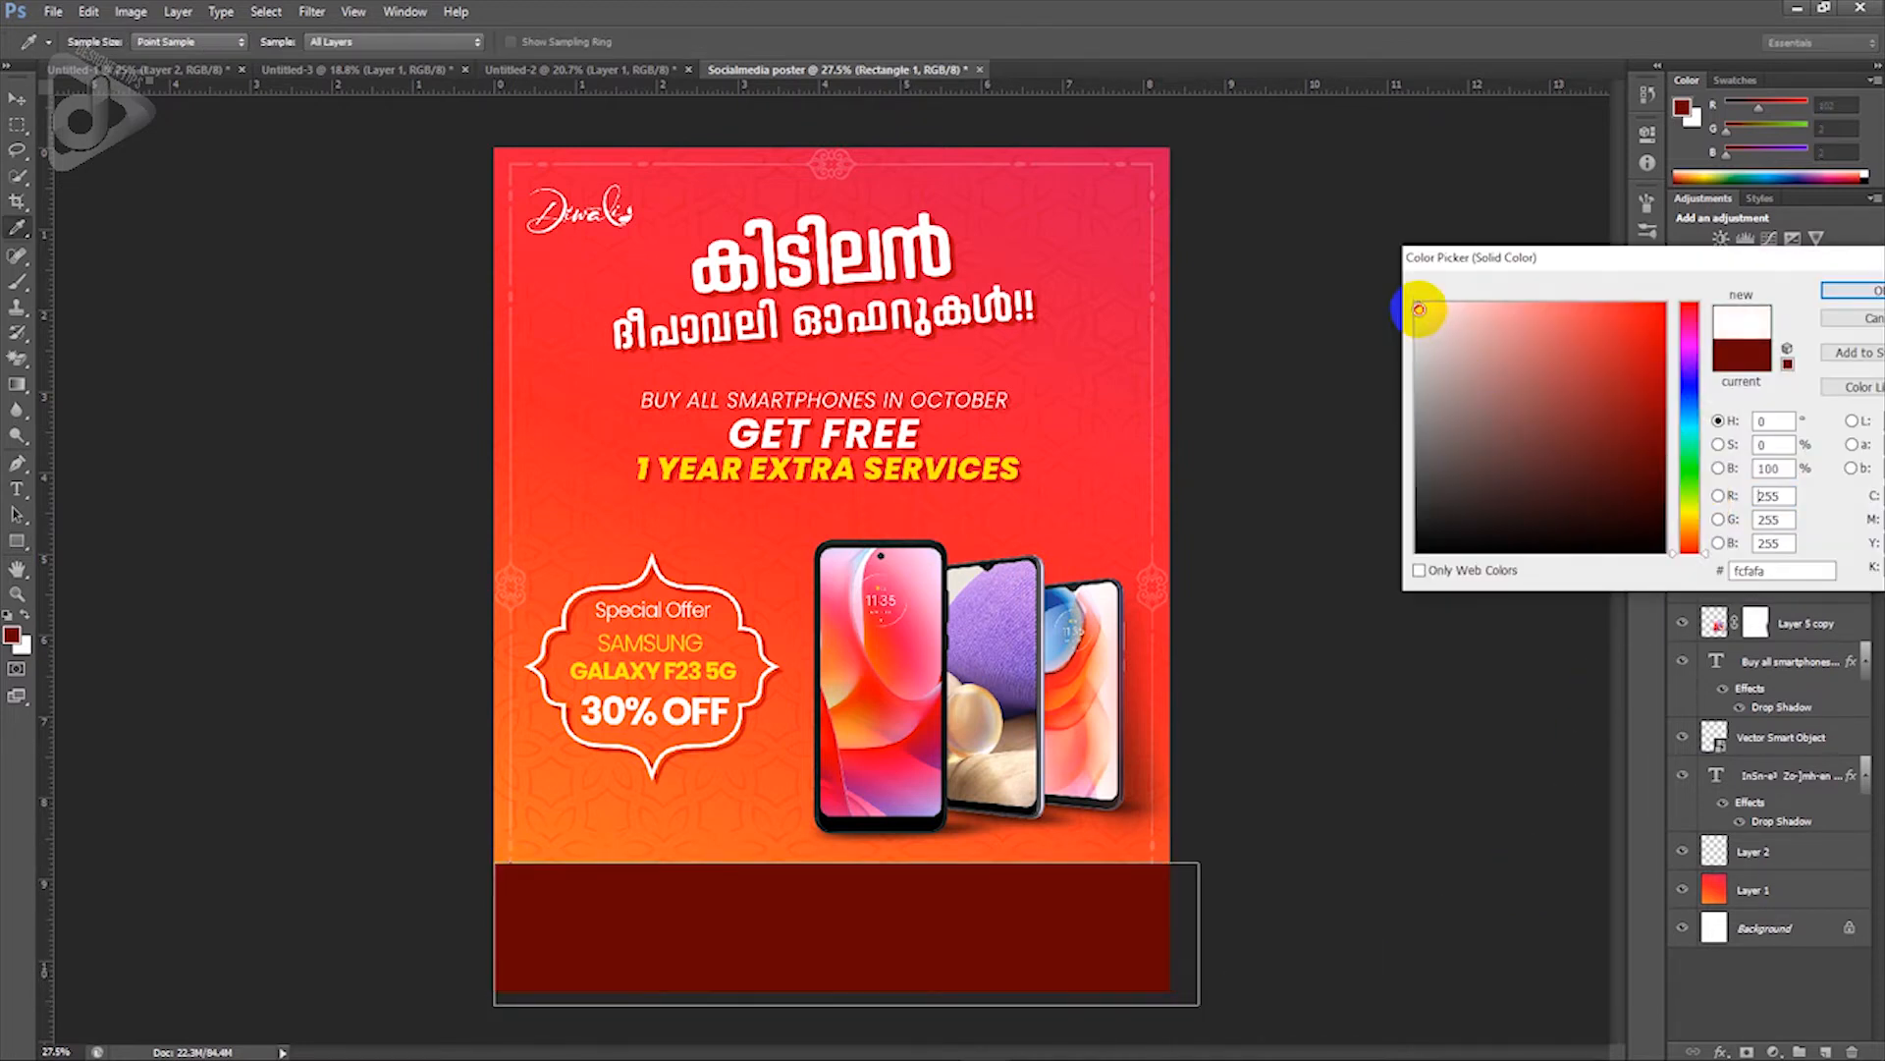
left_click(1848, 293)
Step: Place the white band beneath the brand logo layer and shift the logos slightly left
left_click(17, 98)
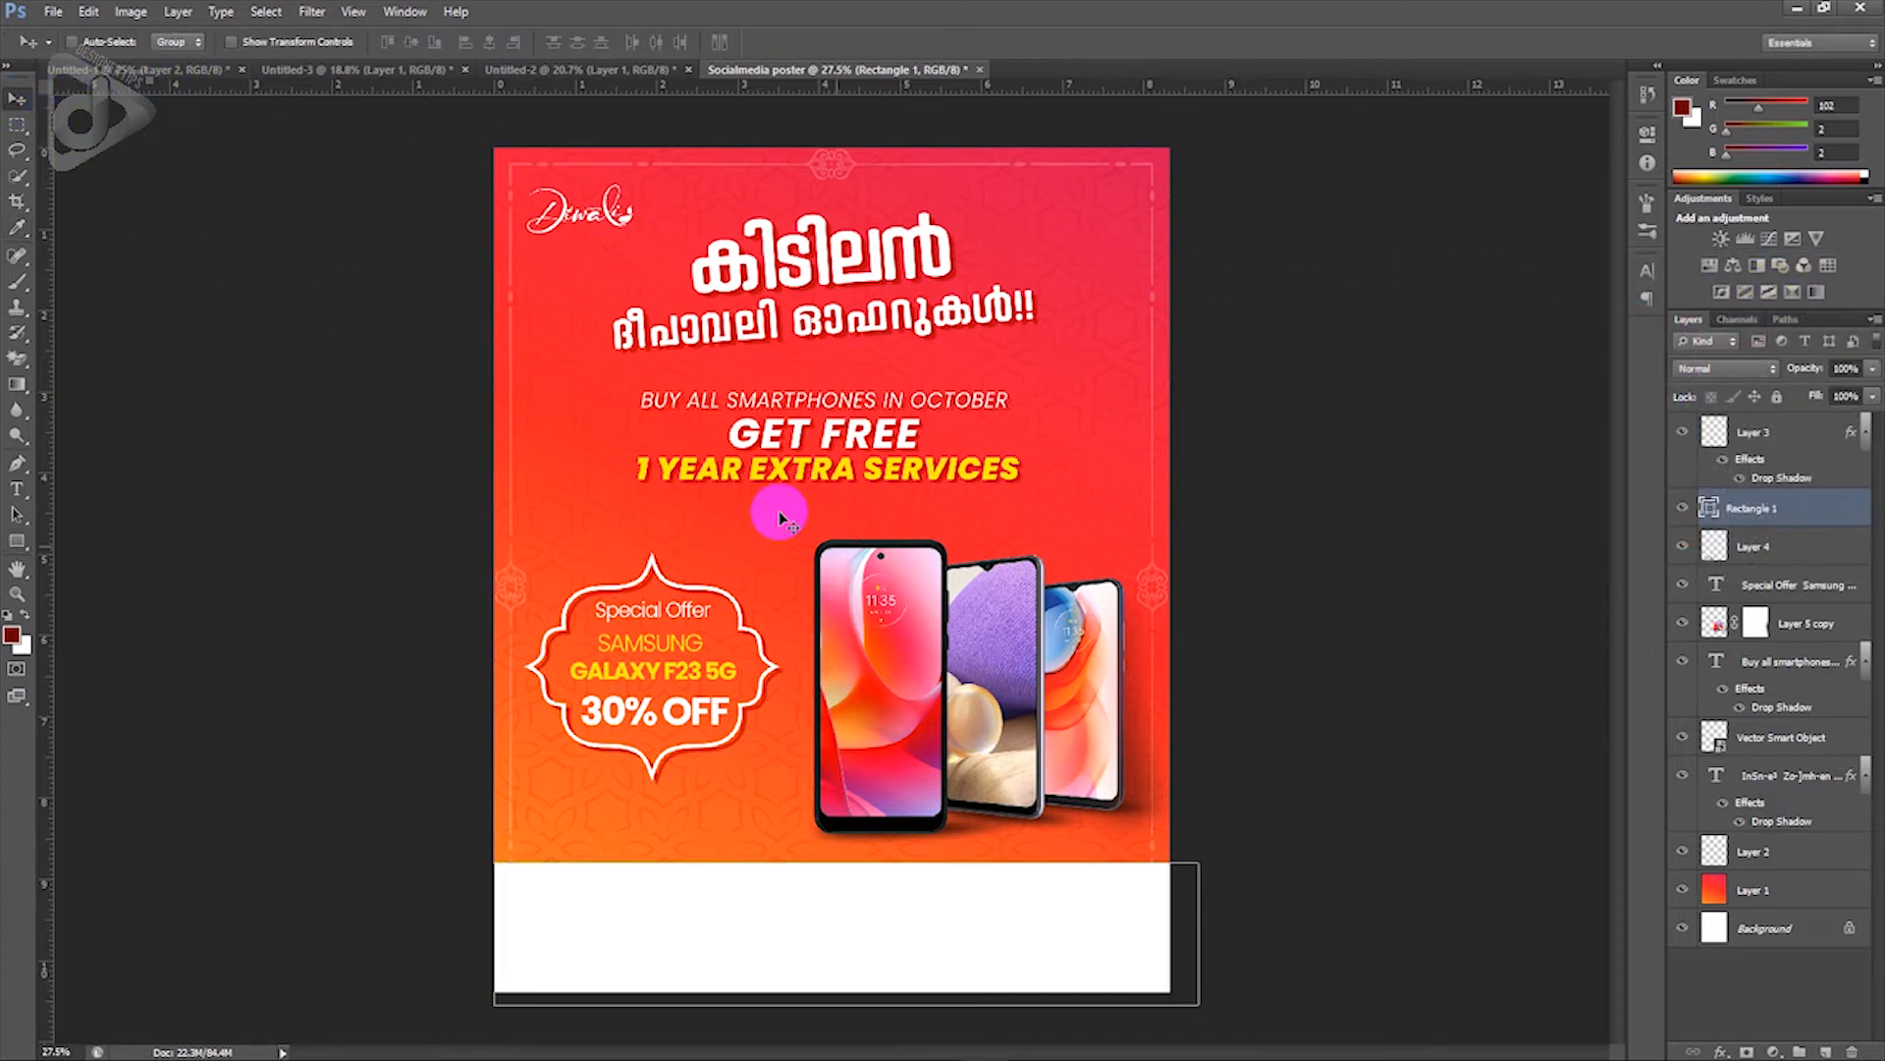
key("shift+Left")
key("shift+Left")
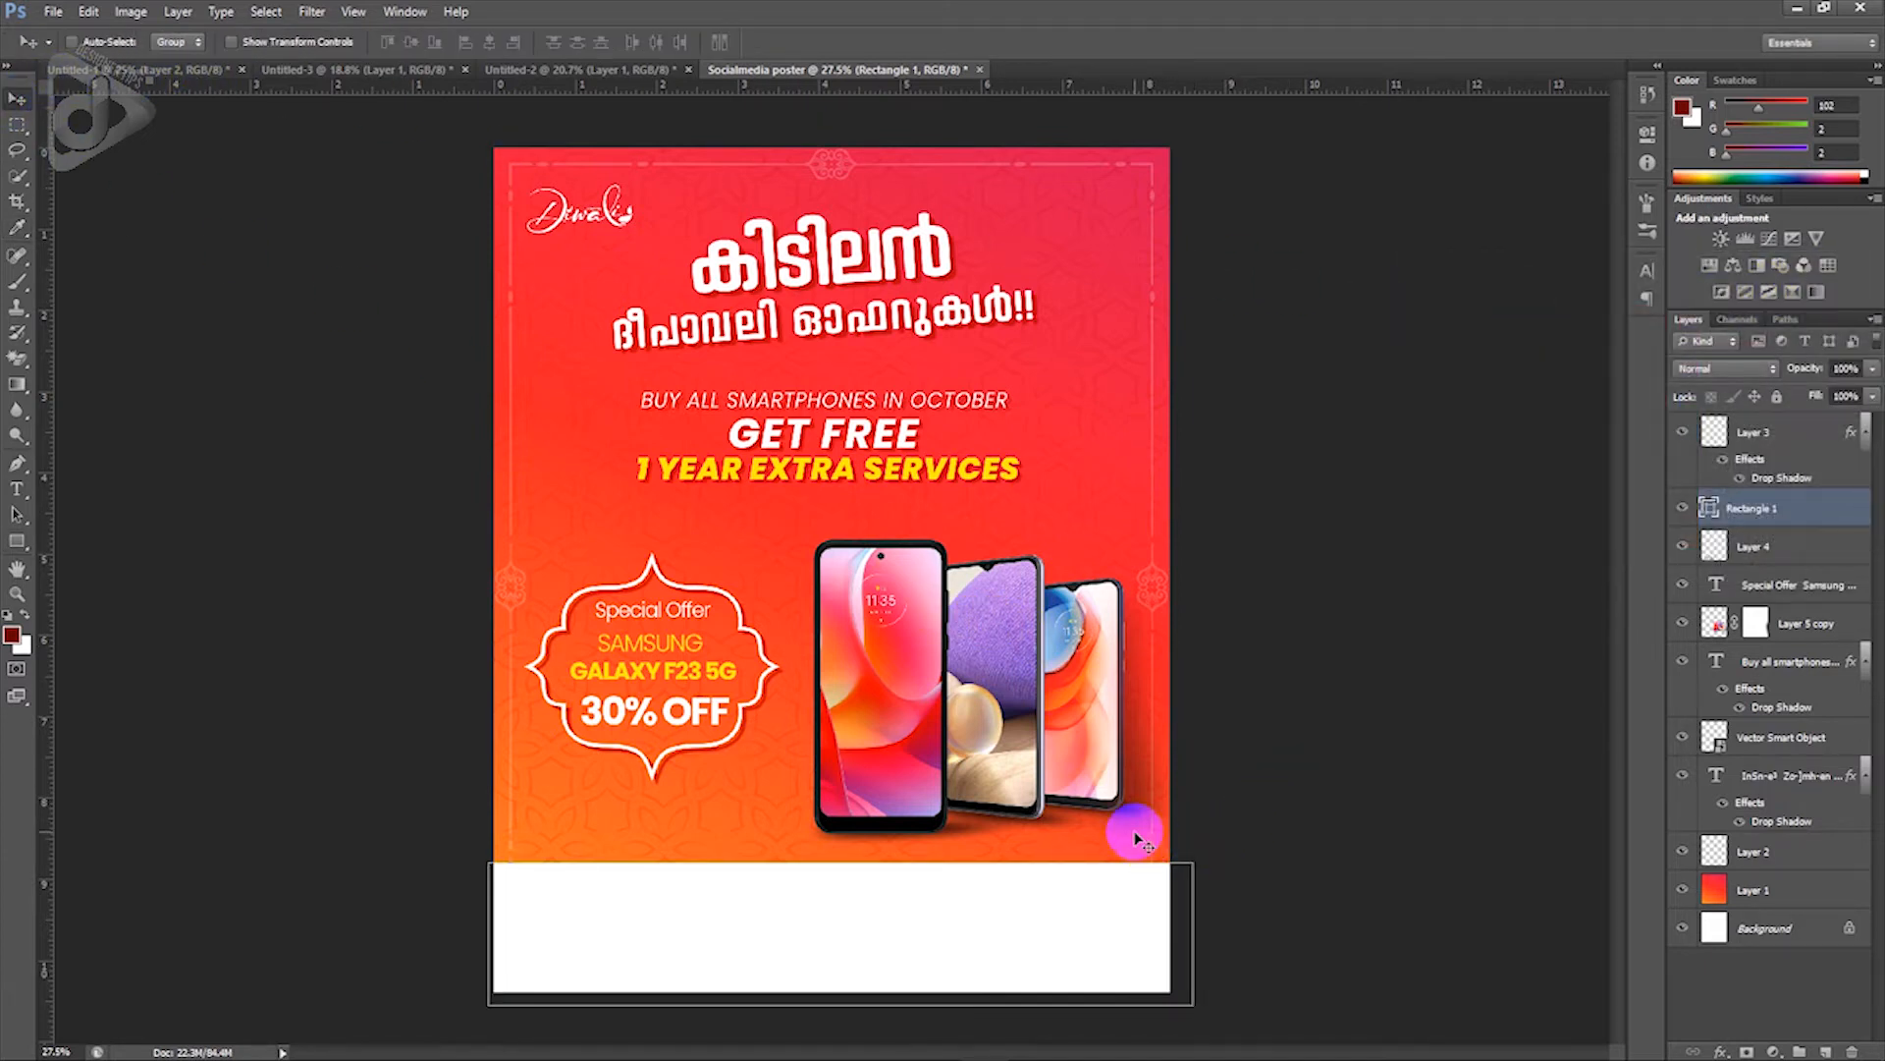
left_click_drag(1807, 520, 1824, 872)
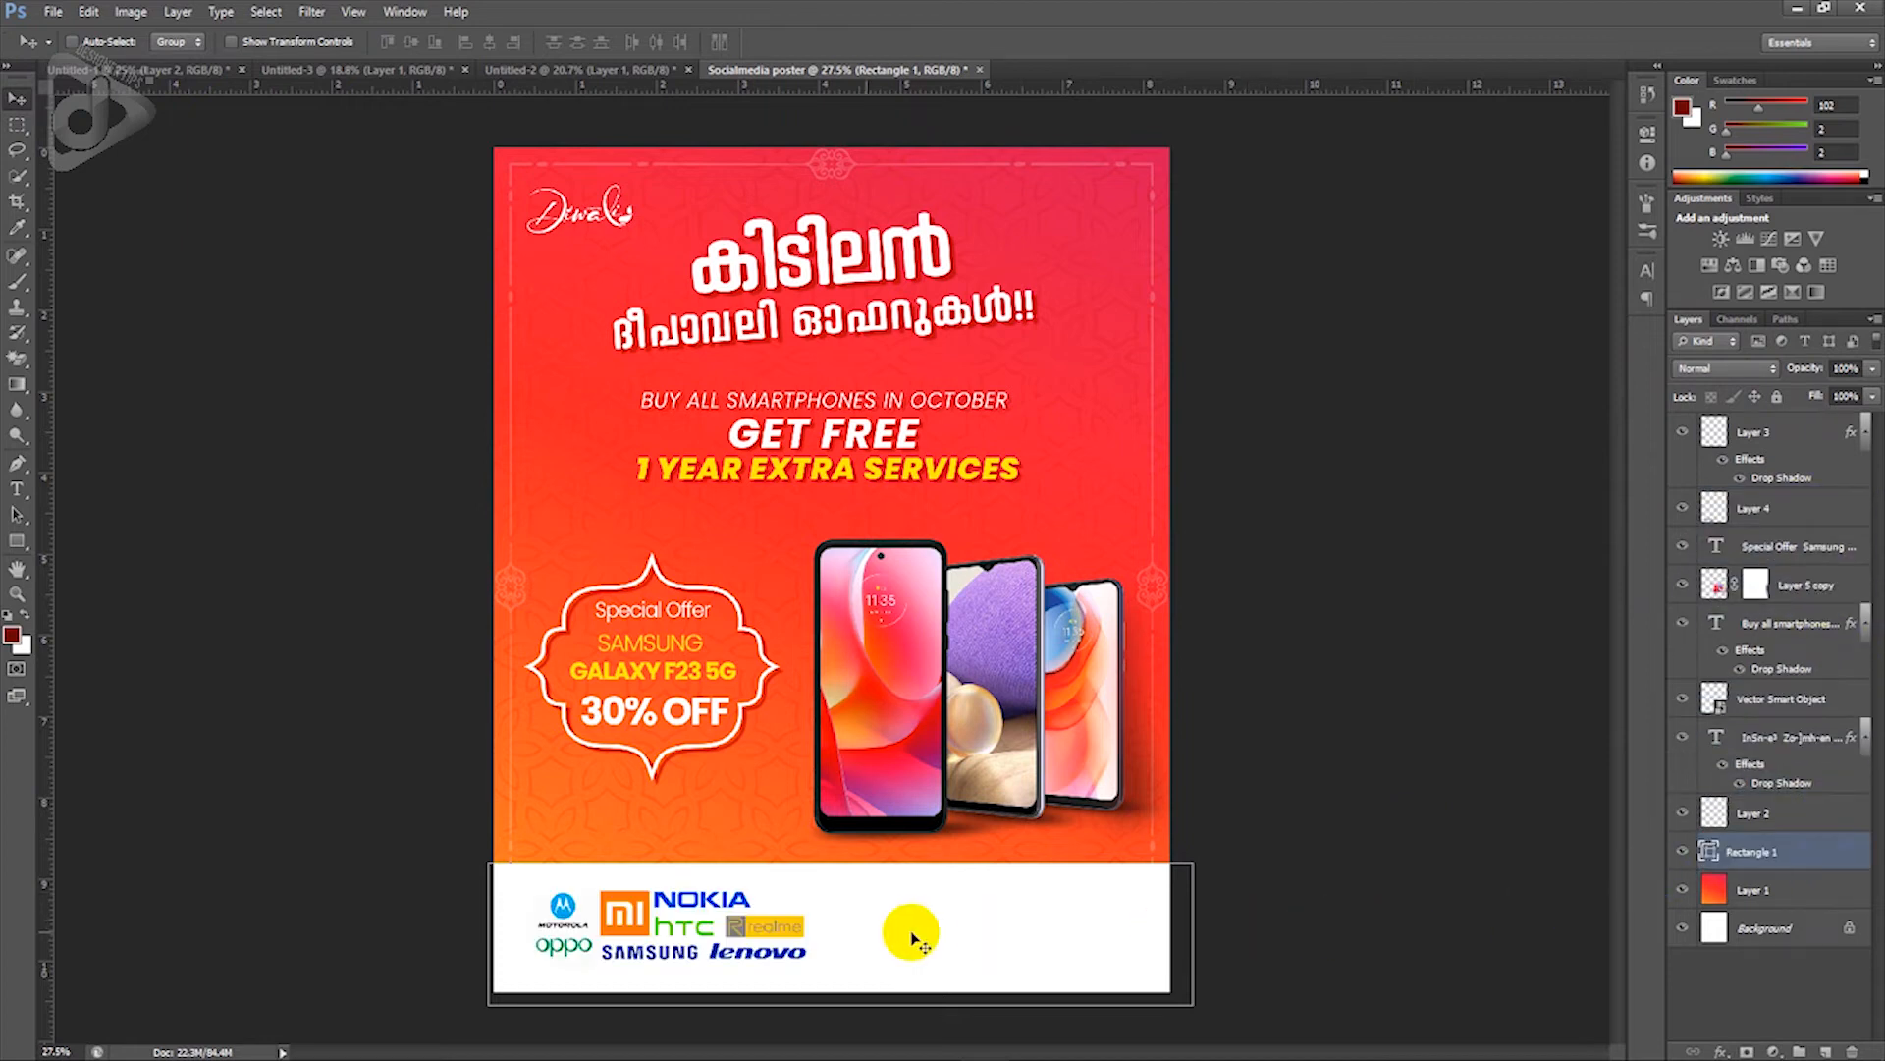
right_click(779, 934)
left_click(825, 942)
left_click_drag(825, 942, 900, 924)
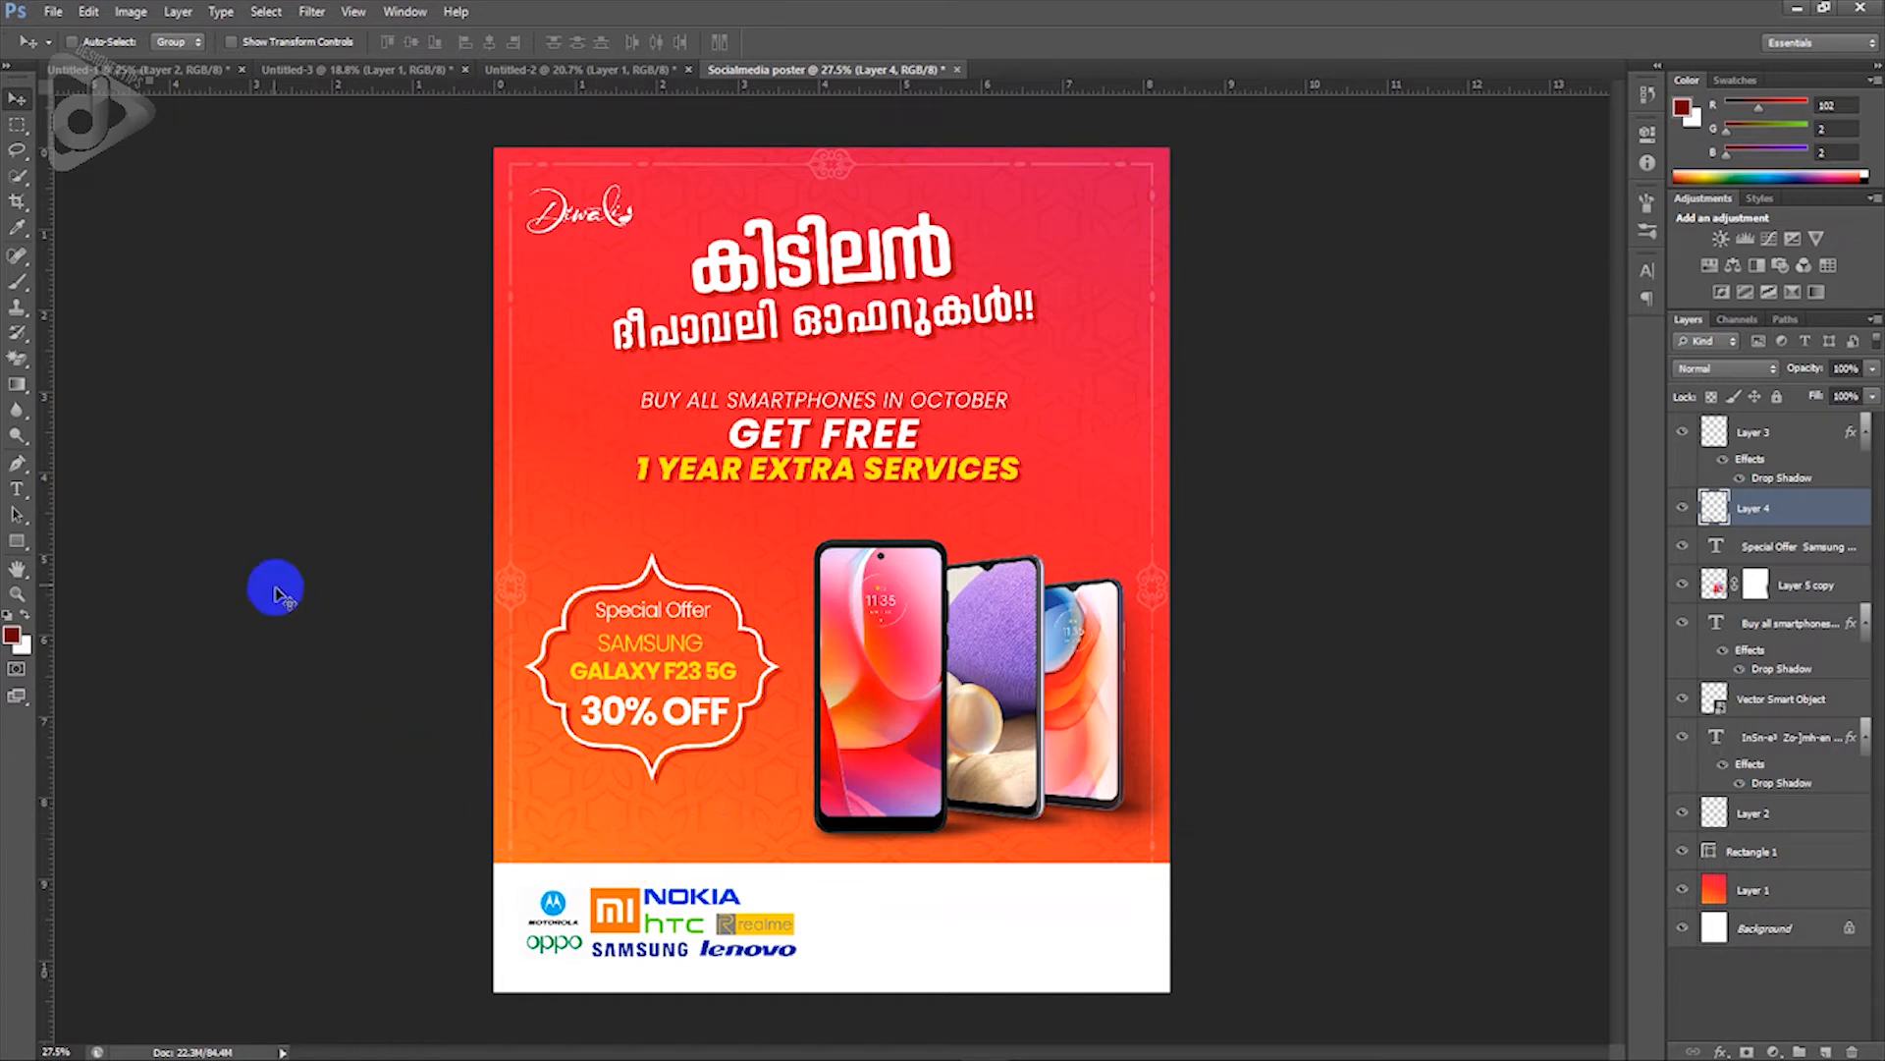
Step: Select a lower-left strip on a new layer and set the foreground colour to purple
left_click(21, 128)
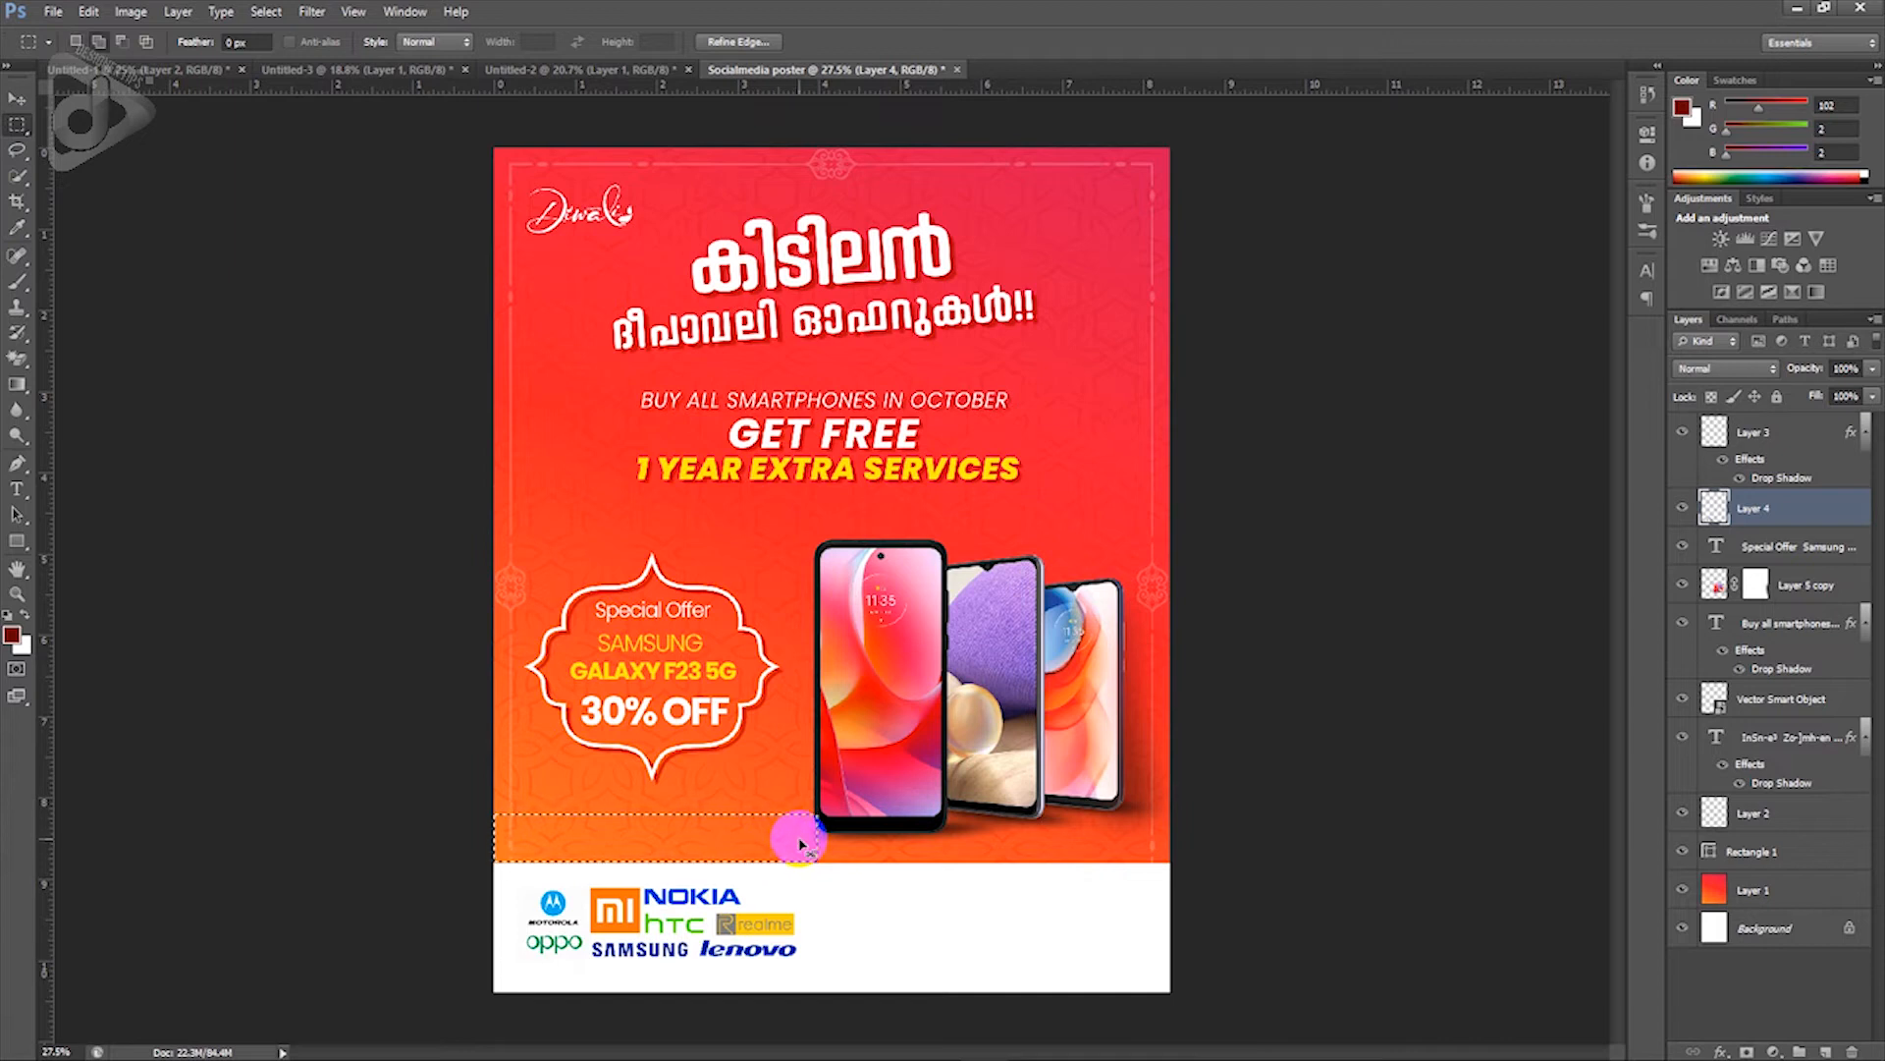
key("ctrl+shift+n")
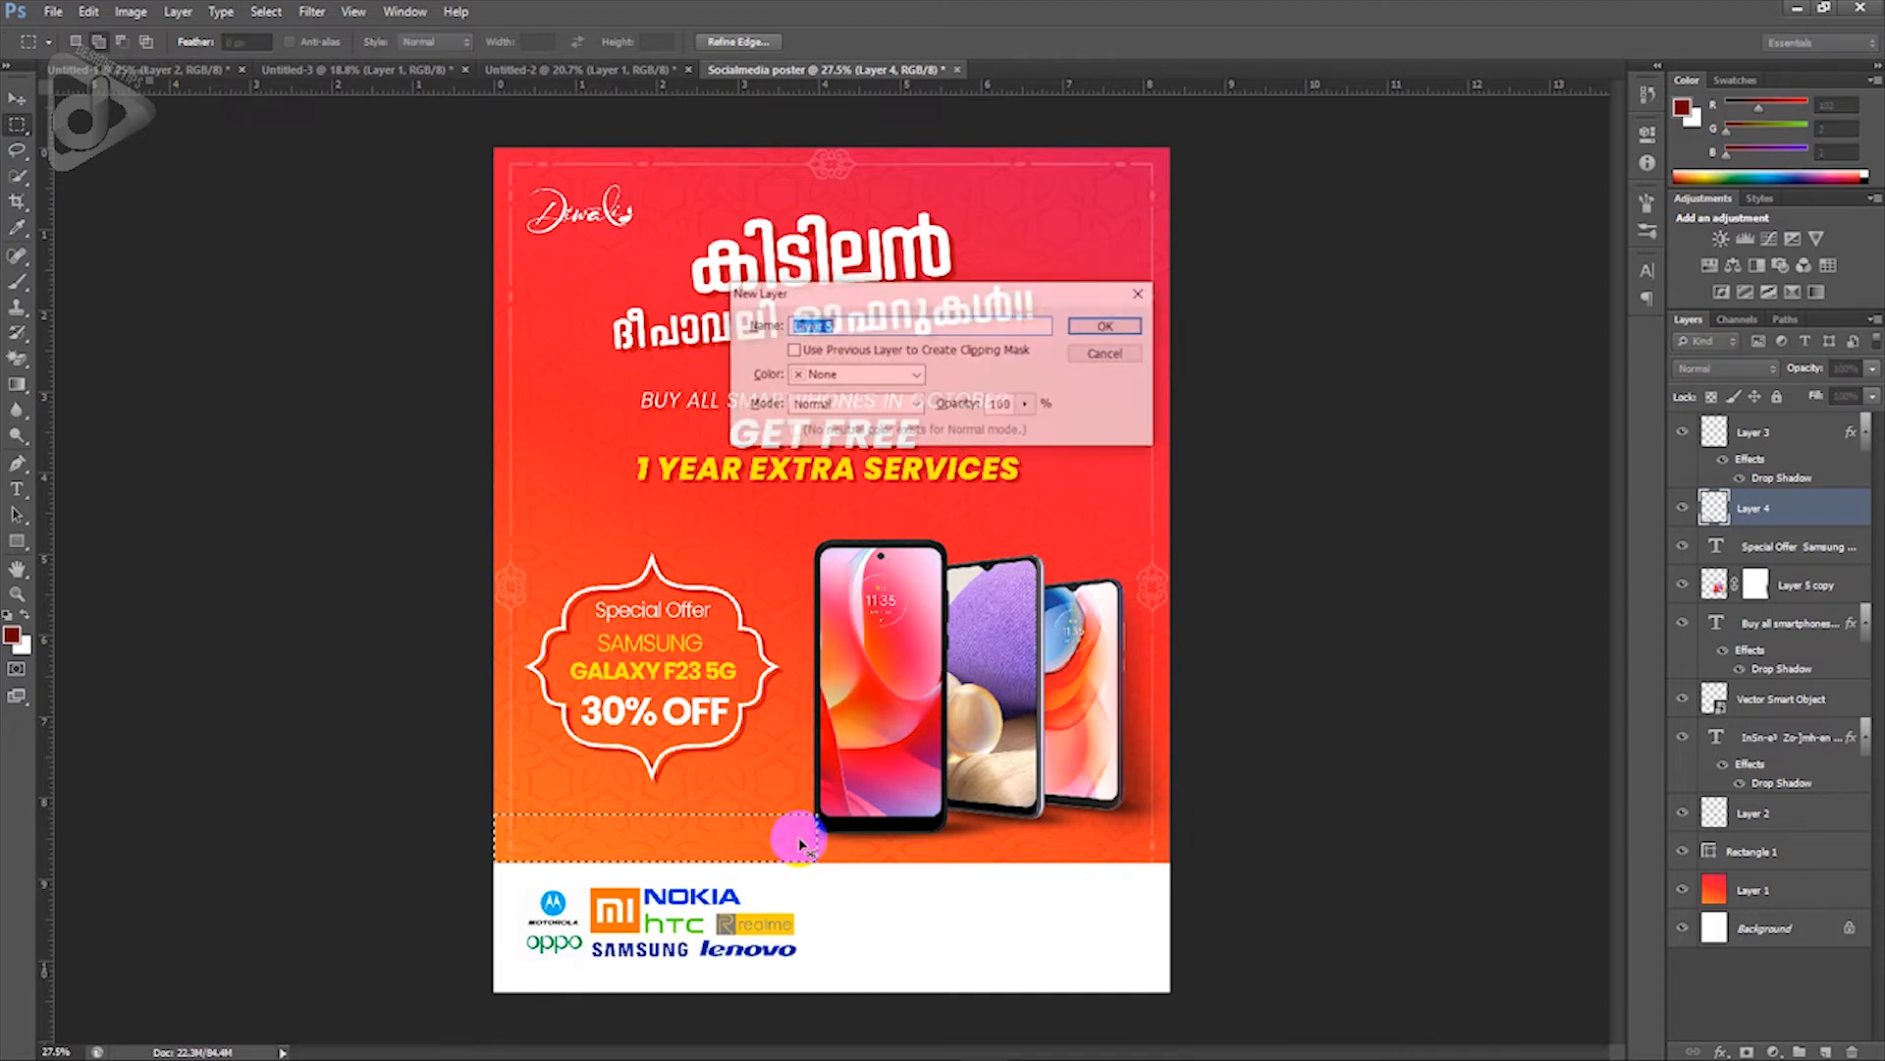
key("Return")
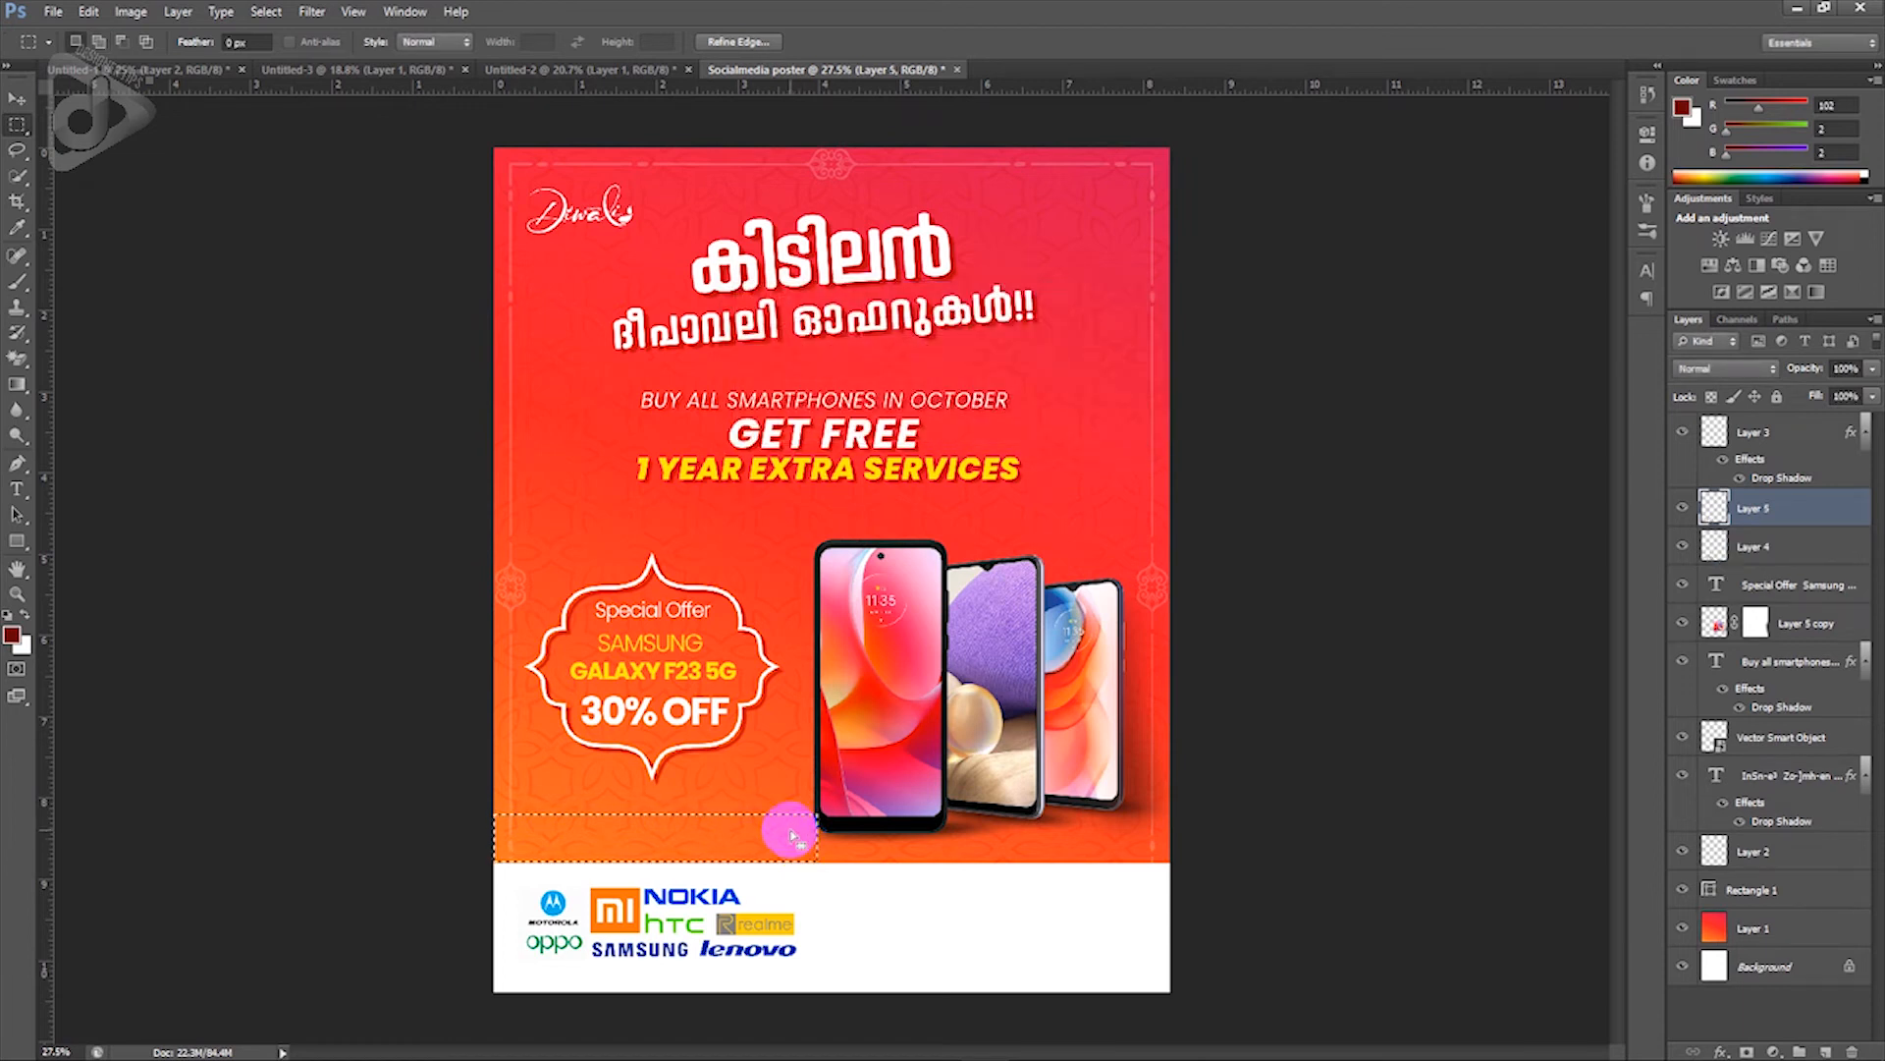
left_click(12, 639)
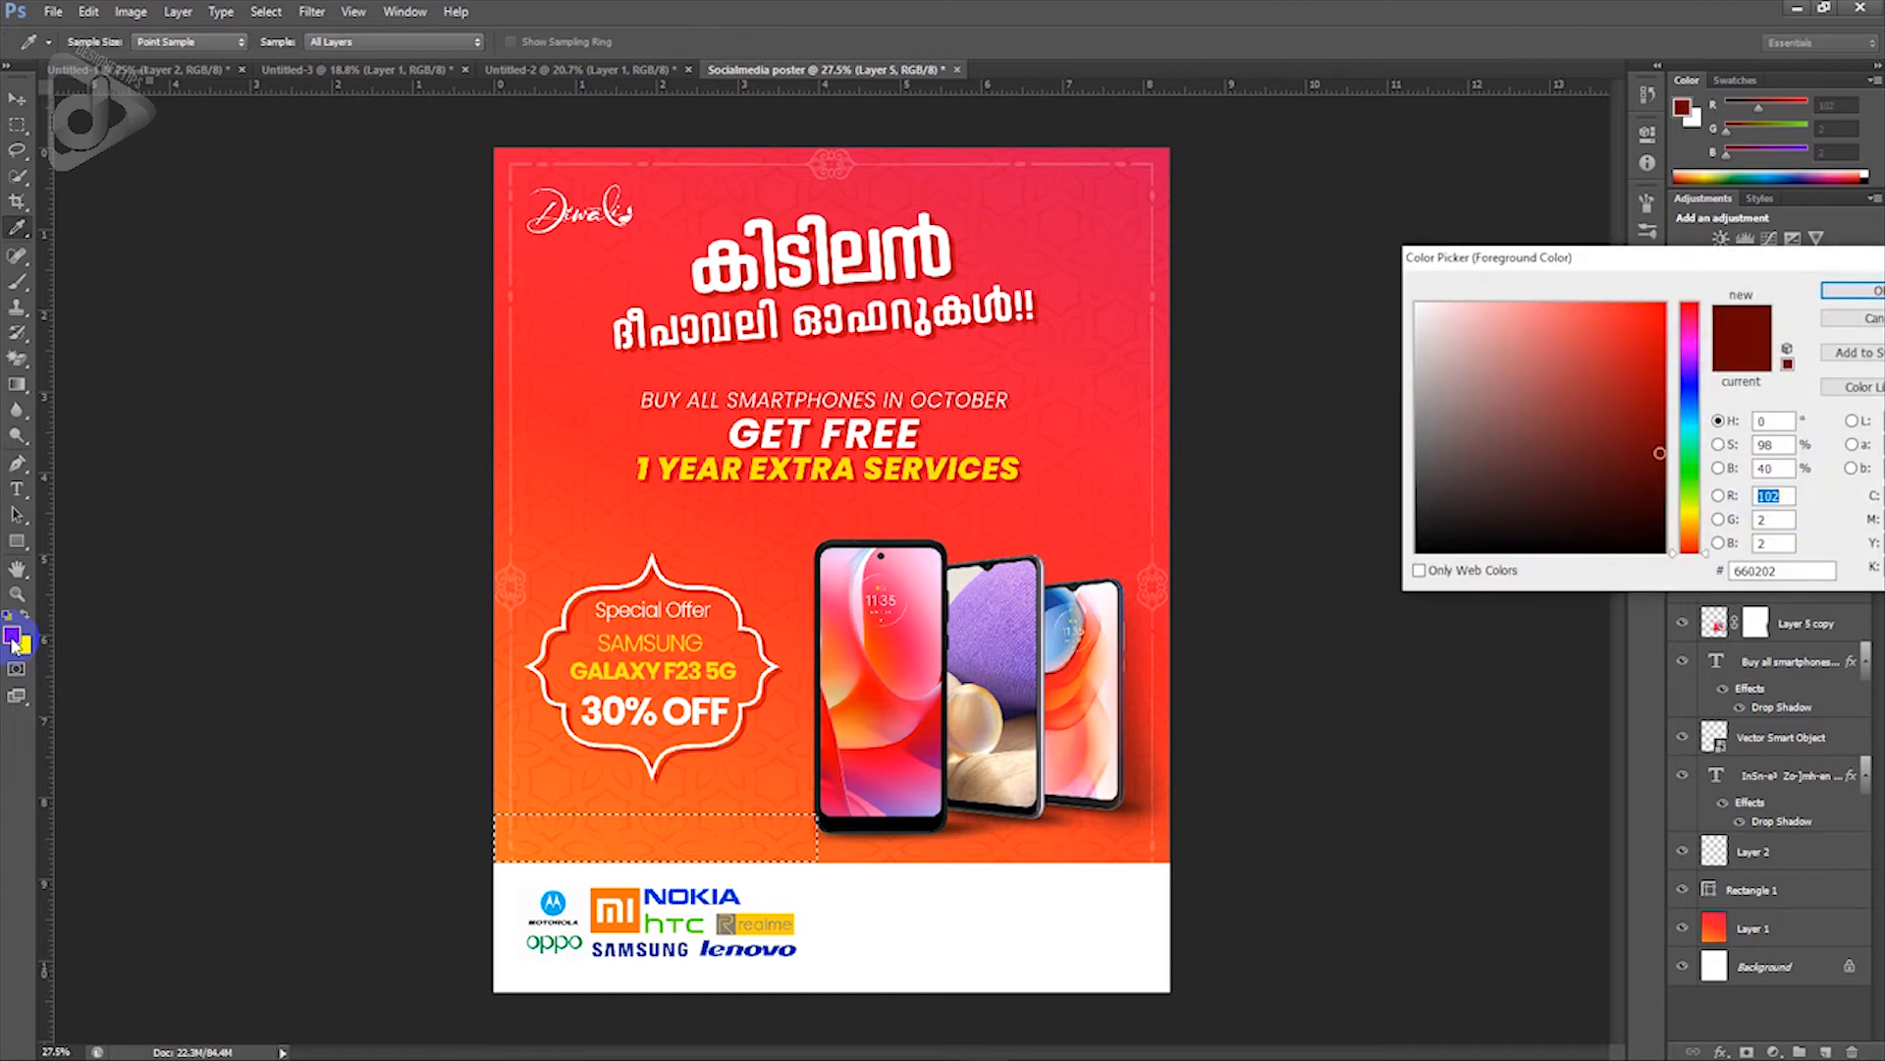
left_click(1689, 358)
left_click(1655, 400)
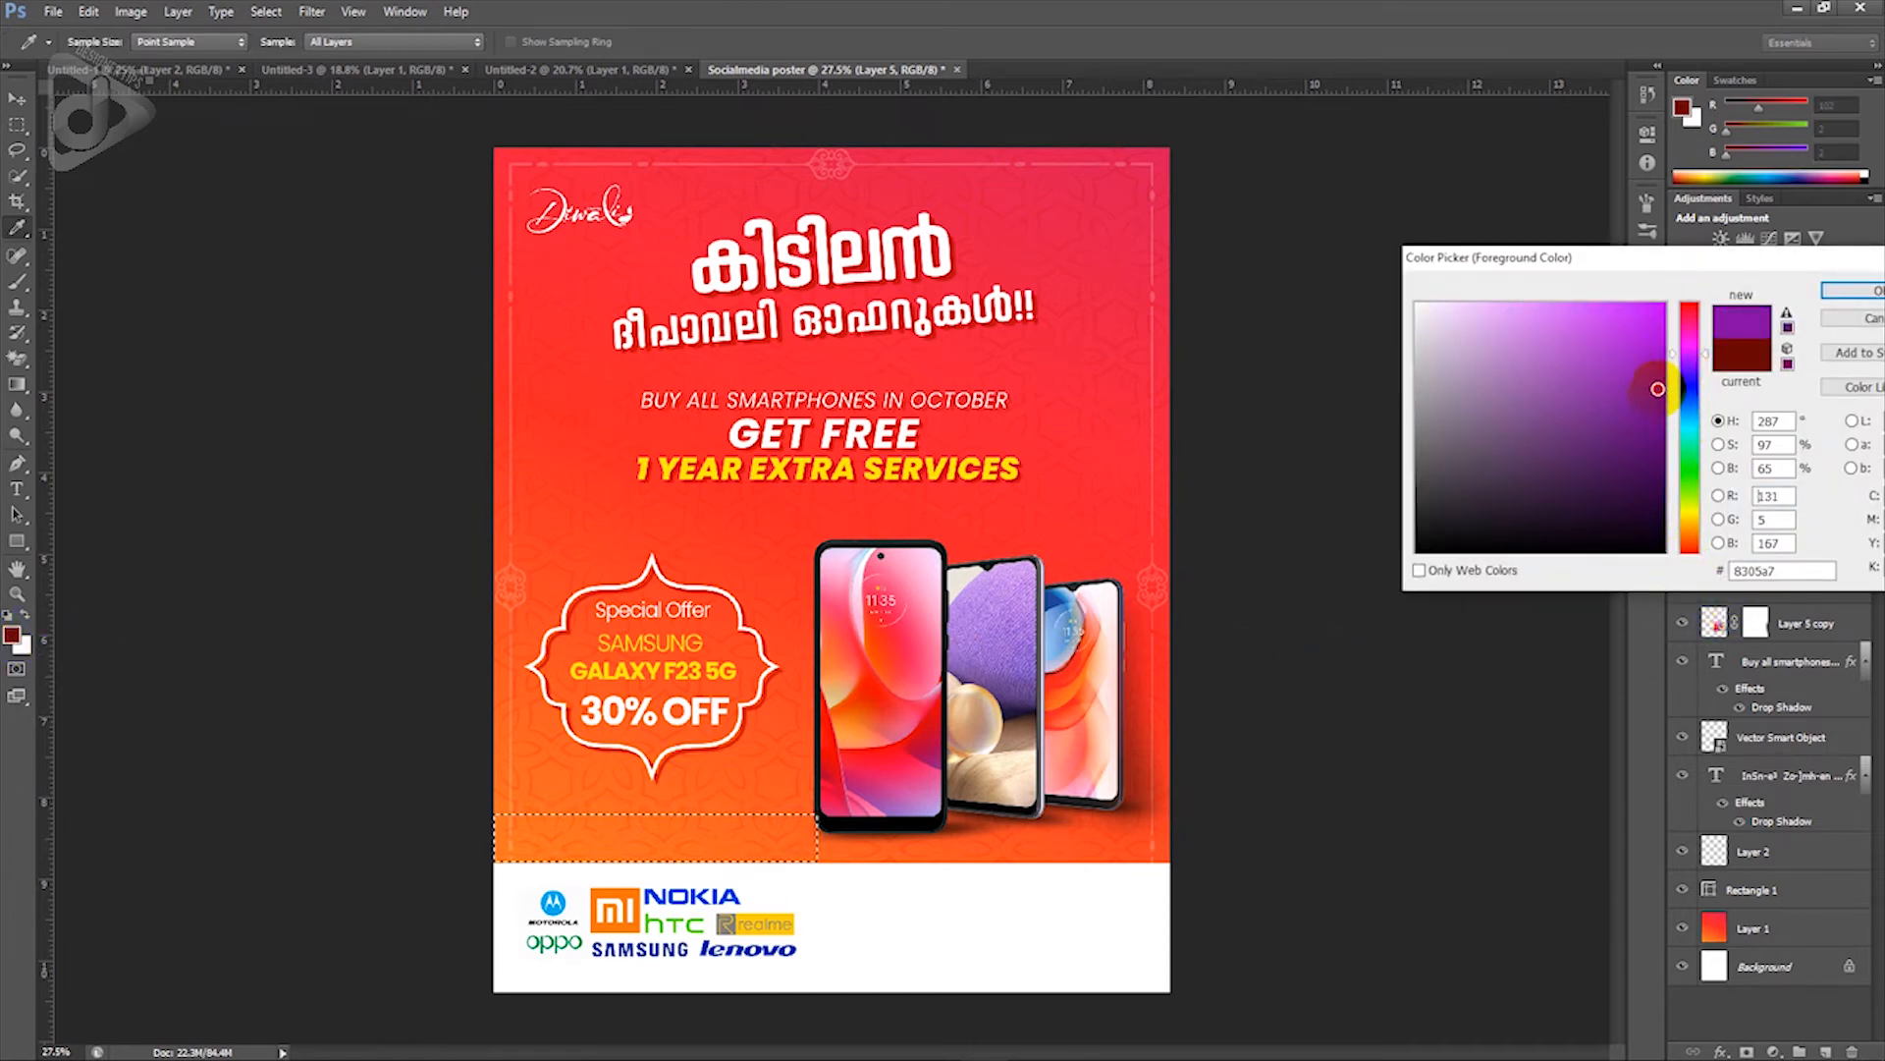
left_click(1658, 387)
left_click(1851, 291)
Step: Fill the strip with purple and deselect it
key("m")
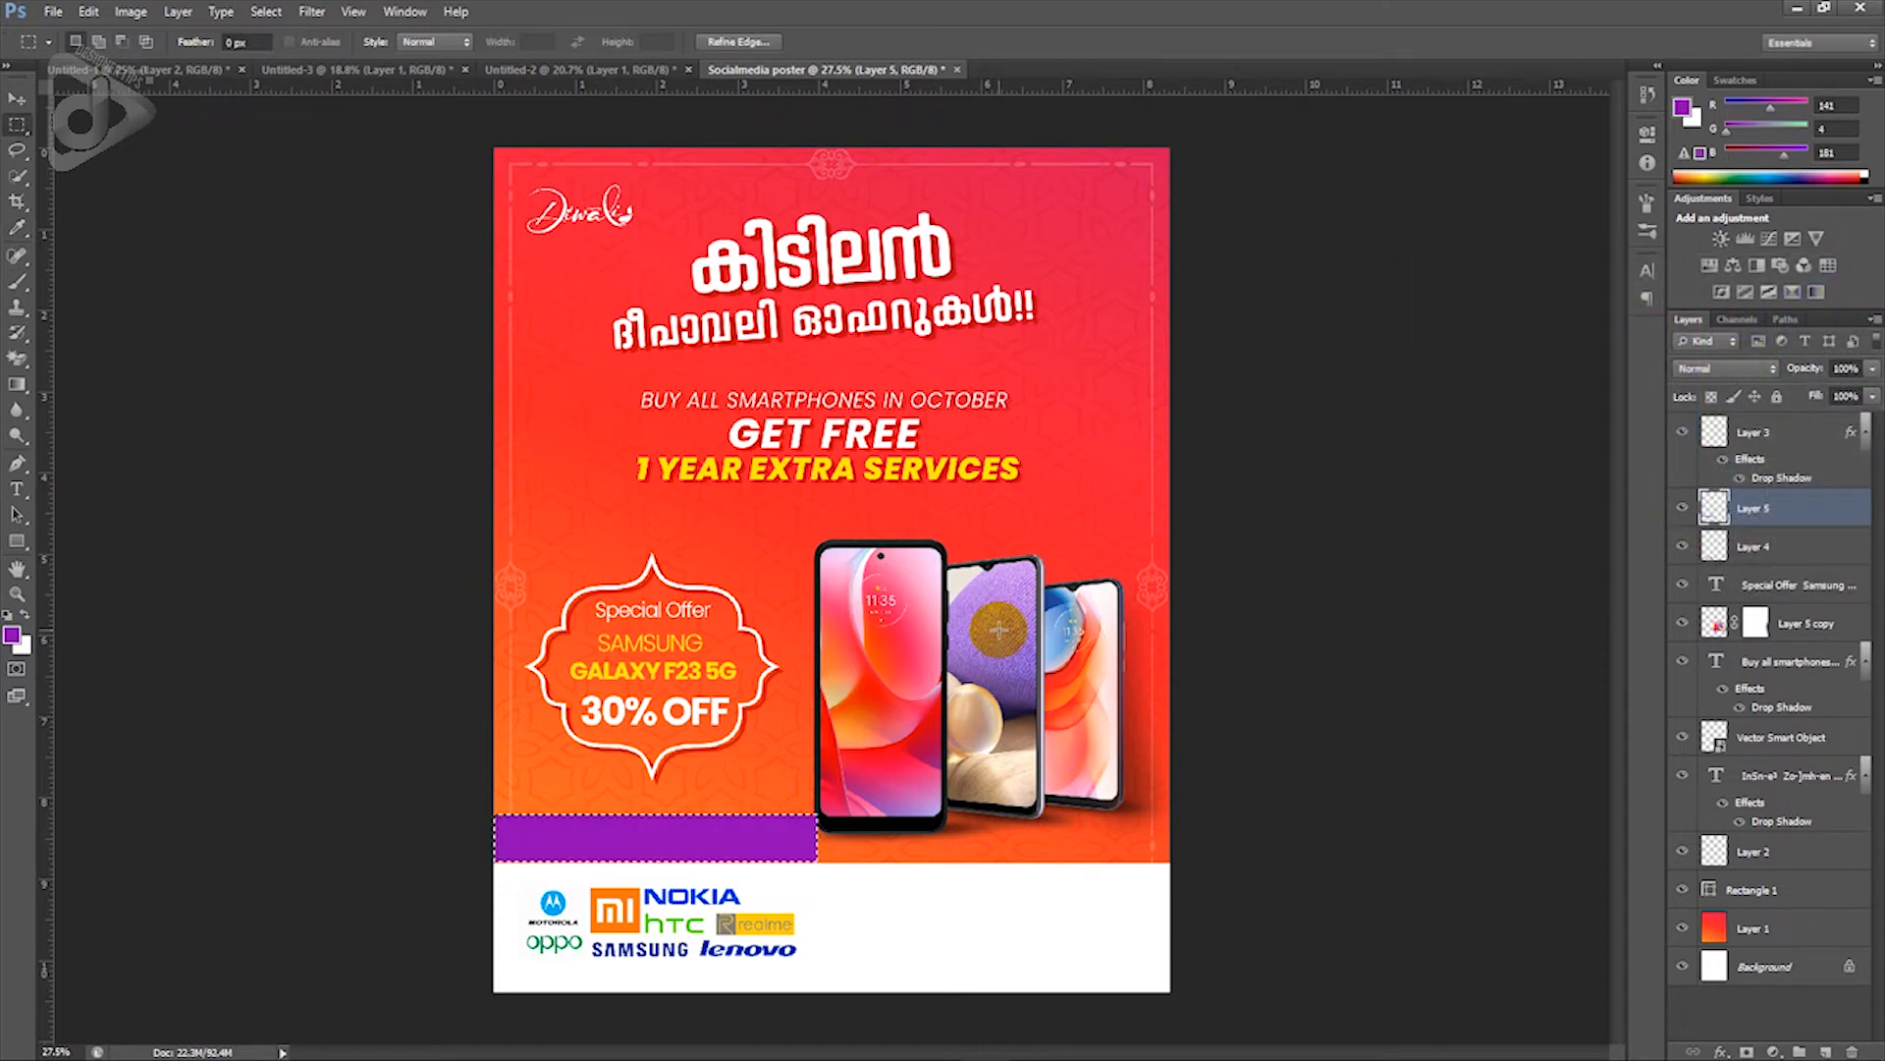
key("ctrl+d")
key("v")
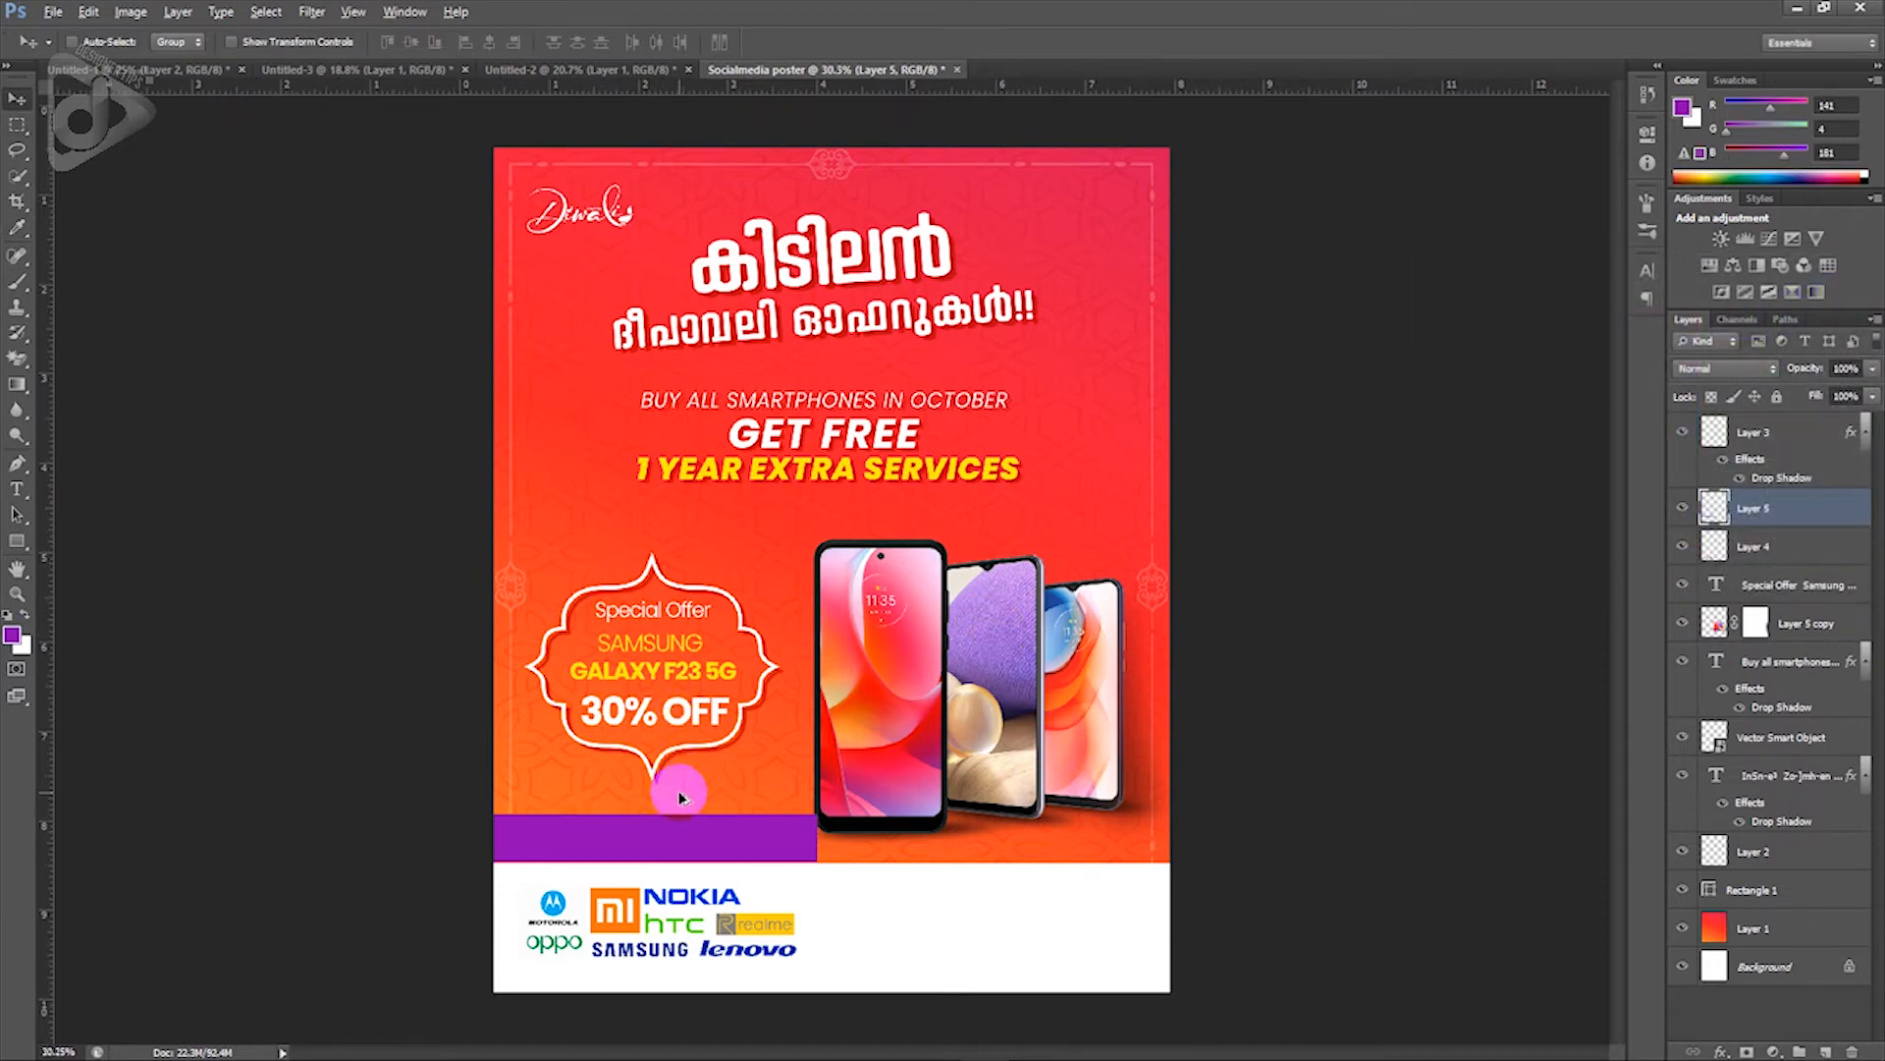
scroll(683, 797, "up", 6)
scroll(693, 807, "down", 3)
left_click_drag(707, 754, 702, 768)
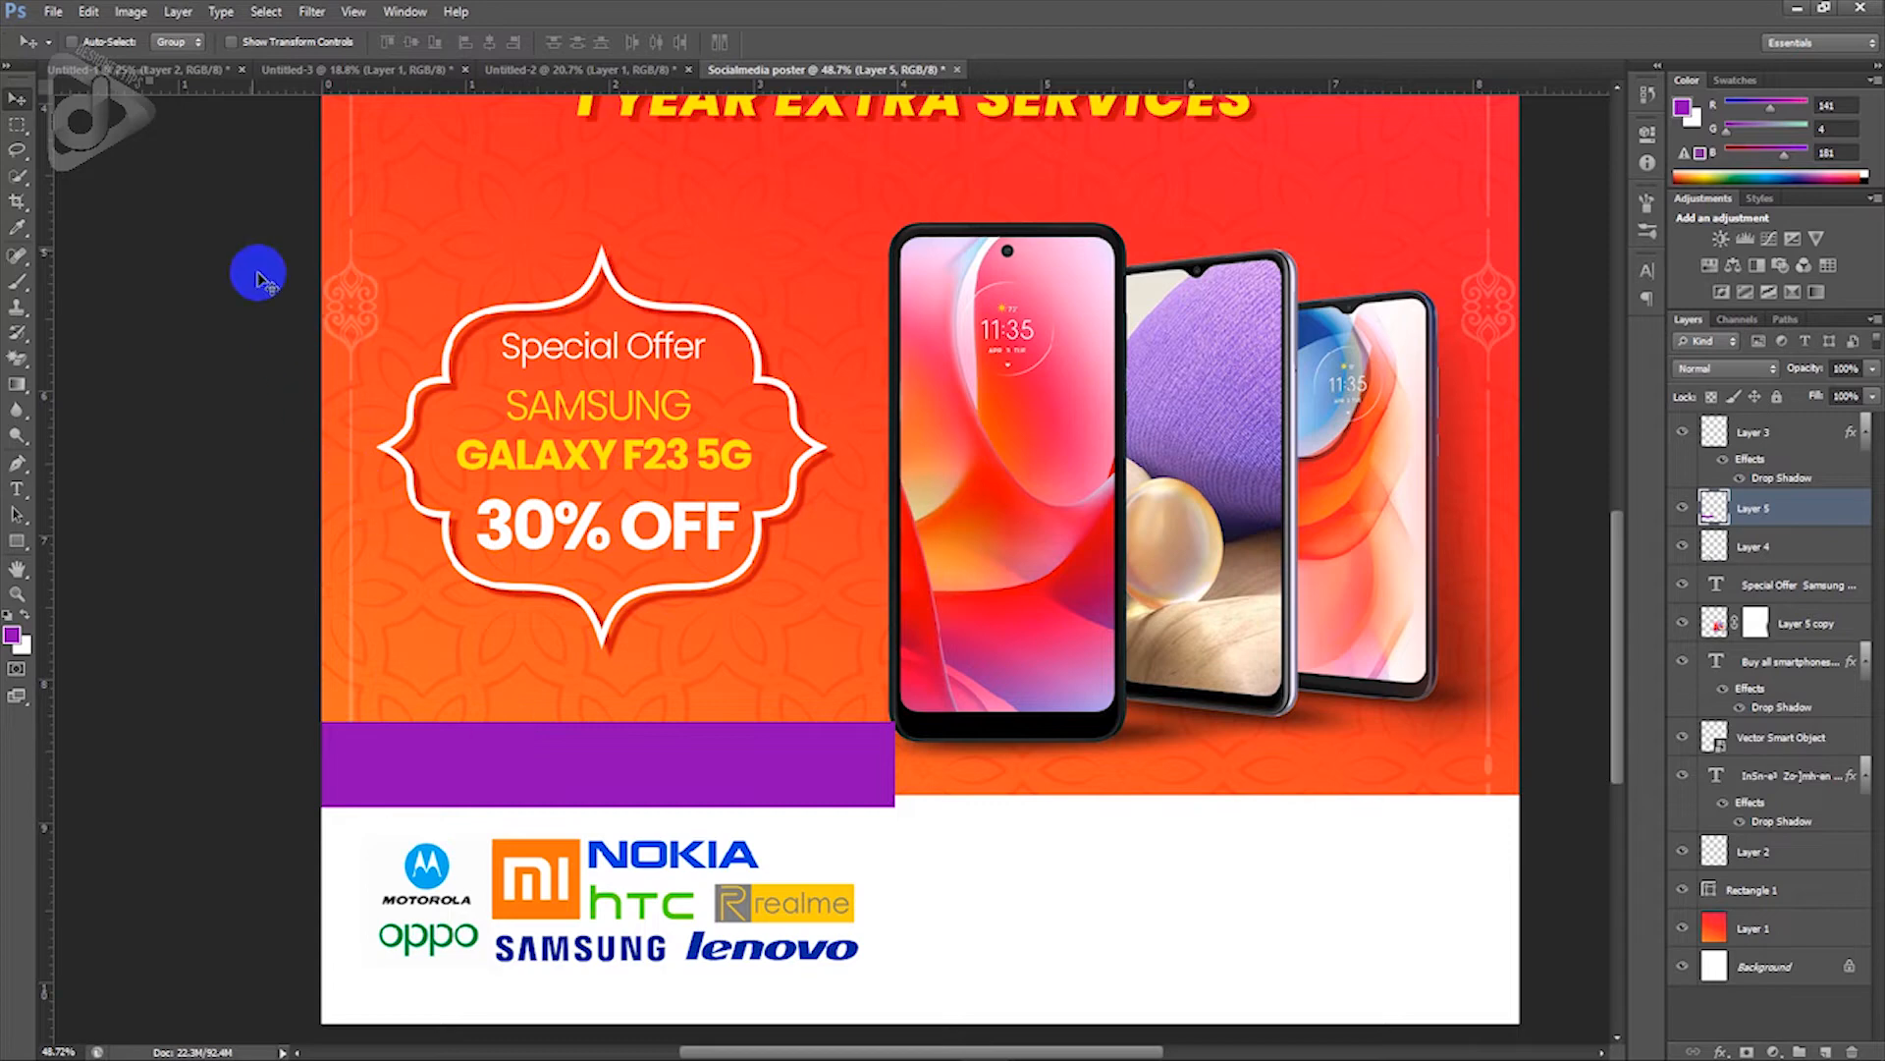
Step: Bring the '5G Mobiles' text from the white flyer and set it in white Poppins
left_click(180, 70)
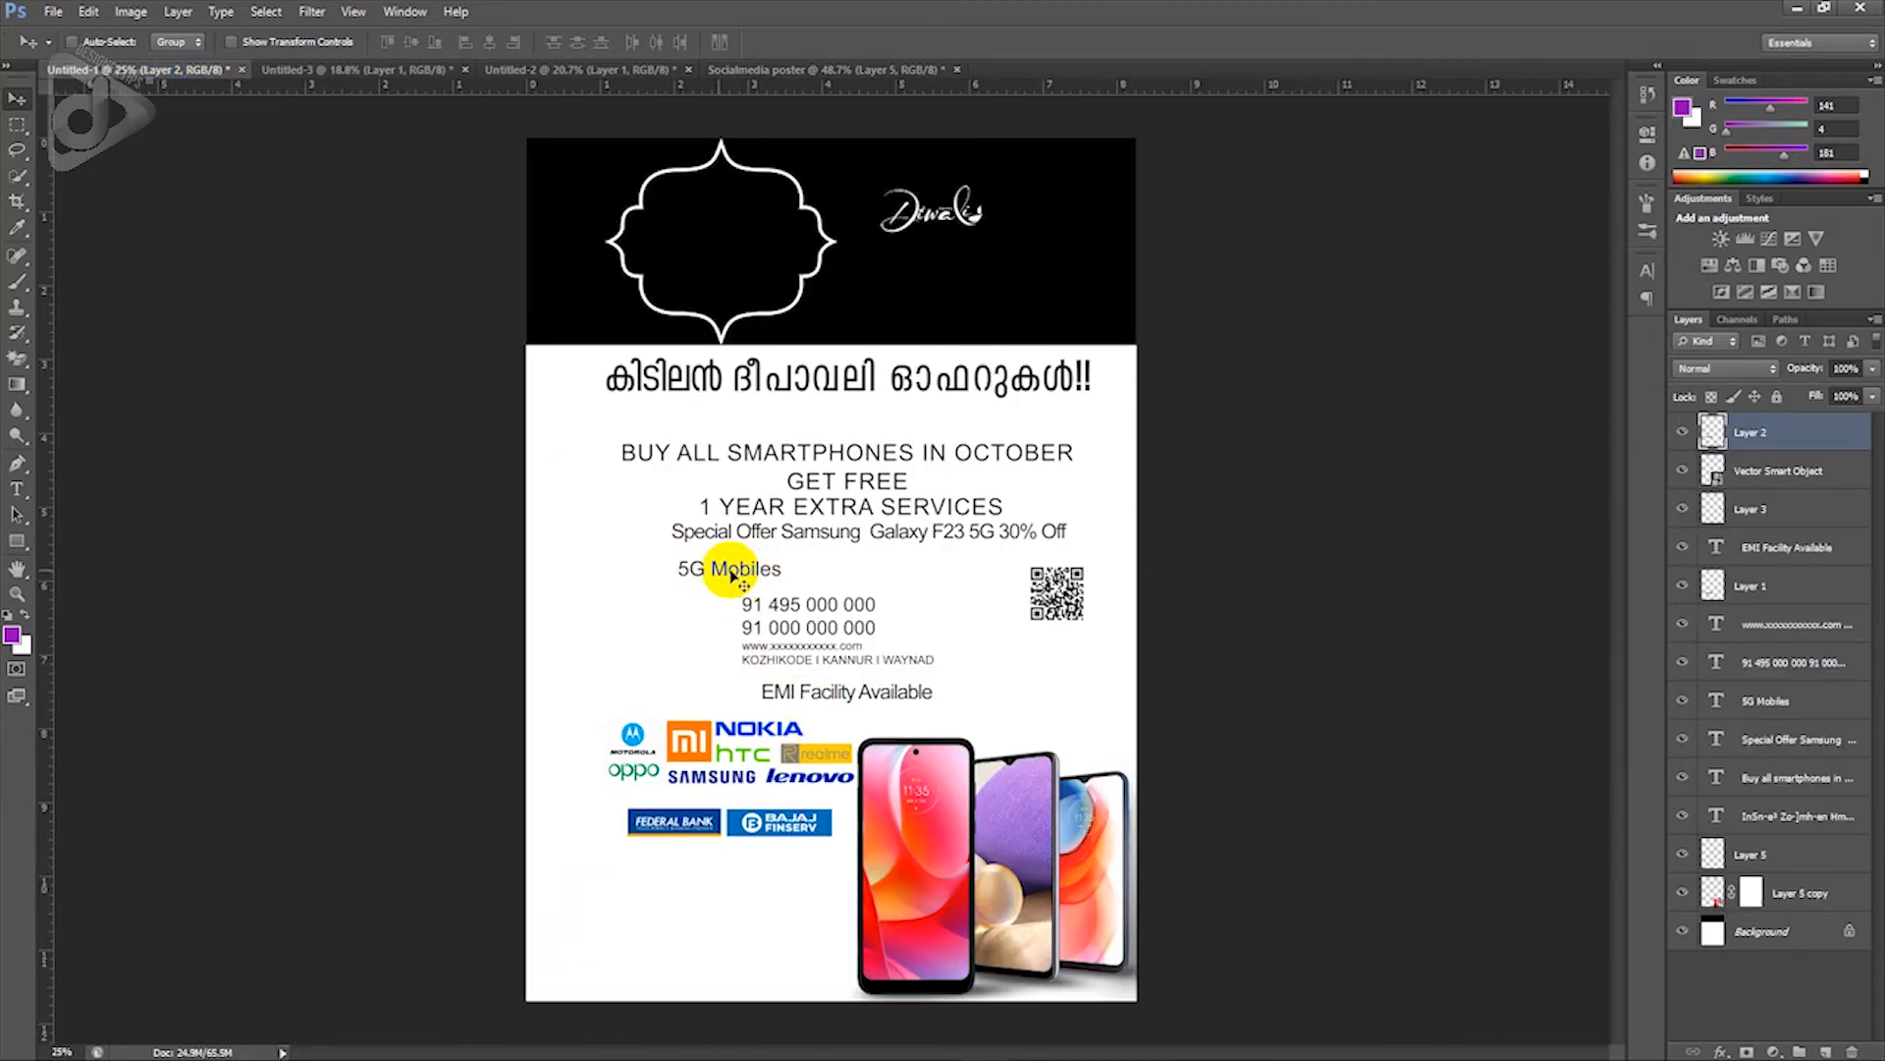
left_click_drag(731, 574, 675, 760)
key("t")
left_click(663, 763)
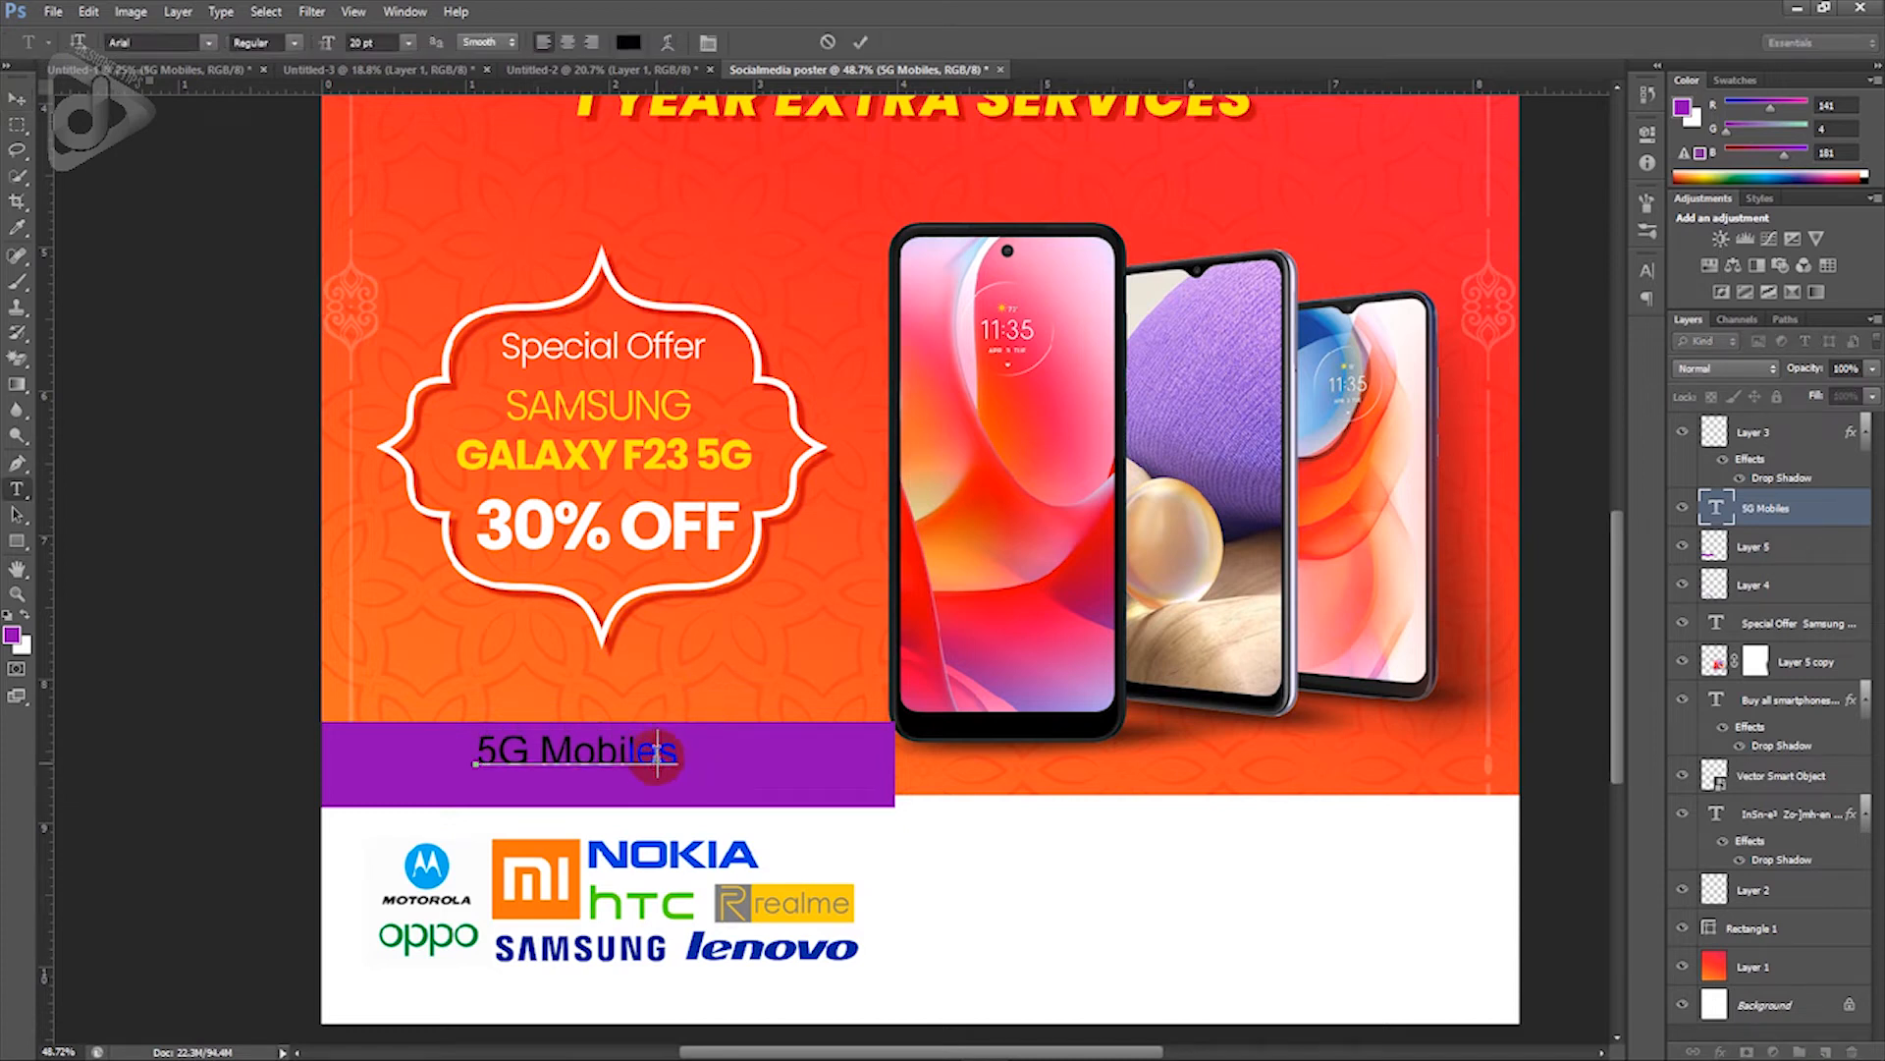
key("ctrl+a")
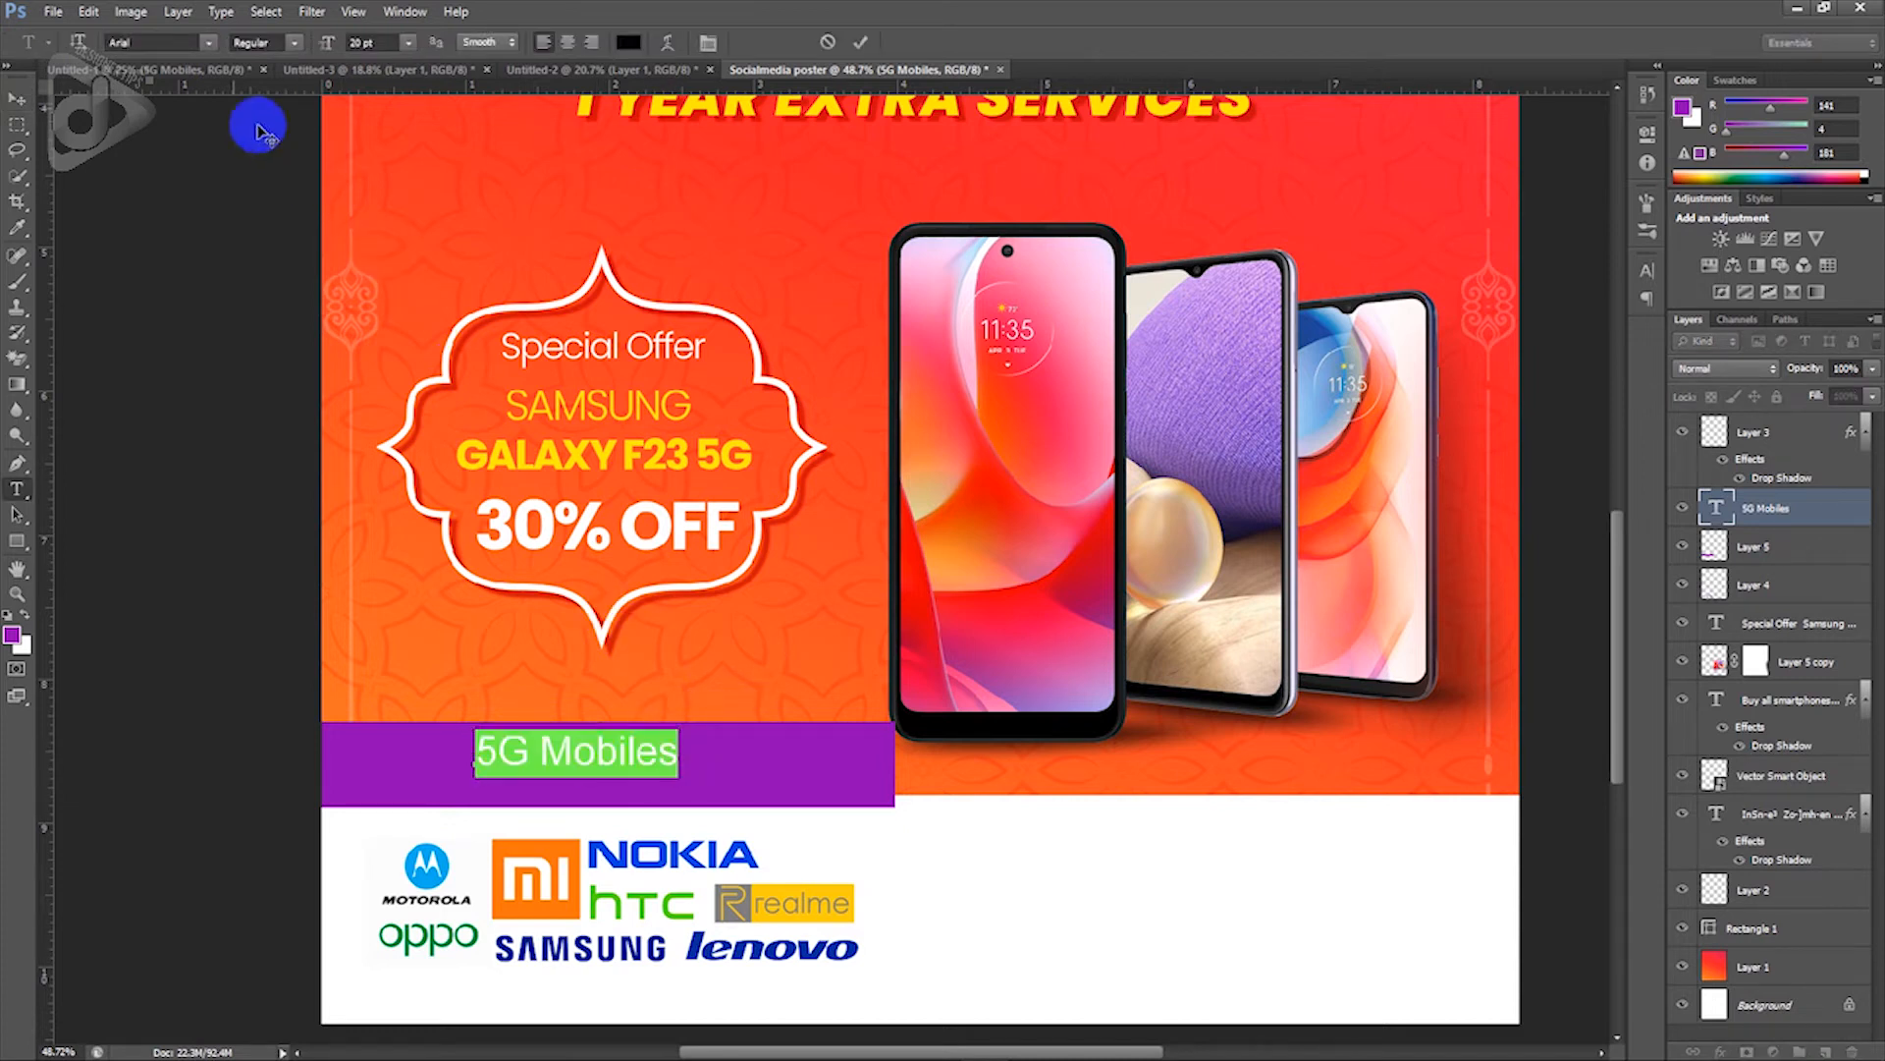
left_click(154, 43)
type("Poppins")
key("Return")
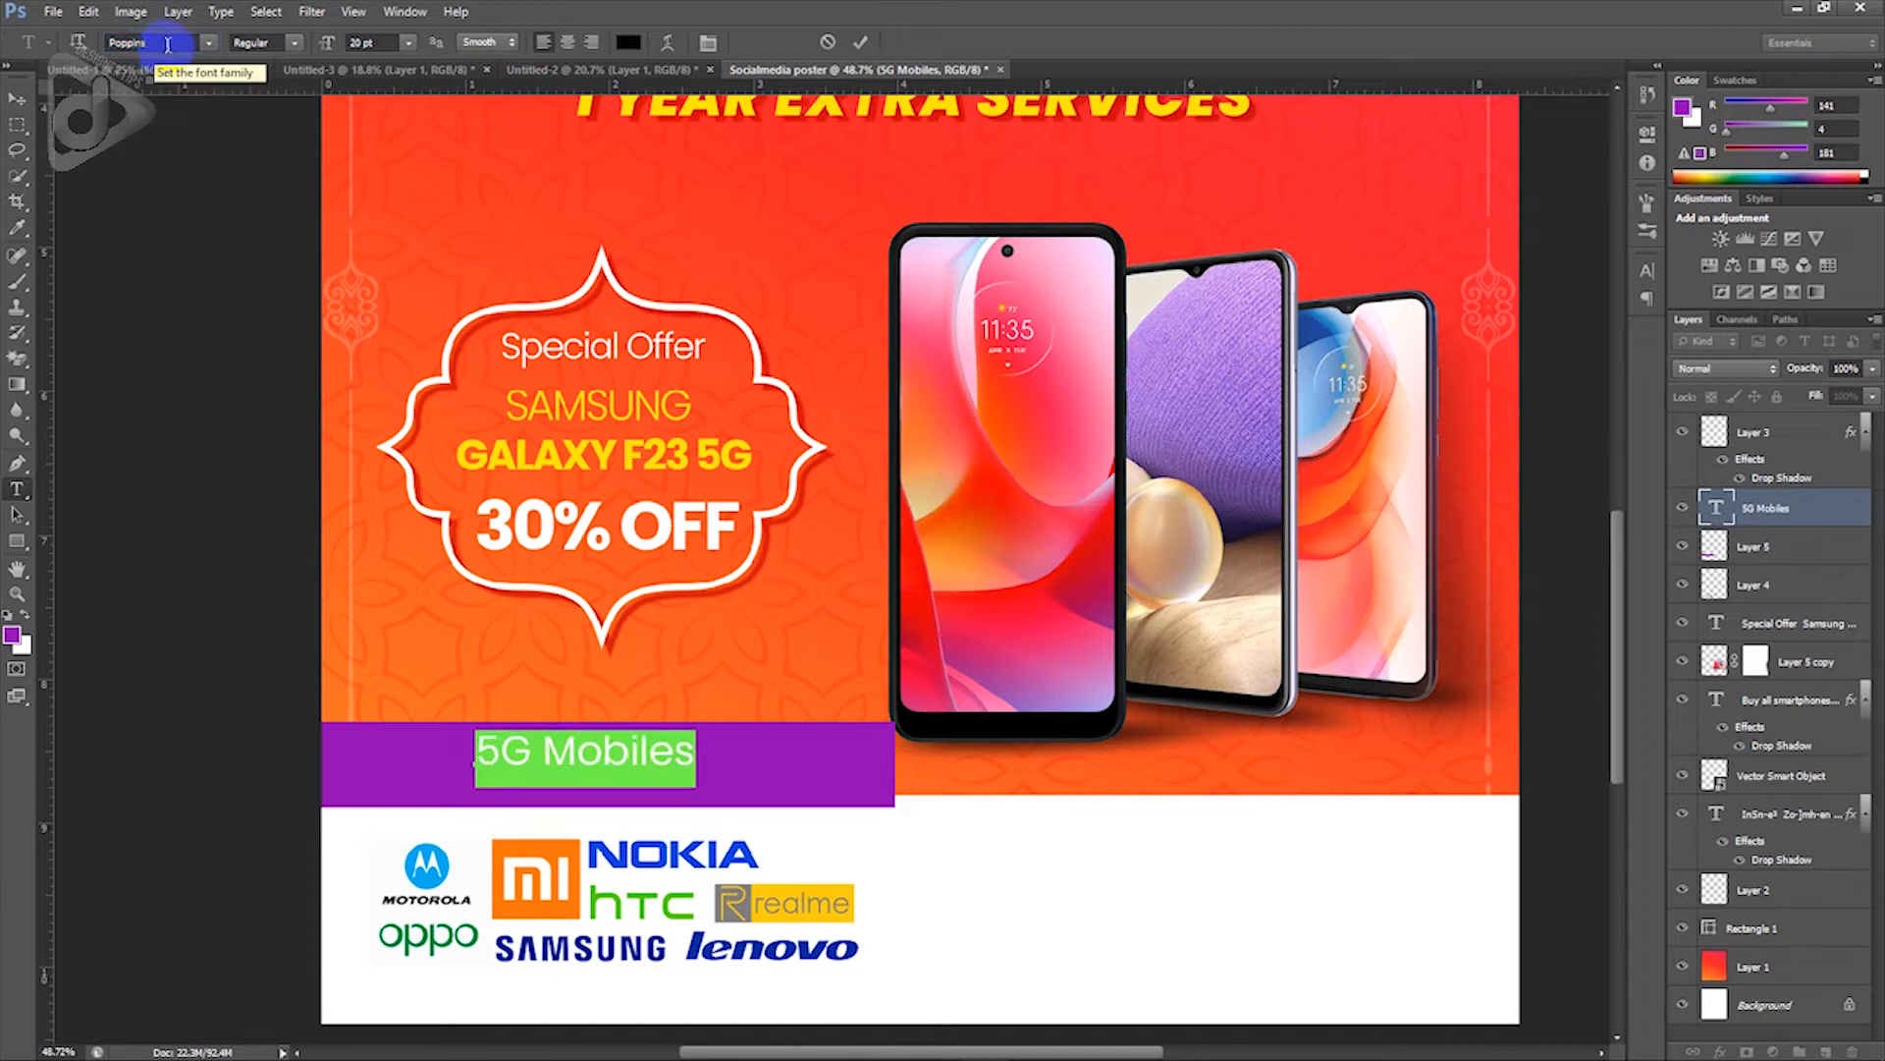
left_click(629, 45)
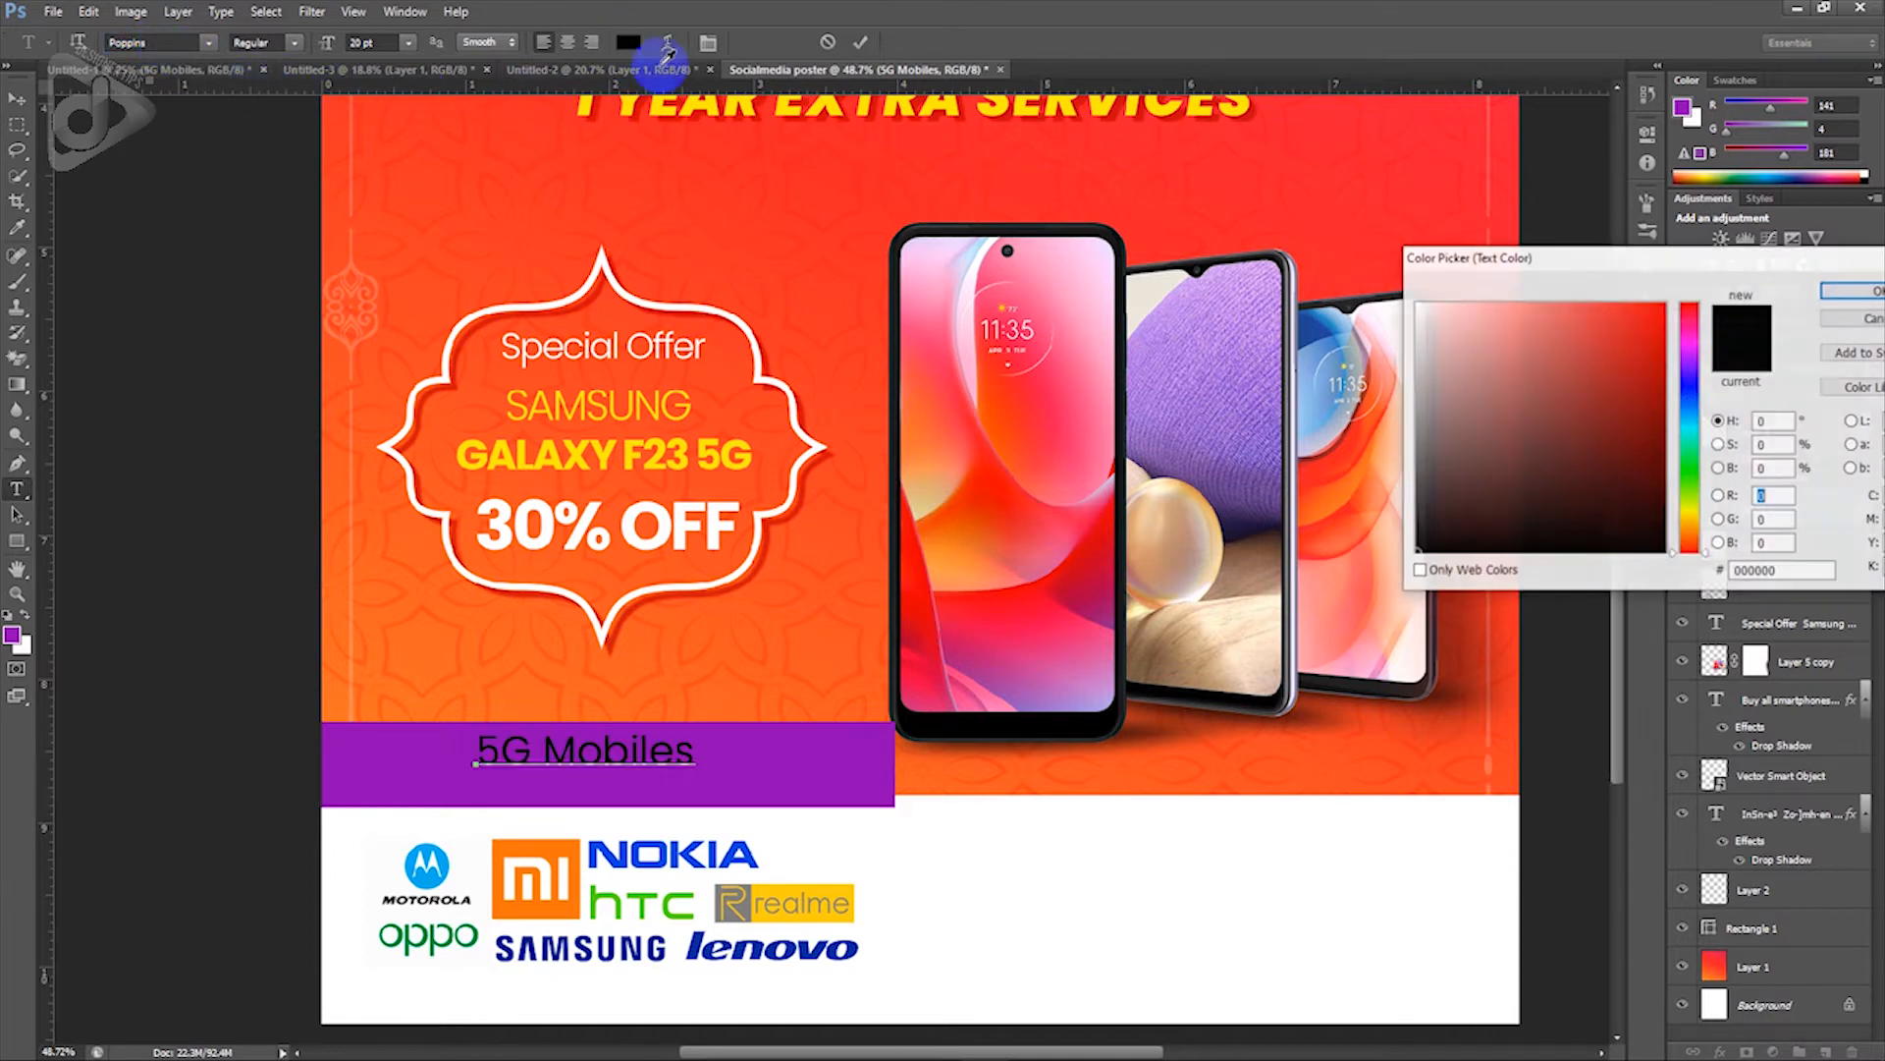
left_click(1417, 305)
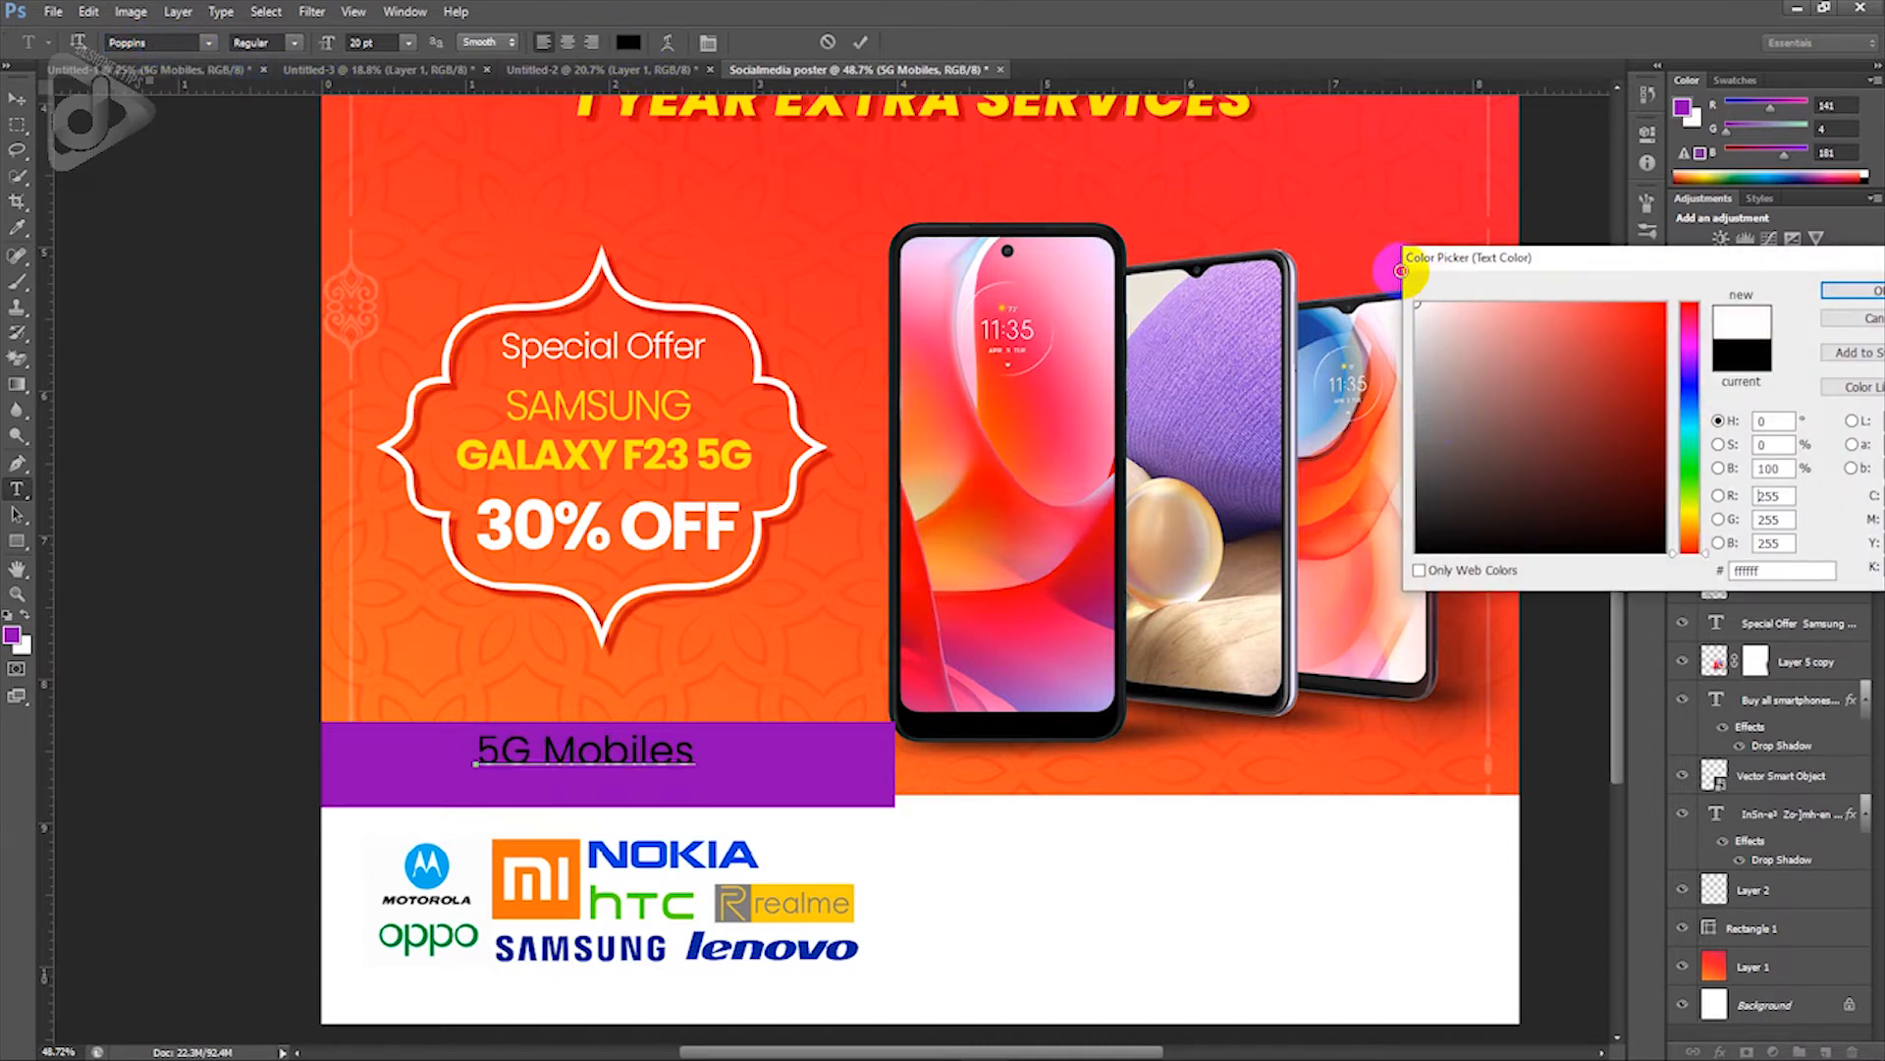
left_click(1854, 291)
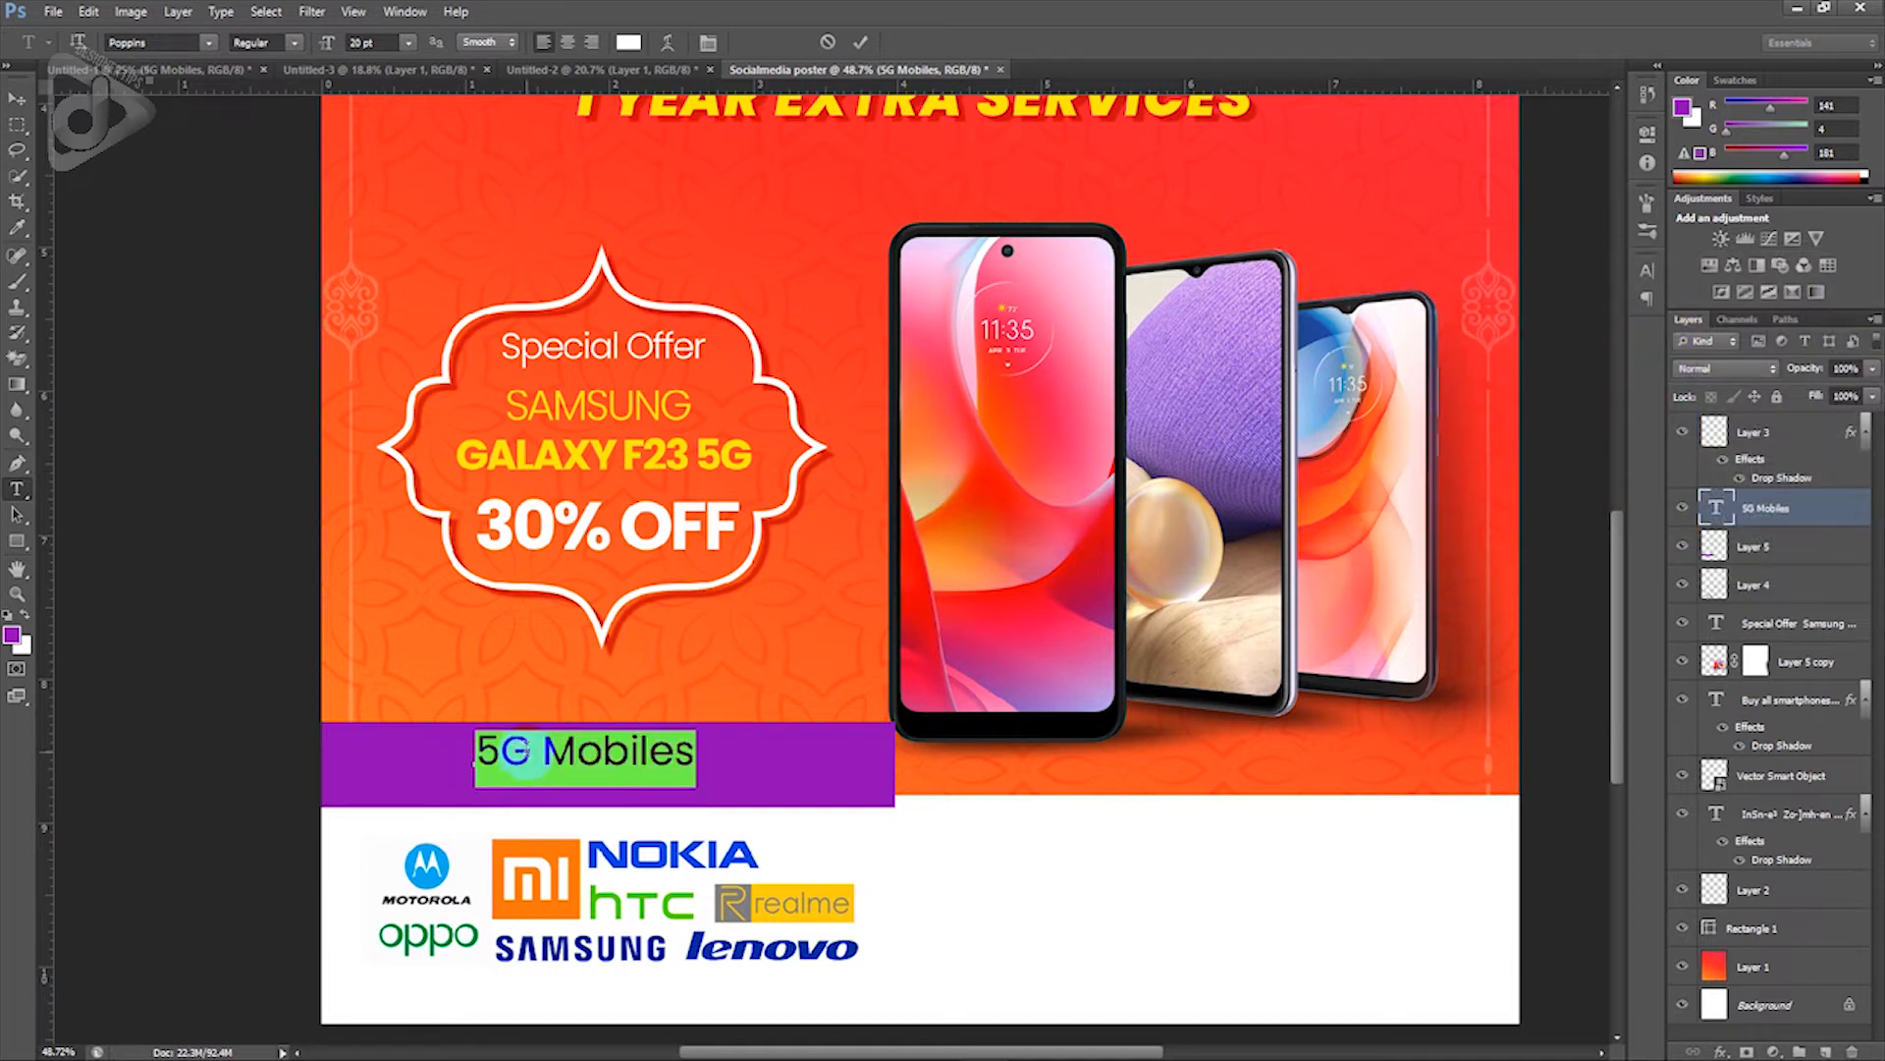
Step: Make '5G' bold at 45 pt and set 'Mobiles' to 28 pt
left_click(533, 751)
left_click_drag(533, 751, 472, 751)
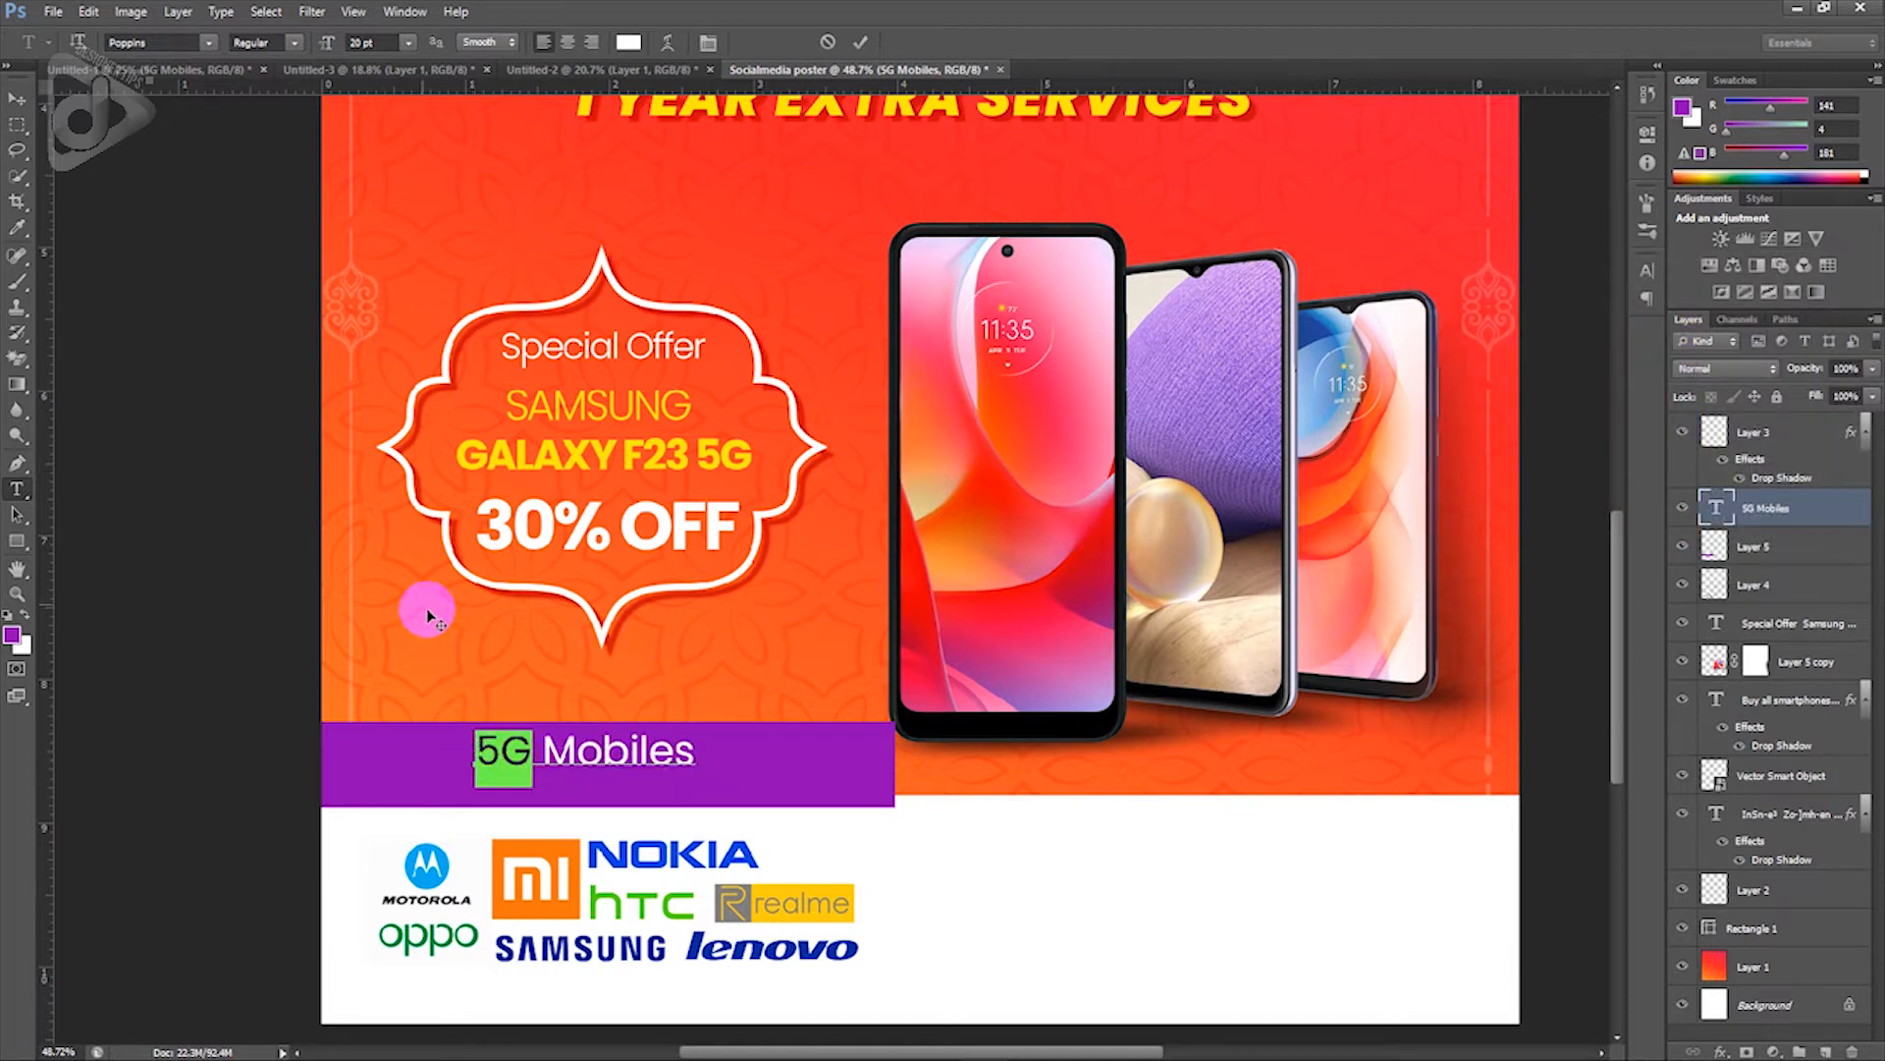
left_click(293, 43)
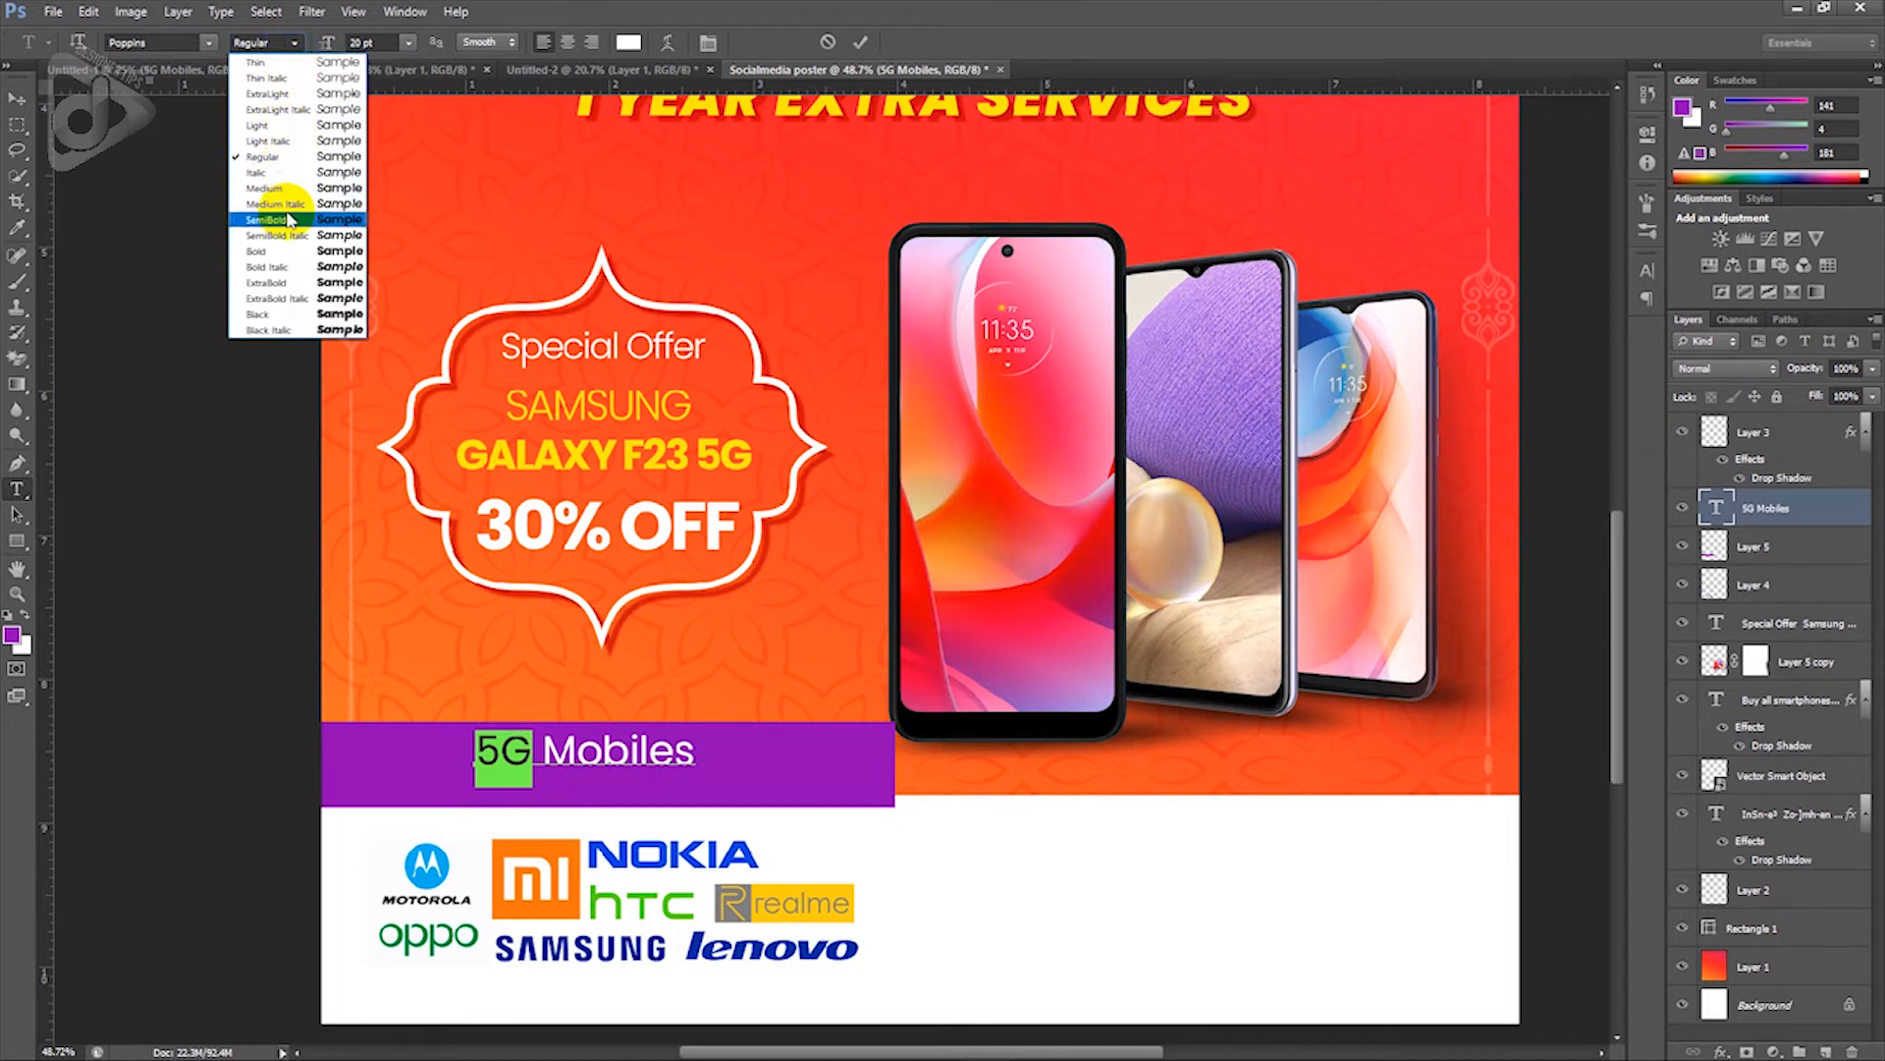
left_click(294, 254)
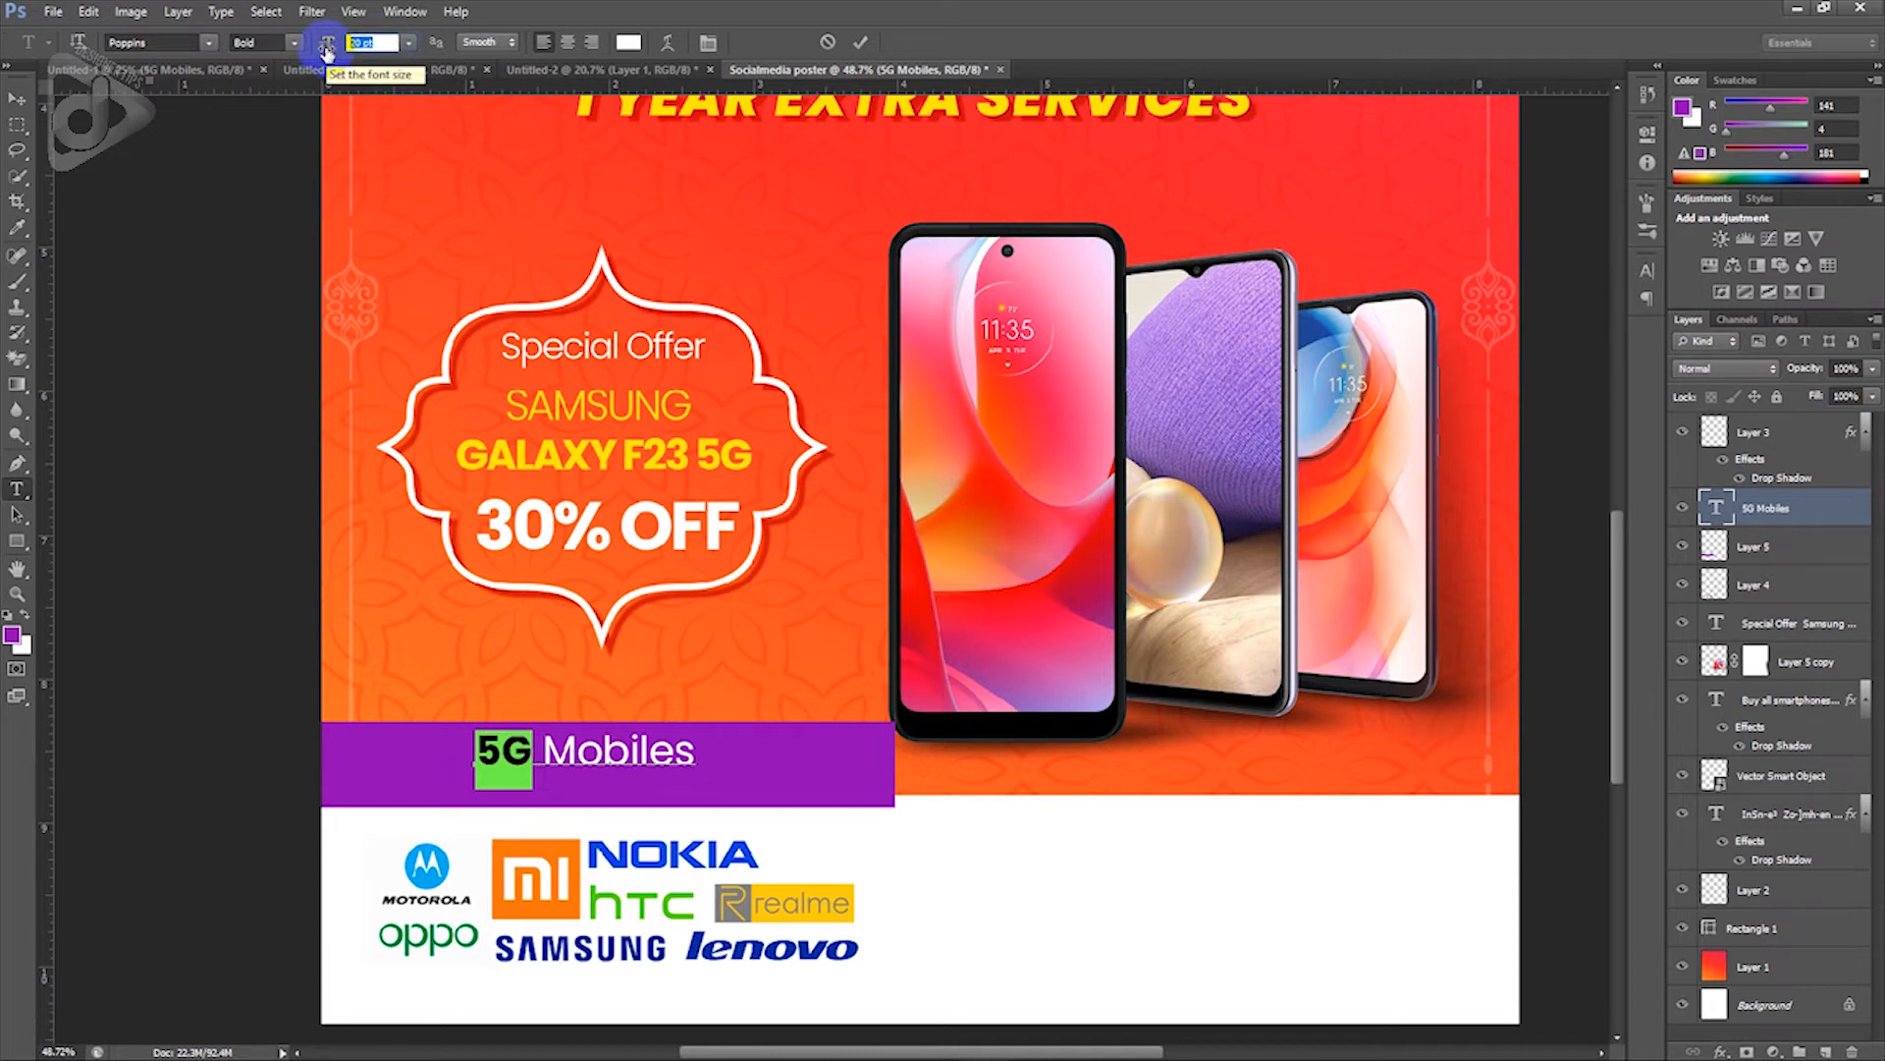
type("45")
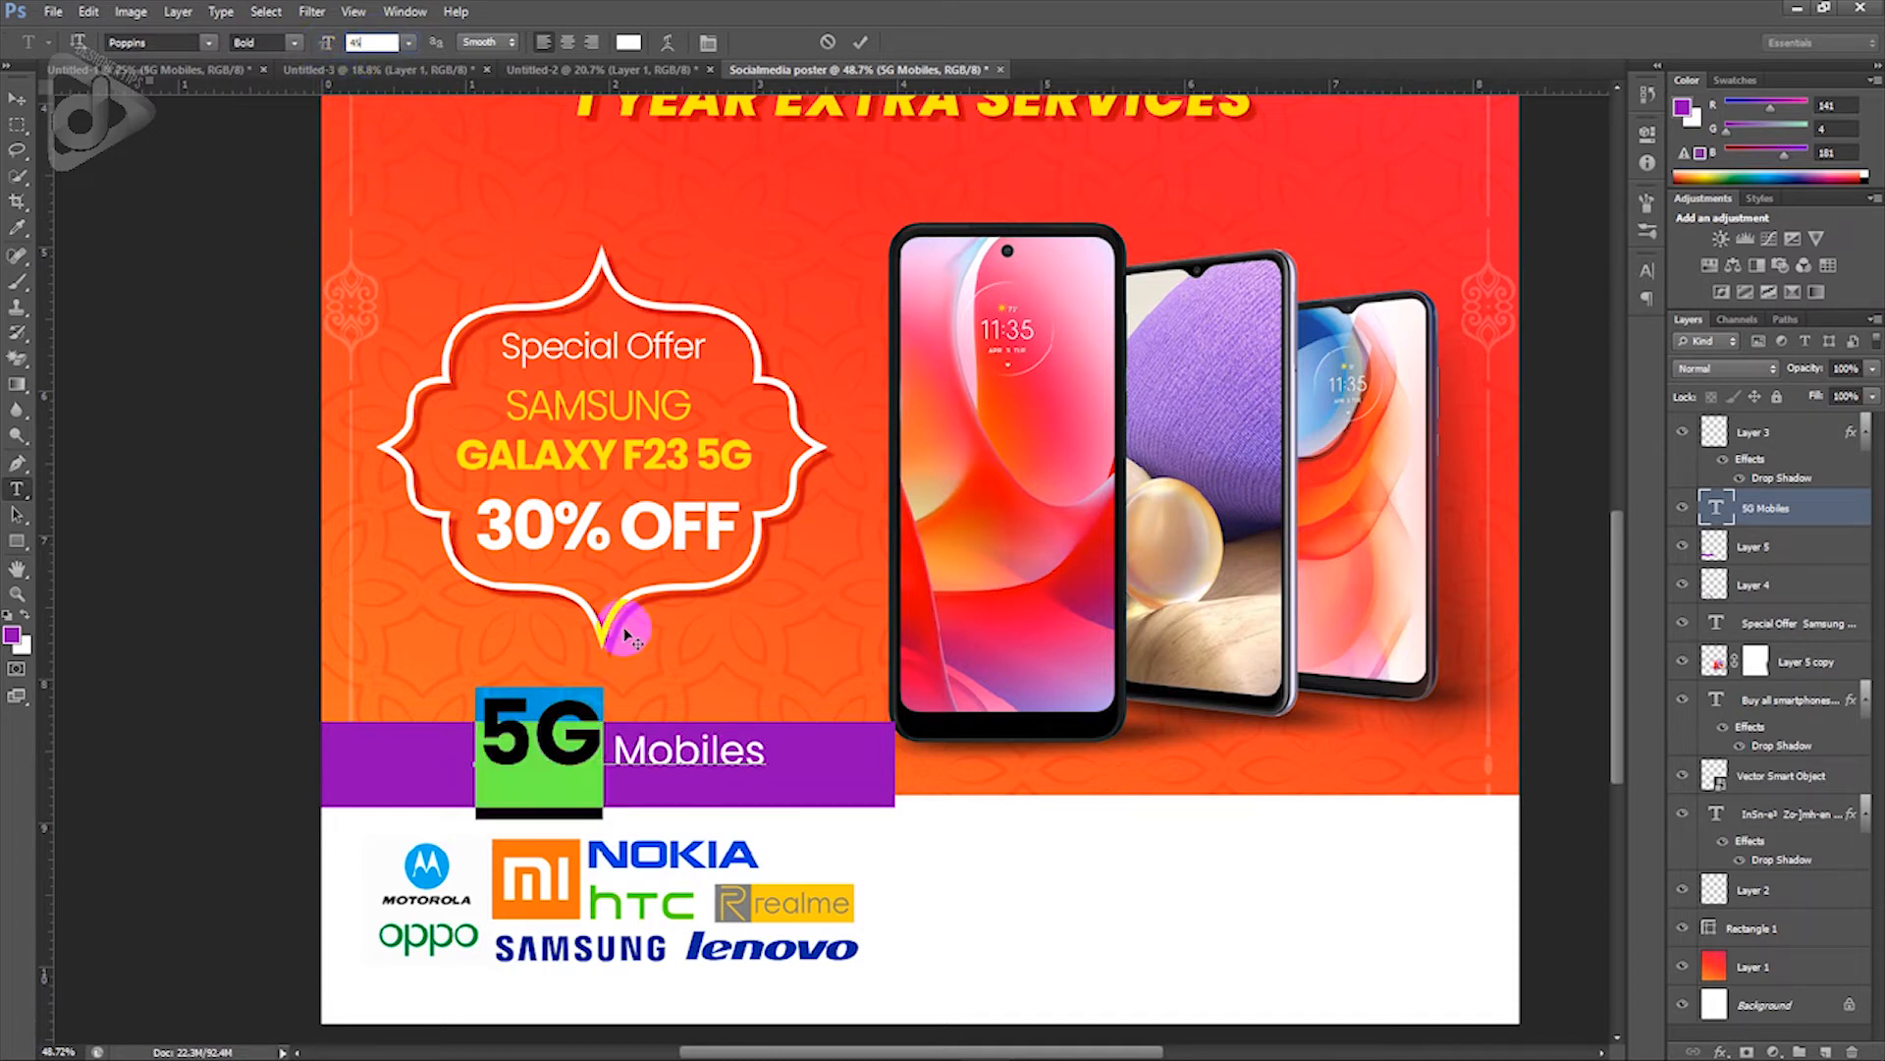
left_click(620, 728)
left_click_drag(616, 749, 871, 783)
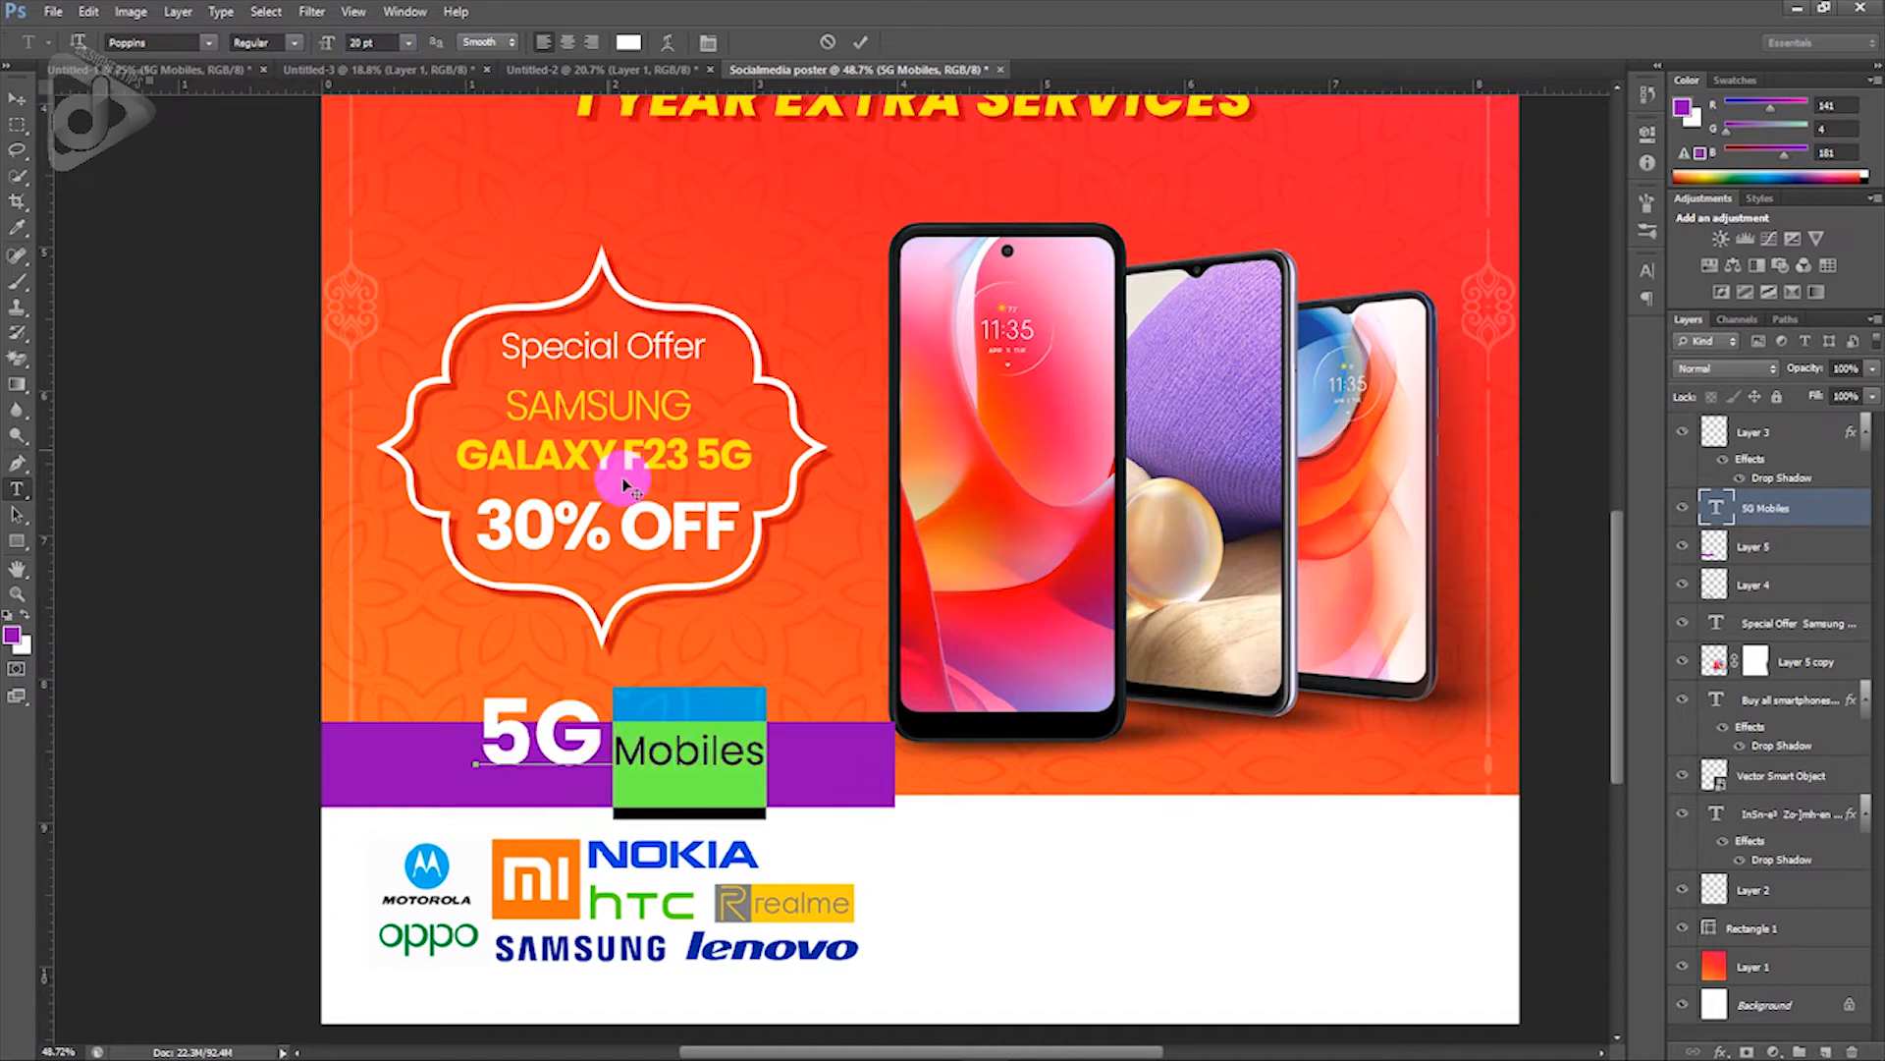
left_click(378, 57)
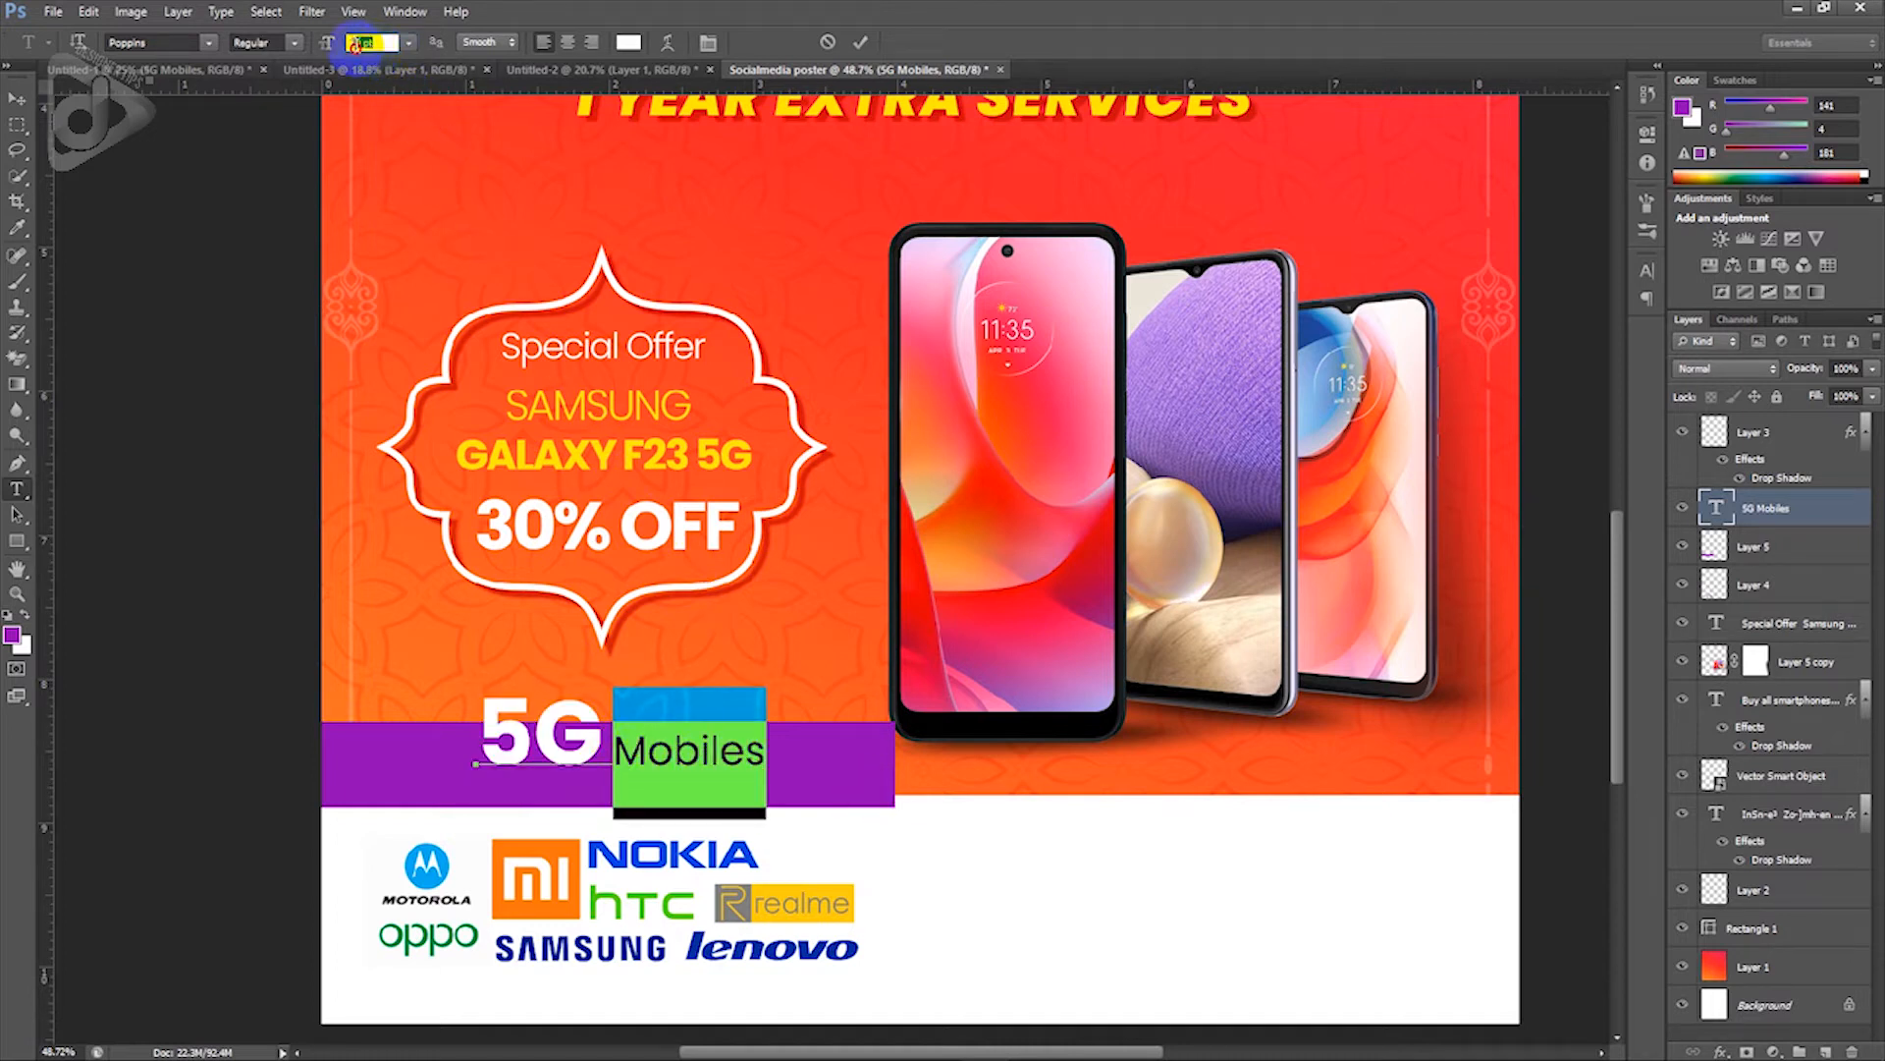
type("28")
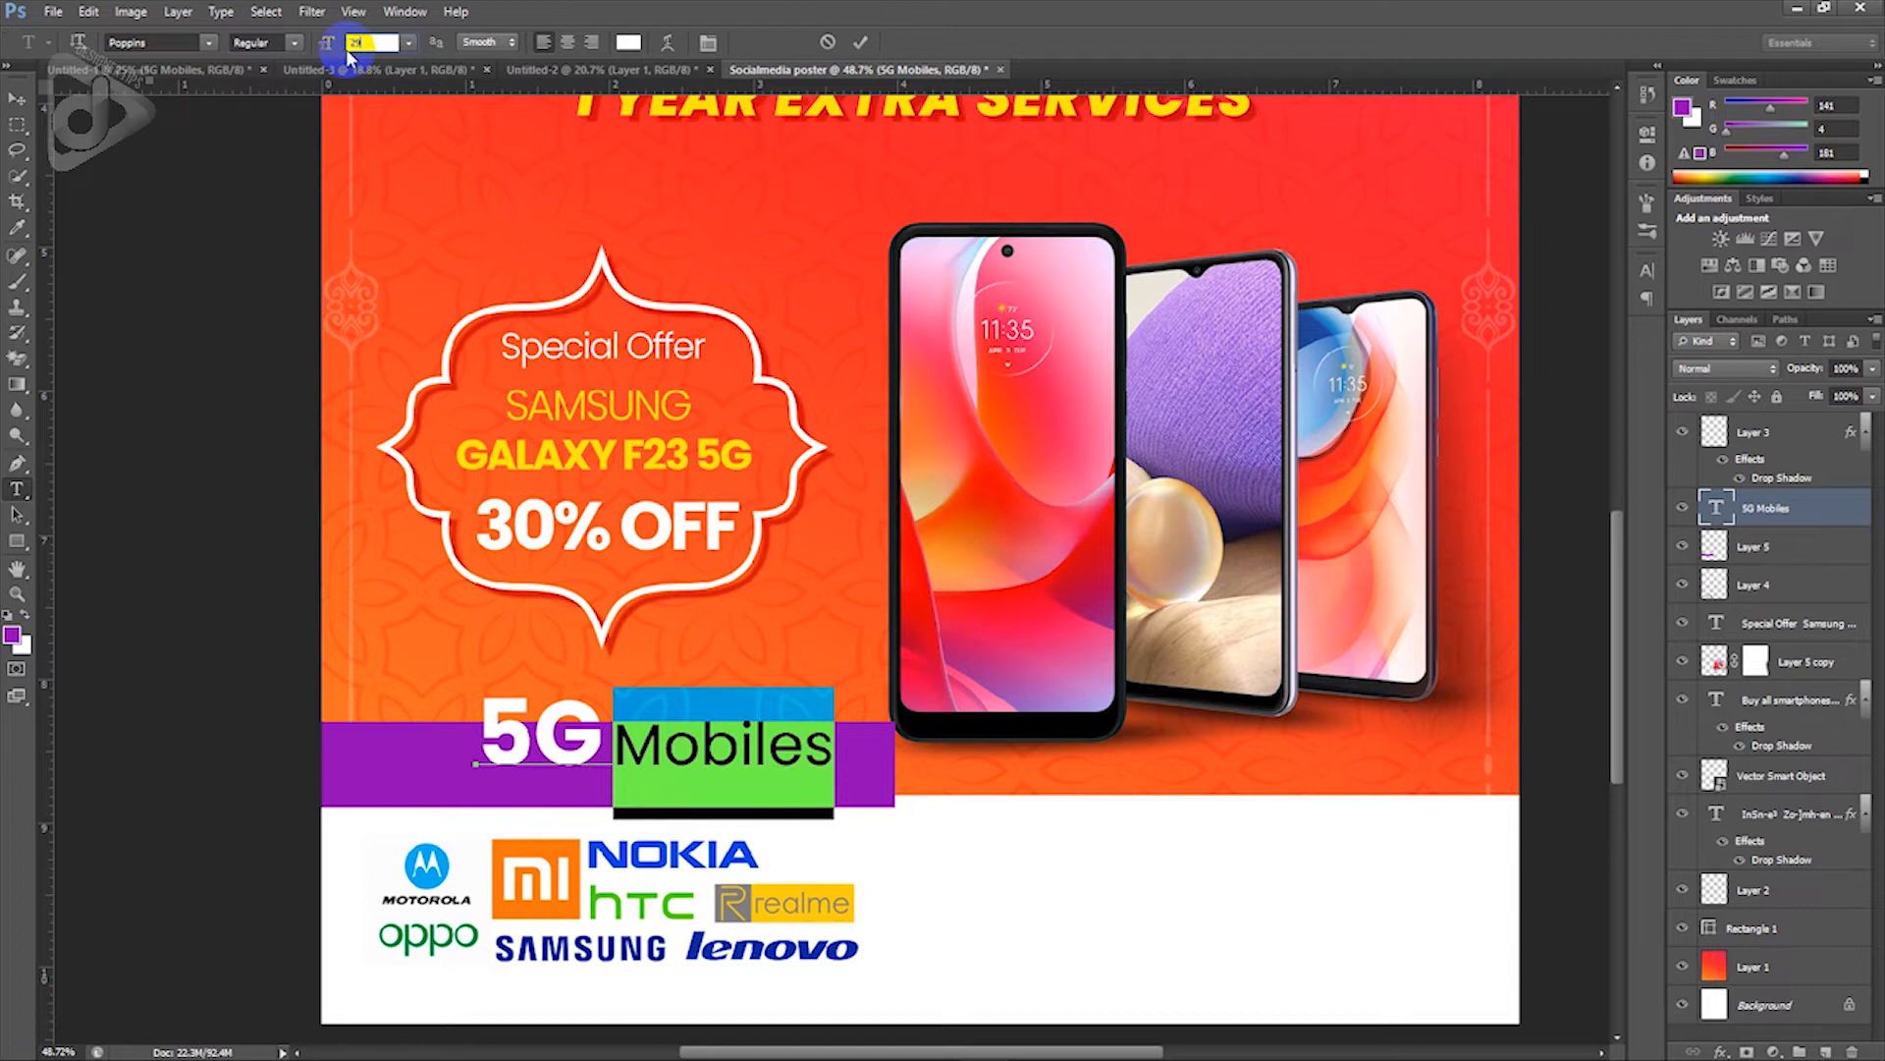
Step: Move the 5G Mobiles text into the purple bar, nudging it left and down
left_click(18, 100)
left_click_drag(598, 727, 518, 756)
key("Left")
key("Left")
key("Left")
key("Left")
key("shift+Left")
key("shift+Left")
key("shift+Down")
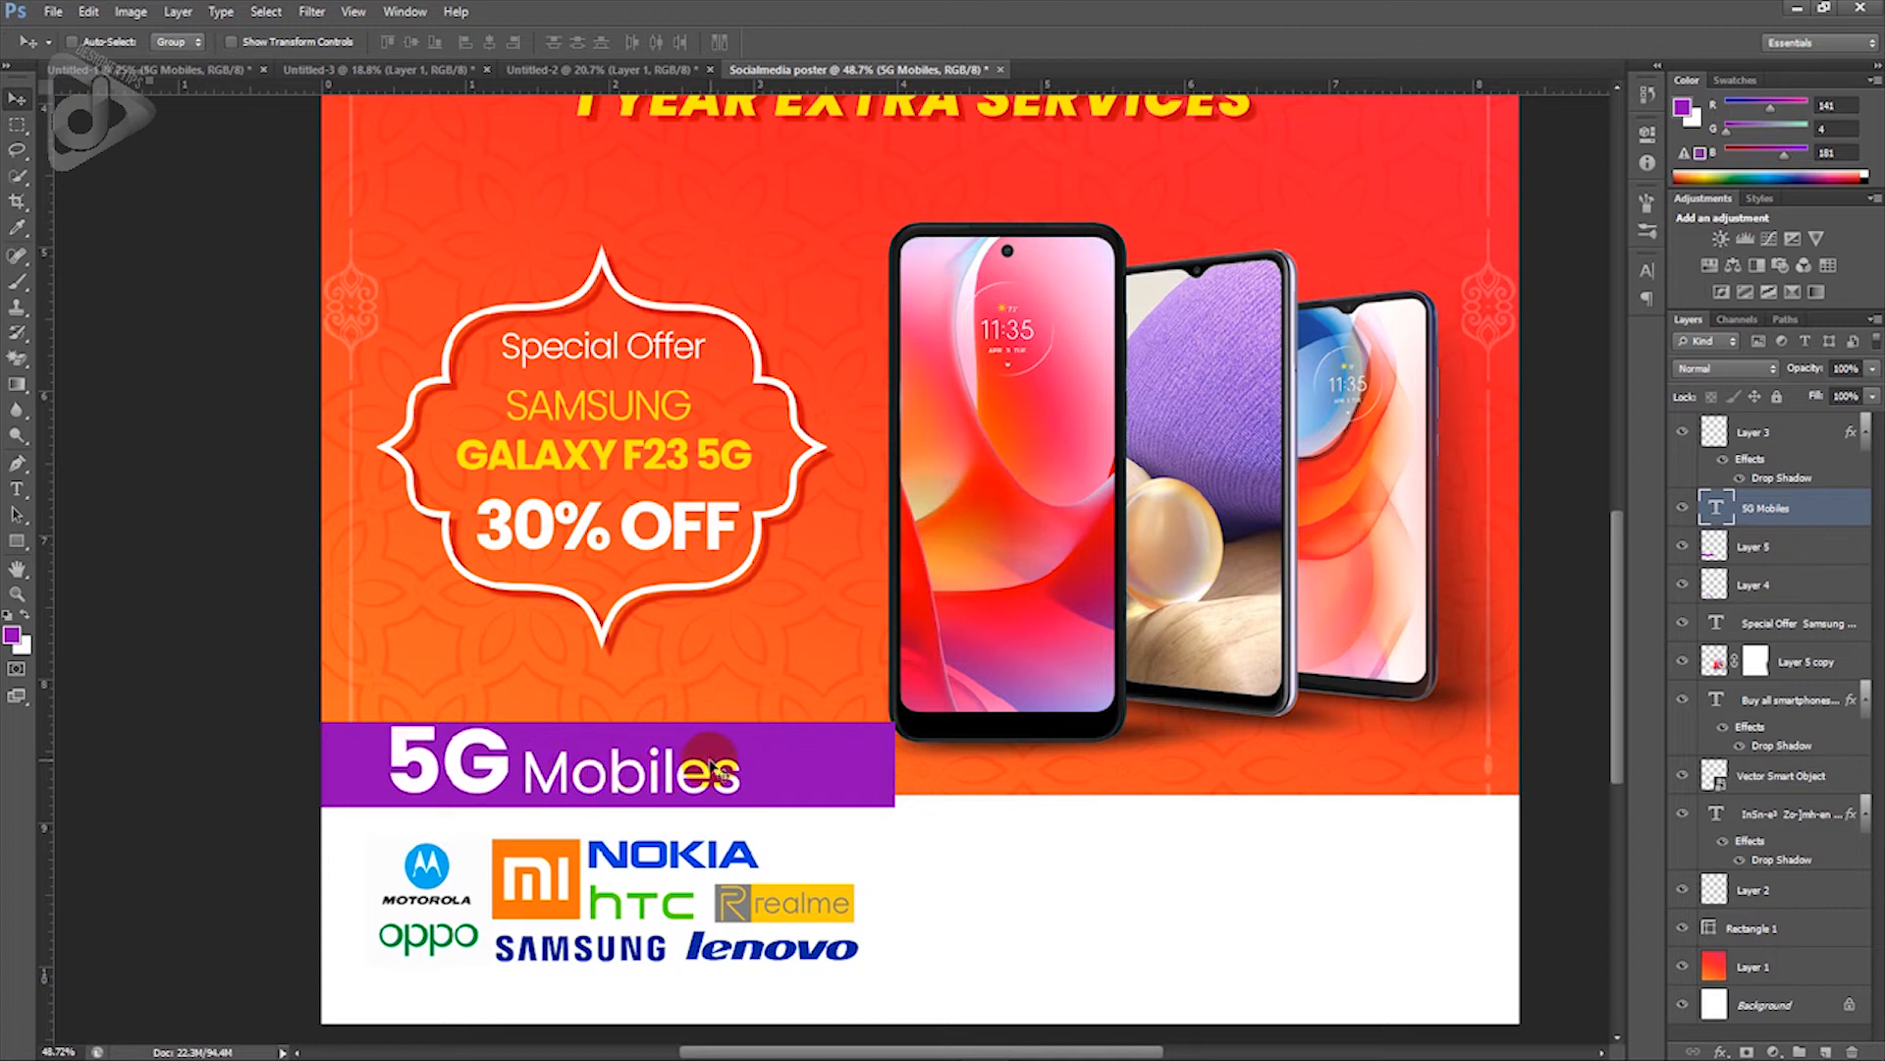
Step: Drag Layer 5's top edge upward to make the purple bar taller, then select the 5G Mobiles layer
right_click(825, 757)
left_click(855, 768)
key("ctrl+t")
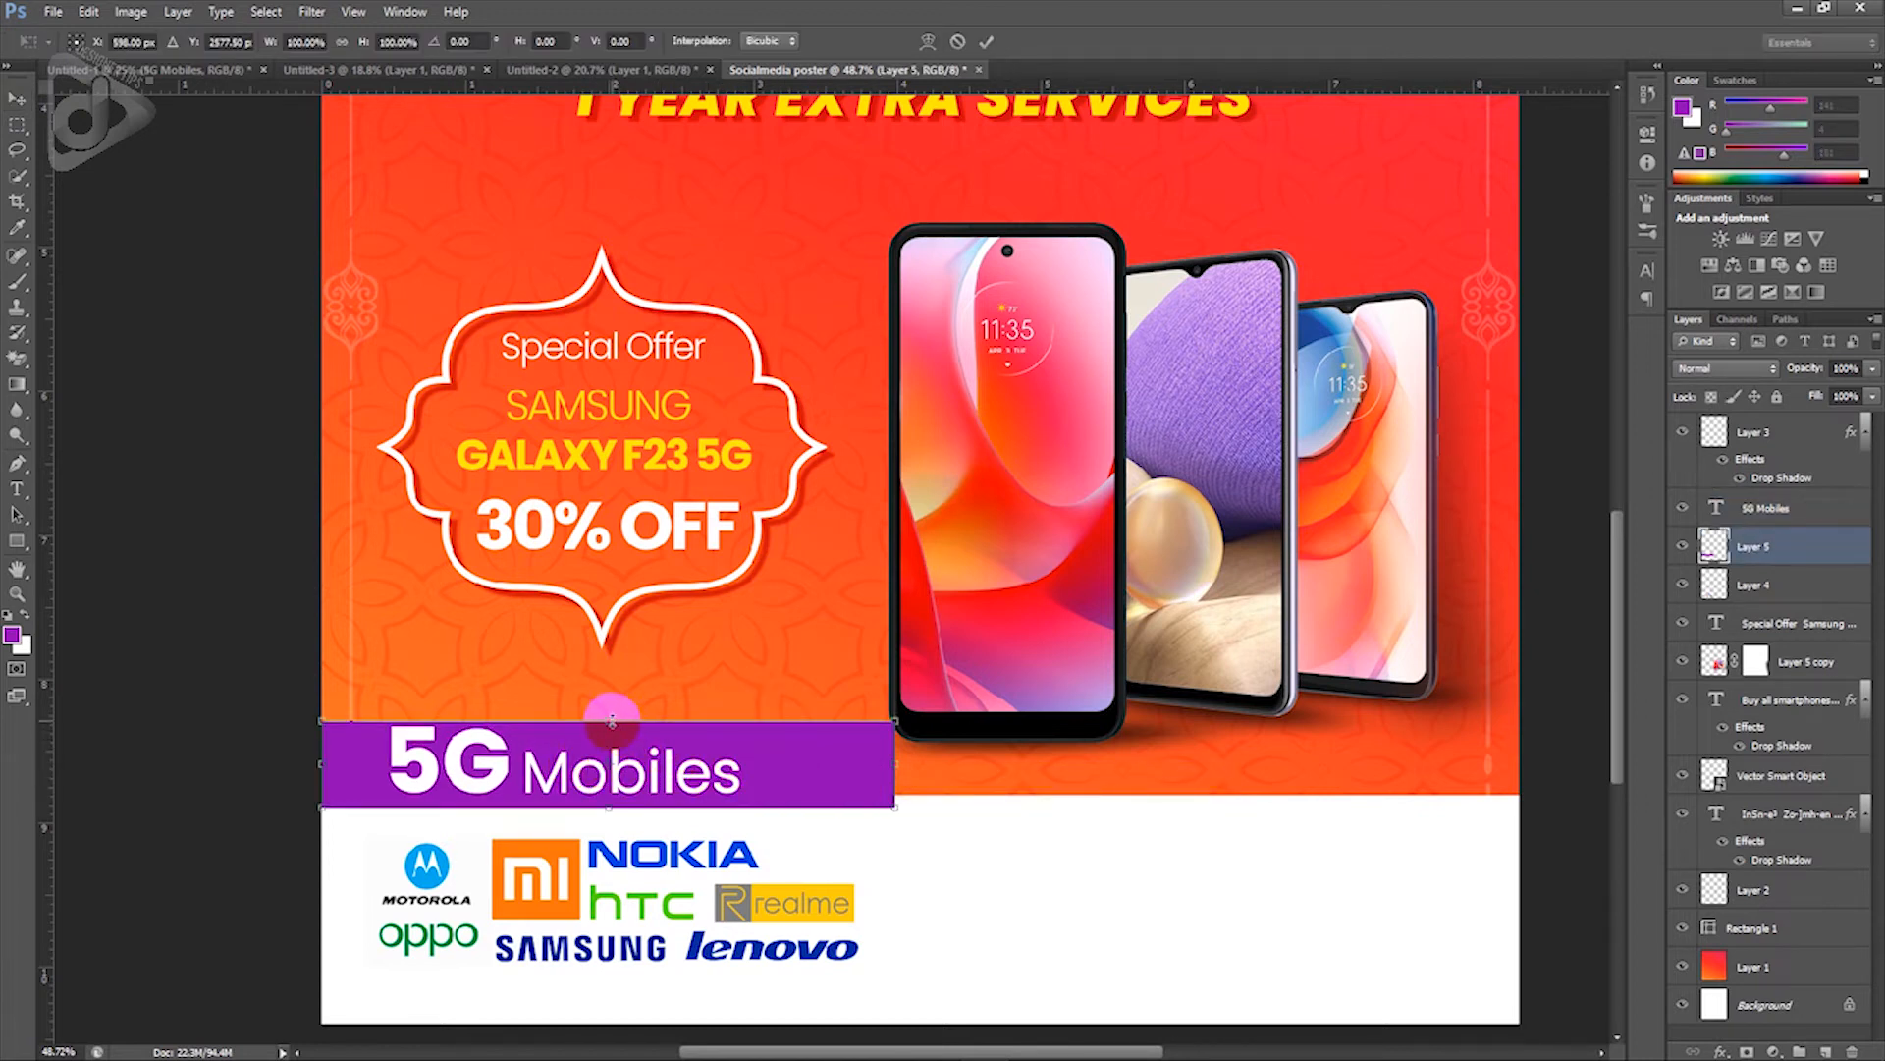
left_click_drag(612, 721, 614, 697)
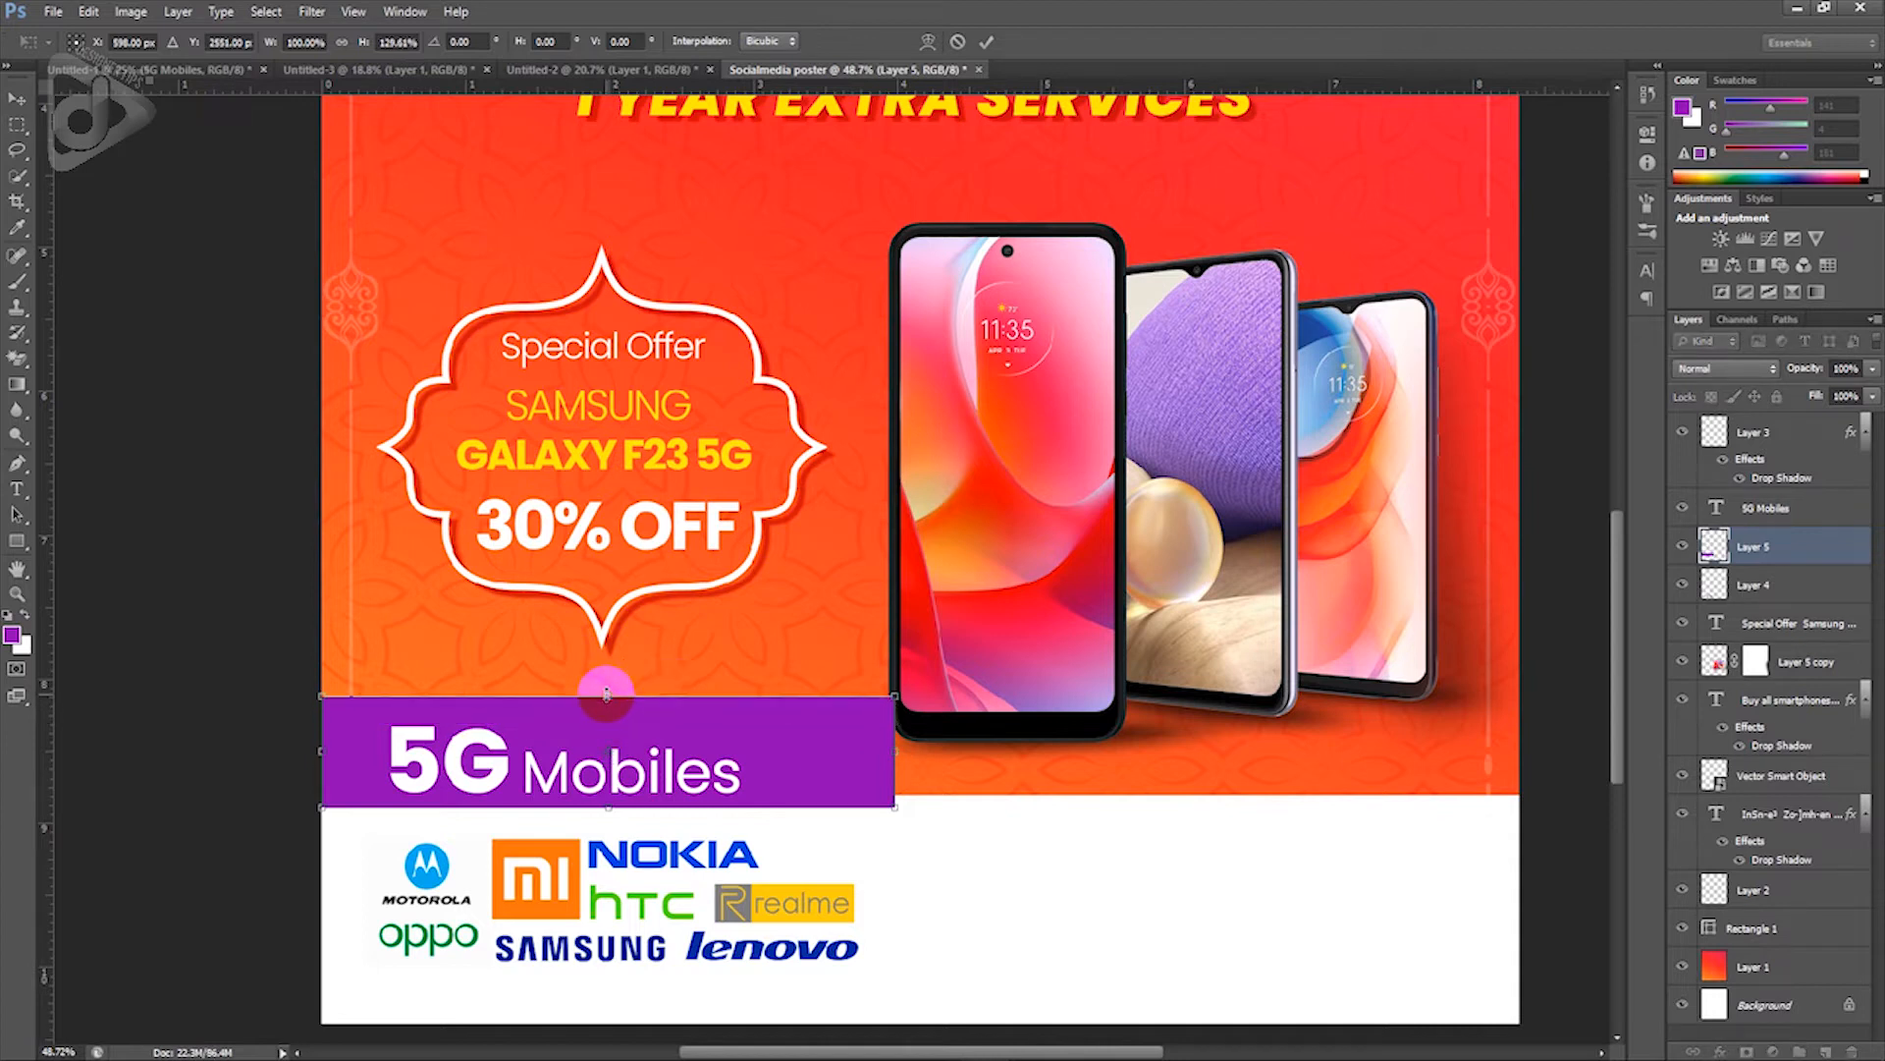
key("Return")
right_click(616, 758)
left_click(643, 772)
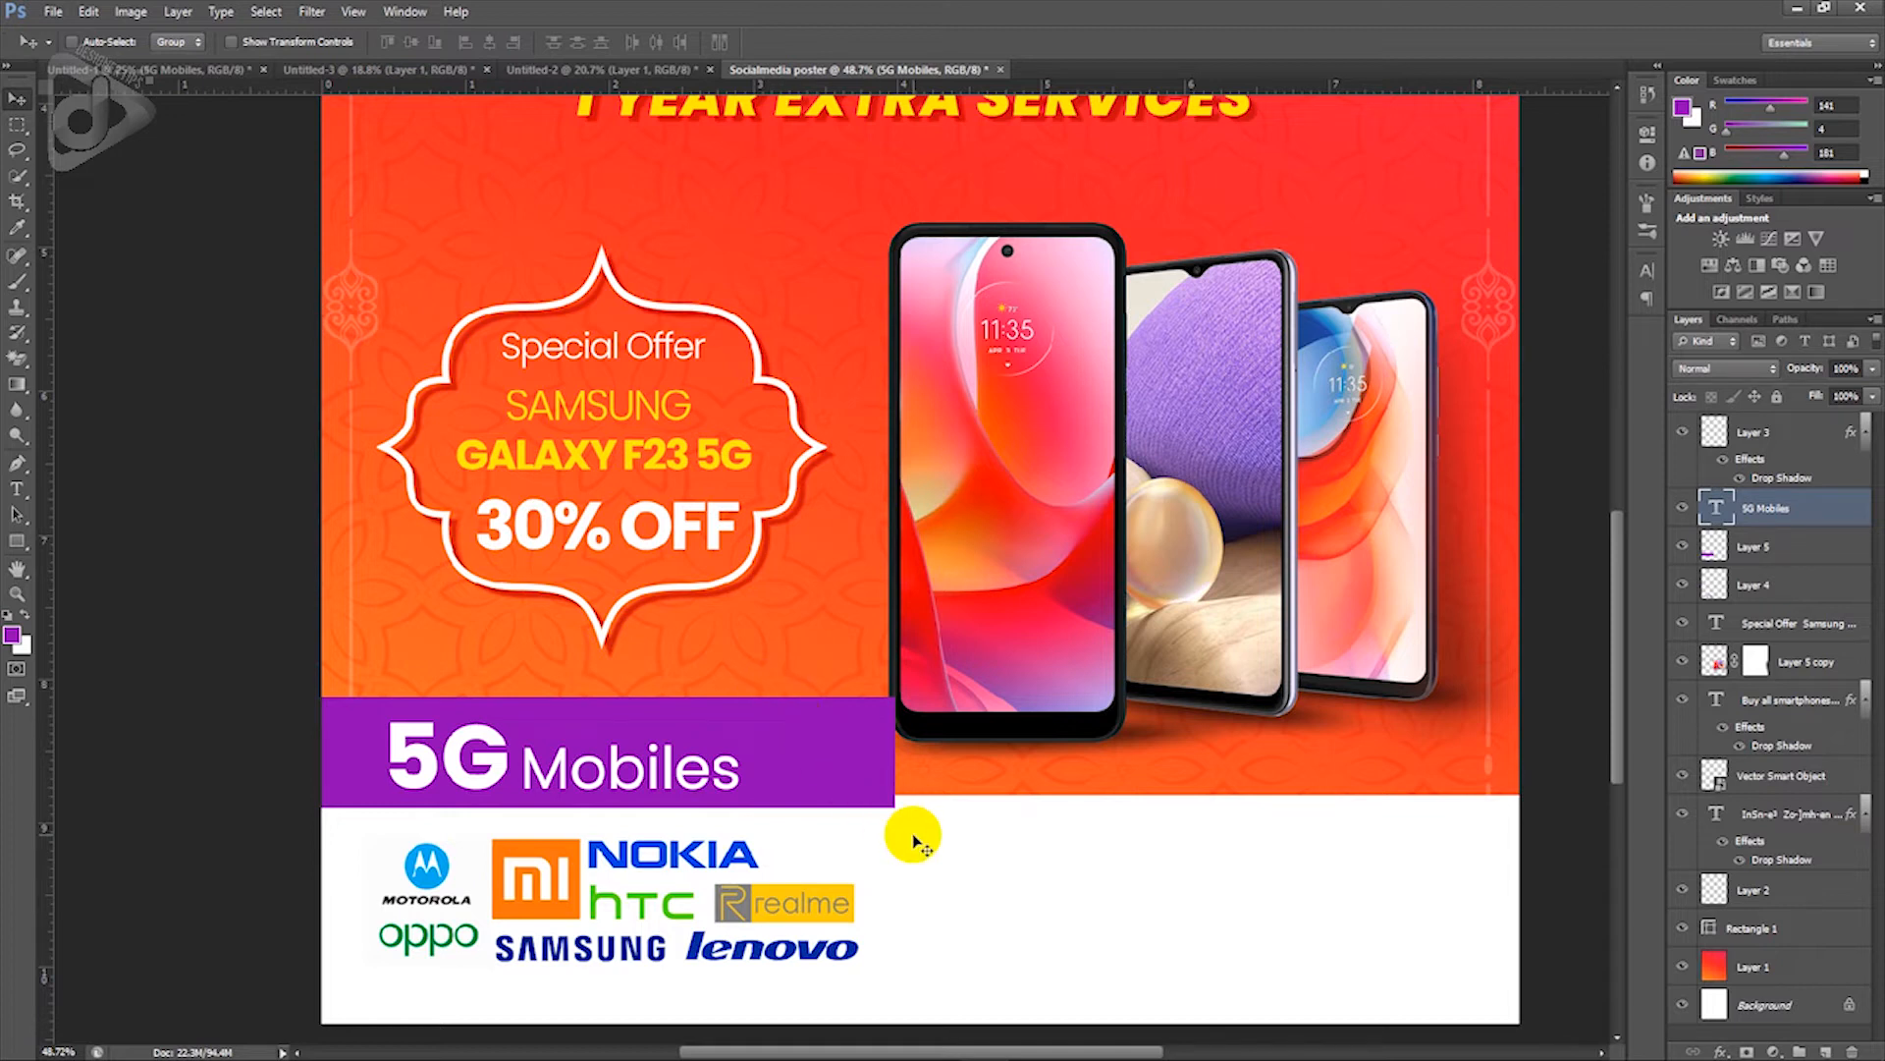
Step: Draw a closed diagonal pen path around the purple bar's right end and make it a selection
key("p")
left_click(742, 686)
left_click(865, 824)
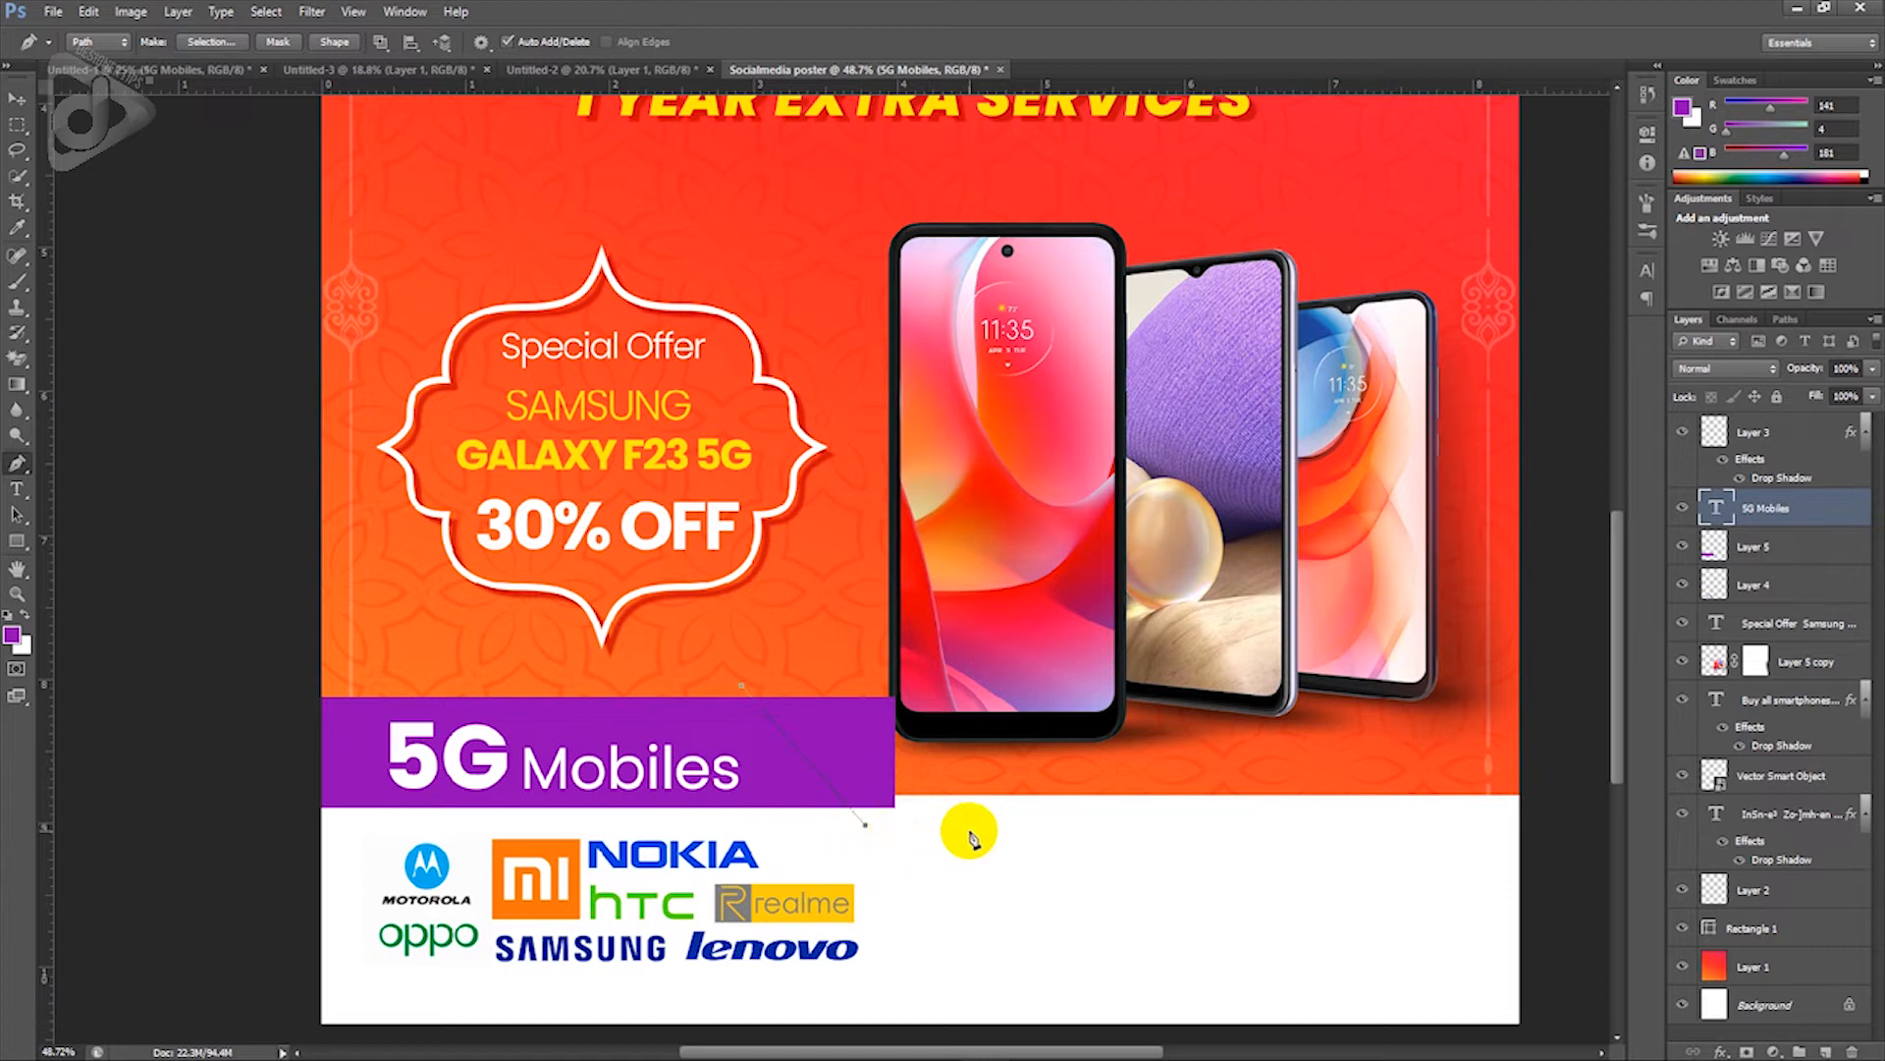
left_click(969, 831)
left_click(959, 725)
left_click(869, 623)
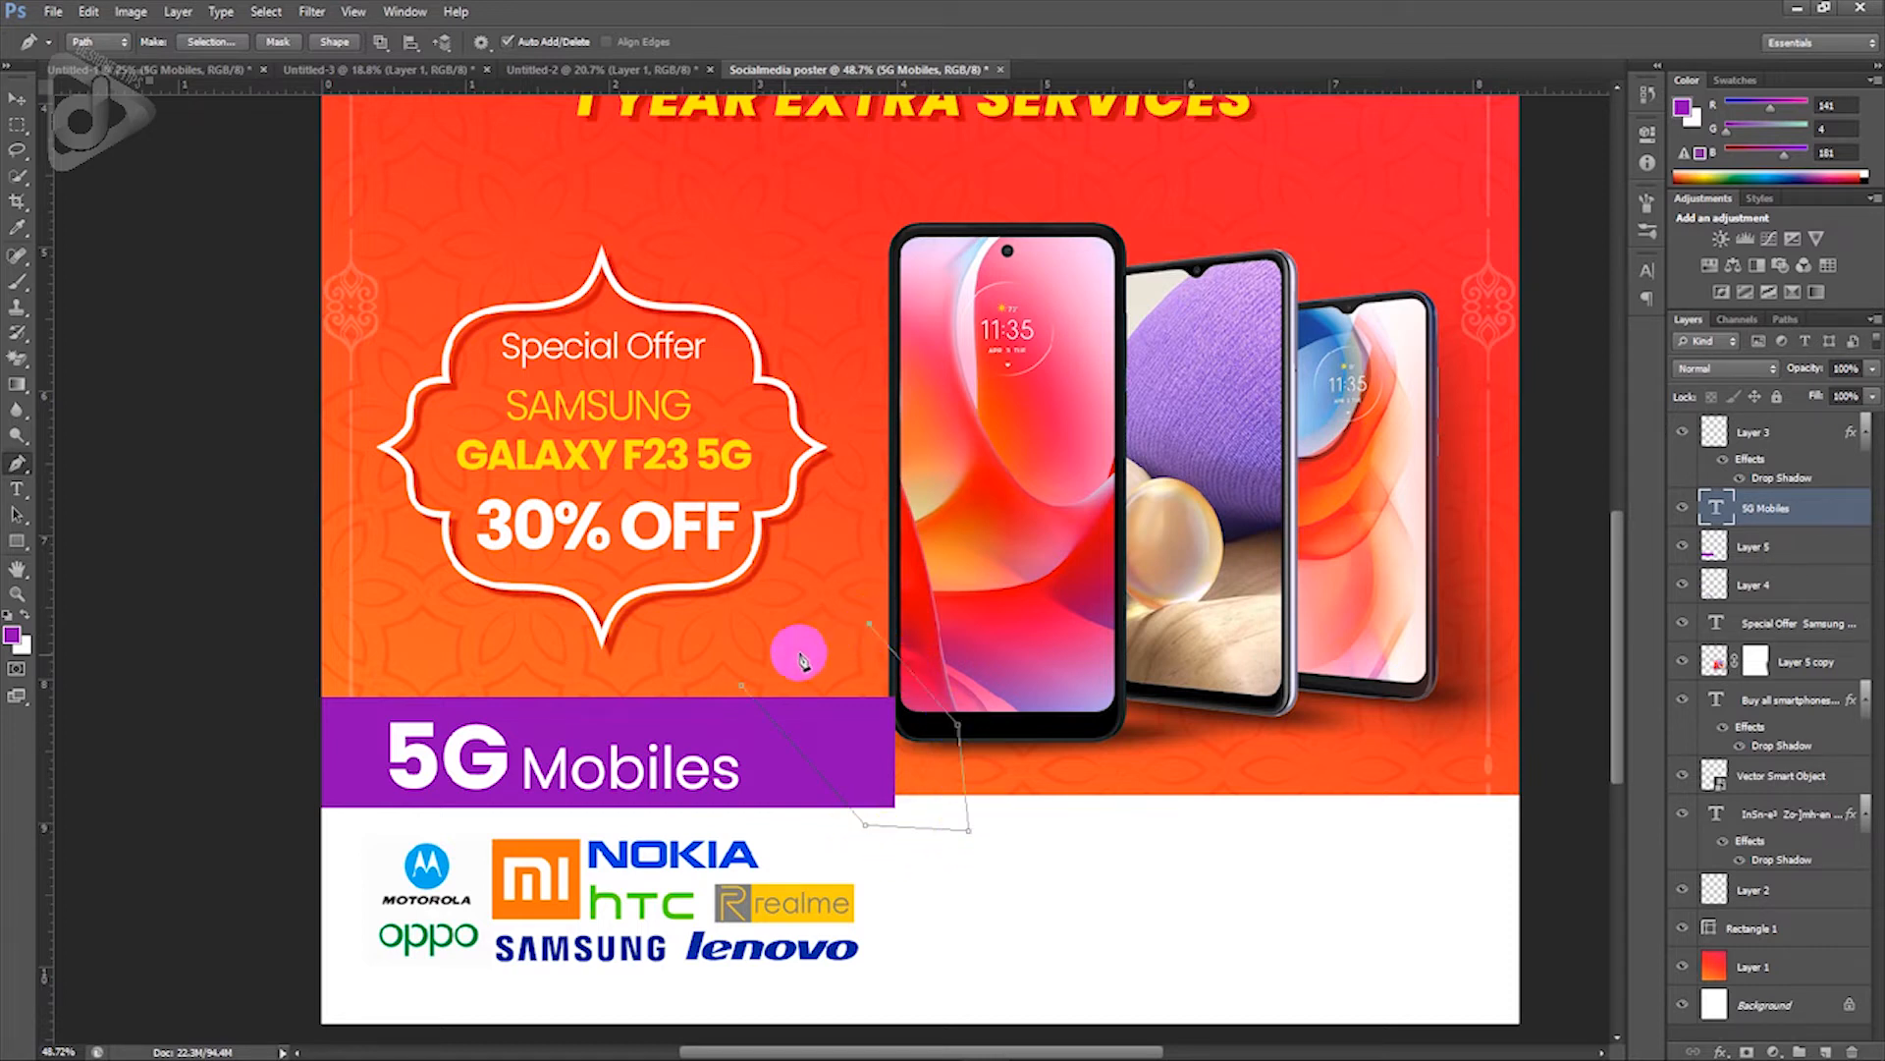
left_click(744, 686)
key("ctrl+Return")
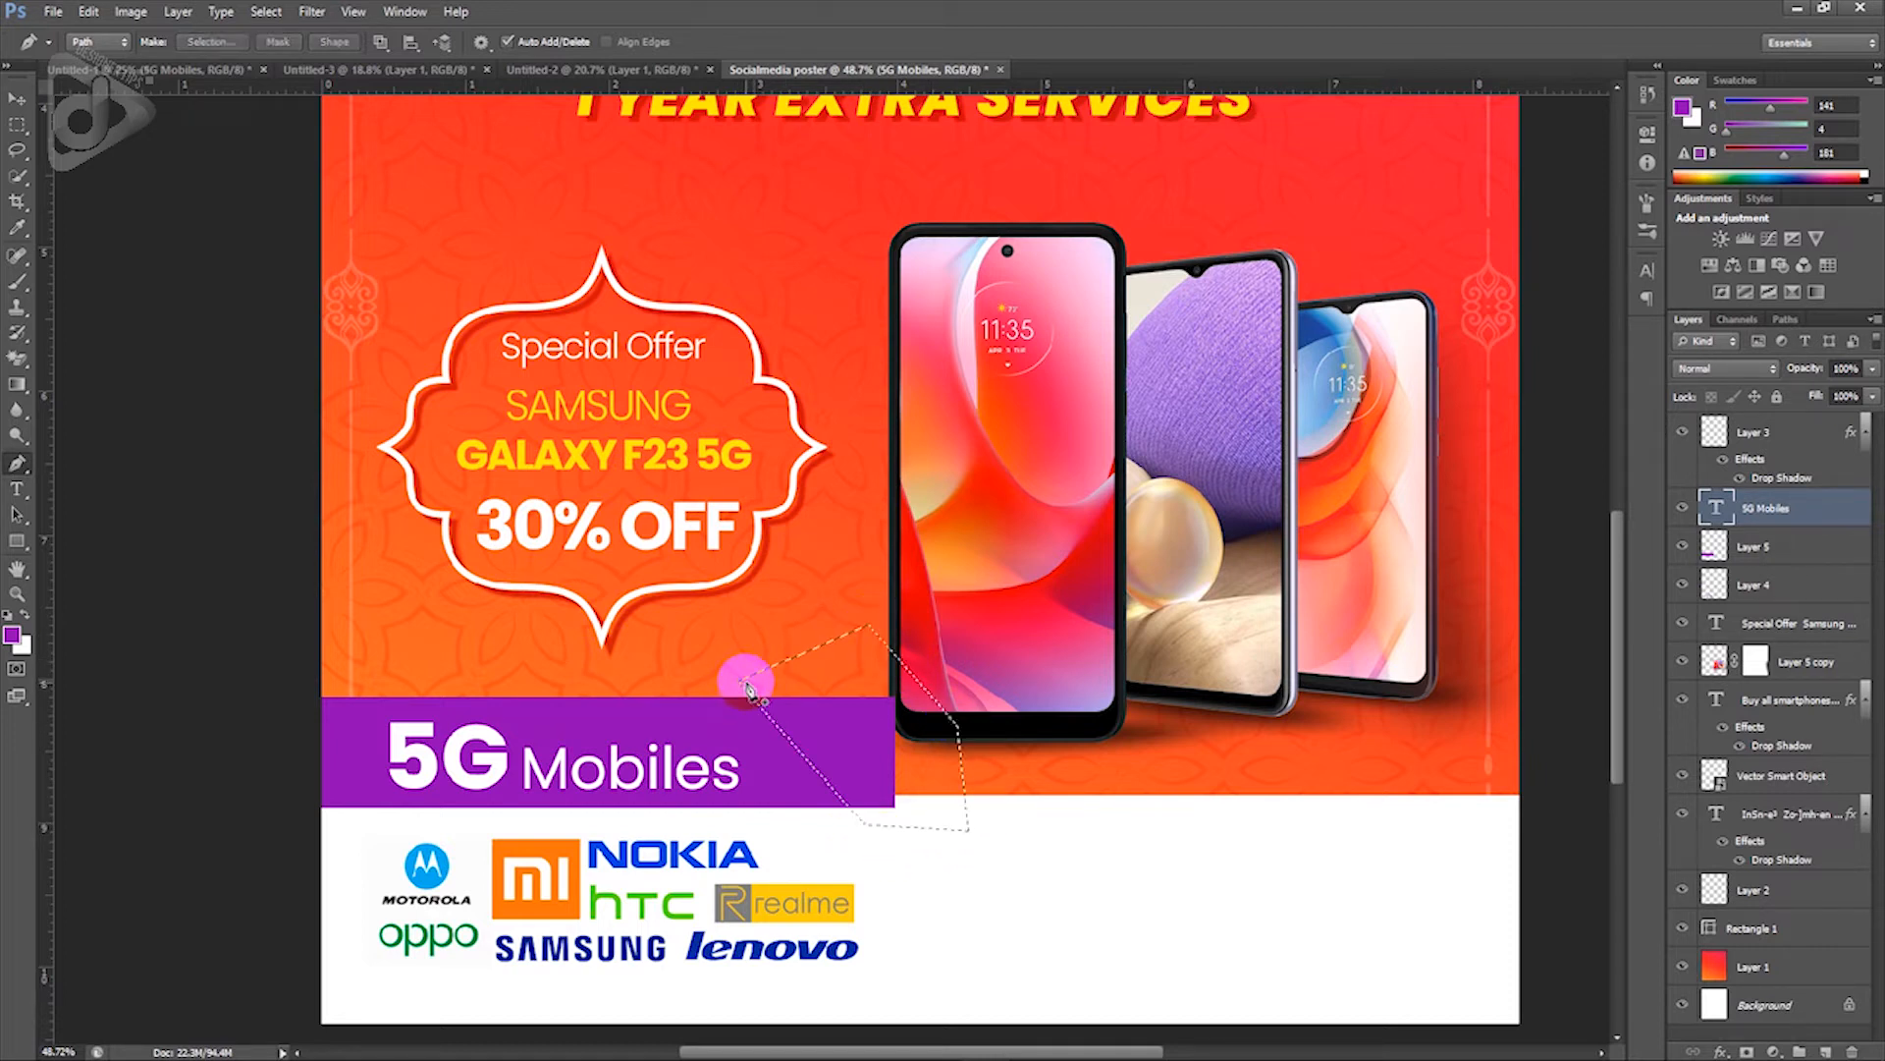
Step: Delete the selected right end from Layer 5, leaving a slanted edge
key("v")
right_click(715, 707)
left_click(755, 725)
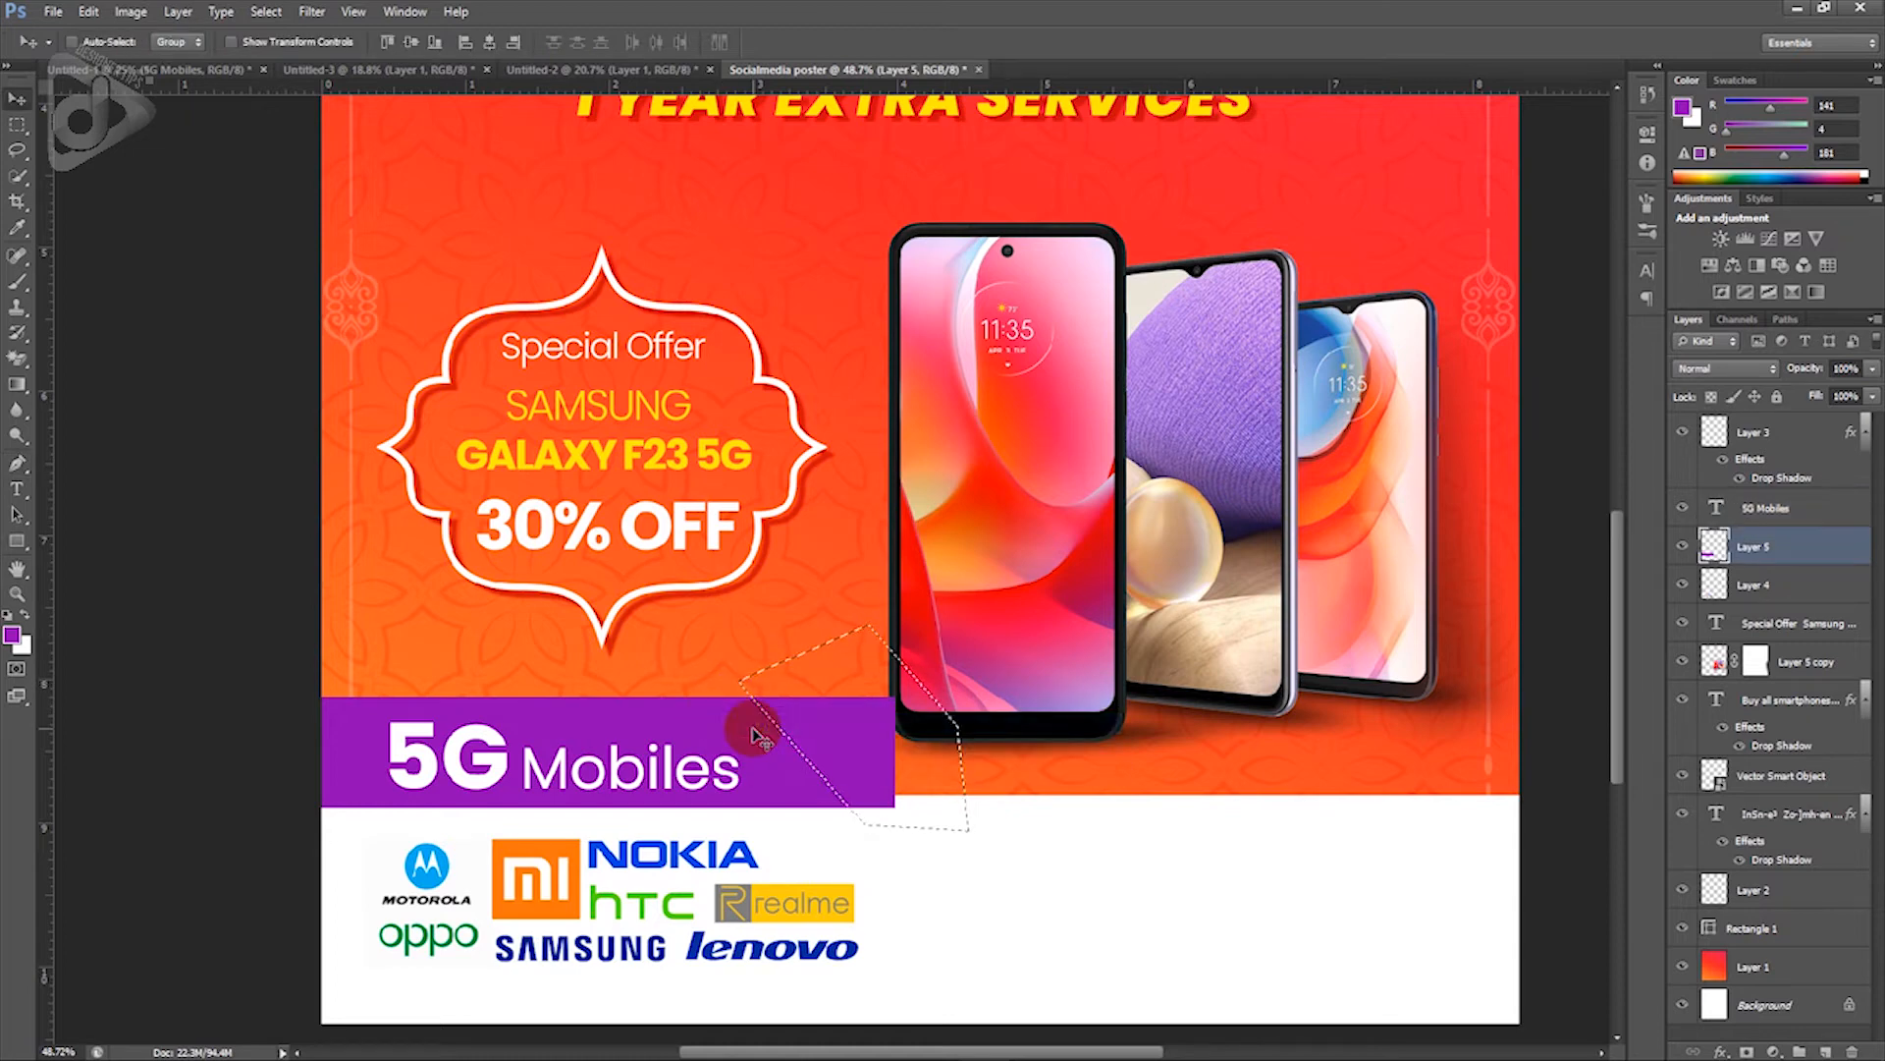
key("Delete")
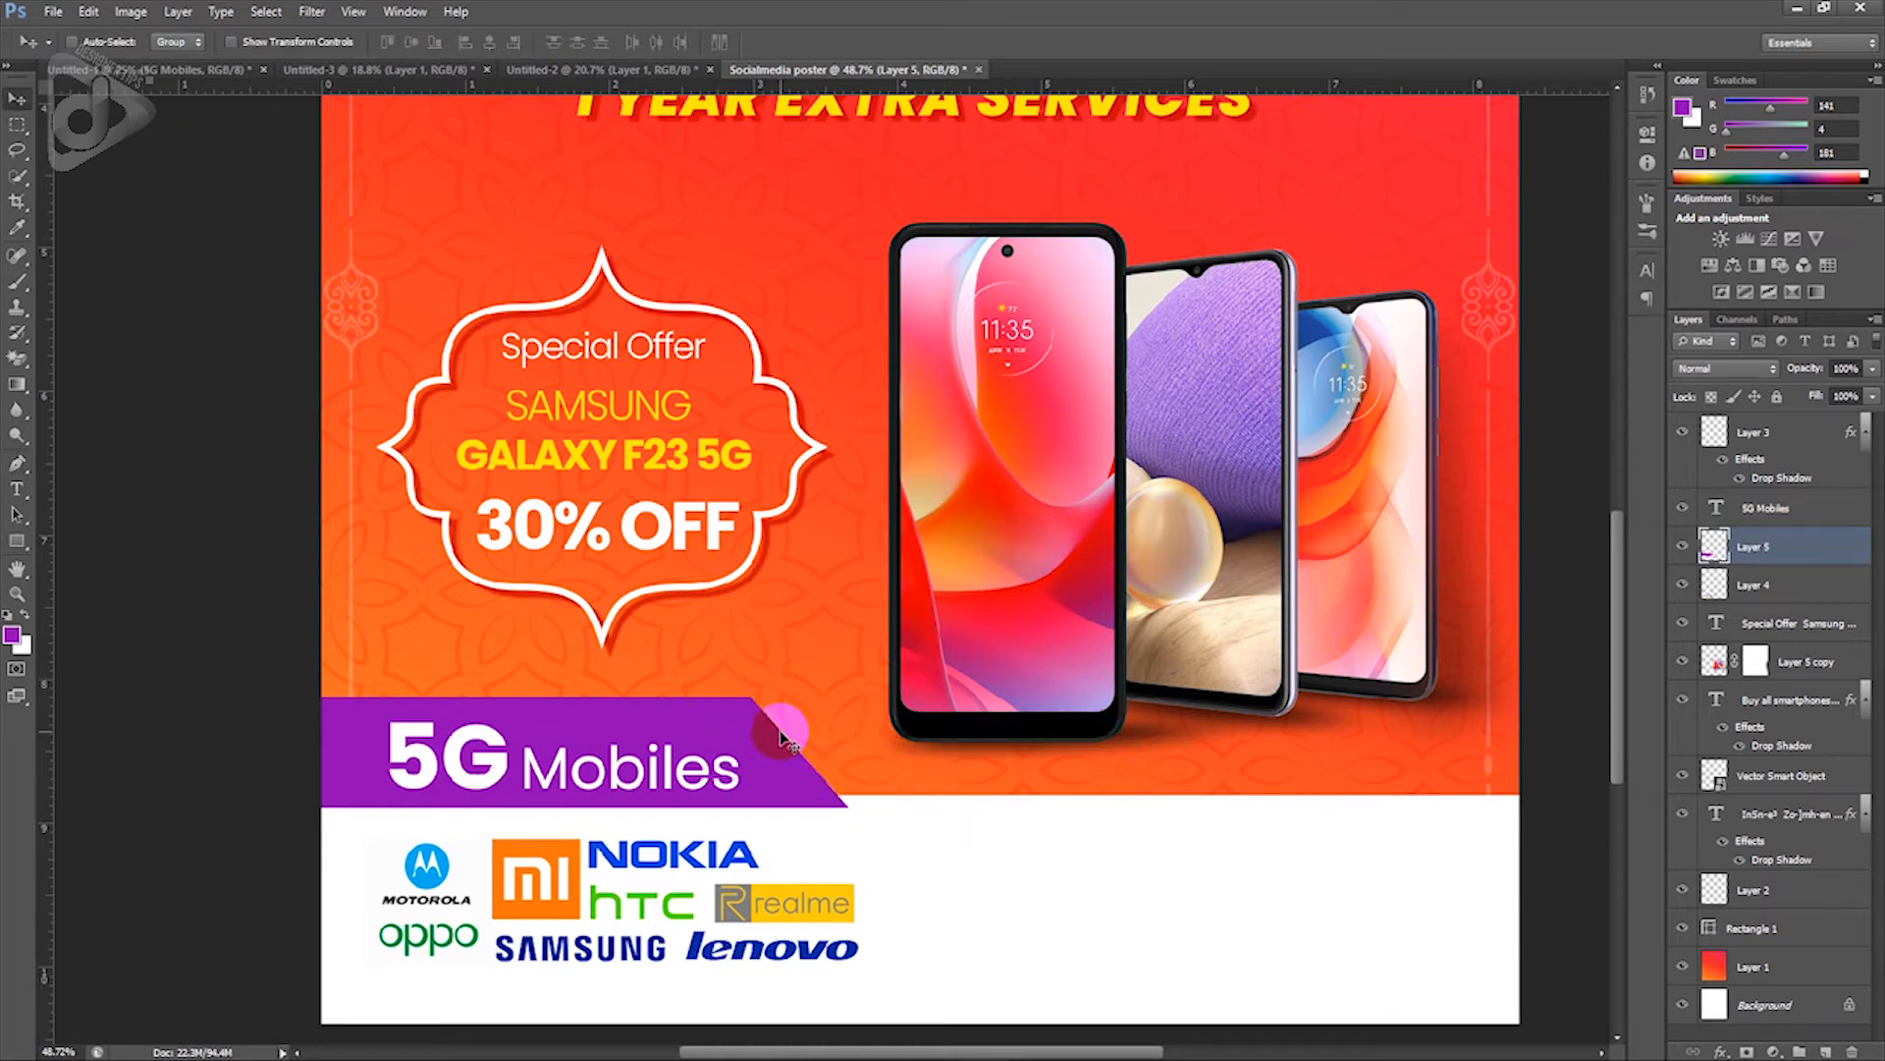
scroll(879, 764, "down", 7)
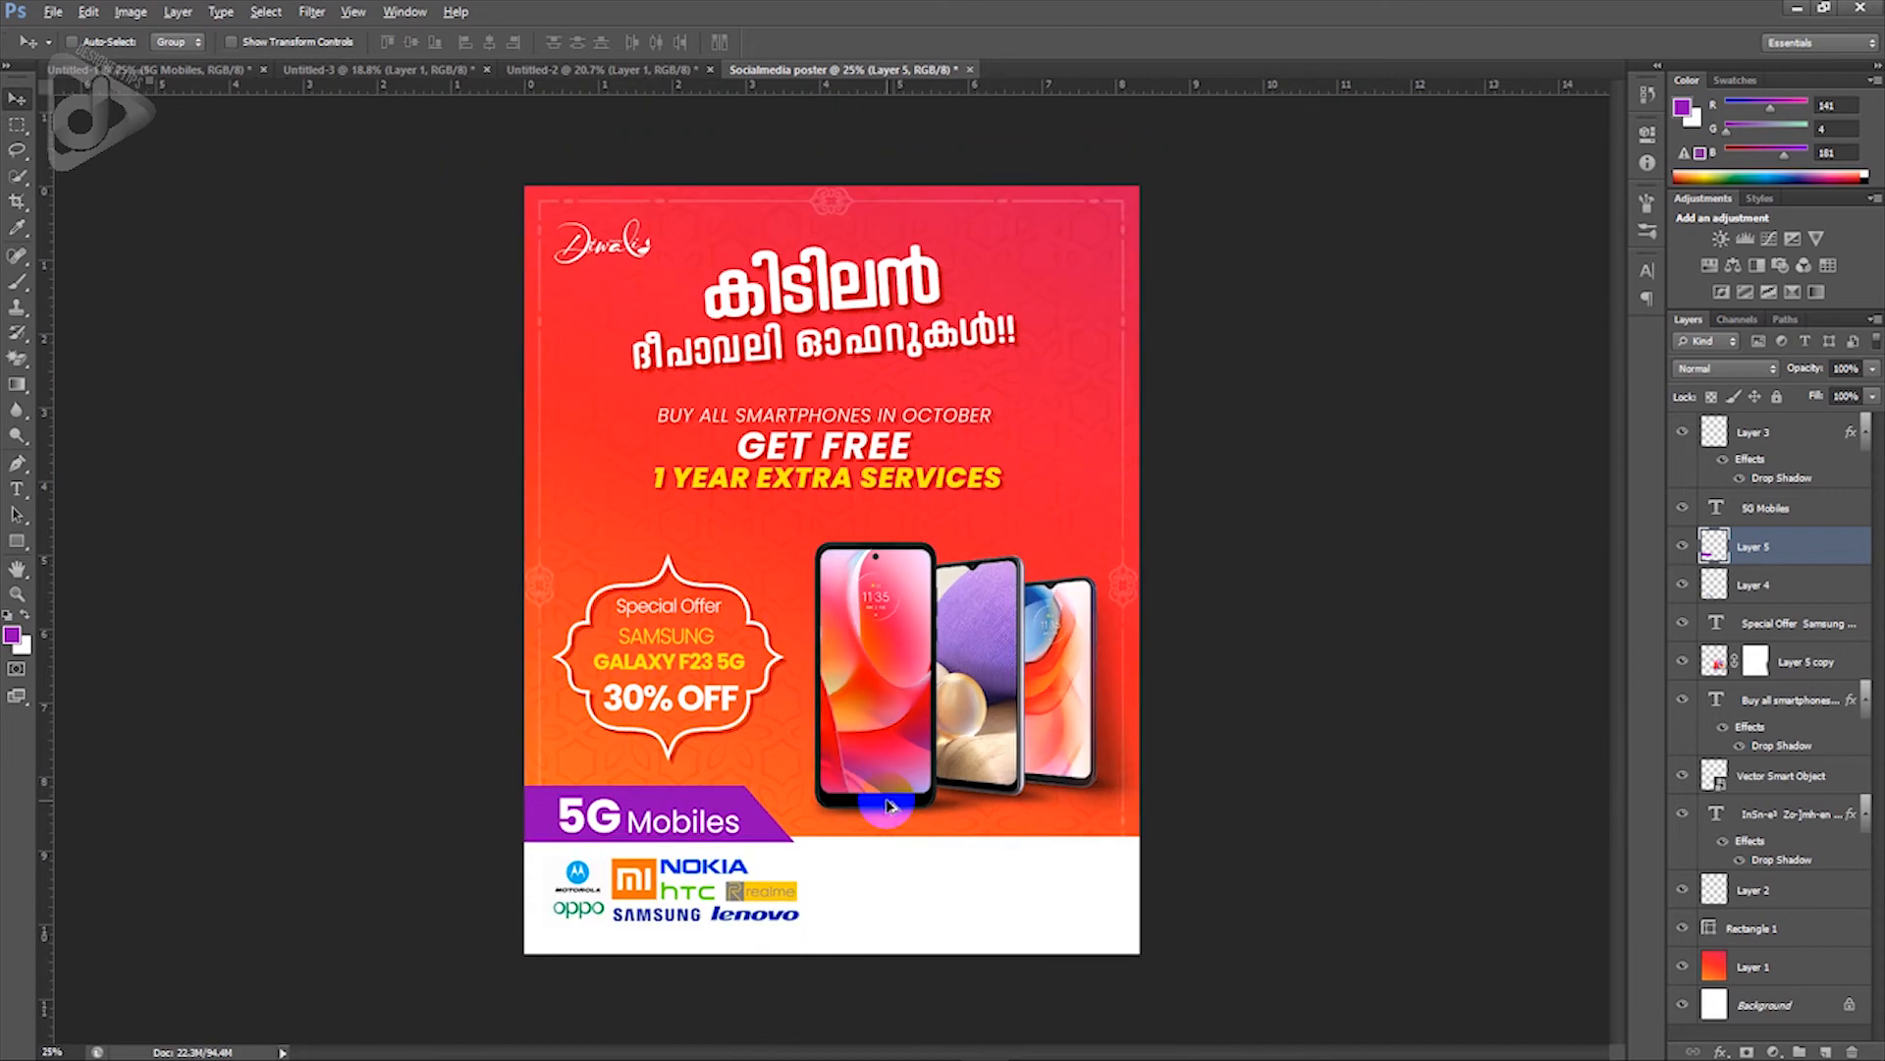
scroll(825, 804, "up", 2)
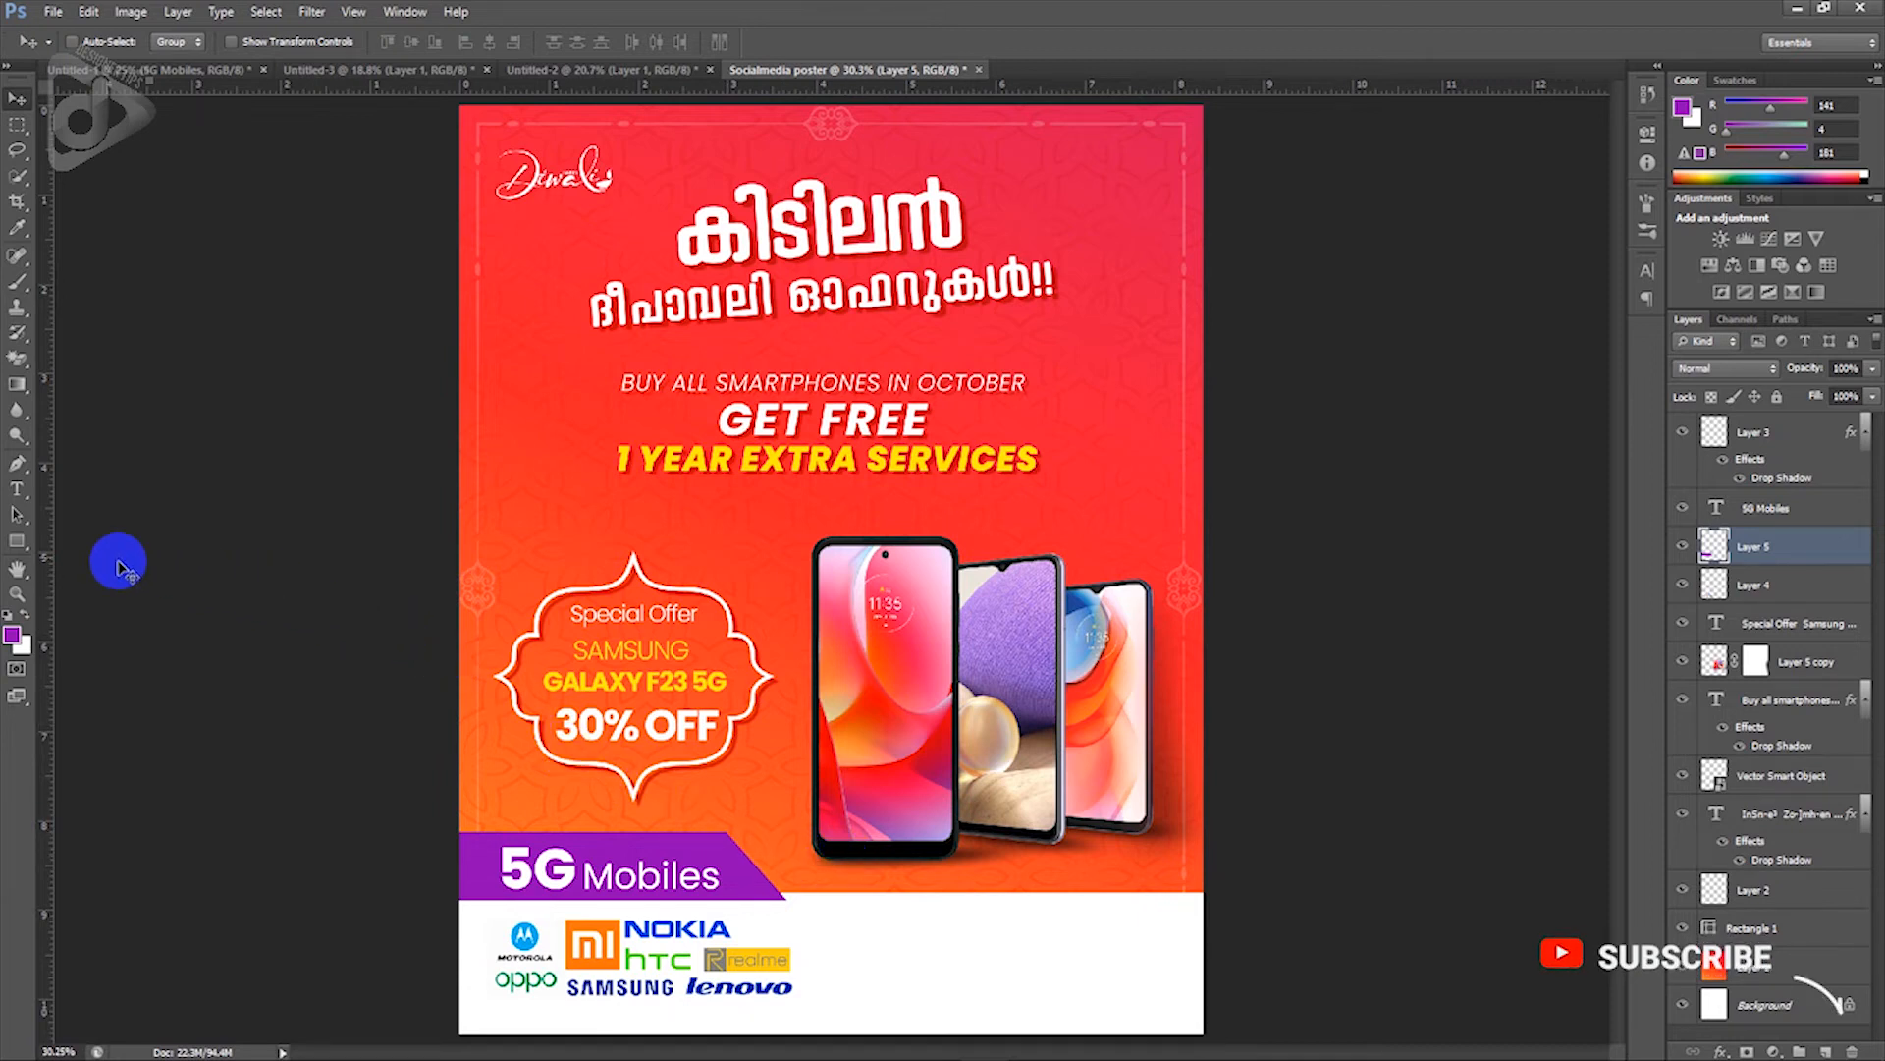
Step: Draw a full-width Rectangle 2 in sampled orange-red (ff3526), stacked below the purple bar
left_click(21, 542)
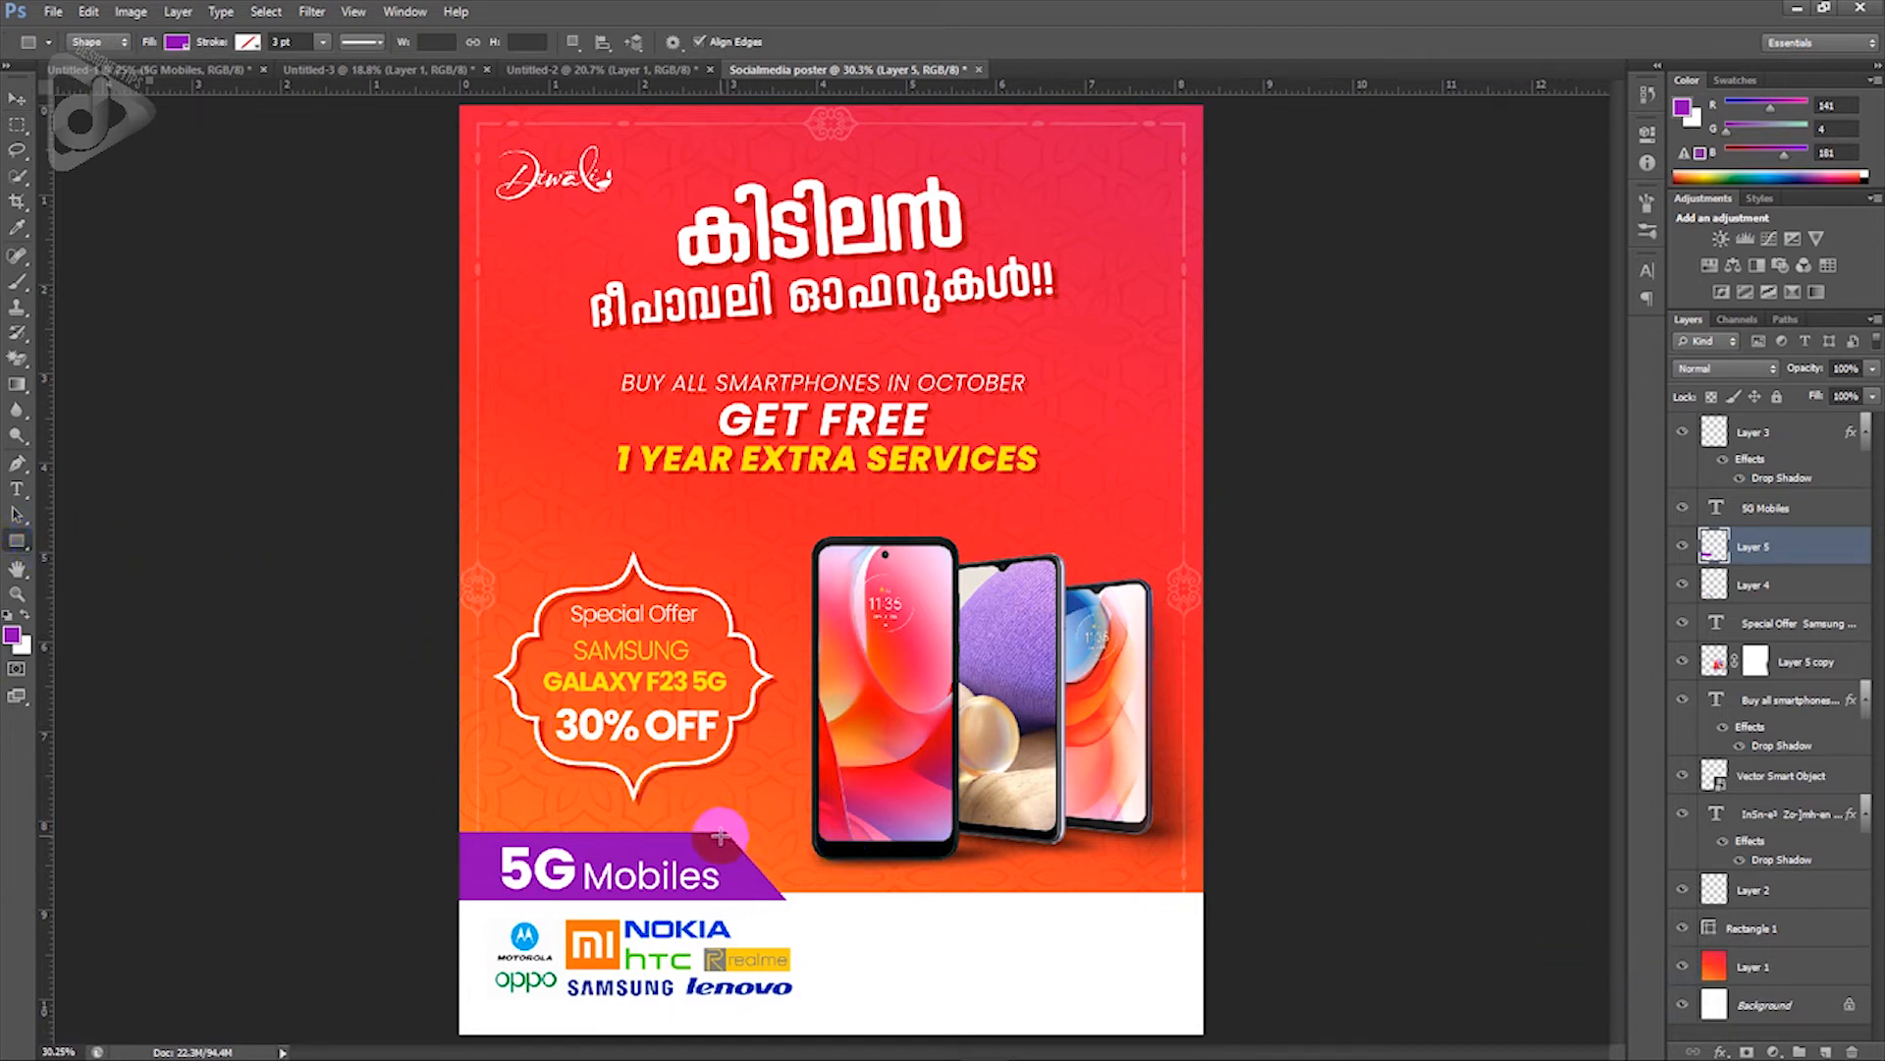
left_click_drag(708, 832, 1202, 900)
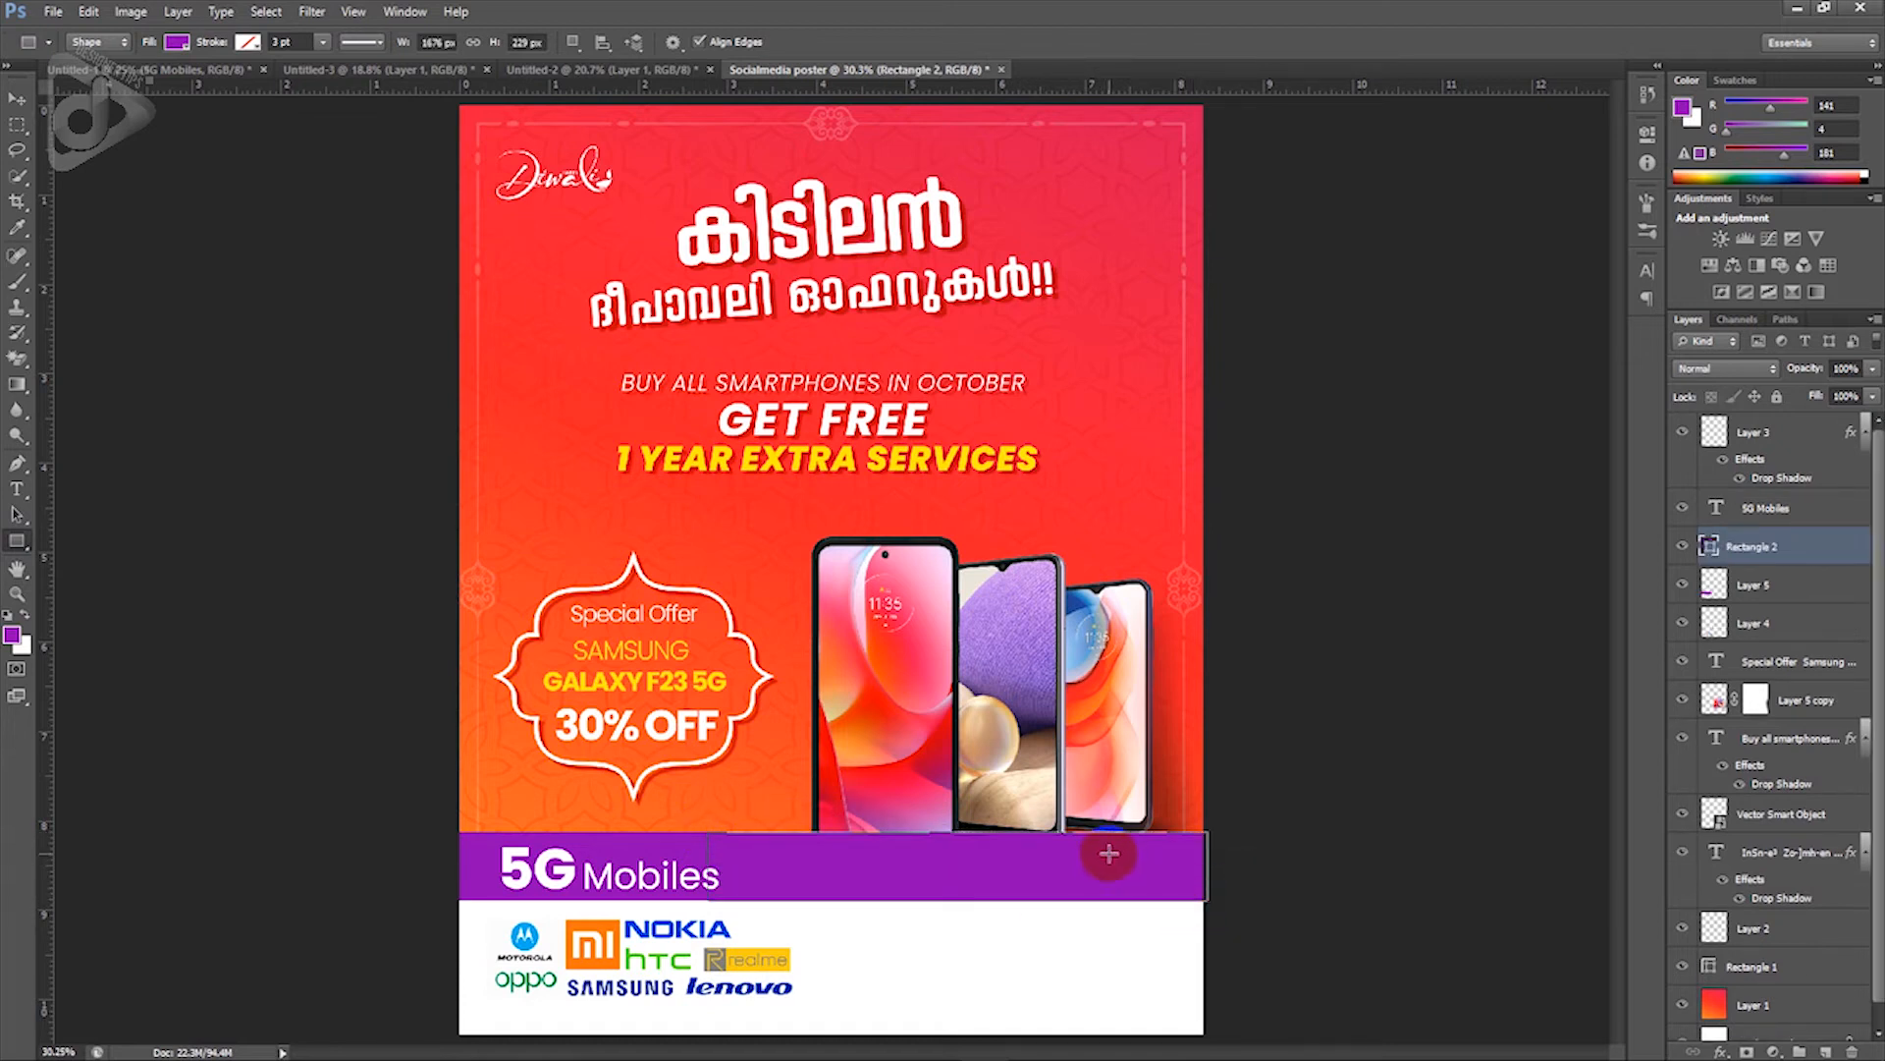
double_click(1709, 547)
left_click(789, 630)
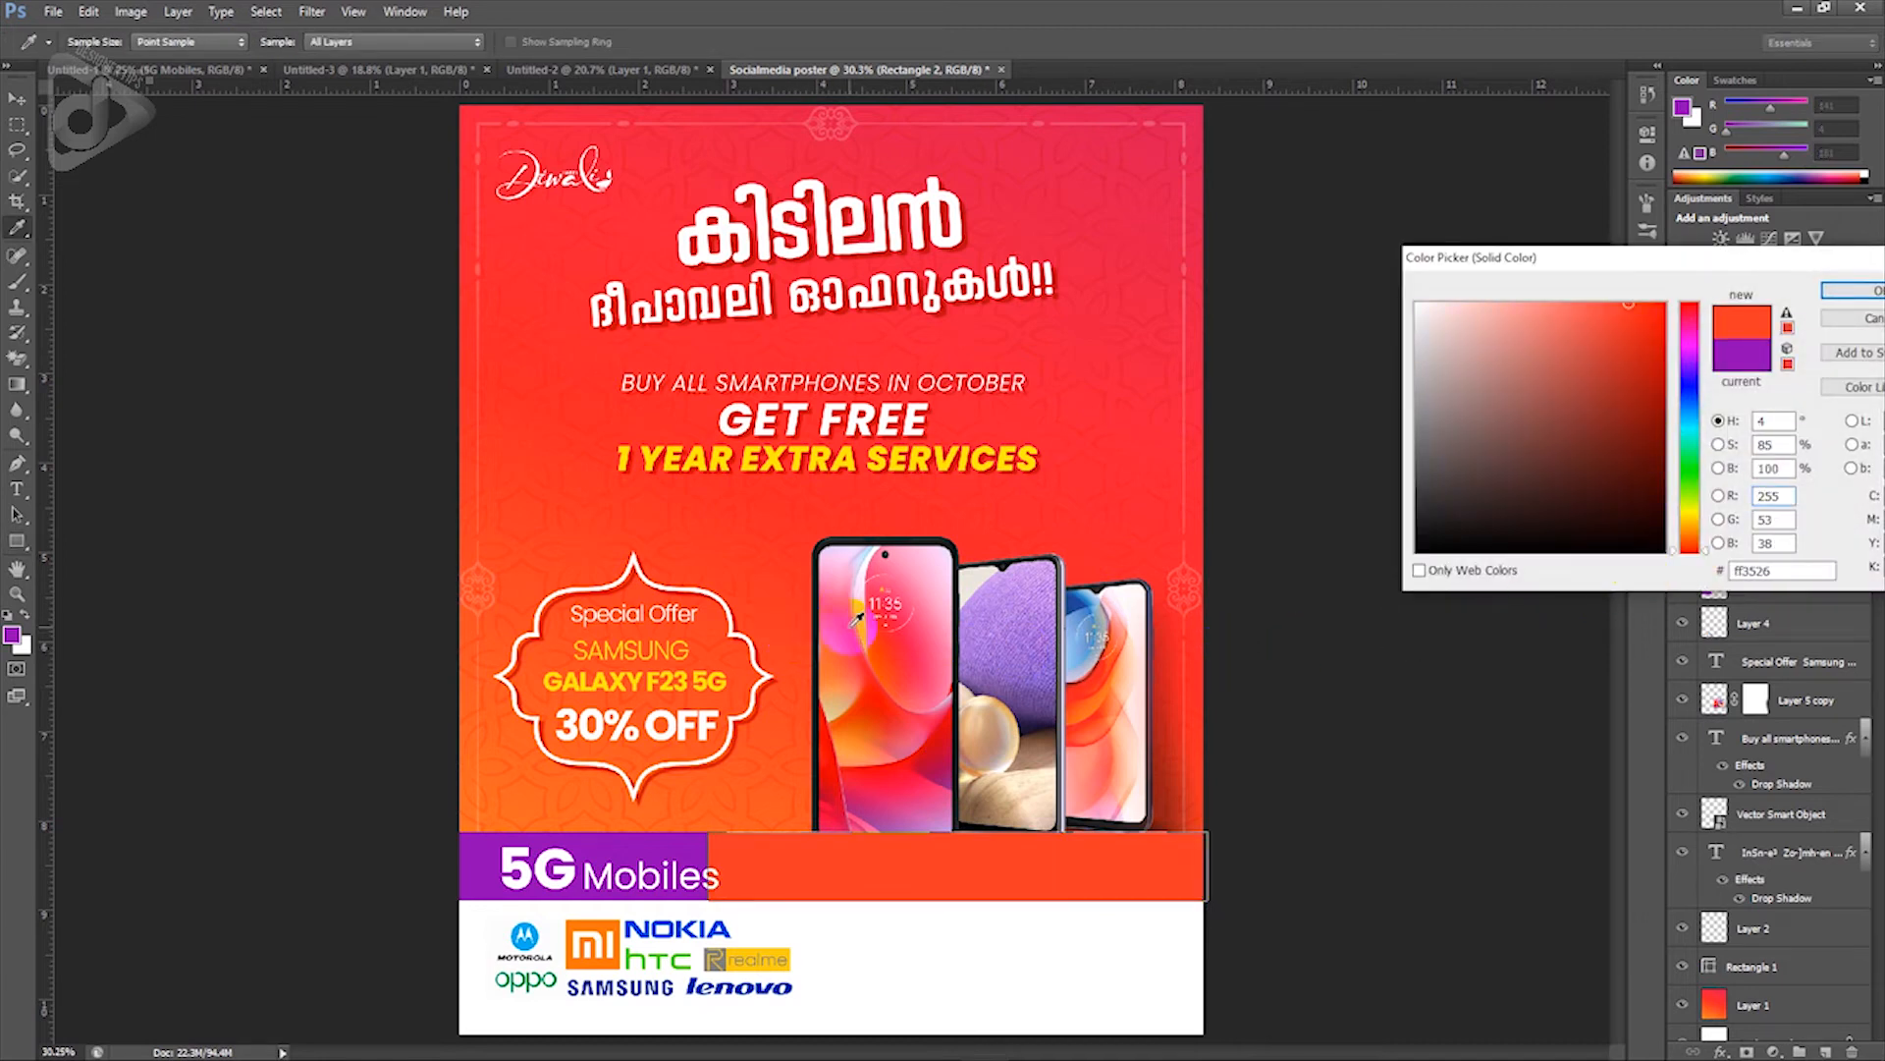
left_click(1839, 291)
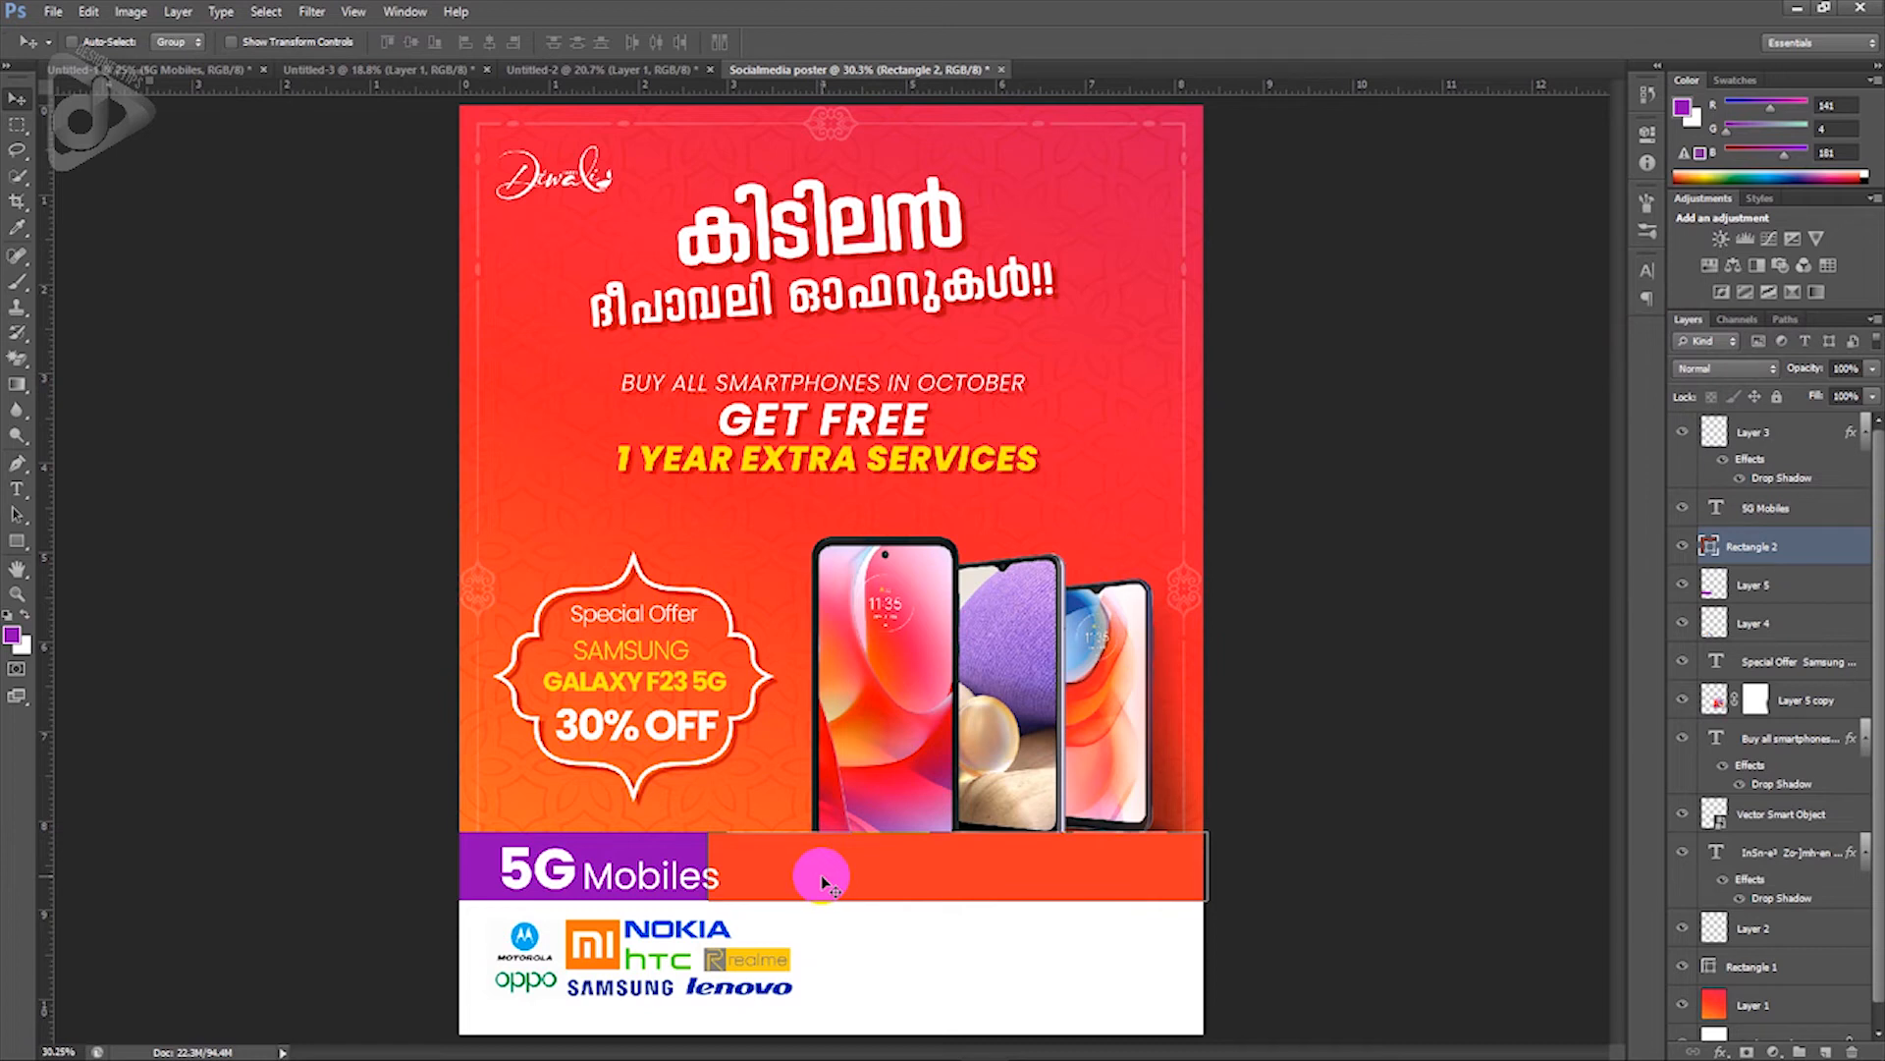
key("ctrl+bracketleft")
key("ctrl+bracketleft")
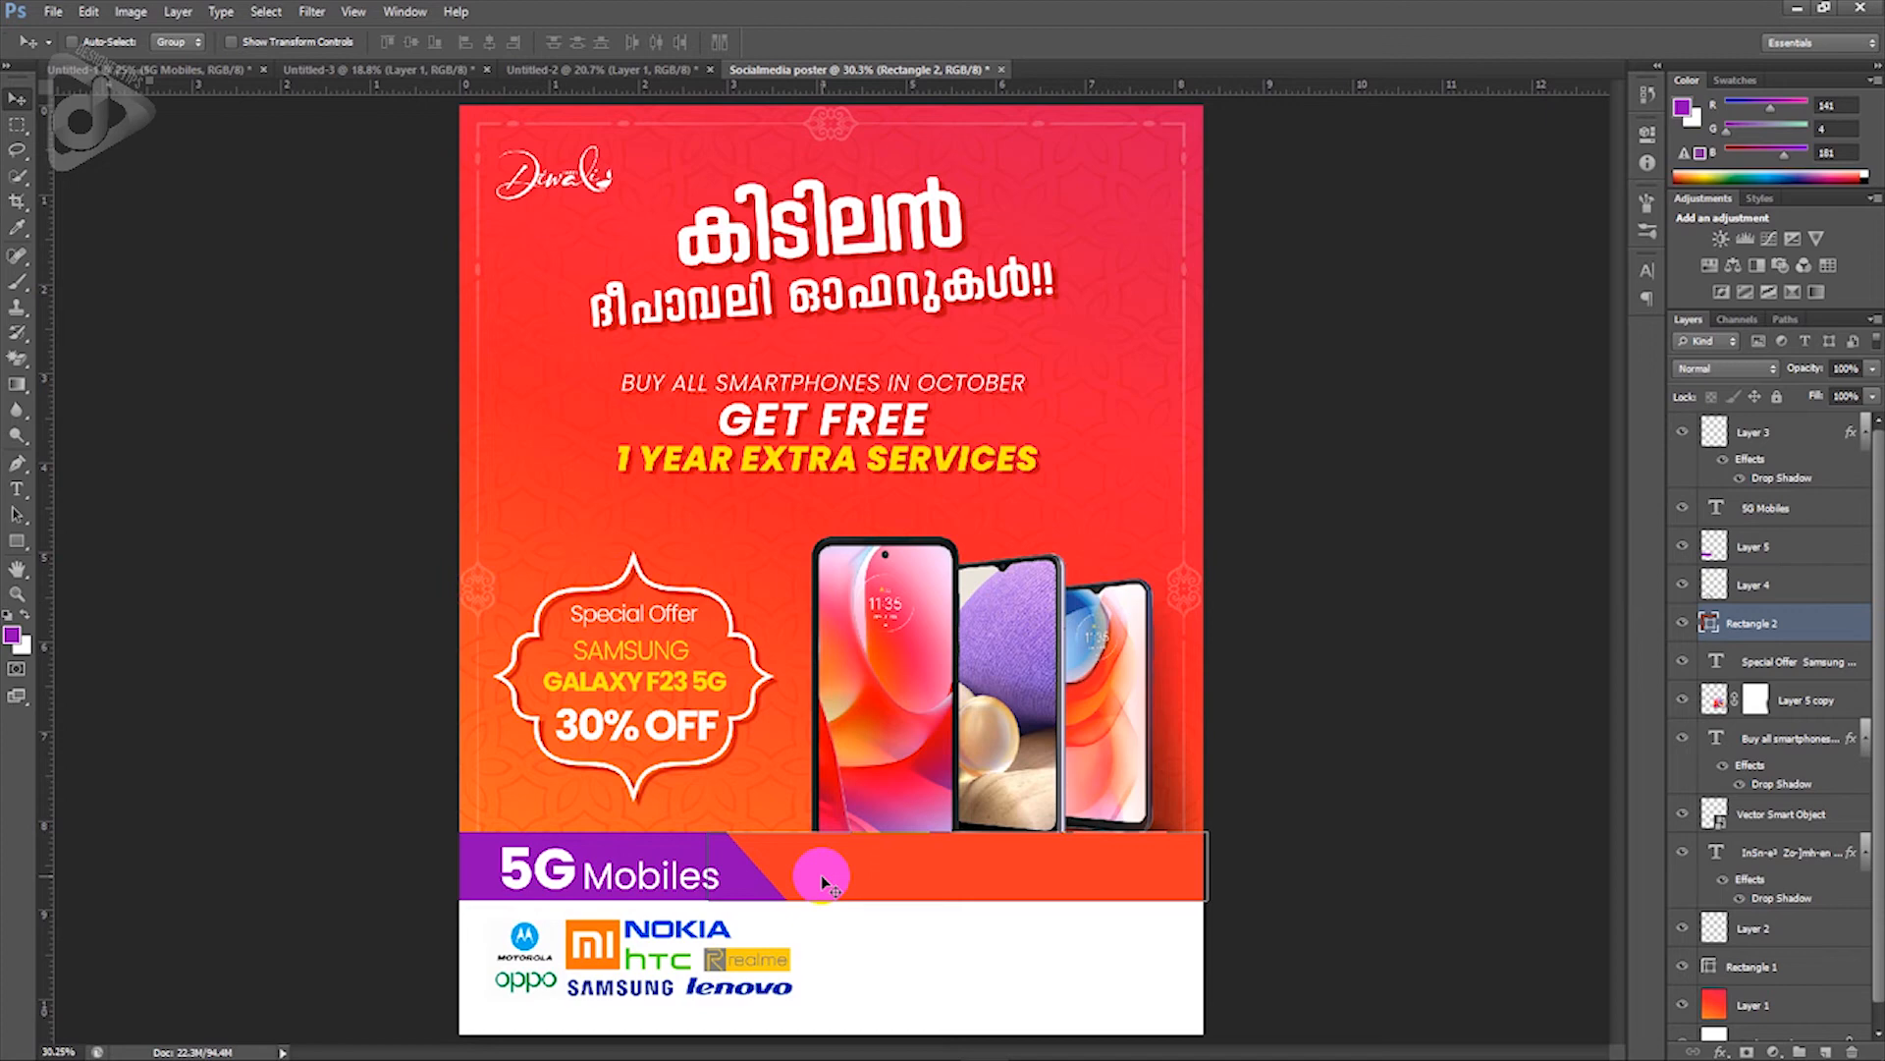
Step: Raise Rectangle 2's top edge slightly, then lower both bars' tops together to match
scroll(844, 869, "up", 5)
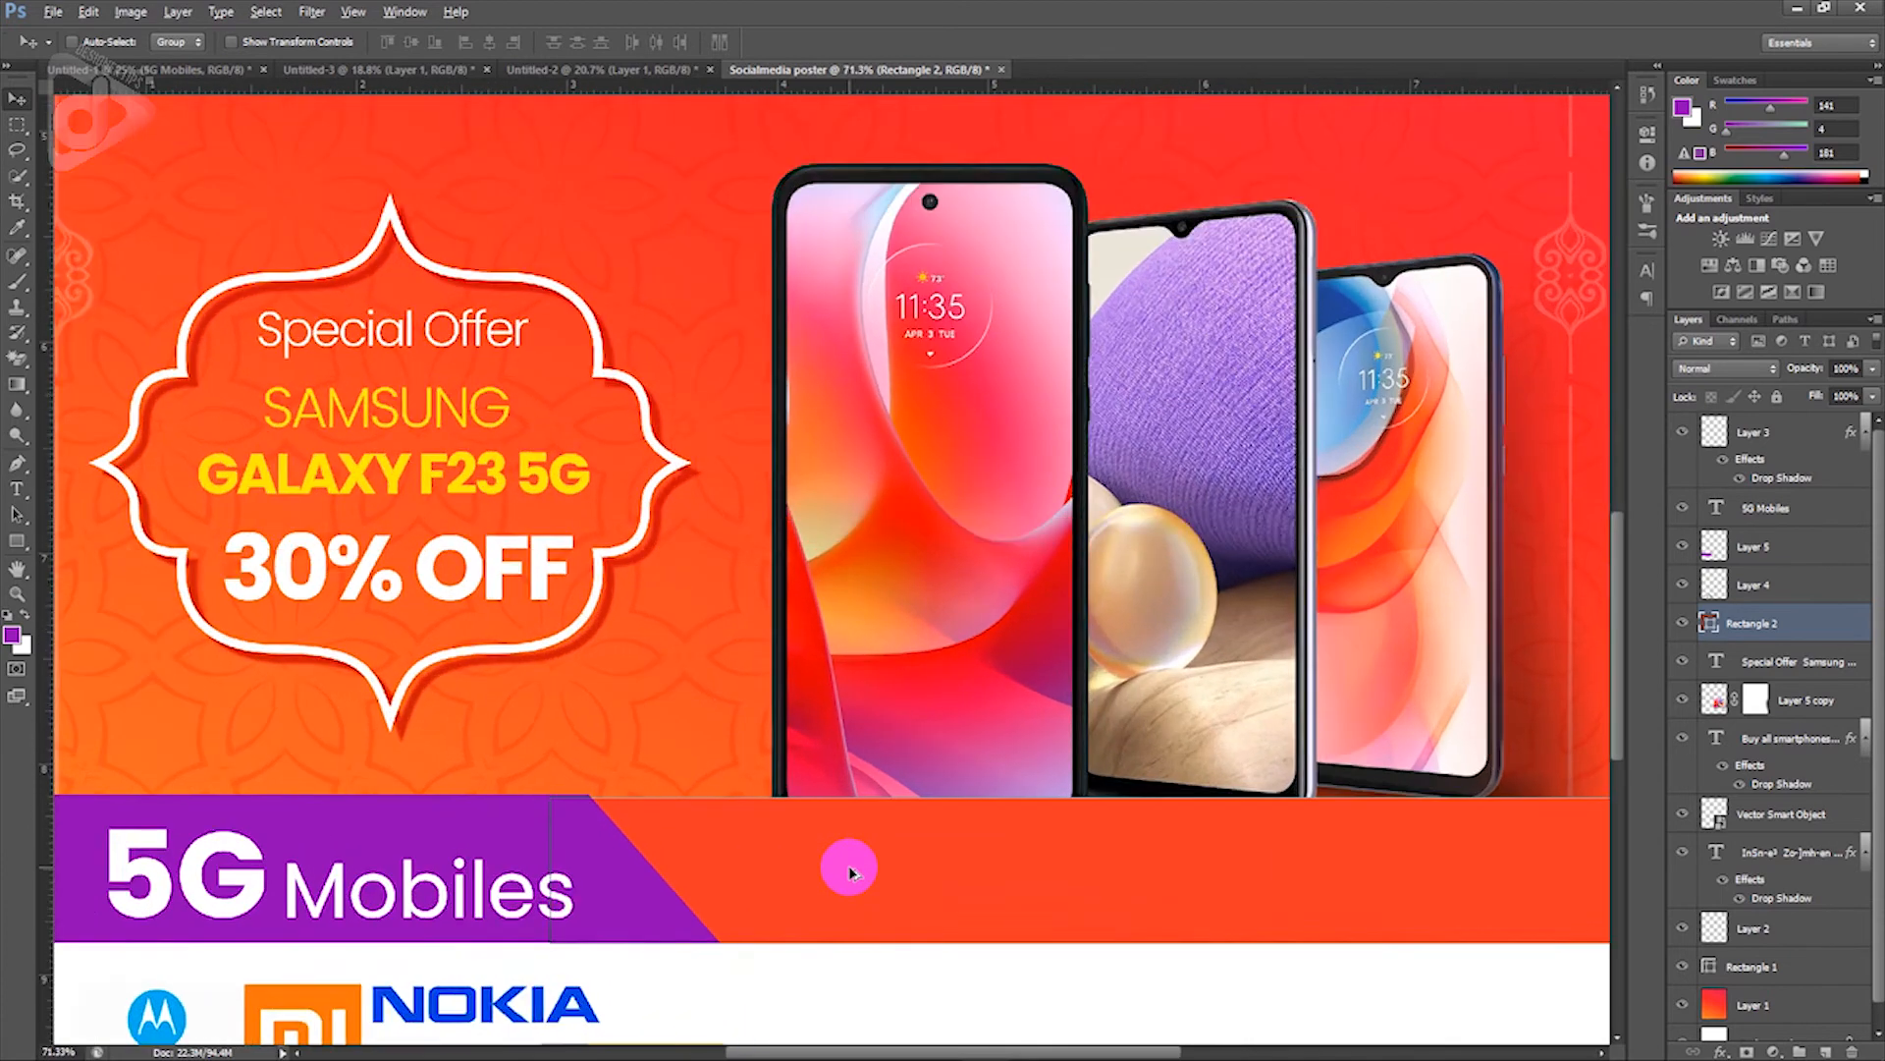
key("ctrl+t")
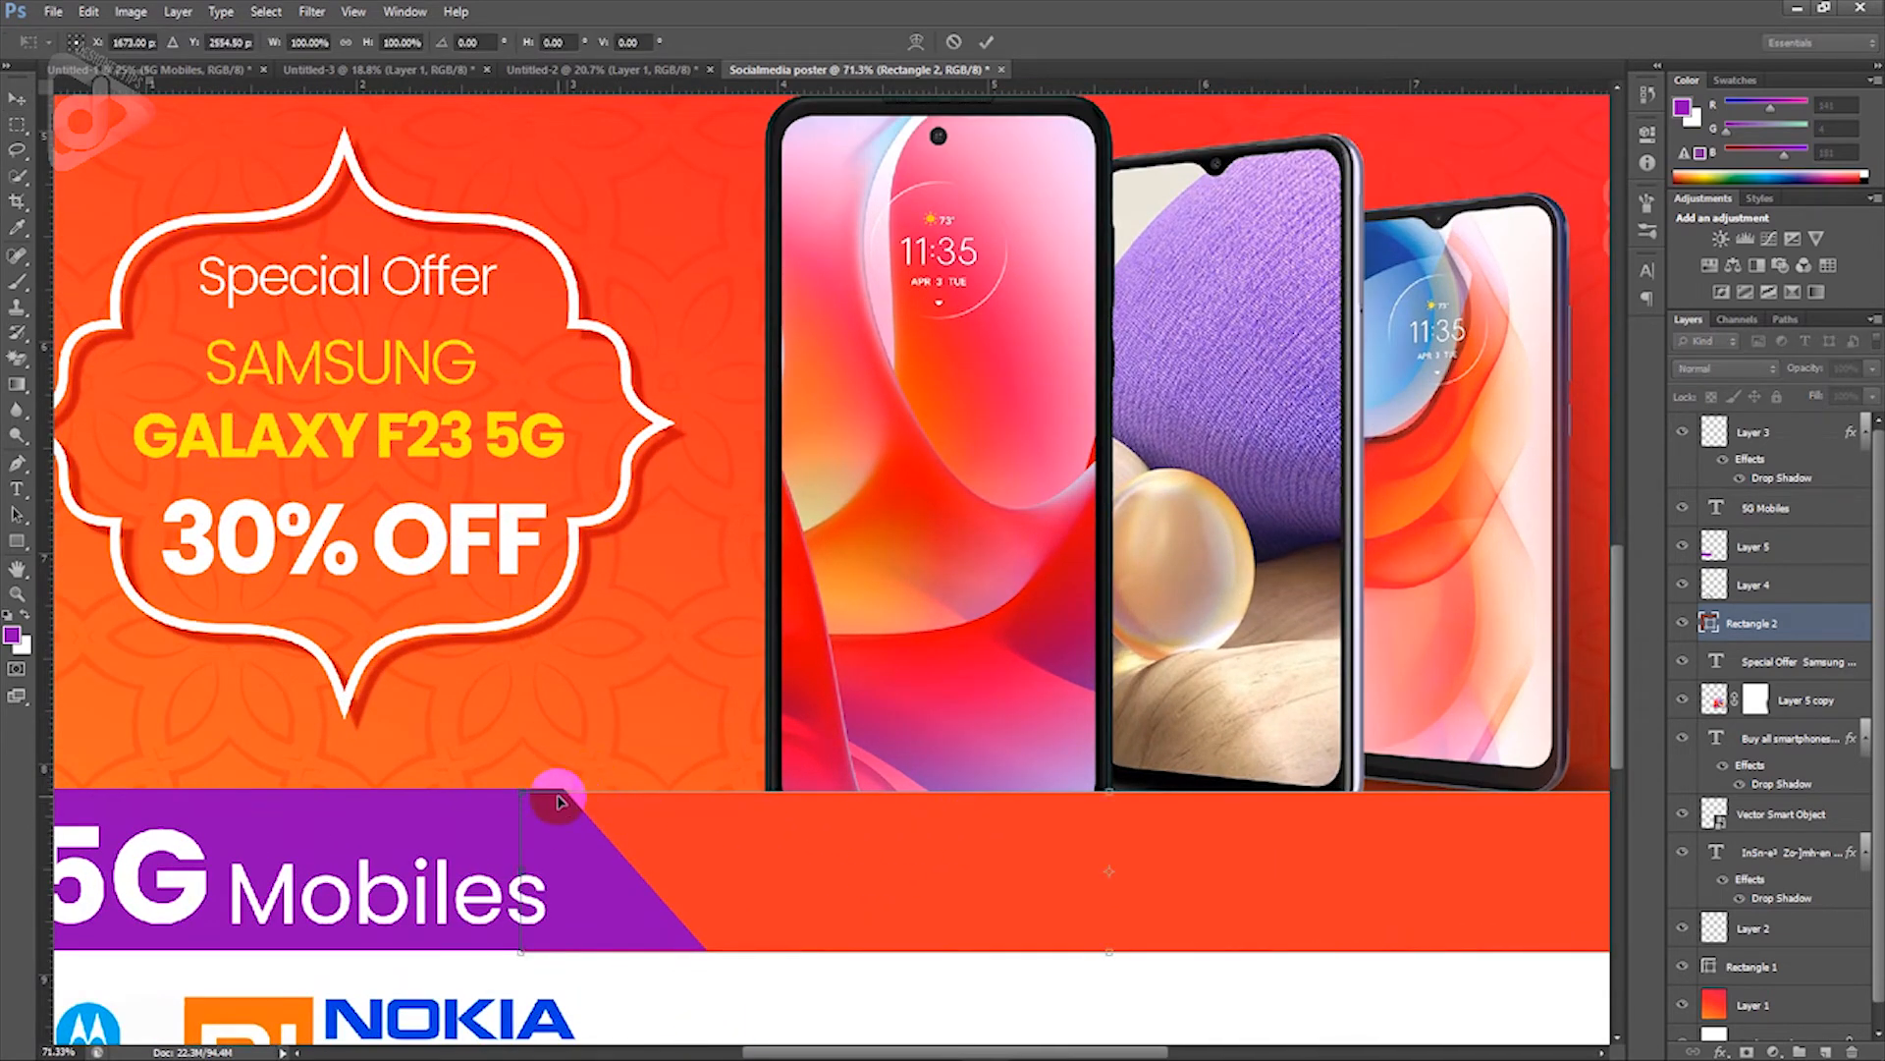
left_click_drag(1108, 790, 1108, 791)
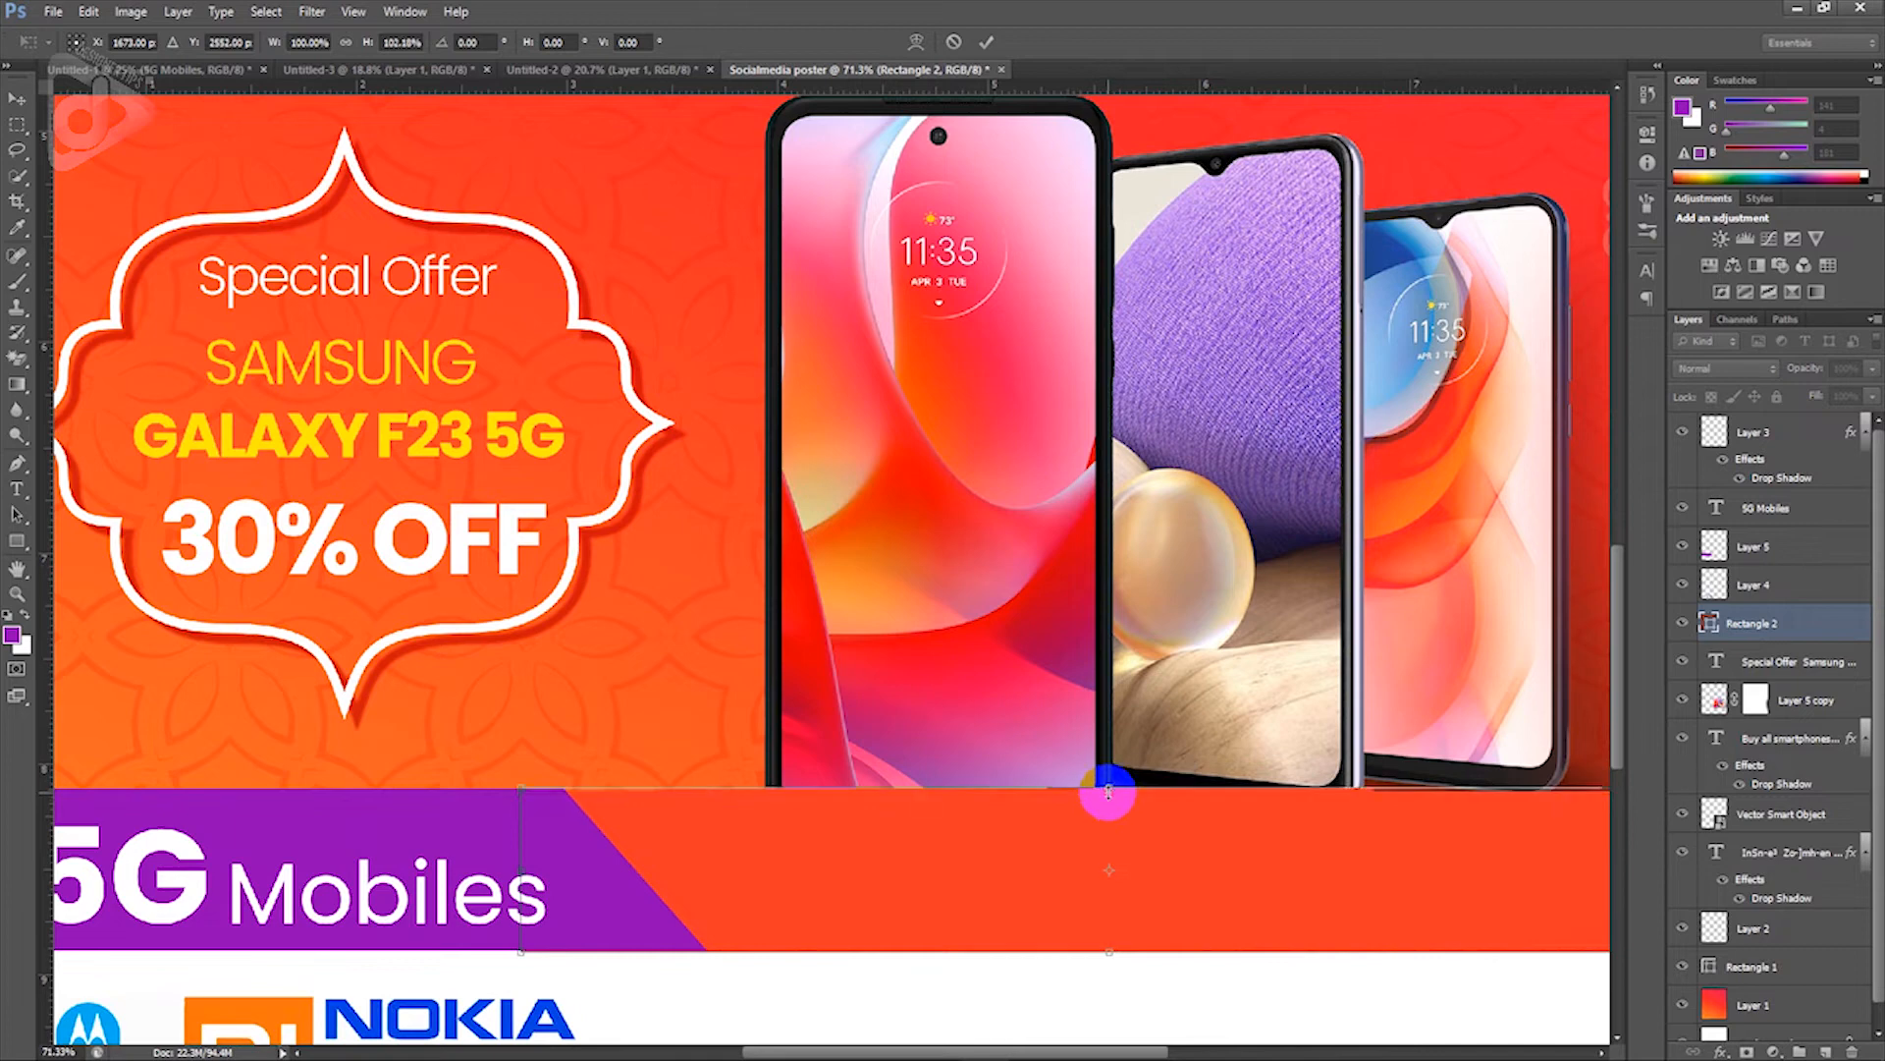
key("Return")
scroll(1097, 803, "down", 5)
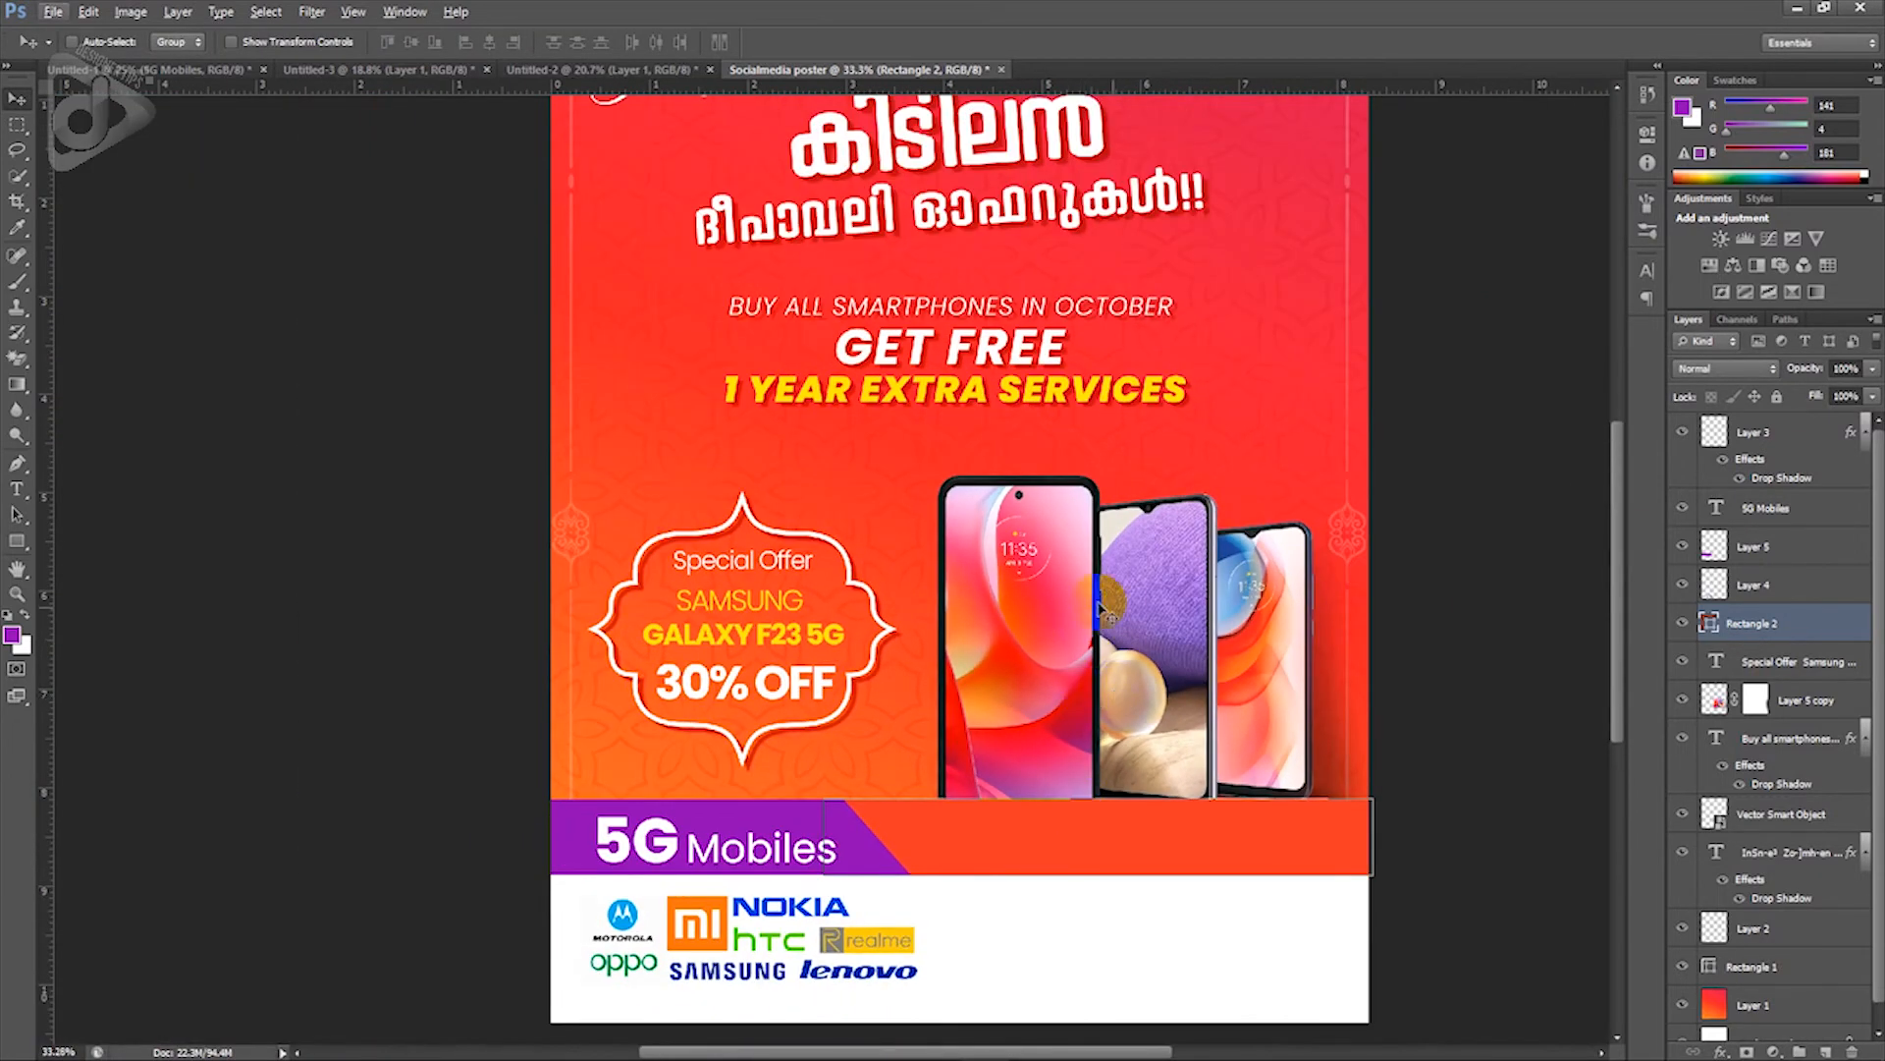
key("alt")
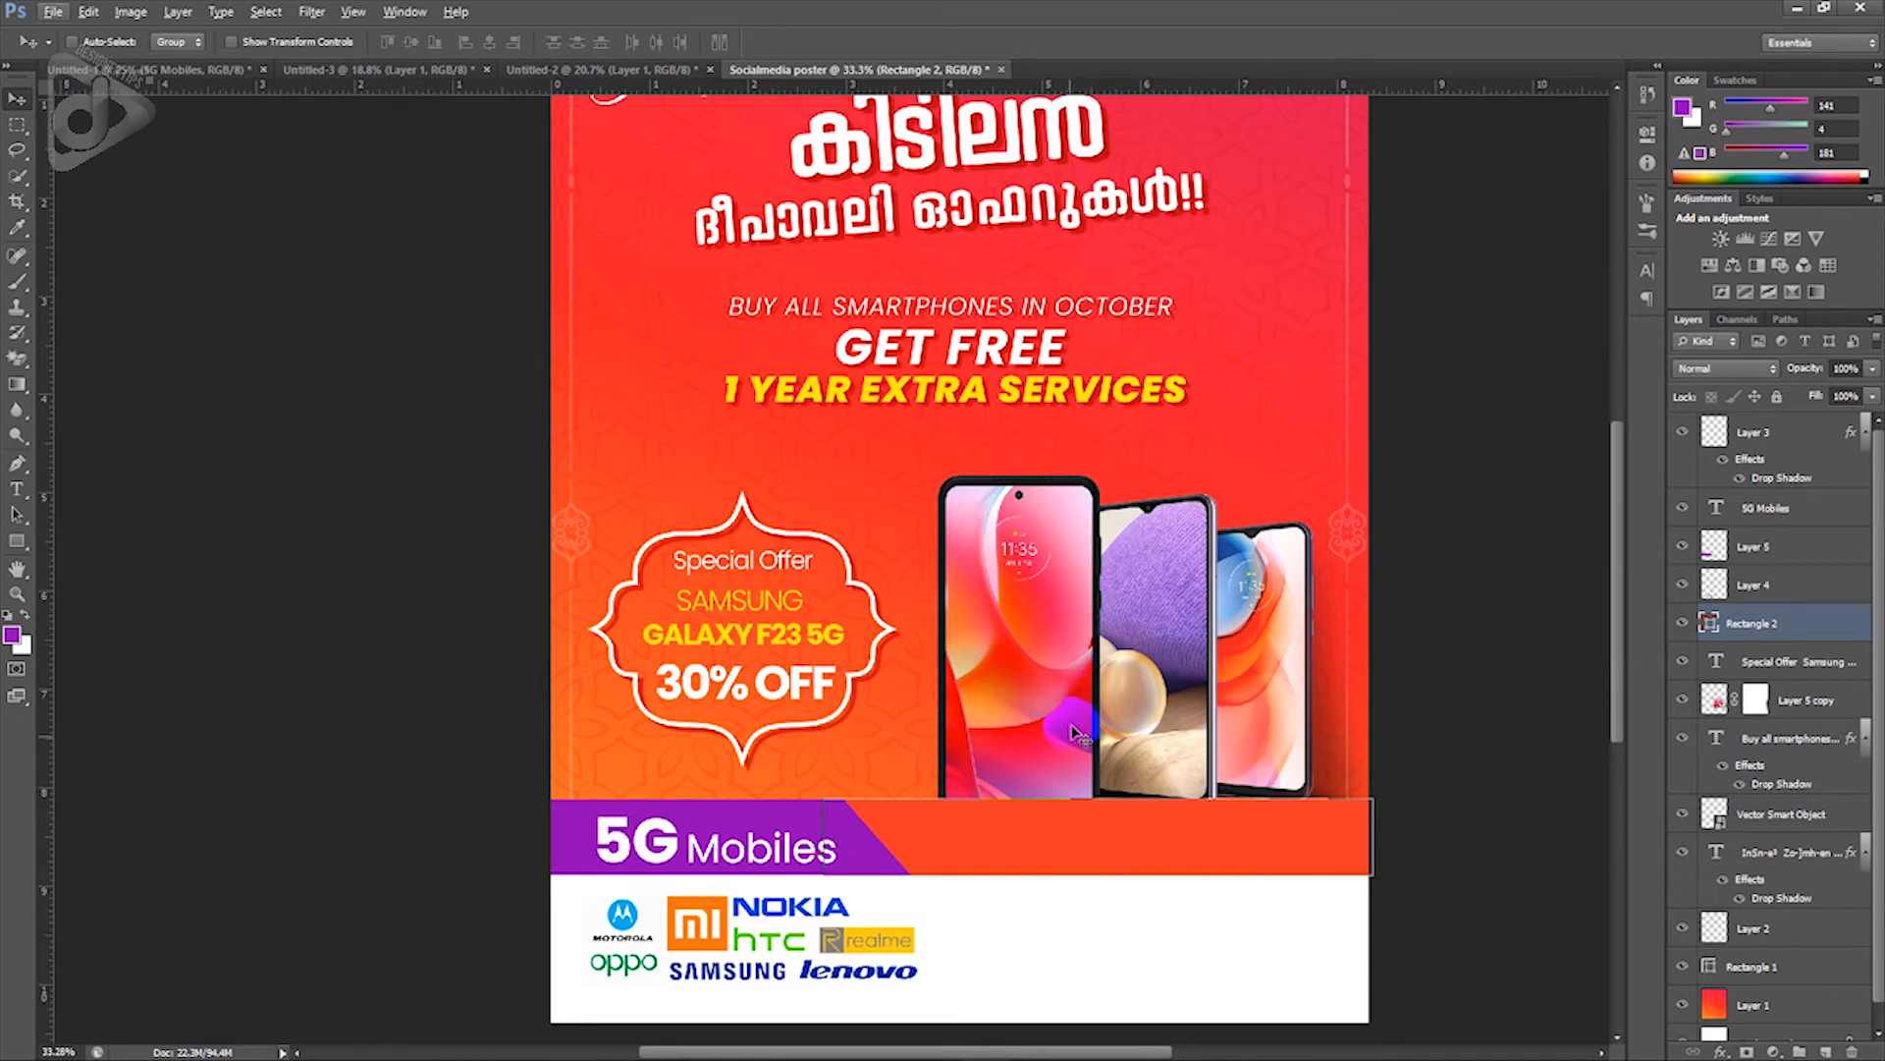
left_click(792, 814, "ctrl+shift")
key("ctrl+t")
left_click_drag(963, 795, 962, 802)
key("Return")
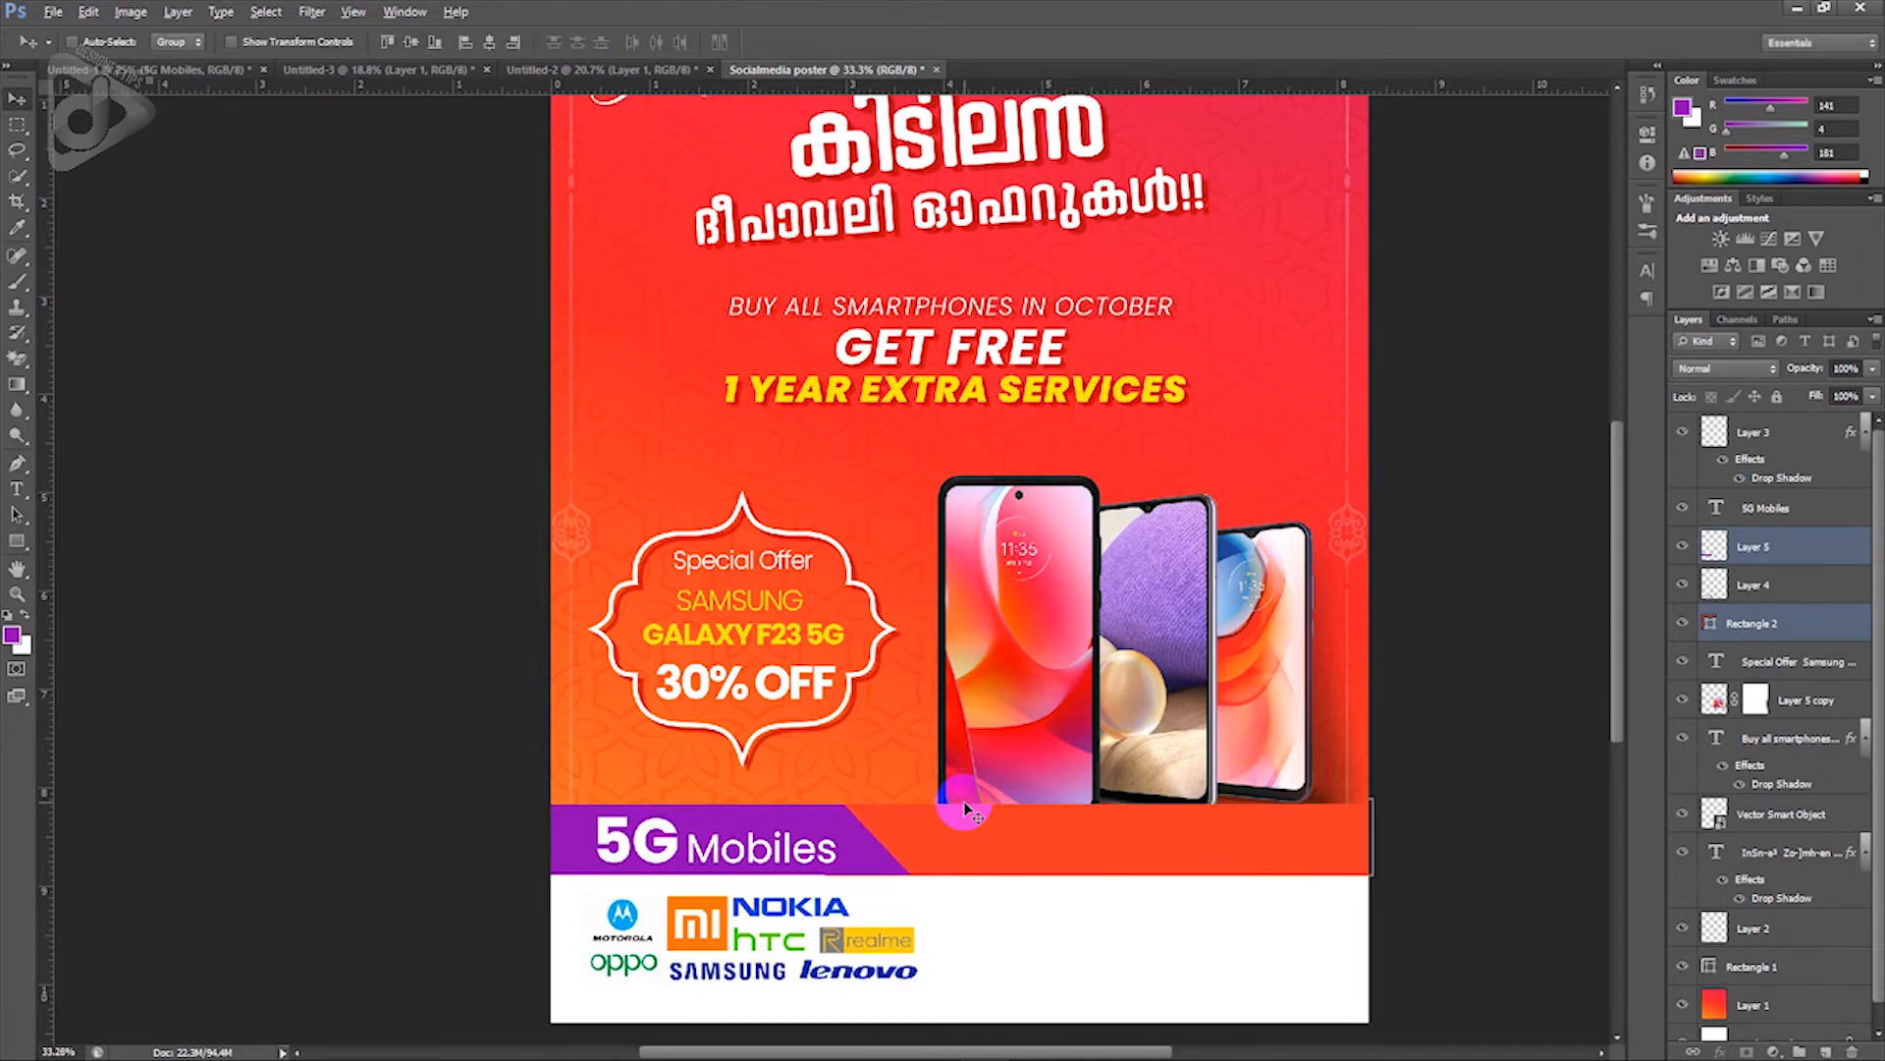
scroll(965, 808, "down", 1)
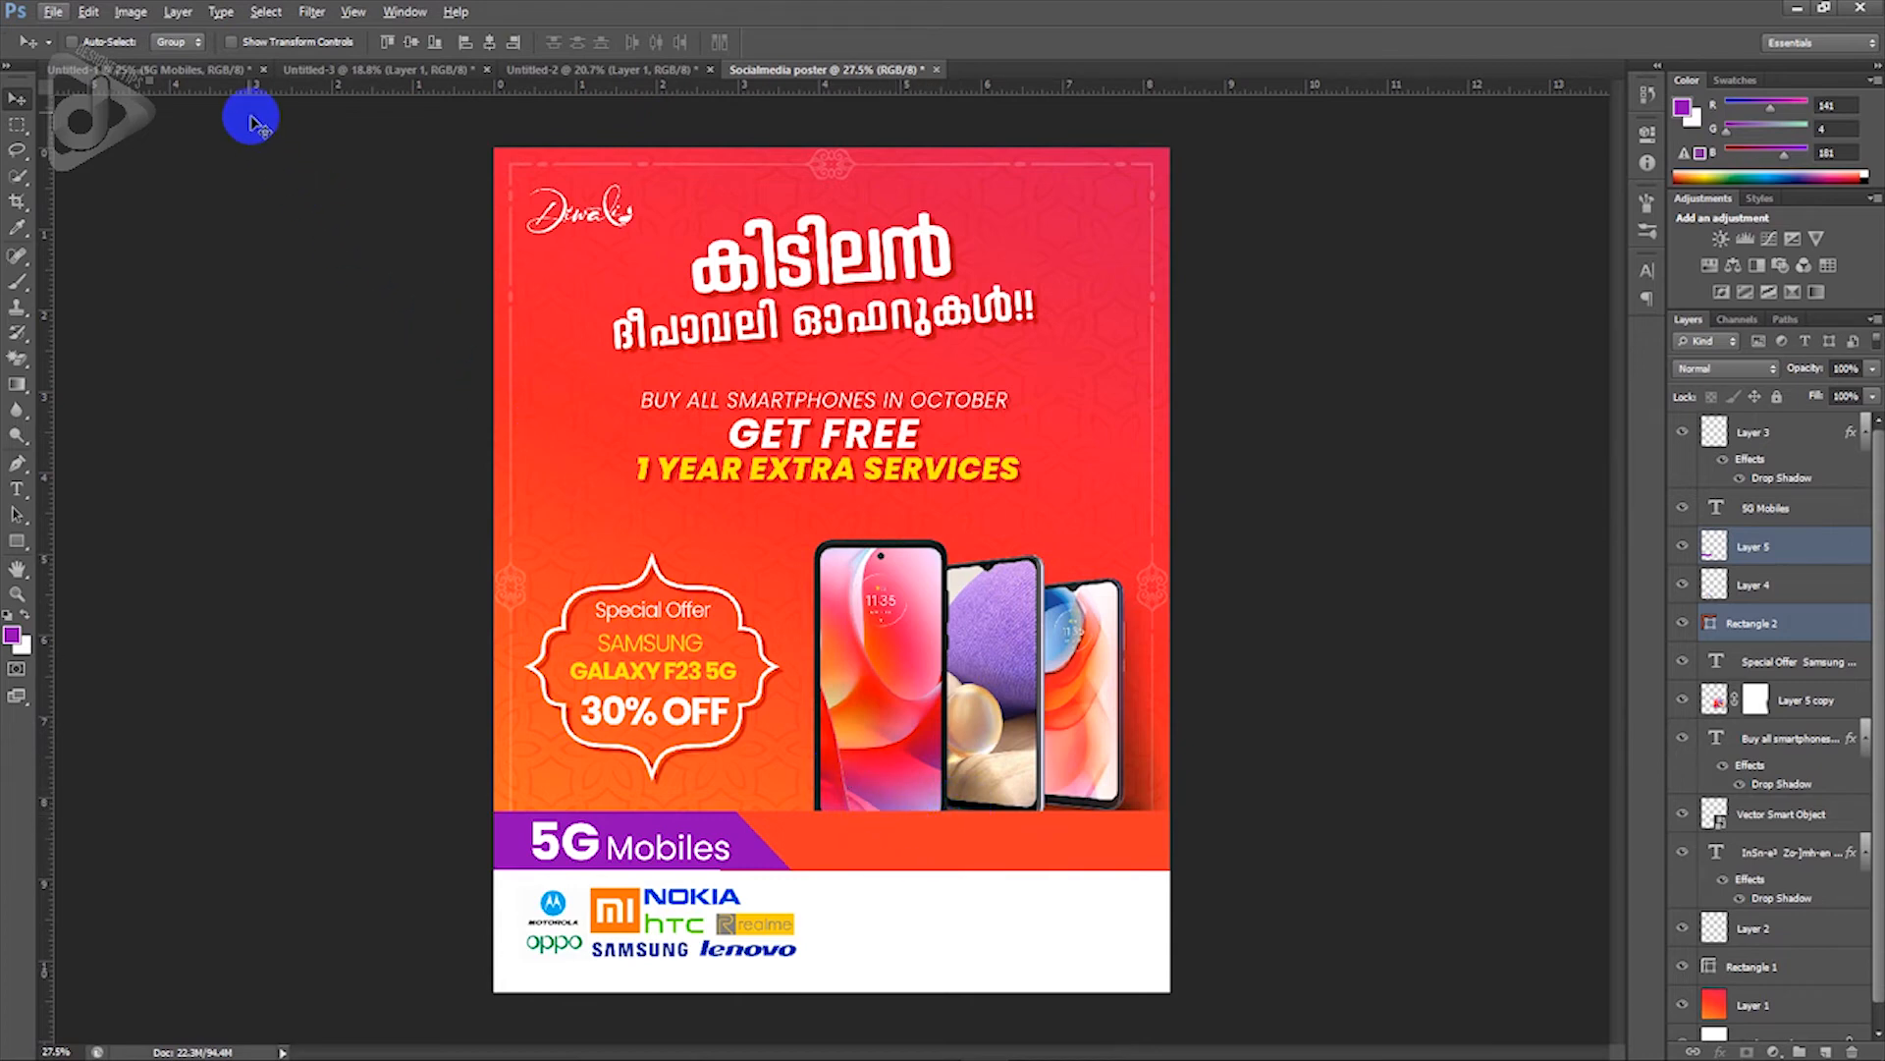
Step: Bring the phone-number text layer from the draft poster into the orange band
left_click(221, 69)
right_click(788, 634)
left_click(825, 639)
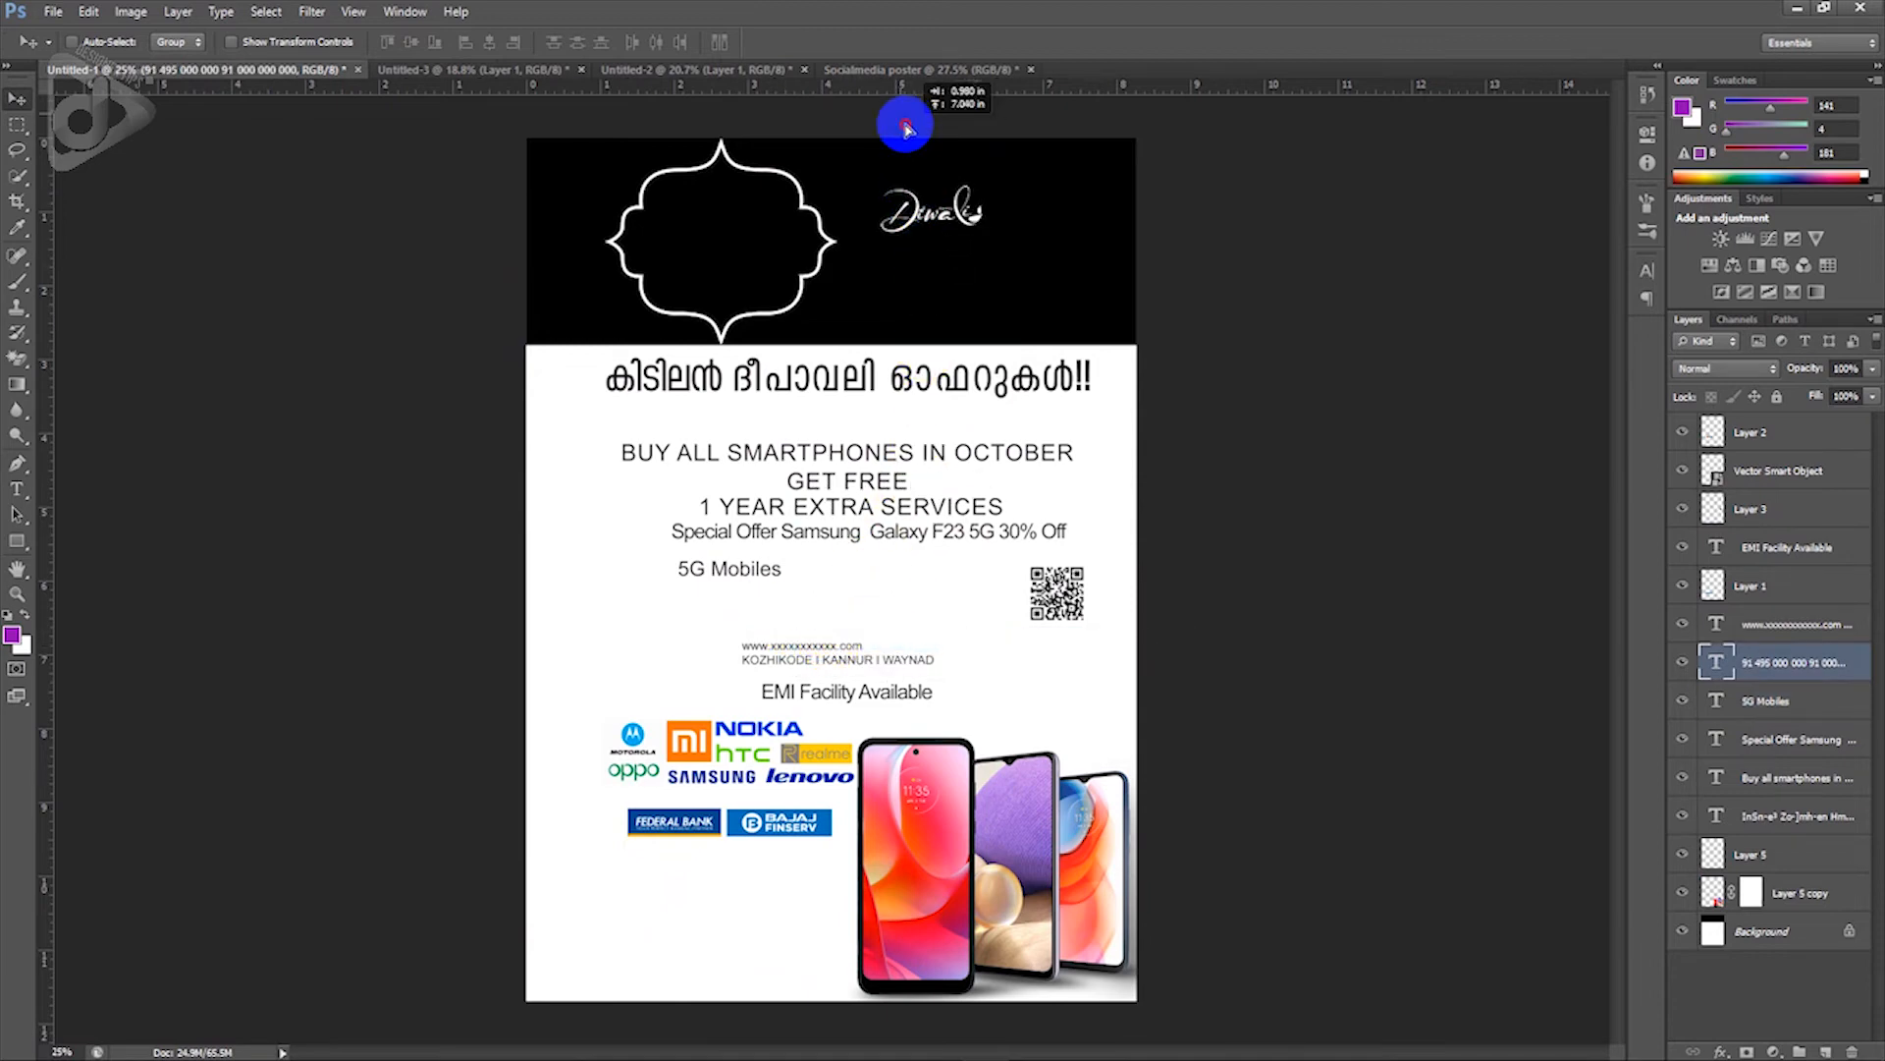
left_click(880, 70)
left_click_drag(880, 70, 918, 832)
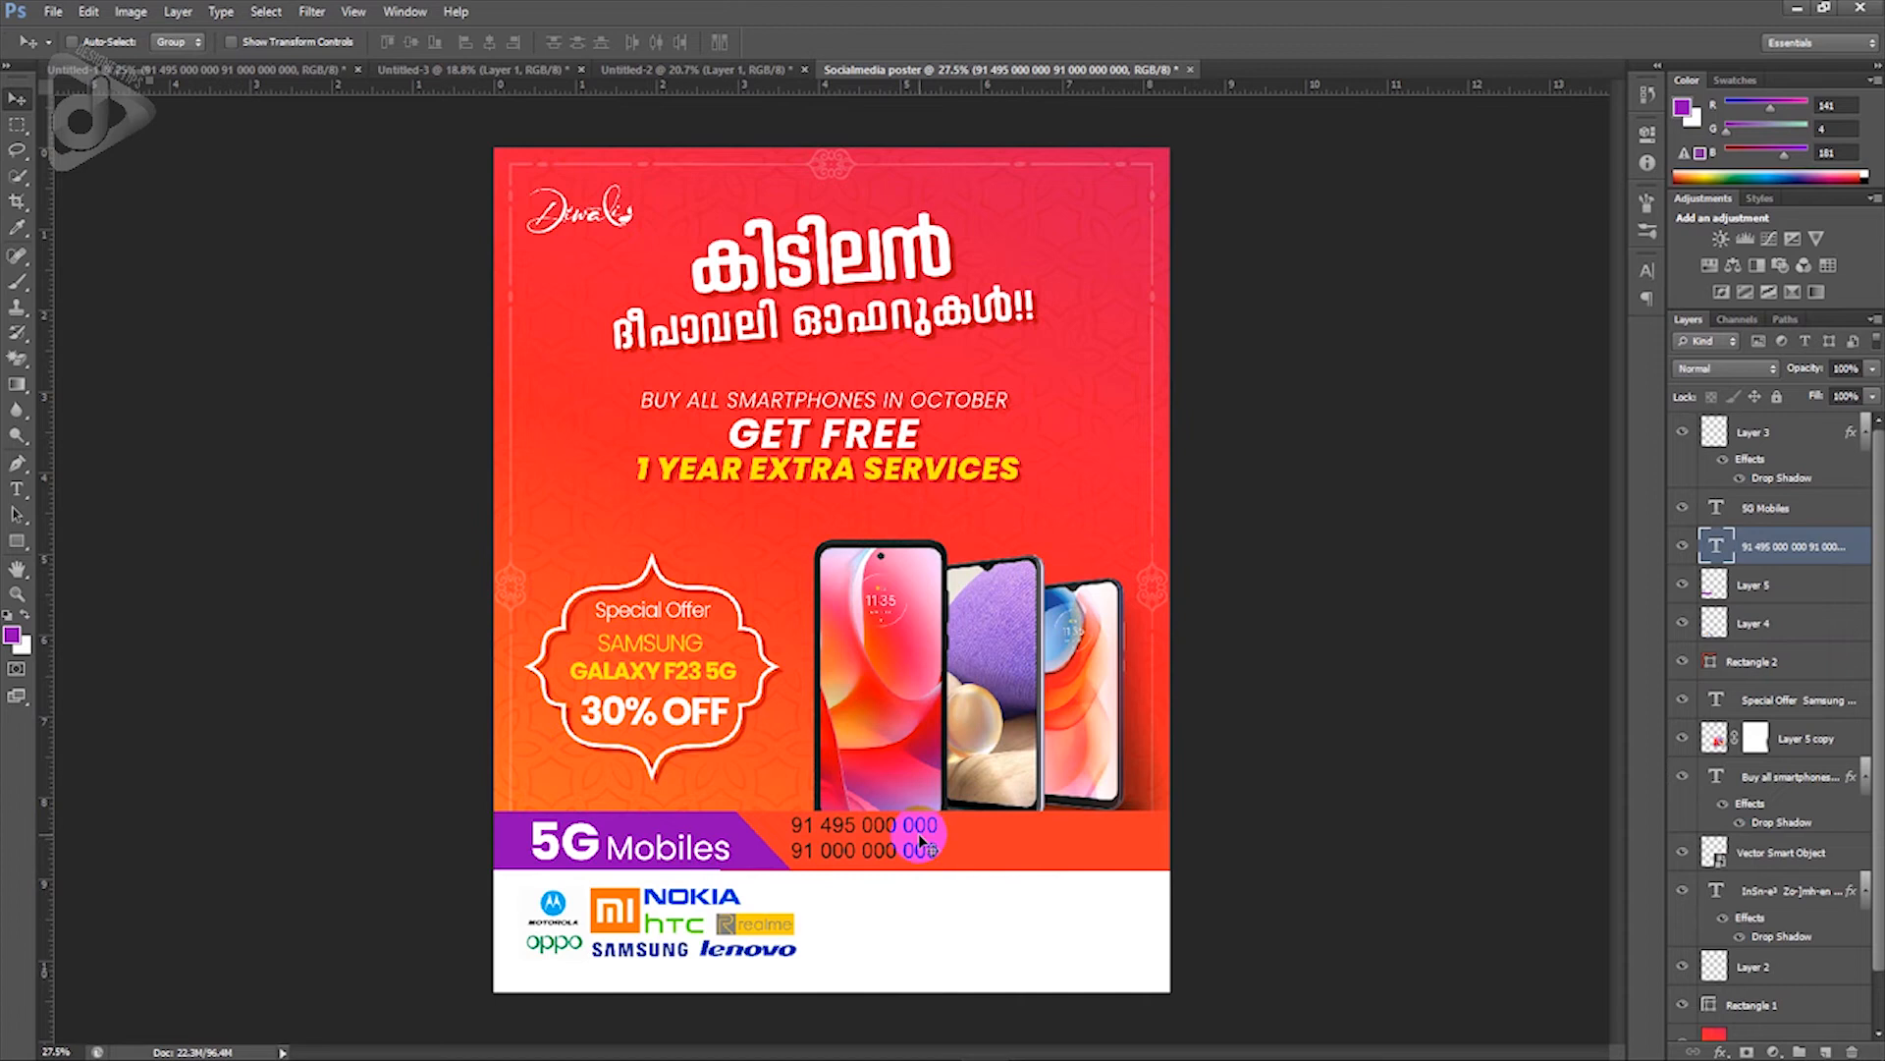
Step: Restyle the phone numbers as white Poppins at 13 pt and move them right and down
key("t")
left_click(889, 850)
key("ctrl+a")
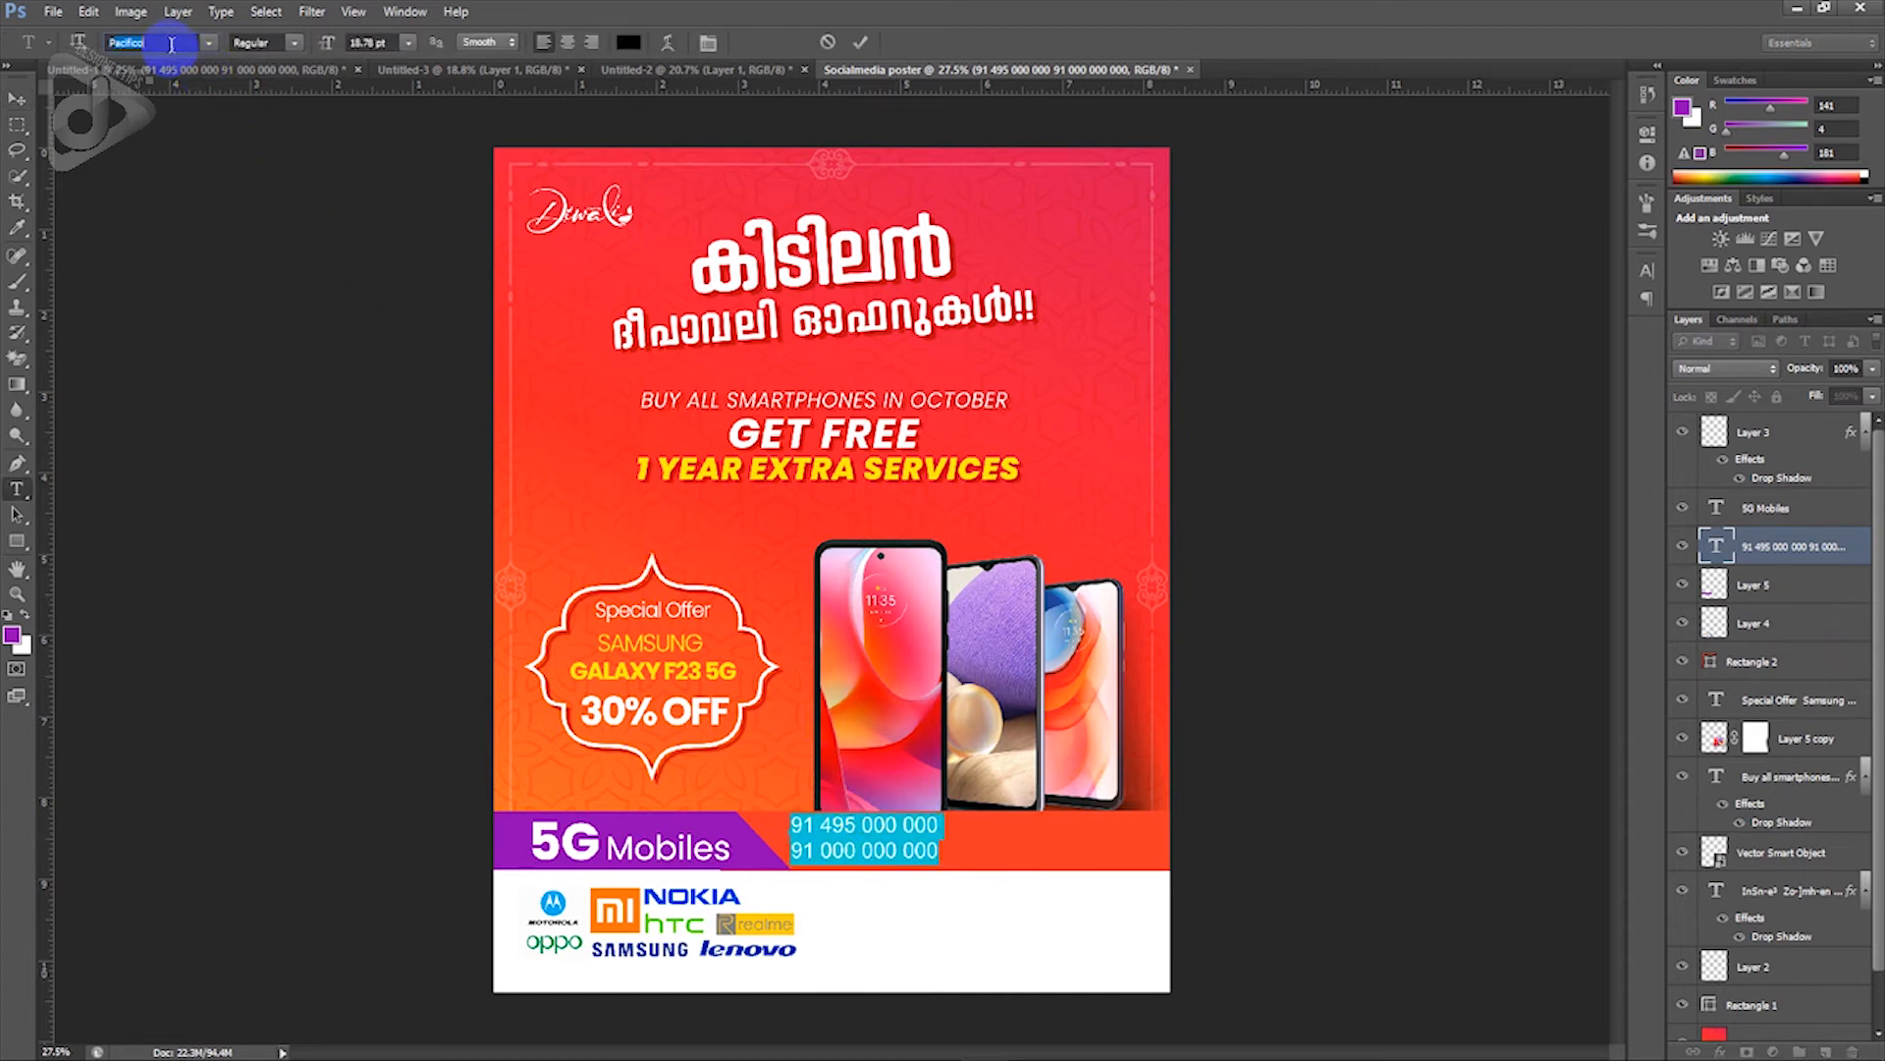
key("Return")
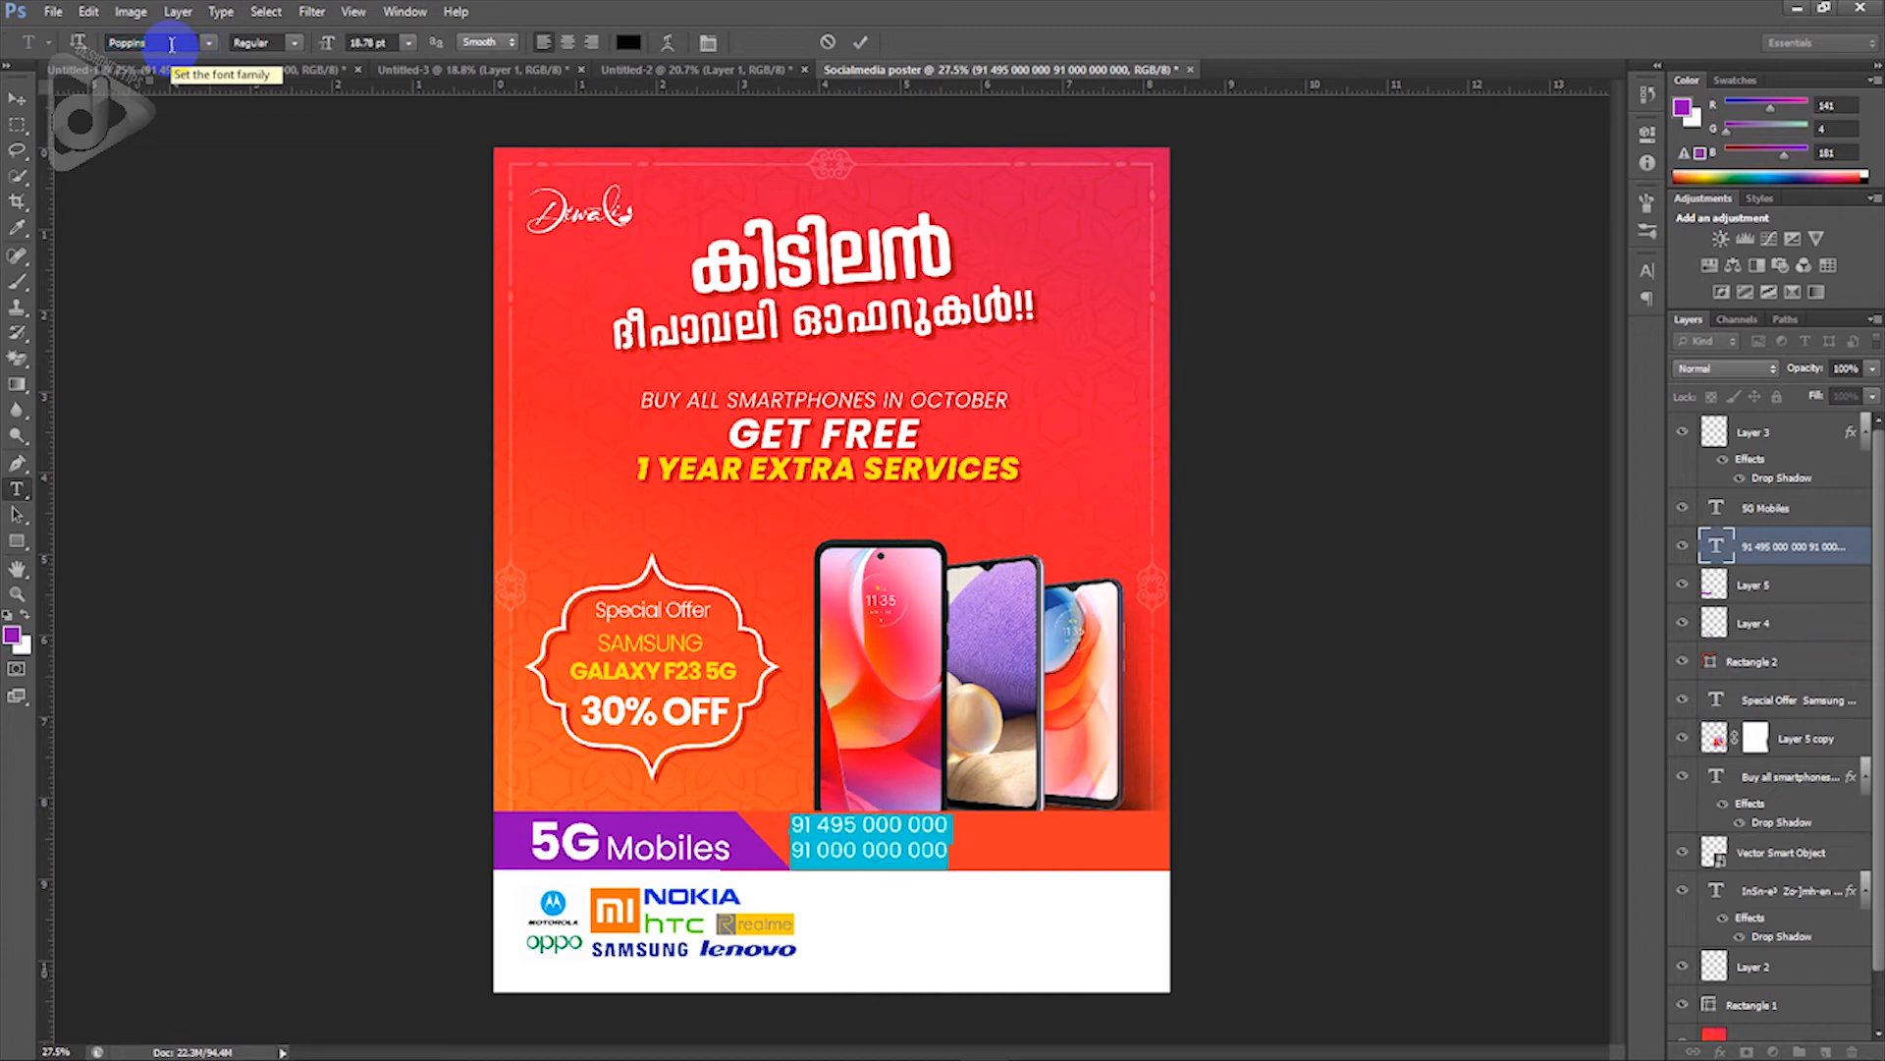
left_click(628, 42)
left_click_drag(1444, 393, 1401, 282)
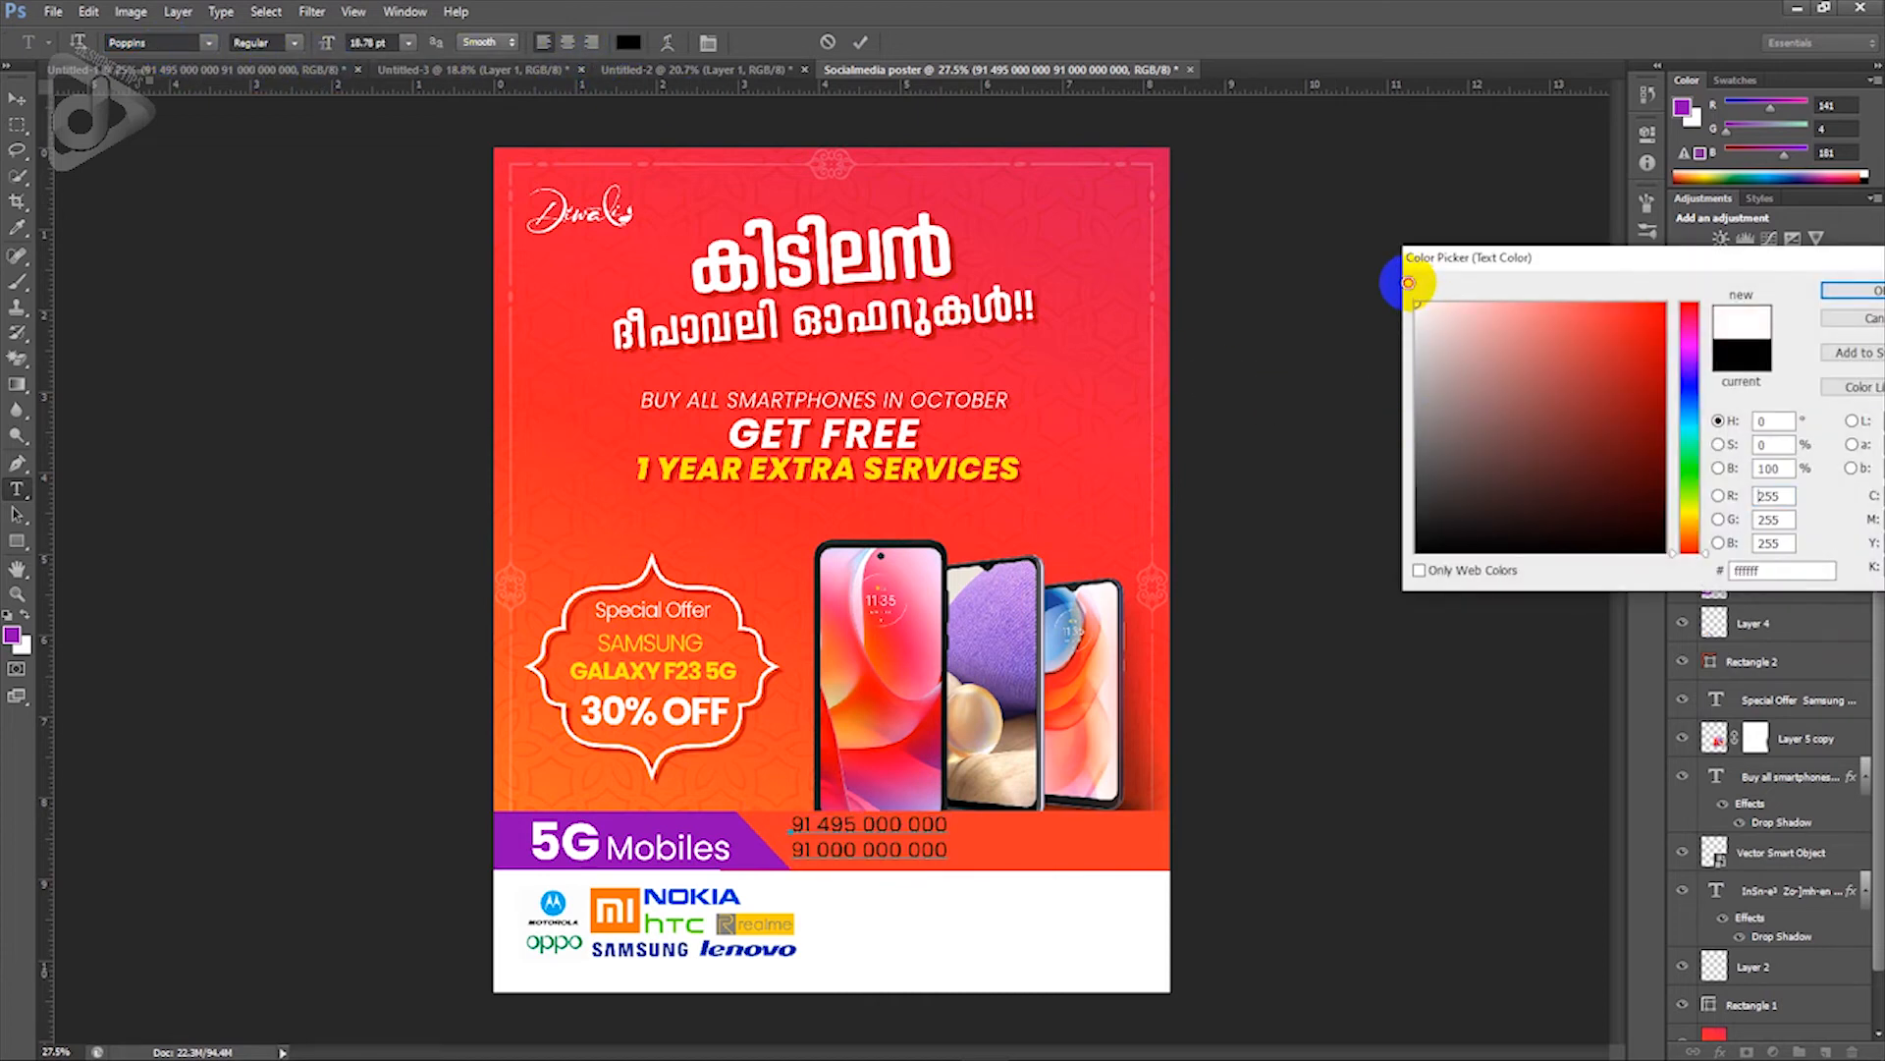
left_click(1832, 290)
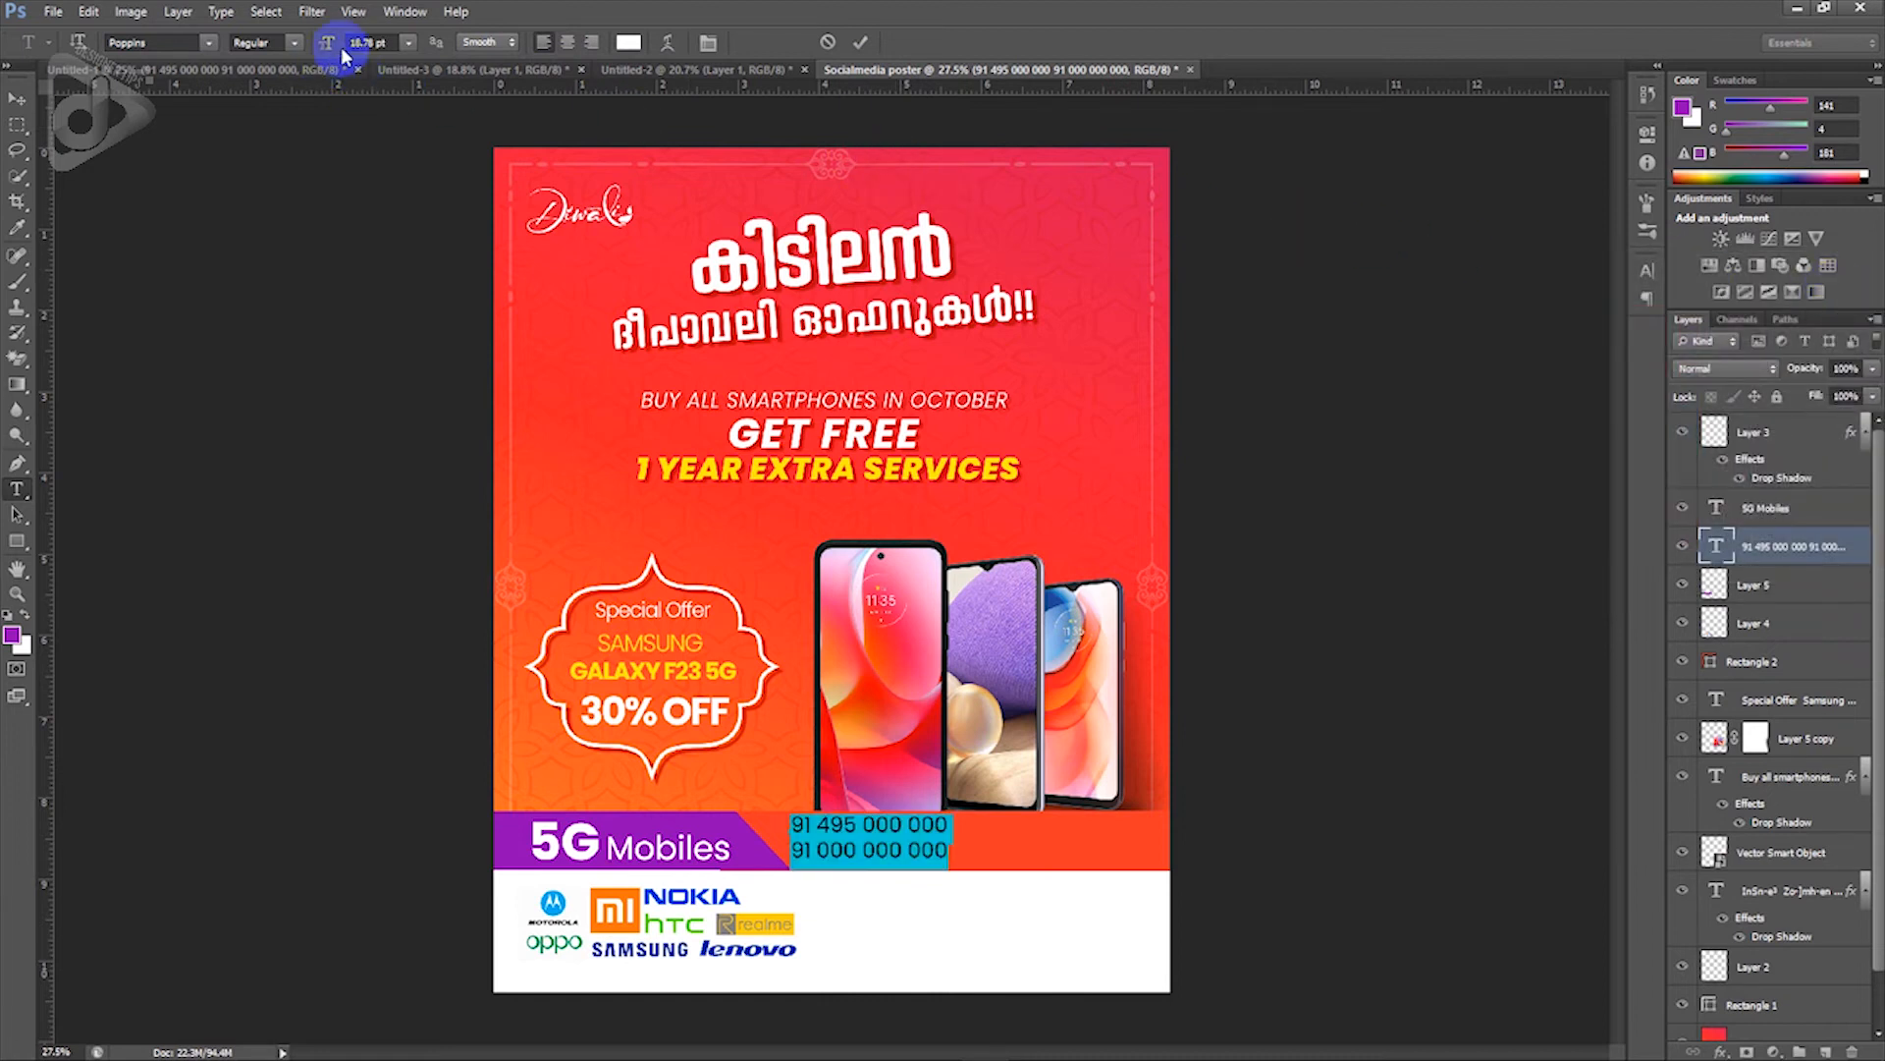
left_click(397, 42)
type("13")
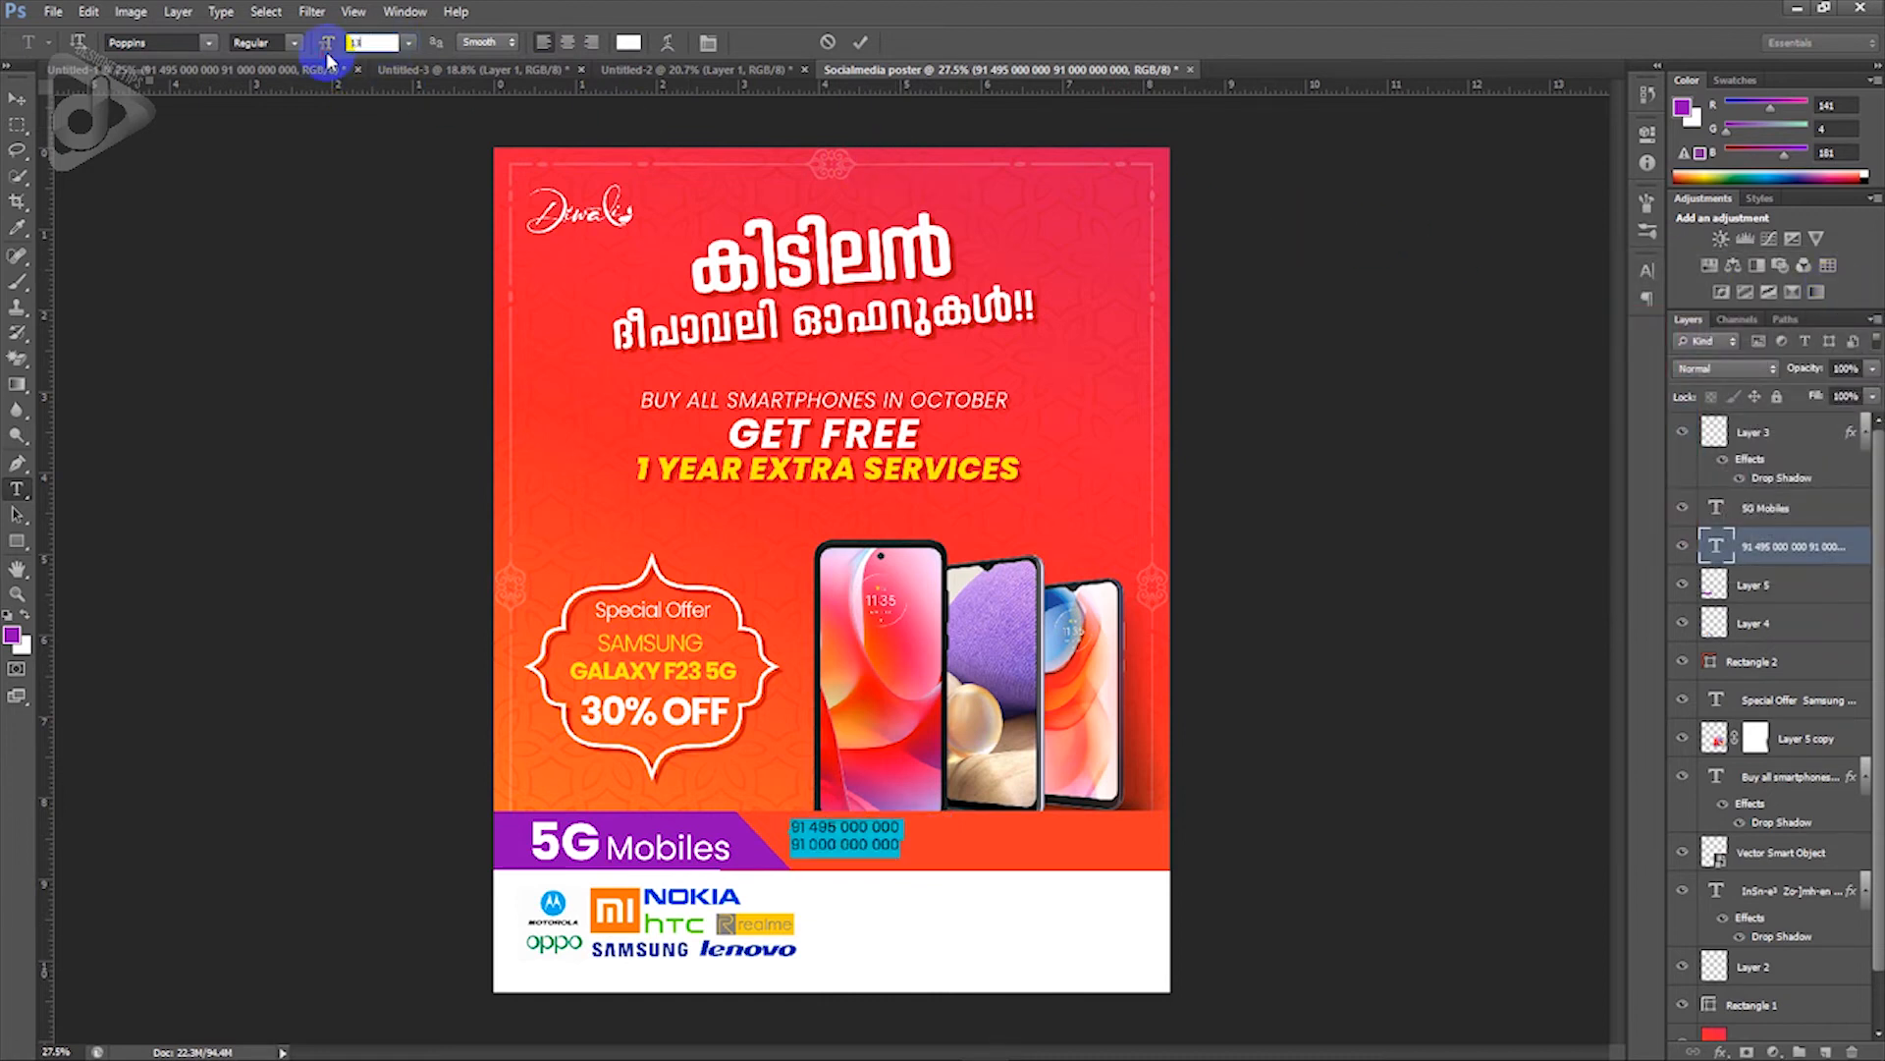
left_click(17, 99)
left_click_drag(820, 847, 838, 853)
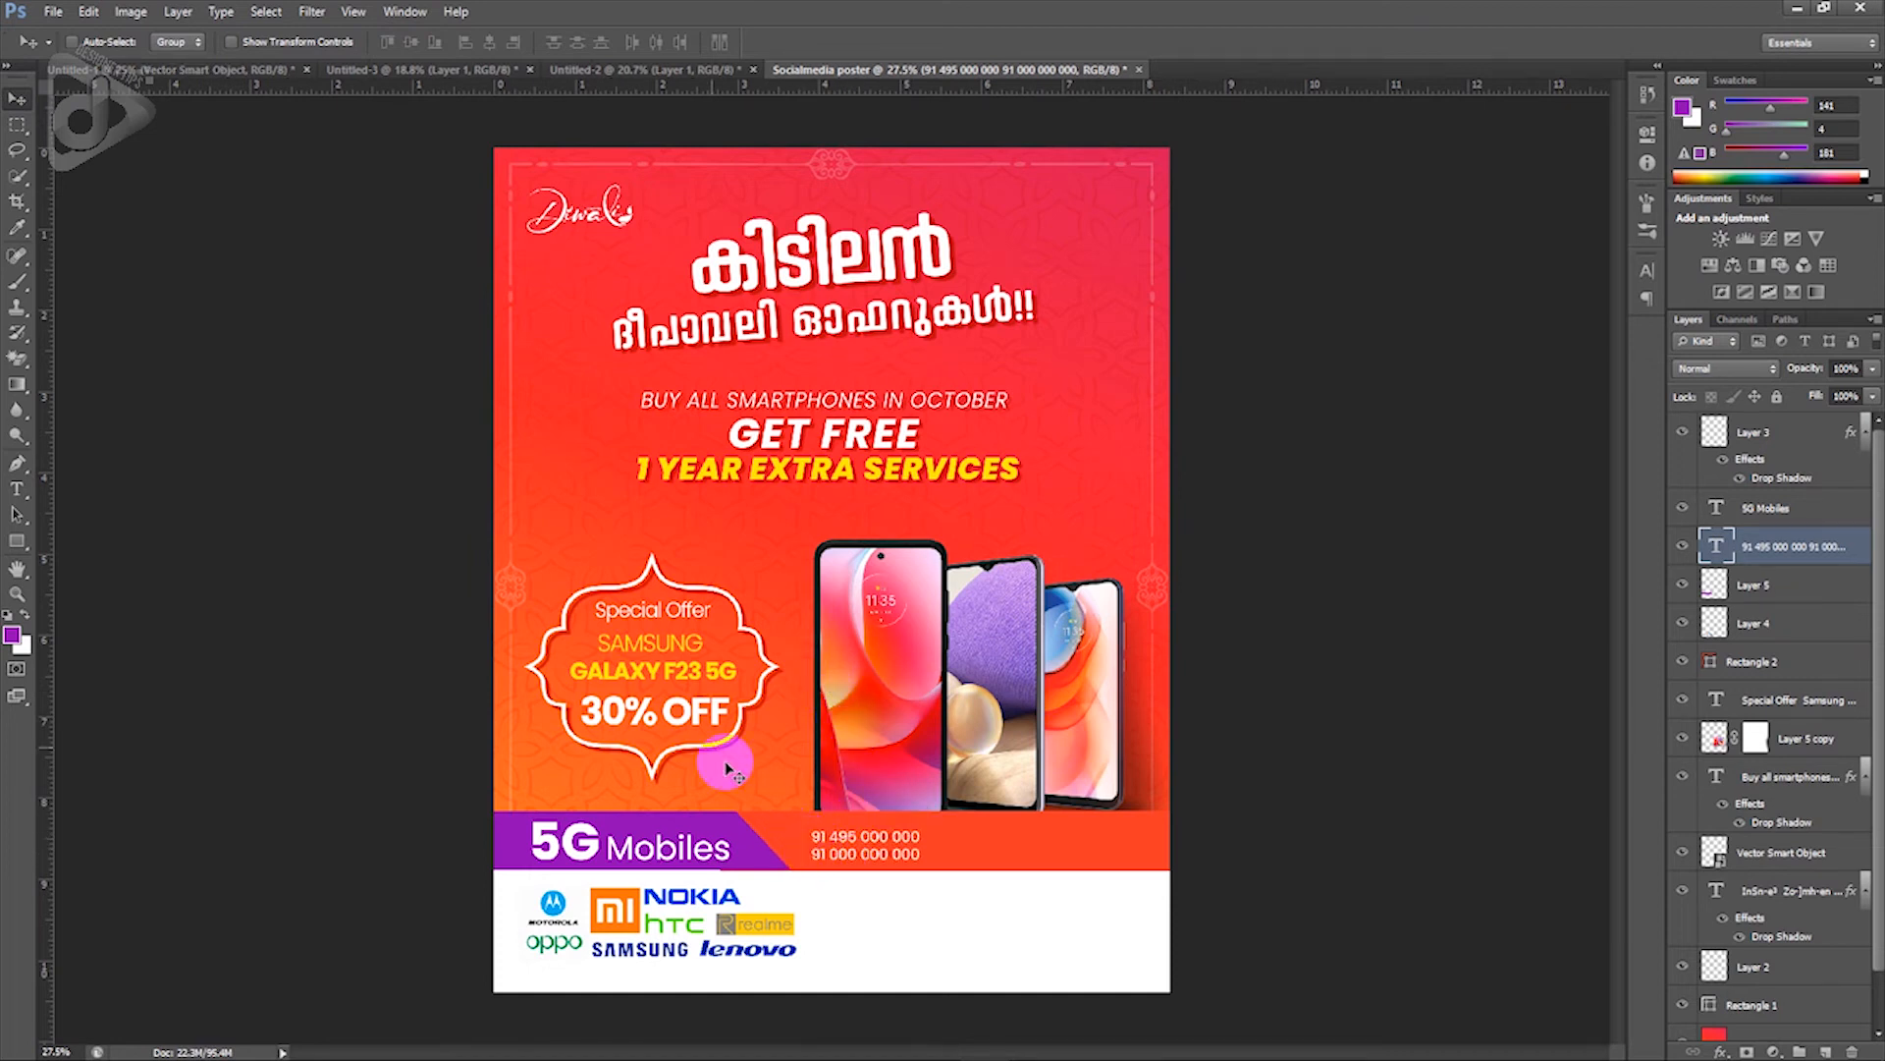
Step: Bring the white phone icon beside the phone numbers, then nudge both up and right
left_click(221, 70)
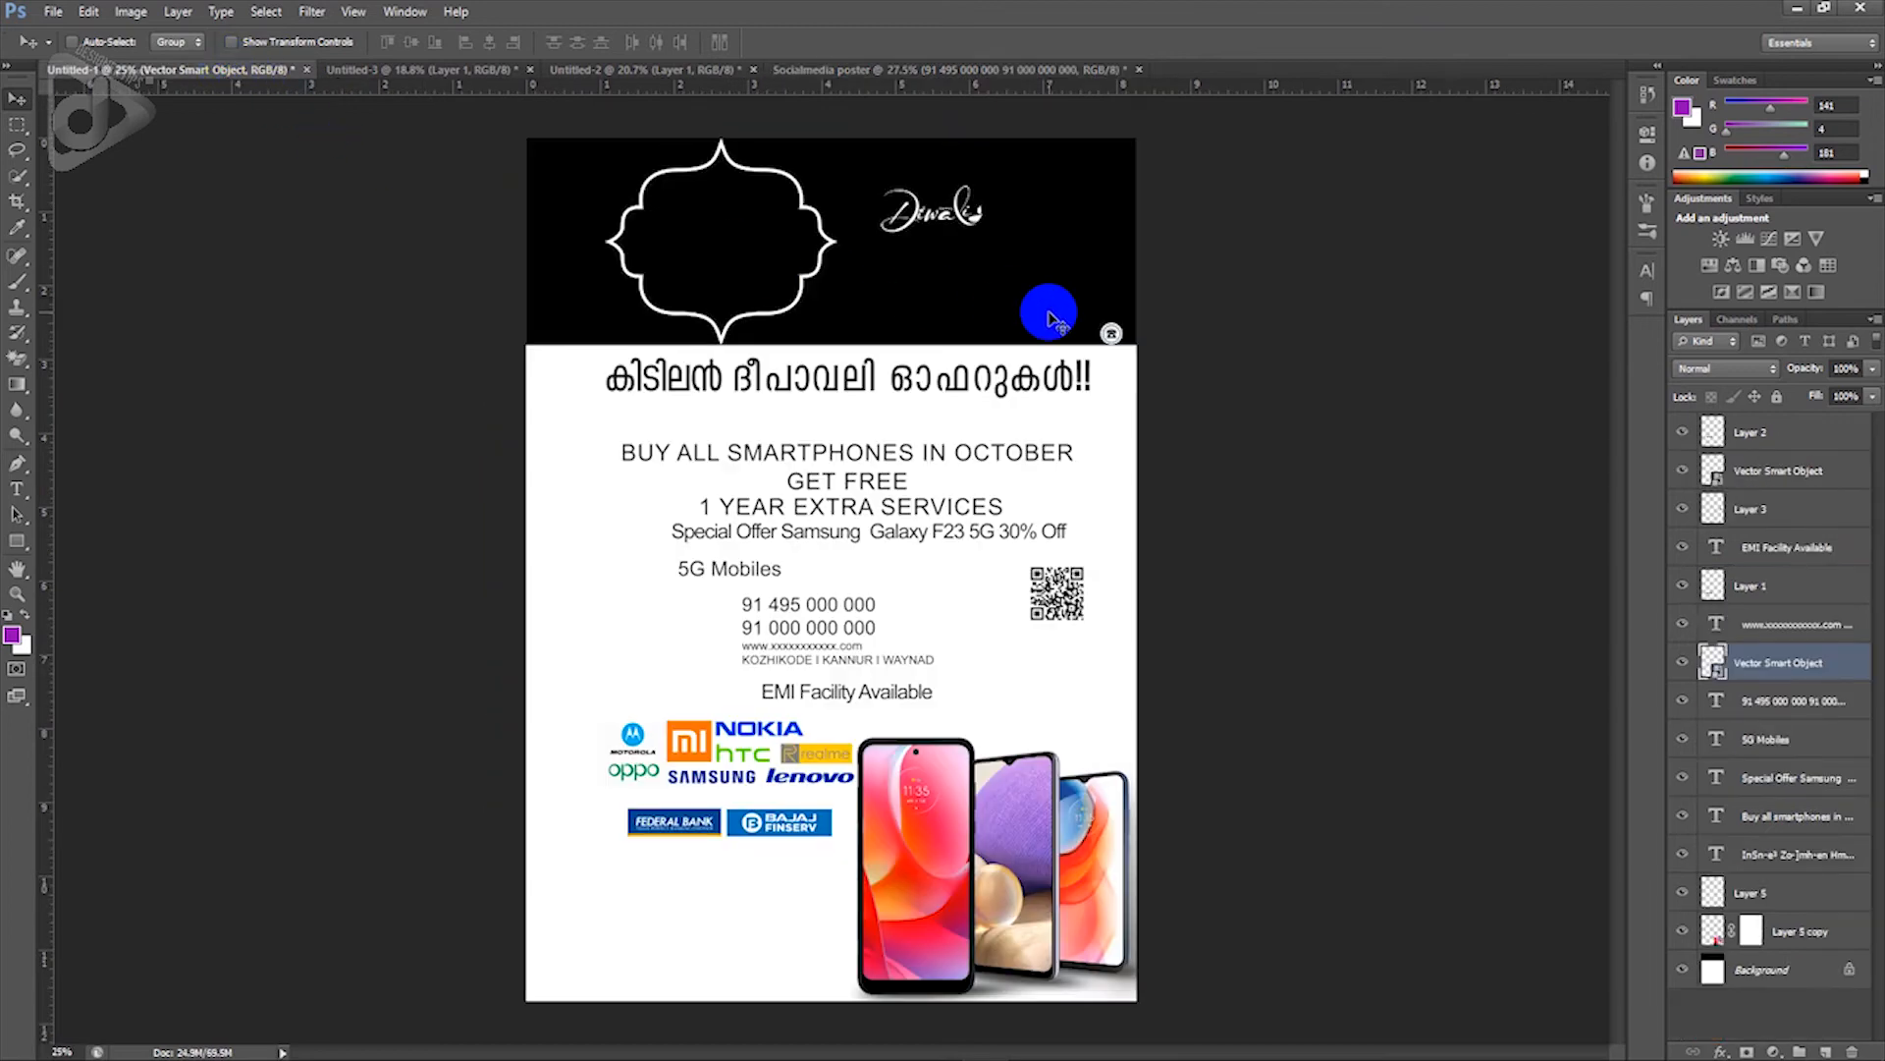
right_click(1111, 334)
left_click(1130, 353)
left_click_drag(1131, 354, 845, 856)
key("Left")
key("Left")
key("Left")
key("Left")
key("Left")
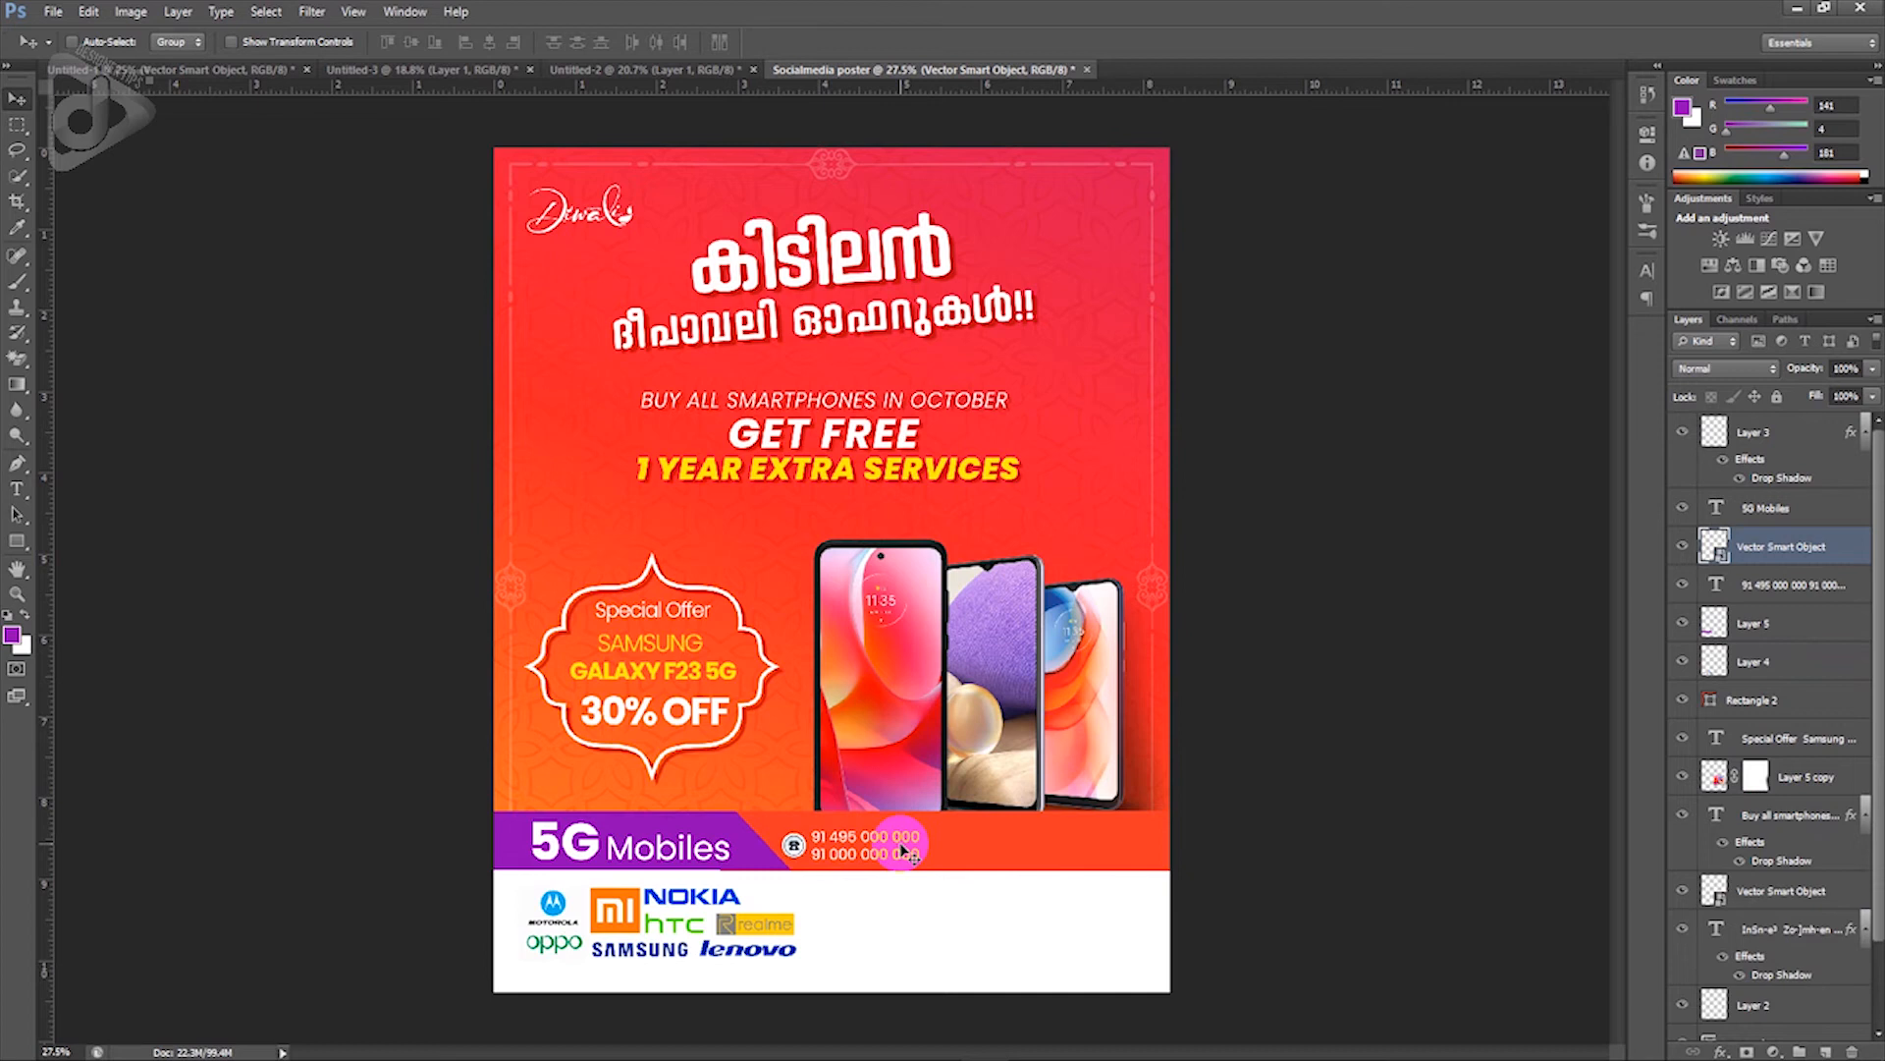
left_click(904, 860, "ctrl+shift")
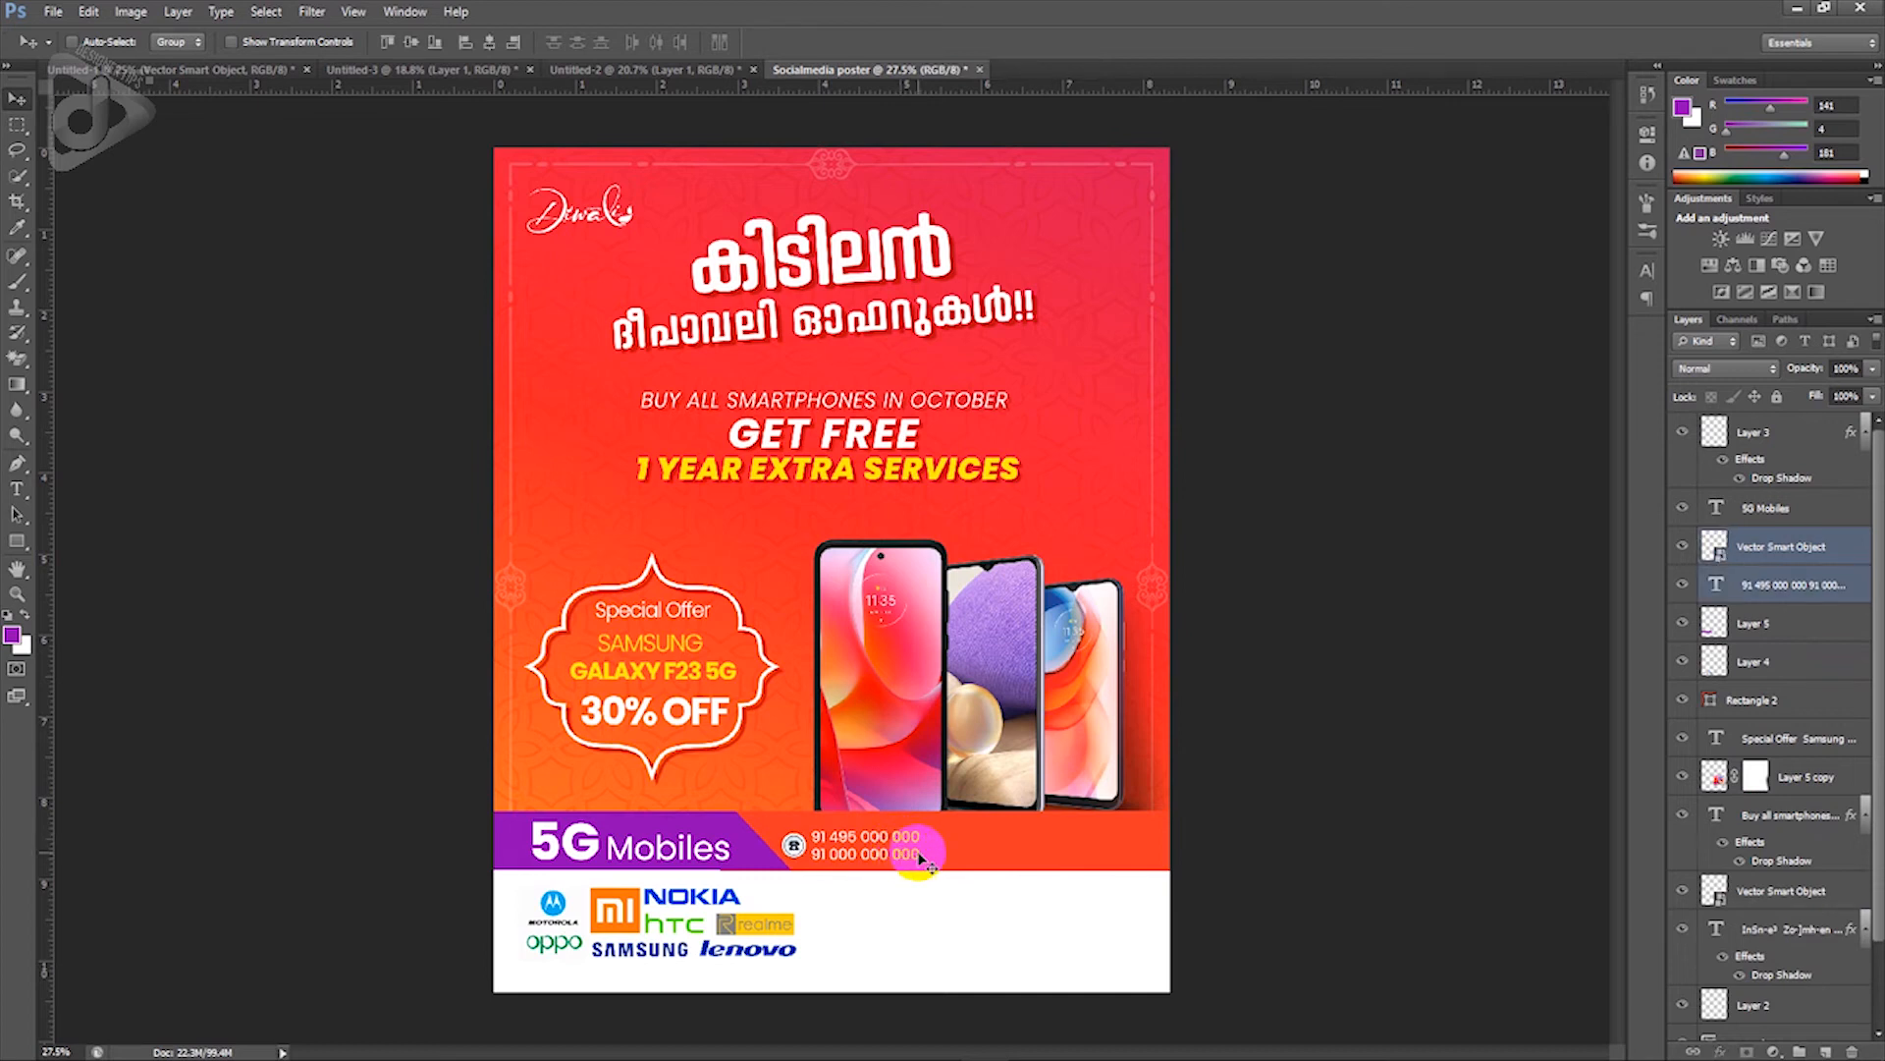
key("shift+Right")
key("shift+Right")
key("shift+Right")
key("shift+Right")
key("shift+Up")
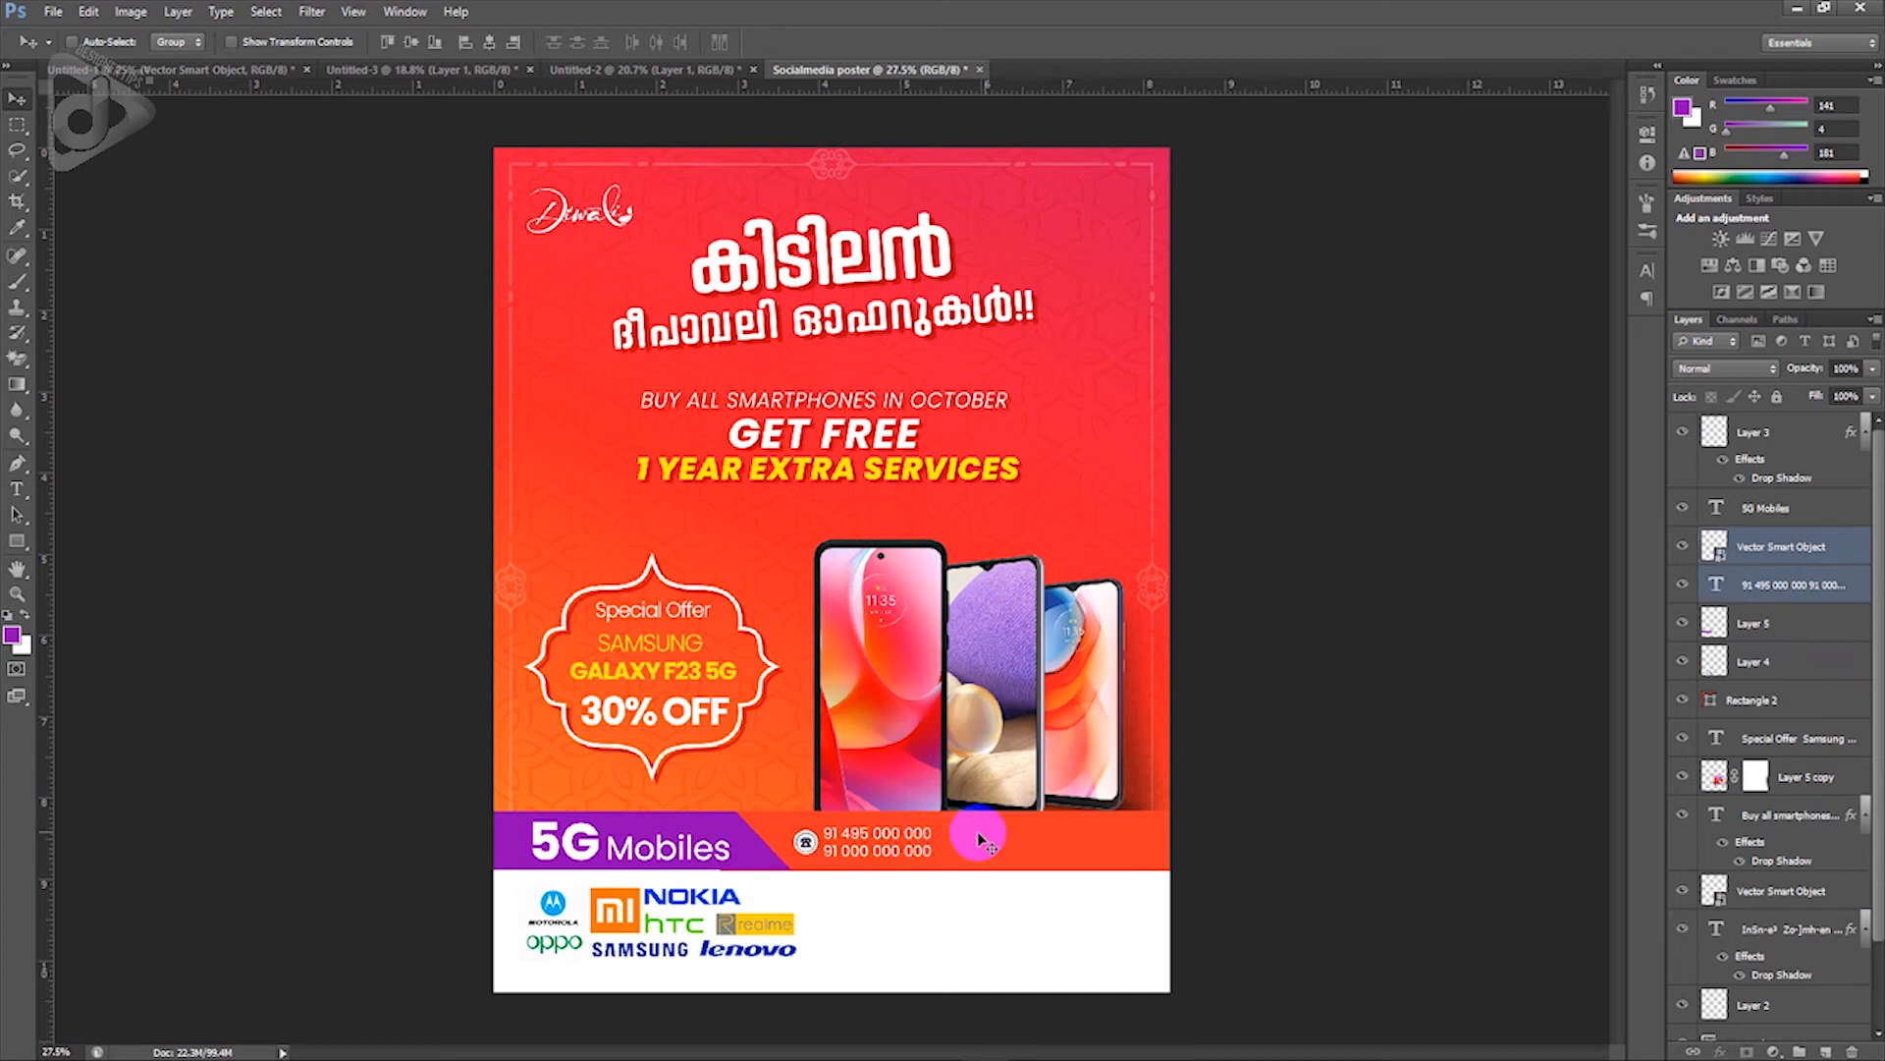
Step: Bring the website and town-names text layer from the draft onto the orange footer
left_click(220, 73)
right_click(862, 660)
left_click(892, 664)
left_click_drag(892, 664, 1110, 846)
Step: Set the website and KOZHIKODE I KANNUR I WAYNAD text to white Poppins and nudge it left
key("t")
left_click(1076, 845)
key("ctrl+a")
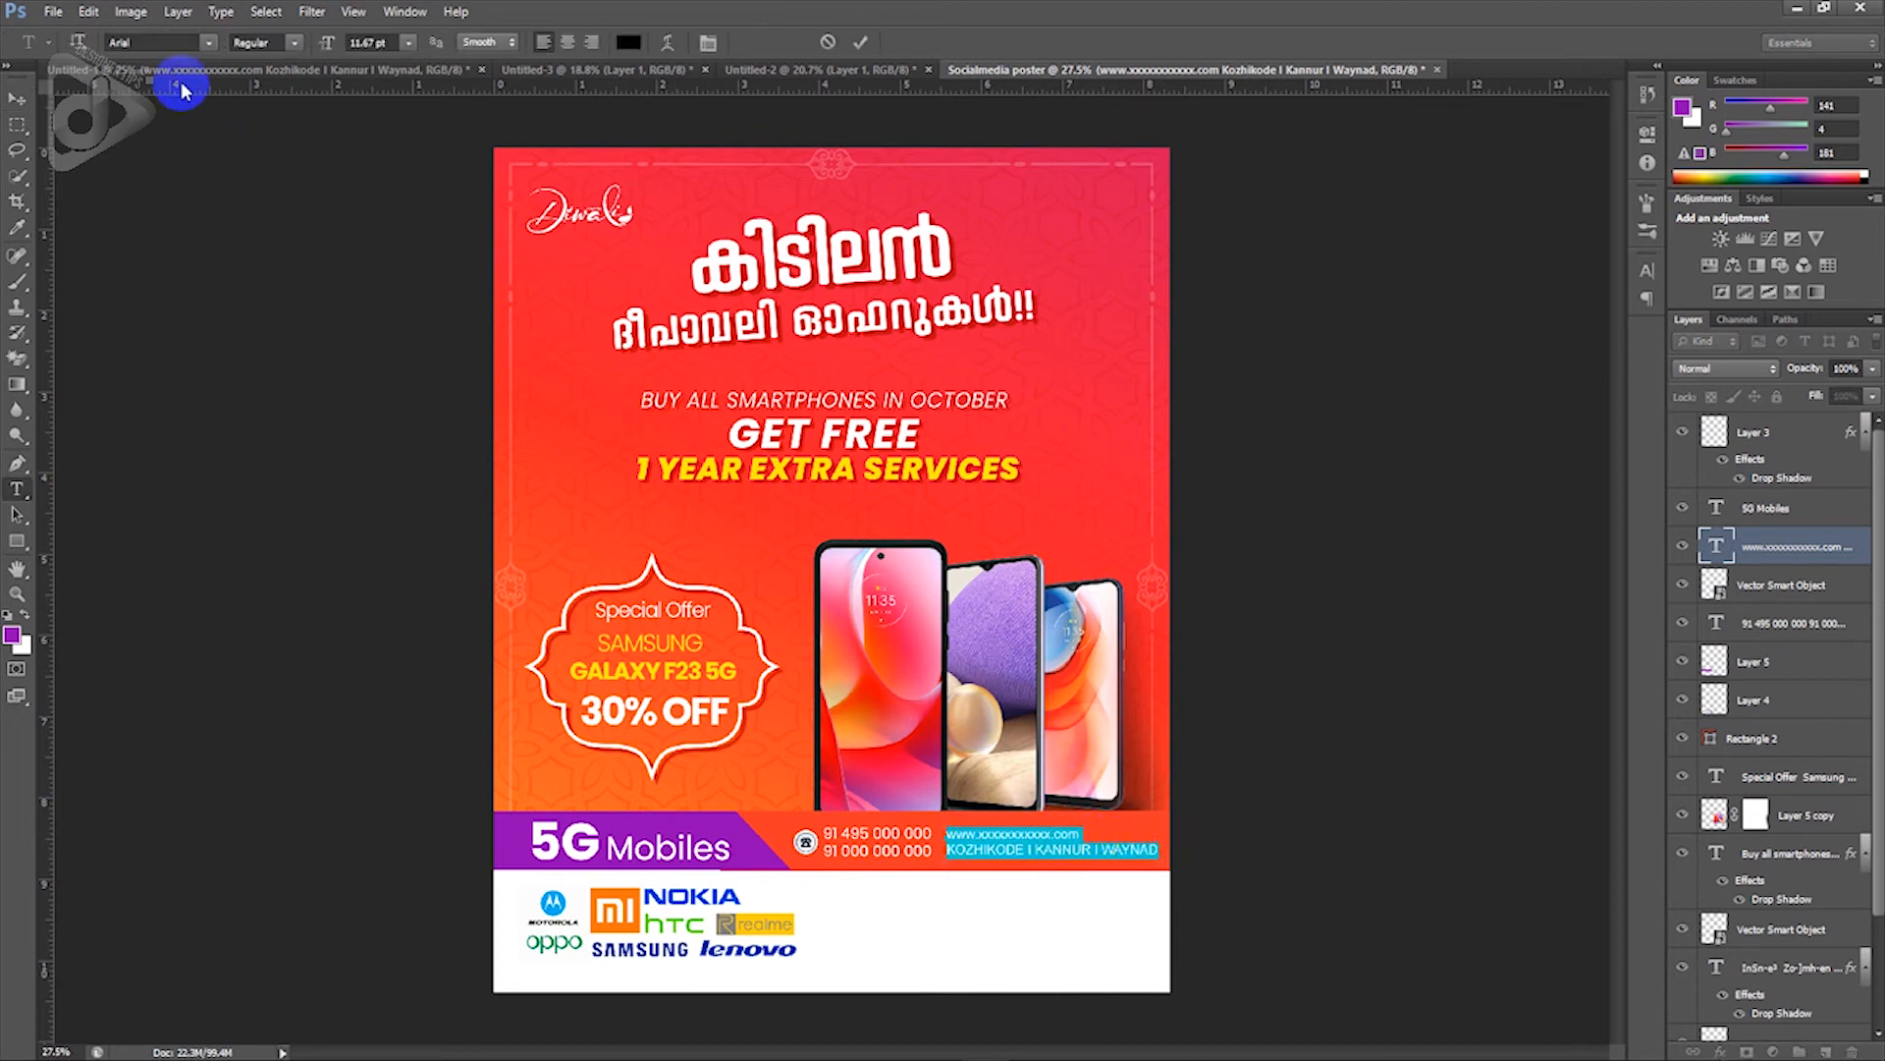
type("Poppins")
left_click(629, 43)
left_click_drag(1491, 376, 1378, 276)
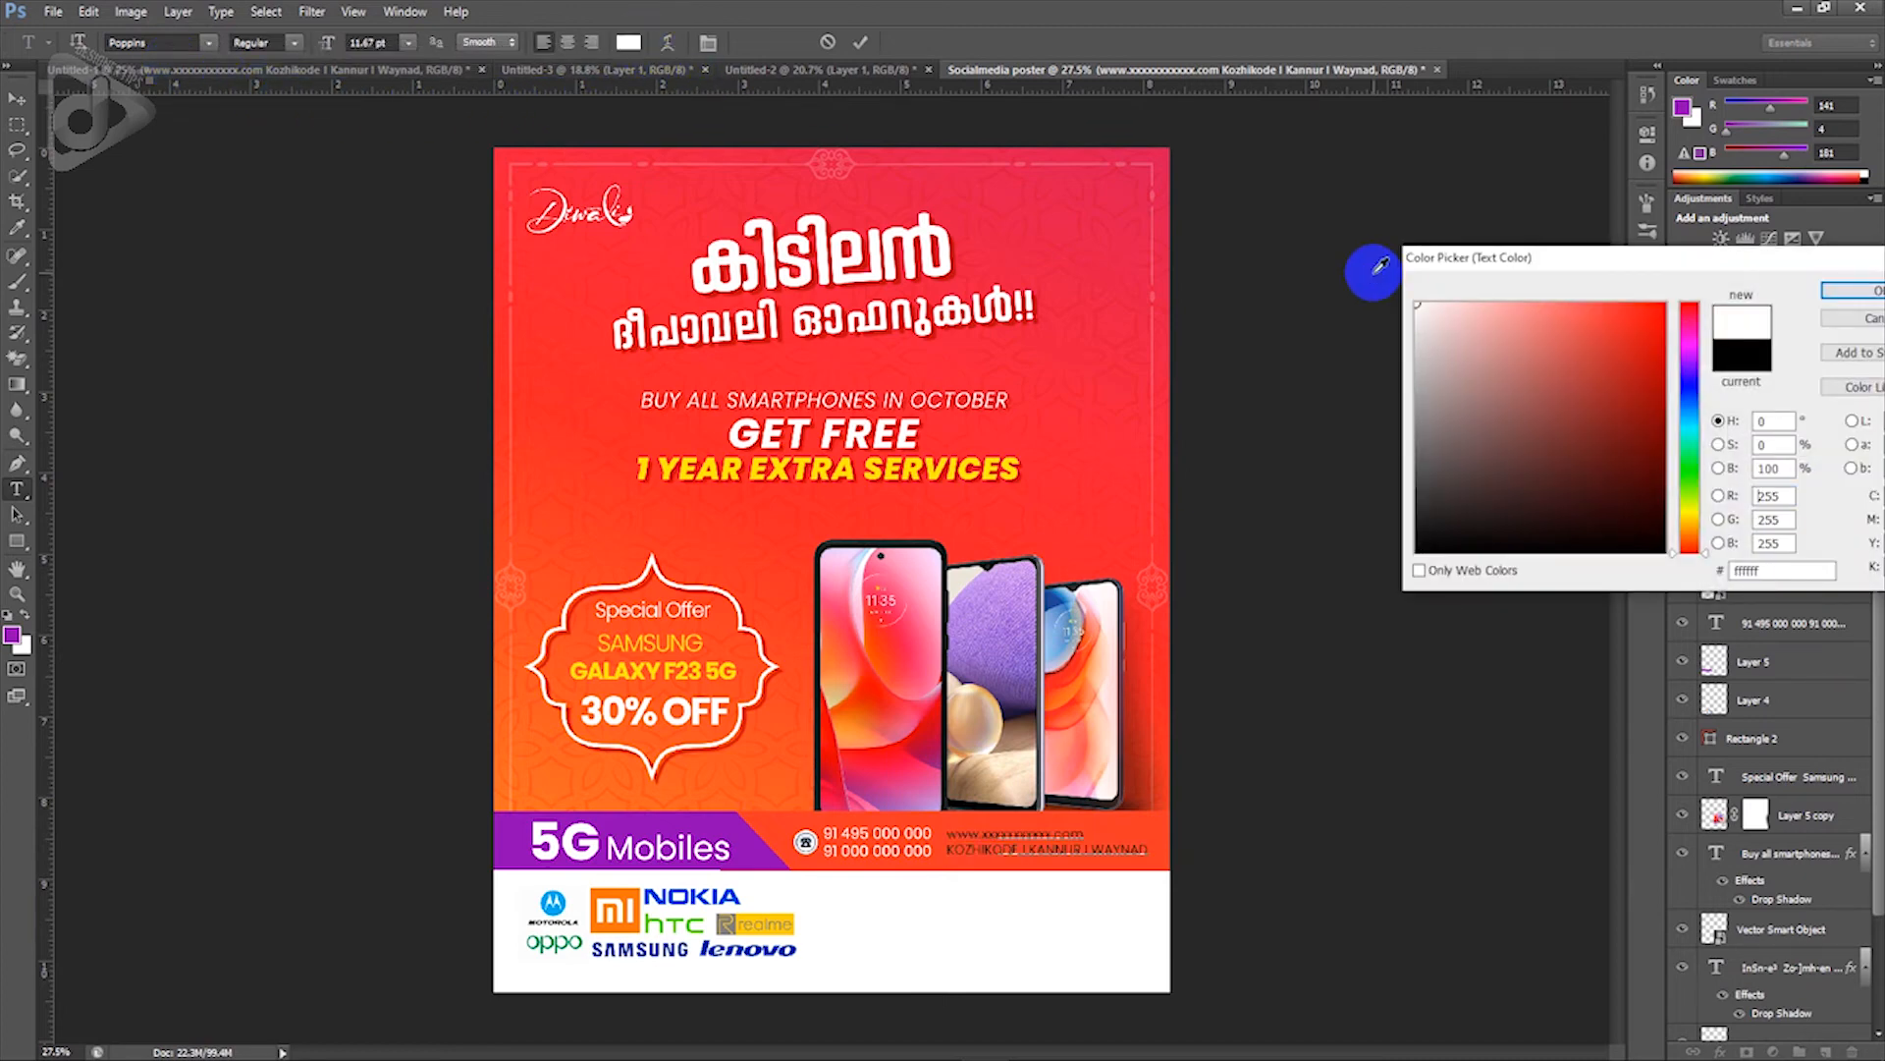
key("Return")
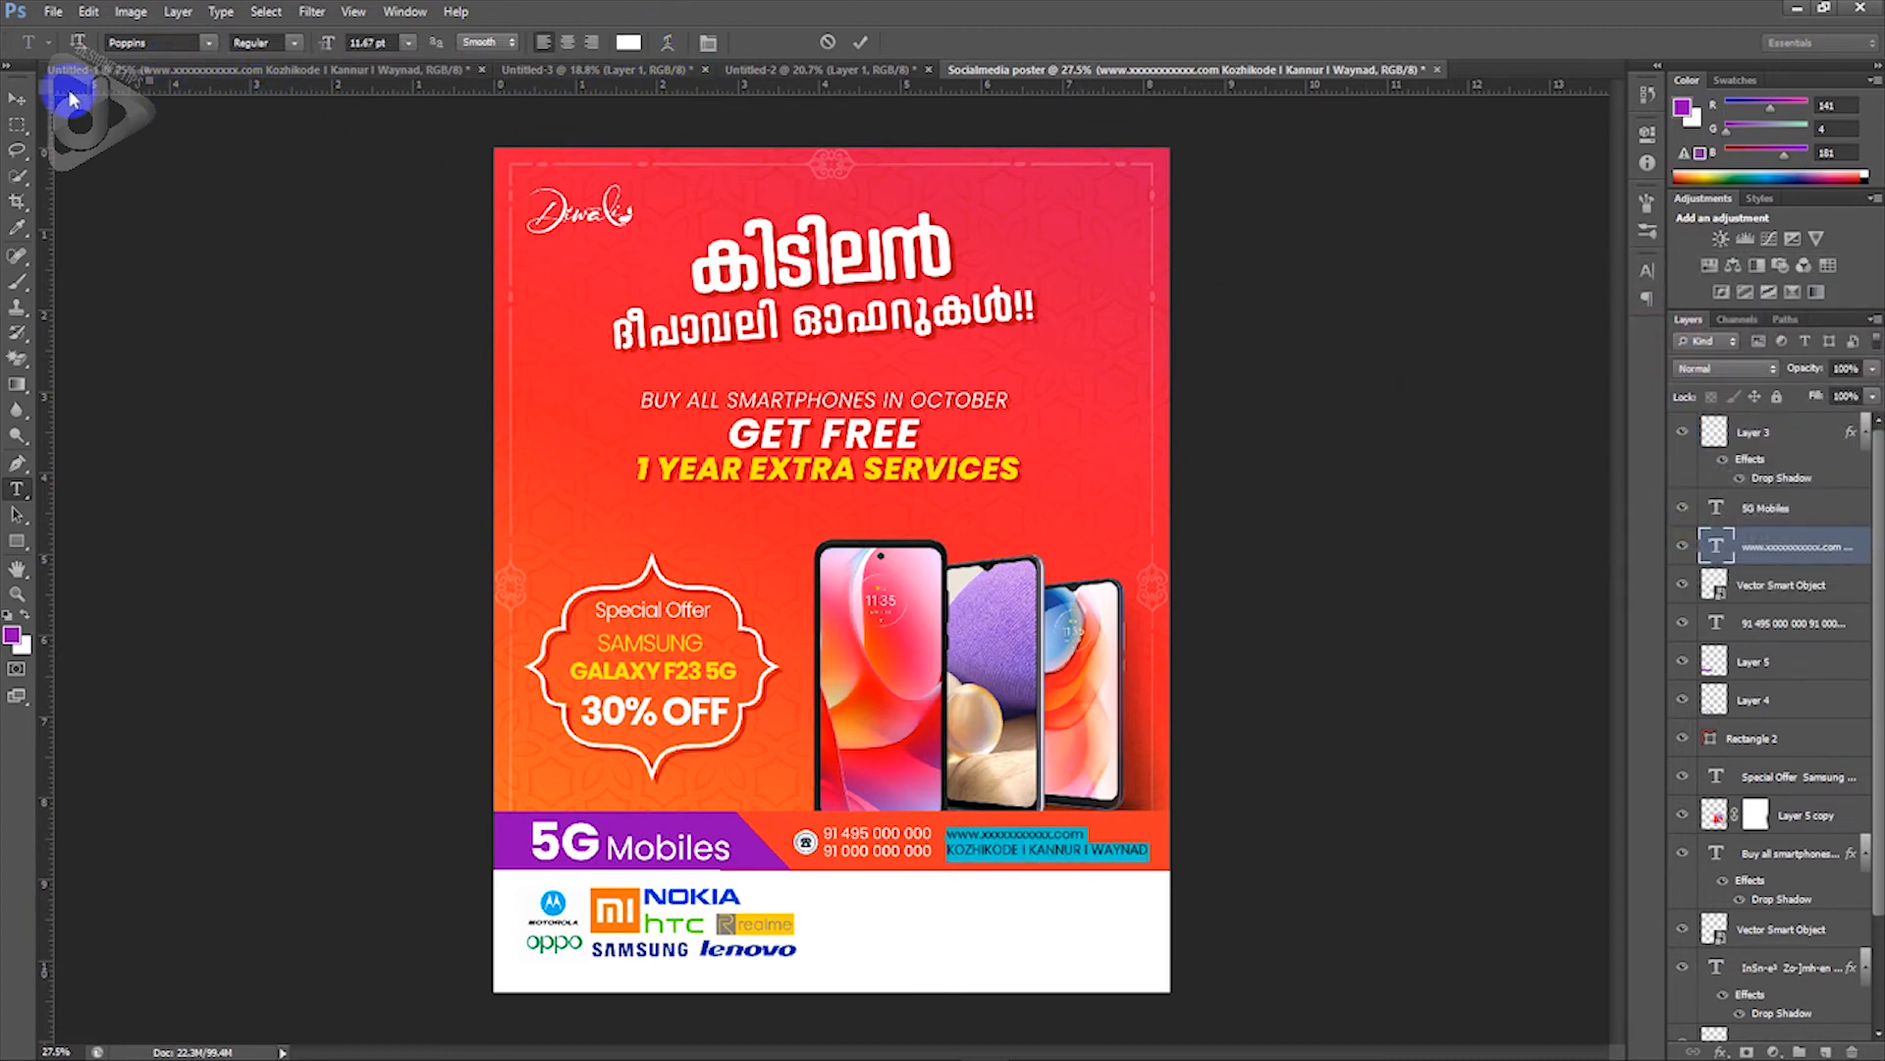
left_click(20, 100)
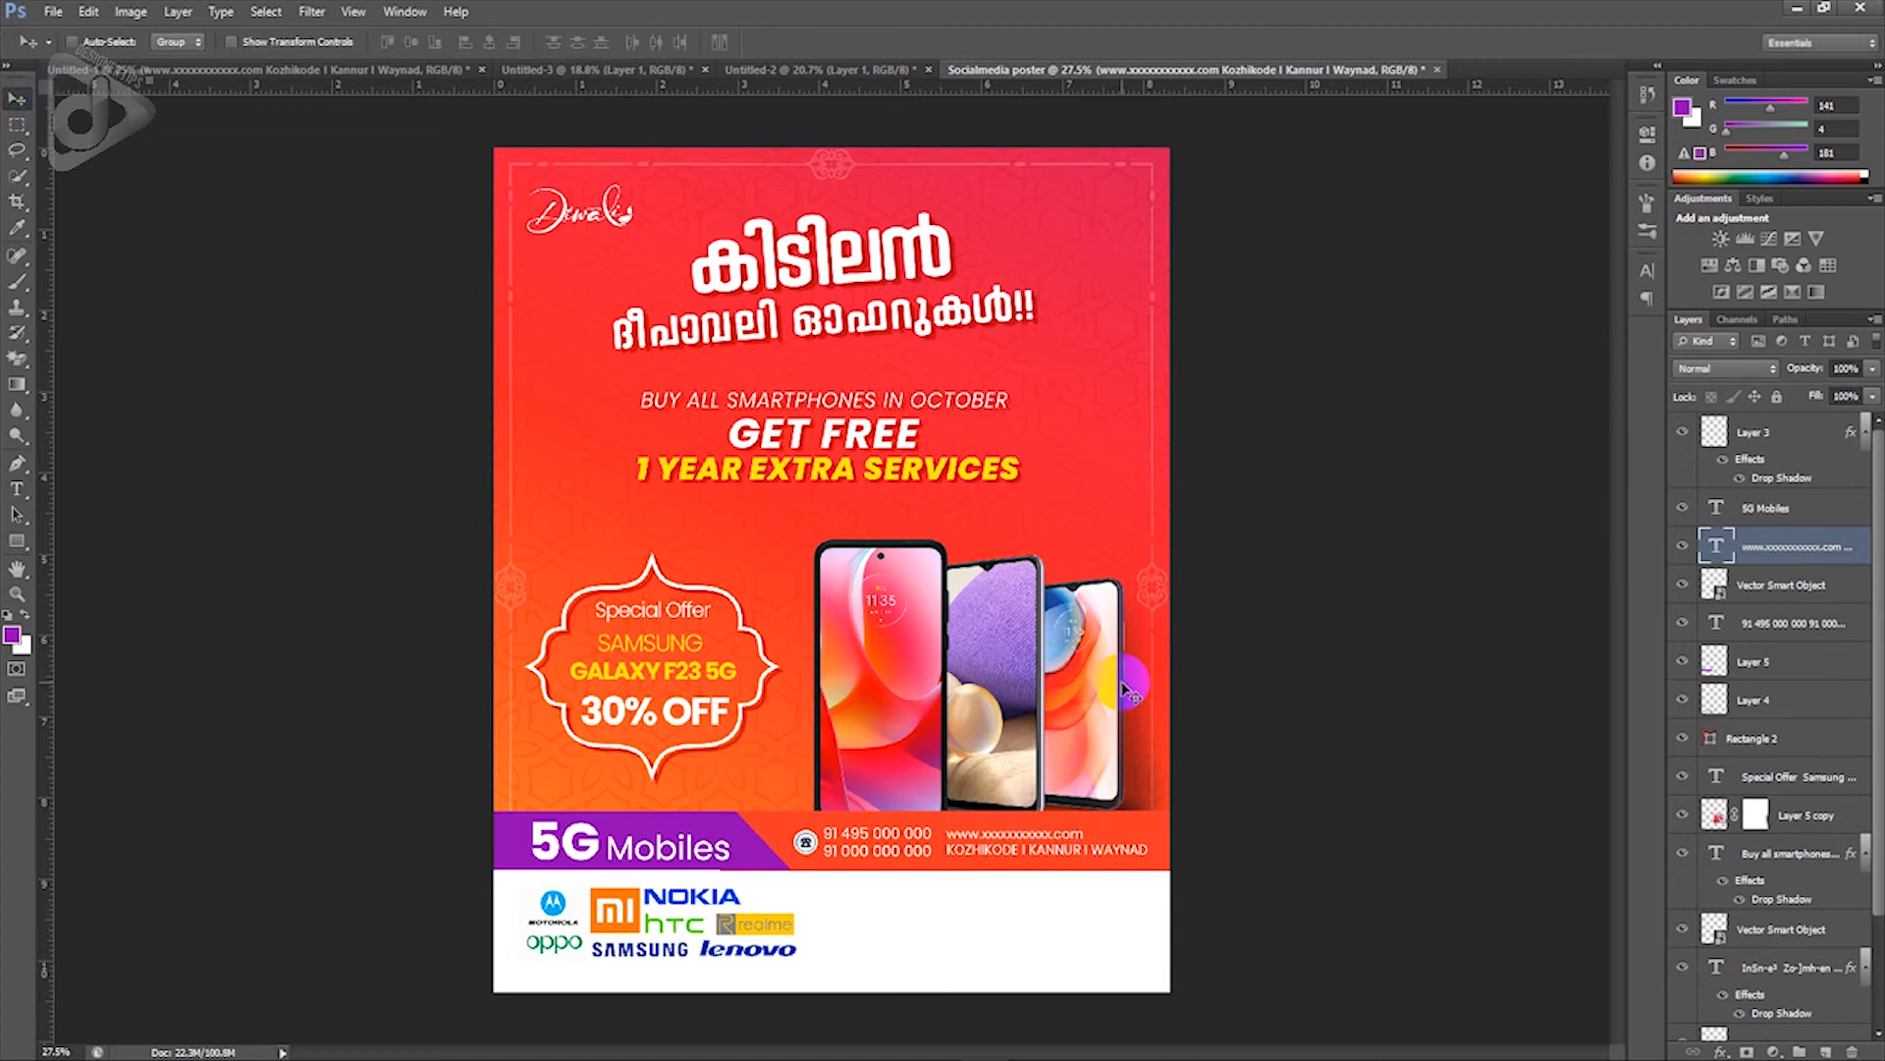
key("shift+Left")
key("shift+Left")
key("shift+Left")
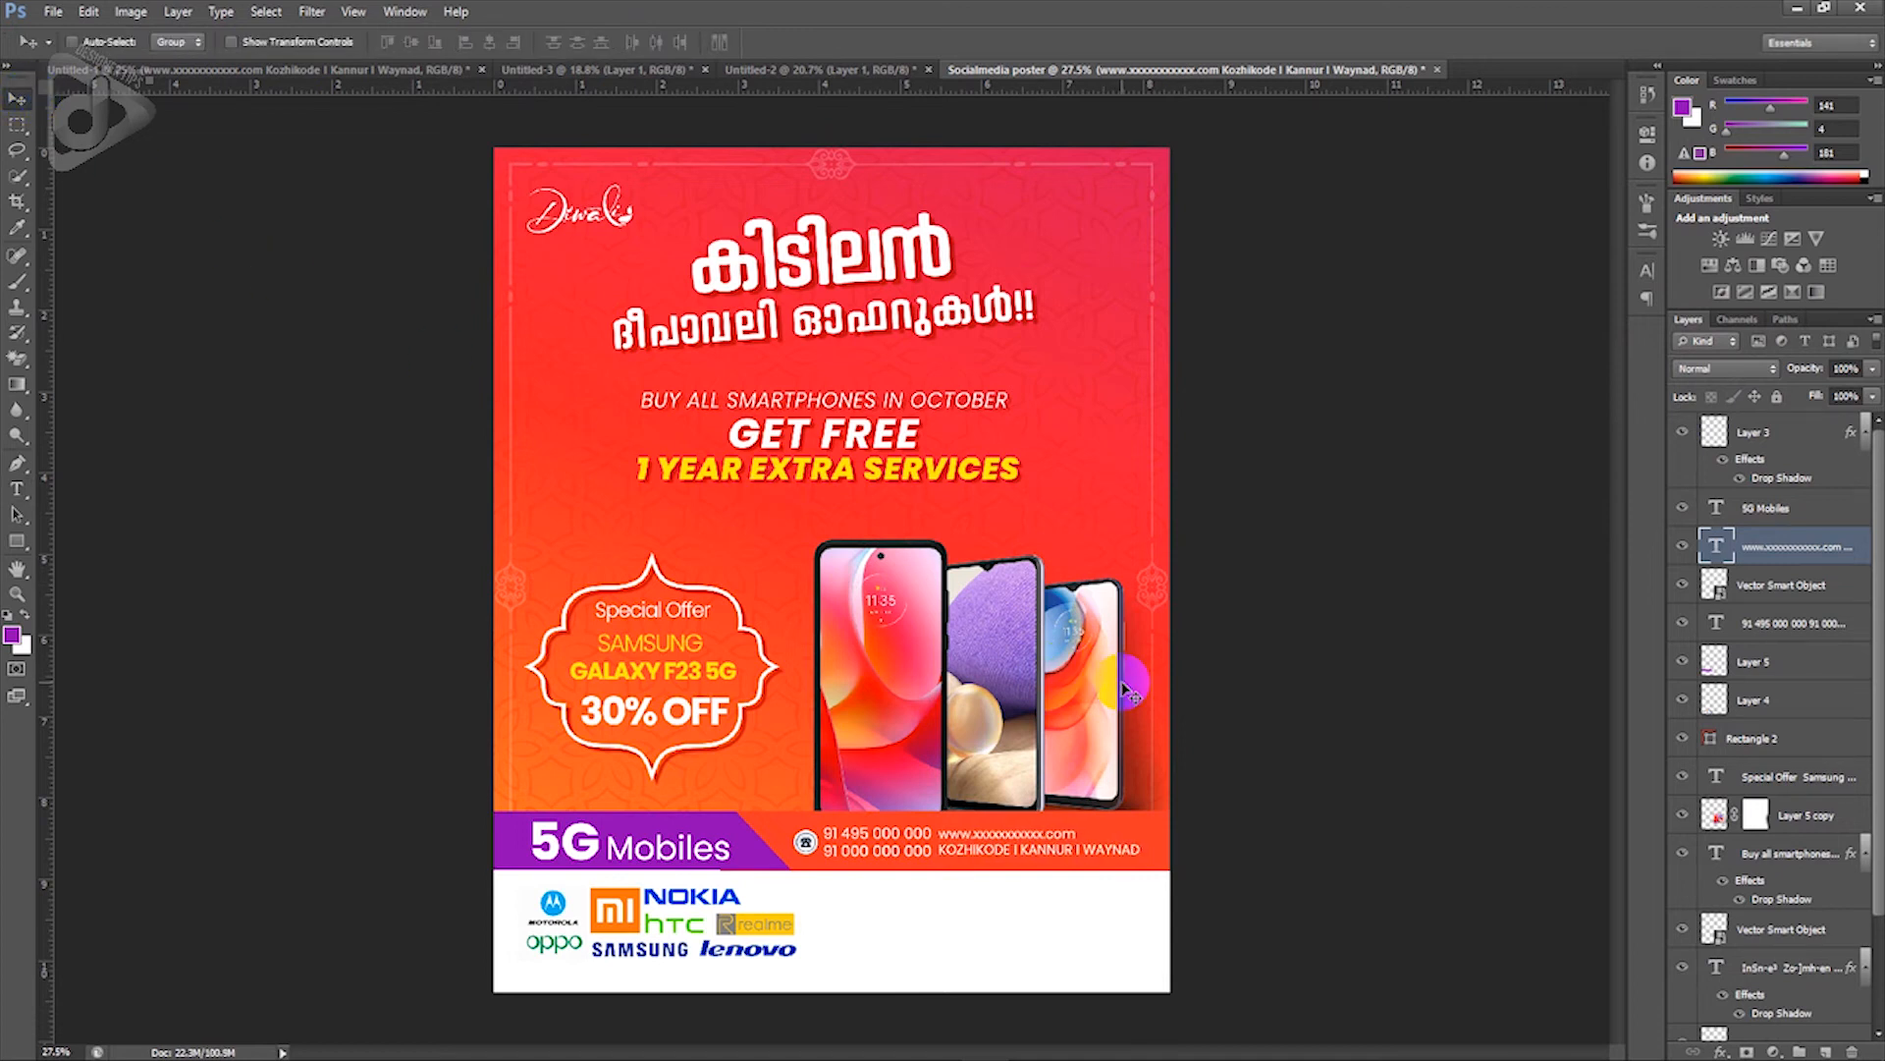
key("shift+Left")
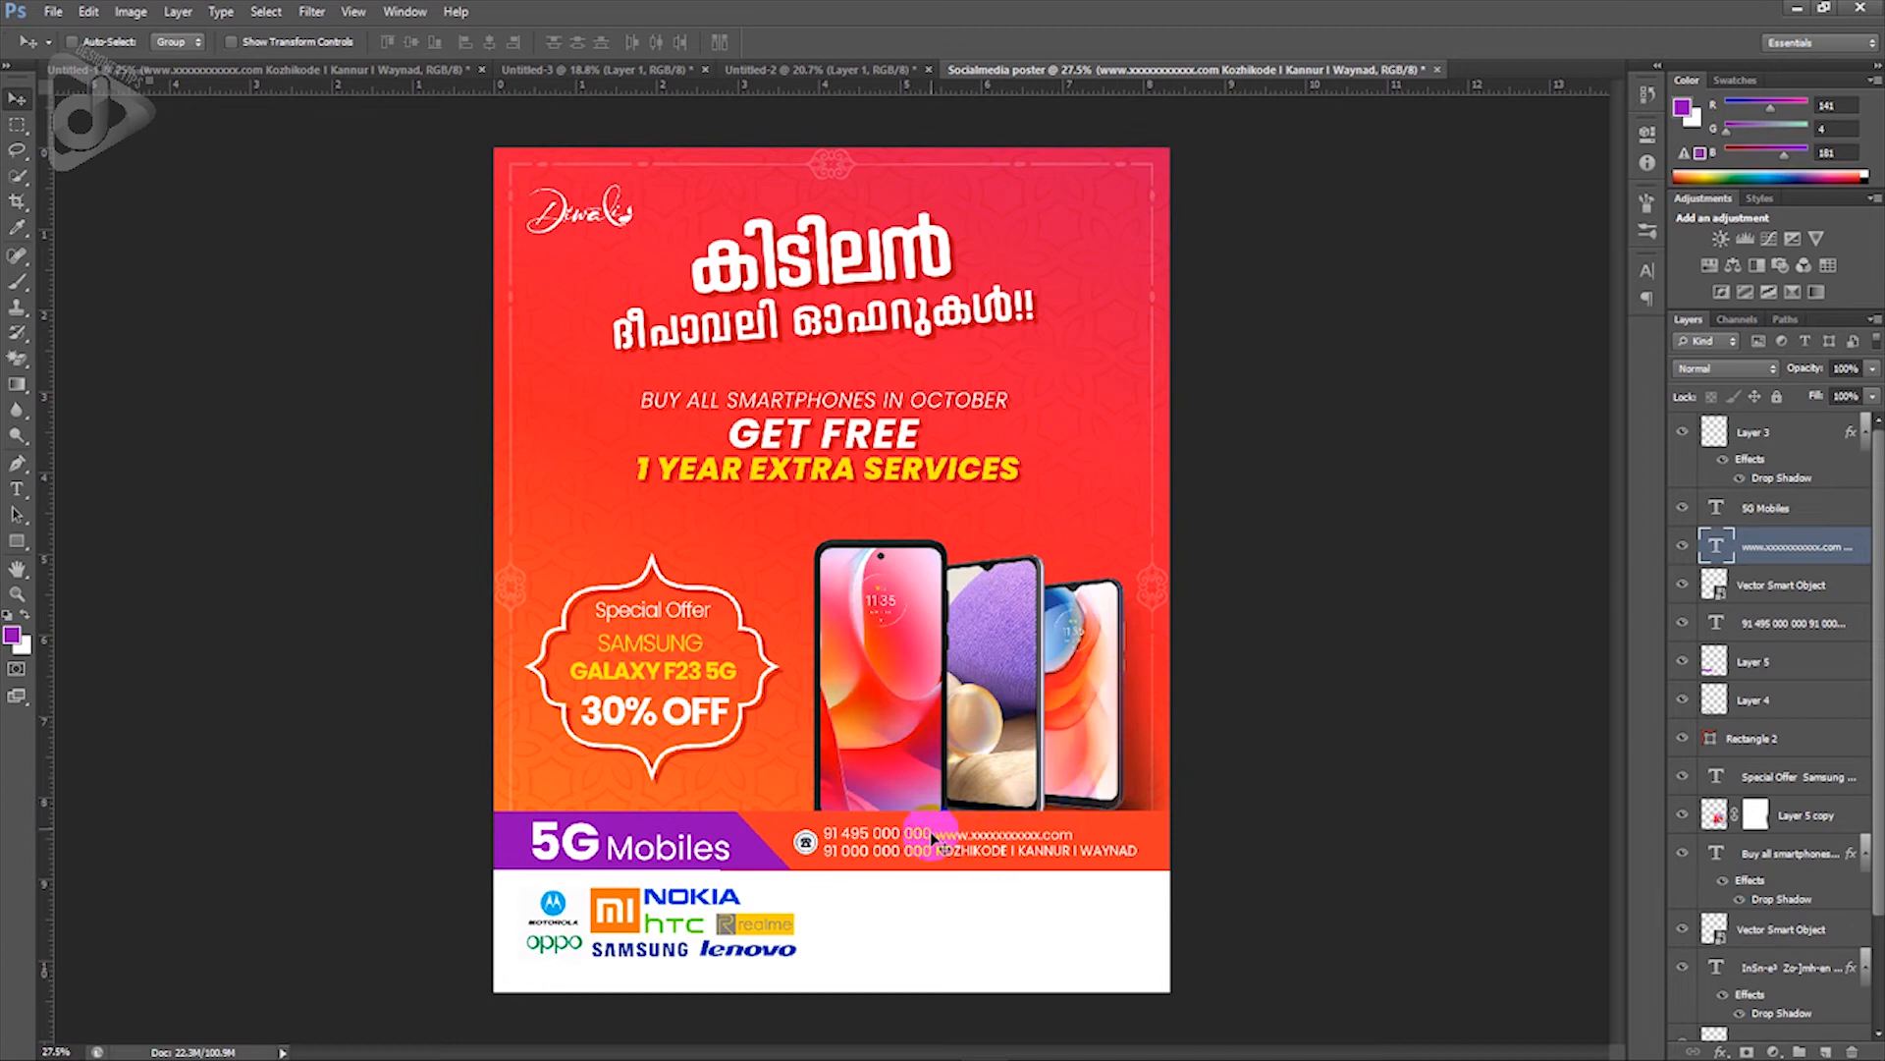
Step: Narrow the purple 5G Mobiles band (Layer 5) to about 97% width, pulling its right end inward
right_click(920, 863)
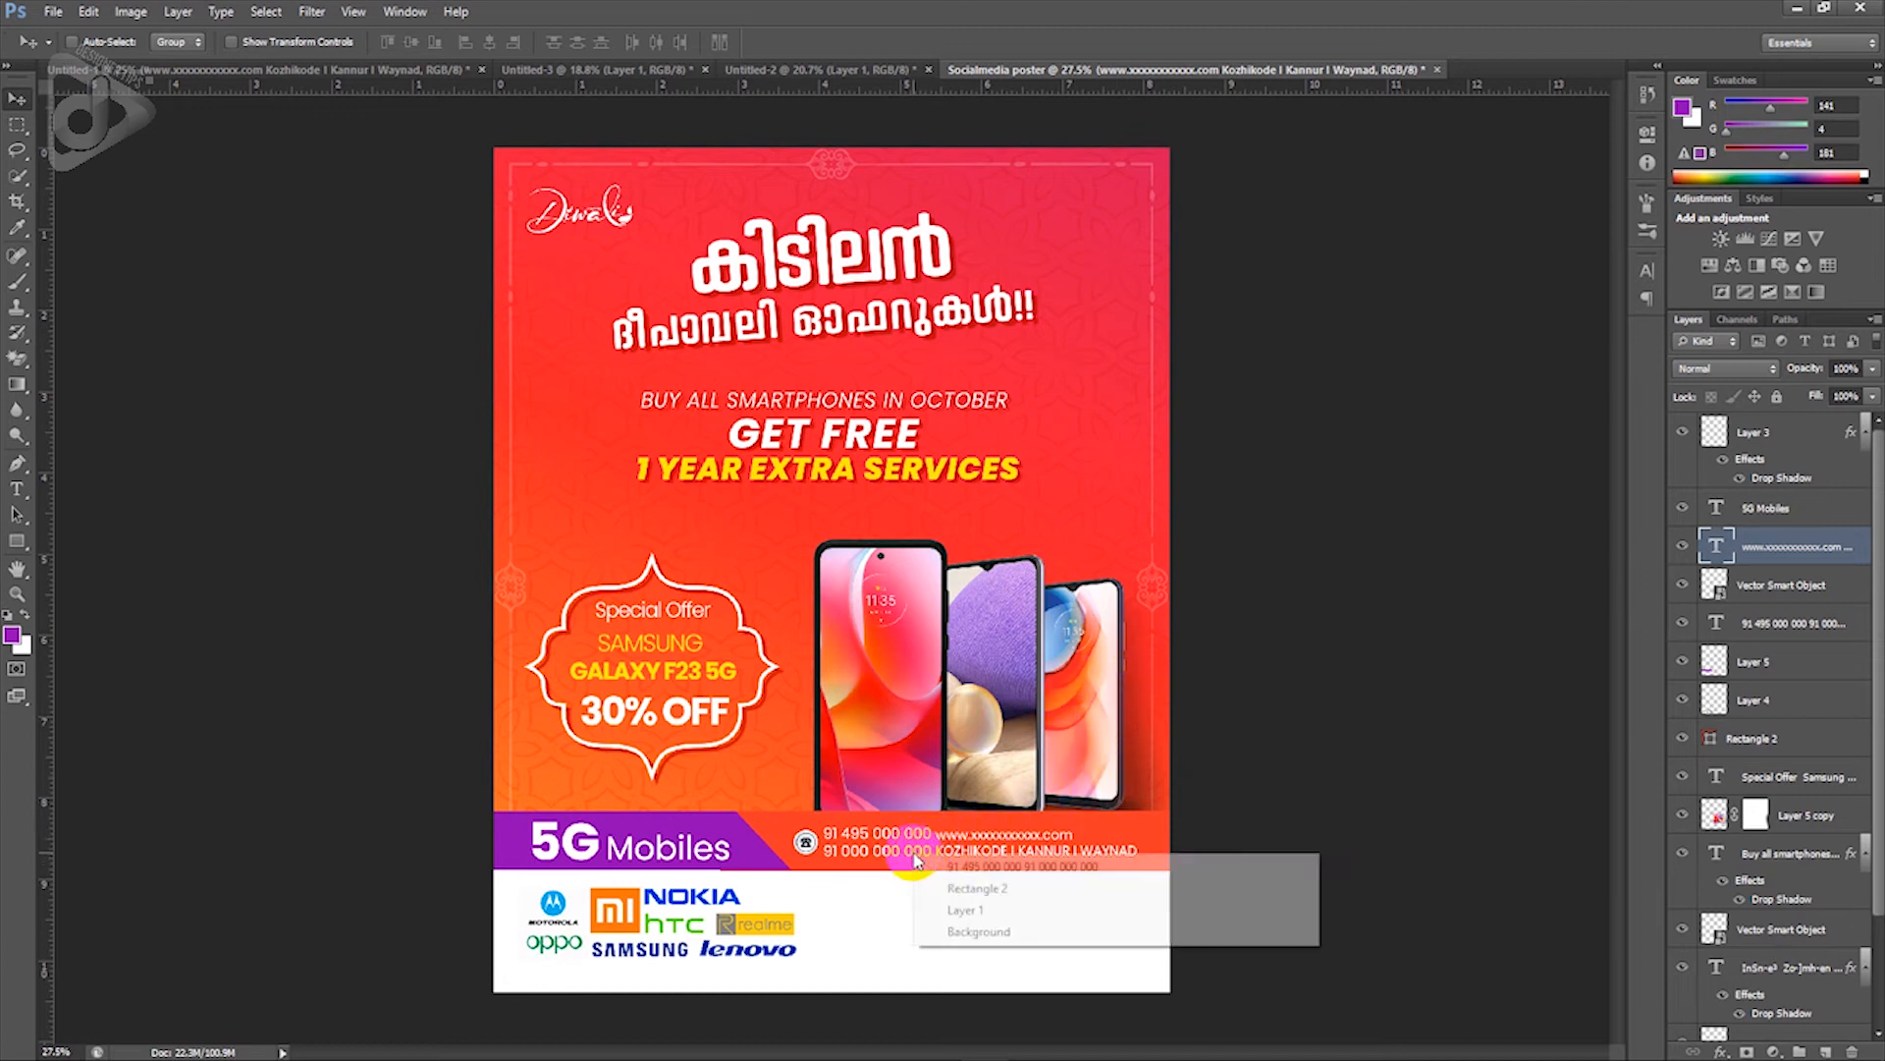
left_click(973, 887)
left_click(807, 846, "ctrl+shift")
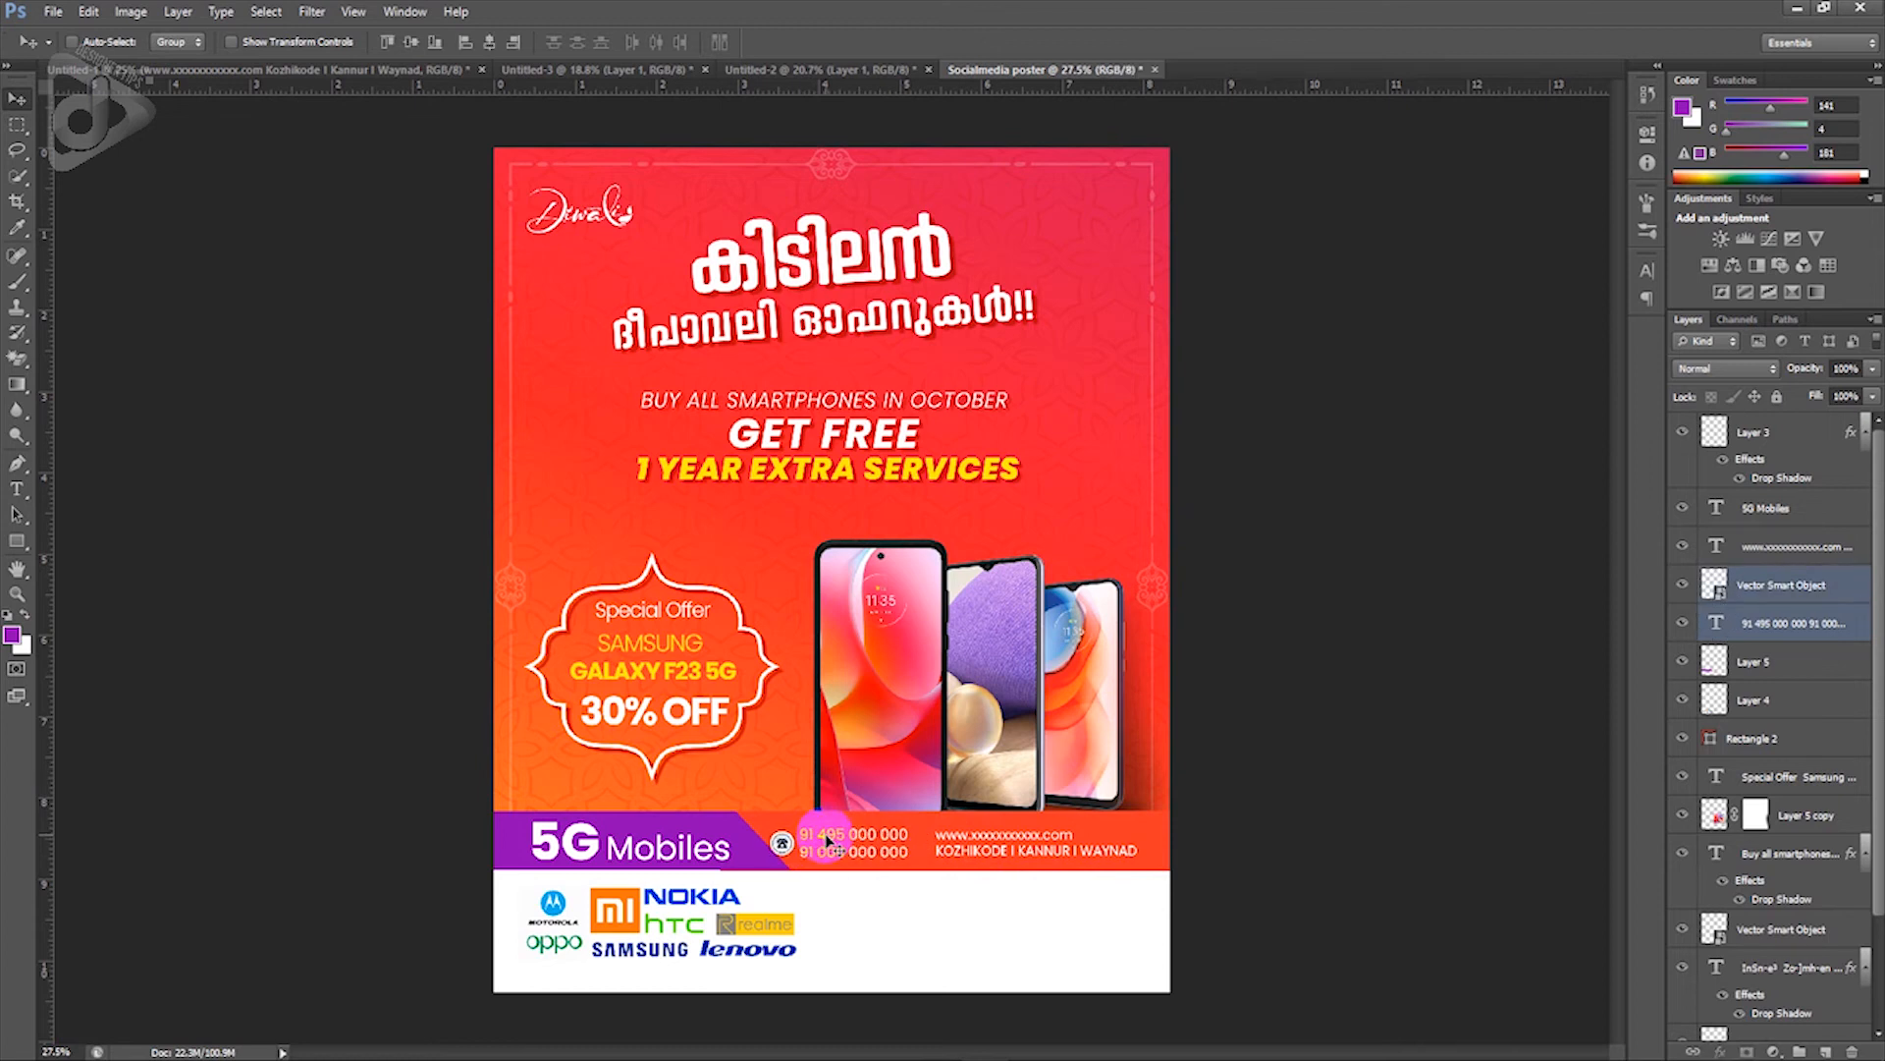
right_click(724, 823)
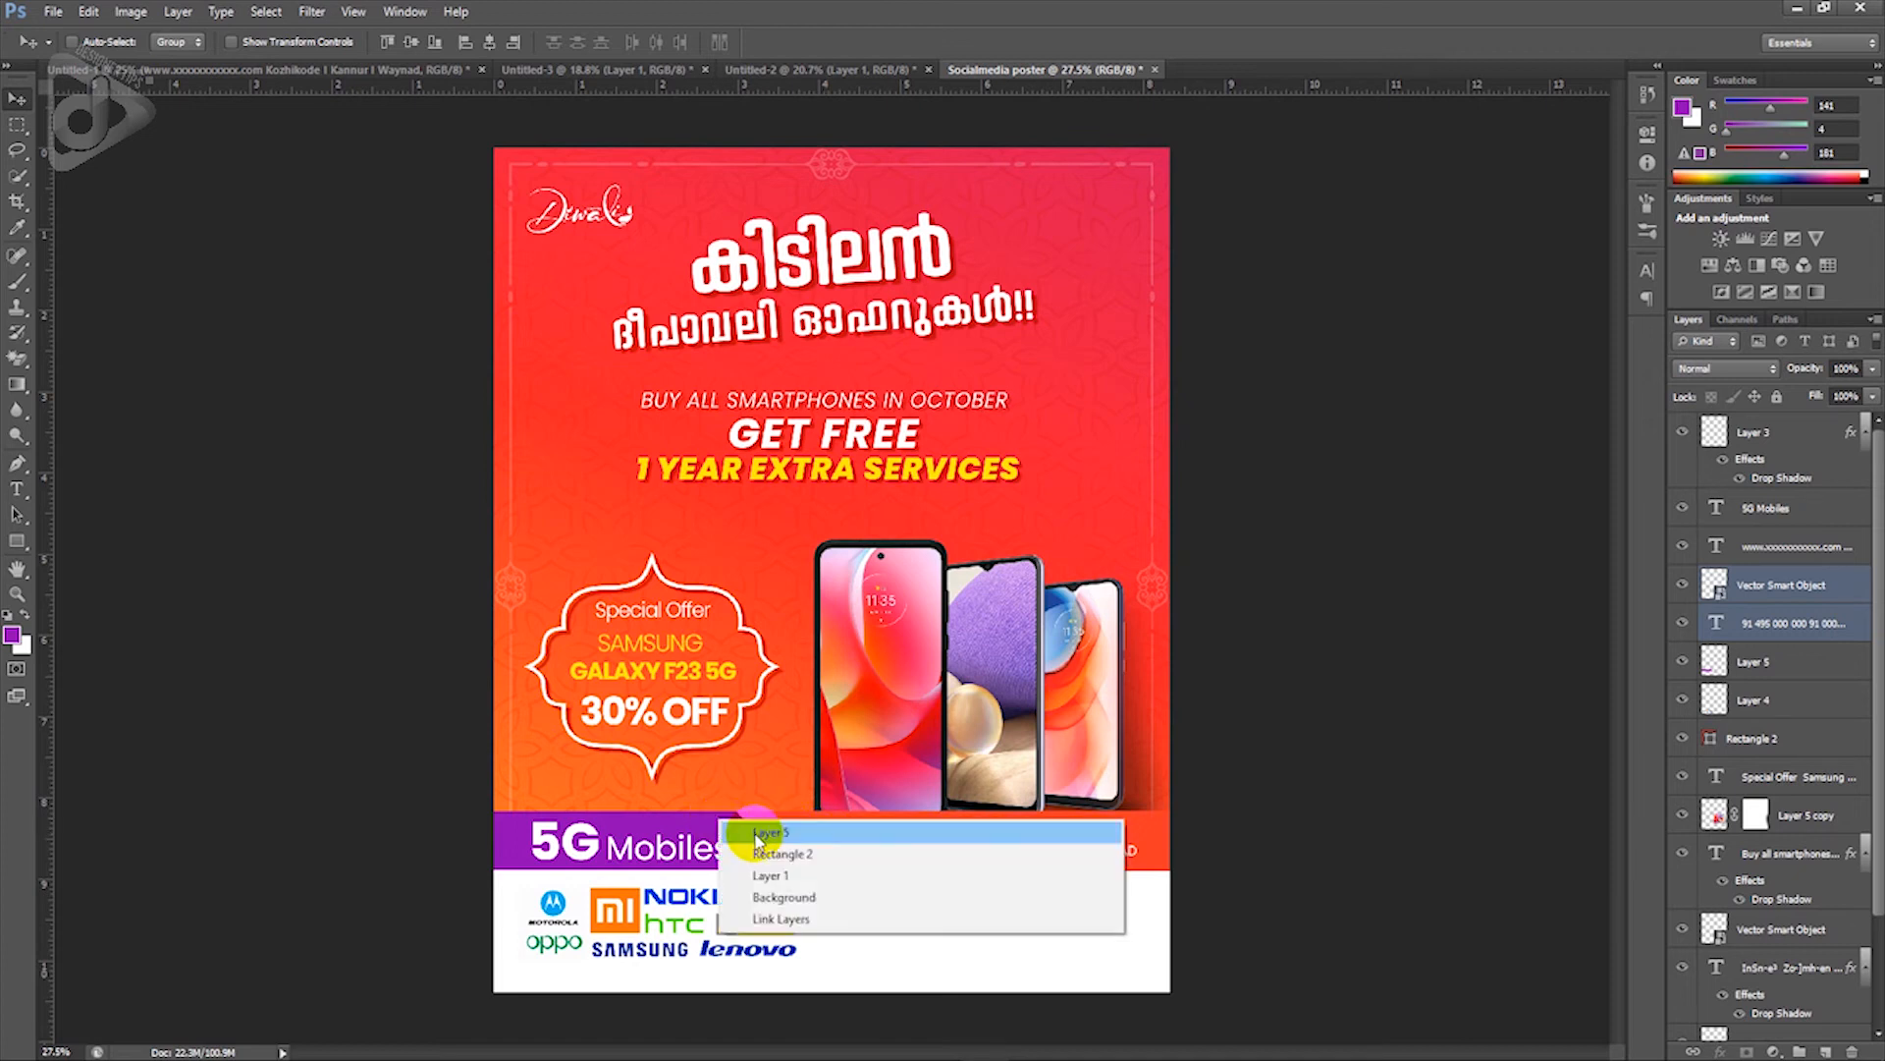
left_click(776, 842)
key("ctrl+t")
left_click_drag(792, 837, 782, 842)
key("Return")
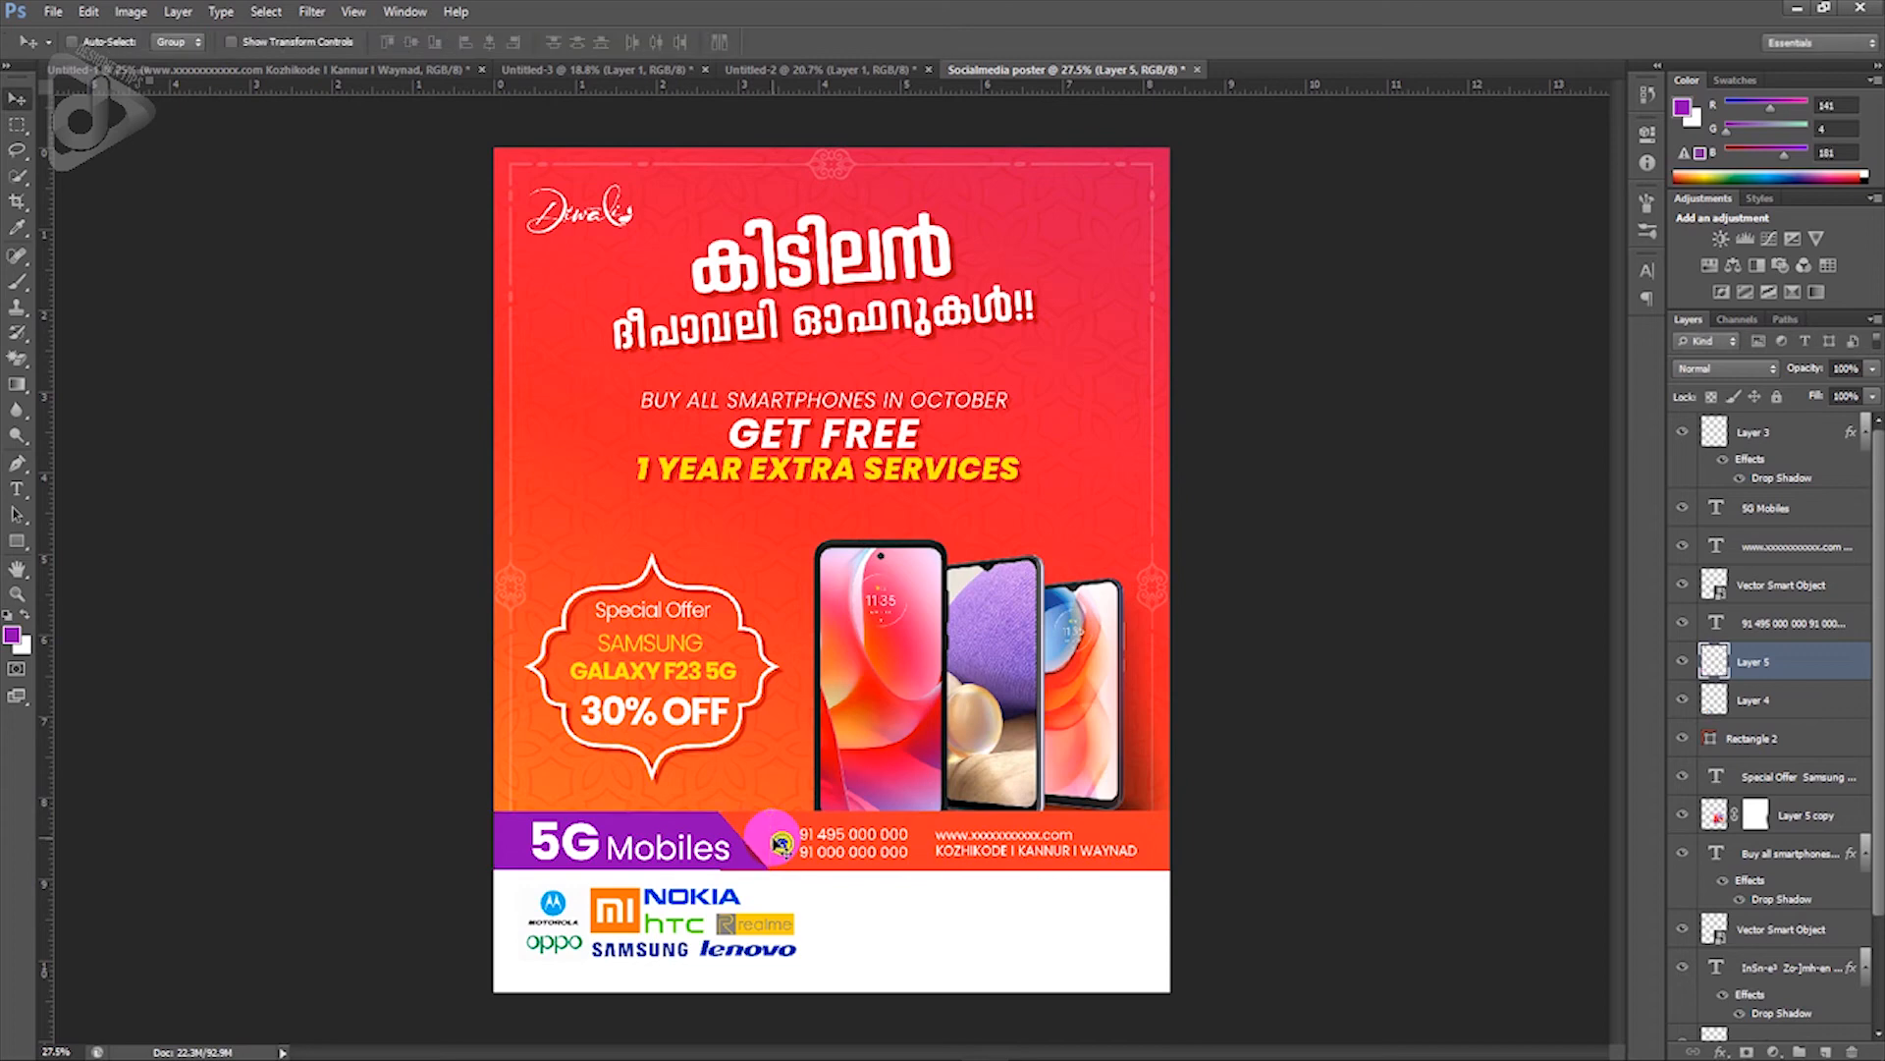
Step: Nudge the orange Rectangle 2 footer strip up 2 px and stretch it further left
scroll(781, 843, "up", 3)
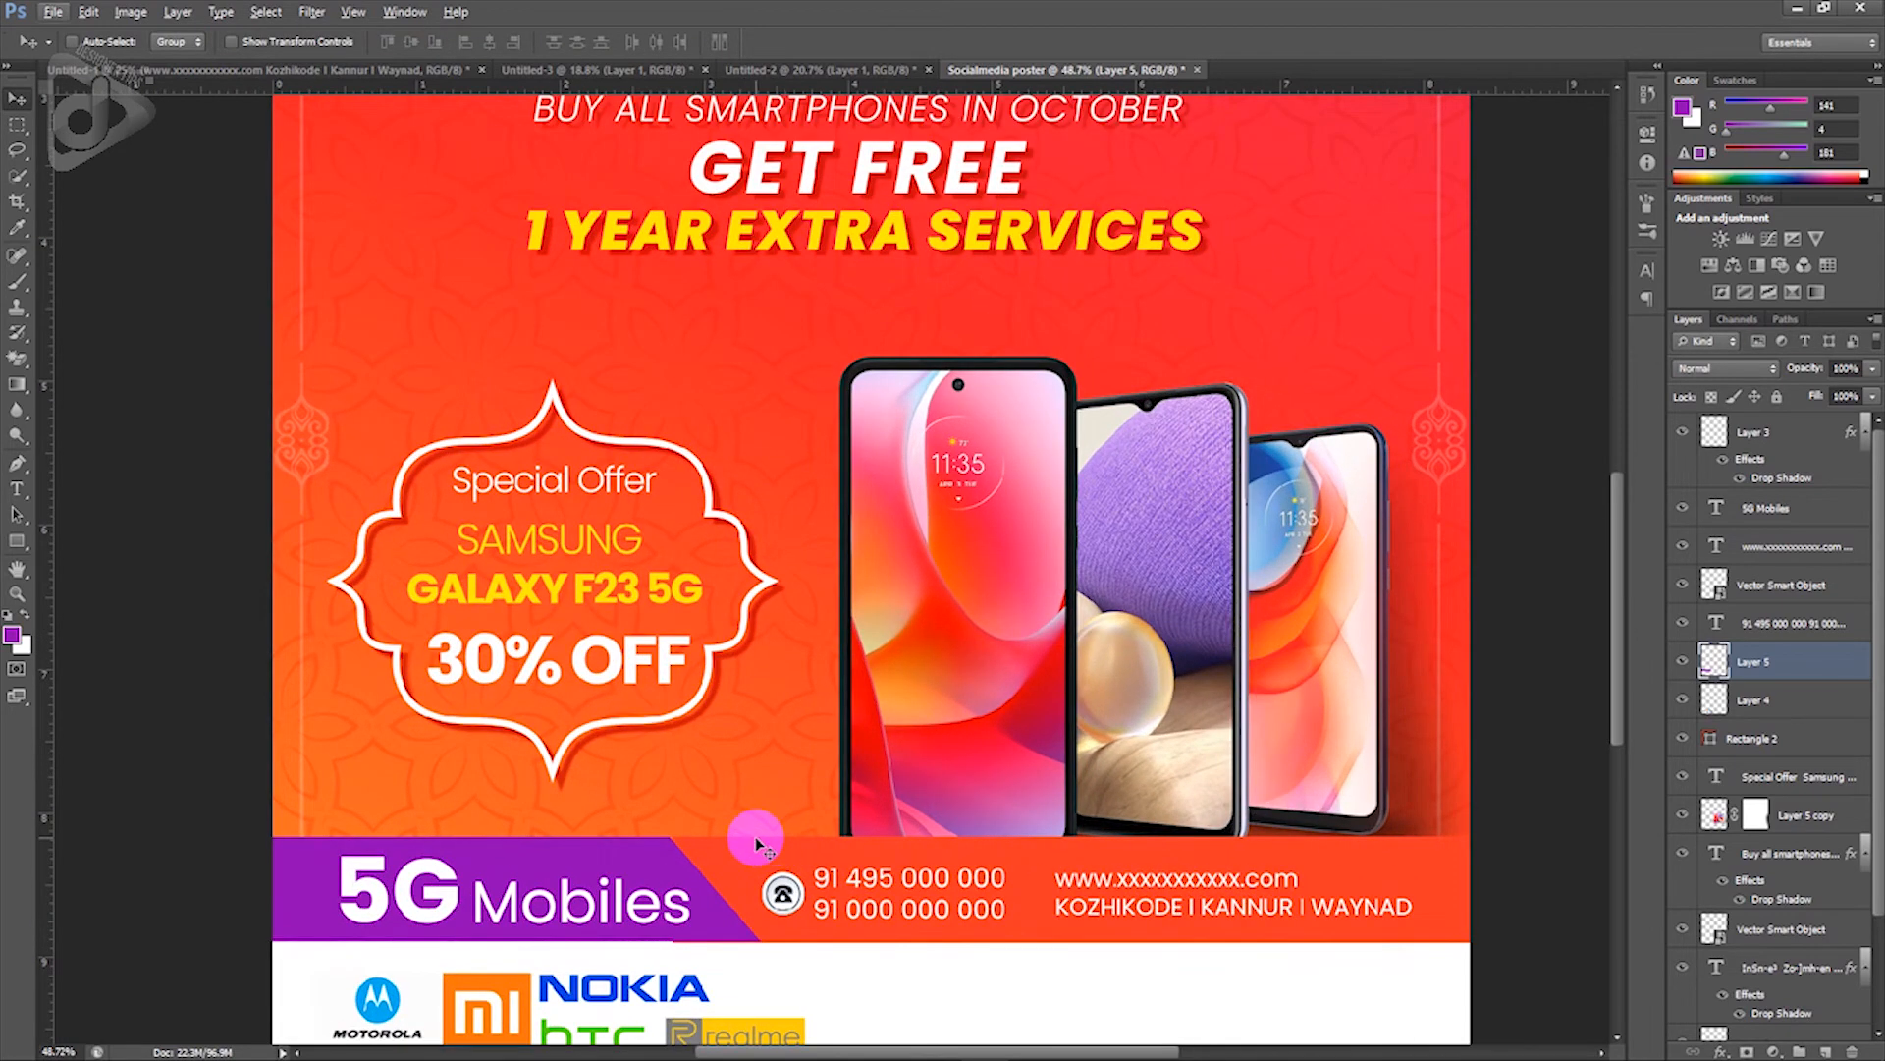
right_click(759, 843)
left_click(775, 847)
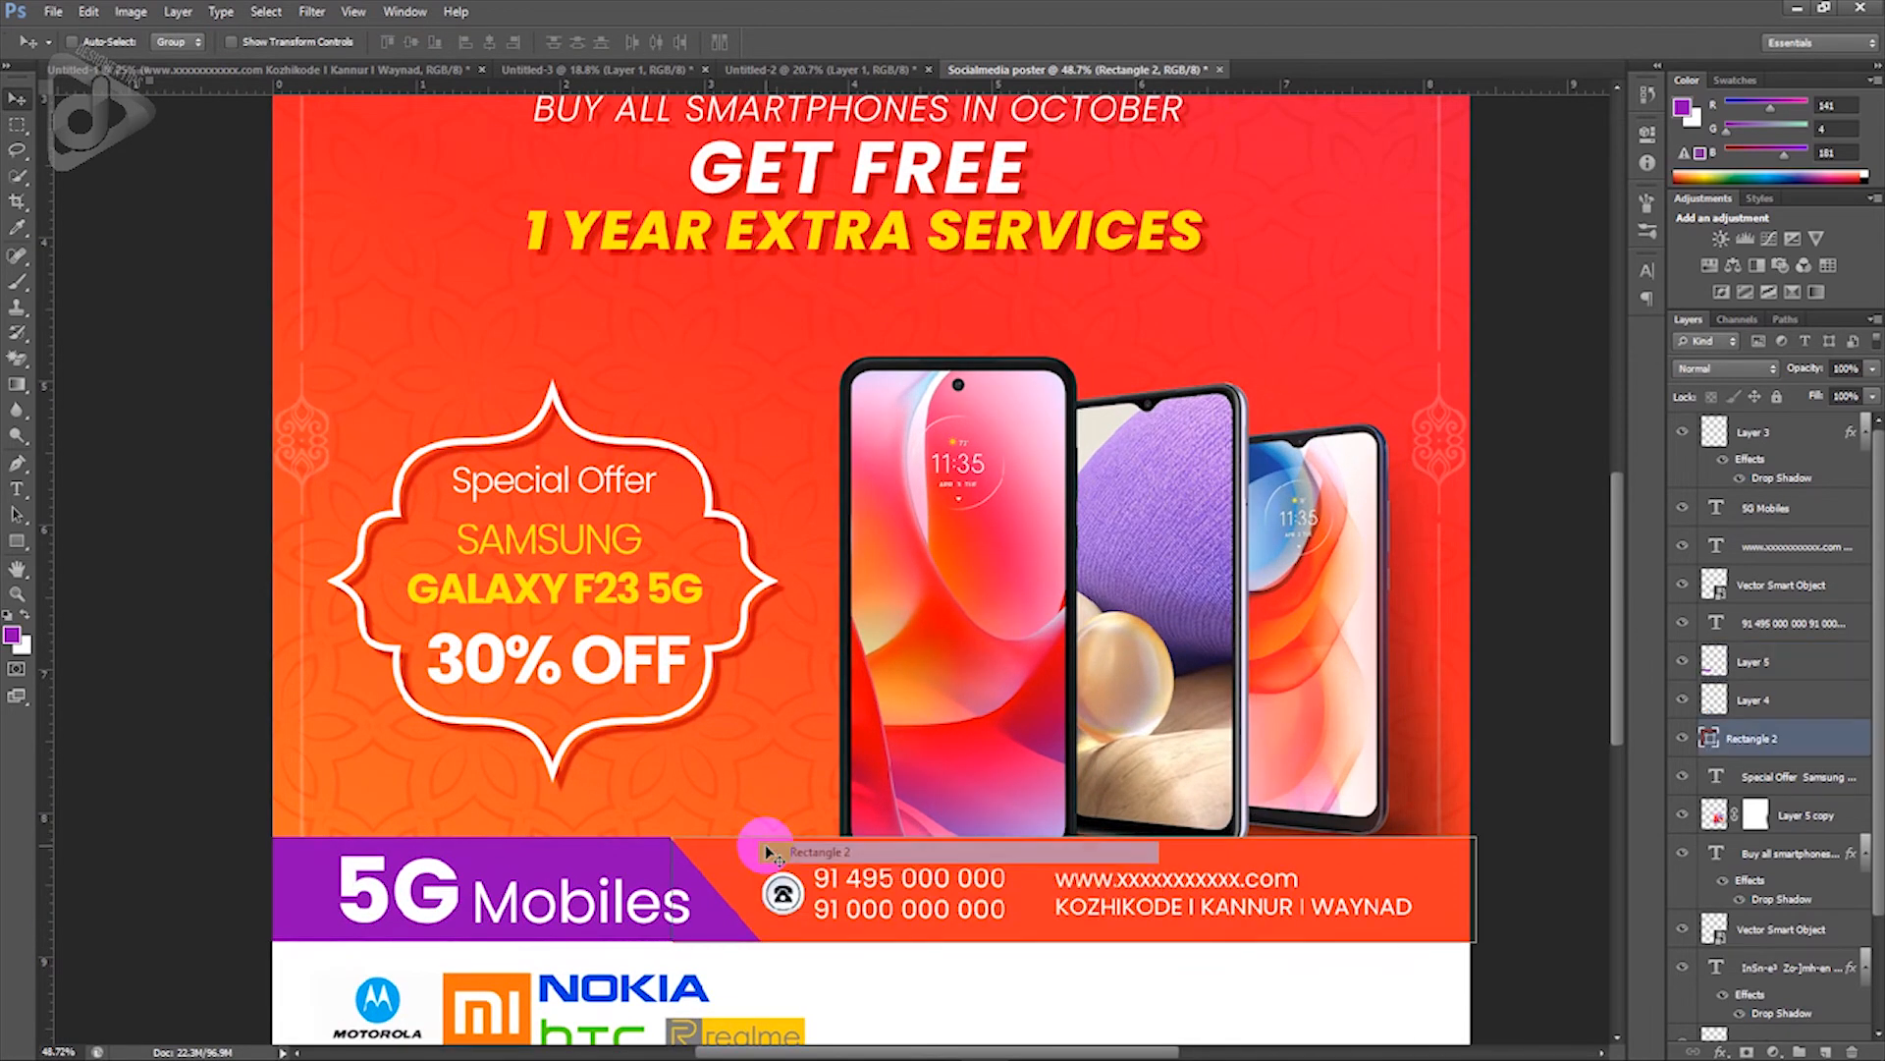
key("ctrl+t")
key("Up")
key("Up")
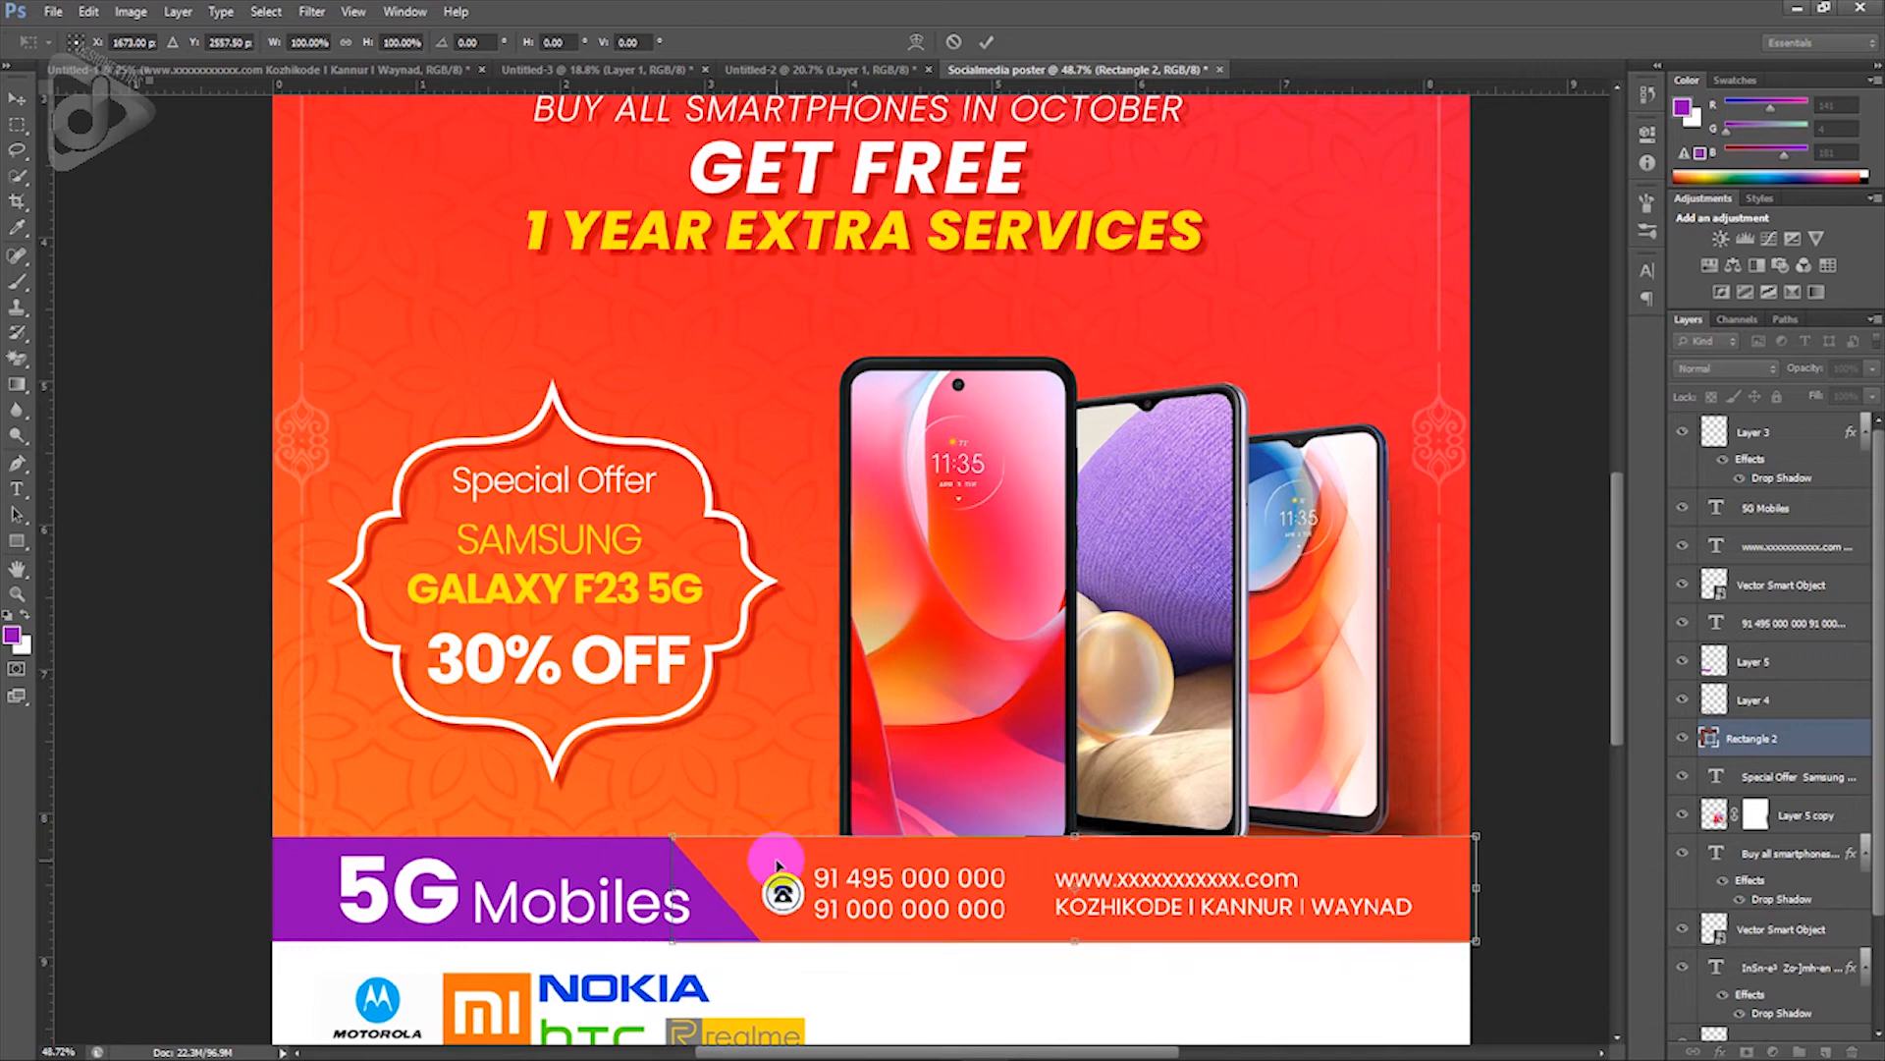
left_click_drag(674, 885, 539, 873)
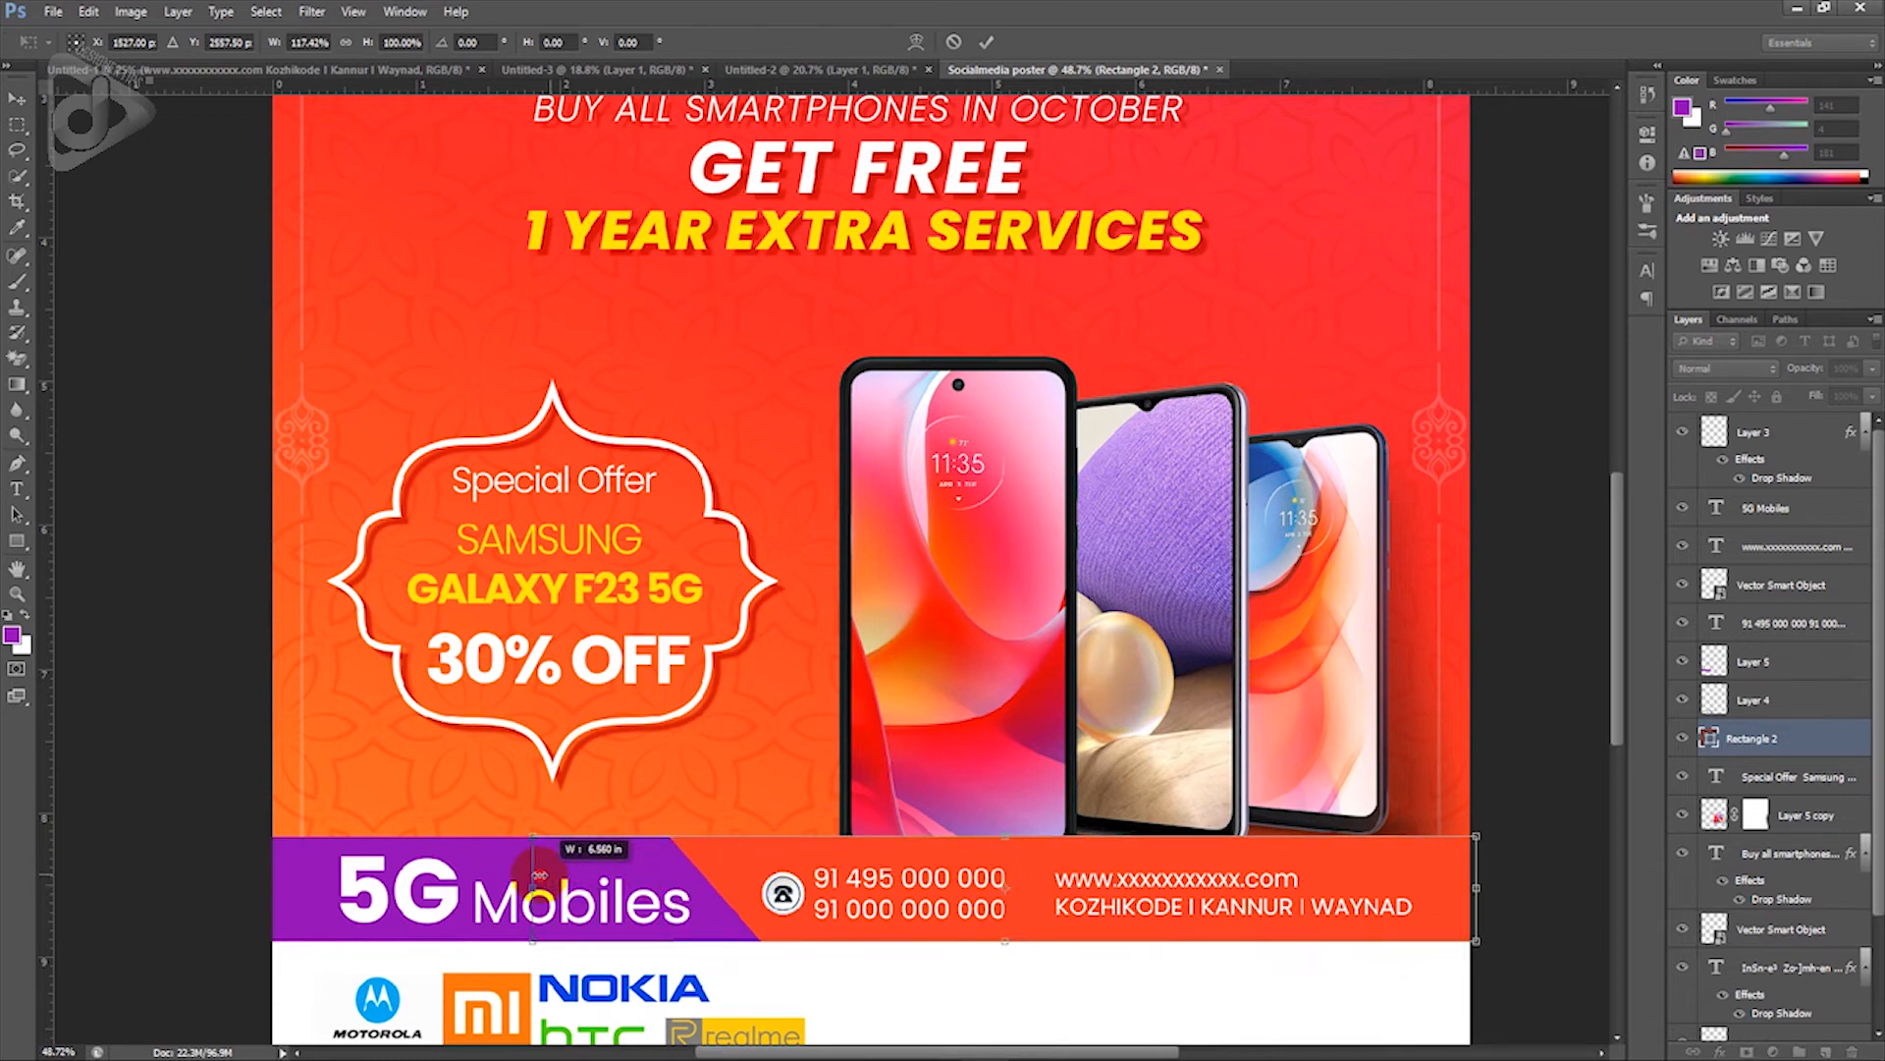
key("Return")
Step: Nudge the orange strip up again and lower its top edge slightly to about 98% height
left_click(650, 878)
left_click(768, 870)
key("ctrl+t")
key("Up")
key("Up")
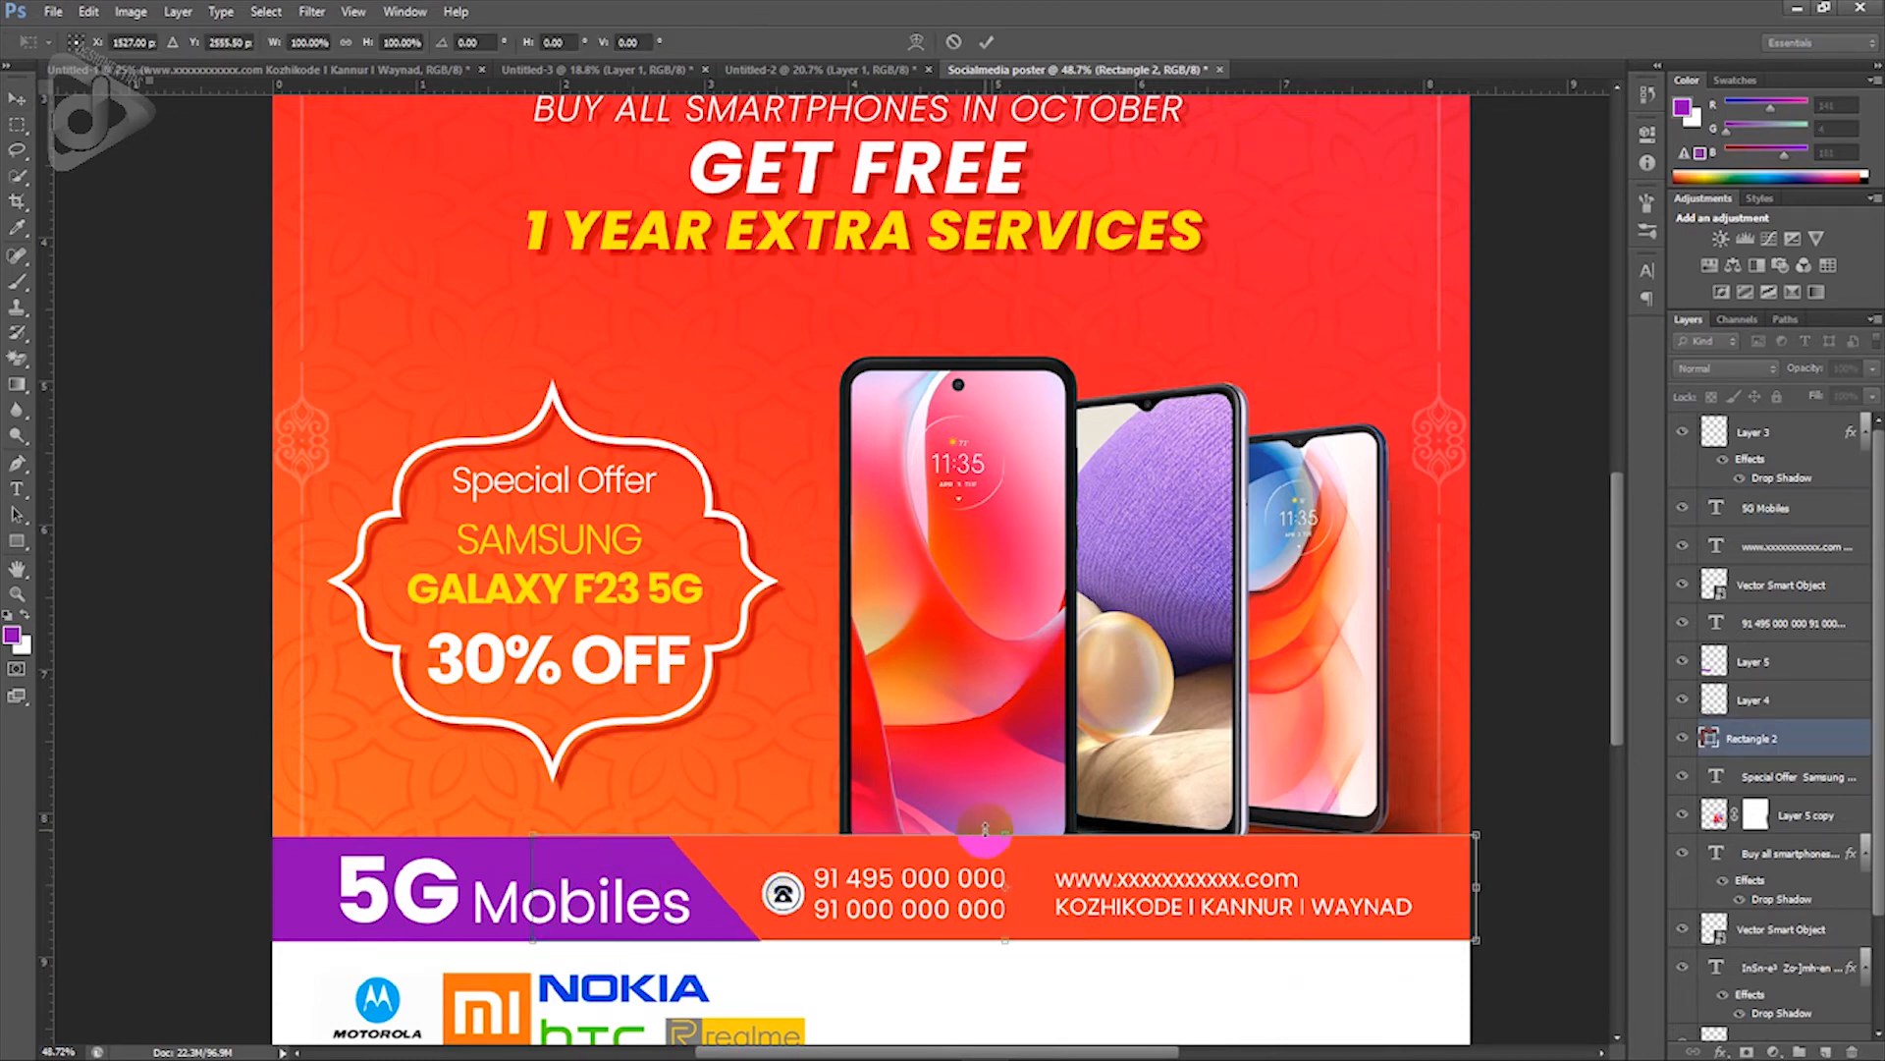
left_click_drag(1003, 833, 1003, 836)
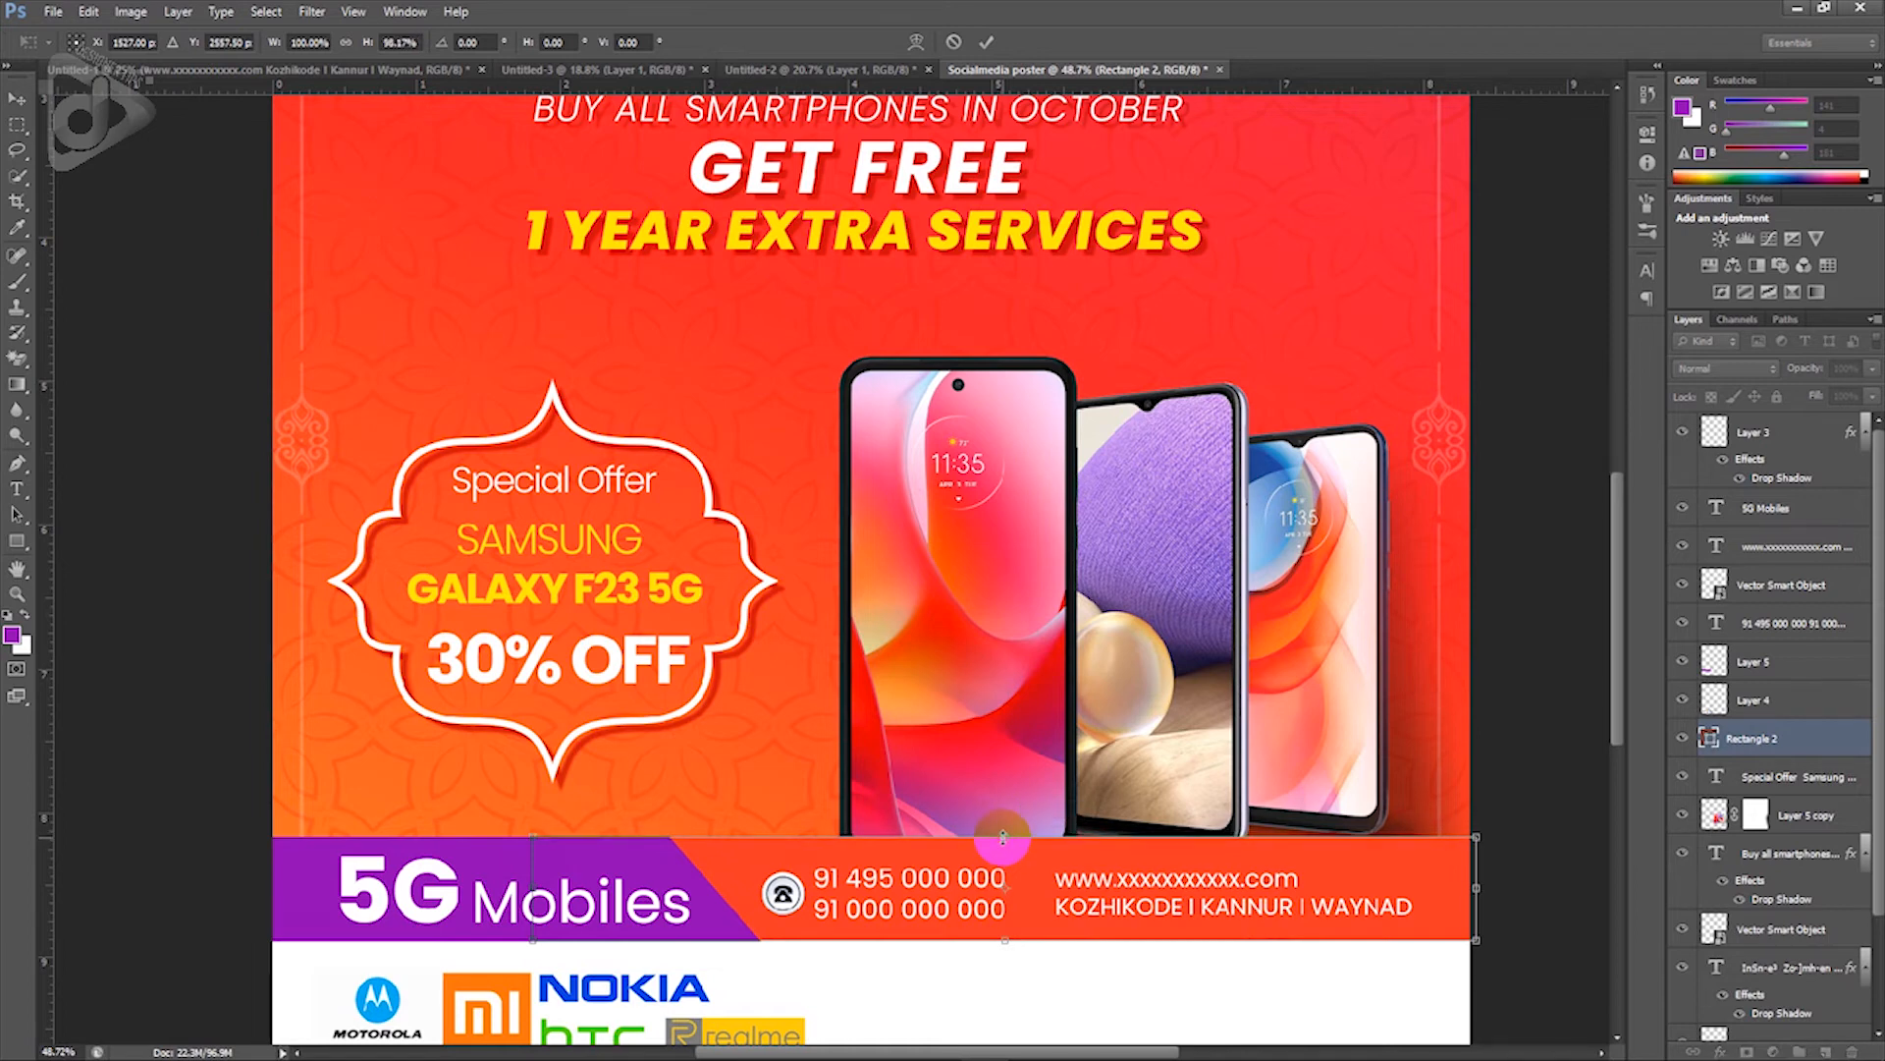
Step: Apply the footer strip's trimmed height and select the 5G Mobiles text layer
key("Return")
right_click(530, 909)
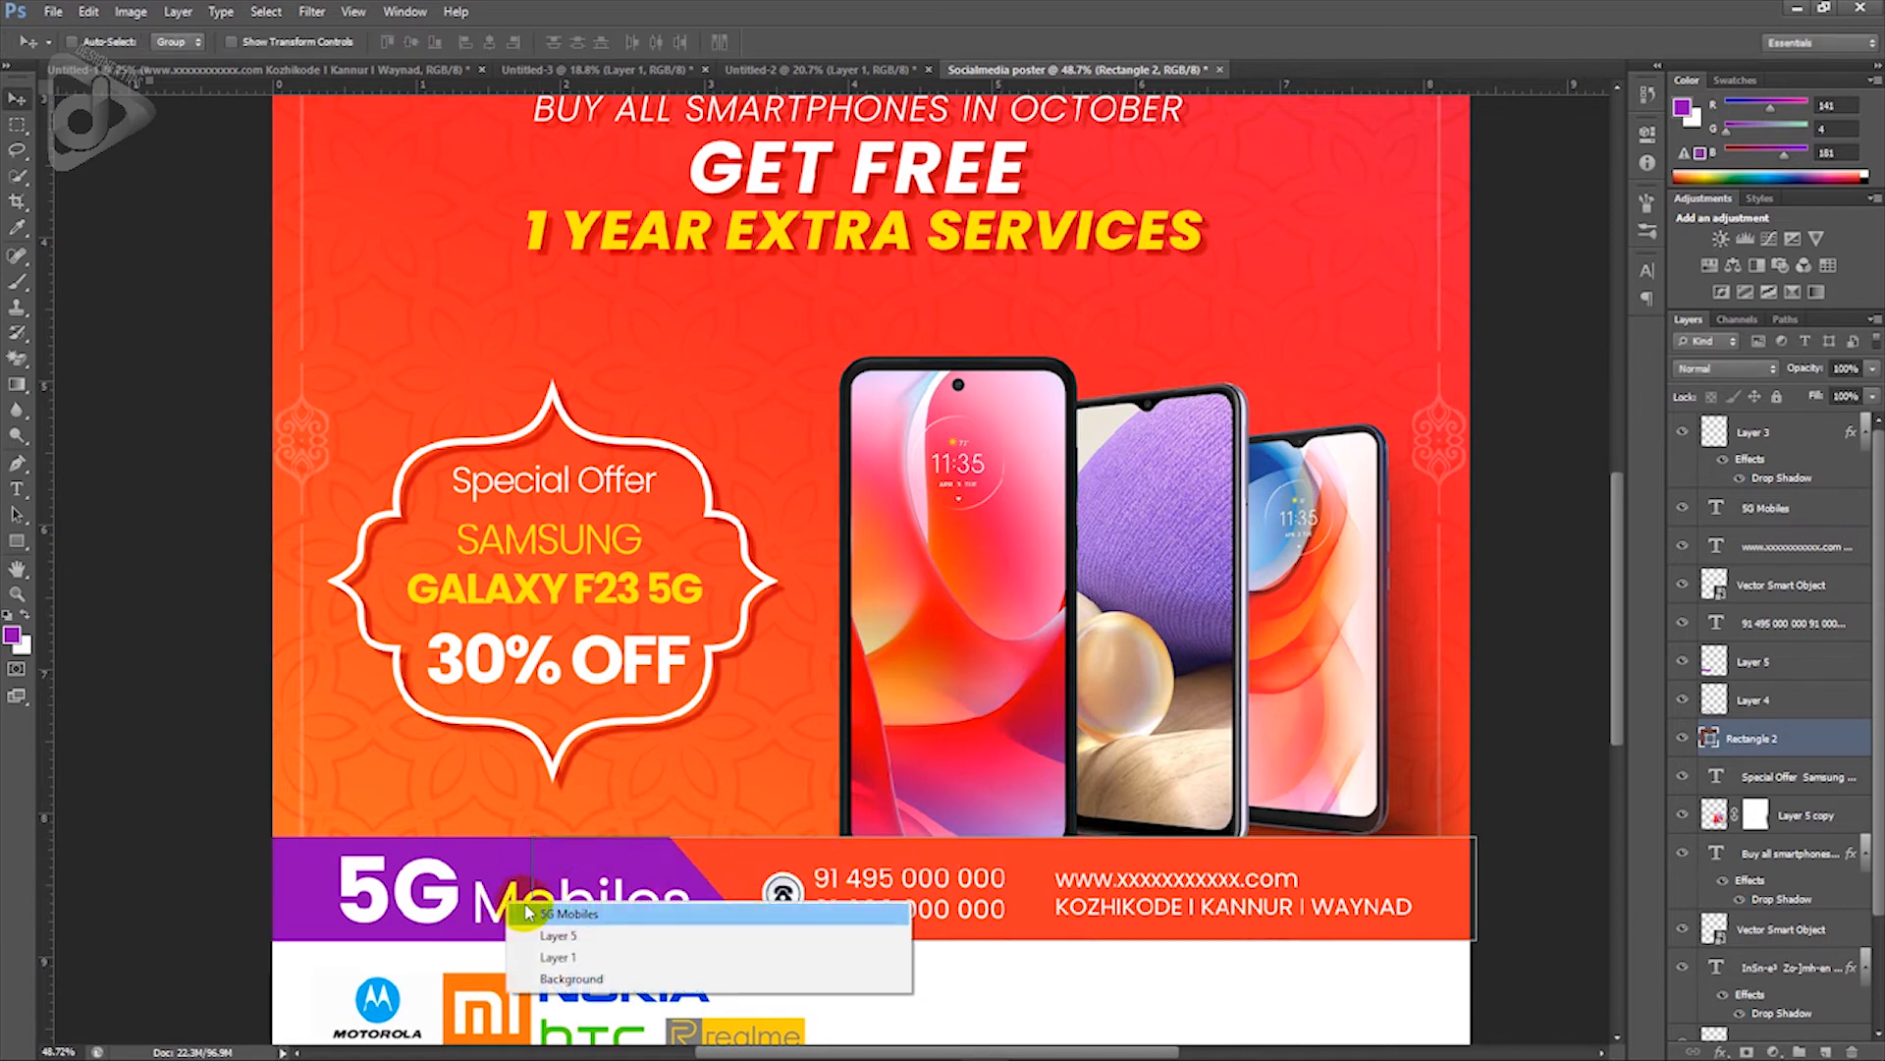
left_click(546, 916)
scroll(531, 908, "down", 5)
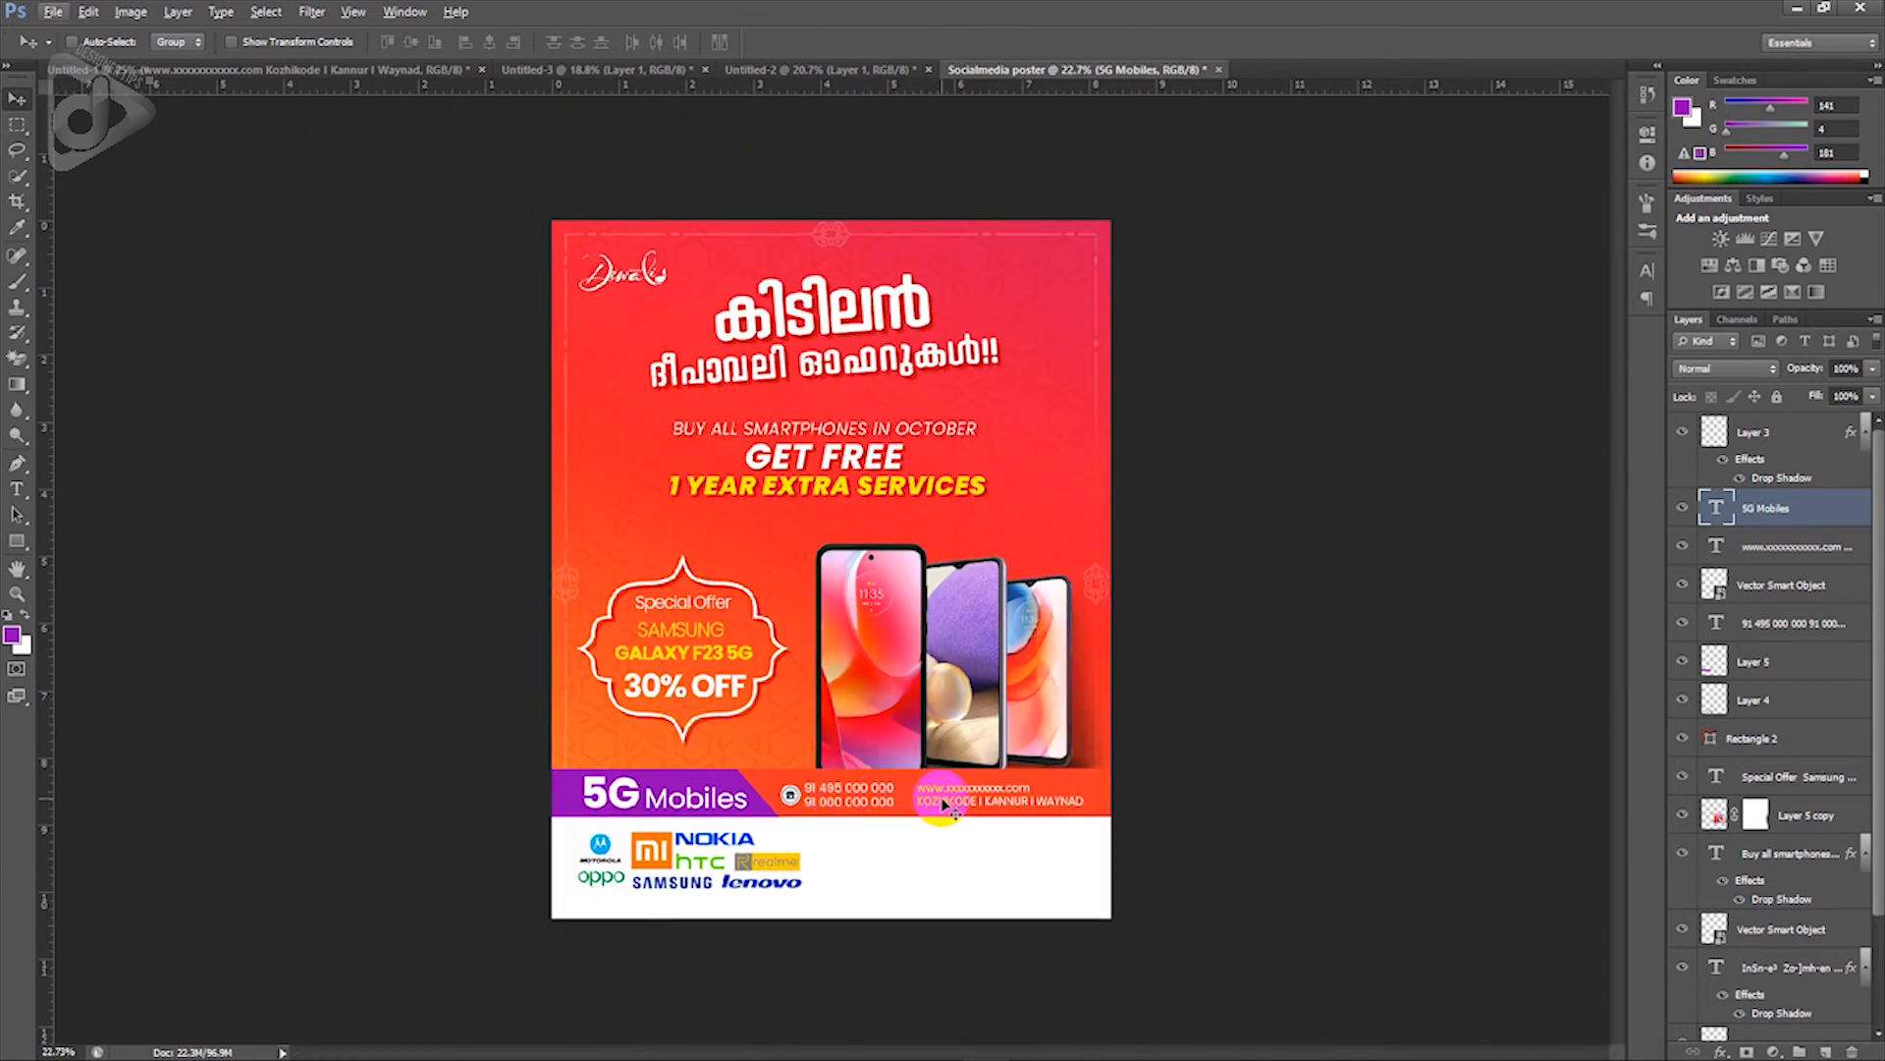
Step: Move the phones image (Layer 5 copy) up and slightly left
right_click(966, 704)
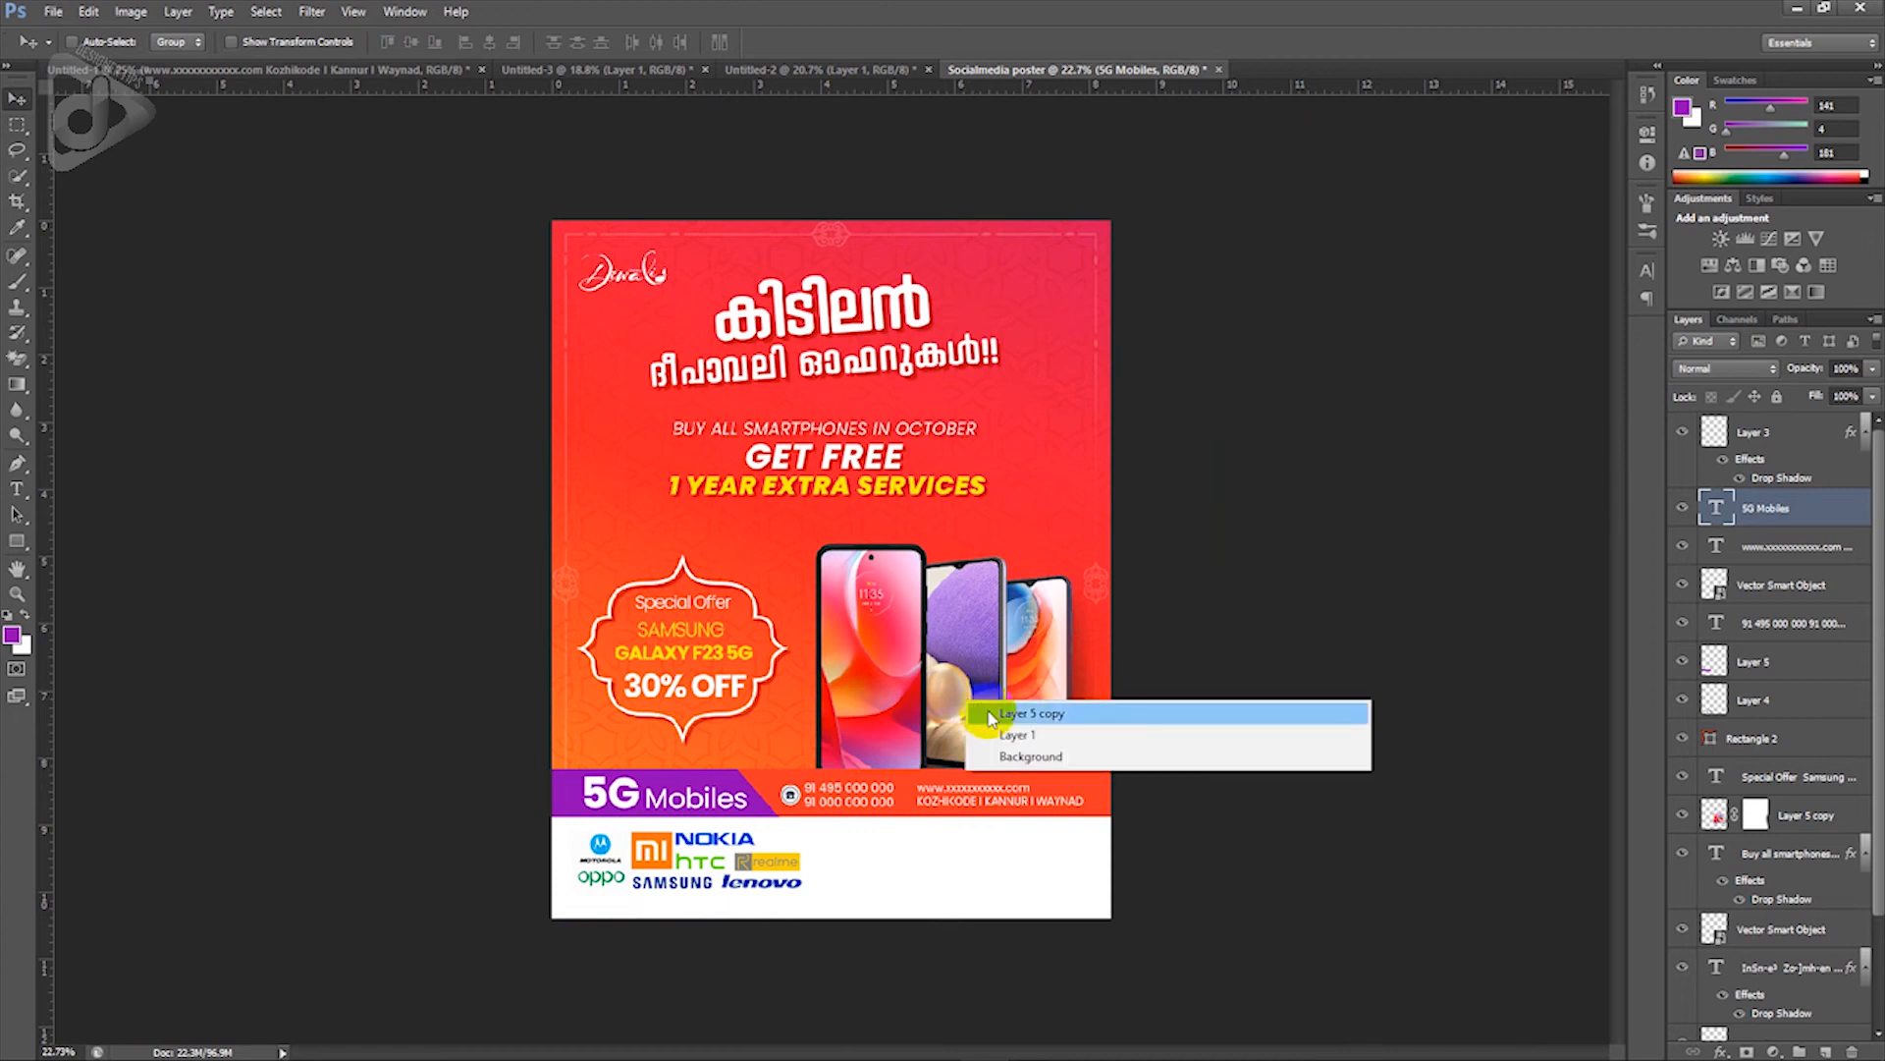
left_click(982, 716)
left_click_drag(982, 715, 984, 697)
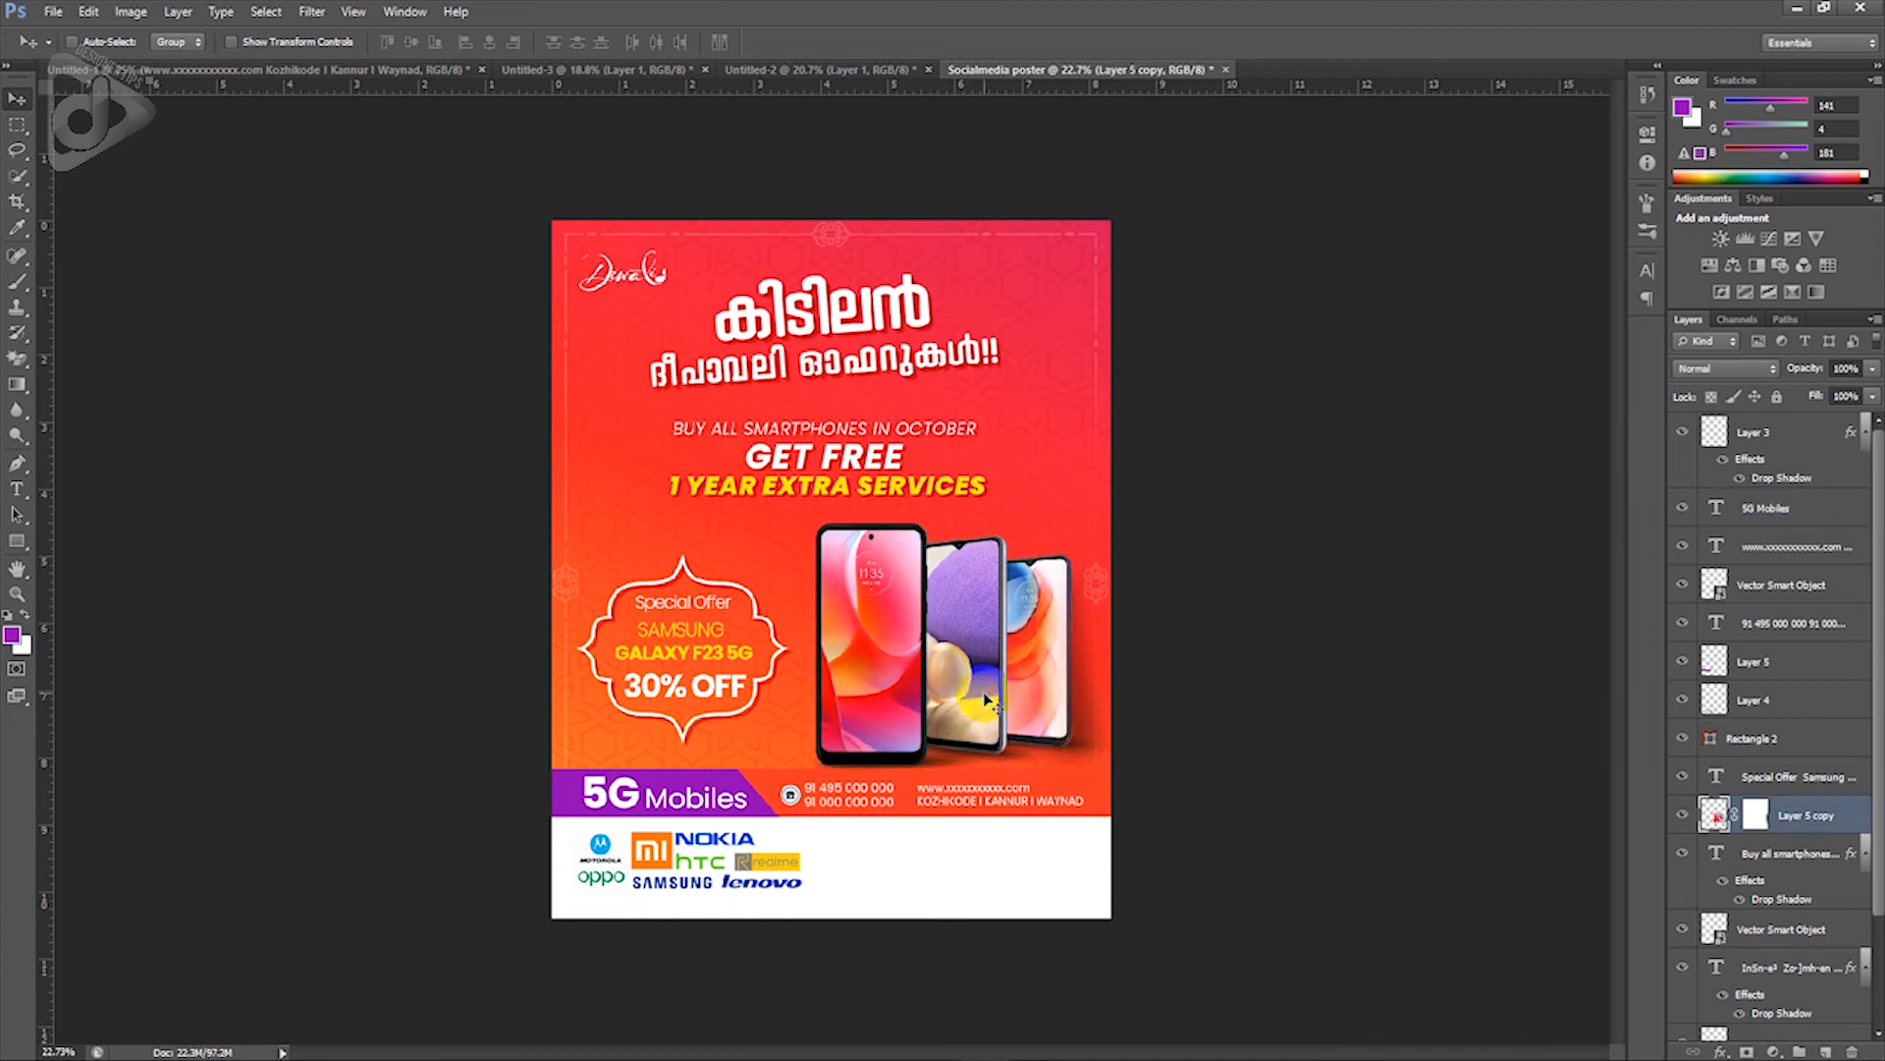
key("shift+Up")
key("shift+Up")
key("shift+Up")
key("shift+Up")
key("shift+Up")
key("shift+Left")
key("shift+Left")
key("shift+Left")
key("shift+Left")
key("shift+Left")
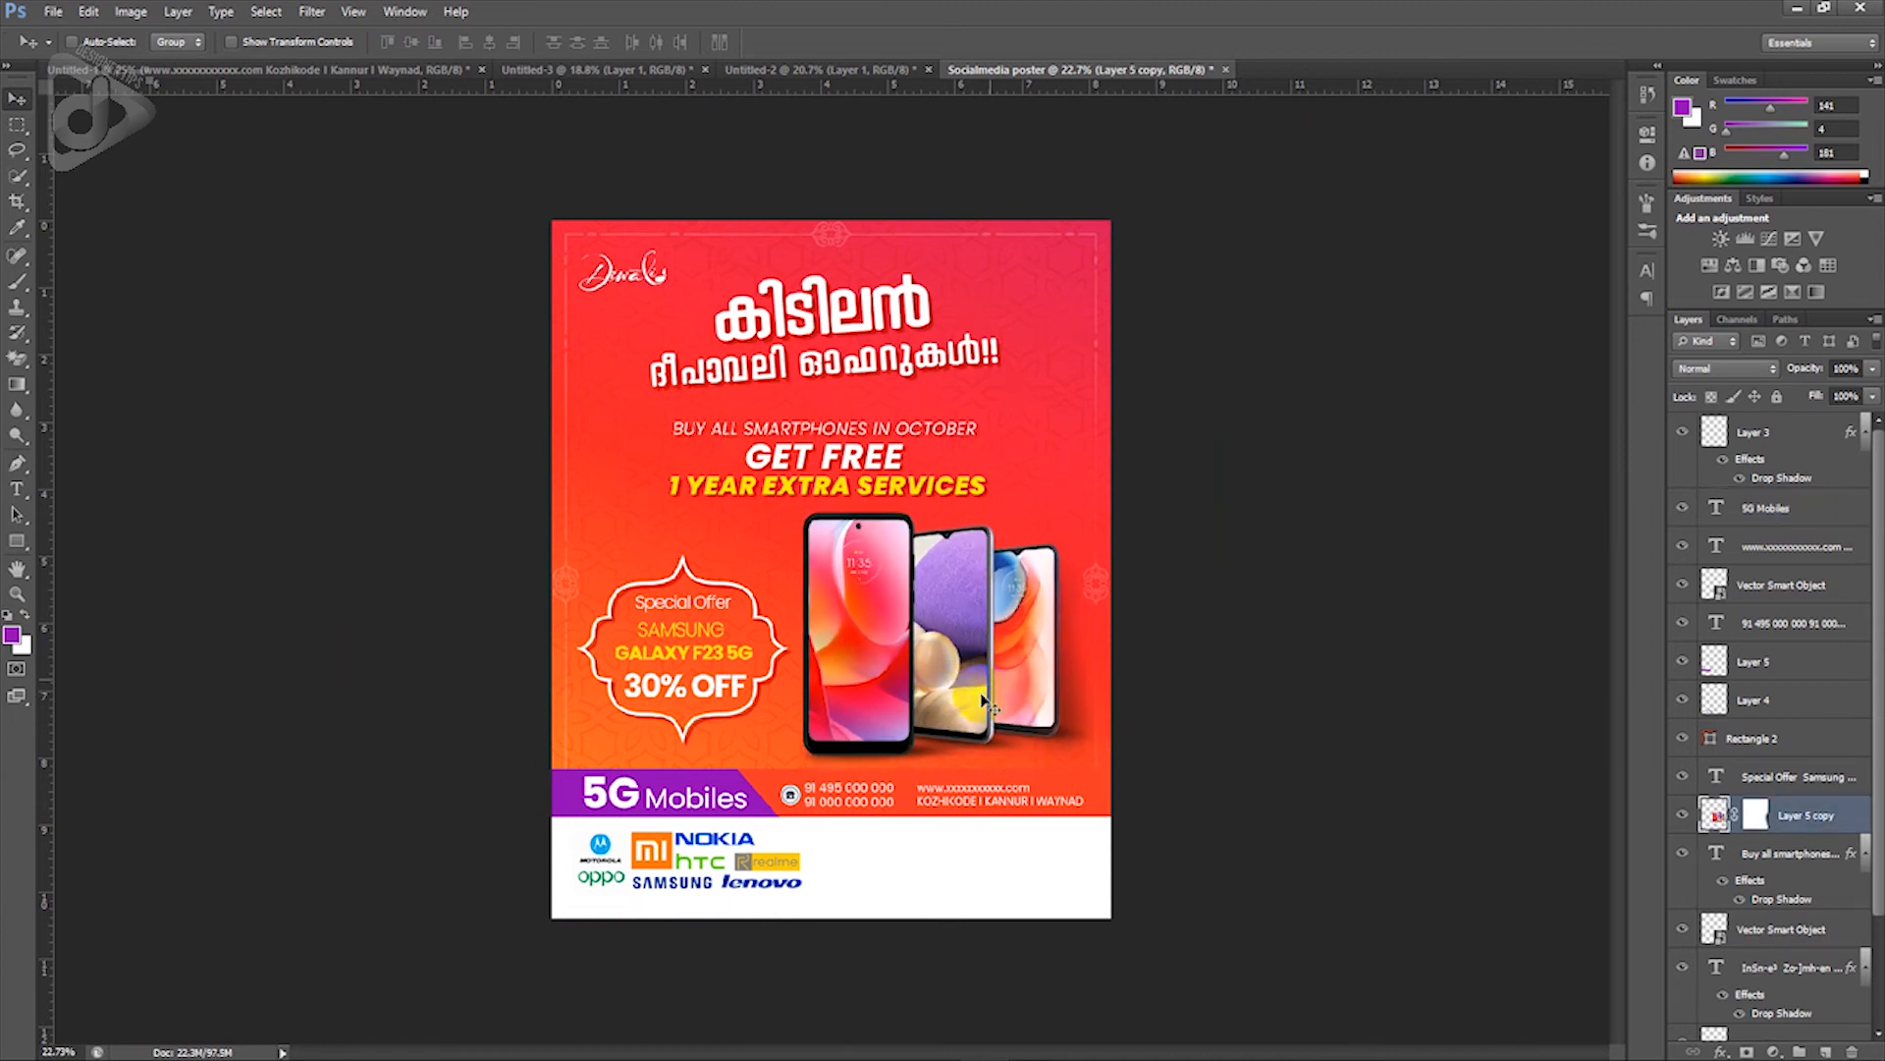
Step: Nudge the Malayalam heading up and right, raise the Buy all smartphones text, then fit the poster
right_click(919, 360)
left_click(945, 371)
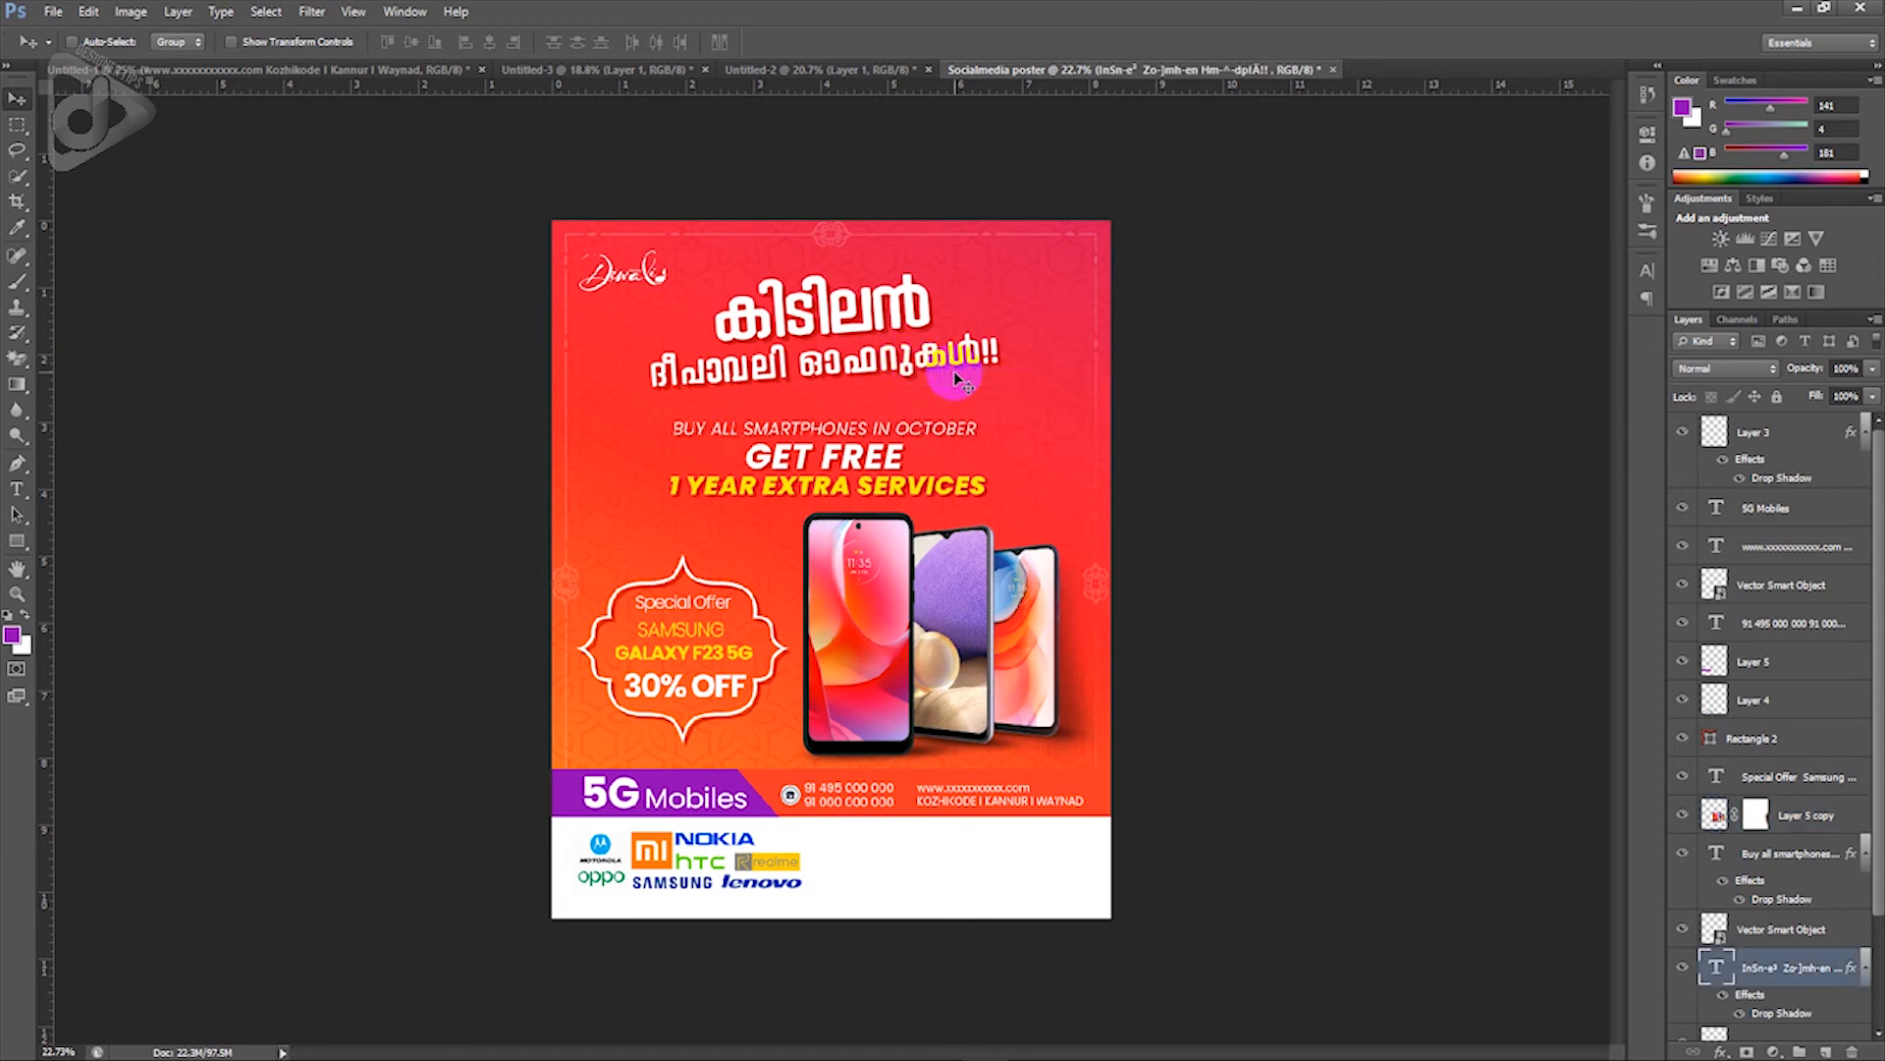
key("shift+Right")
key("shift+Right")
key("shift+Up")
key("shift+Up")
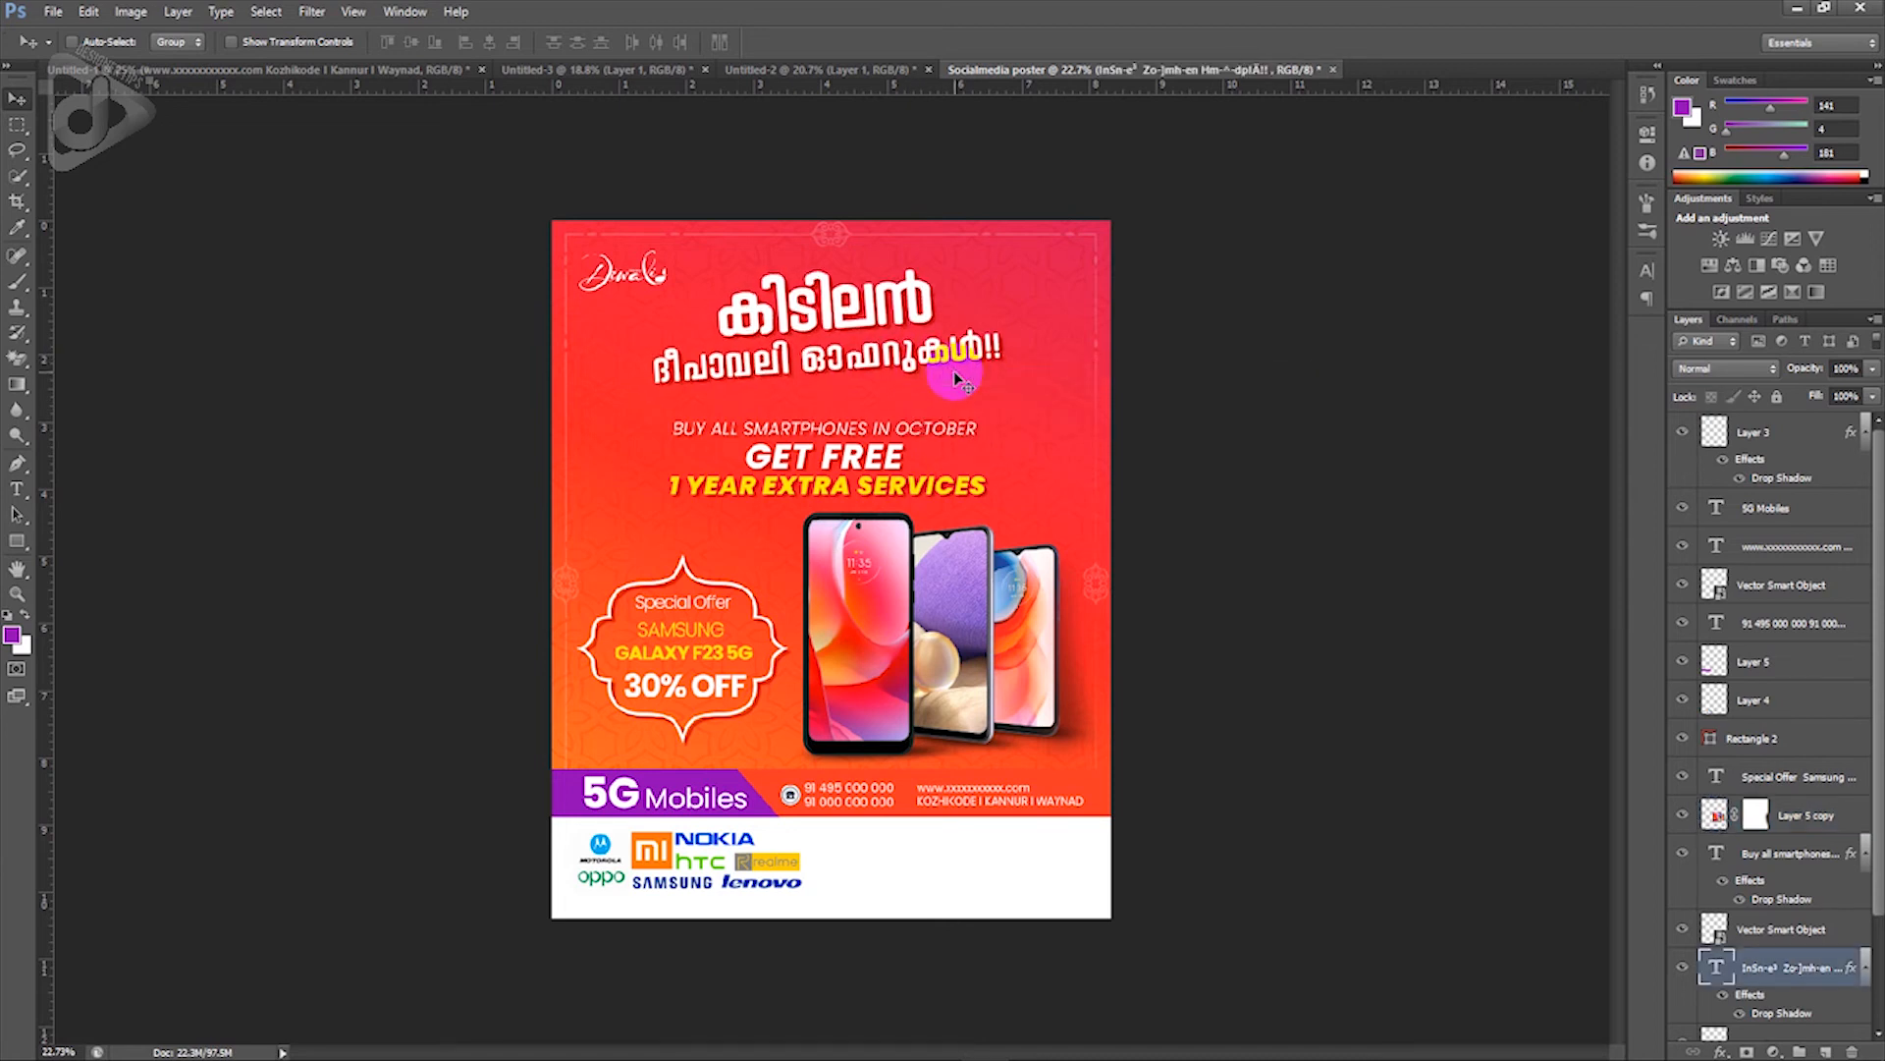
right_click(918, 425)
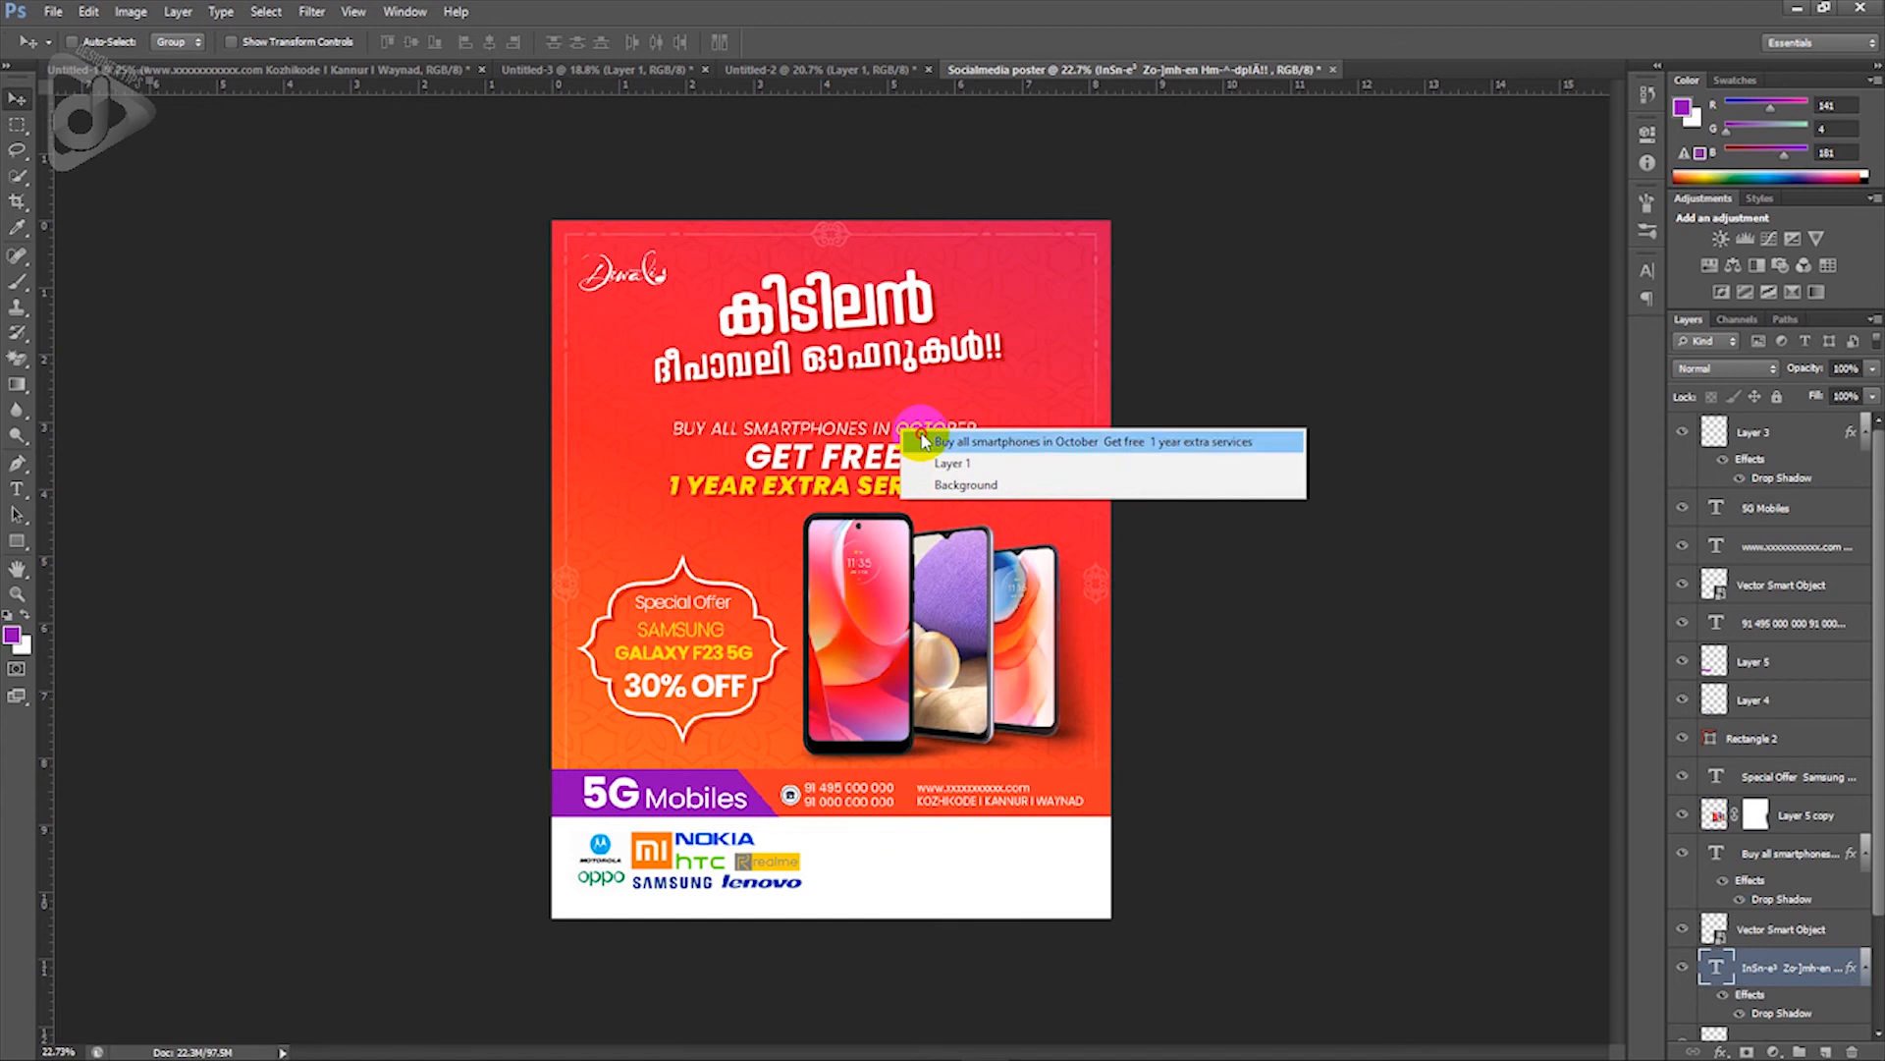
left_click(928, 434)
key("shift+Up")
key("shift+Up")
key("shift+Up")
key("shift+Up")
key("shift+Up")
key("shift+Up")
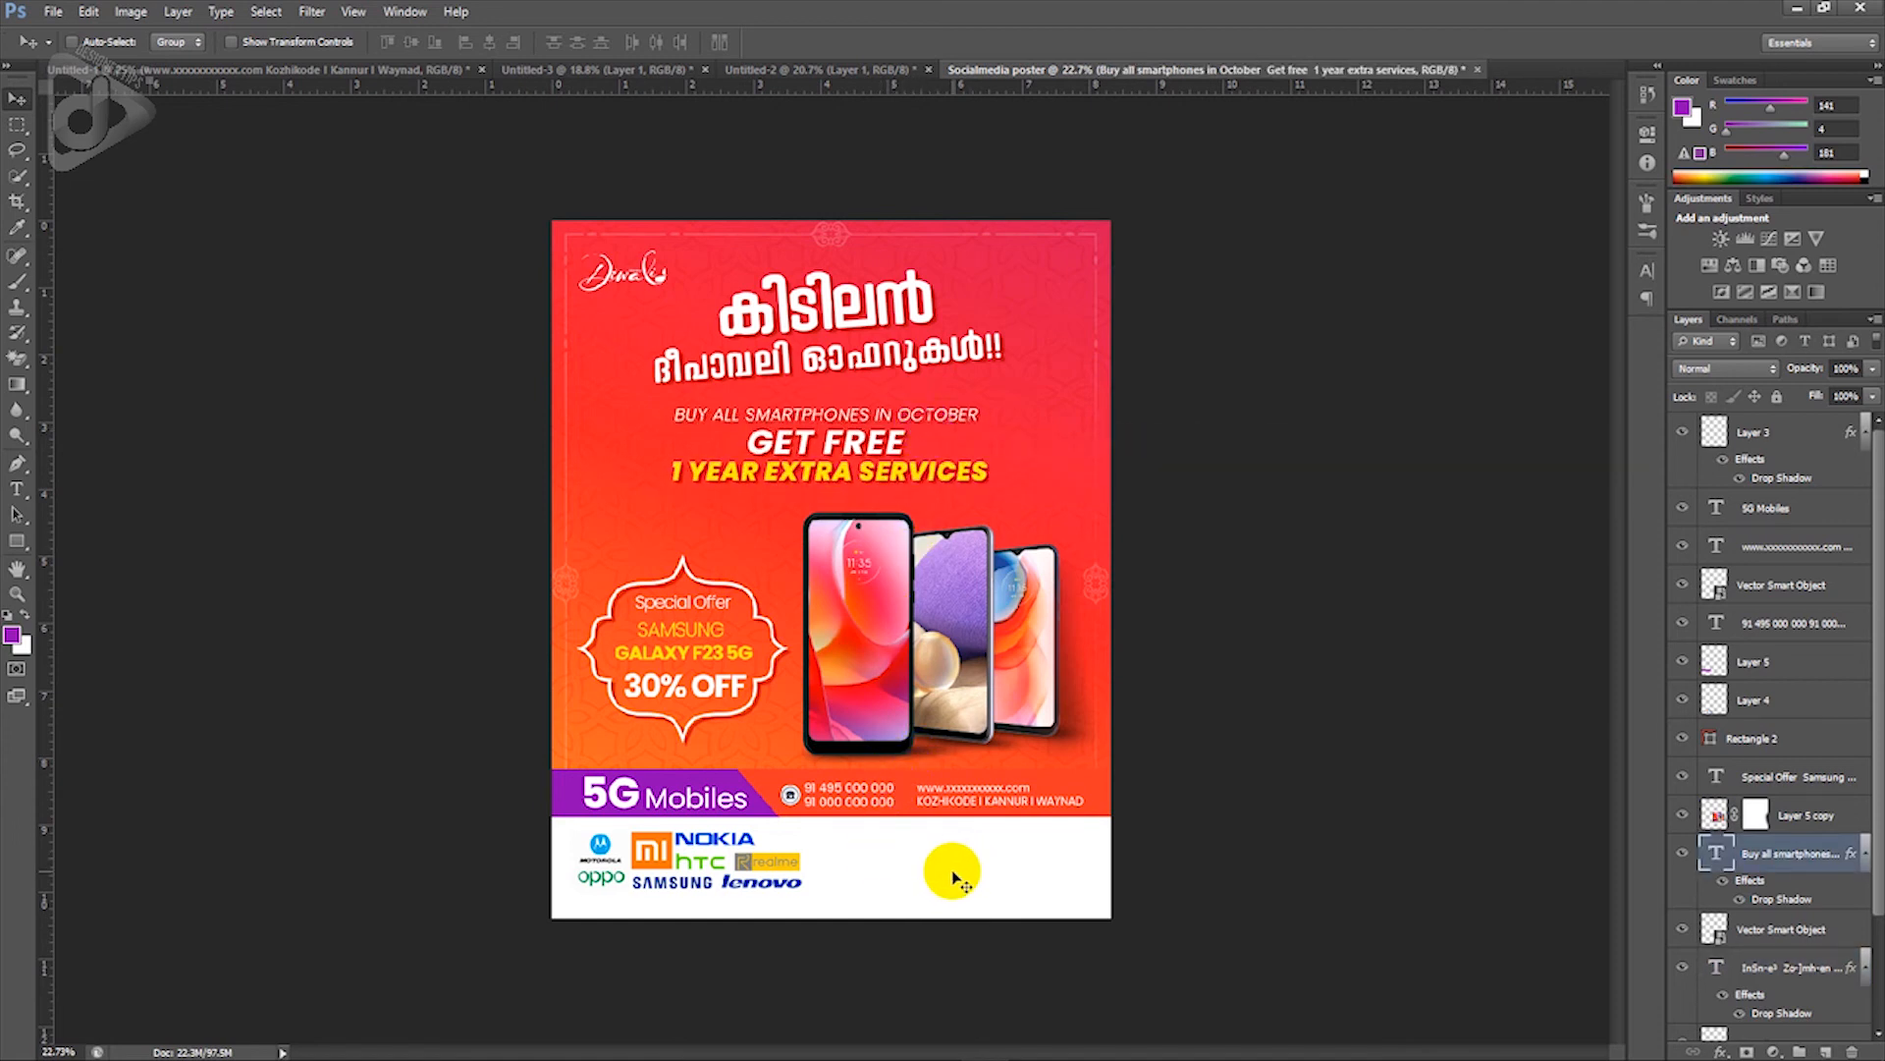
key("ctrl+0")
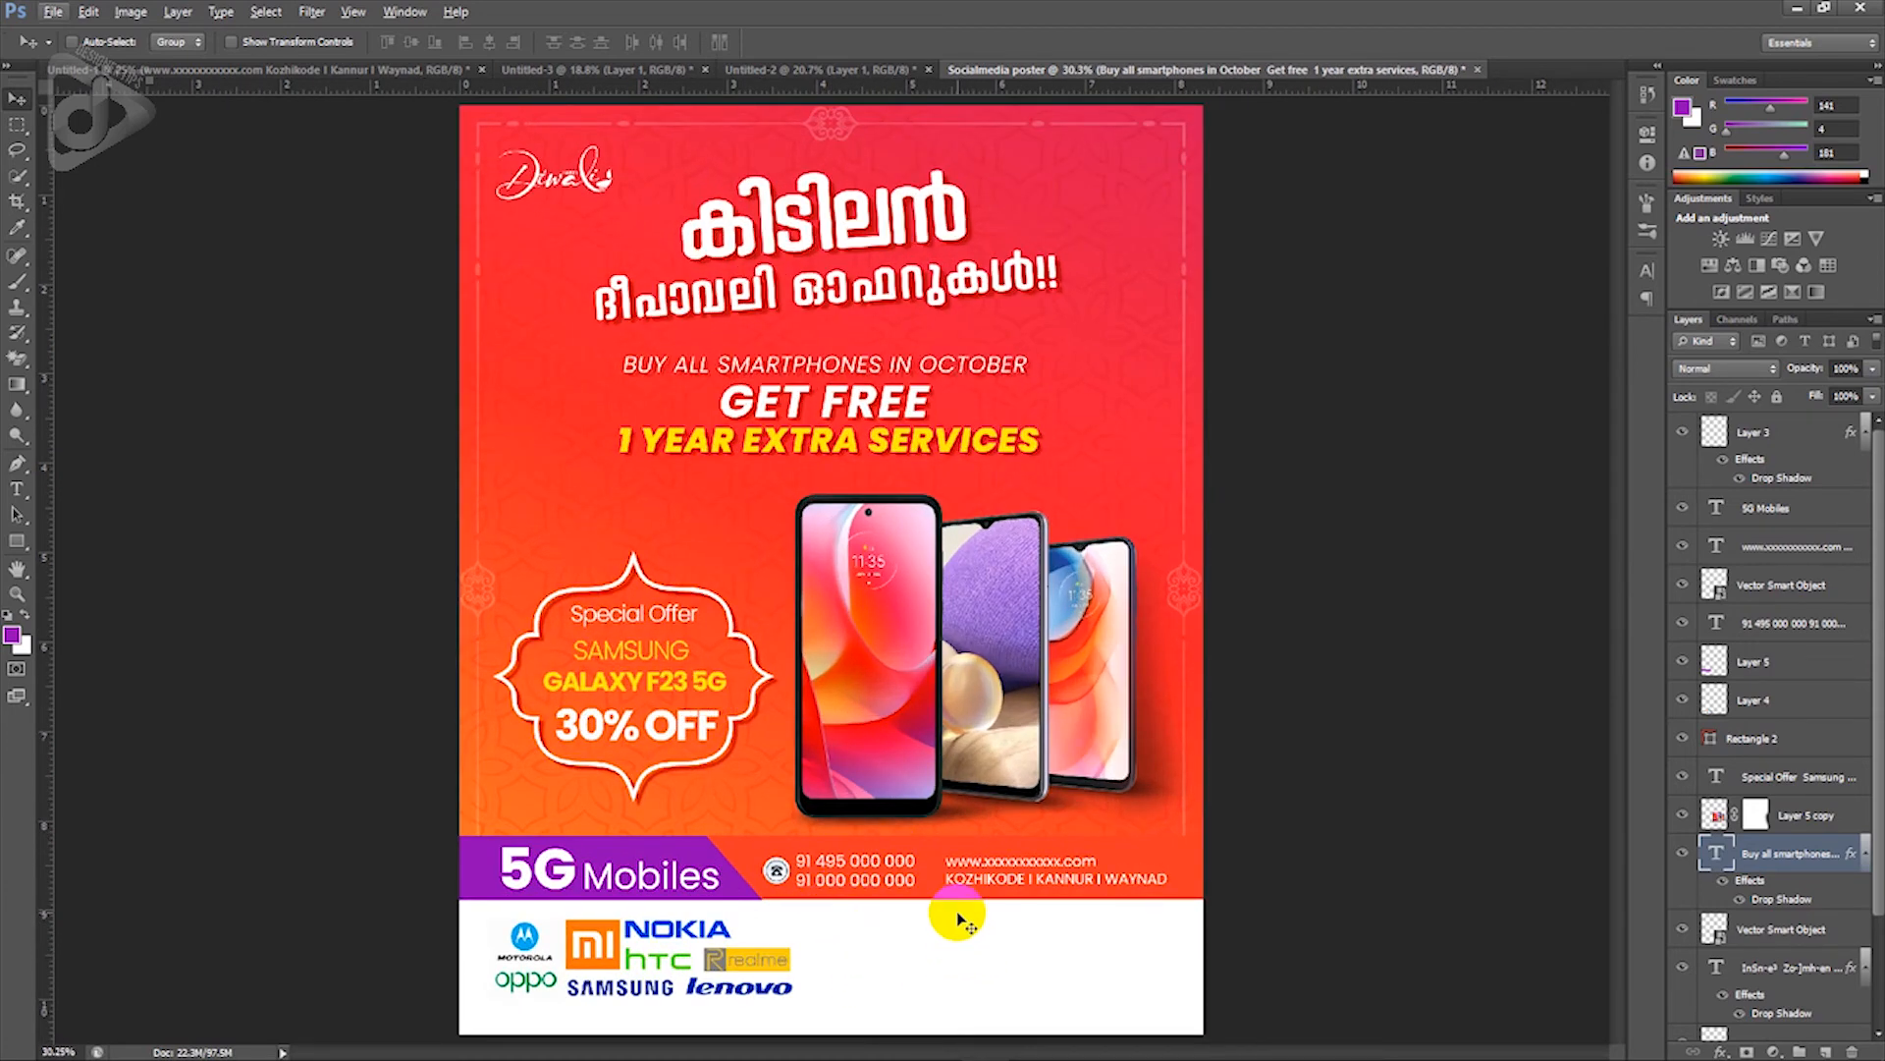
Step: Copy the bank logos layer from the draft into the Socialmedia poster
left_click(242, 73)
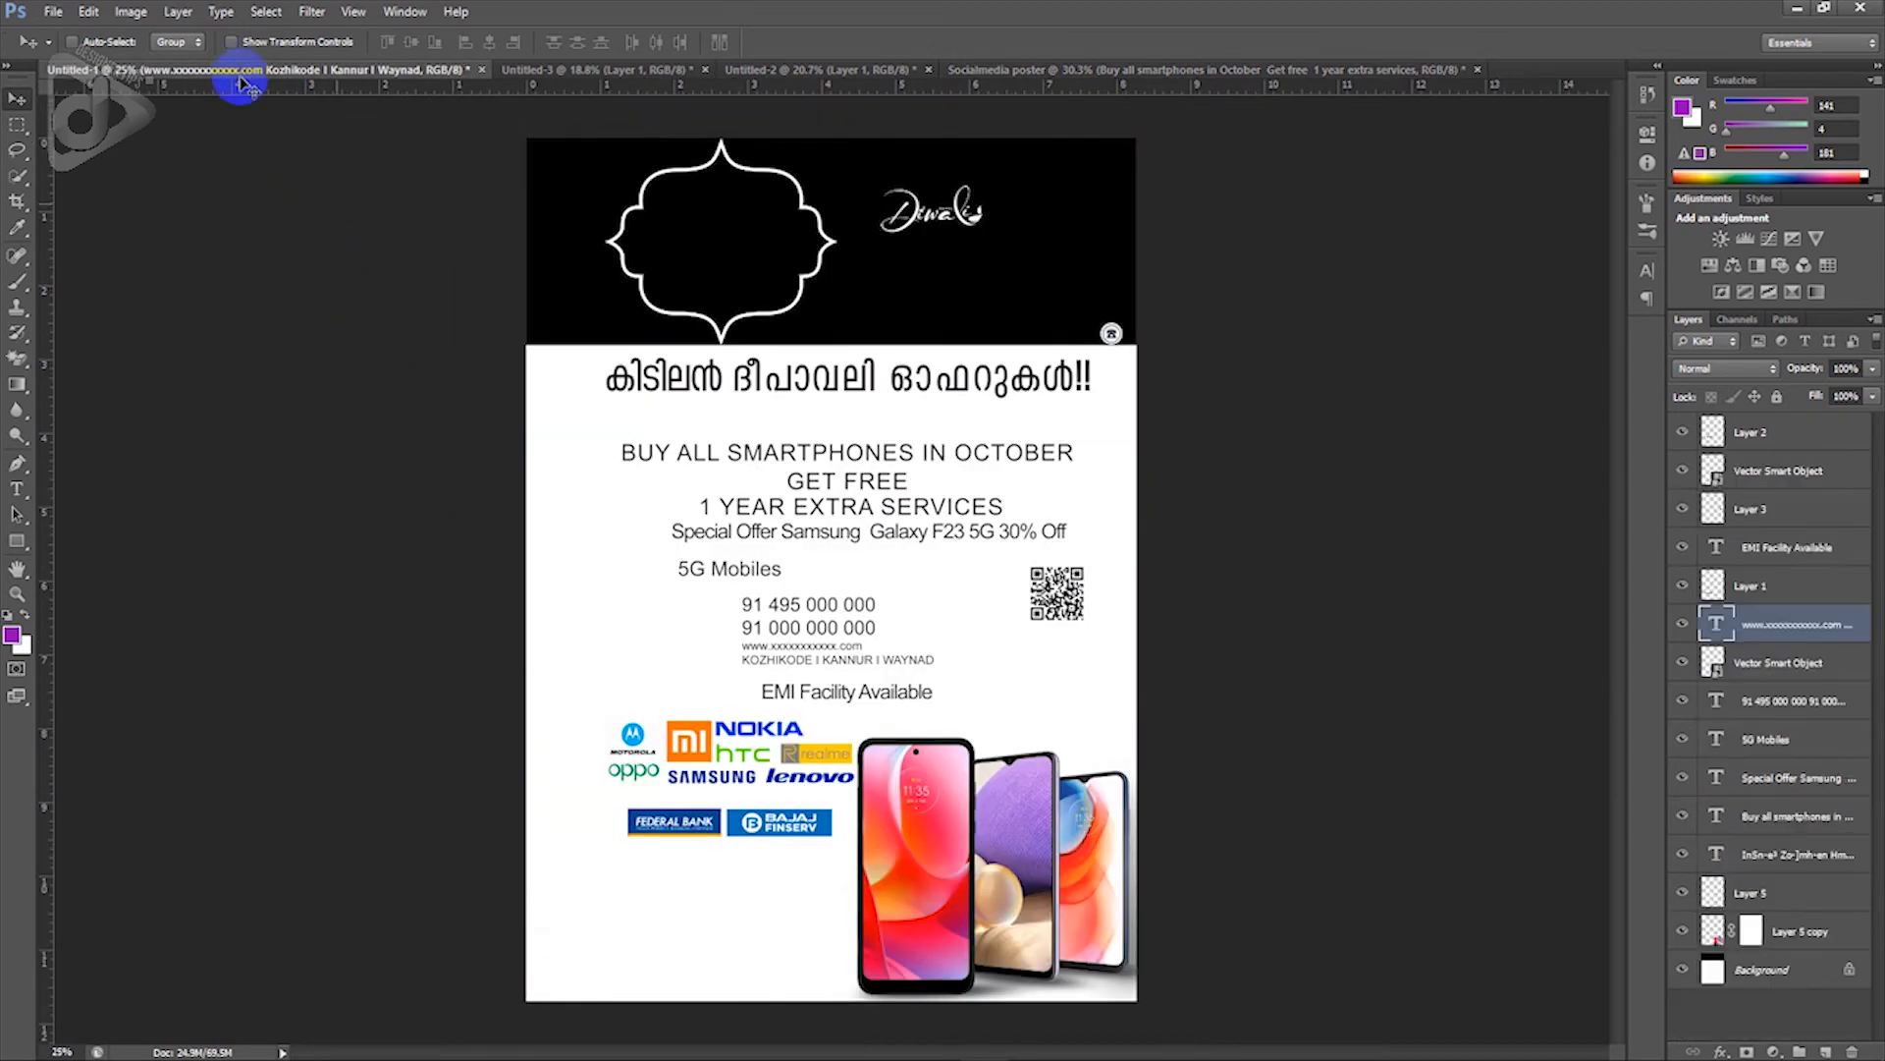
right_click(794, 823)
left_click(828, 842)
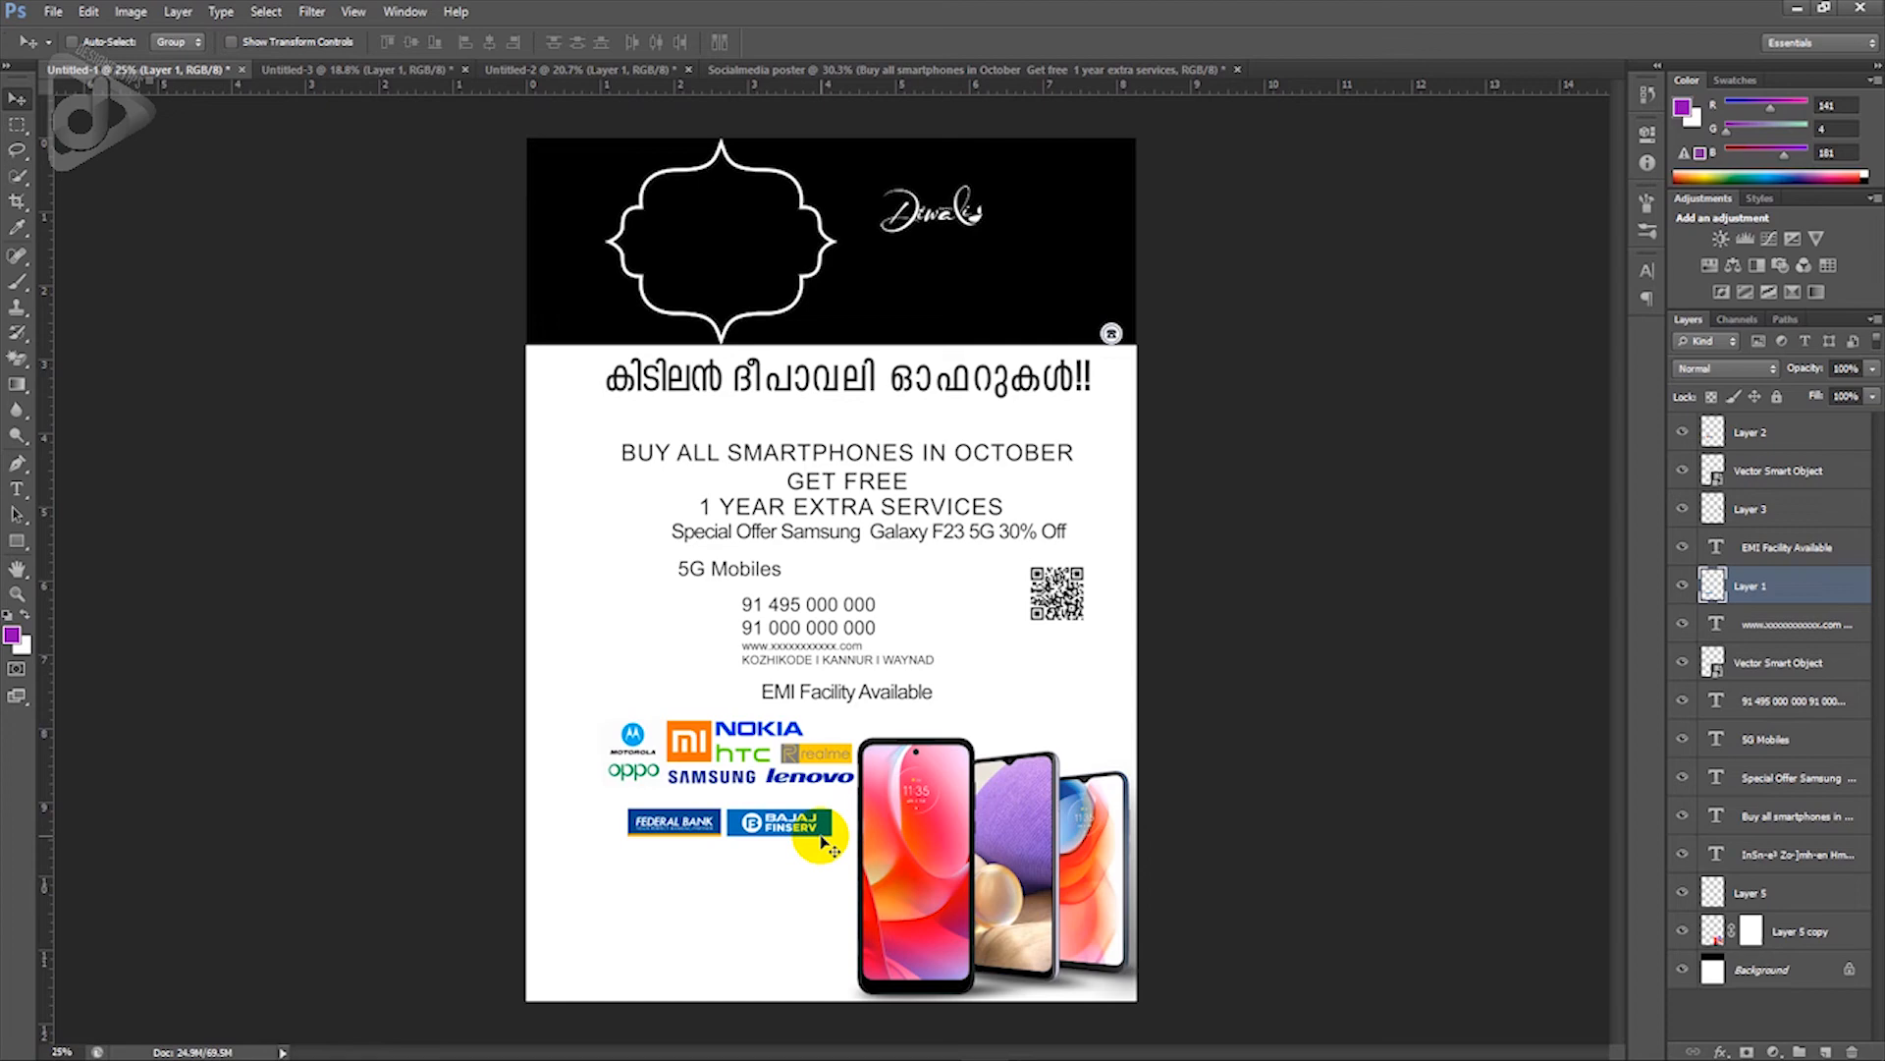
left_click_drag(821, 836, 1058, 988)
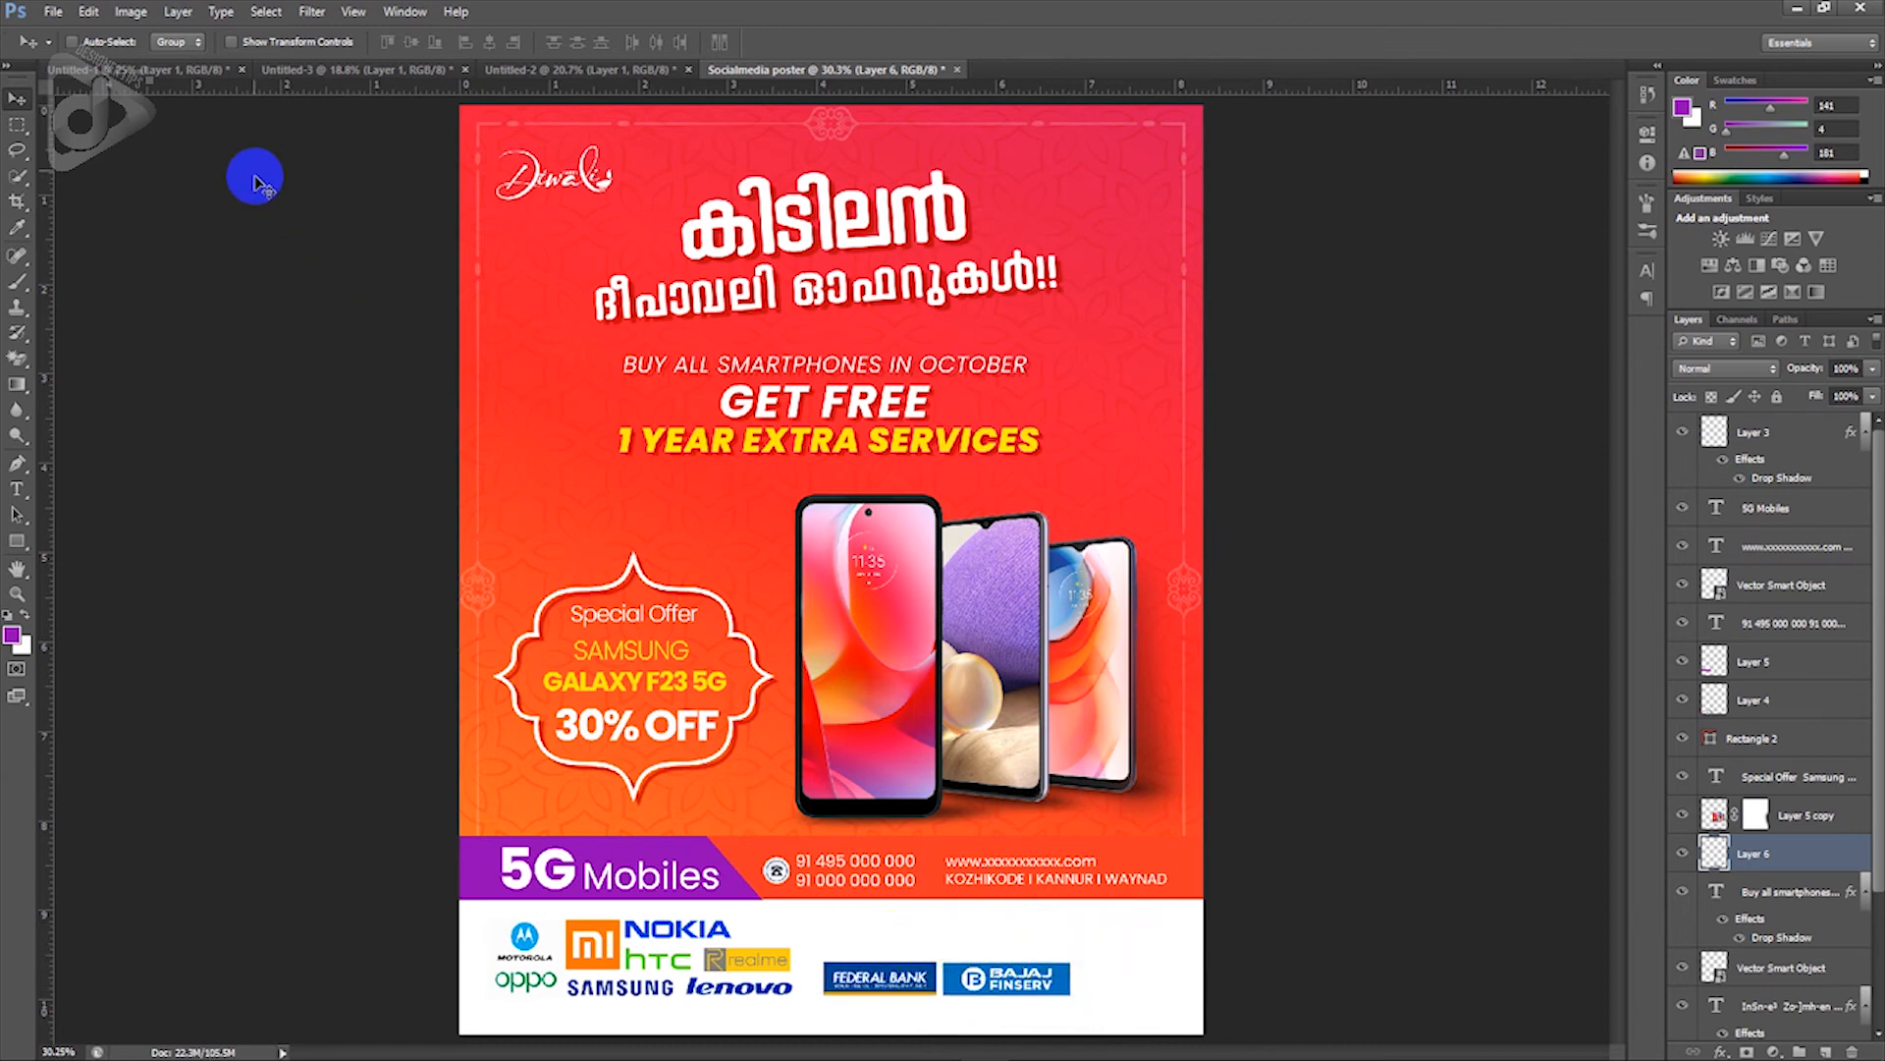
Step: Copy the EMI Facility Available text layer from the draft into the poster footer
left_click(174, 85)
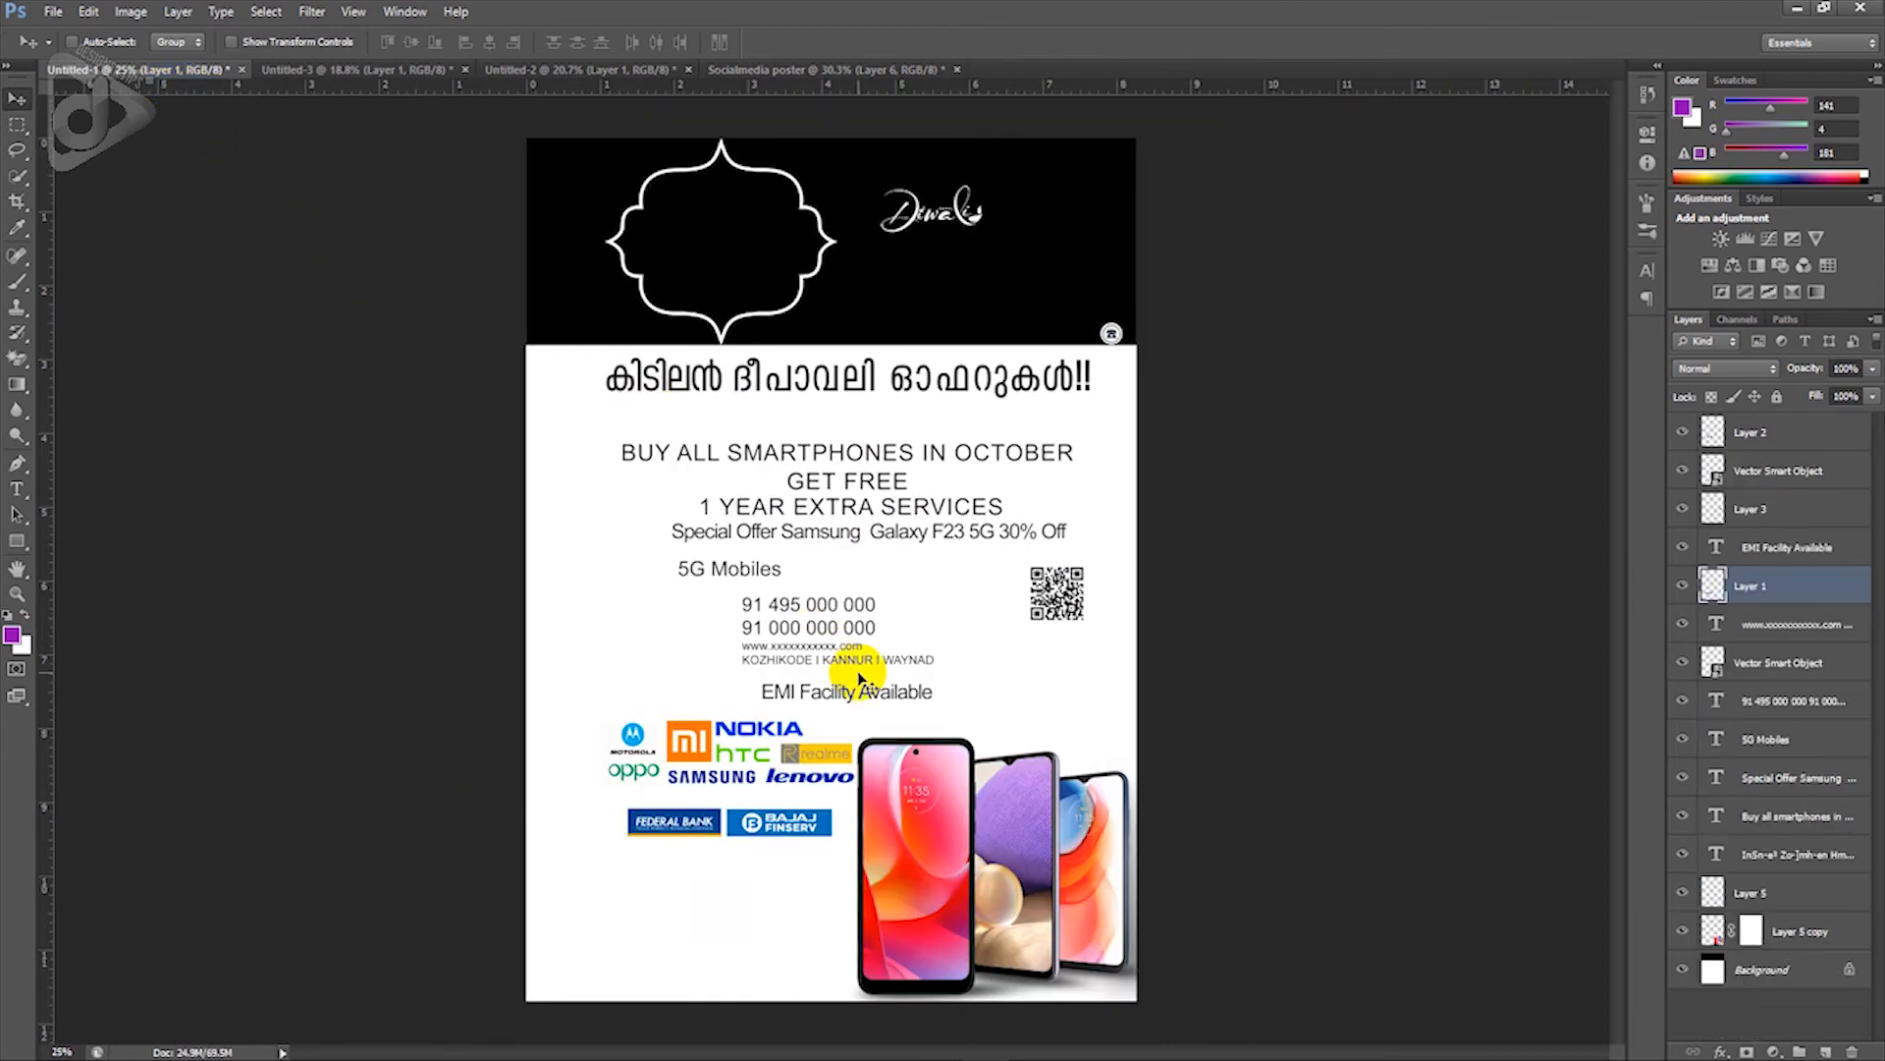
right_click(872, 692)
left_click(899, 705)
left_click_drag(902, 707, 990, 948)
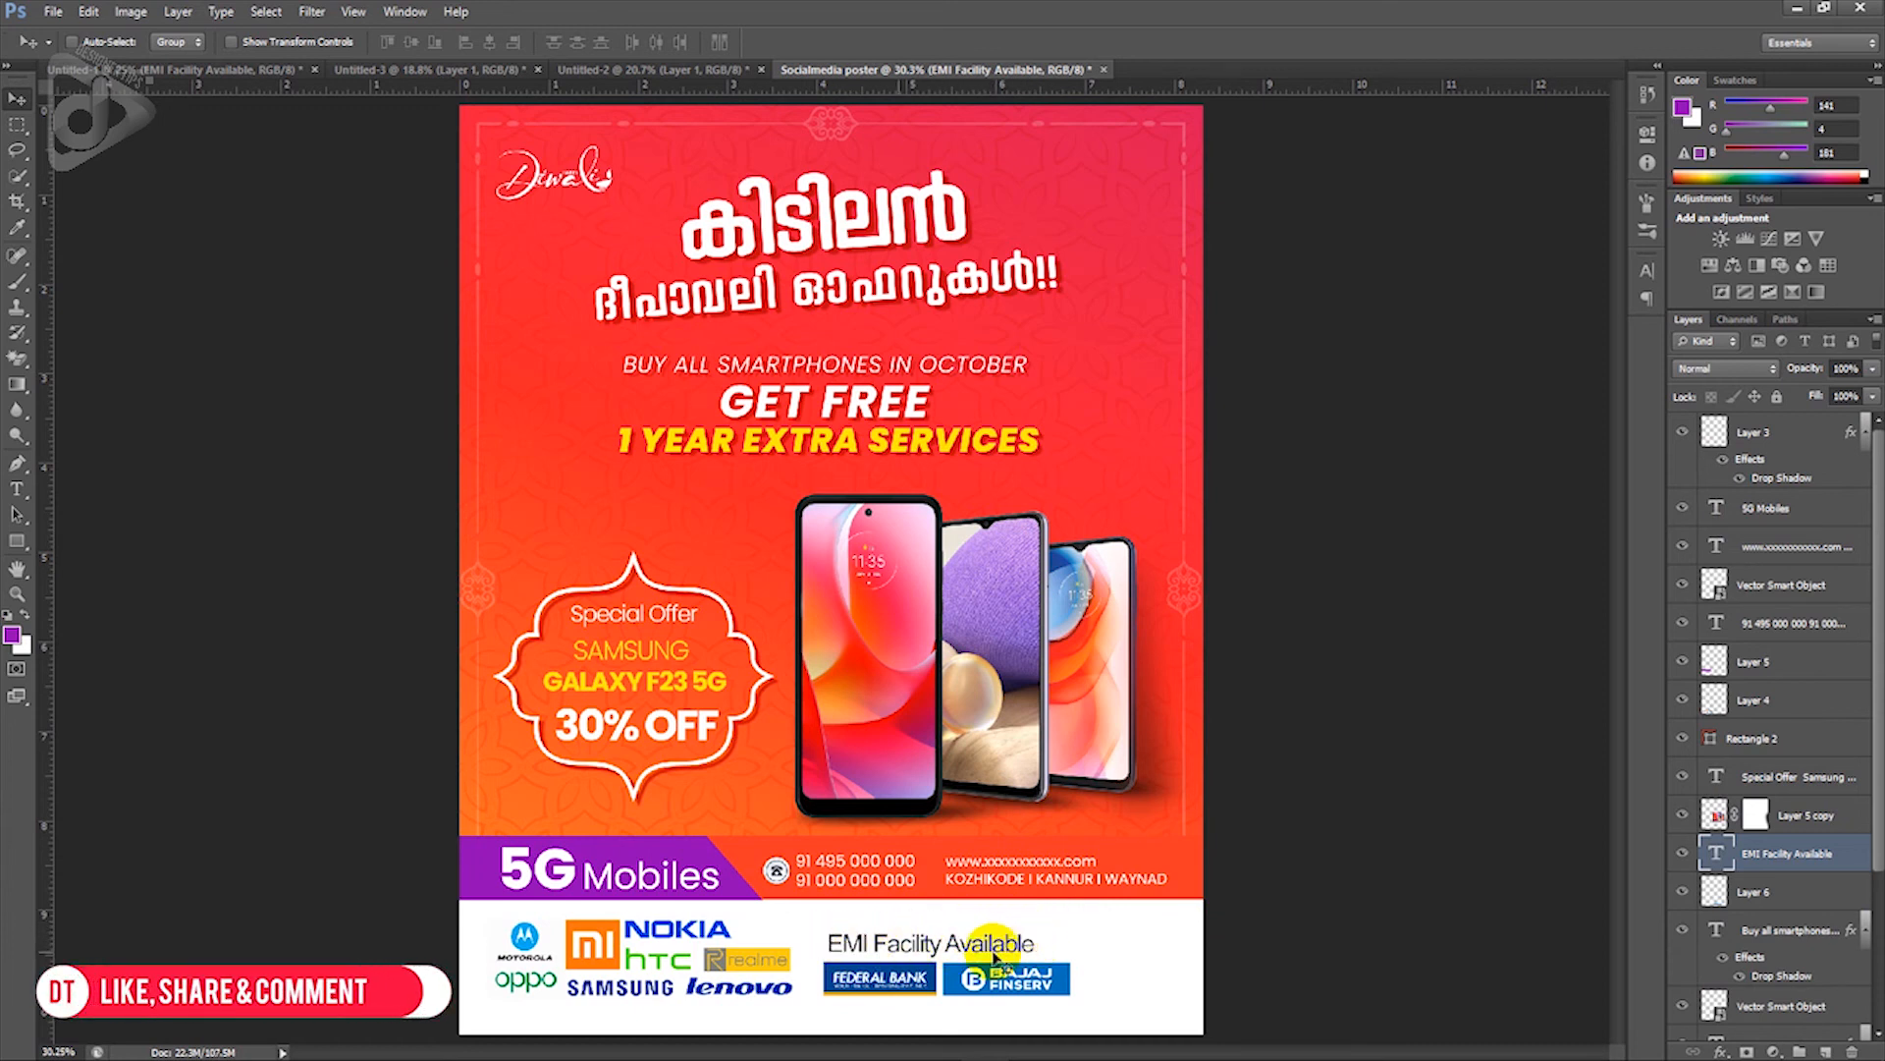
Step: Draw a rectangle over the EMI Facility Available text and fill it with black (000000)
left_click(19, 542)
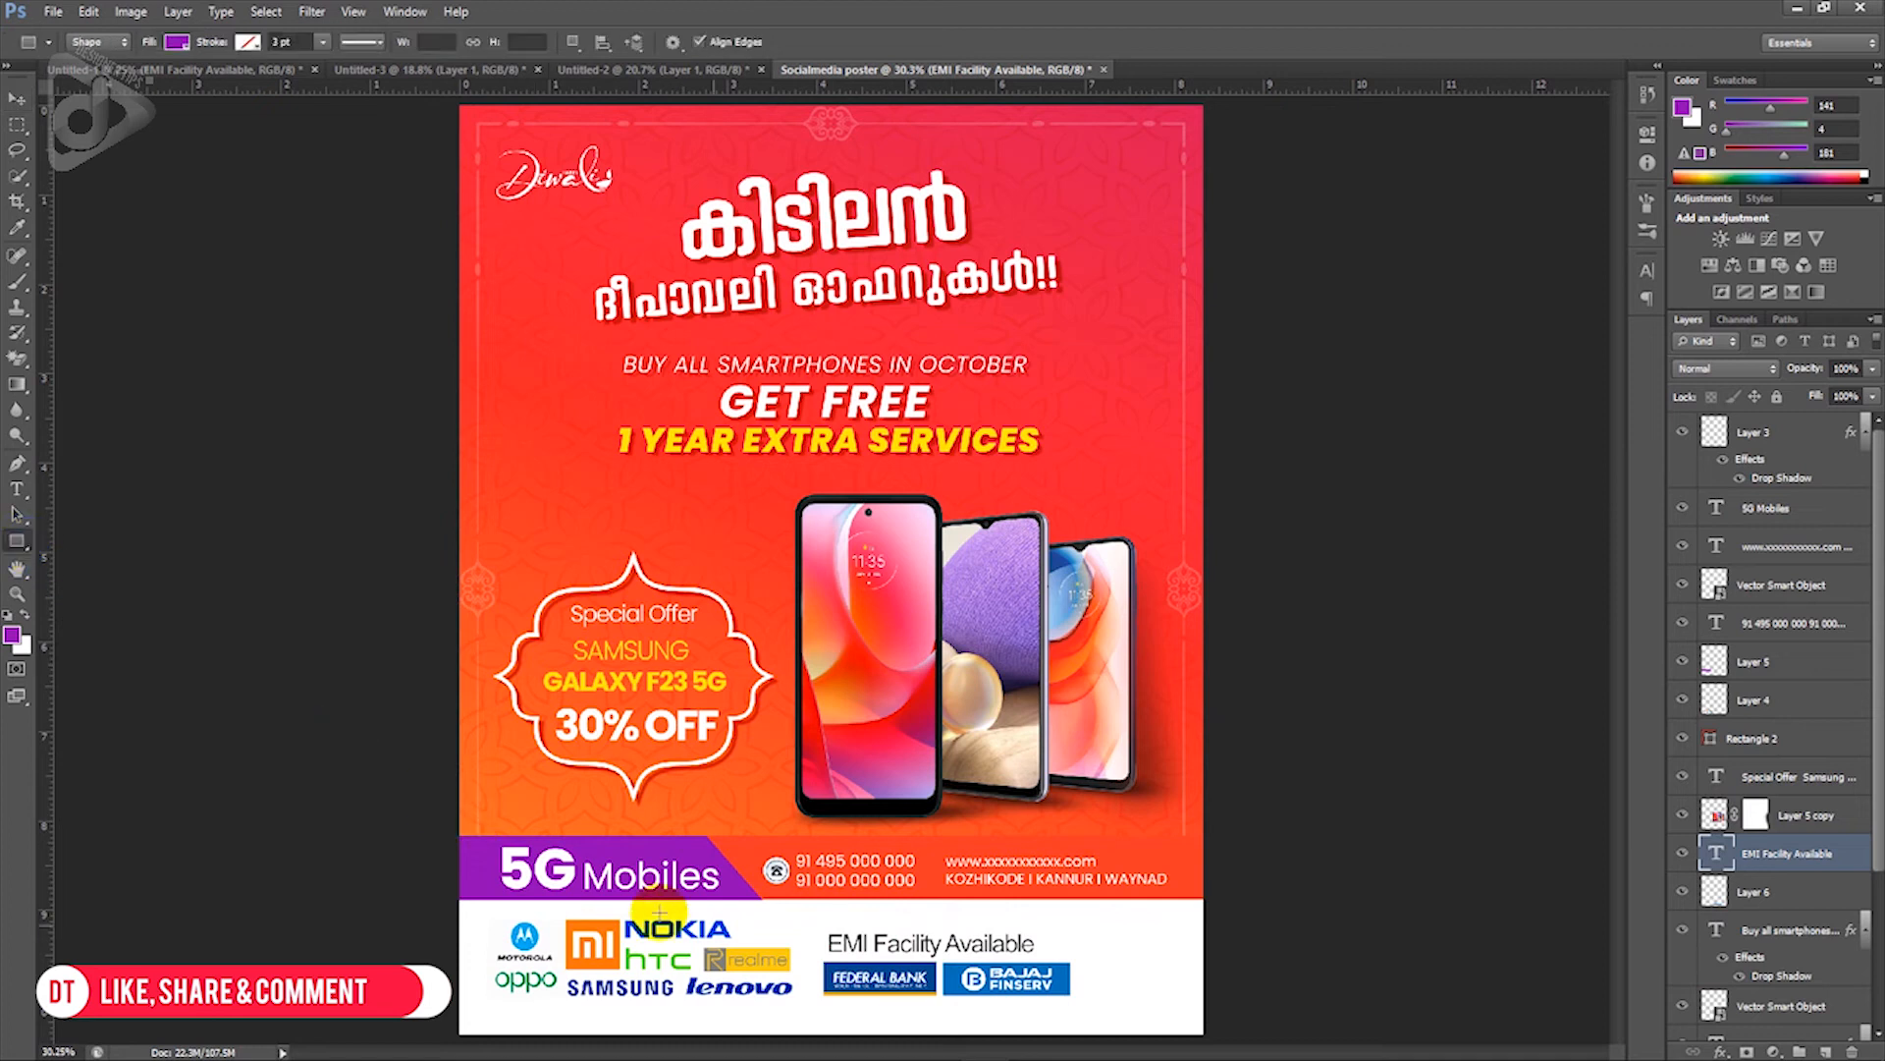
left_click_drag(820, 932, 1065, 954)
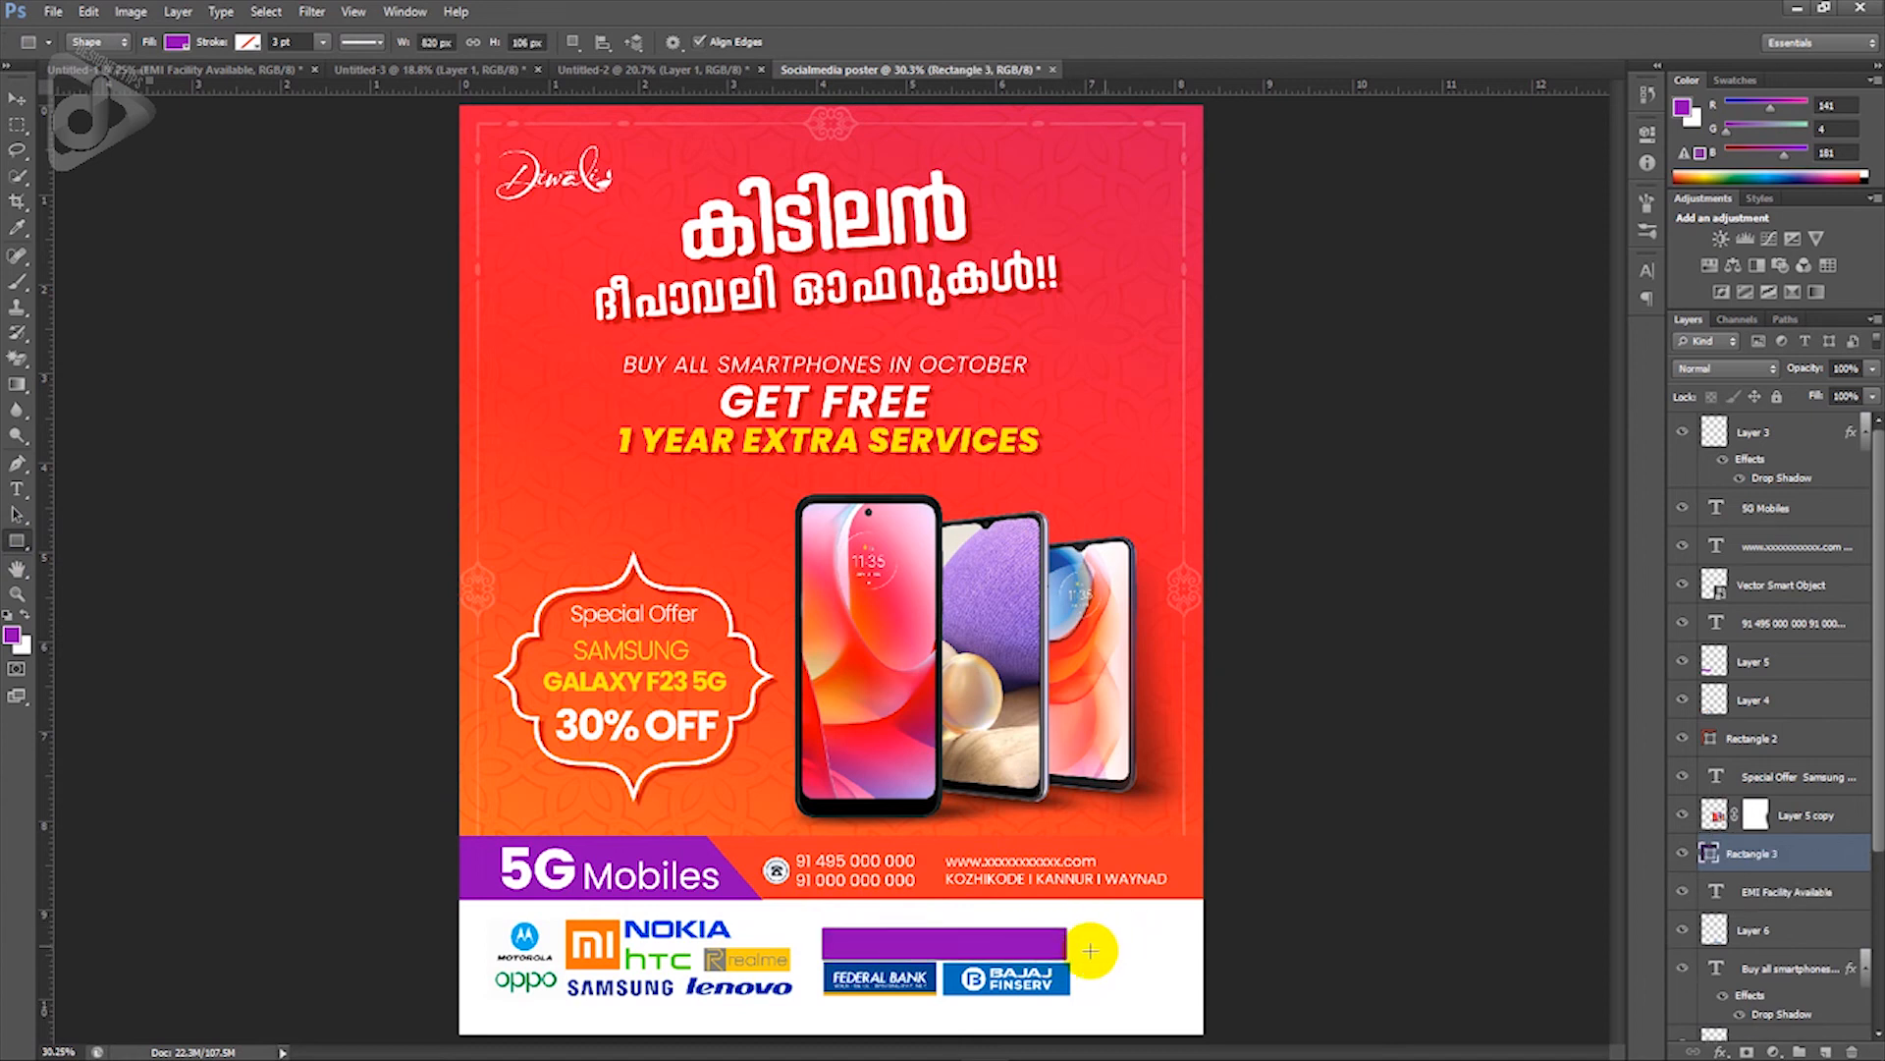
double_click(1706, 855)
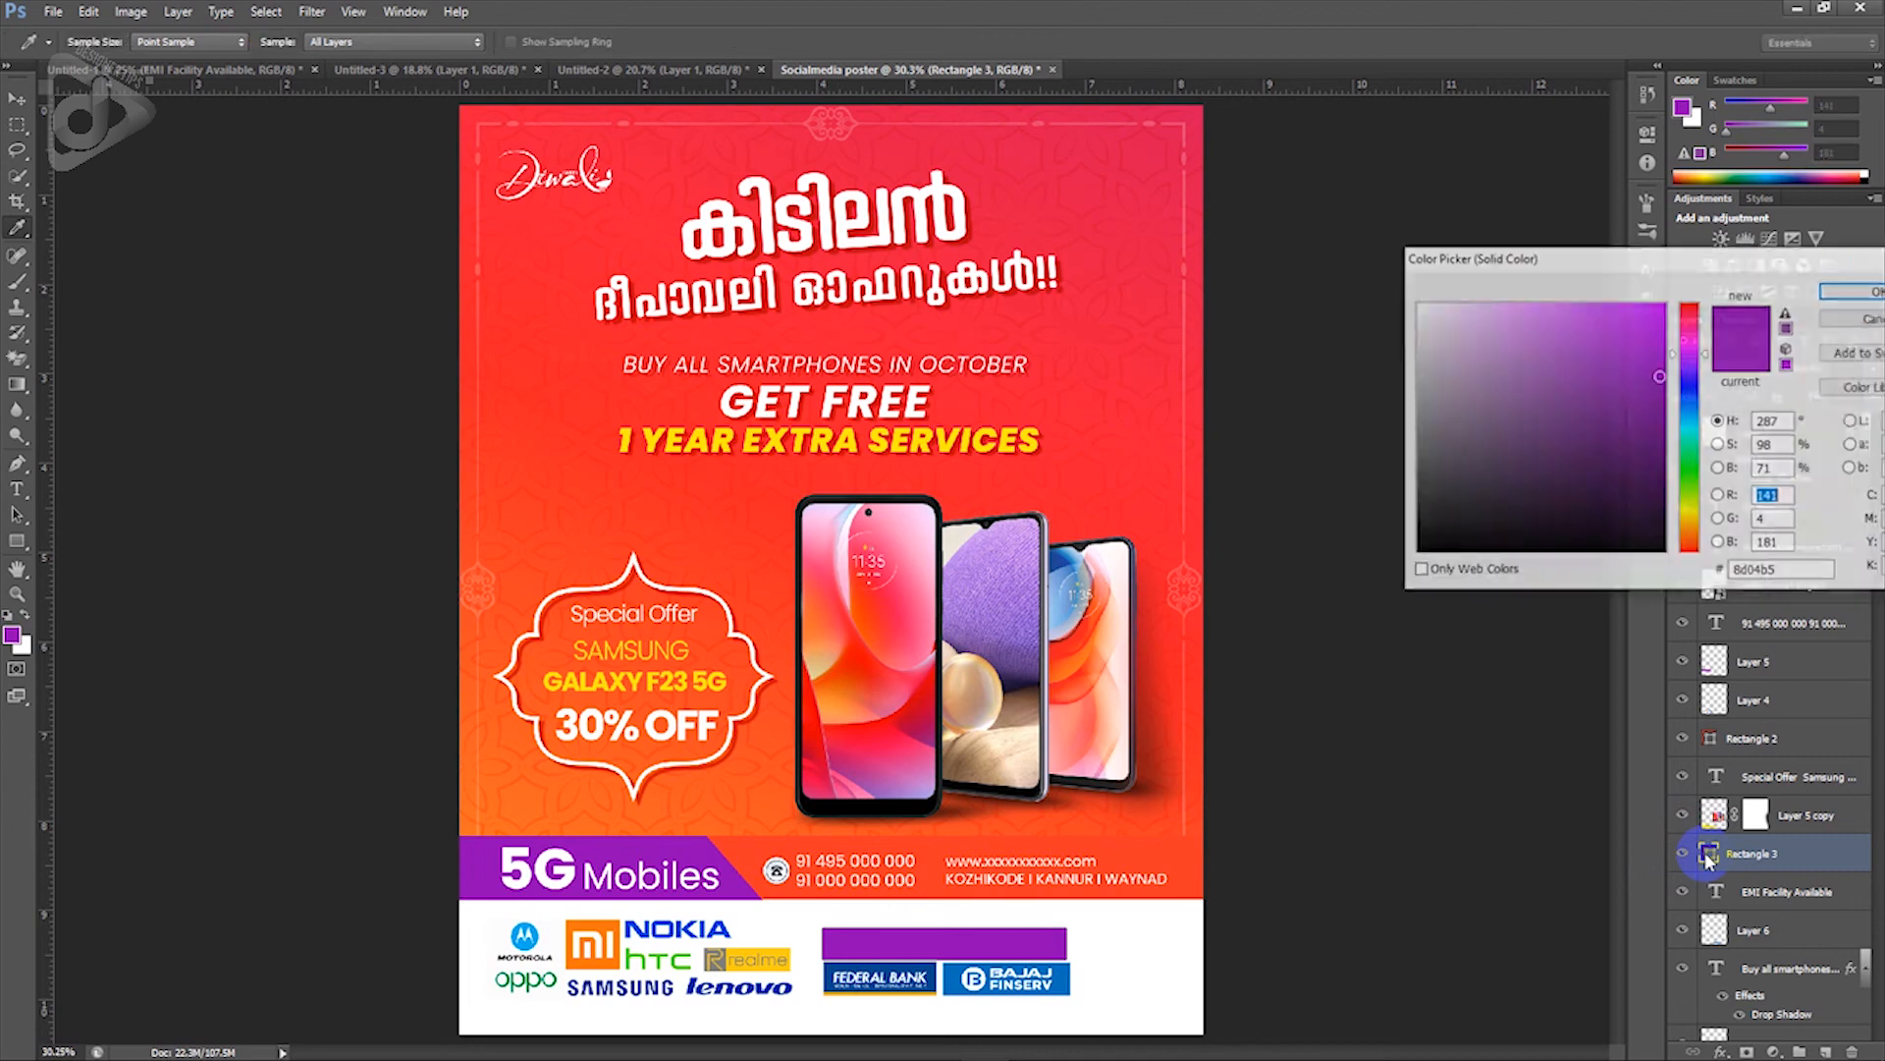
left_click_drag(1394, 540, 1402, 560)
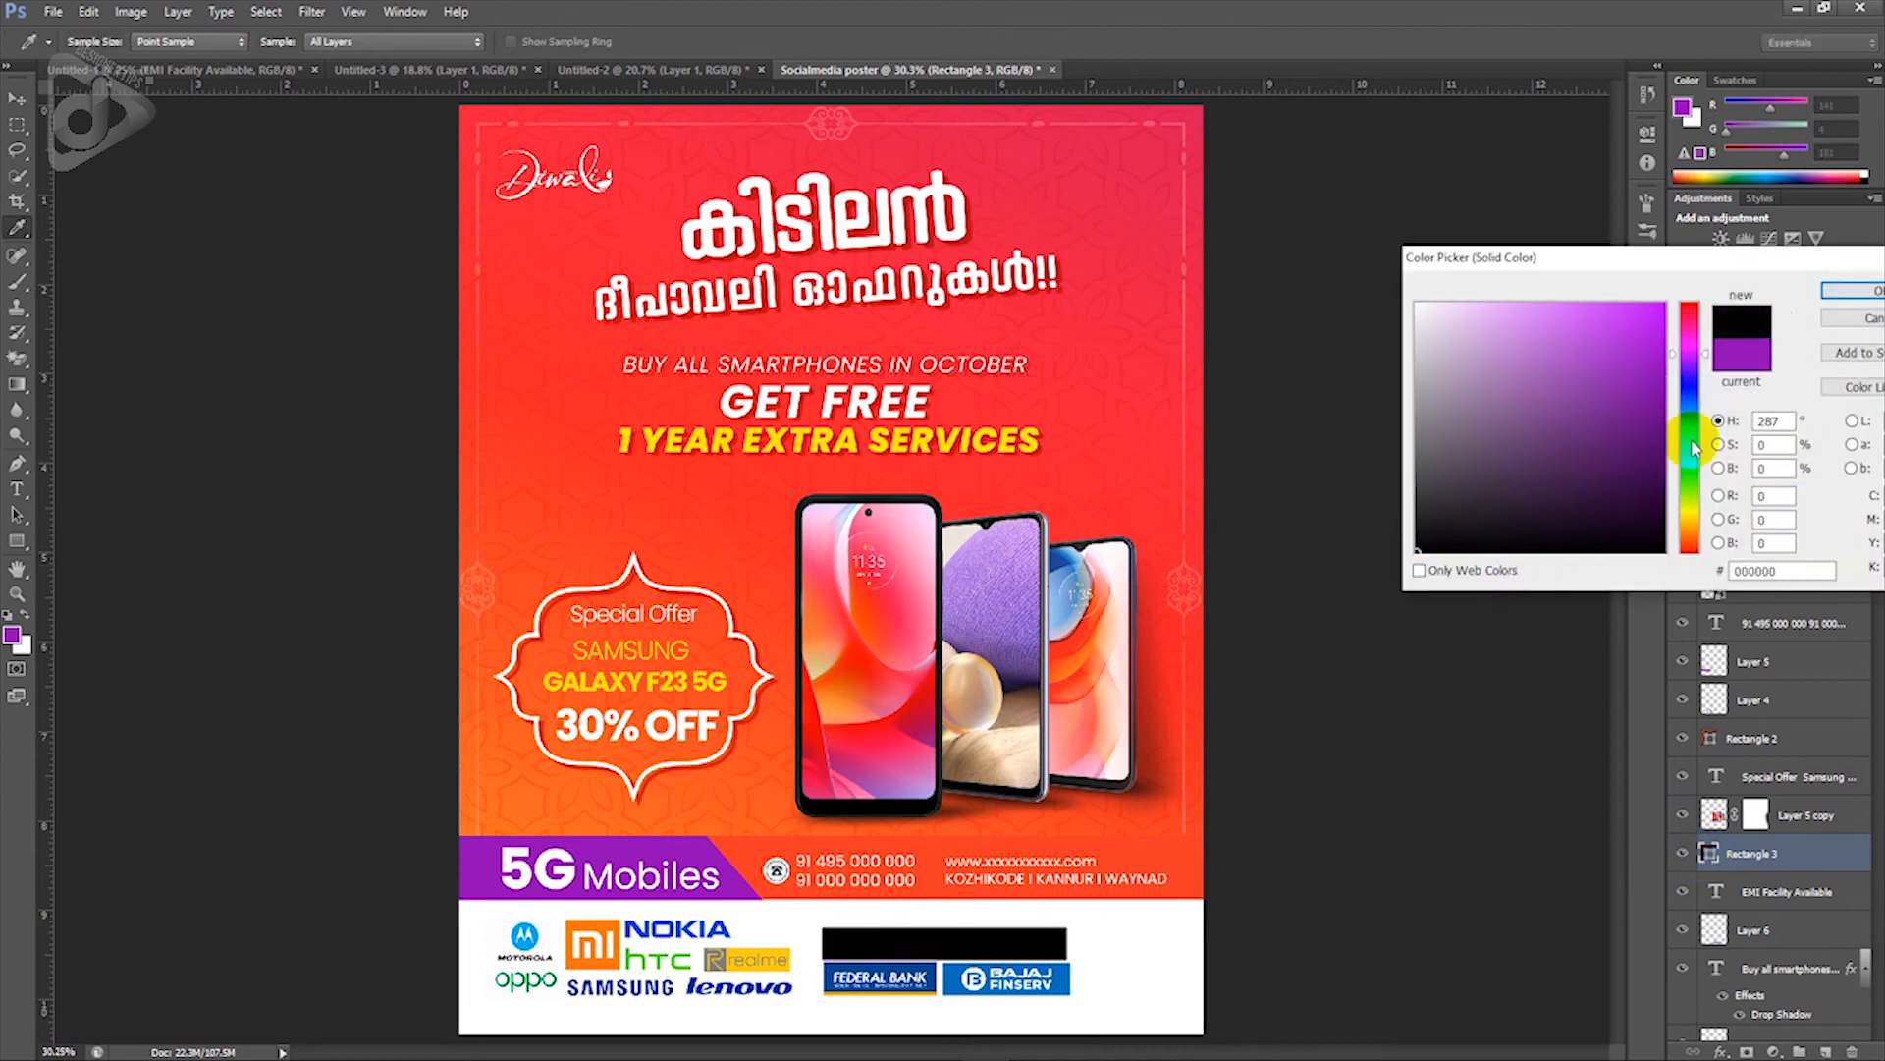
left_click(1839, 295)
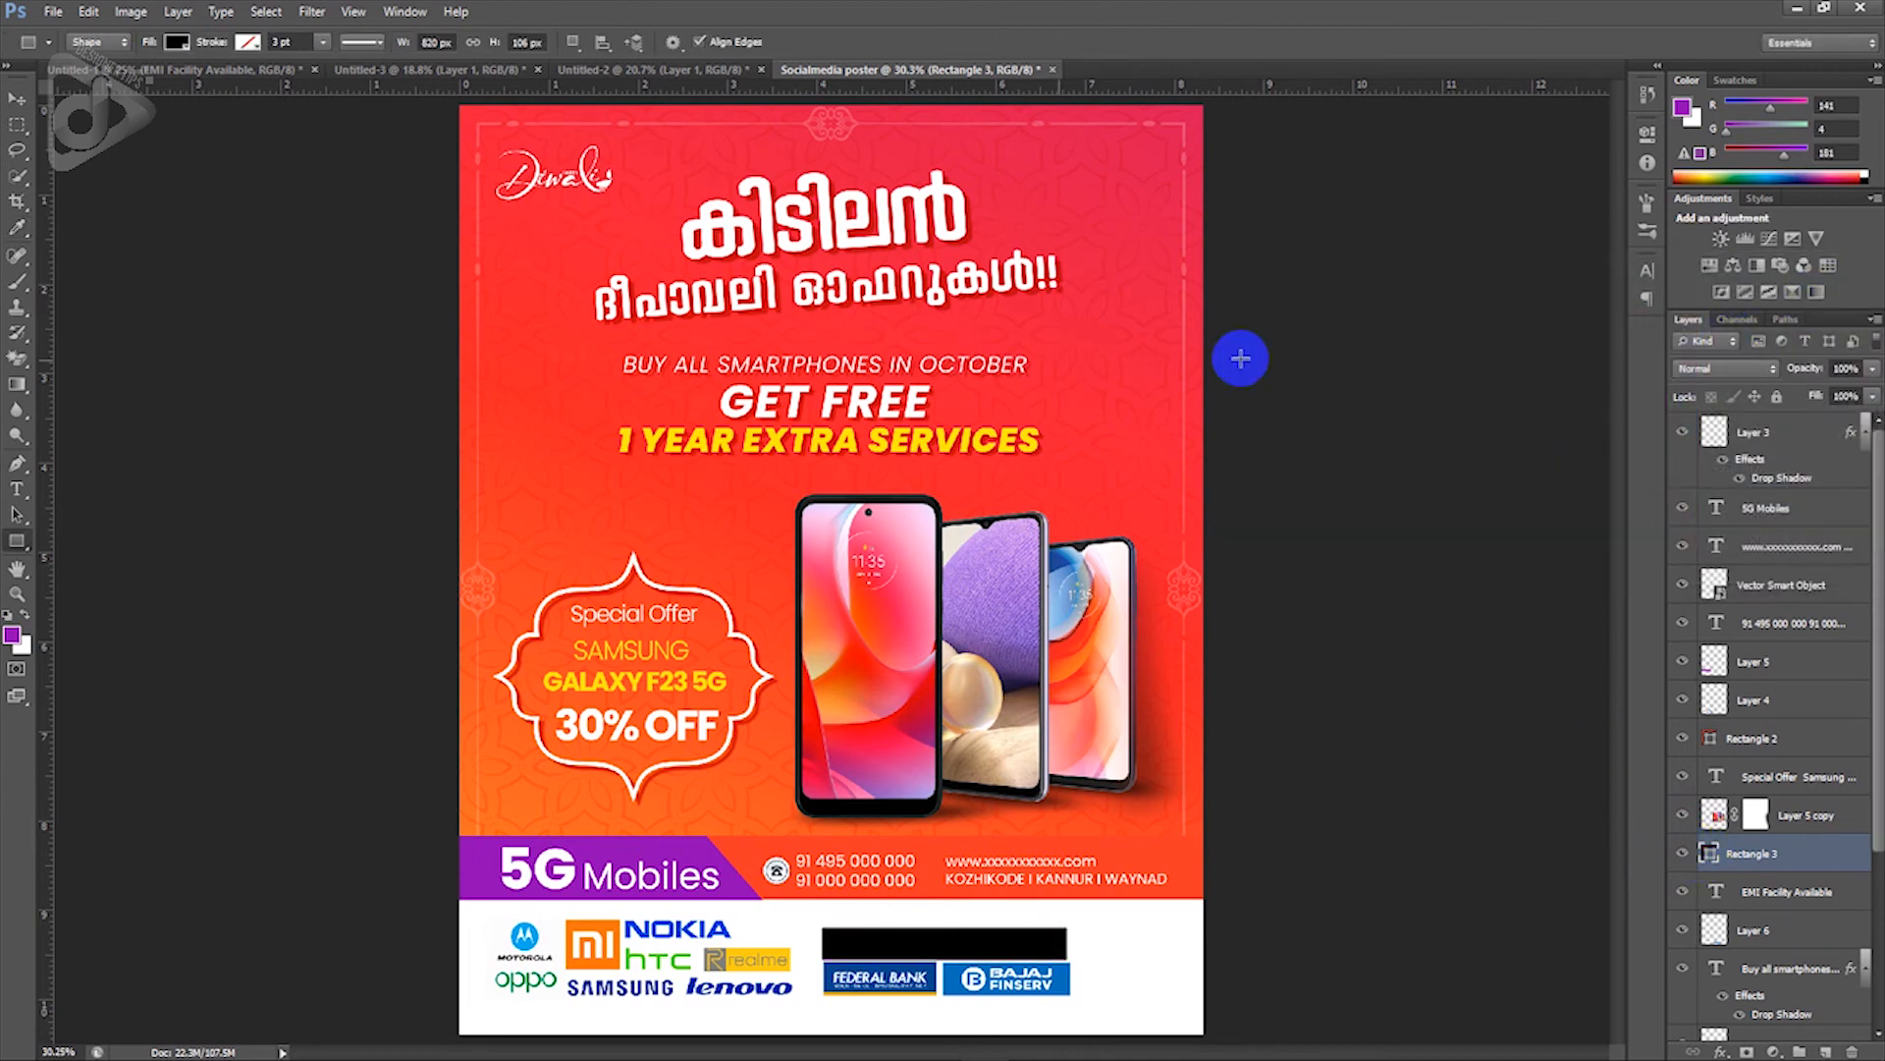
left_click(17, 99)
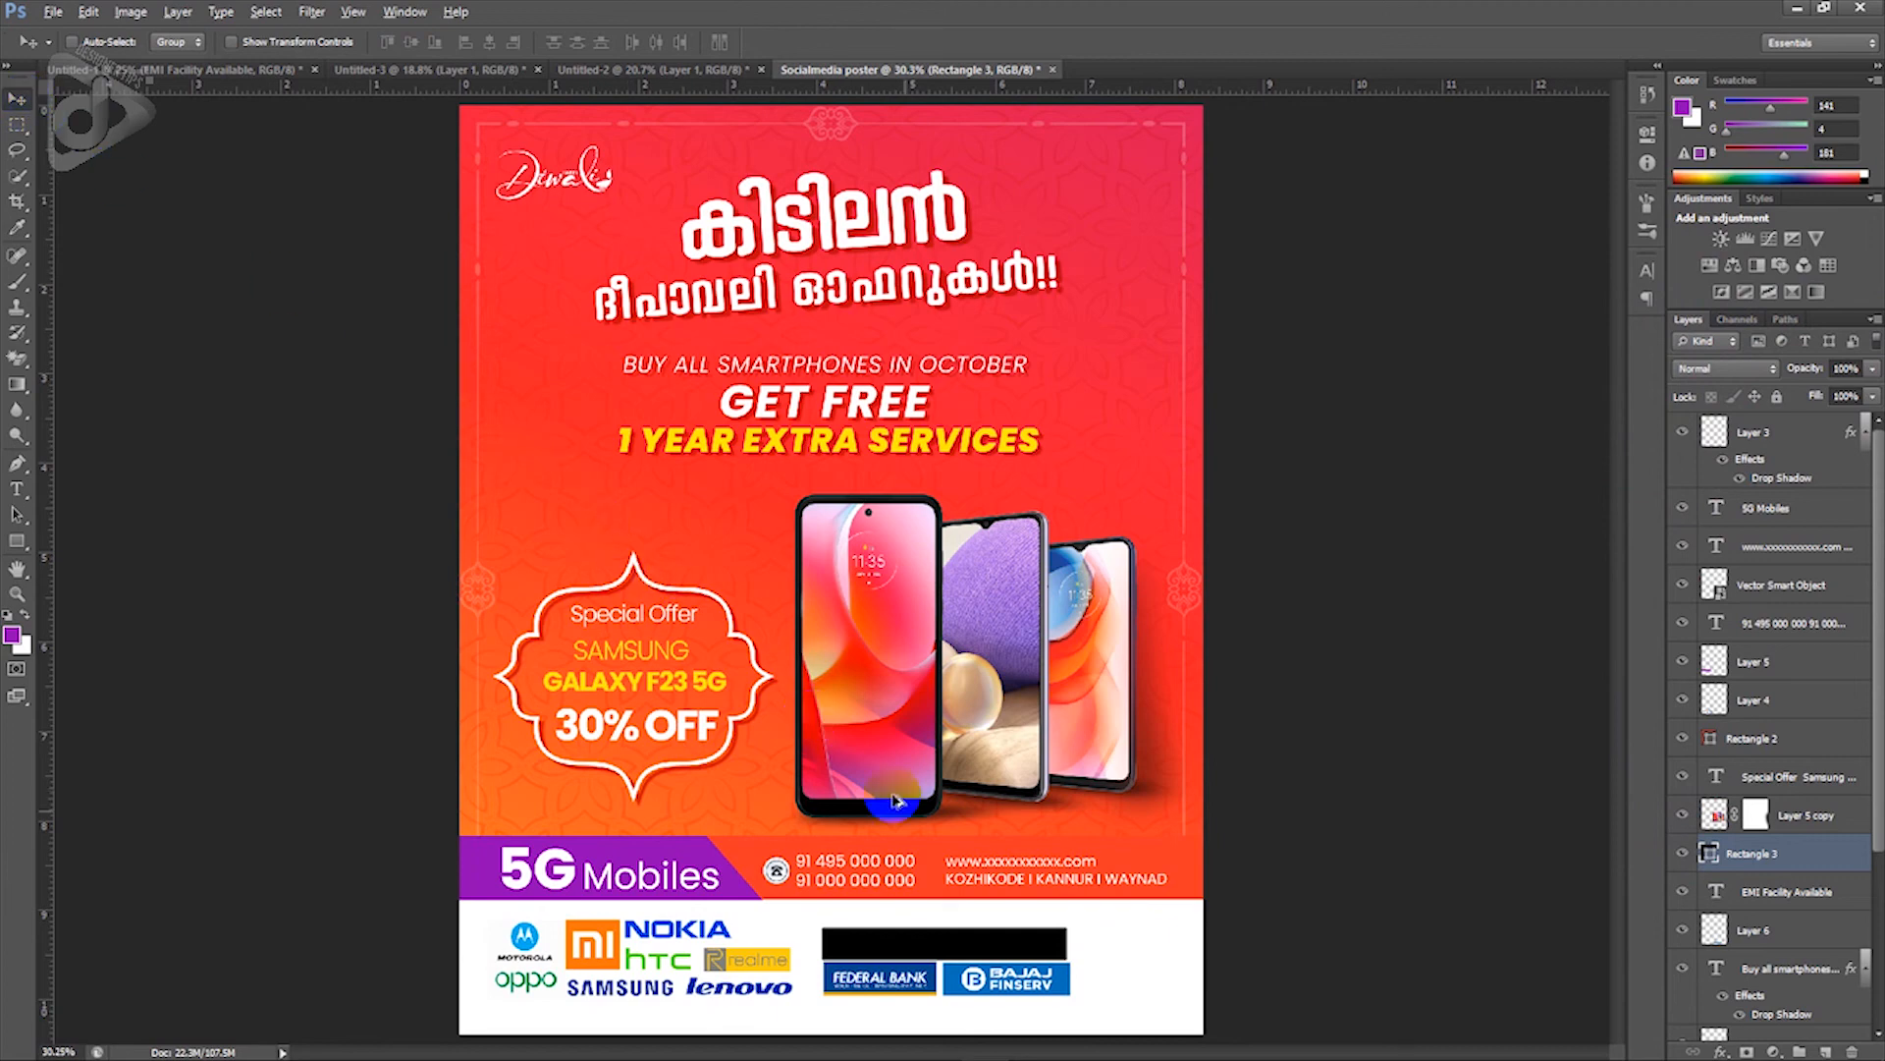
Step: Resize the black Rectangle 3 and place it beneath the EMI text layer
scroll(951, 862, "up", 2)
scroll(959, 875, "down", 4)
scroll(963, 909, "up", 3)
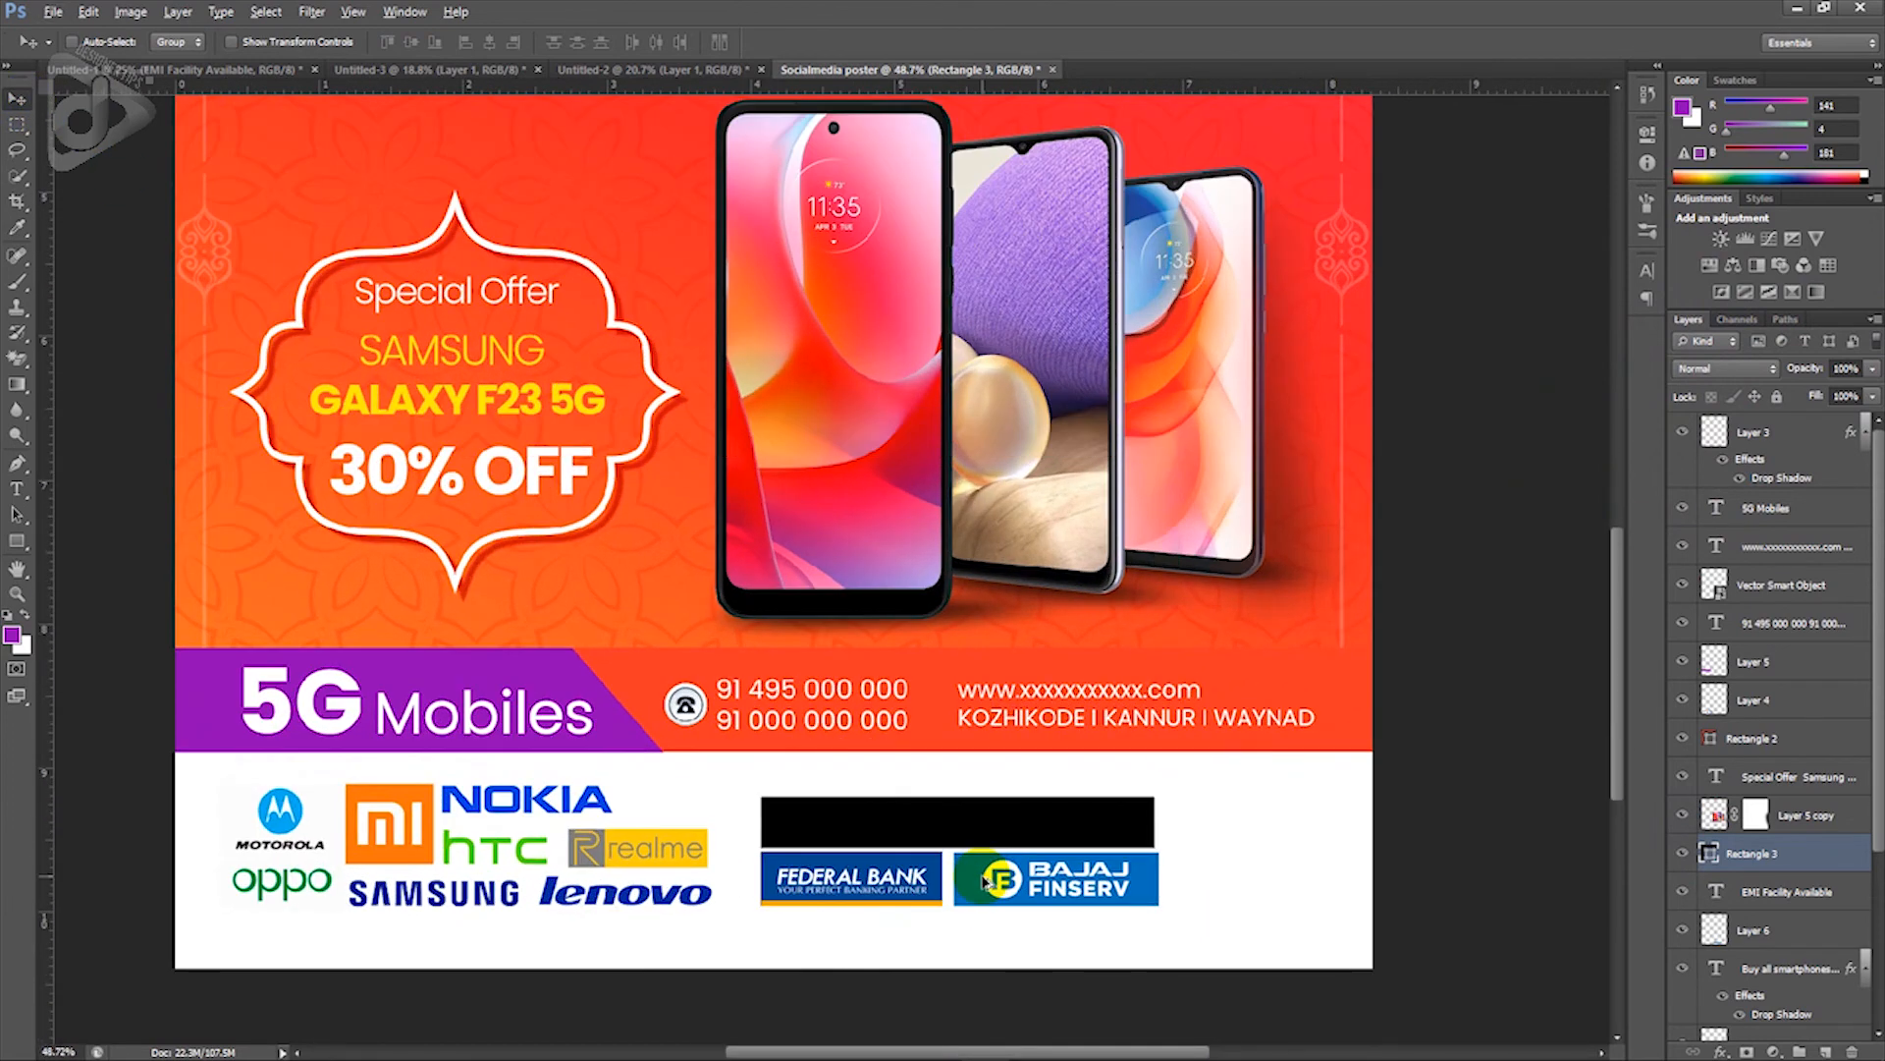
key("ctrl+t")
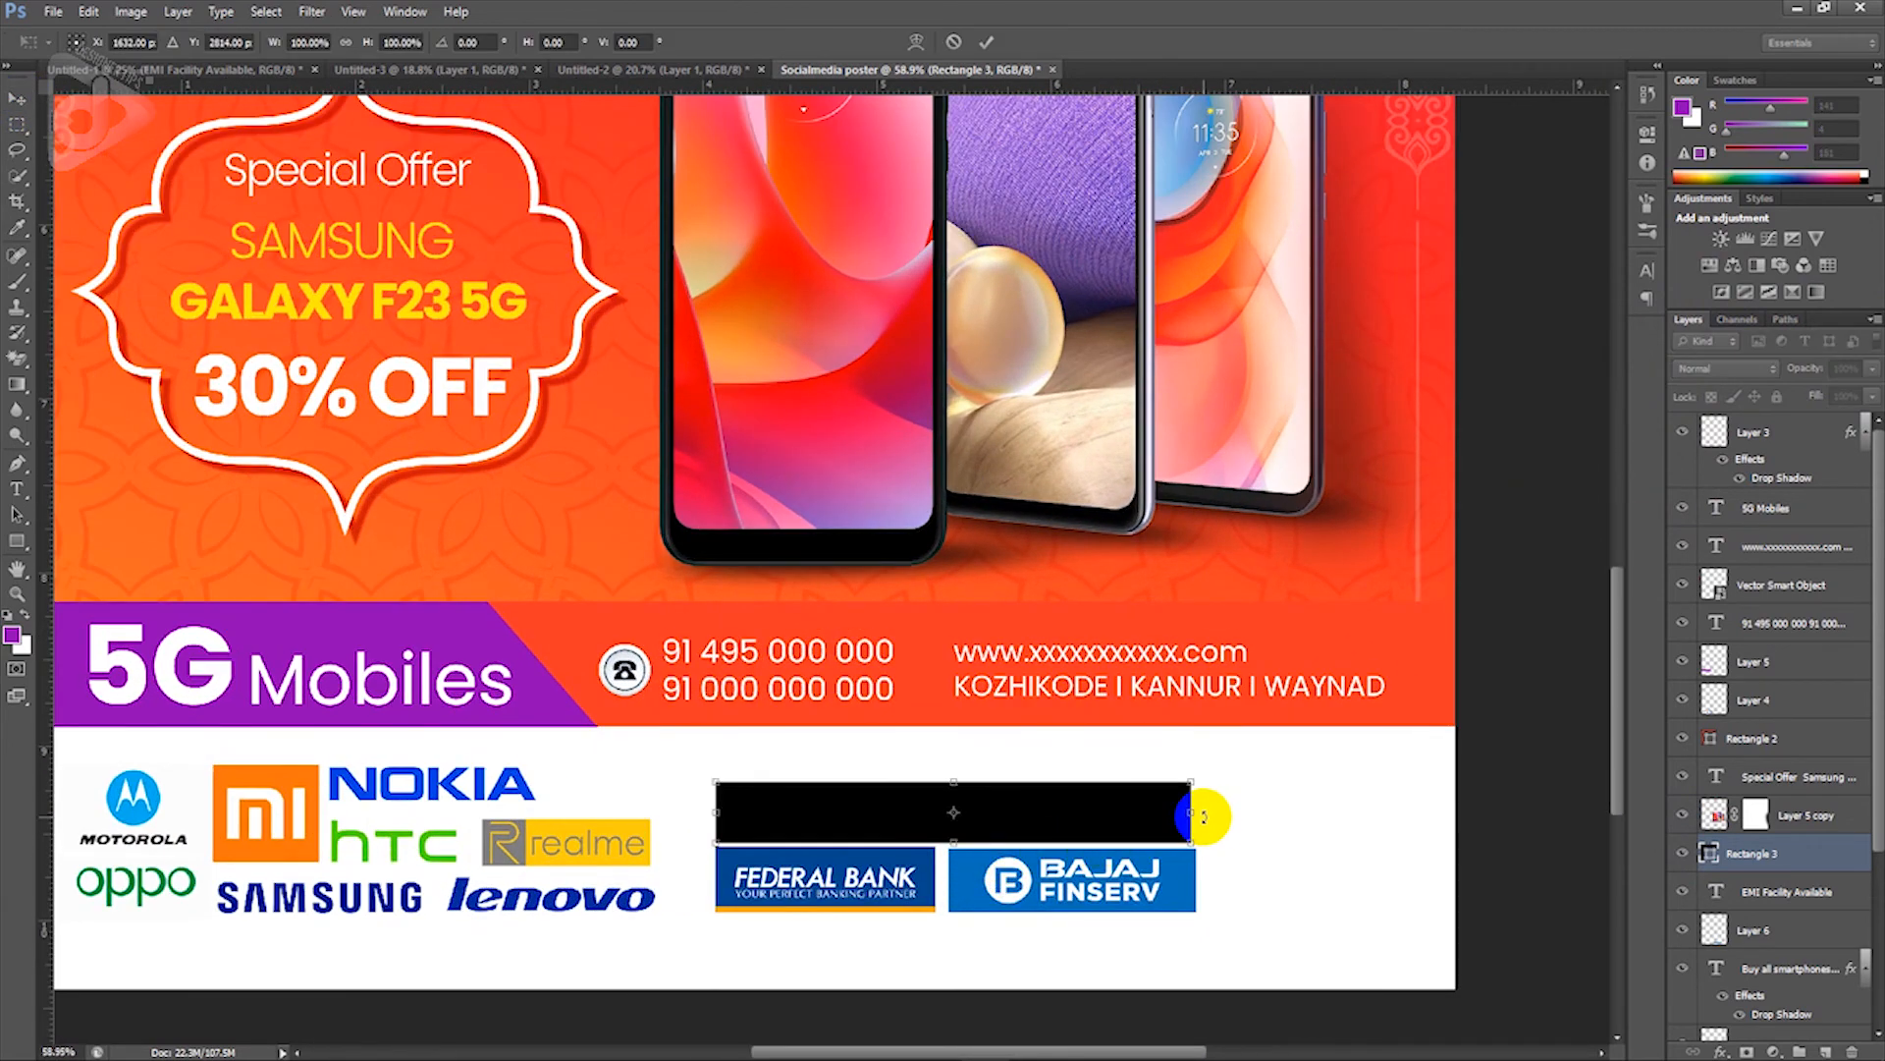
key("Return")
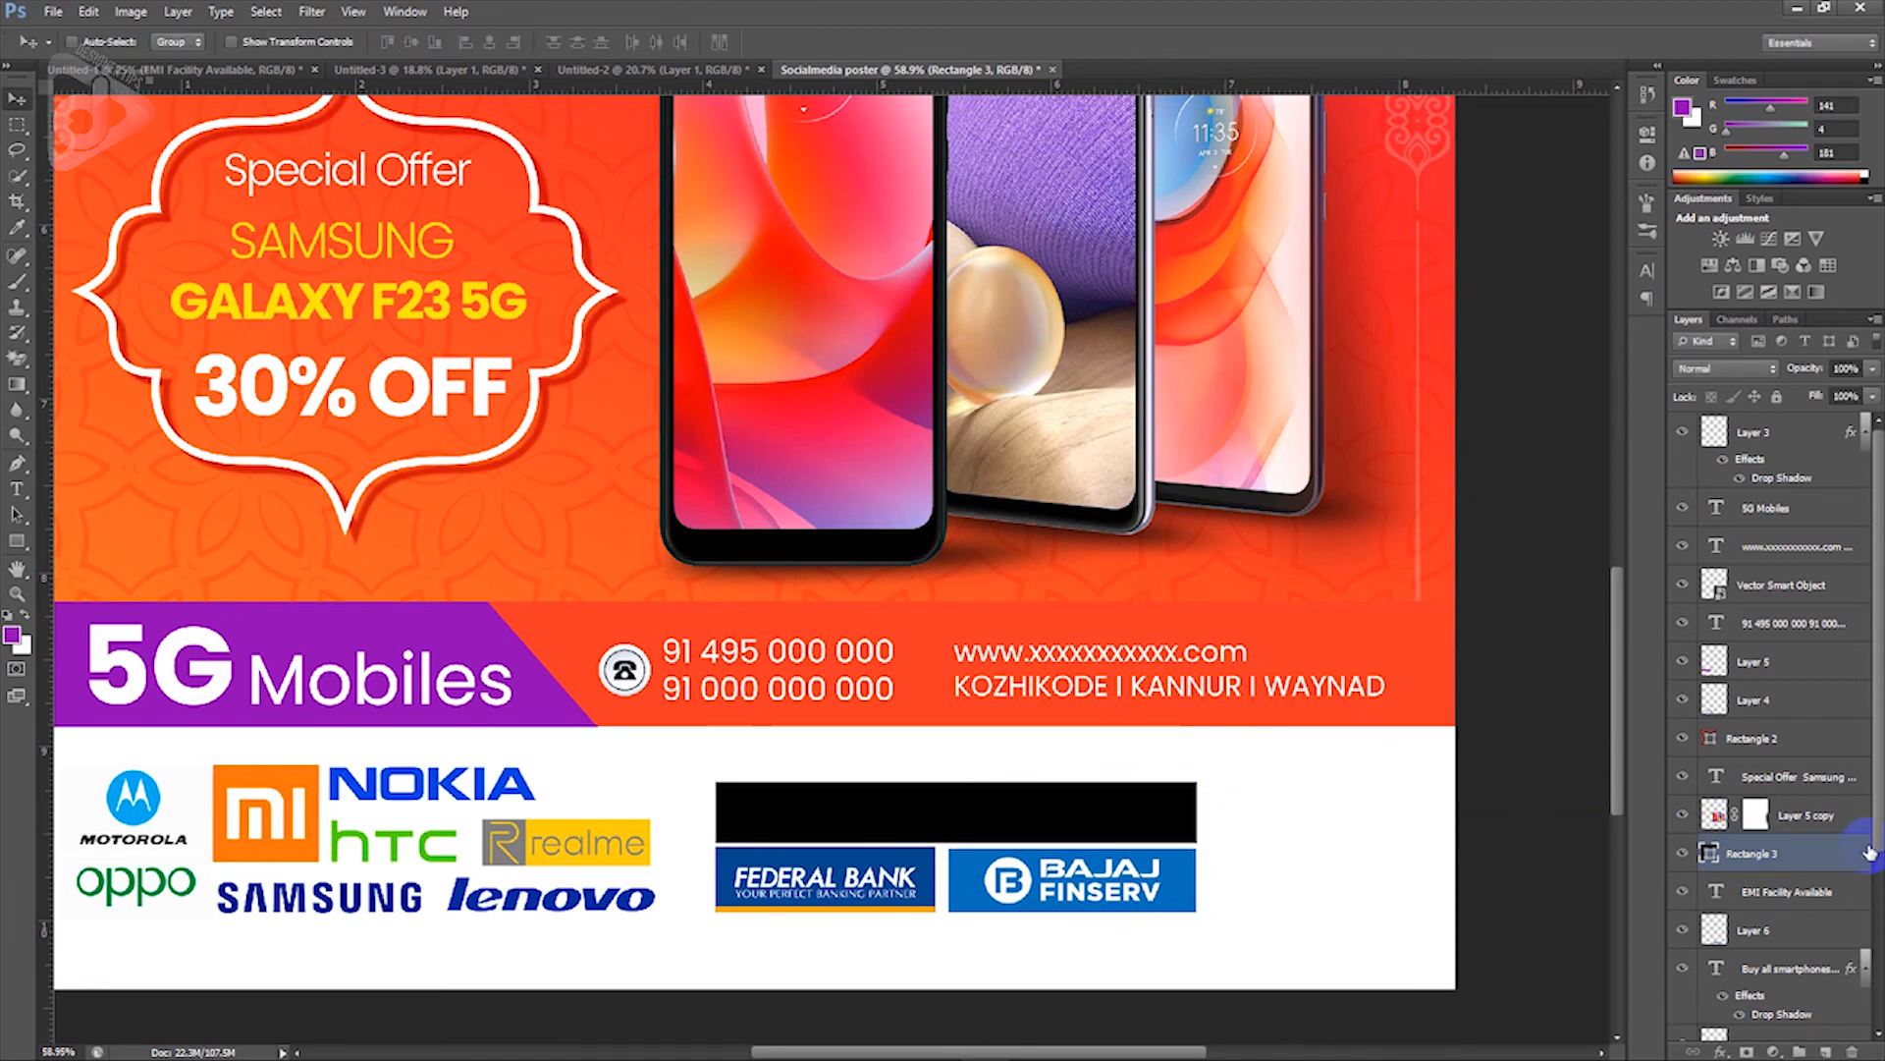
left_click_drag(1825, 857, 1823, 895)
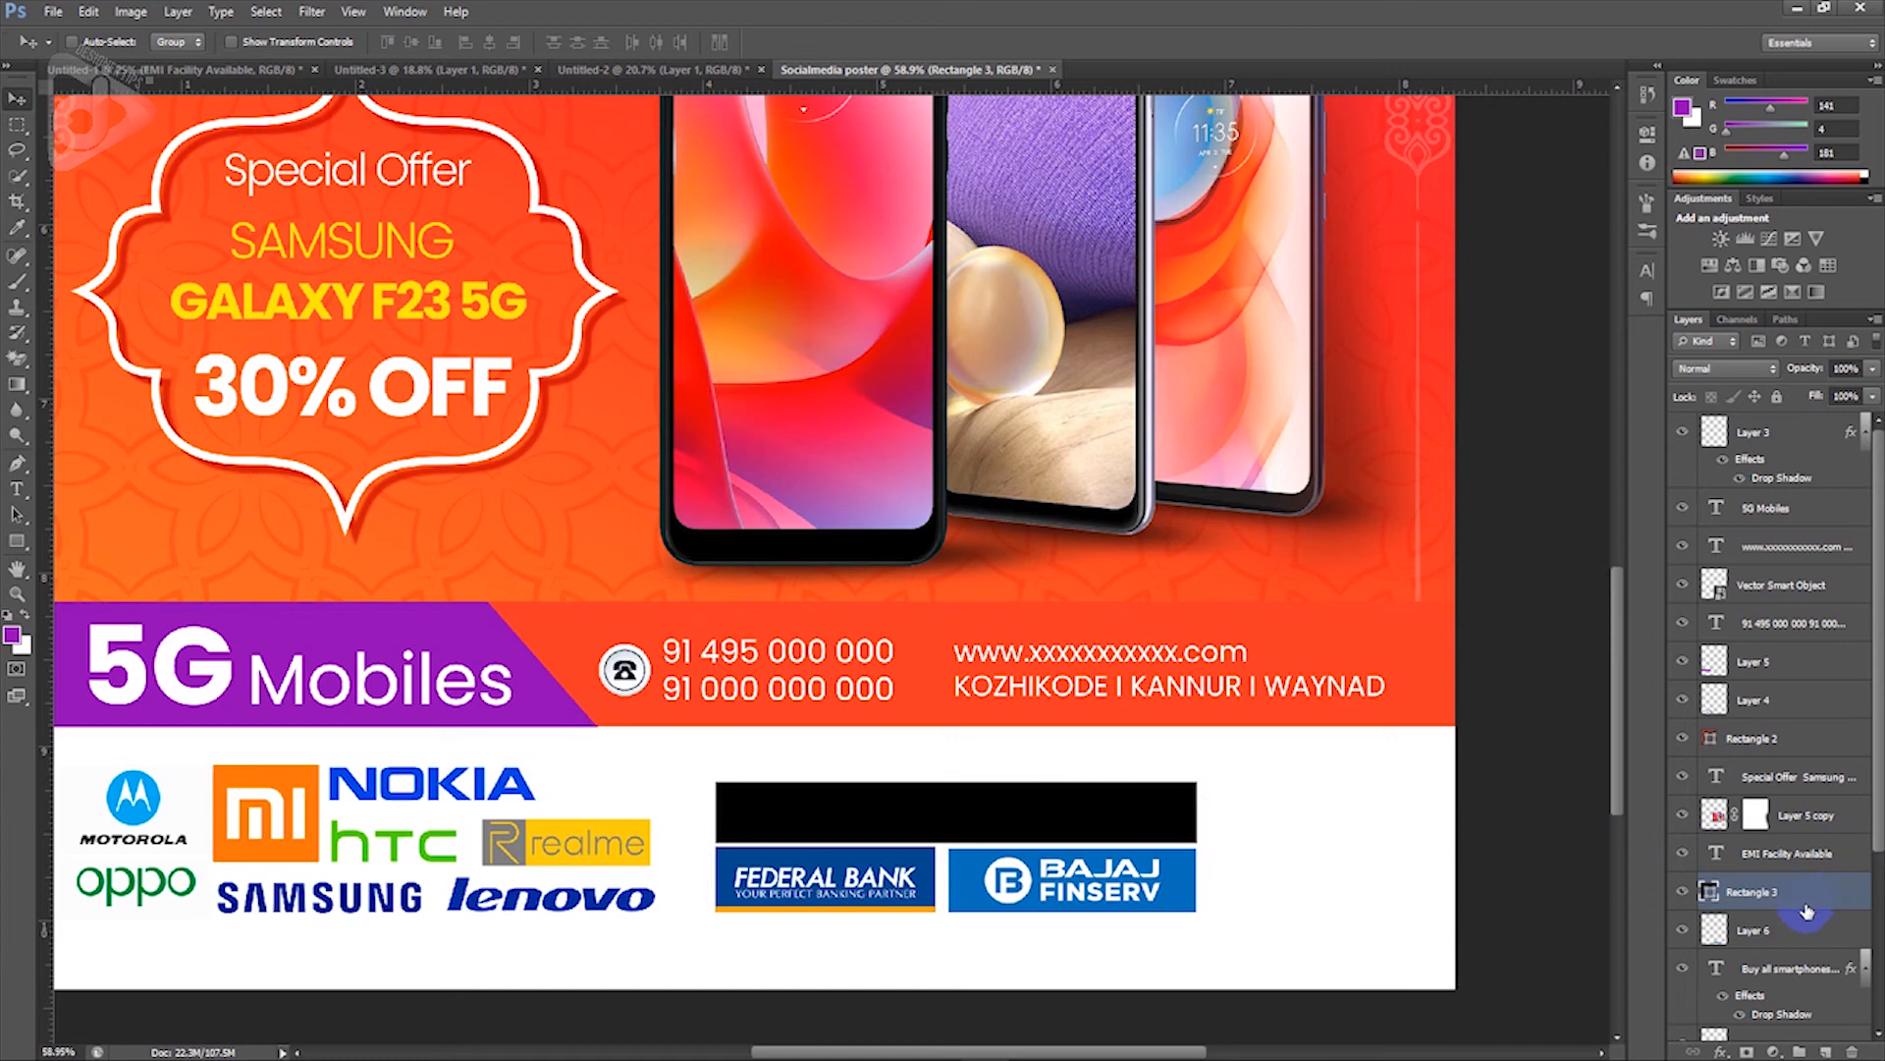
Step: Make the EMI text white, add a space after EMI, and set the font to Poppins
left_click(973, 810)
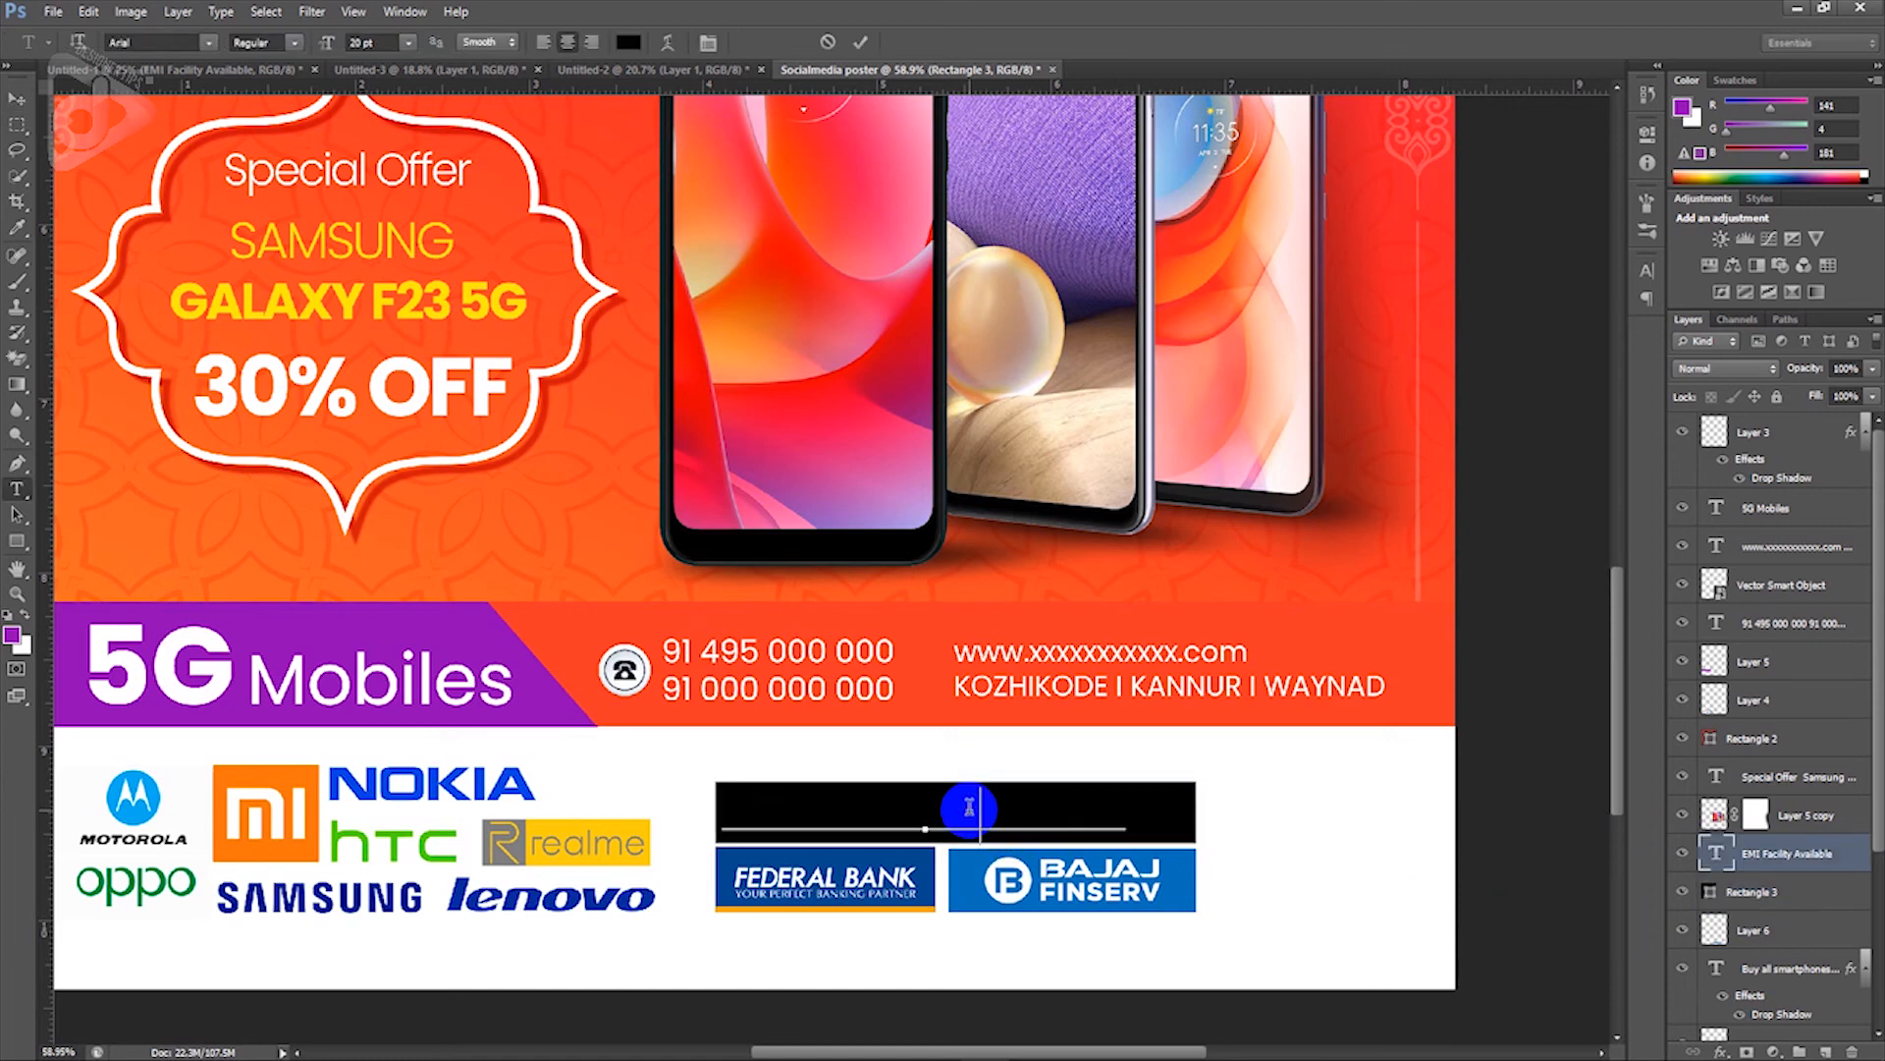
key("ctrl+a")
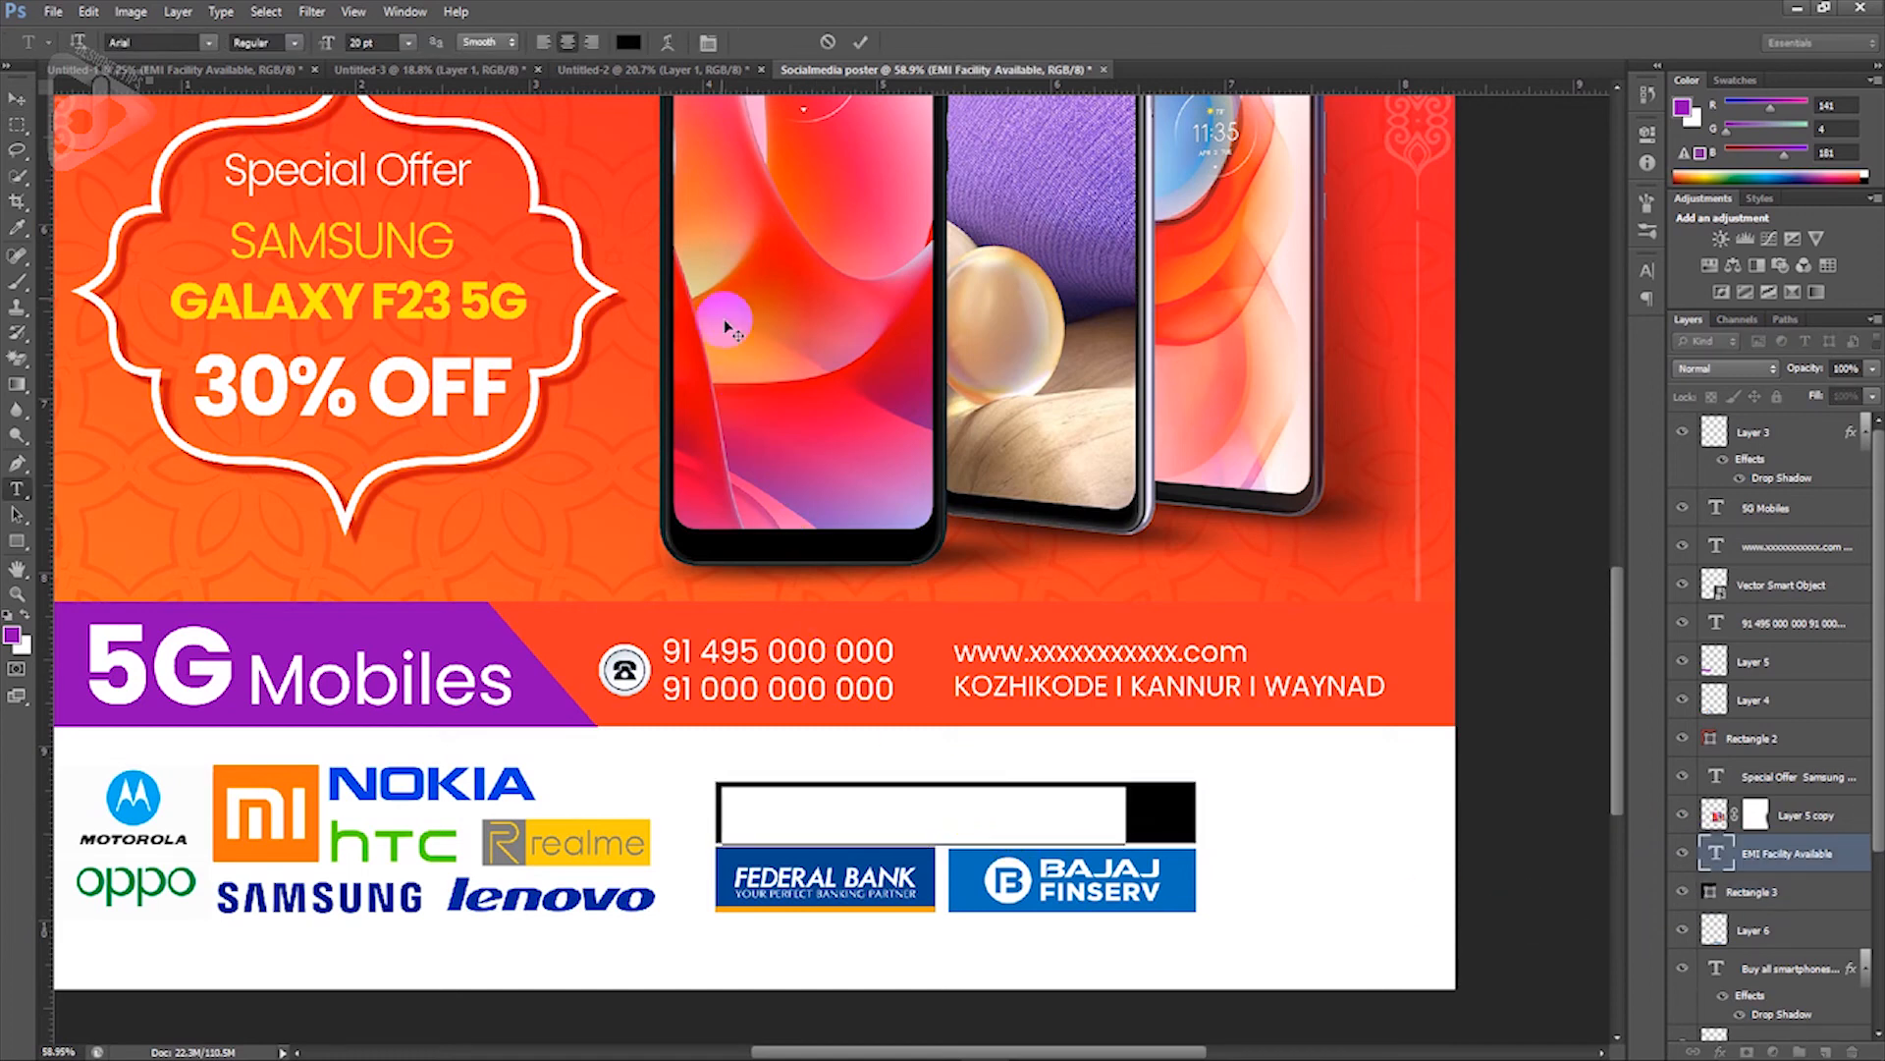
left_click(628, 42)
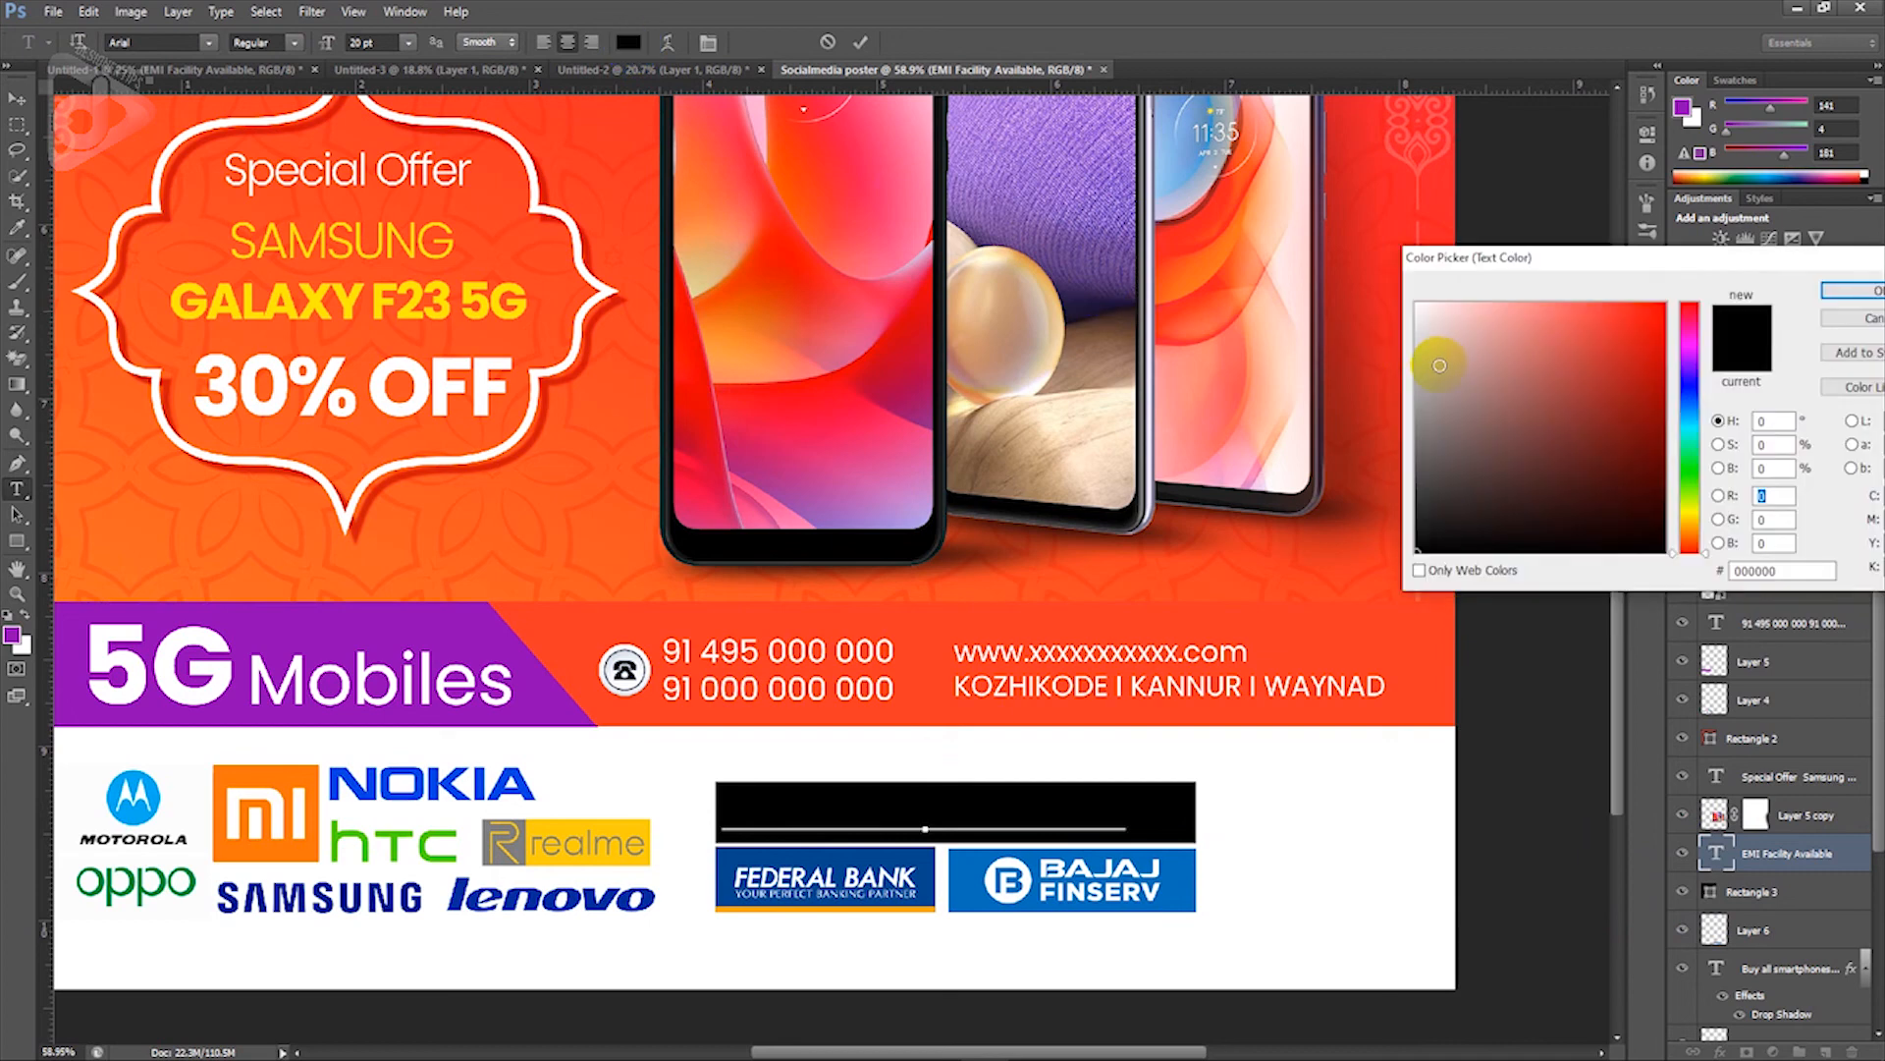
left_click_drag(1419, 324, 1406, 278)
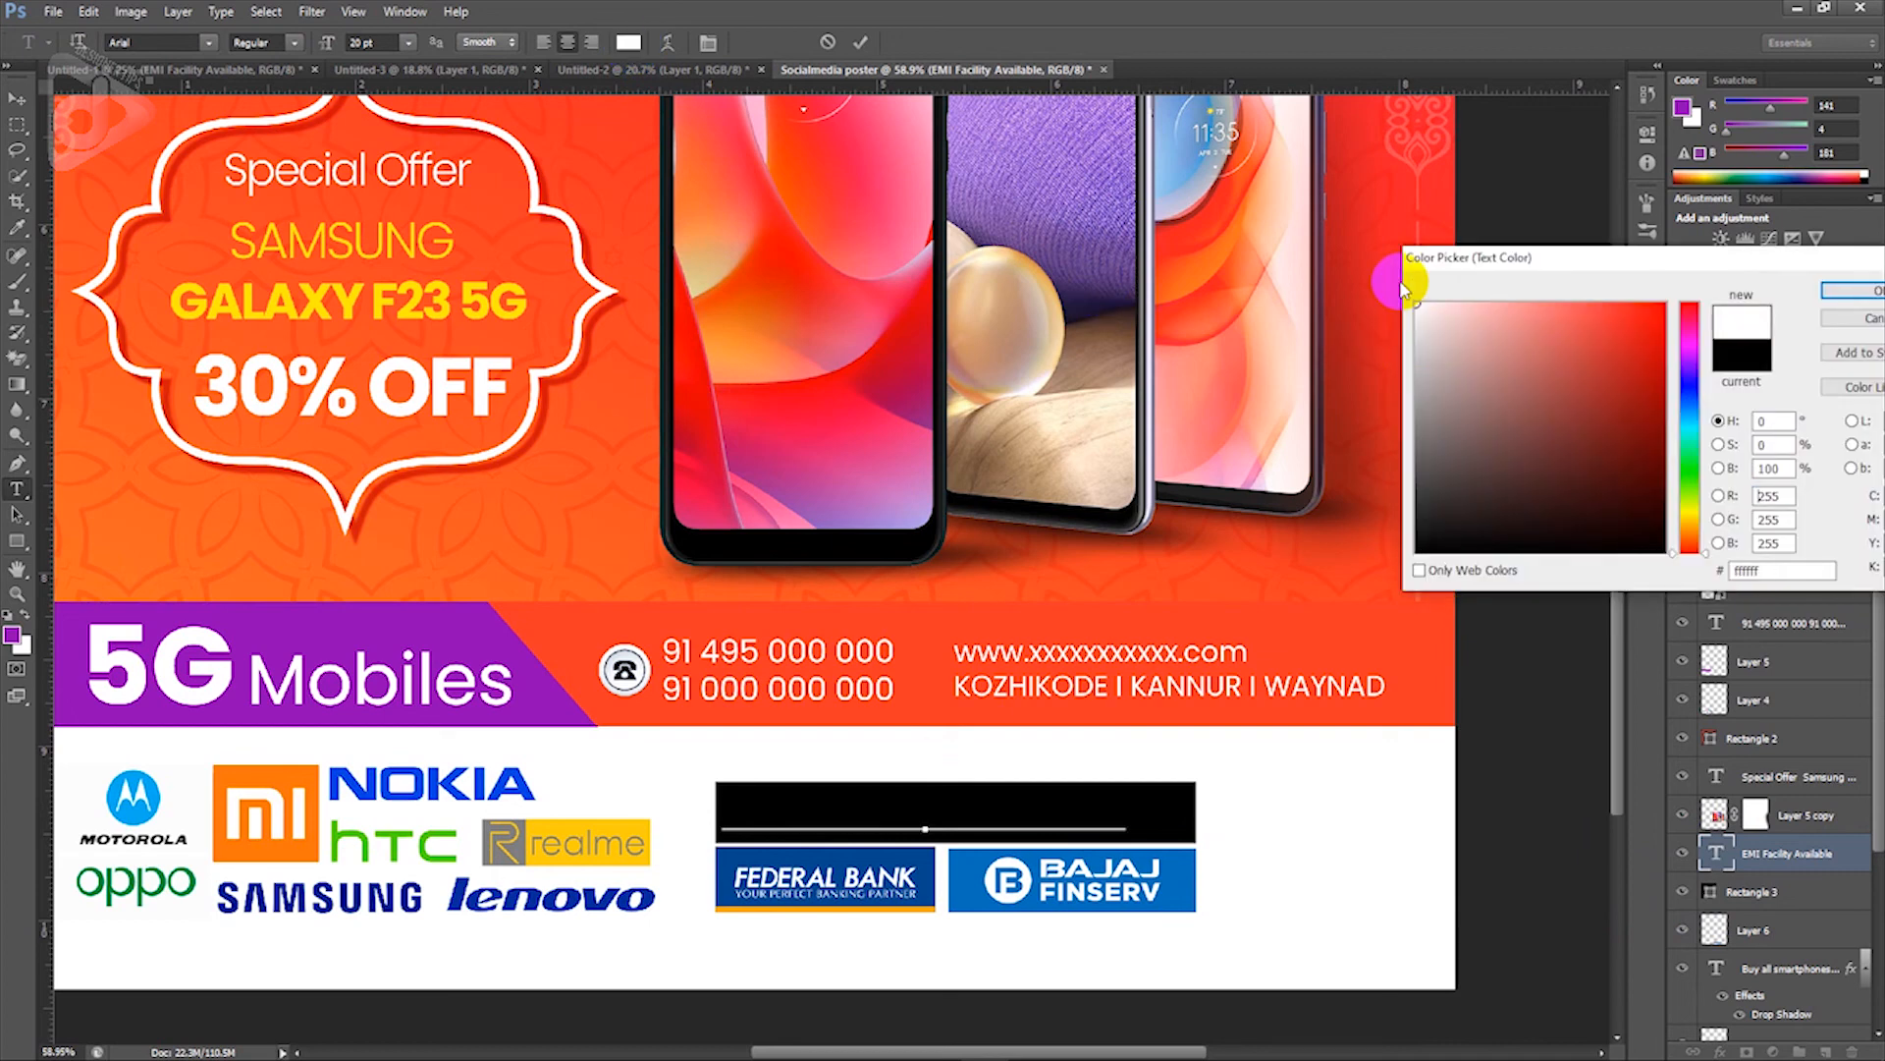
left_click(1848, 289)
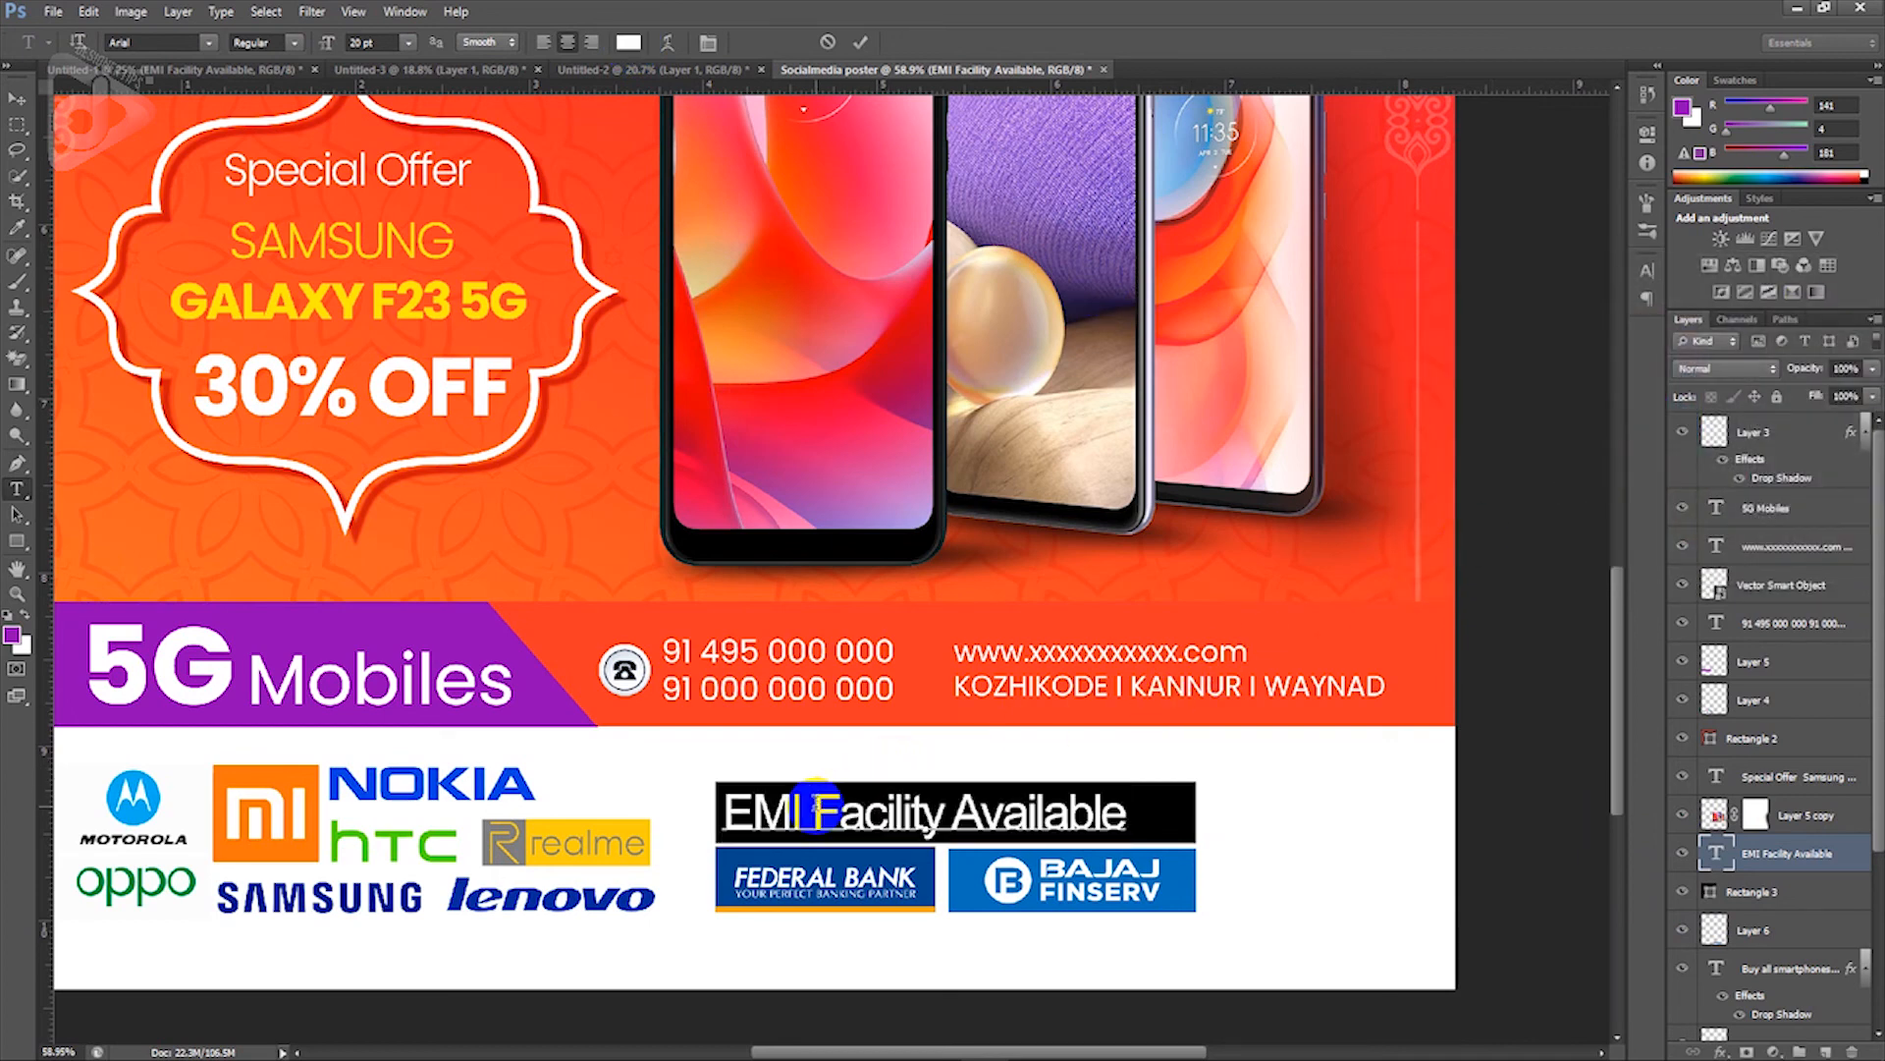
left_click(807, 811)
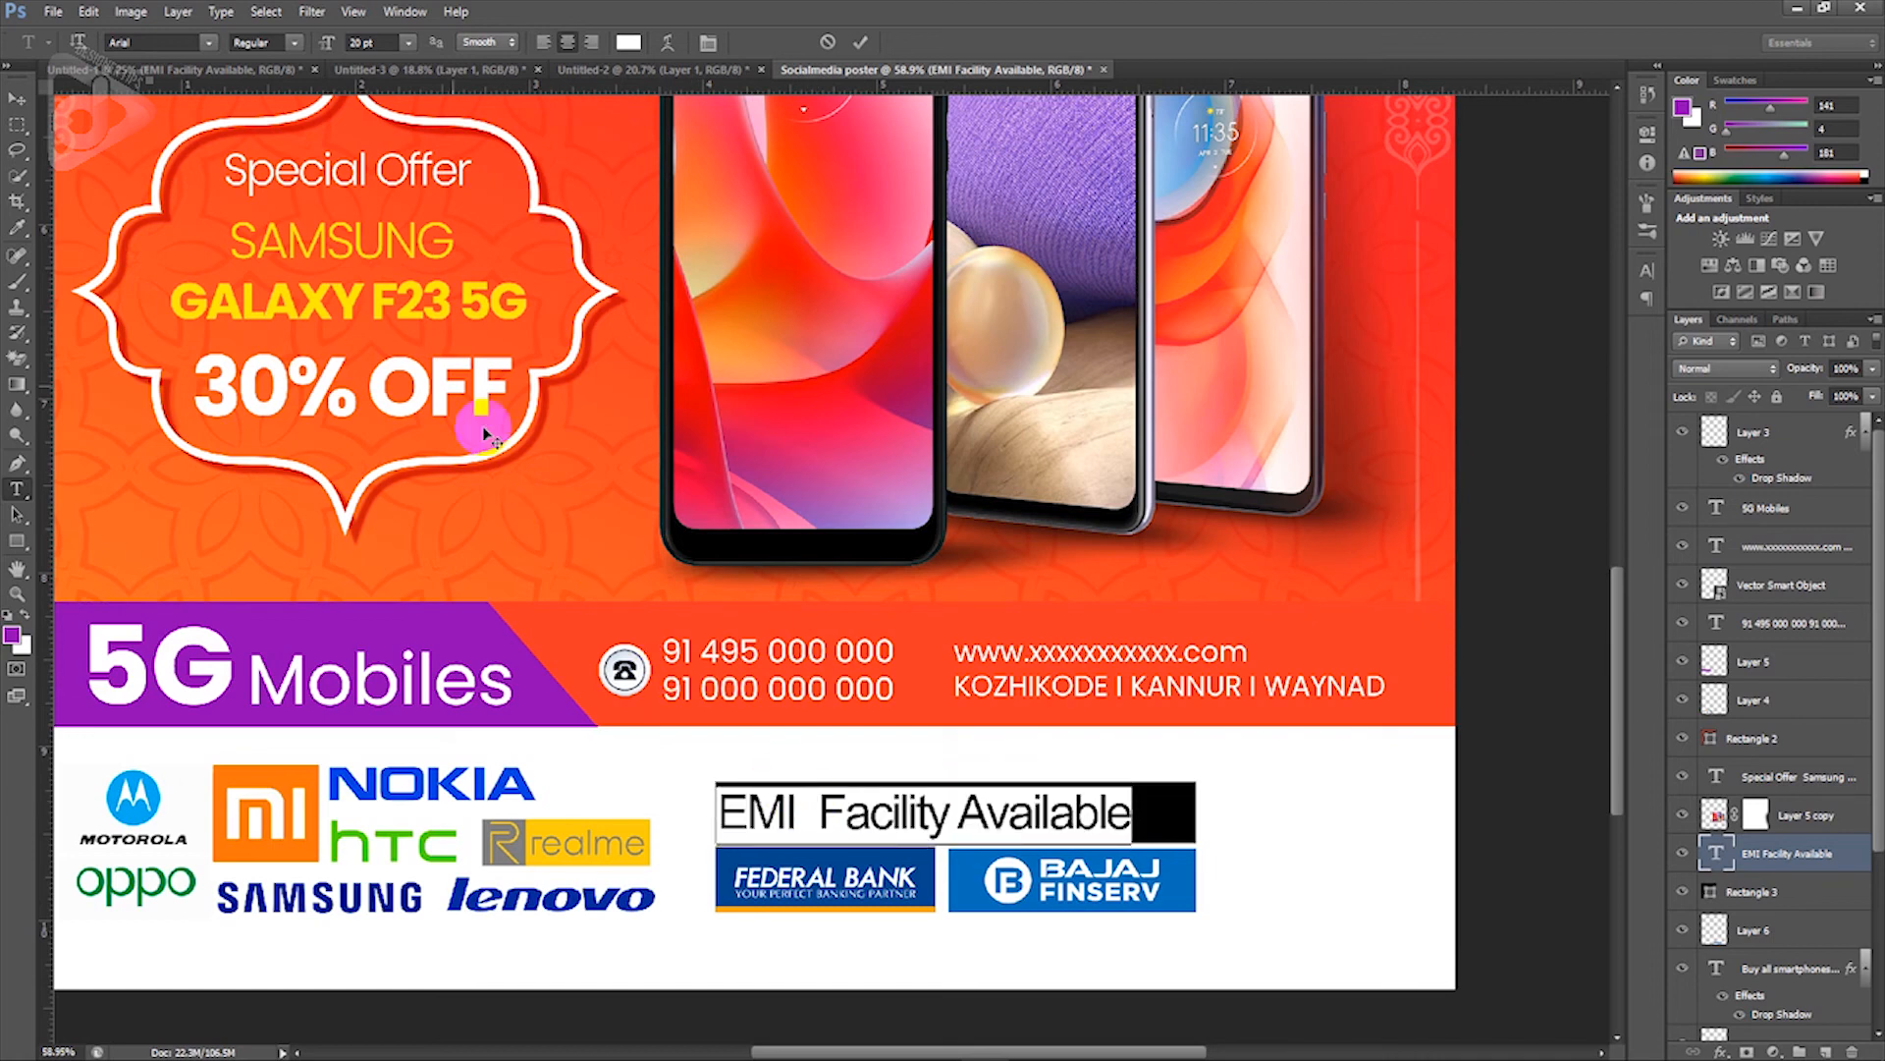
left_click(126, 42)
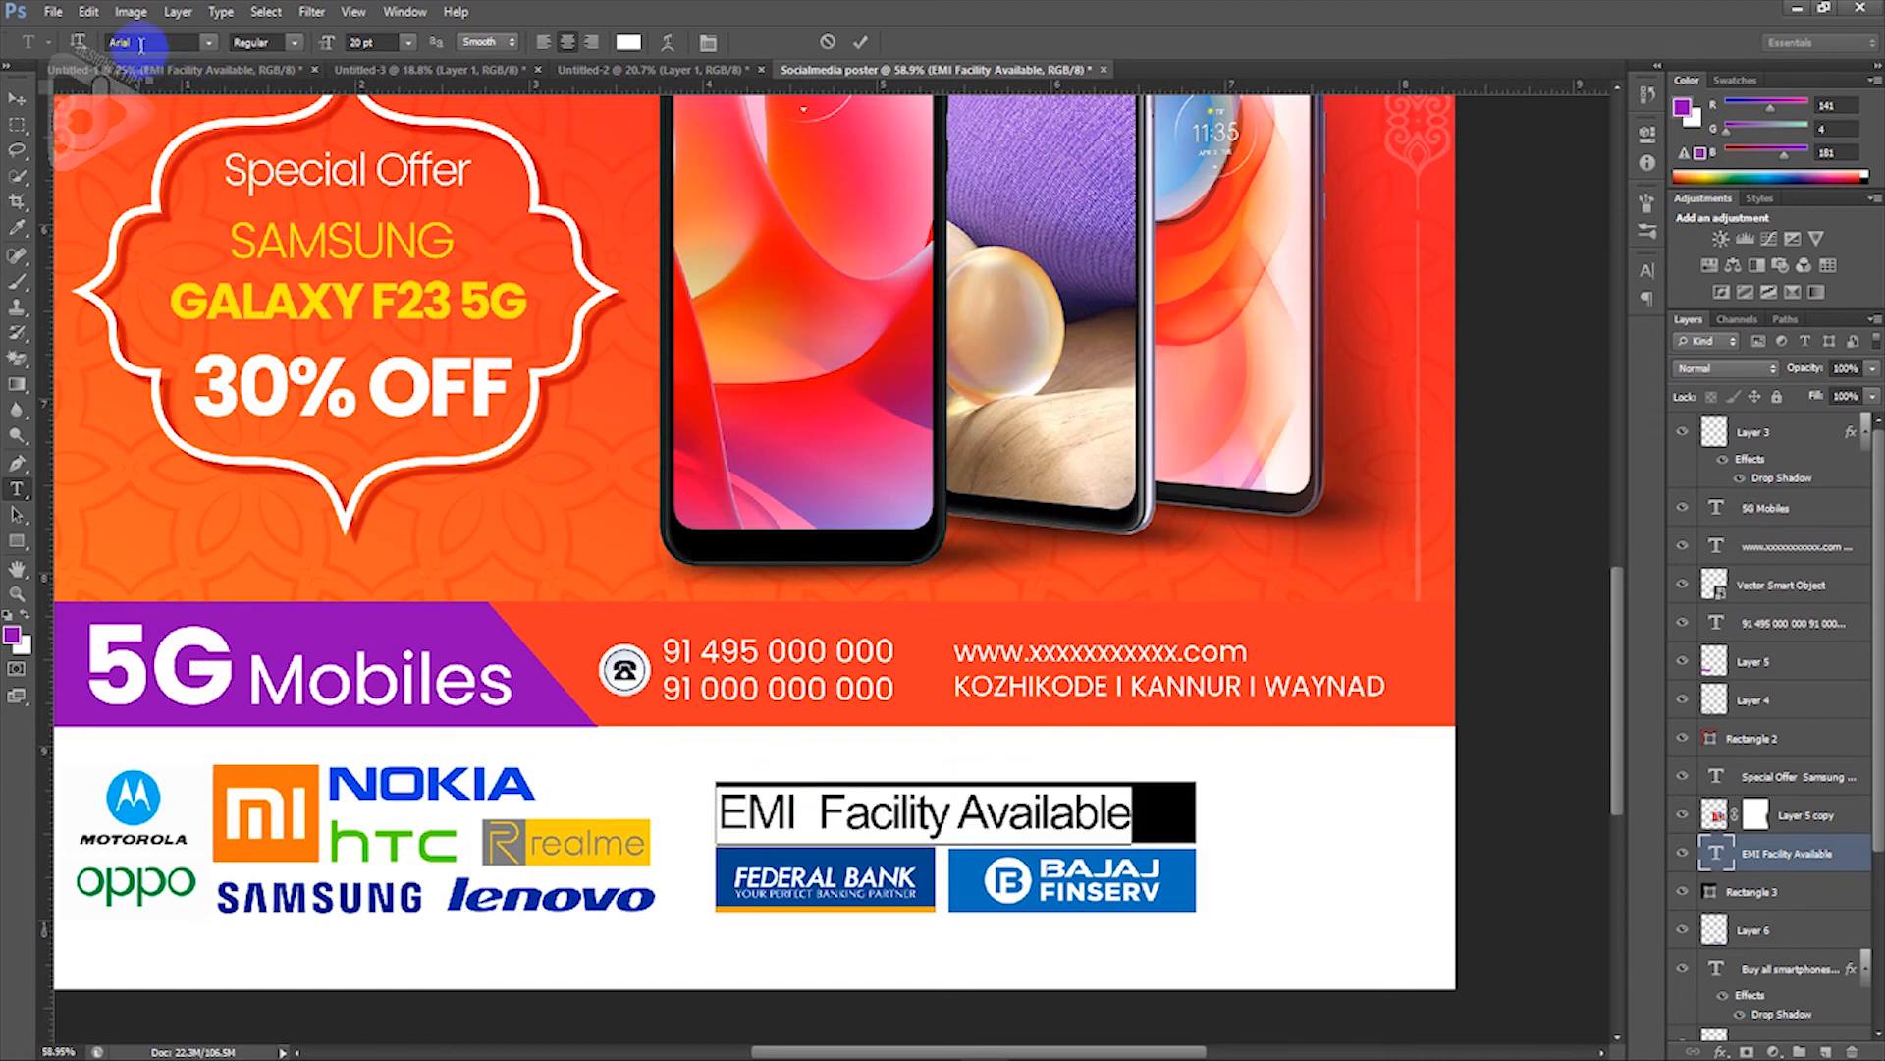
type("Poppins")
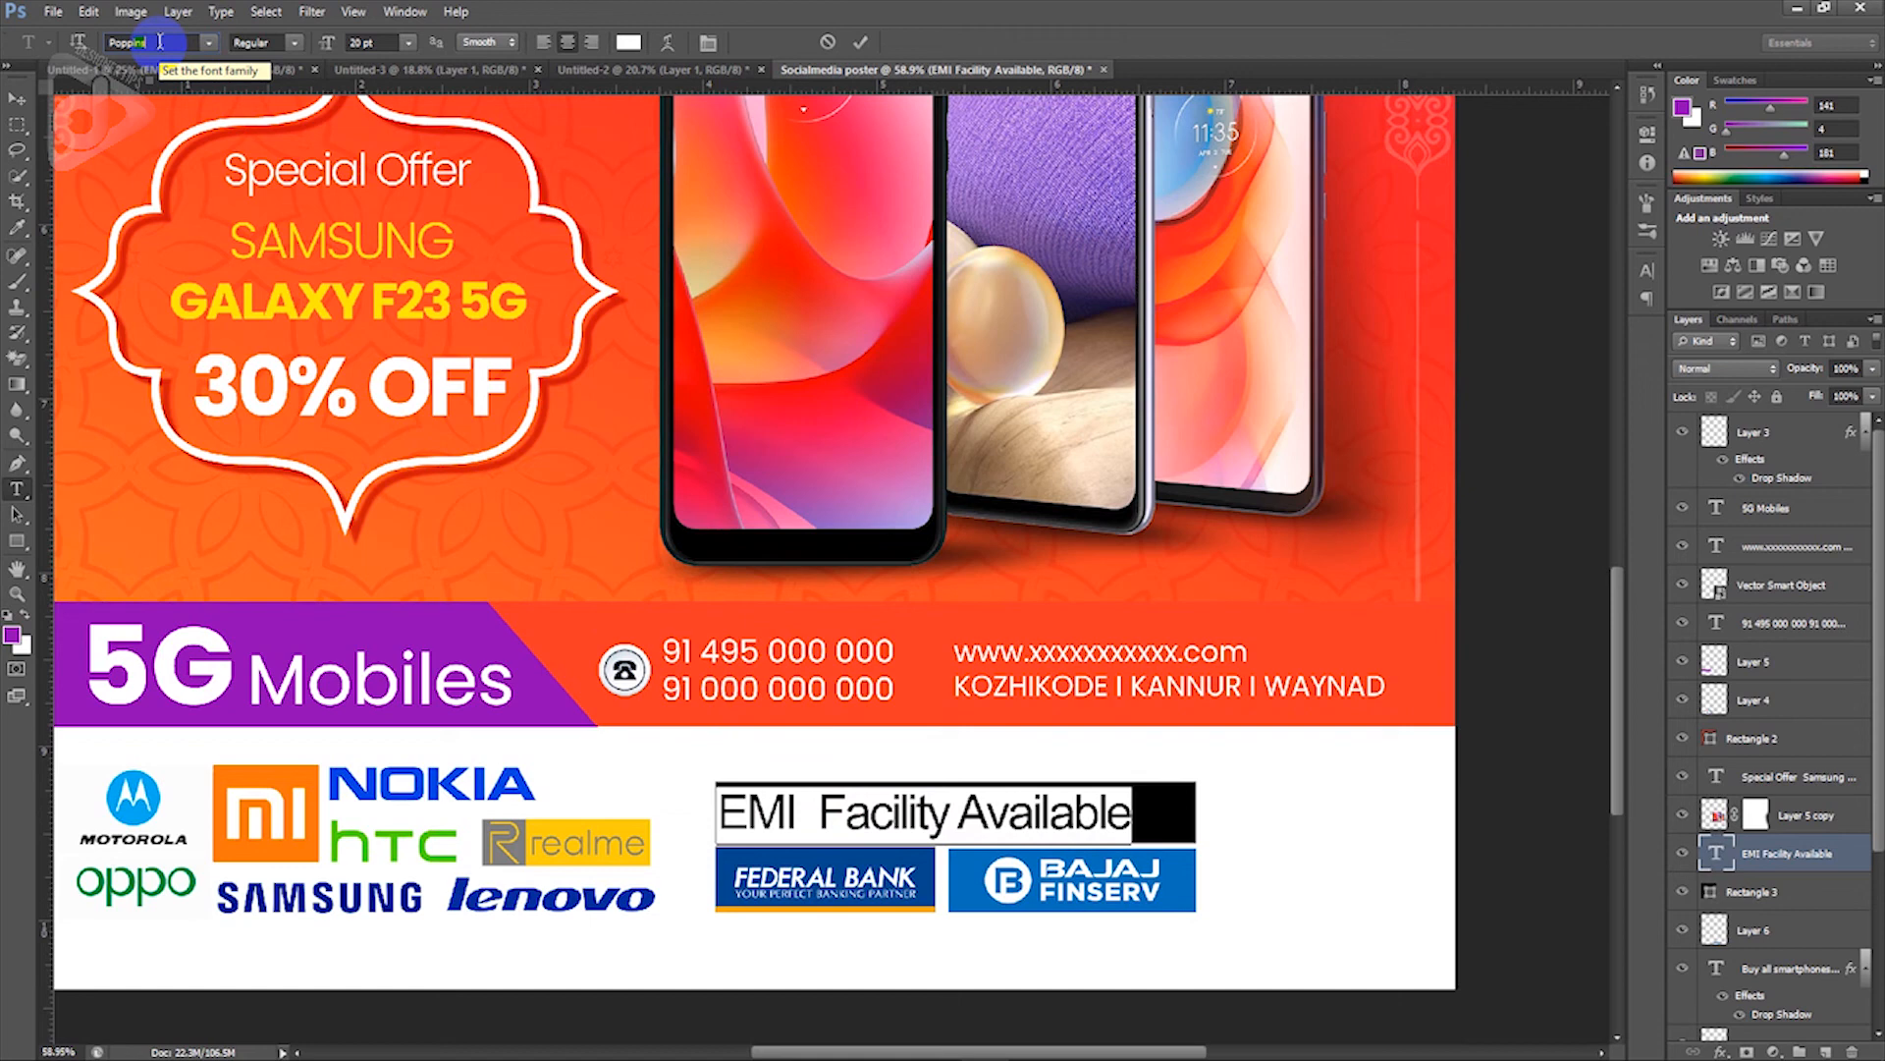
key("Return")
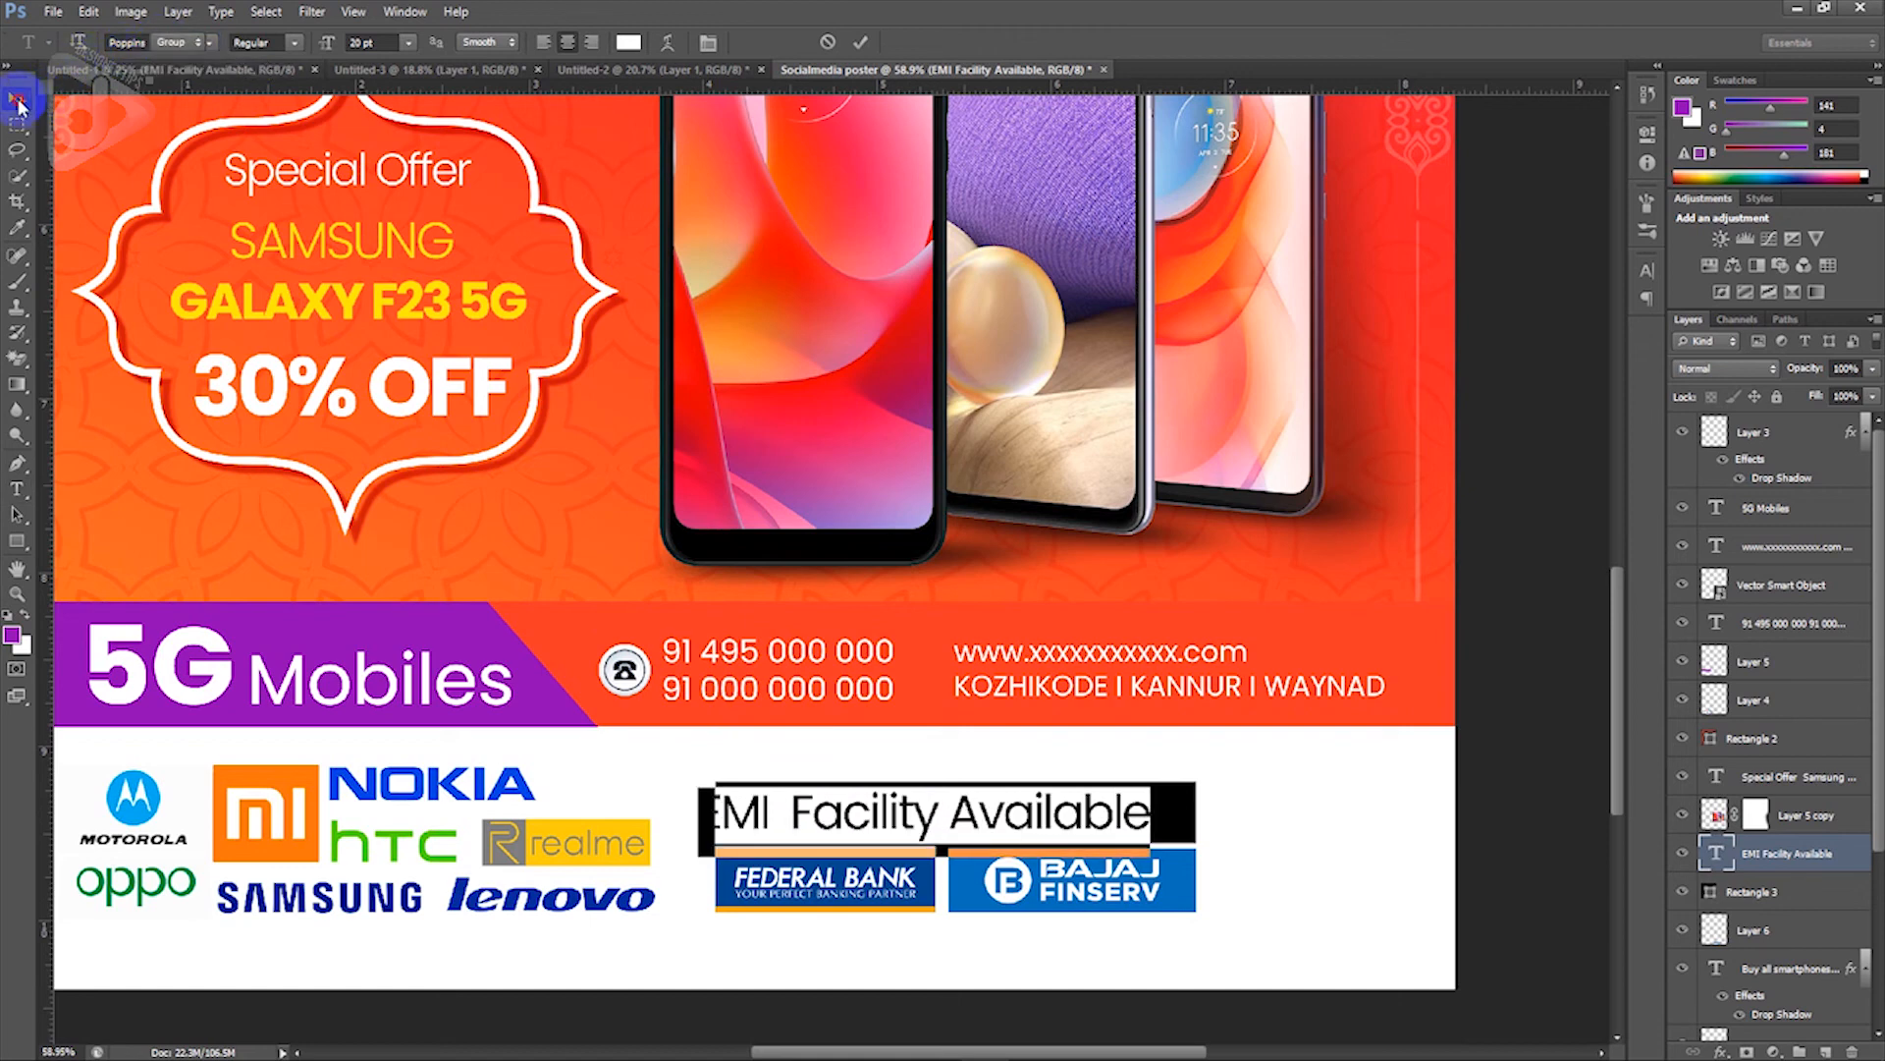
Step: Shift the EMI text right and up to centre it on the black banner
left_click(18, 100)
left_click_drag(891, 830, 927, 833)
key("Right")
key("Right")
key("Up")
key("Up")
key("Up")
key("Up")
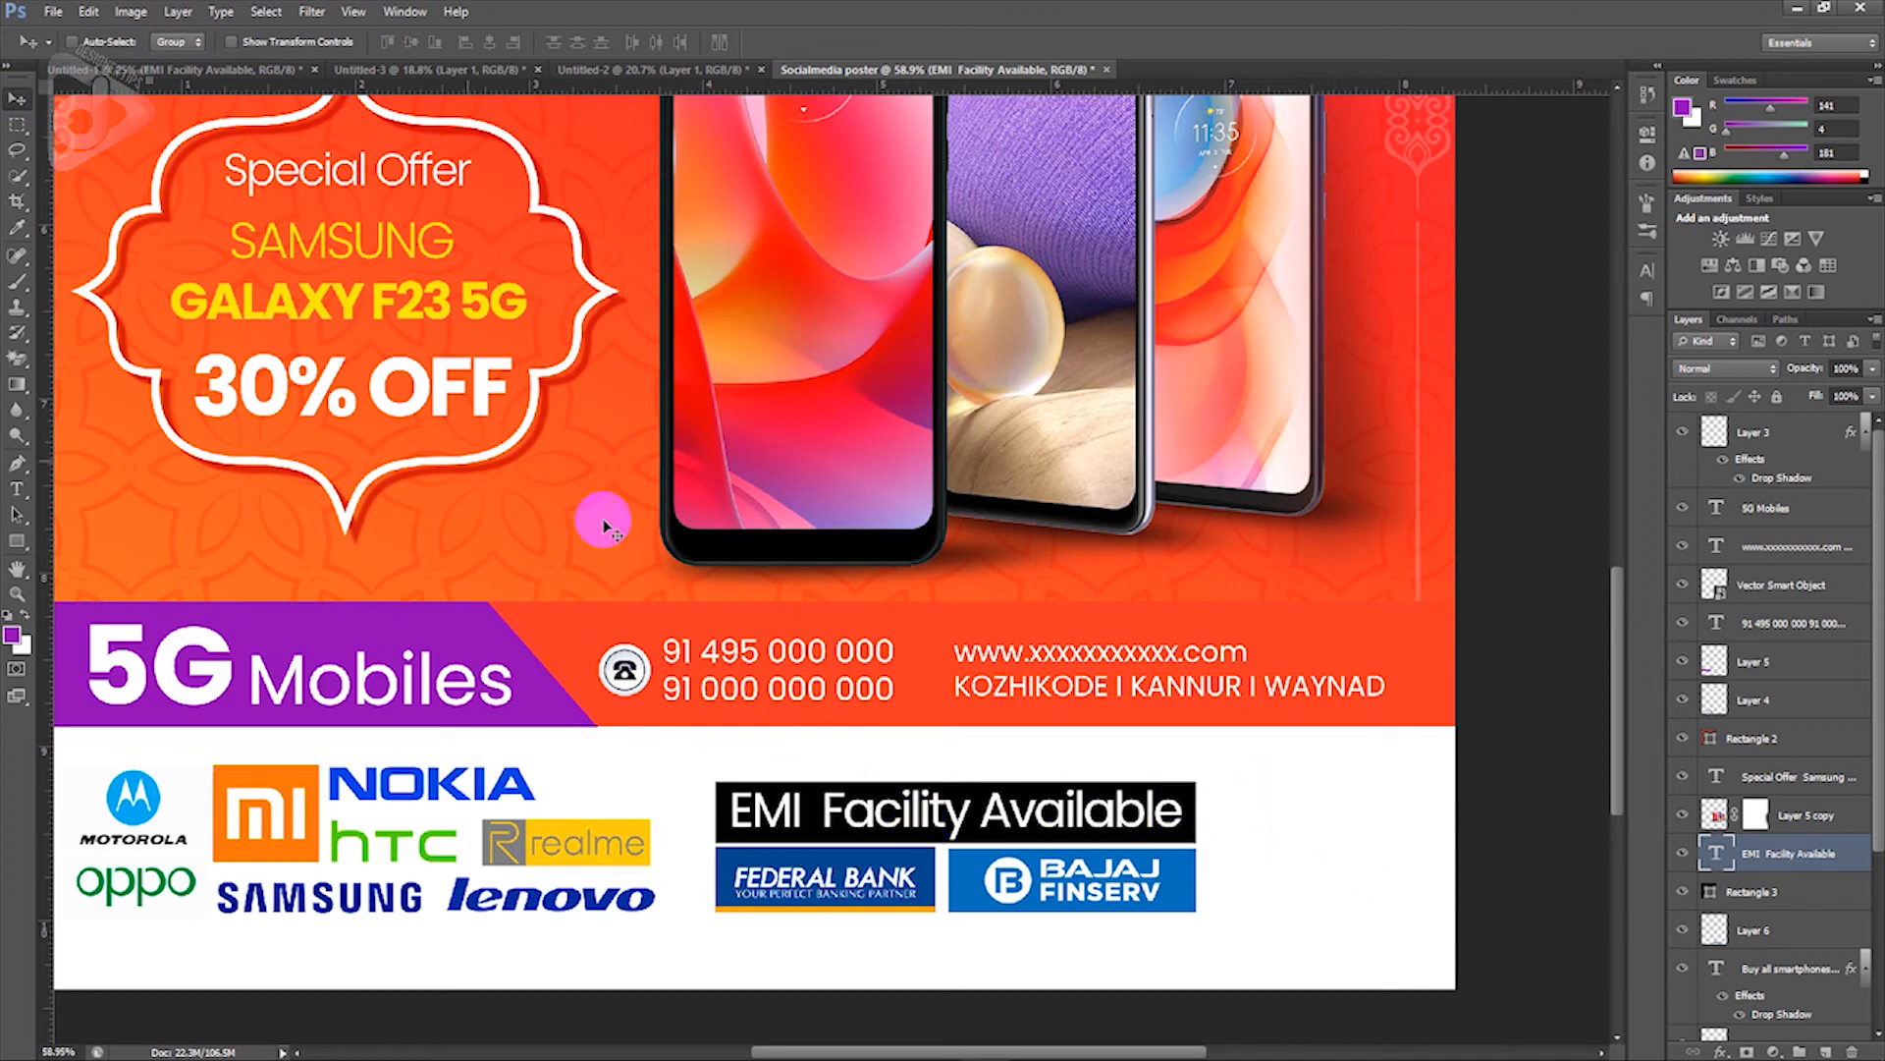
Step: Copy the QR code from the draft to the footer's right end and enlarge it to about 104%
left_click(171, 69)
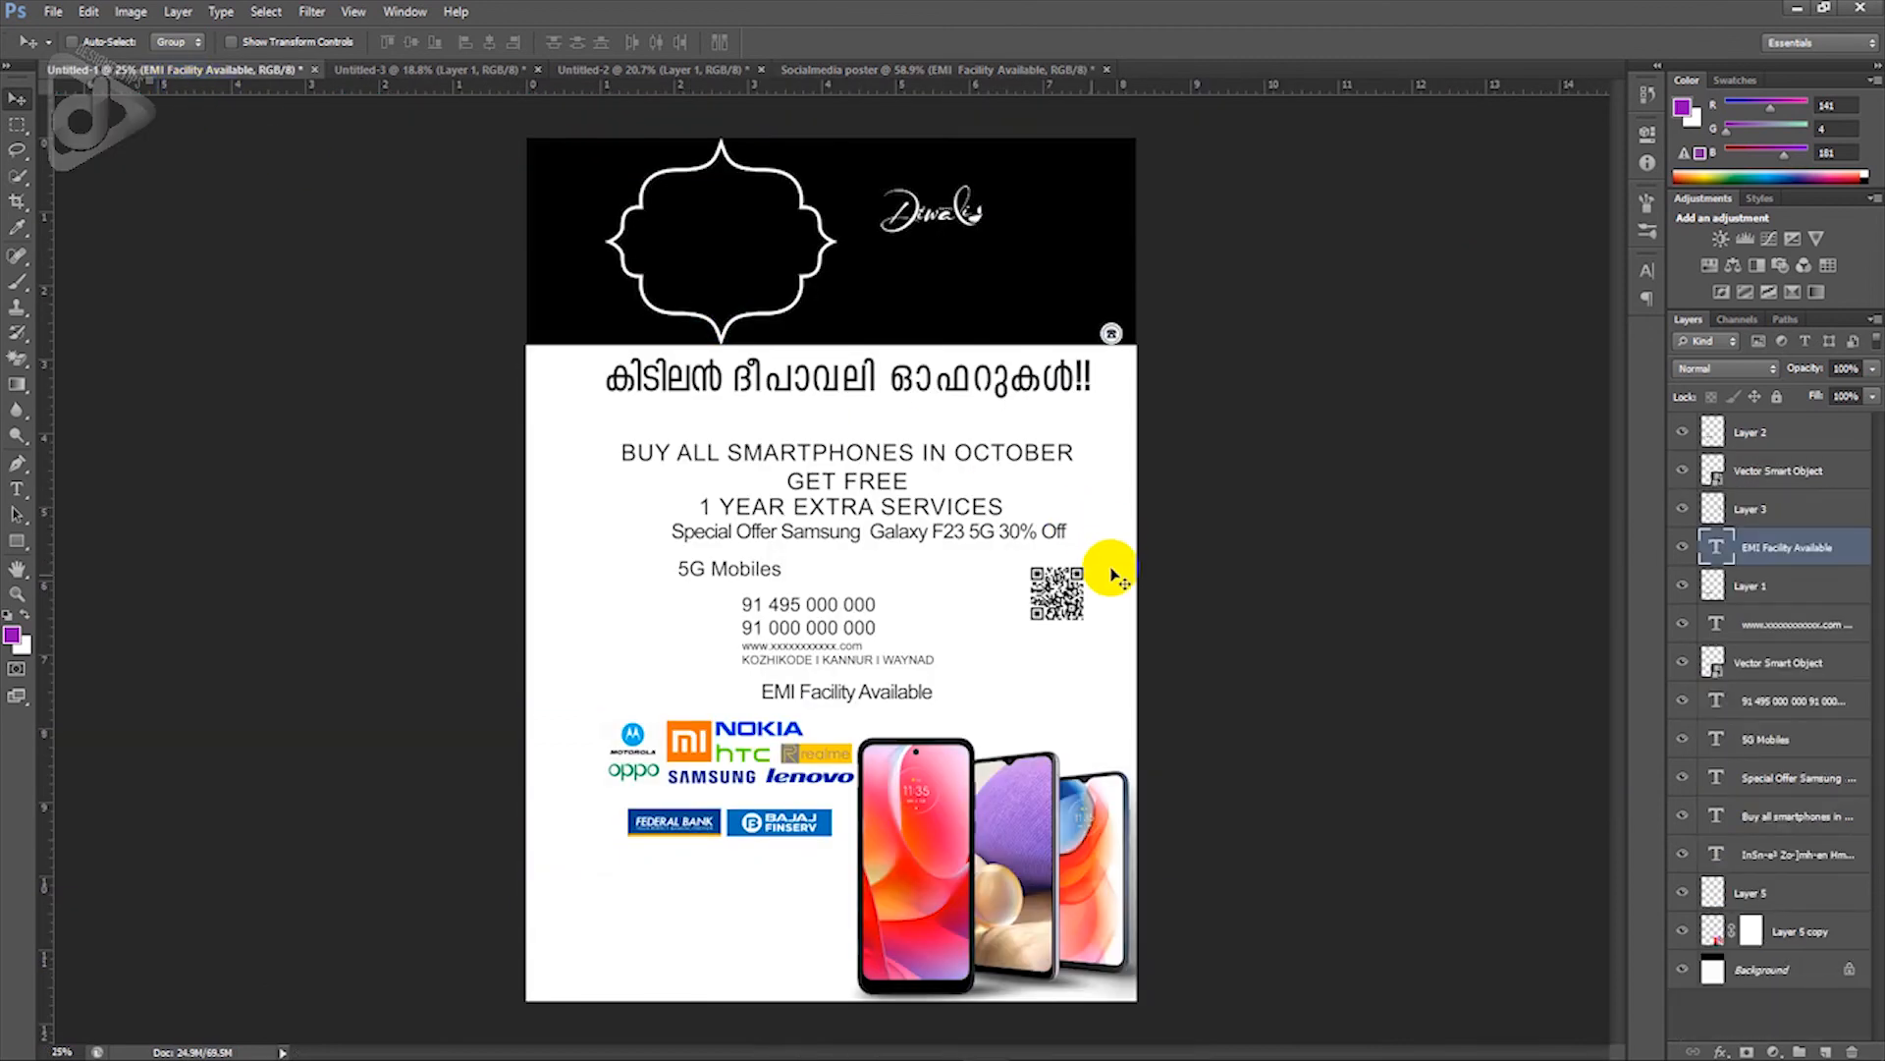
left_click_drag(1072, 613, 1338, 862)
scroll(1338, 862, "down", 4)
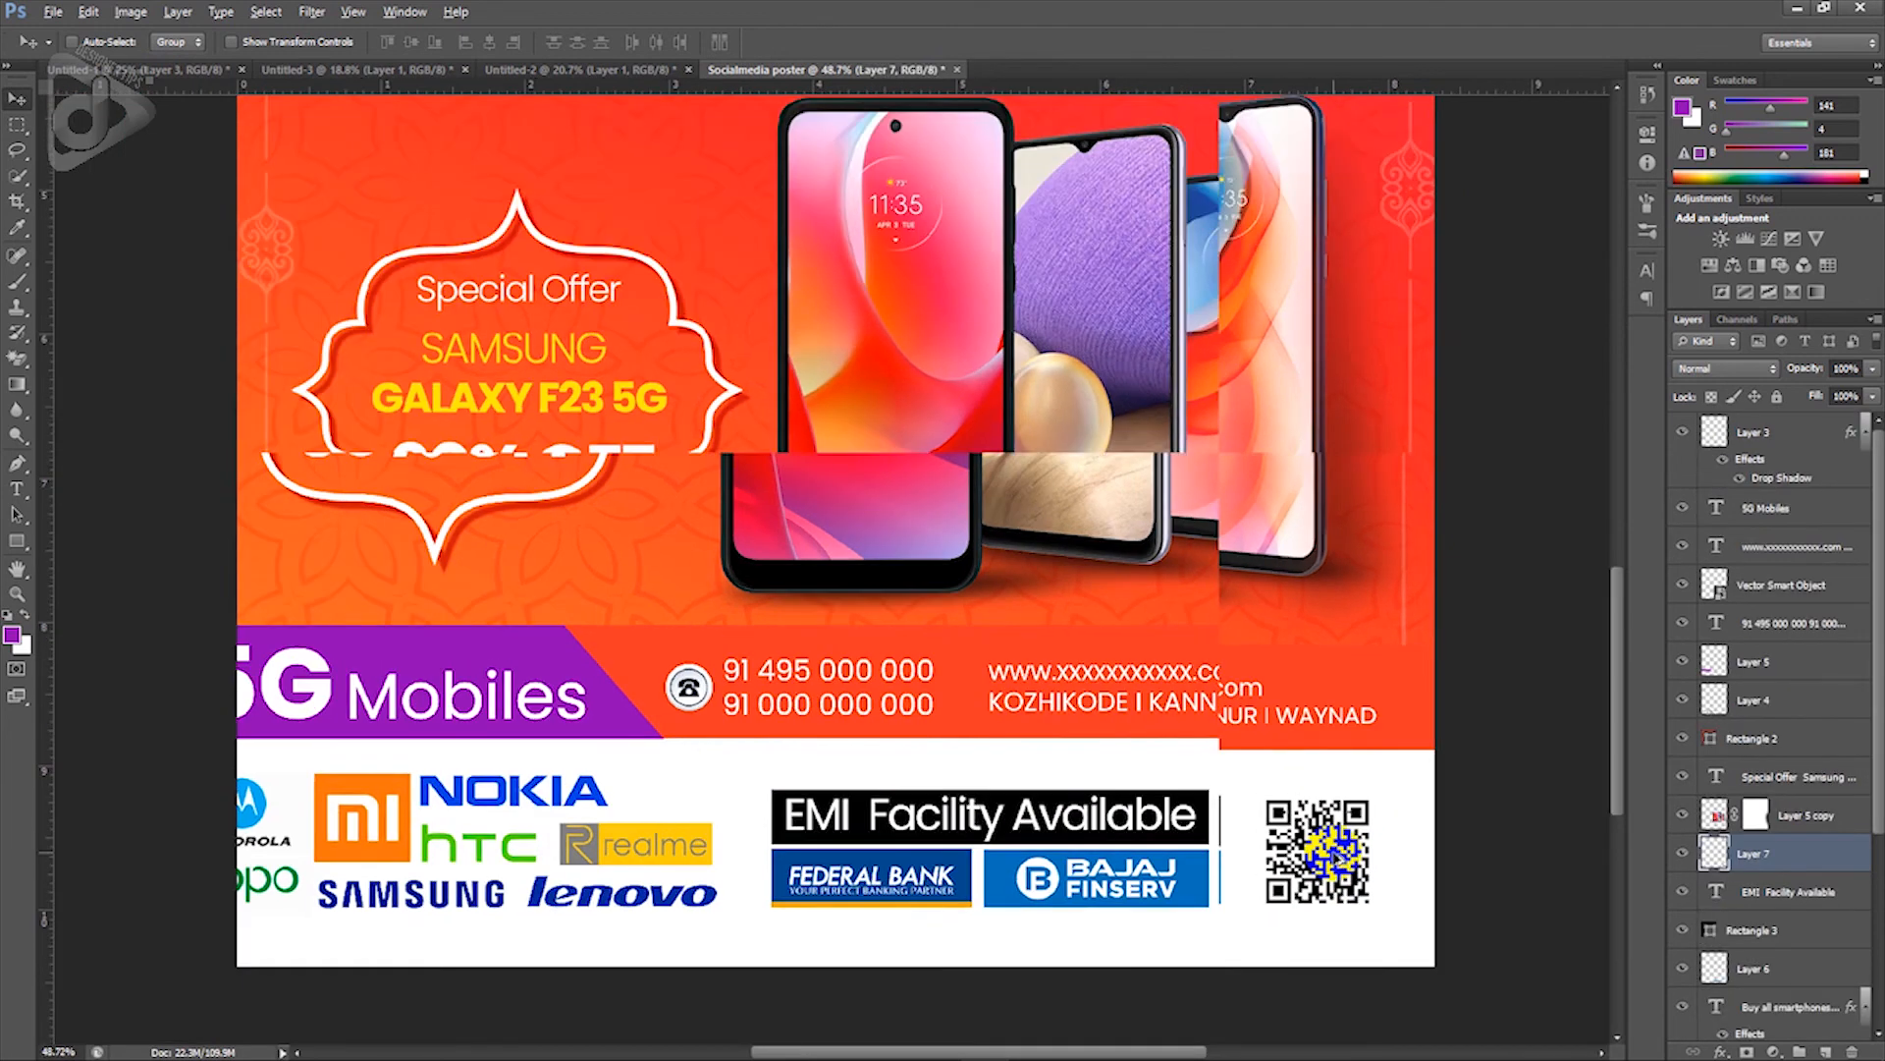
key("ctrl+t")
left_click_drag(1373, 799, 1378, 805)
key("Return")
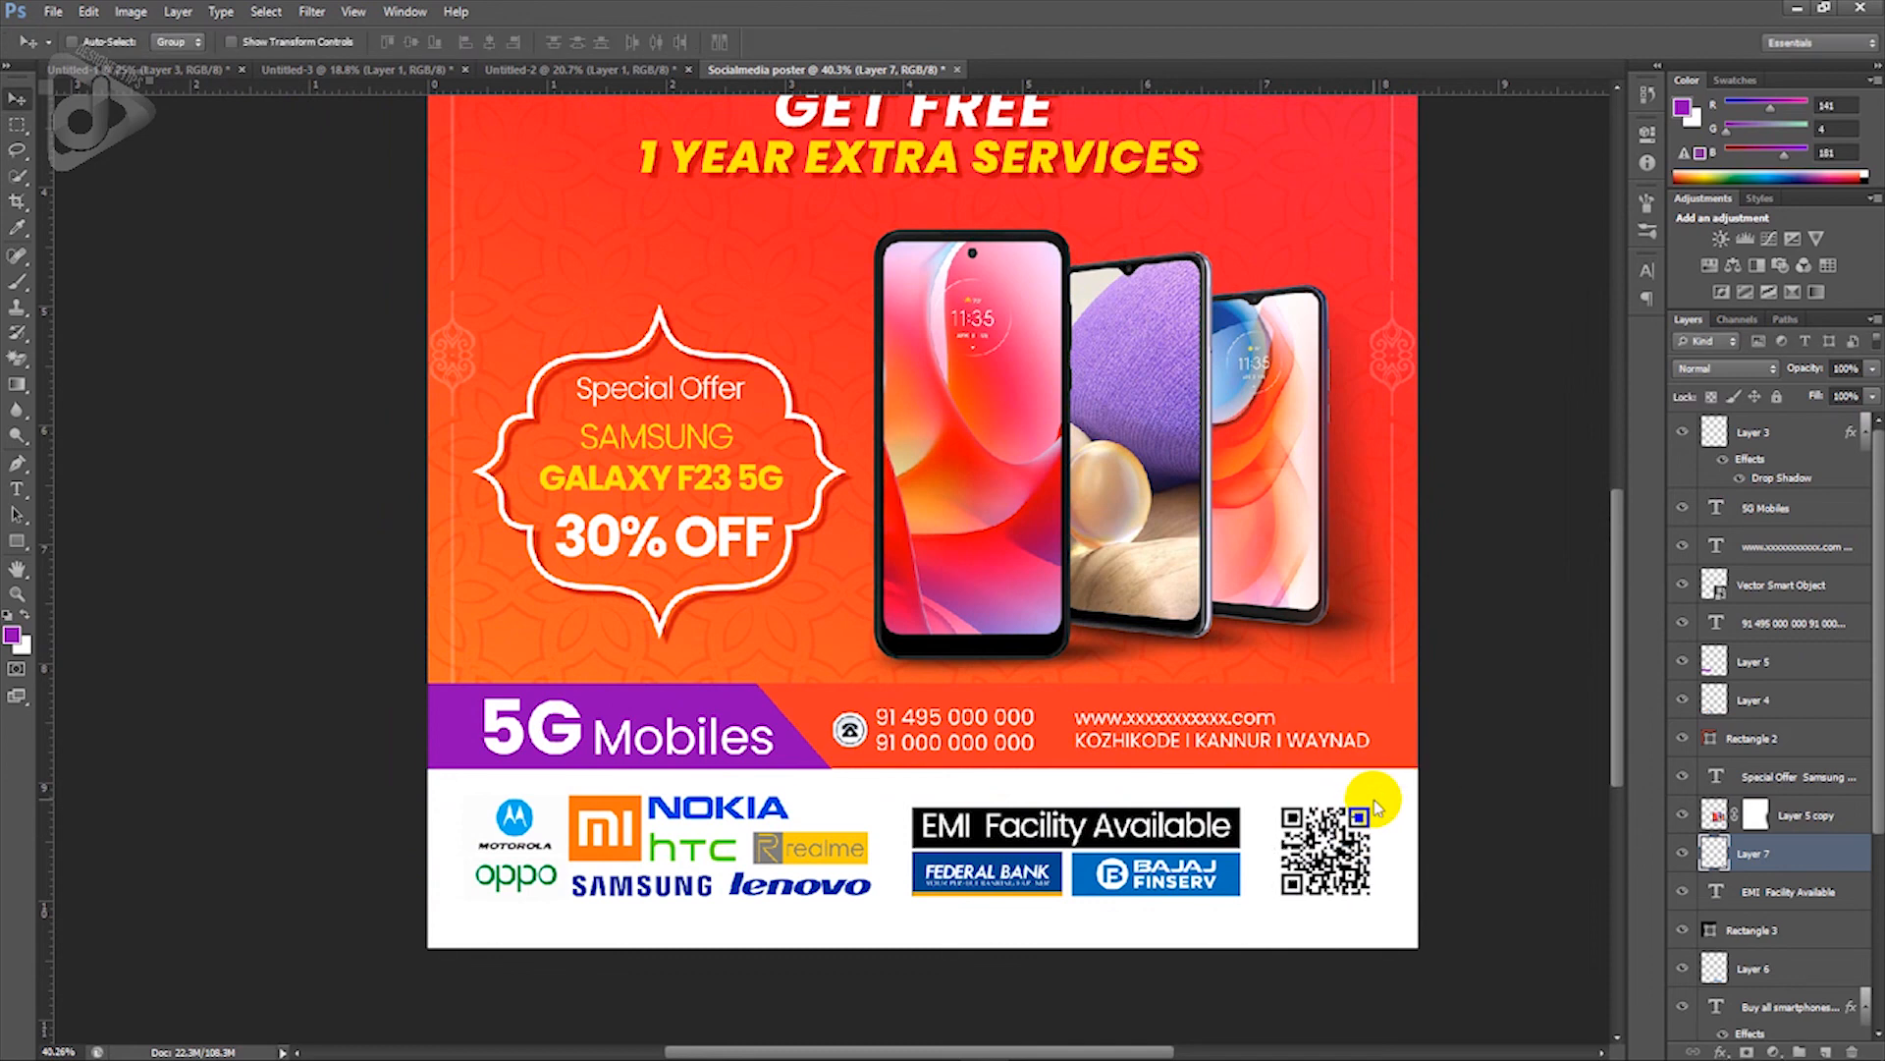
scroll(1355, 790, "down", 5)
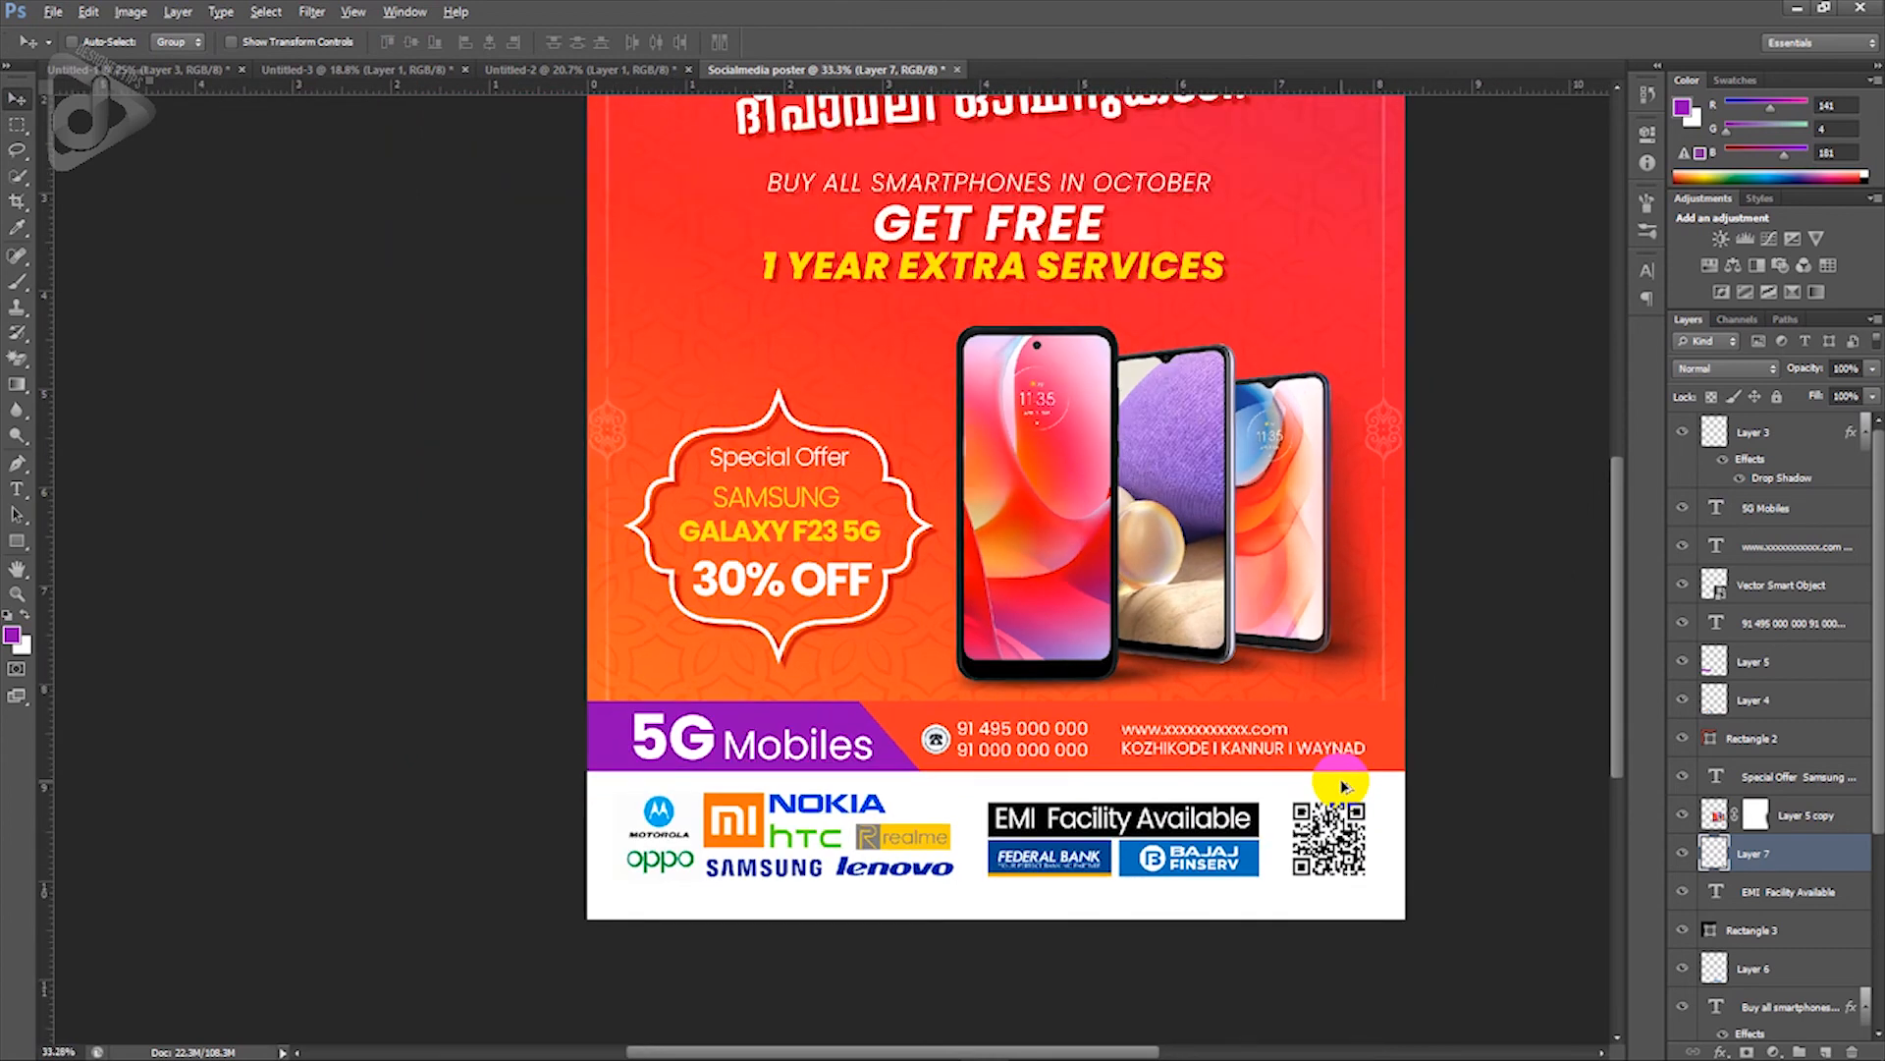